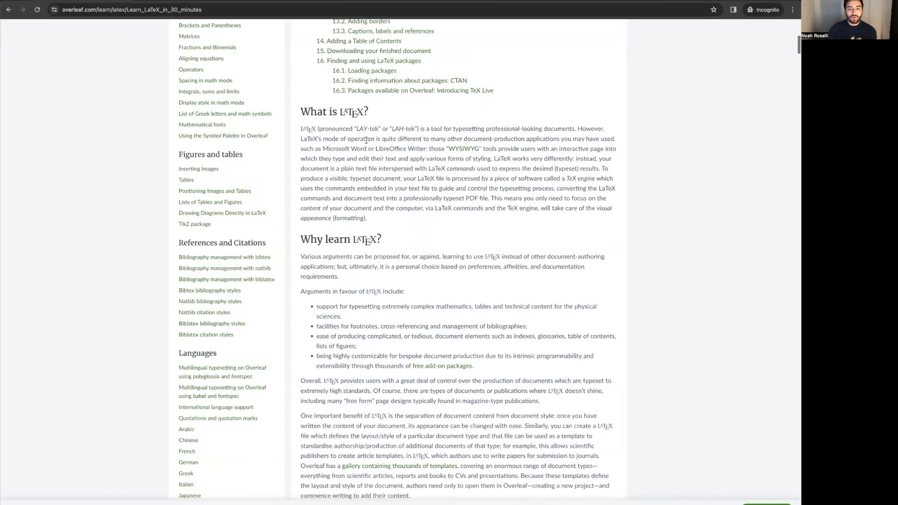
- Skim the Learn LaTeX in 30 minutes tutorial, including its sections on a first document and the preamble
scroll(367, 140, "down", 20)
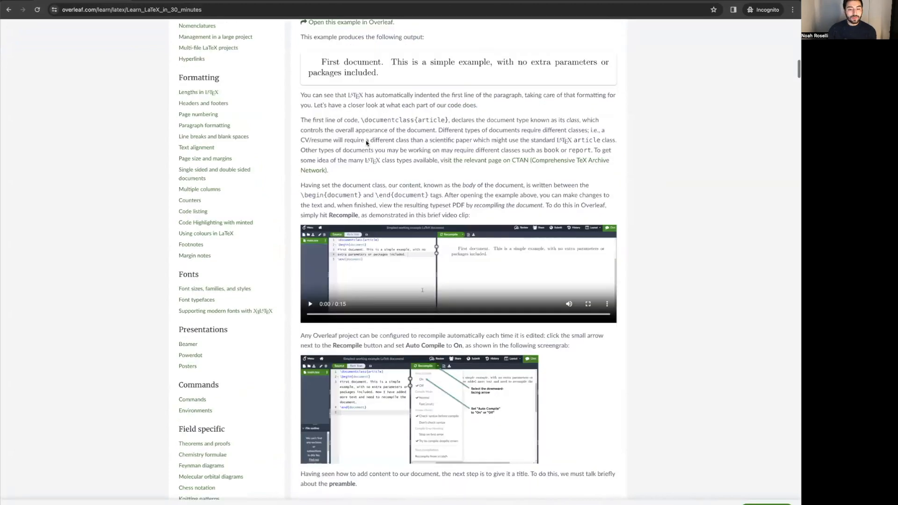
scroll(366, 142, "down", 5)
scroll(366, 143, "up", 20)
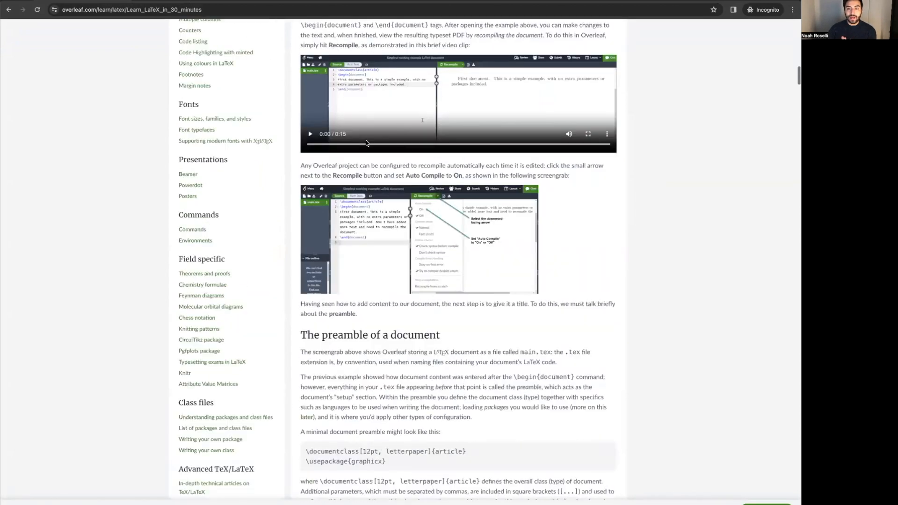
scroll(259, 68, "up", 8)
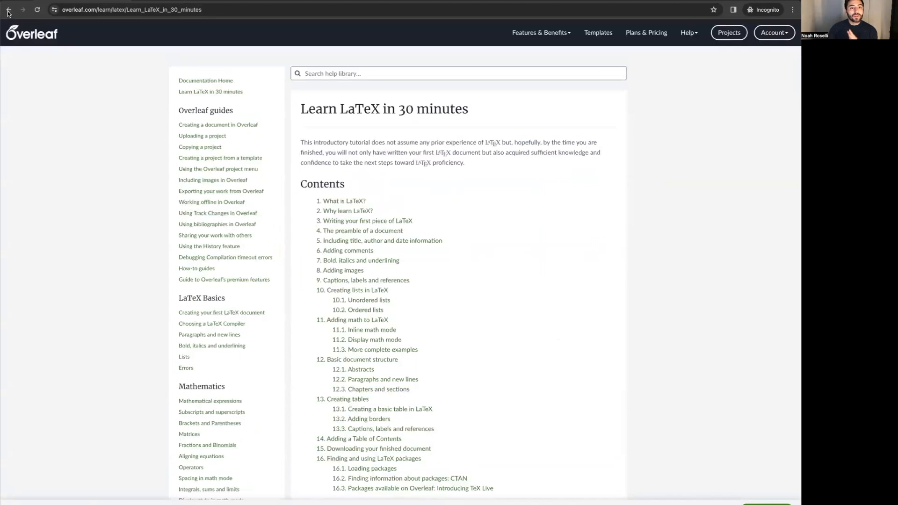
- Create a blank project named "EA4 Discussion" and dismiss the AI writing assistance offer
left_click(9, 10)
left_click(260, 147)
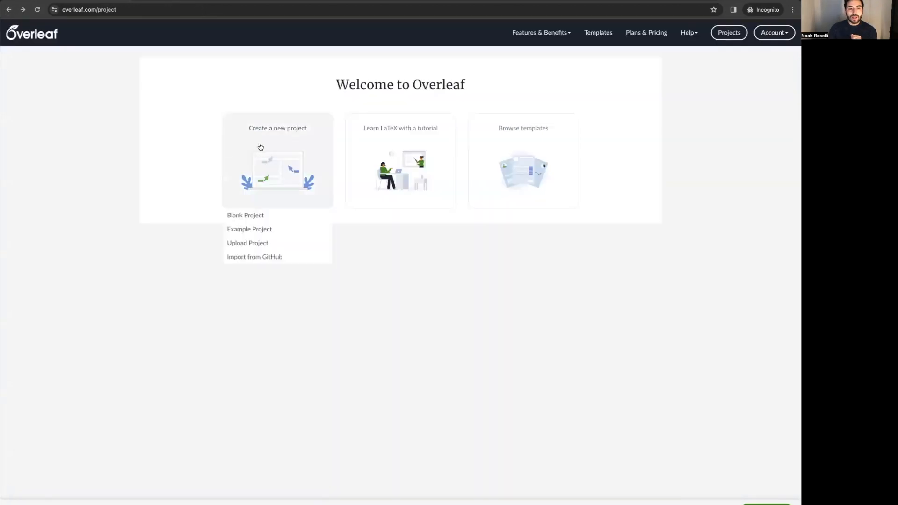
left_click(260, 216)
type("EA4 Discussion")
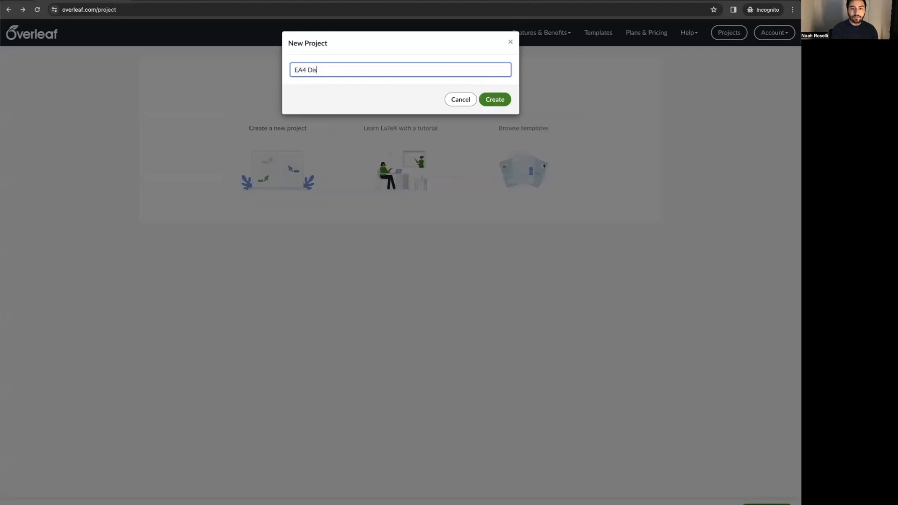
key("Return")
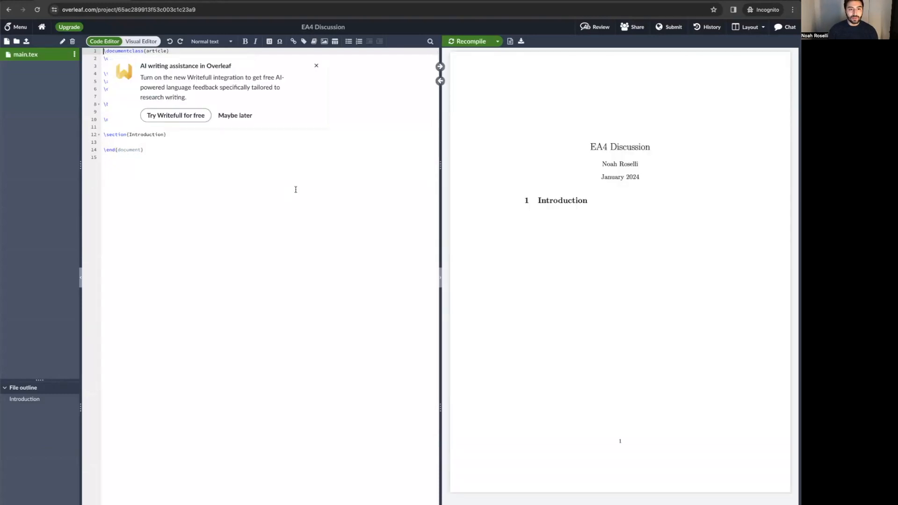
left_click(317, 65)
- Examine the default main.tex code, focusing on the document class, package, title, author and date lines
left_click_drag(187, 161, 104, 51)
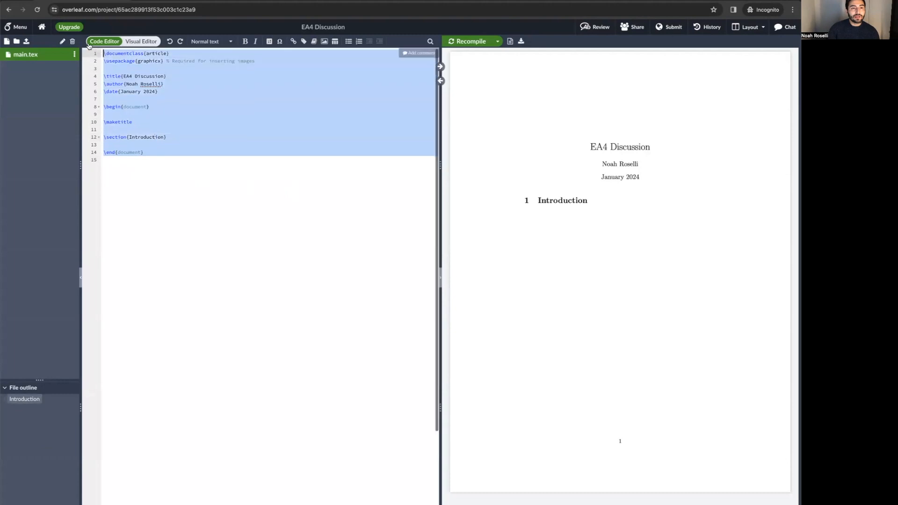
left_click(312, 151)
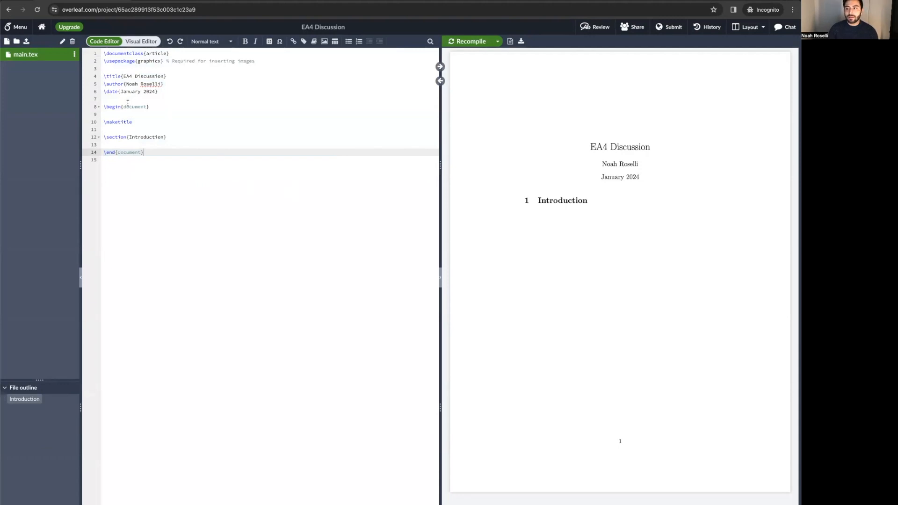
left_click(165, 92)
left_click_drag(256, 62, 104, 53)
left_click(181, 83)
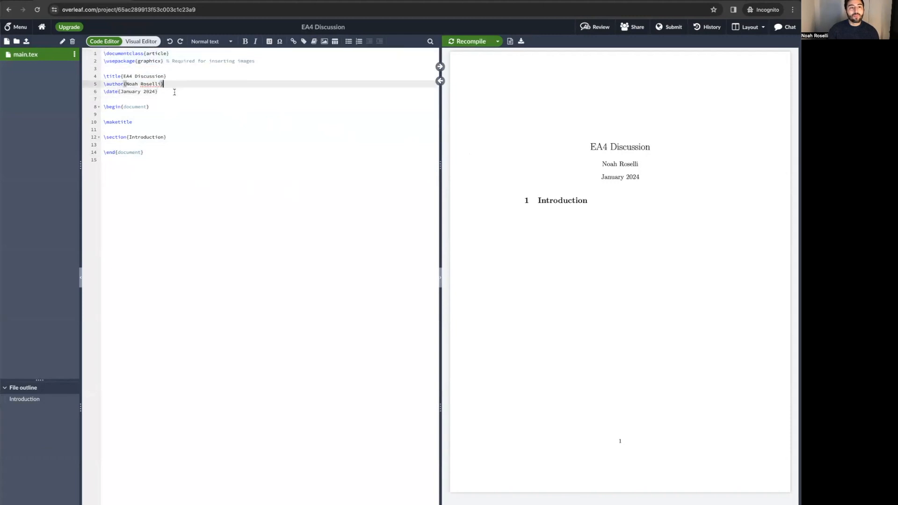
left_click_drag(174, 93, 104, 75)
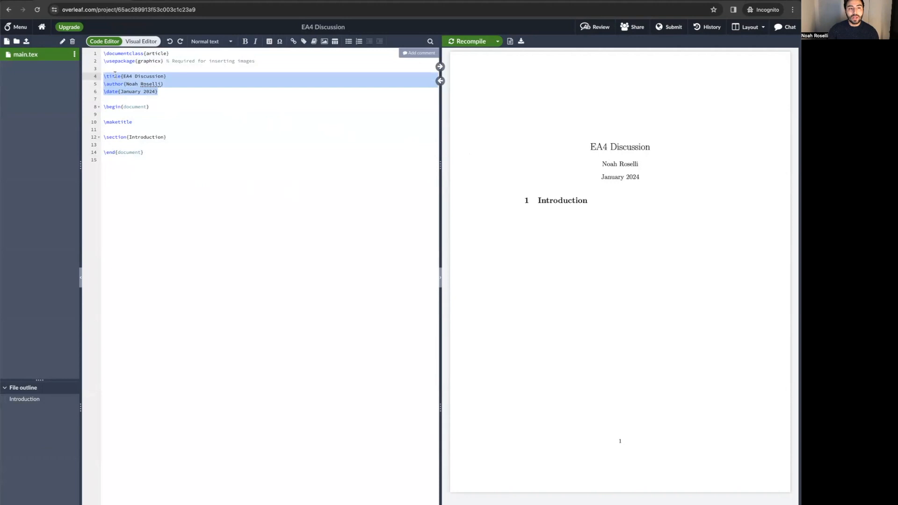
left_click_drag(123, 75, 167, 76)
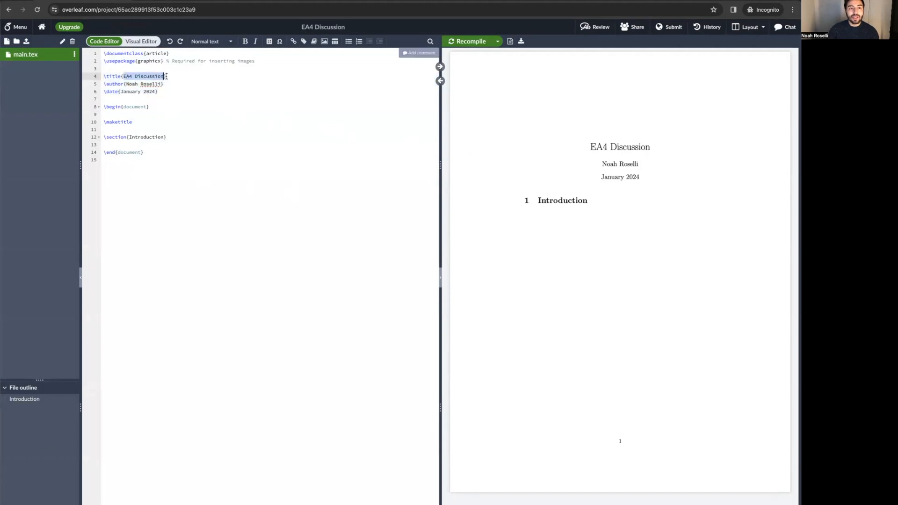
left_click(163, 76)
left_click(120, 76)
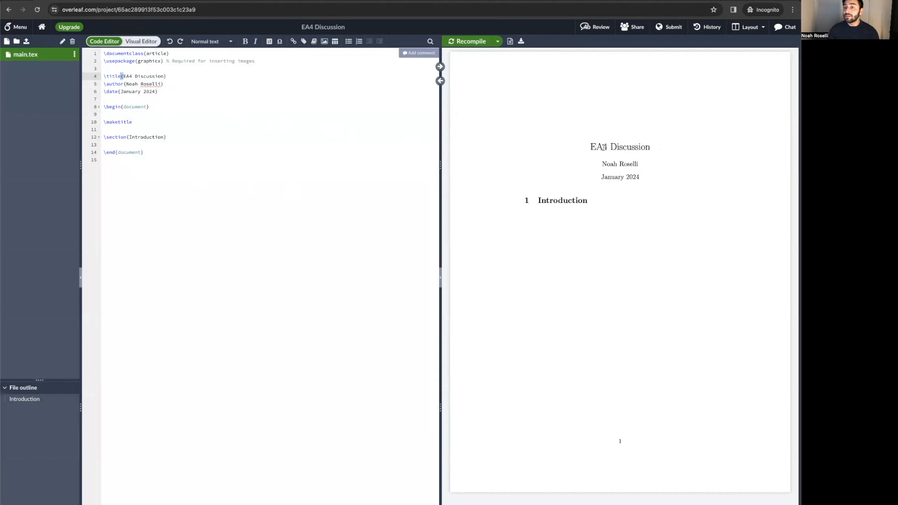
left_click(117, 85)
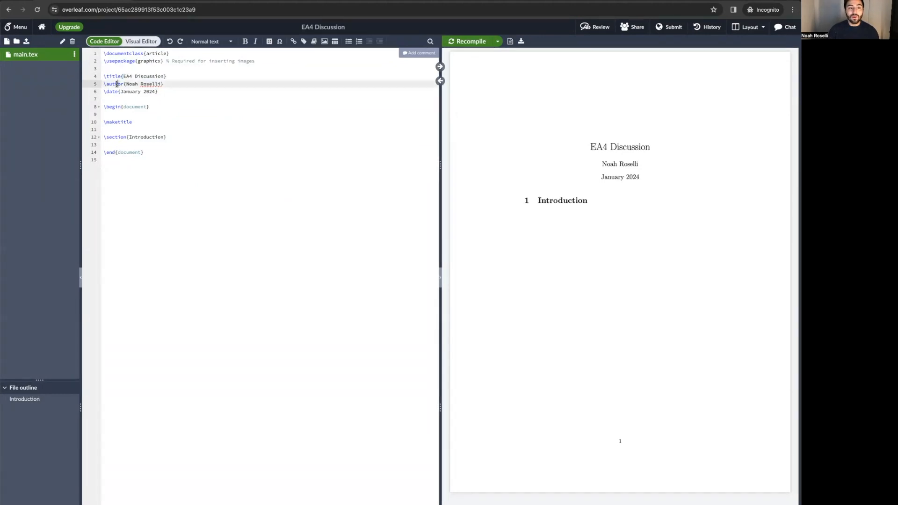
left_click(115, 91)
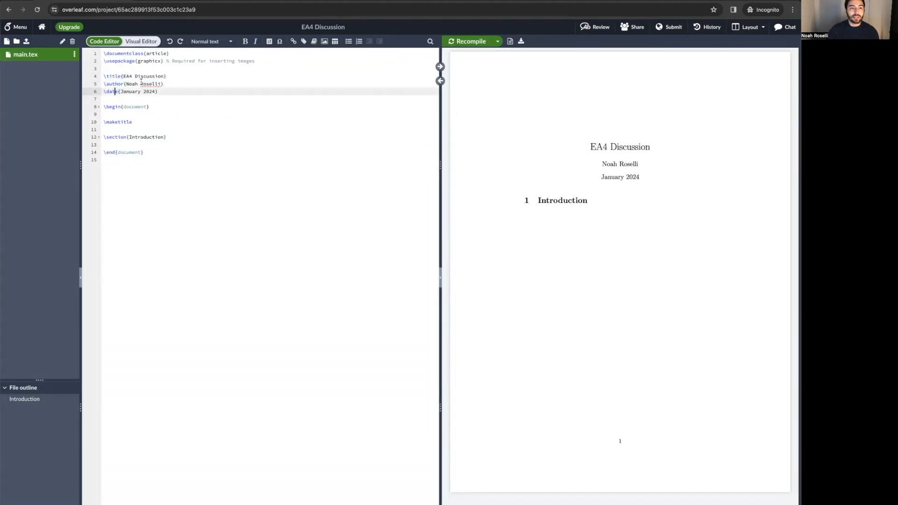
- Set the document's date to 20 January 2024 and recompile the PDF
left_click_drag(156, 92, 120, 91)
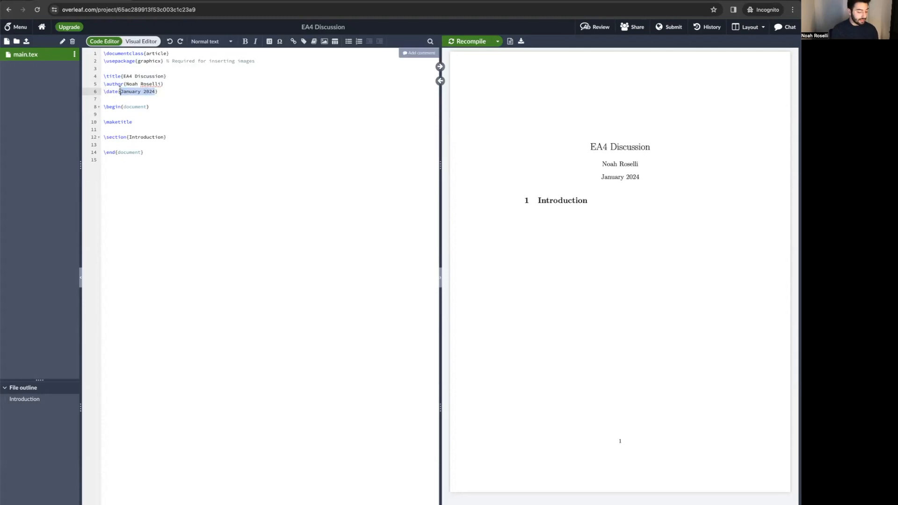
type("28 January 2024")
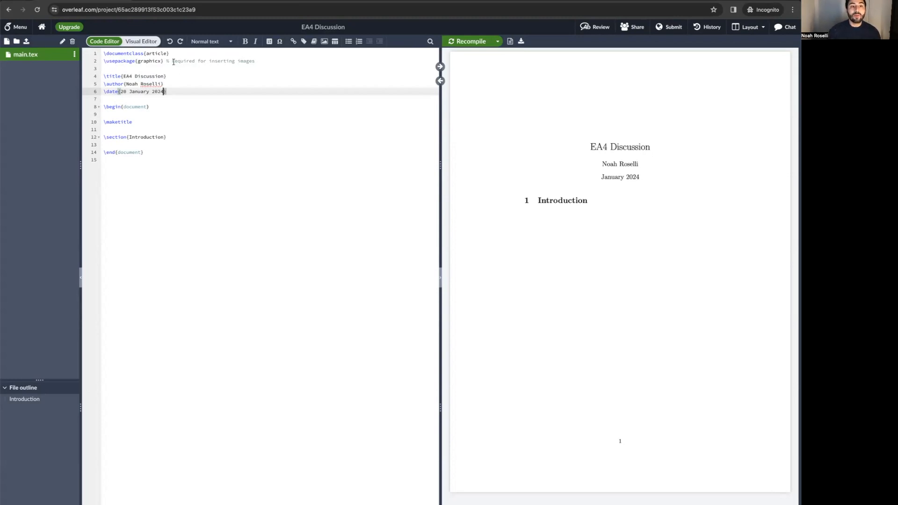
left_click(465, 44)
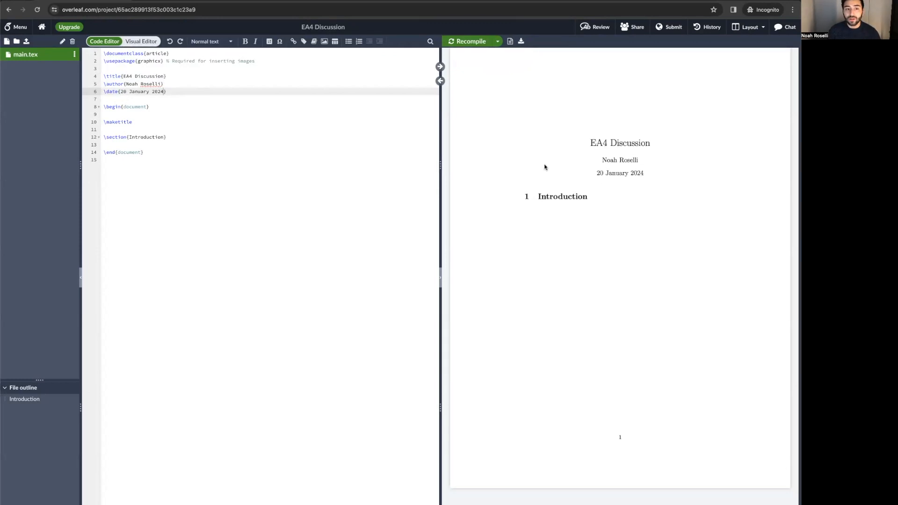
- Review the date, title and author commands and the begin and end document lines that enclose the body
left_click_drag(120, 91, 163, 92)
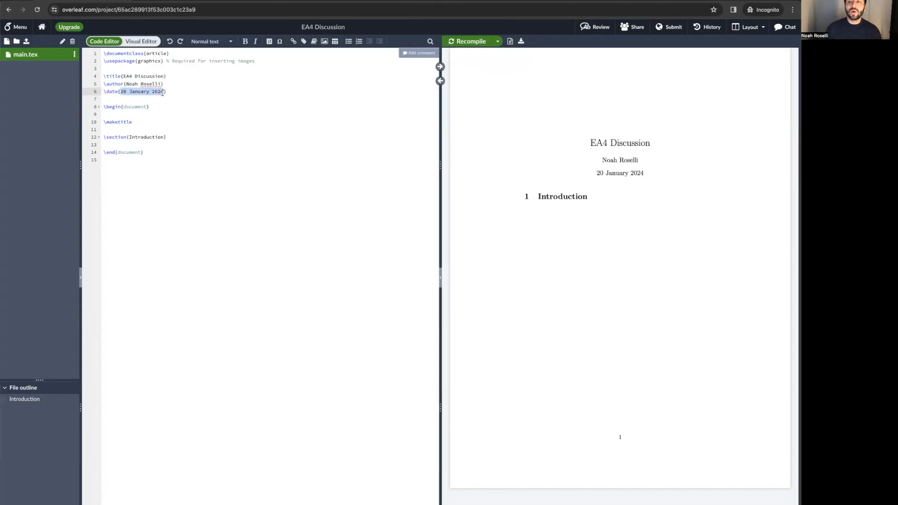
left_click(163, 104)
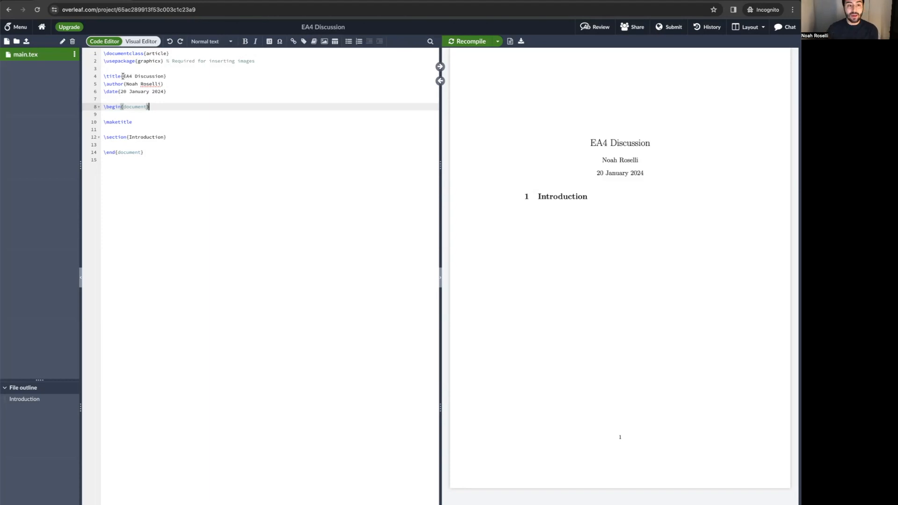
left_click_drag(123, 76, 168, 72)
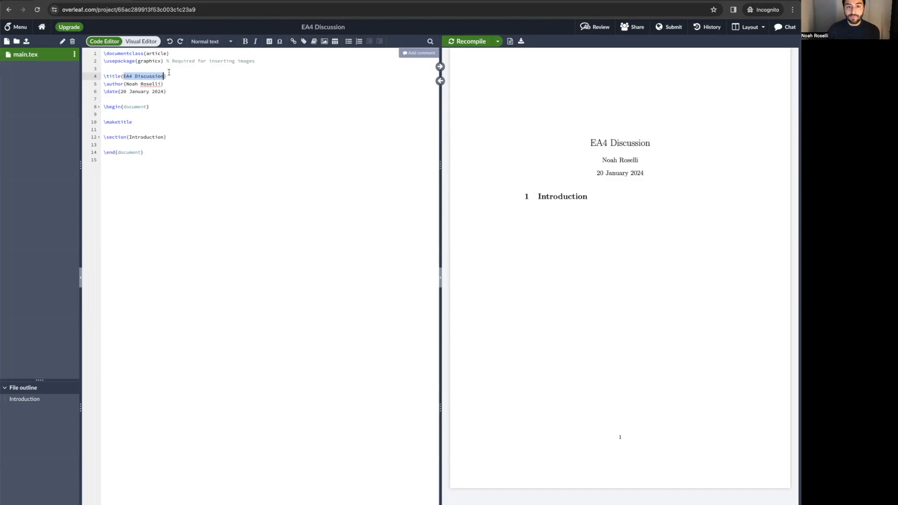
double_click(117, 84)
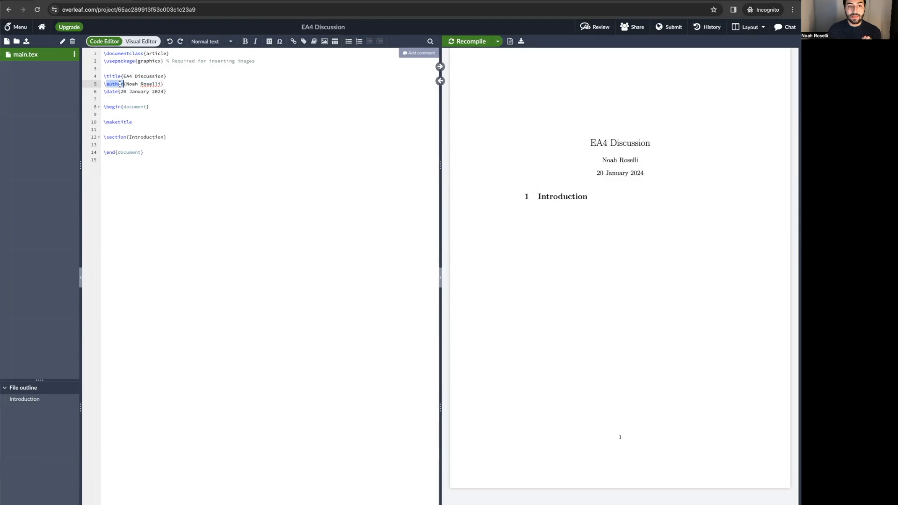
double_click(135, 107)
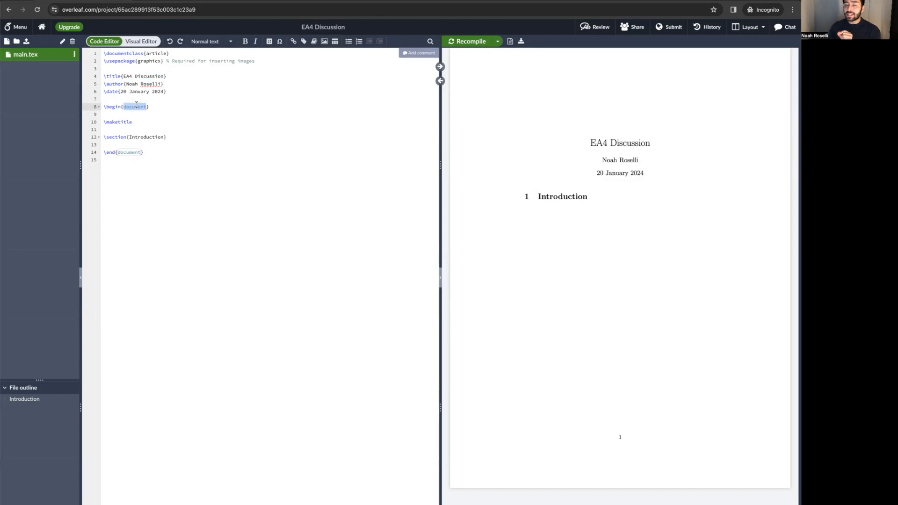
double_click(115, 84)
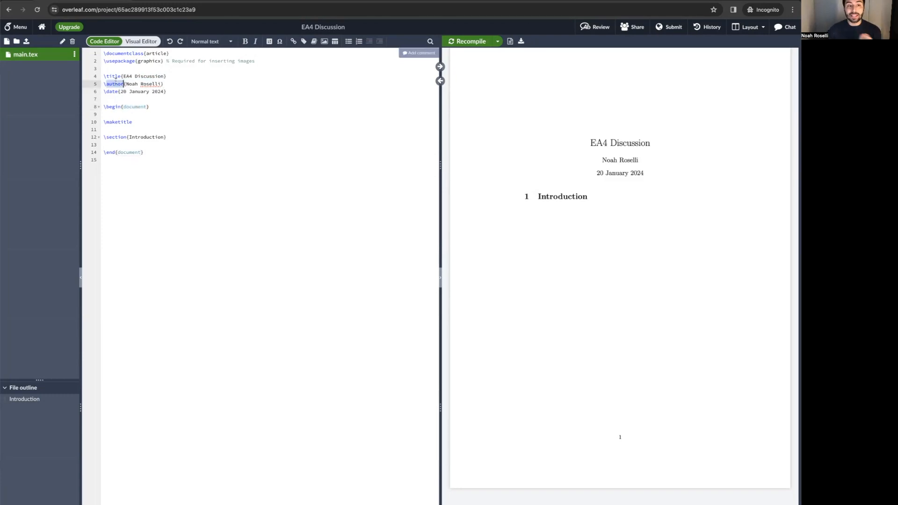
left_click(133, 106)
left_click_drag(159, 107, 94, 107)
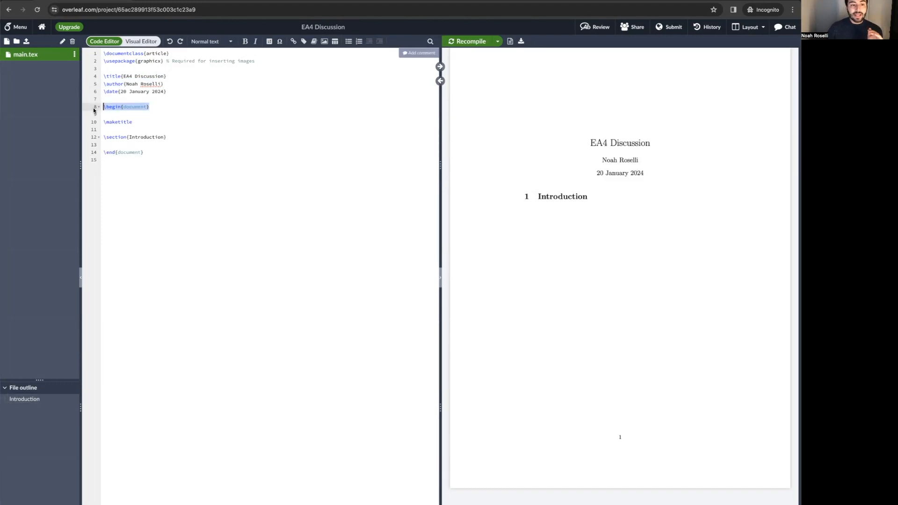
left_click_drag(154, 152, 98, 153)
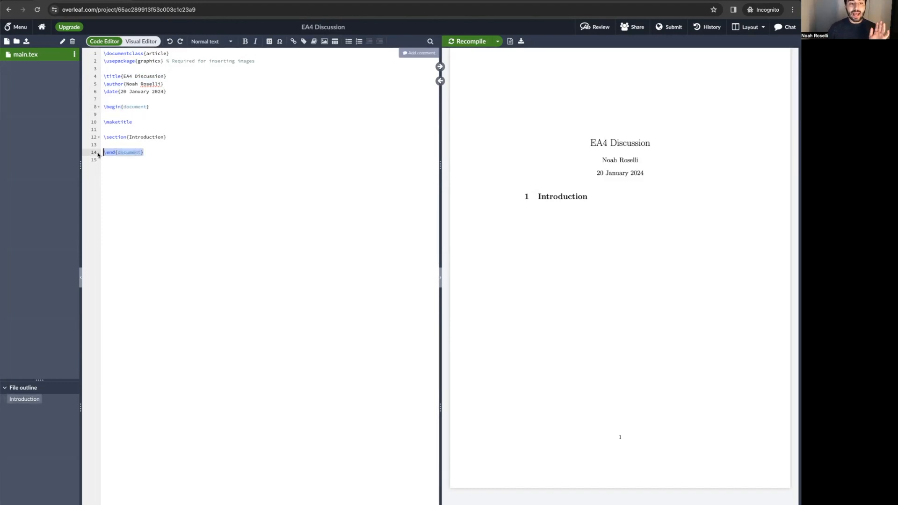
- Add the line "Hello! This is me writing something out." below the Introduction section command and recompile the PDF
left_click(174, 136)
key("Return")
type("Hello! This is me writing something out.")
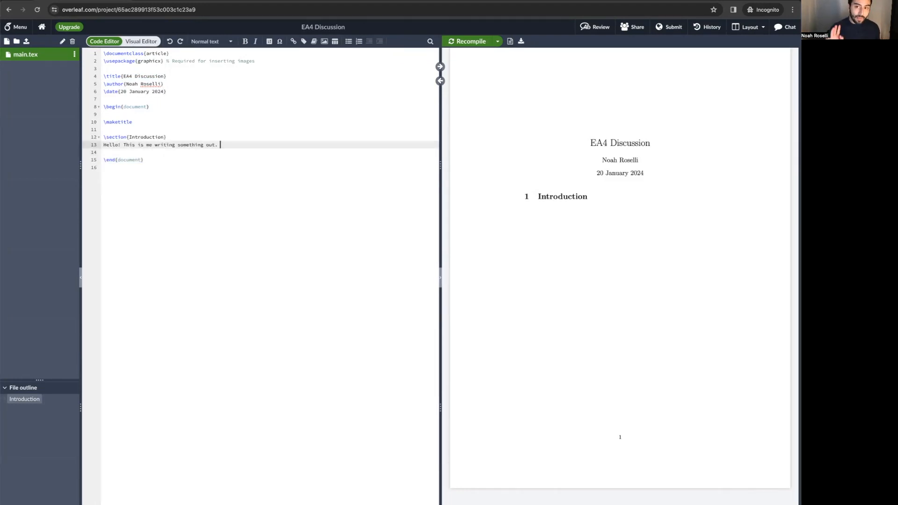
left_click(462, 42)
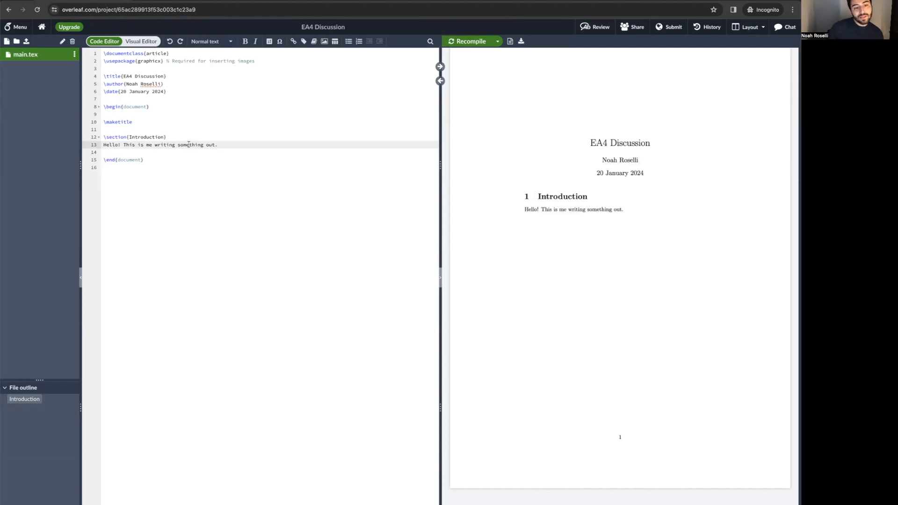
- Add an indented second paragraph reading "This is more writing that I am doing." to the Introduction section and recompile
double_click(117, 137)
double_click(147, 137)
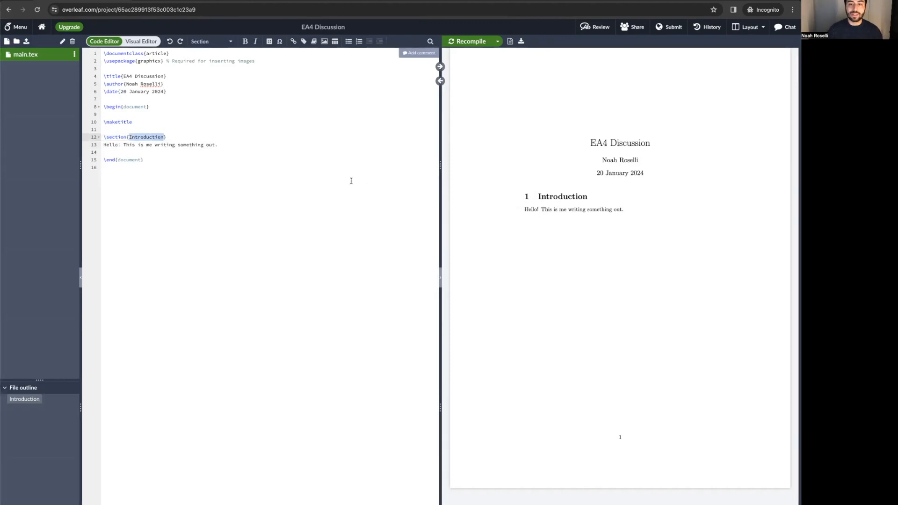
left_click(227, 149)
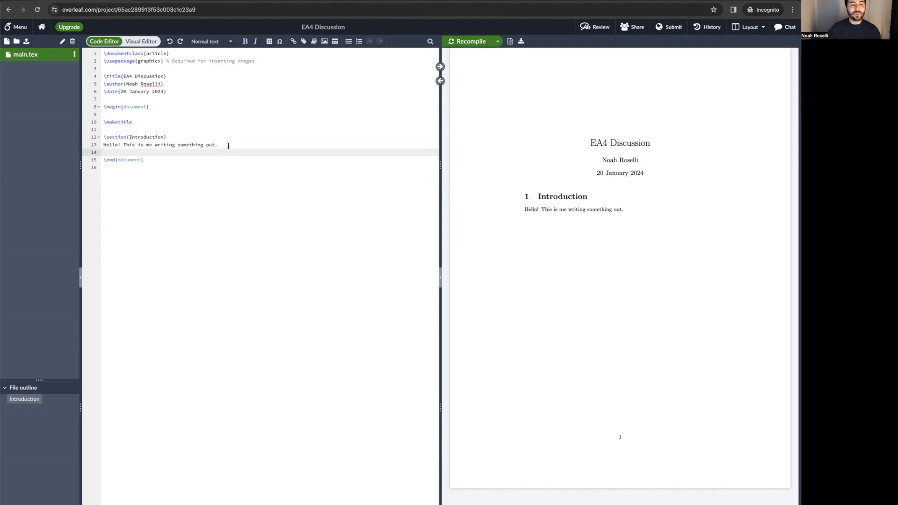
key("Return")
key("Return")
key("Up")
type("This is more writing that I am doing.")
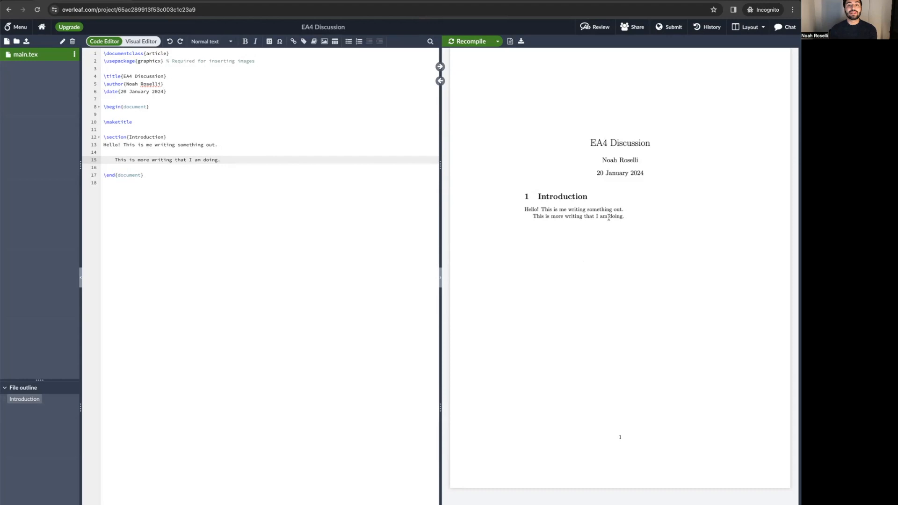
- View the whole document in the Visual Editor for comparison and return to the Code Editor
left_click(229, 223)
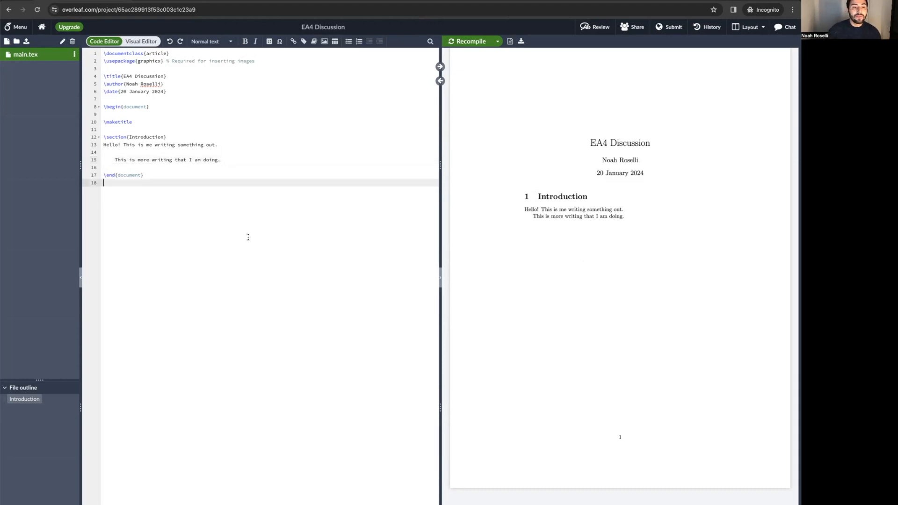
key("ctrl+a")
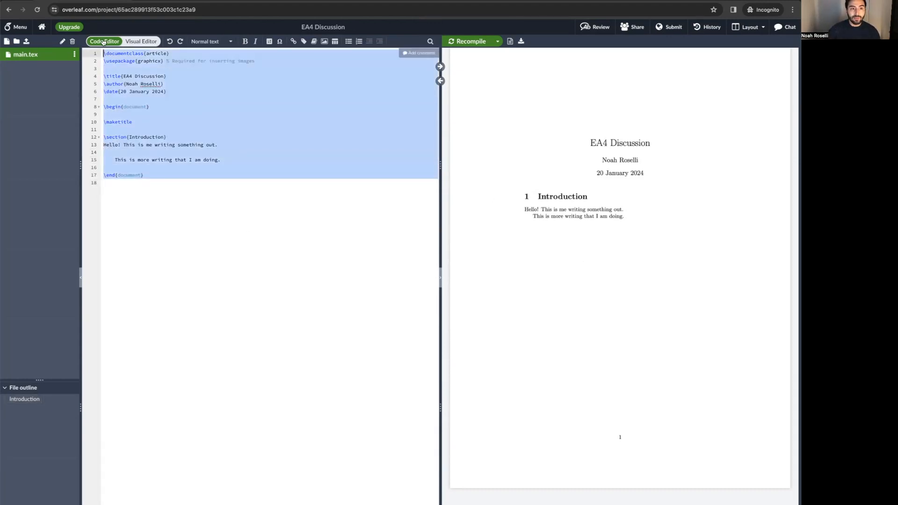
left_click(141, 41)
left_click(188, 104)
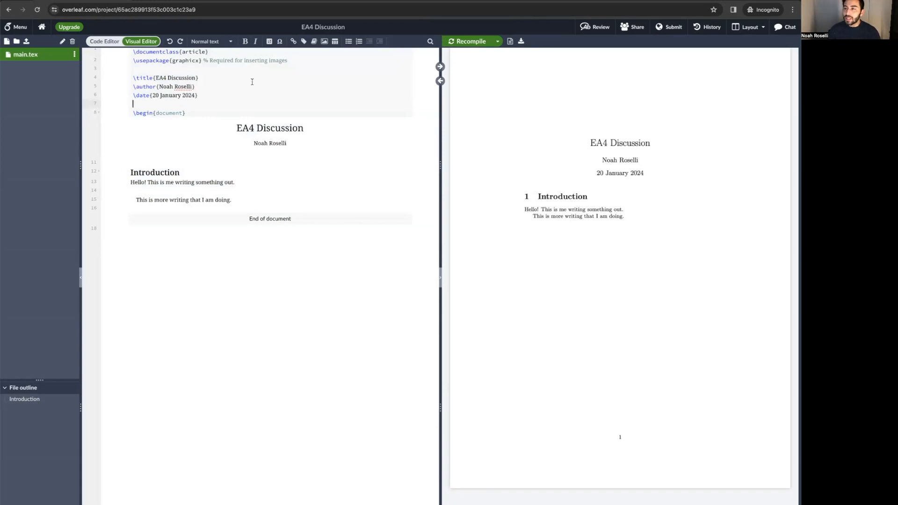
left_click(104, 41)
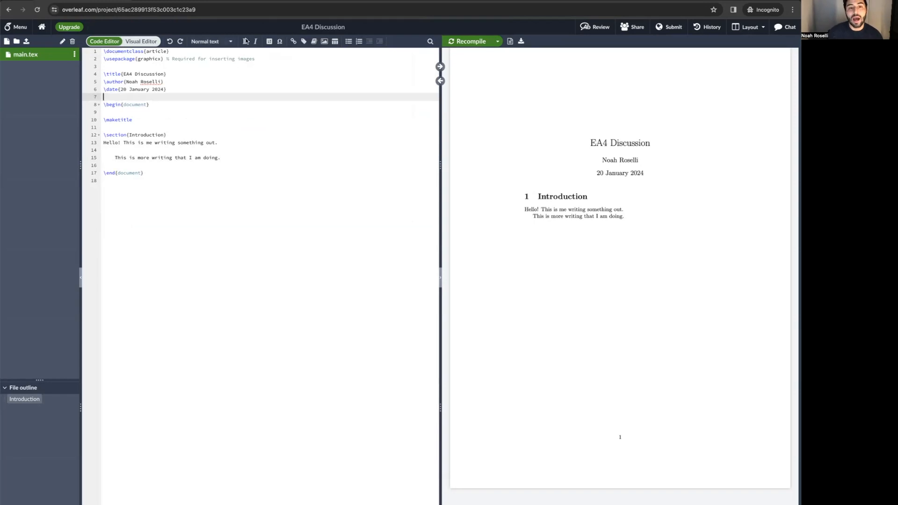
- Review the heading levels offered for text and the list formatting options in the Code Editor
left_click(213, 42)
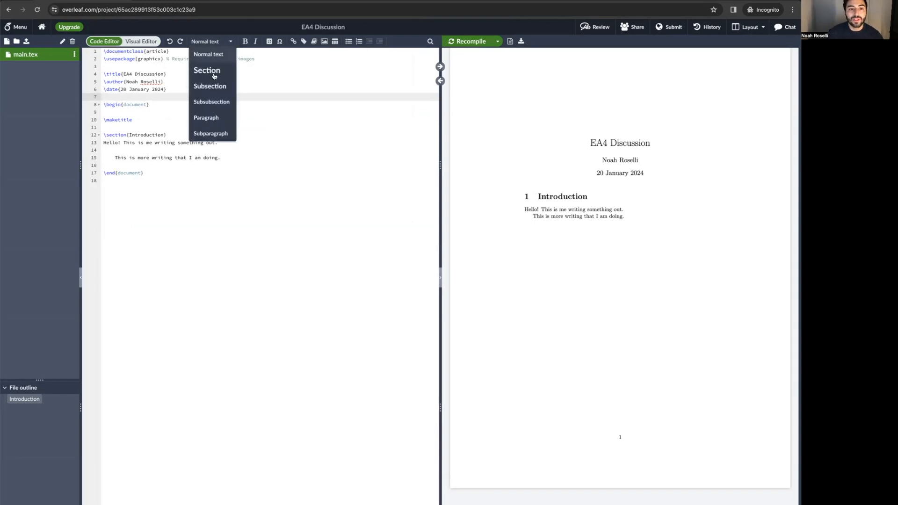
left_click(232, 42)
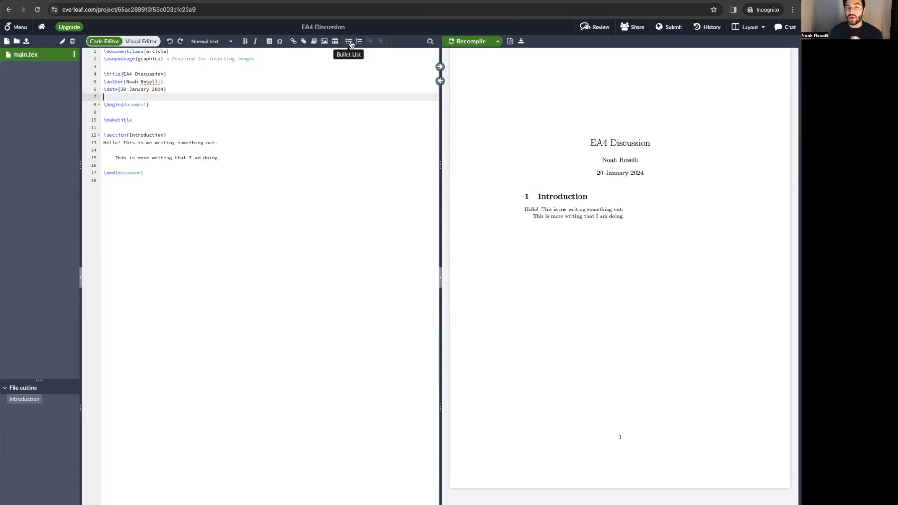
left_click_drag(223, 262, 104, 49)
left_click(355, 182)
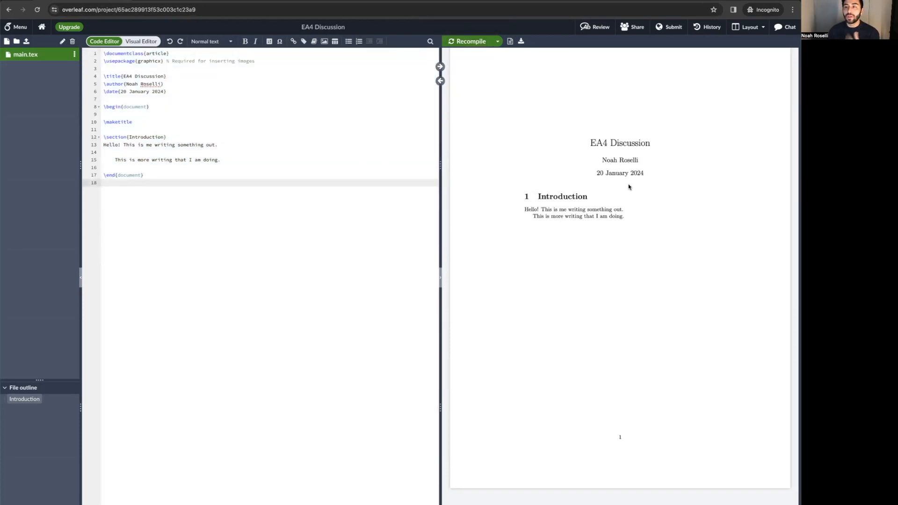
left_click(206, 160)
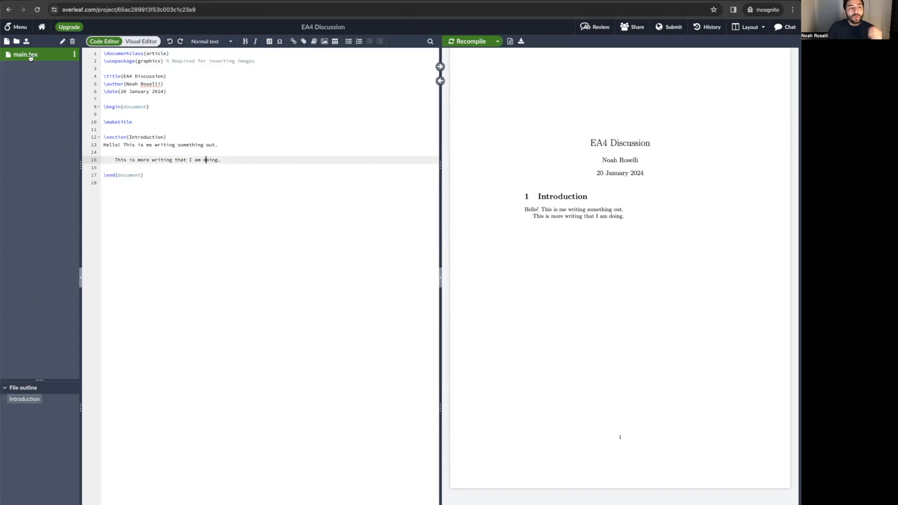
- Look at the options for adding a new file, a new folder and an uploaded file, cancelling each one
left_click(39, 86)
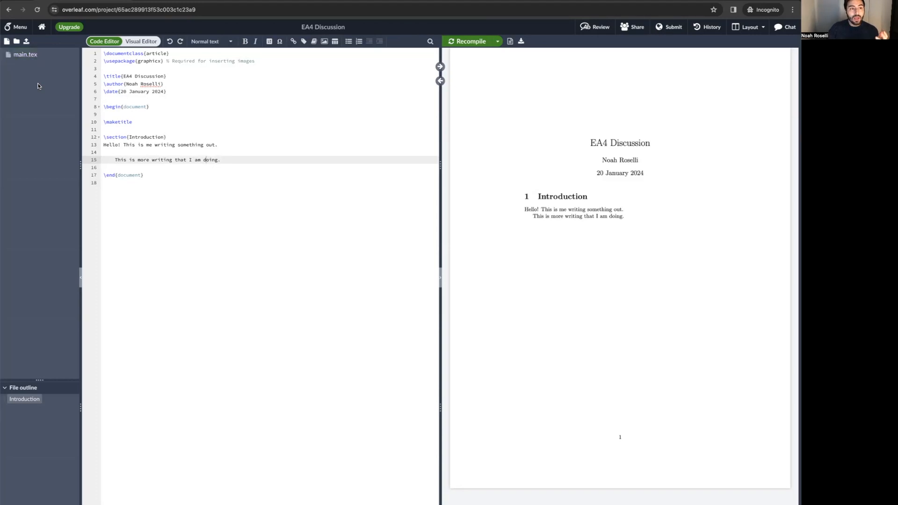
left_click(6, 42)
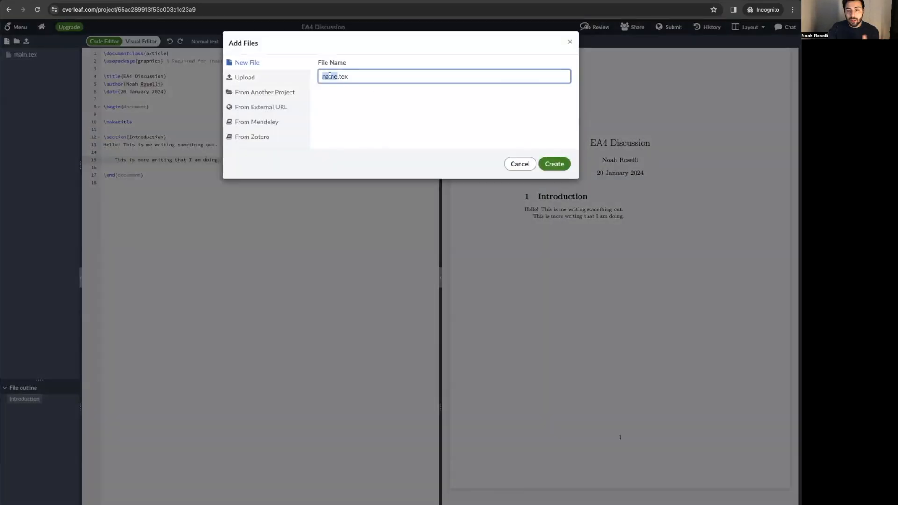
left_click(521, 165)
left_click(17, 41)
left_click(450, 101)
scroll(241, 100, "down", 1)
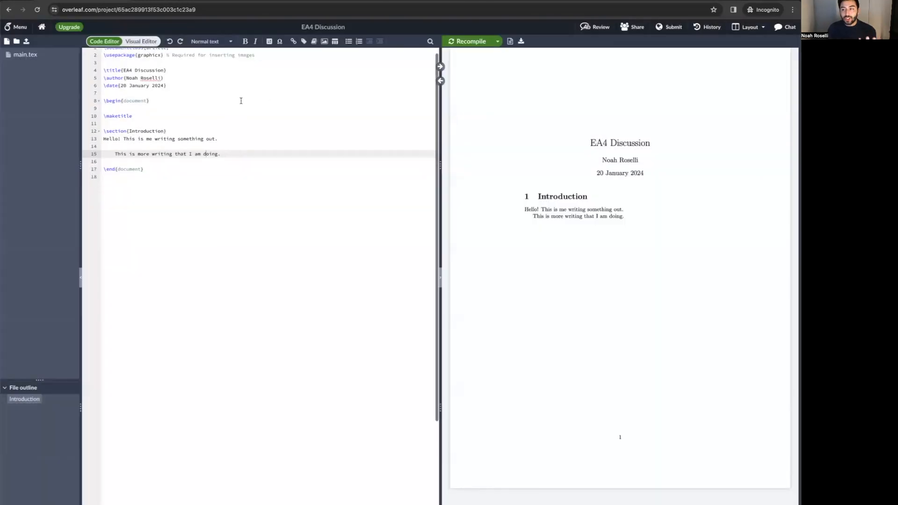
left_click(26, 41)
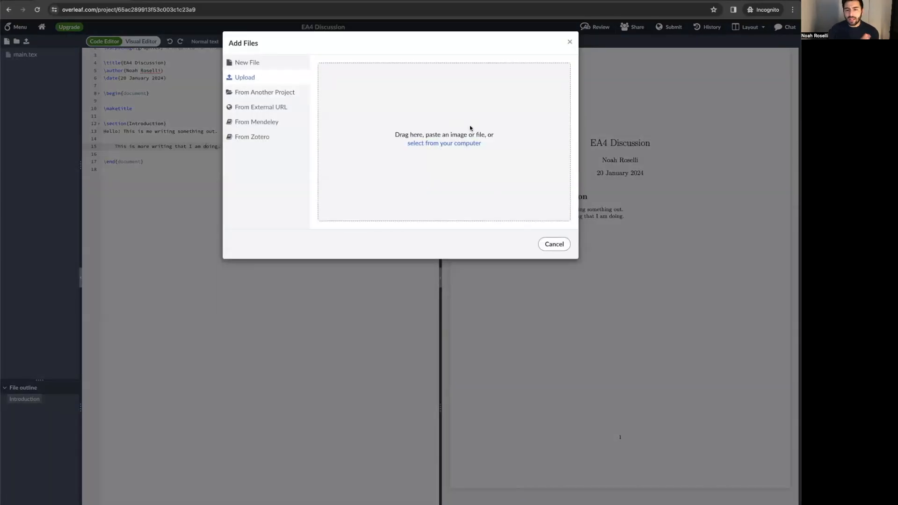
left_click(554, 244)
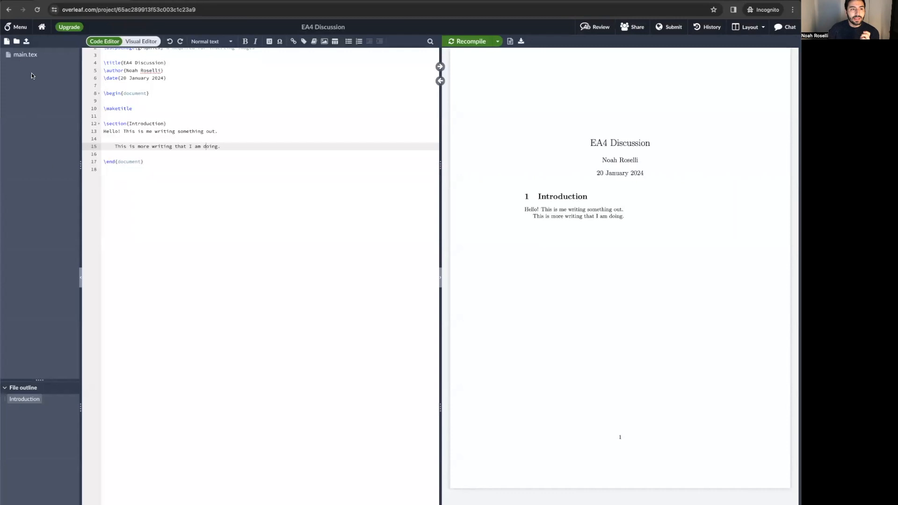
- Upload the image taylorswift.jpg to the project, preview it and return to main.tex
left_click(27, 42)
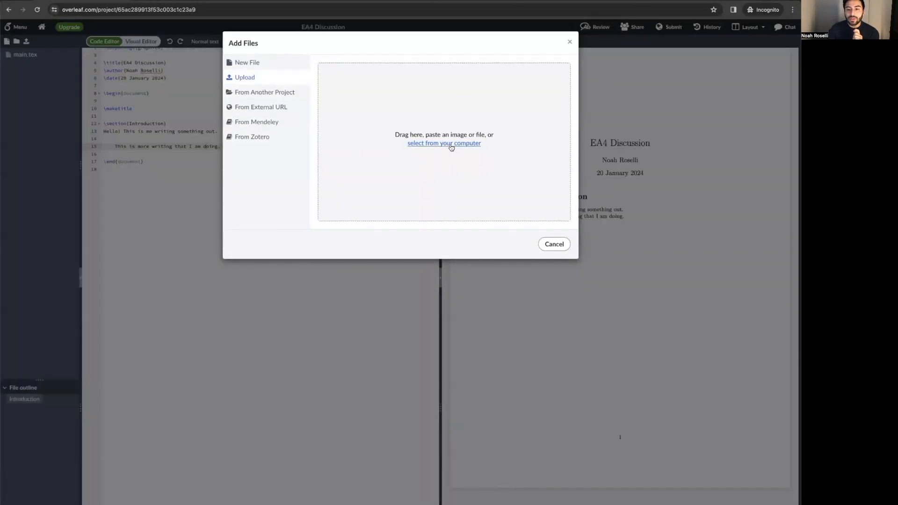
left_click_drag(799, 187, 526, 167)
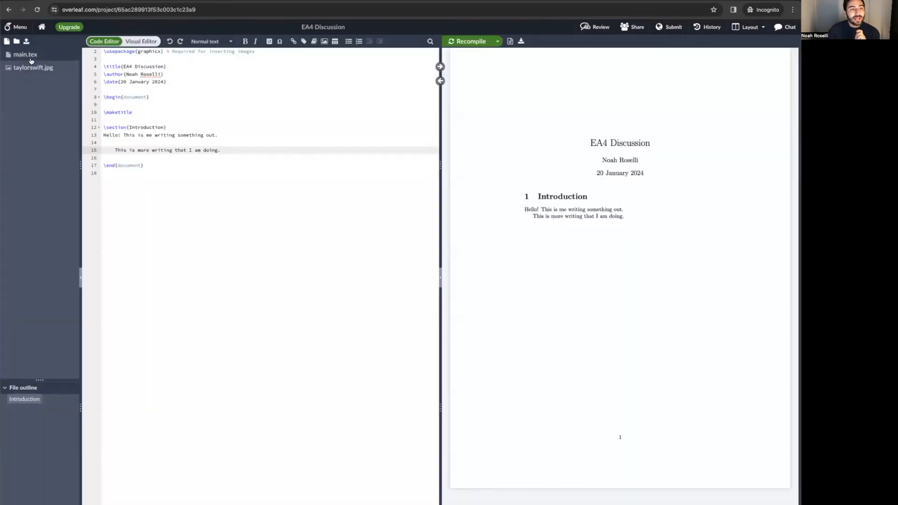
left_click(31, 68)
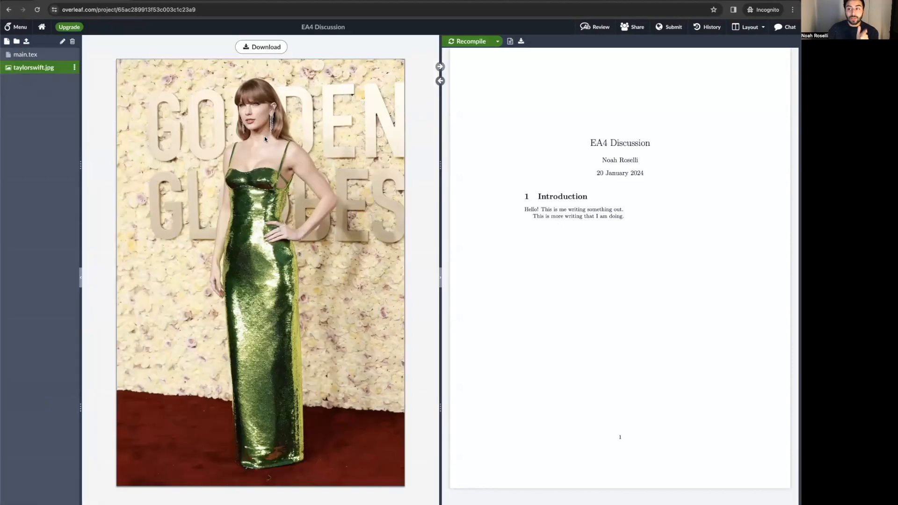
left_click(31, 55)
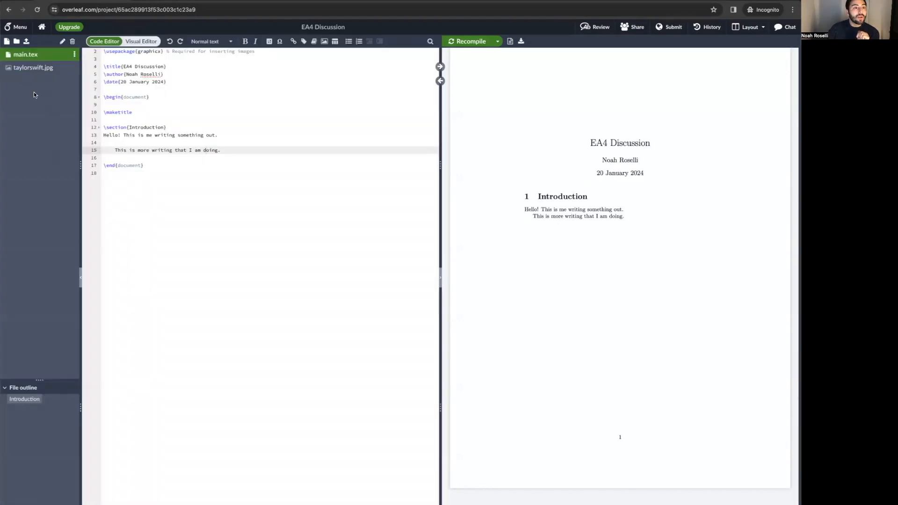
- Create a folder named Images, move taylorswift.jpg into it and reopen main.tex
left_click(17, 42)
type("Images")
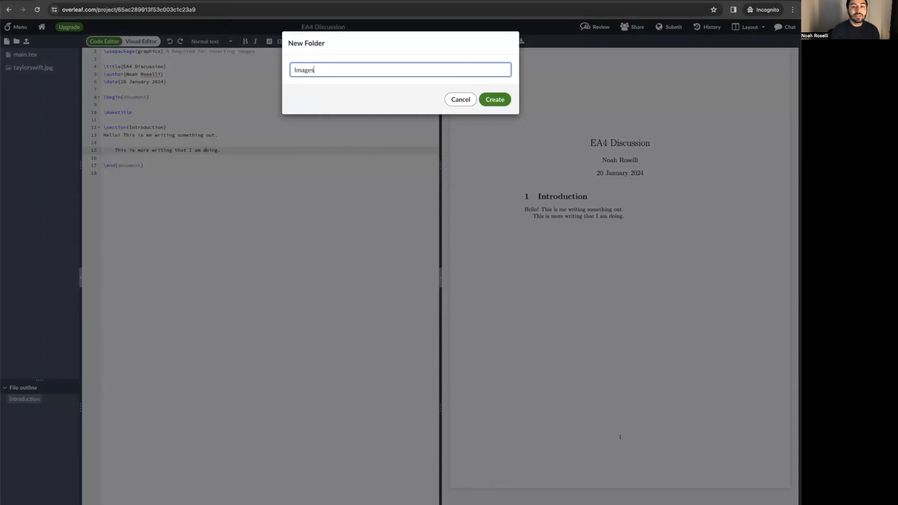
key("Return")
left_click(40, 80)
left_click_drag(40, 80, 18, 61)
left_click(28, 56)
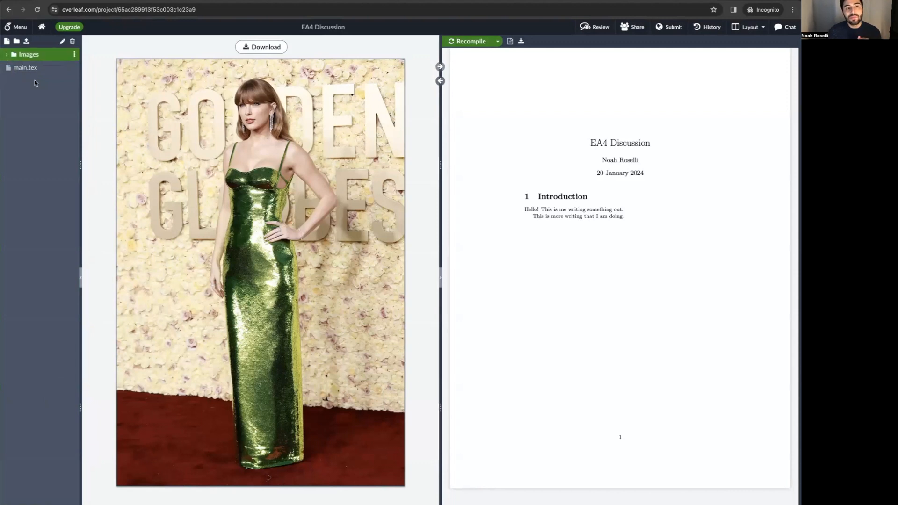
left_click(36, 67)
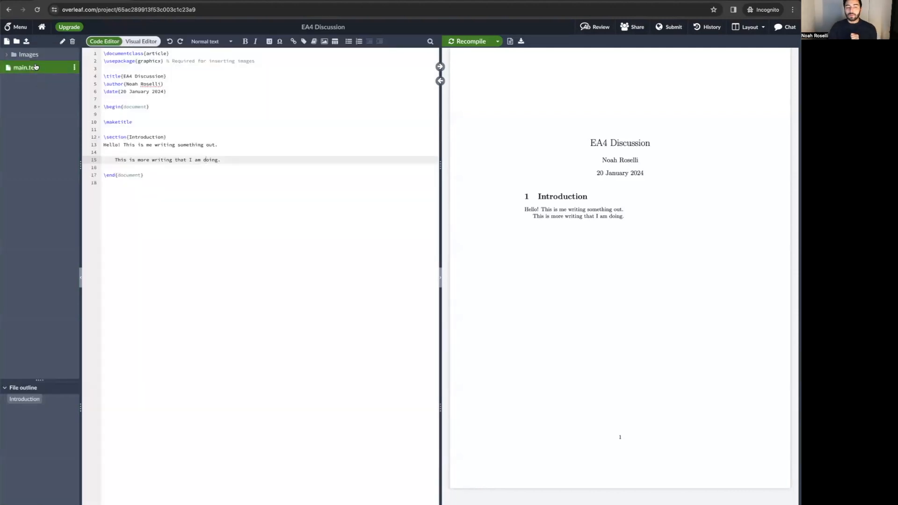
left_click(37, 87)
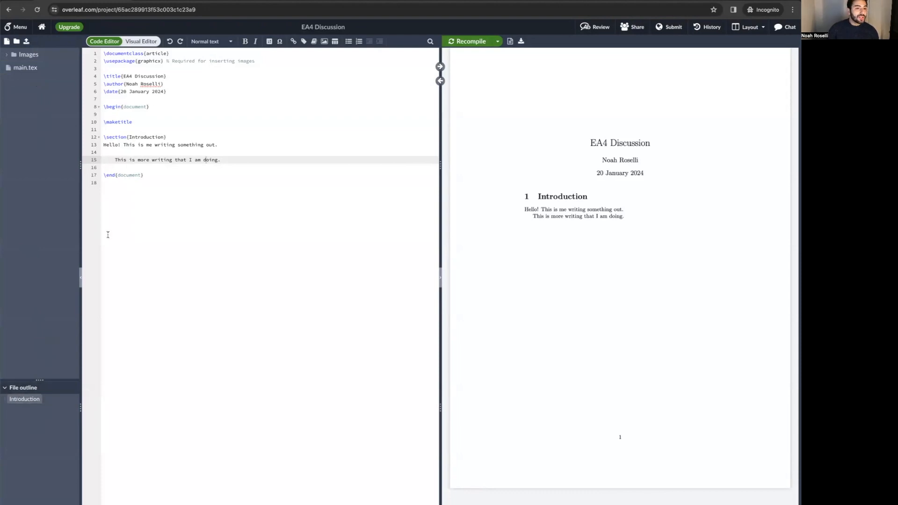
- Add a section titled "Moving Forward" after the Introduction text, containing the line "Here is more text!", and recompile
double_click(115, 137)
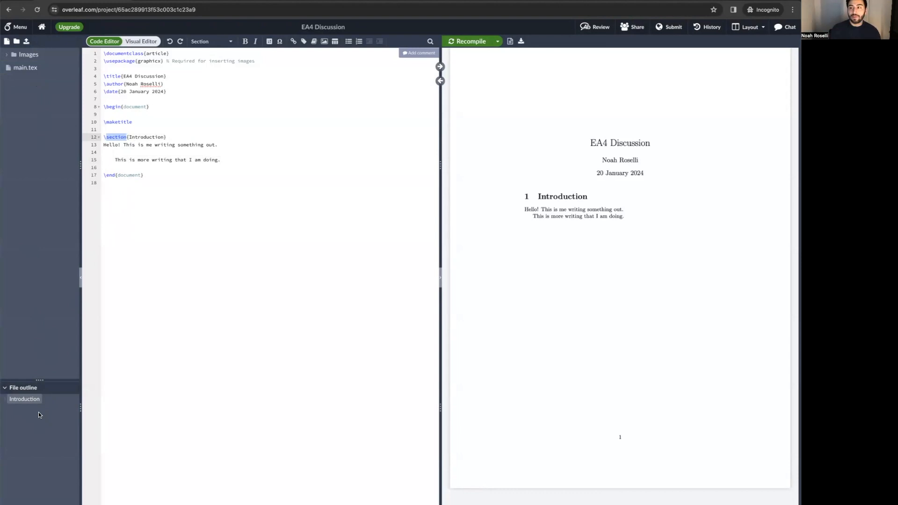
left_click(237, 160)
key("Return")
key("Return")
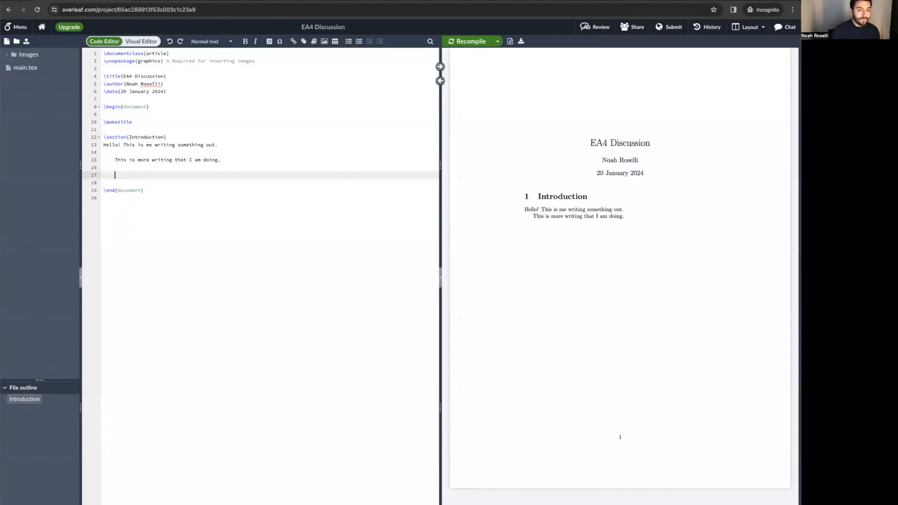
type("\\section")
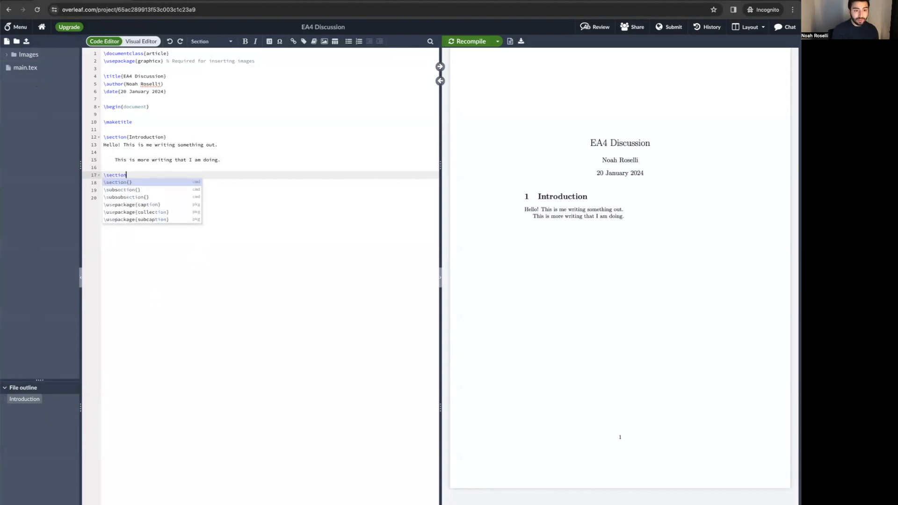
key("Return")
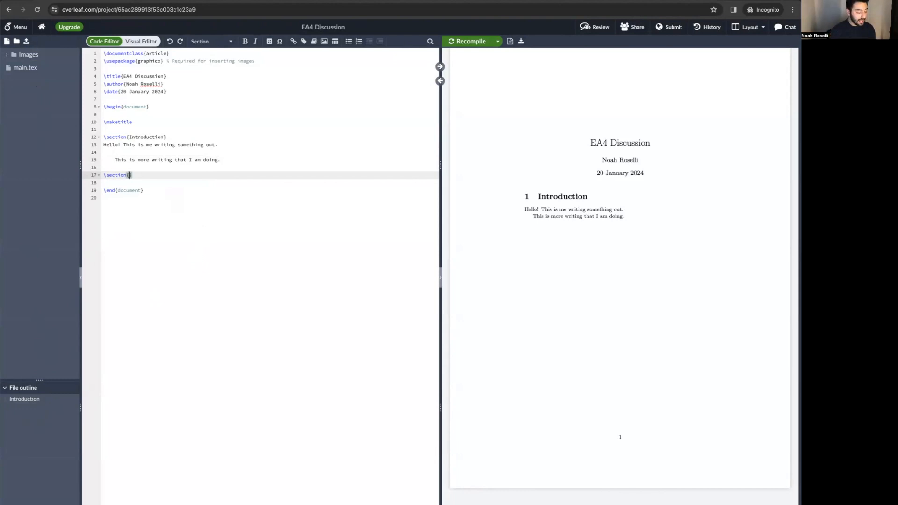
type("Moving Forward}")
key("Return")
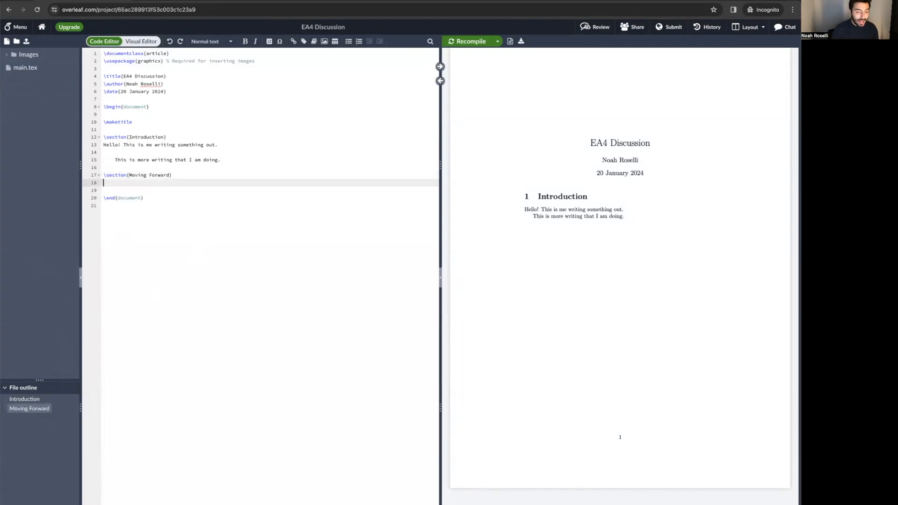
type("Here is more text!")
key("ctrl+s")
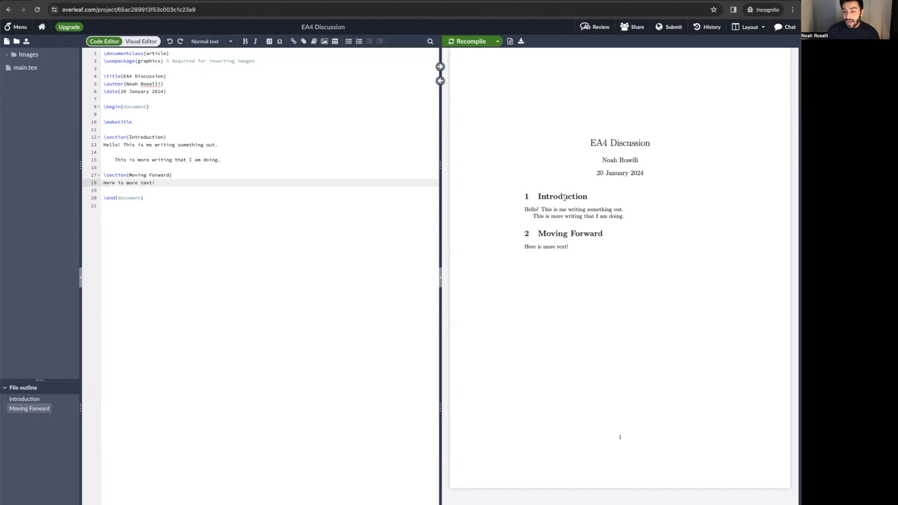
- Examine the section headings in the PDF and jump between the Introduction and Moving Forward sections from the file outline
left_click_drag(528, 197, 588, 196)
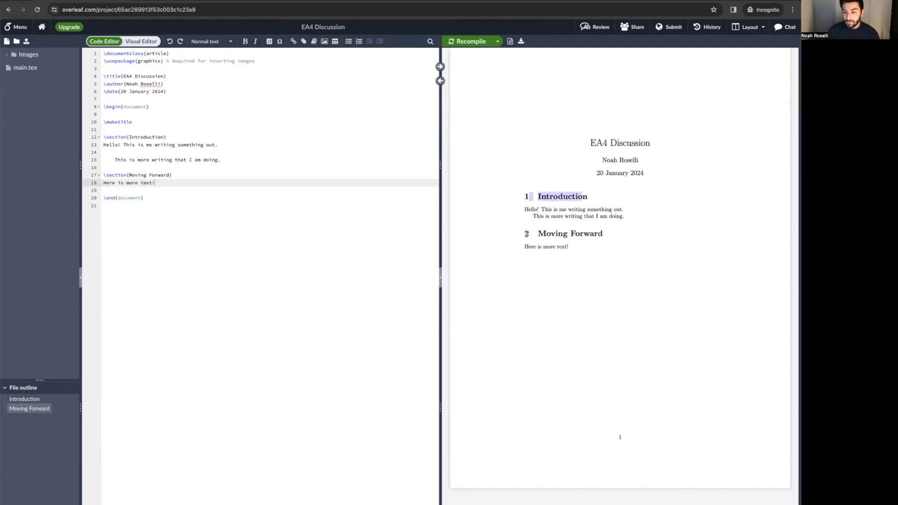
left_click_drag(525, 234, 603, 234)
left_click(597, 237)
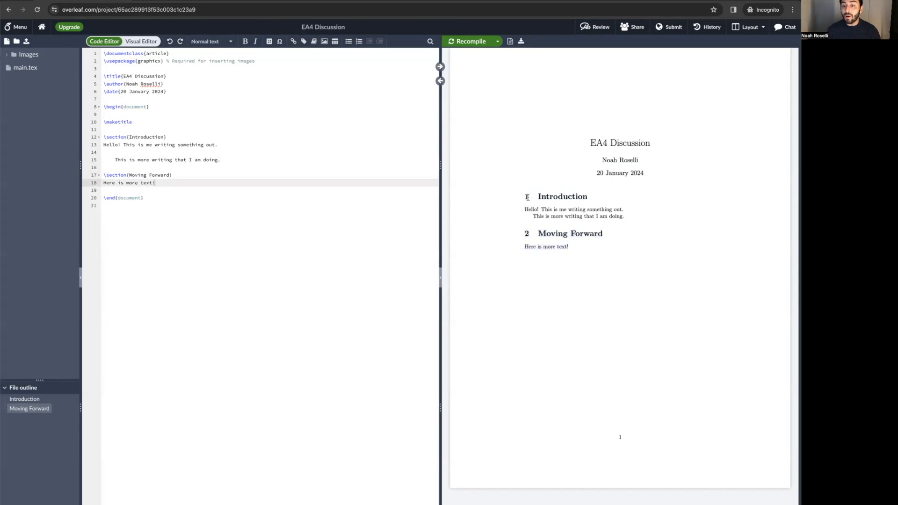
left_click(27, 400)
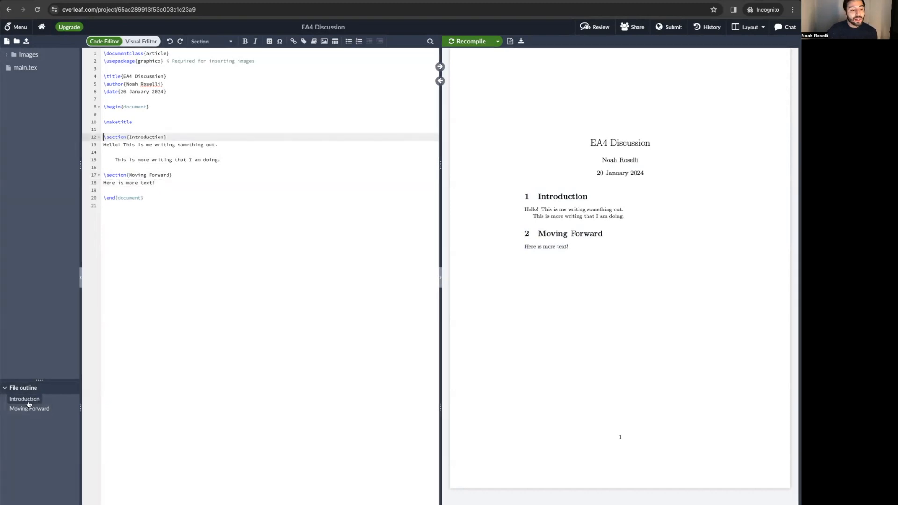
left_click(26, 407)
left_click(26, 401)
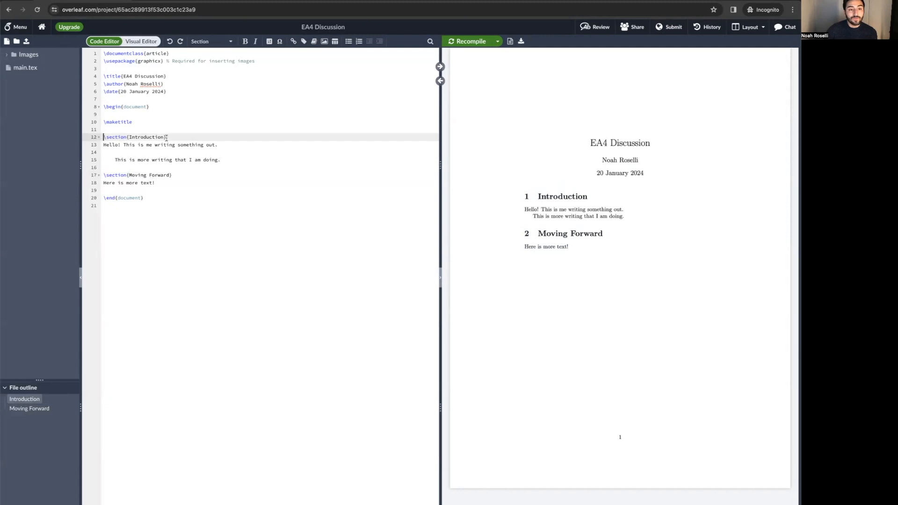
left_click(40, 409)
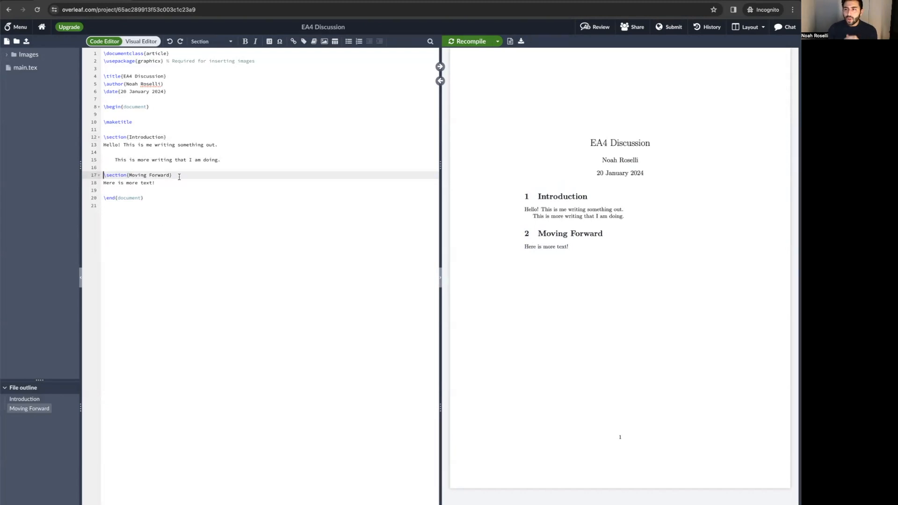
- Fold and unfold the Introduction and Moving Forward sections in the code
left_click(99, 138)
left_click(98, 137)
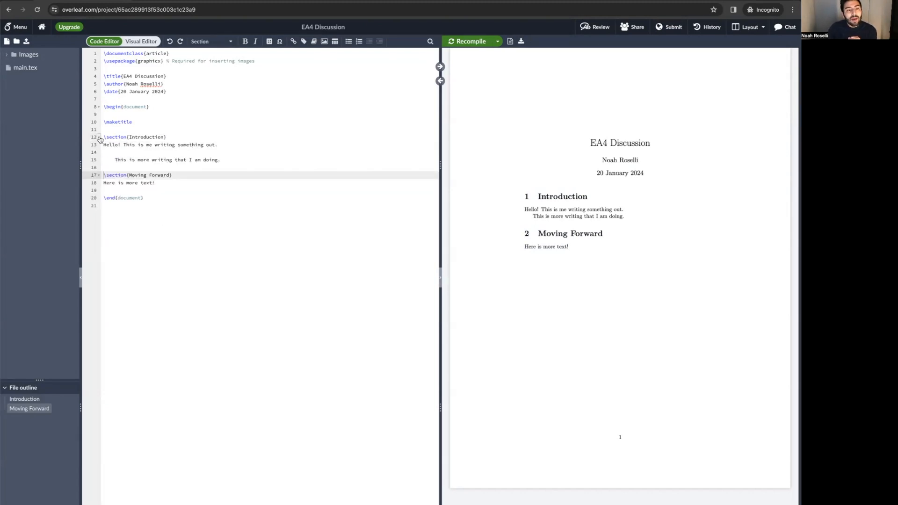
left_click(99, 176)
left_click(99, 175)
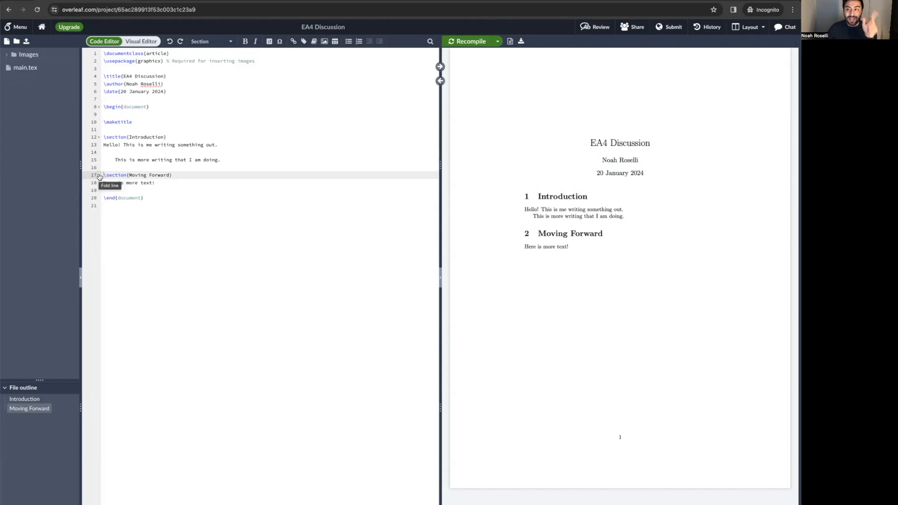
left_click(98, 175)
left_click(176, 176)
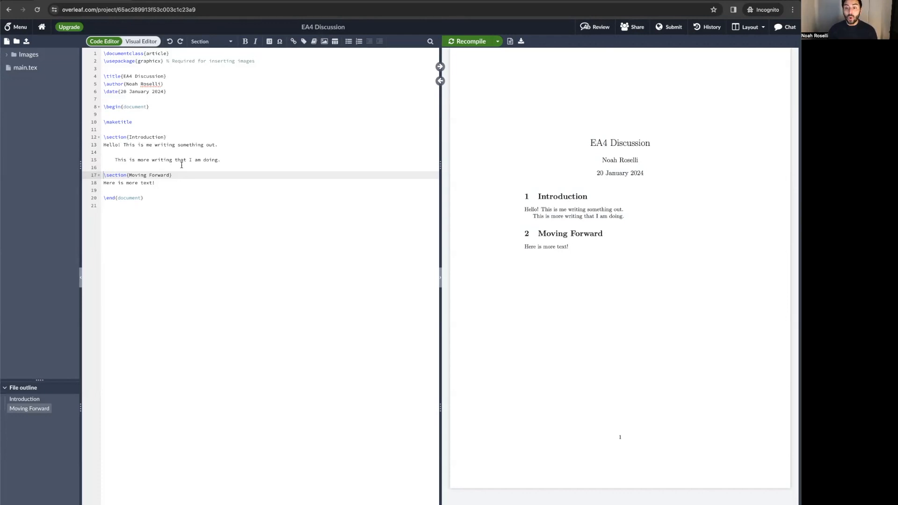
- Add "Taylor Swift is a great singer." on the line directly below "Here is more text!" and recompile to compare the line break
left_click(179, 183)
key("Return")
key("Return")
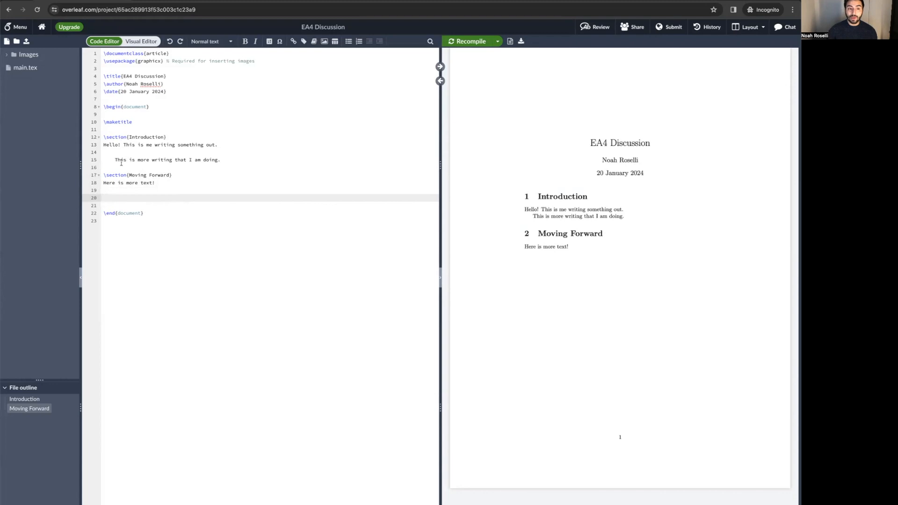
key("BackSpace")
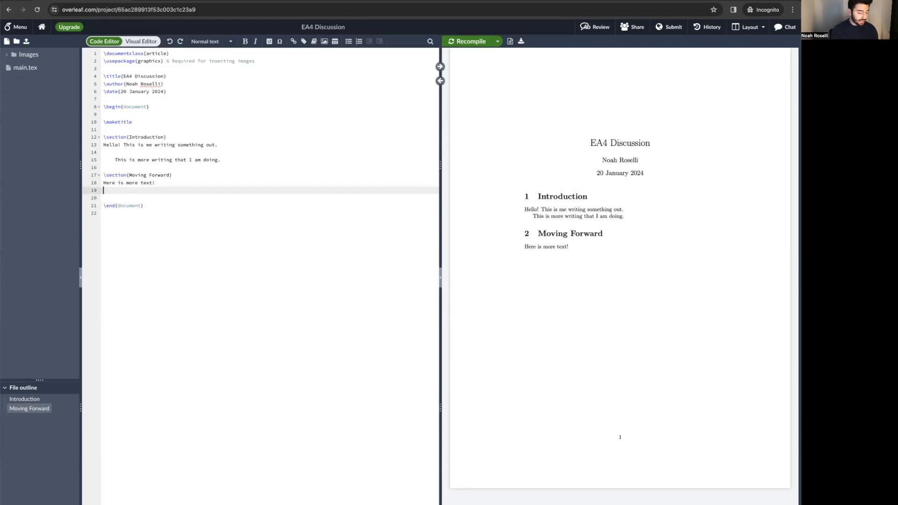
type("Taylor Swift is a great singer.")
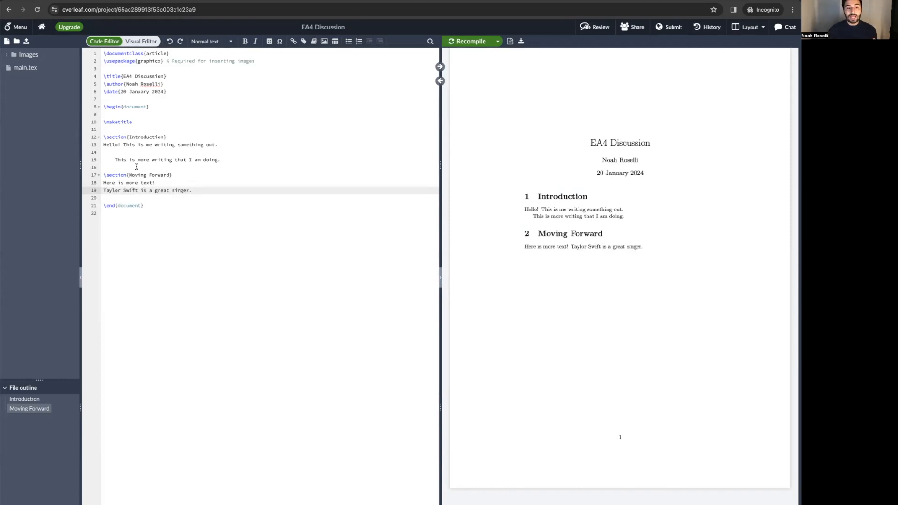
left_click(157, 182)
left_click(195, 190)
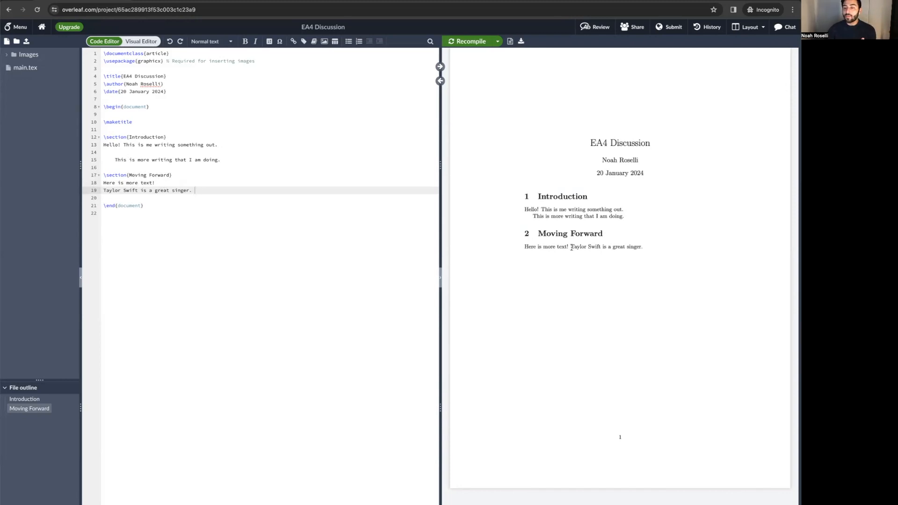
- Insert a blank line between "Here is more text!" and the Taylor Swift sentence, recompile, and compare the paragraph indentation in the code and PDF
left_click(162, 182)
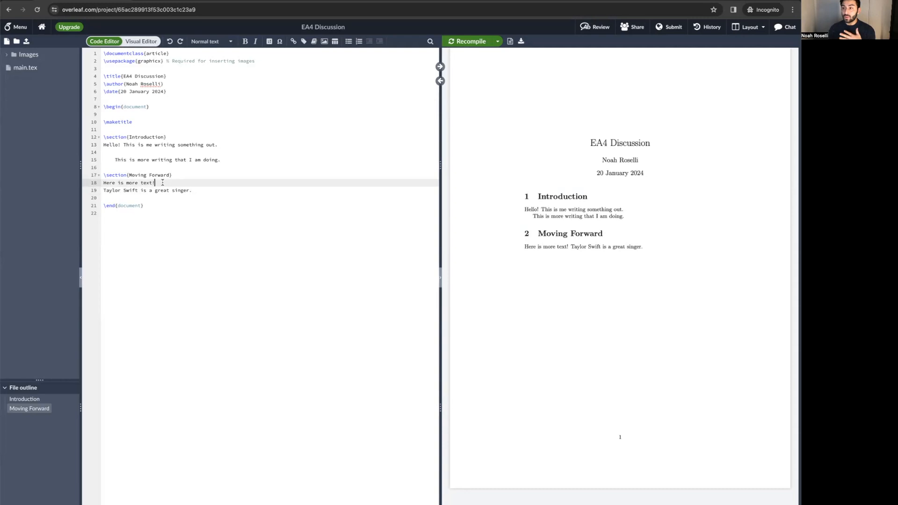
key("Return")
key("super+s")
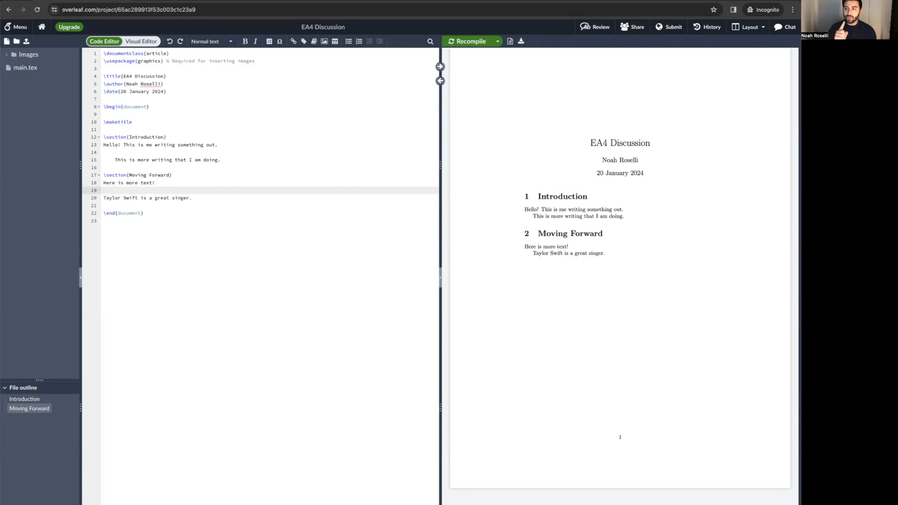
left_click(173, 184)
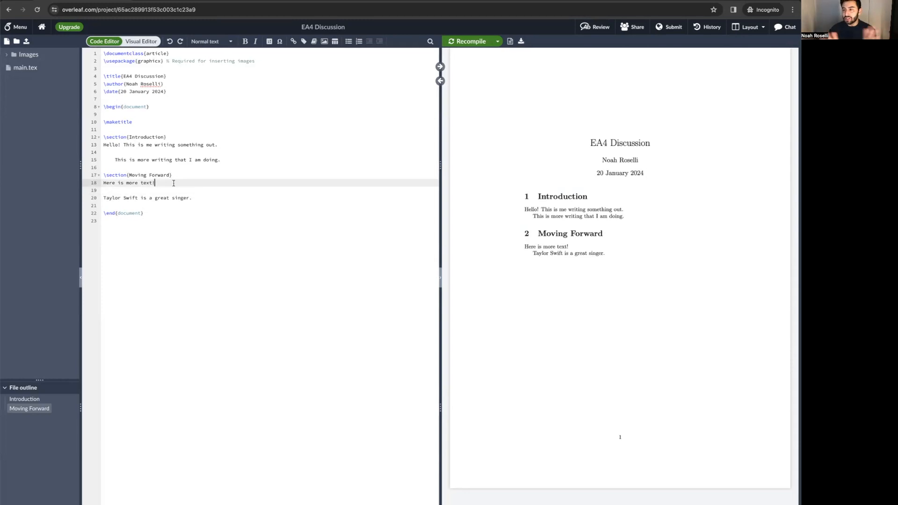
left_click_drag(192, 199, 101, 198)
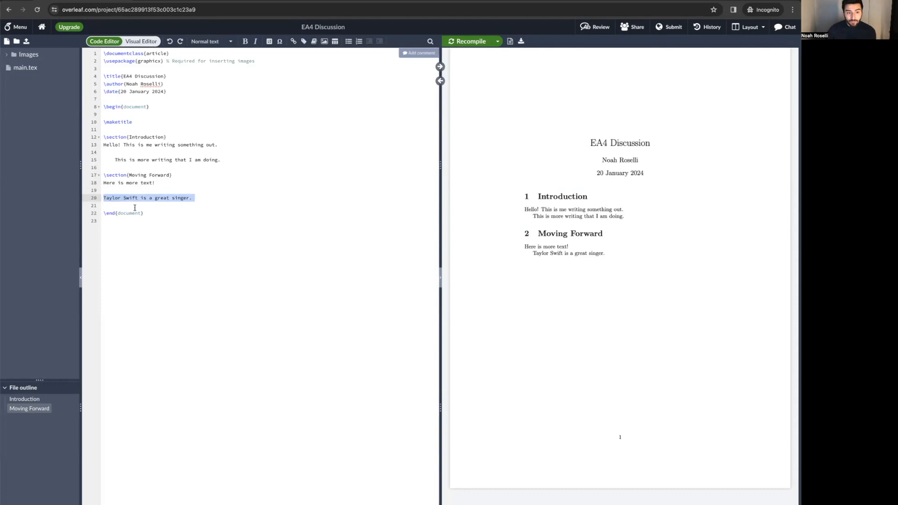
left_click(104, 198)
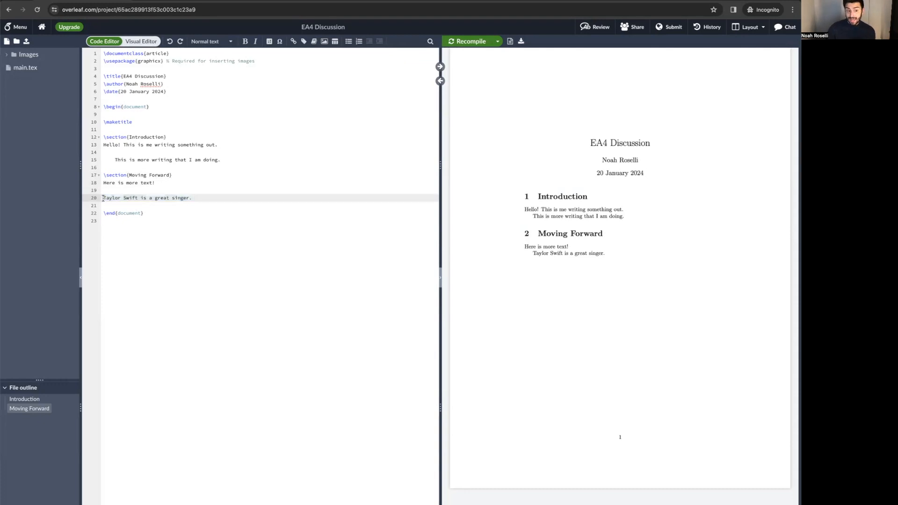
left_click_drag(532, 254, 525, 247)
- Add an indented paragraph reading "And write something over here." below the Taylor Swift sentence, separated by a blank line, and recompile
left_click(245, 199)
left_click(241, 198)
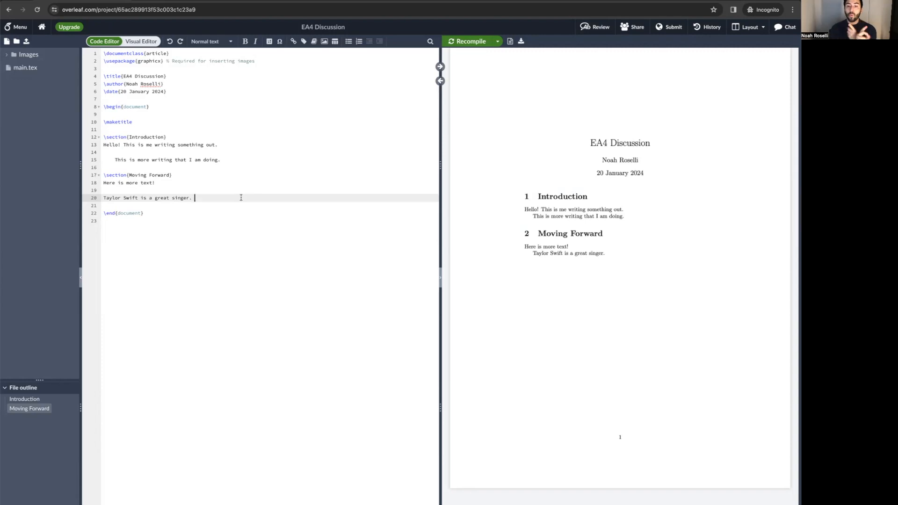
key("Return")
key("Return")
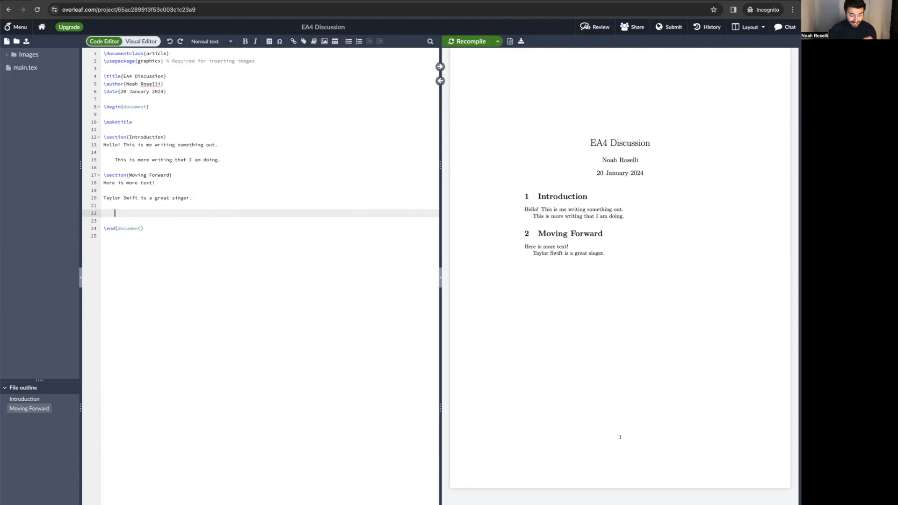
type("And write something over here.")
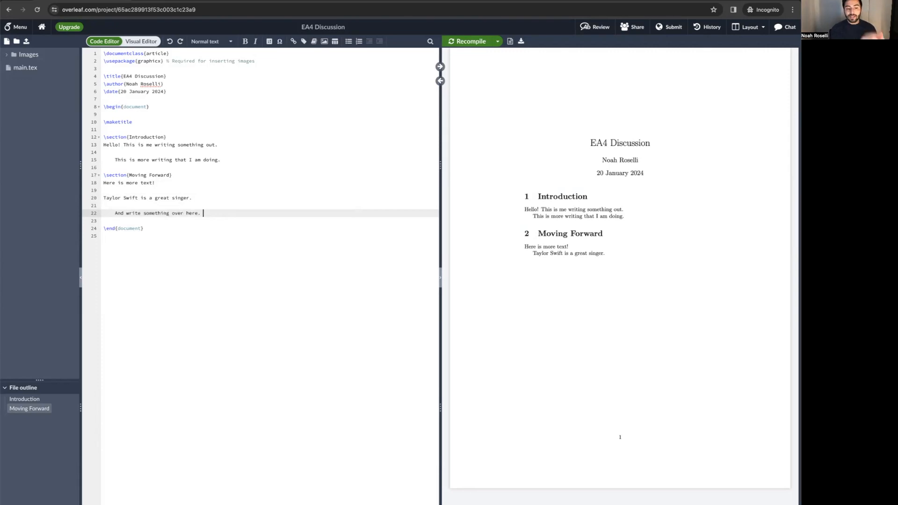
key("super+s")
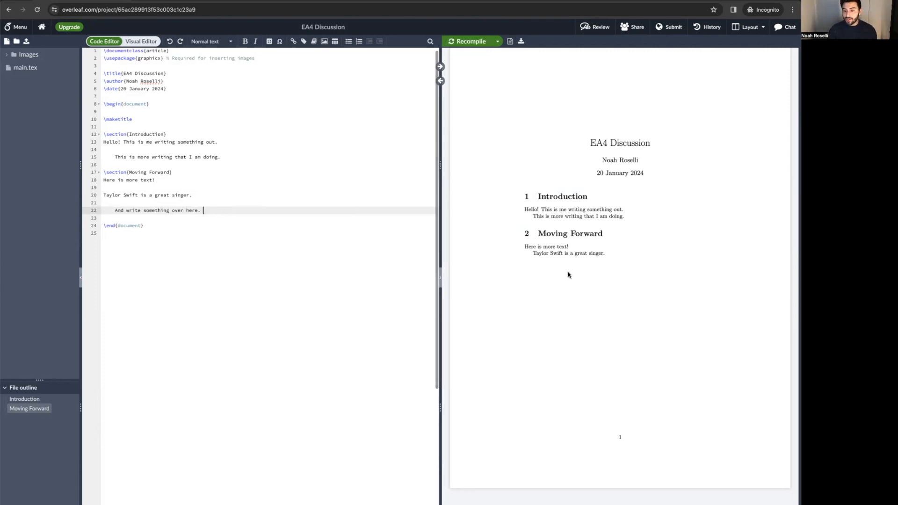
scroll(248, 206, "down", 1)
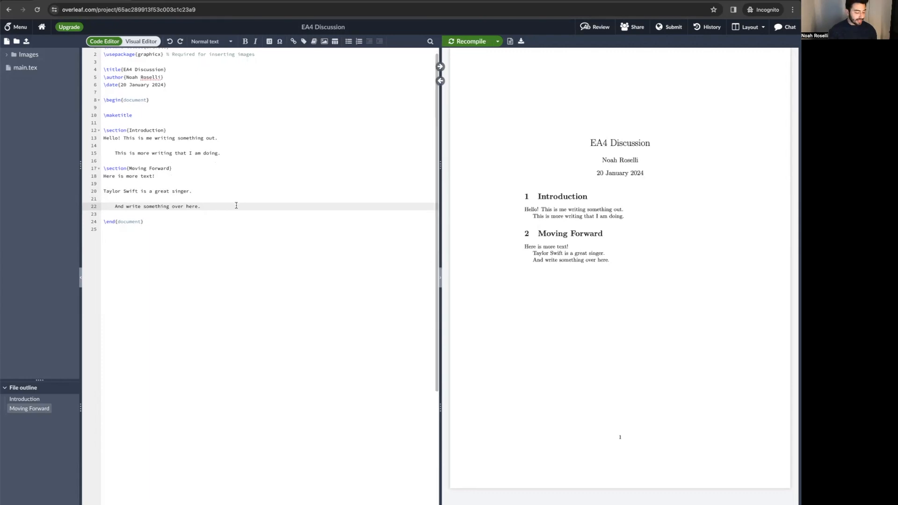
- Fill the last paragraph with repeated copies of "And write something over here.", recompile, and remove the paragraph's leading indentation in the code
left_click_drag(114, 205, 436, 236)
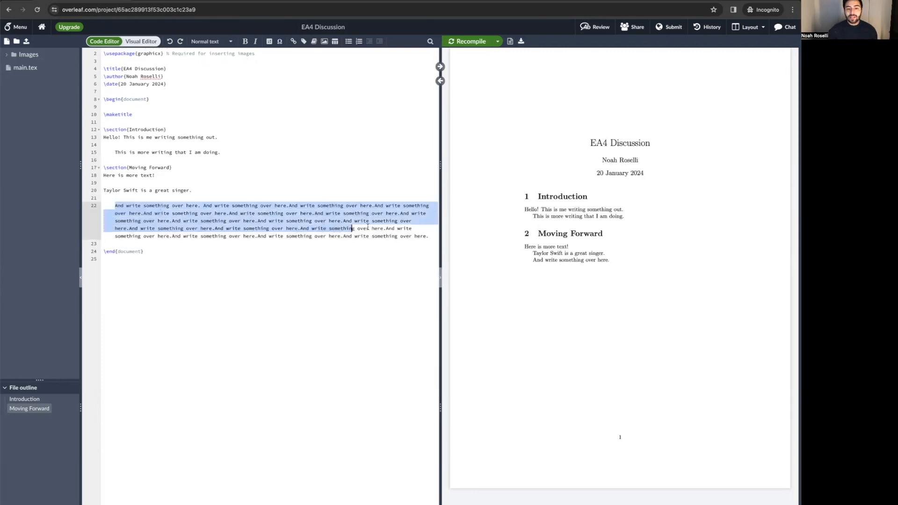
left_click(117, 205)
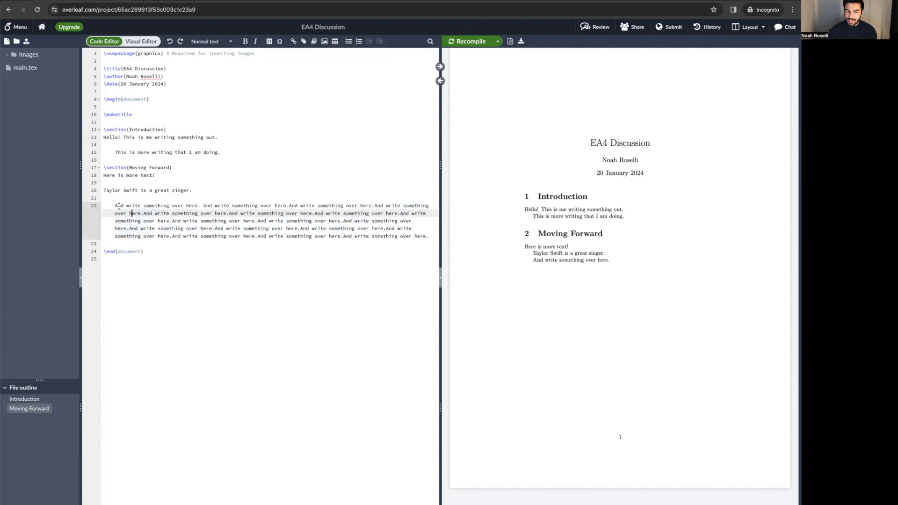
left_click(203, 220)
key("ctrl+s")
scroll(280, 234, "down", 1)
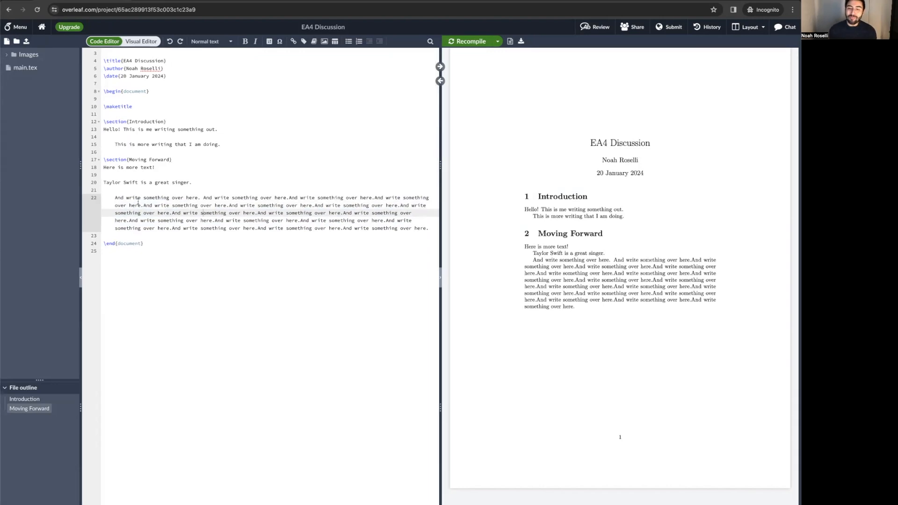
left_click(112, 197)
key("BackSpace")
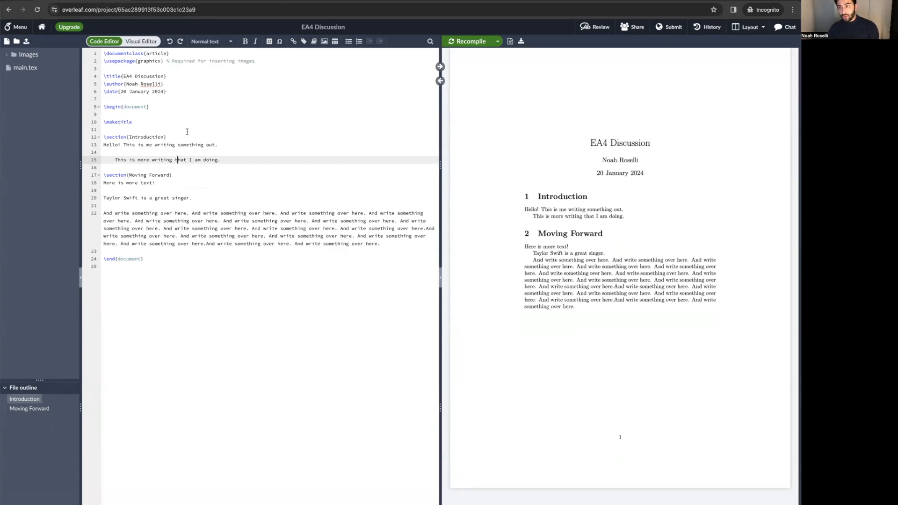
- Examine the document body, the preamble, the \documentclass{article} declaration, and the \usepackage{graphicx} line with its % comment
left_click_drag(159, 259, 100, 111)
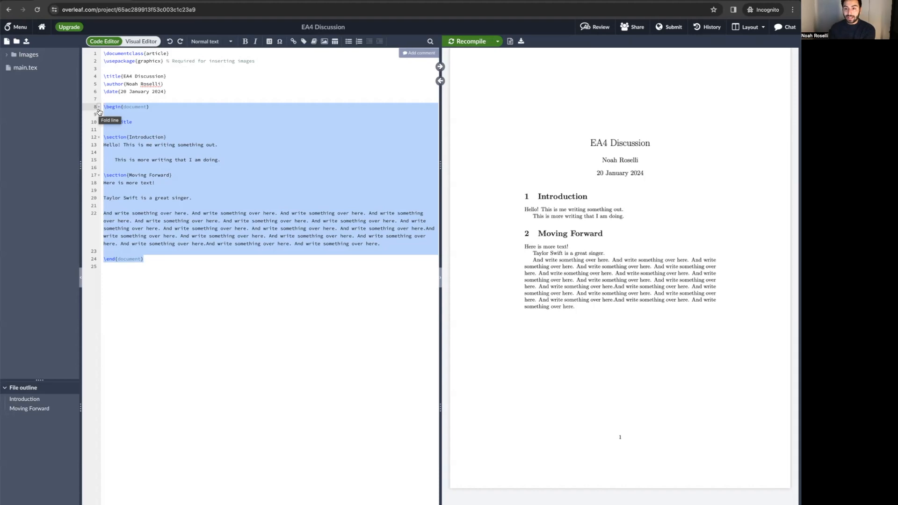
left_click(194, 114)
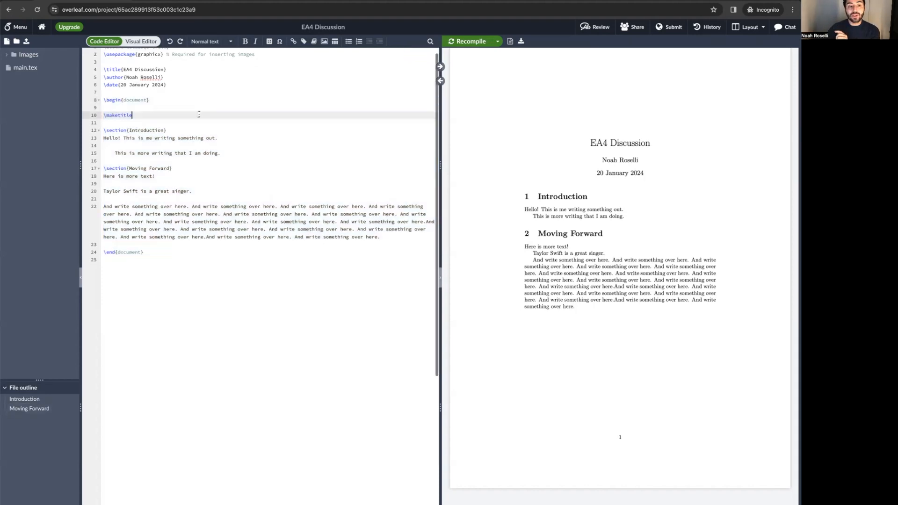
left_click_drag(166, 91, 84, 47)
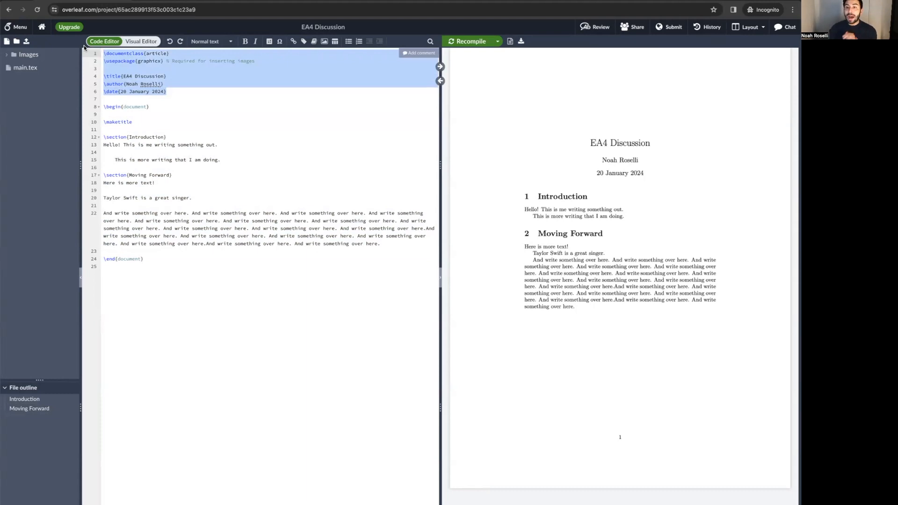
double_click(124, 53)
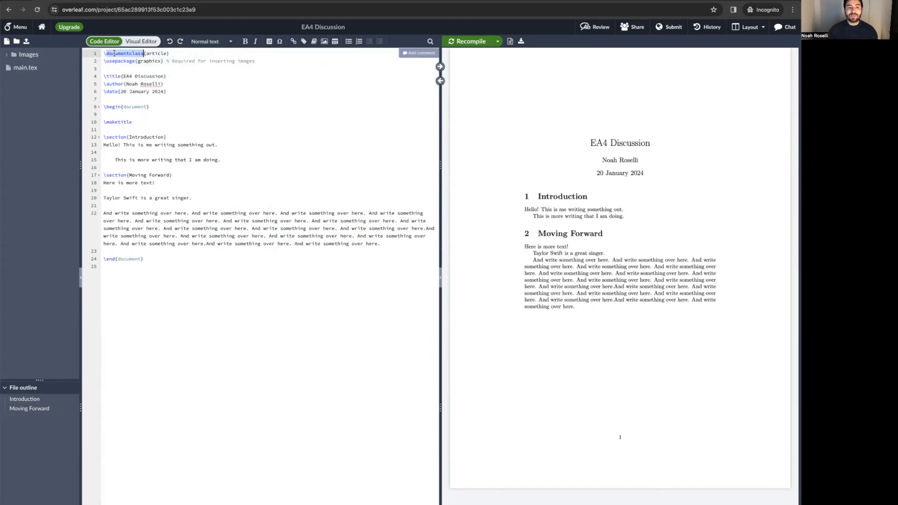
double_click(156, 53)
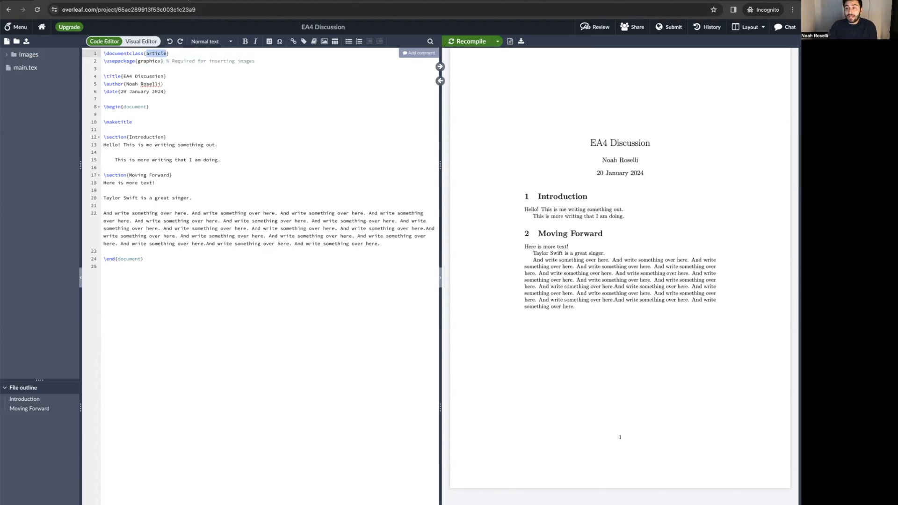
left_click(354, 206)
left_click_drag(262, 61, 99, 64)
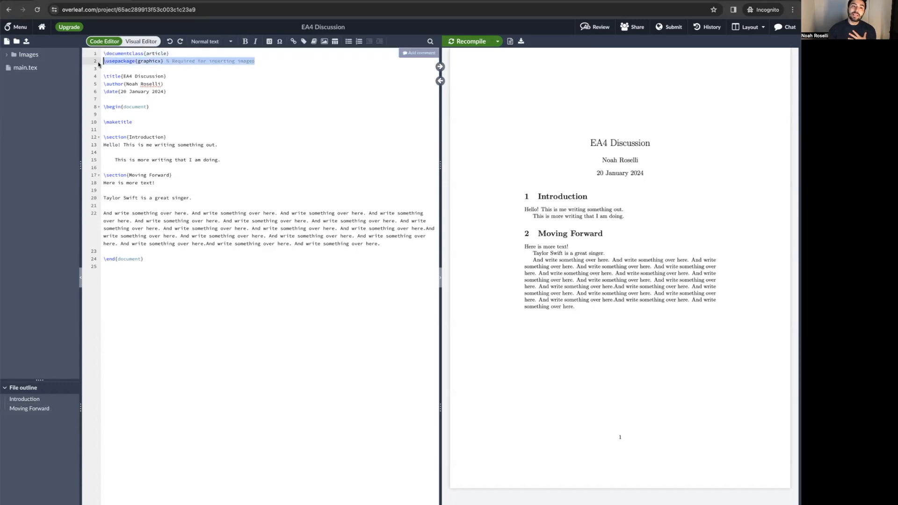
double_click(114, 61)
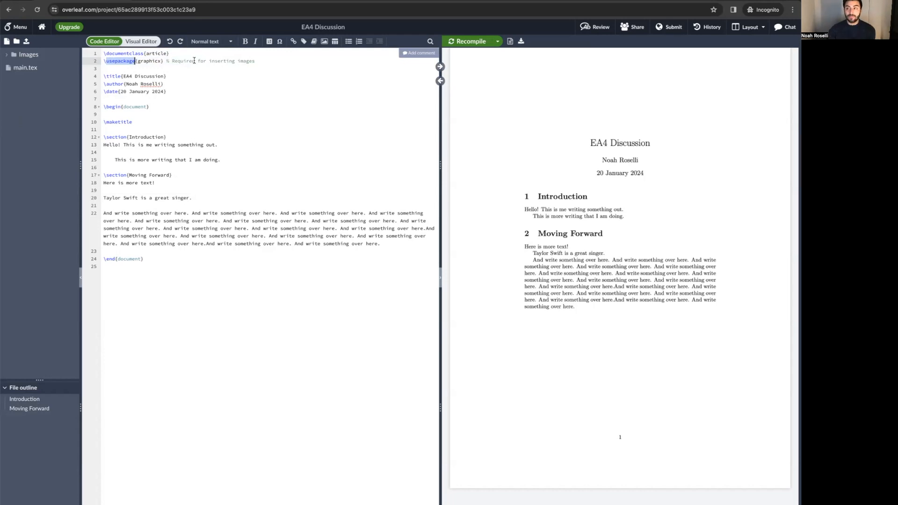
double_click(146, 61)
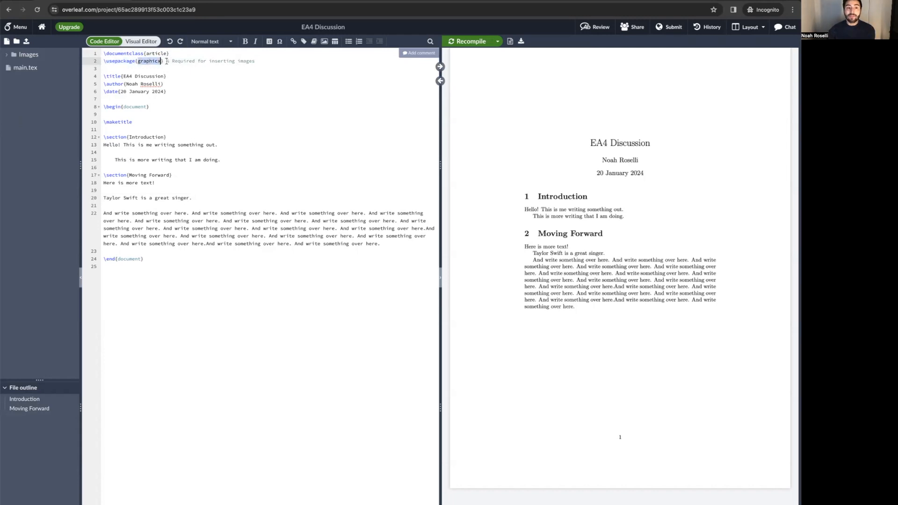
left_click_drag(166, 61, 265, 58)
left_click(268, 59)
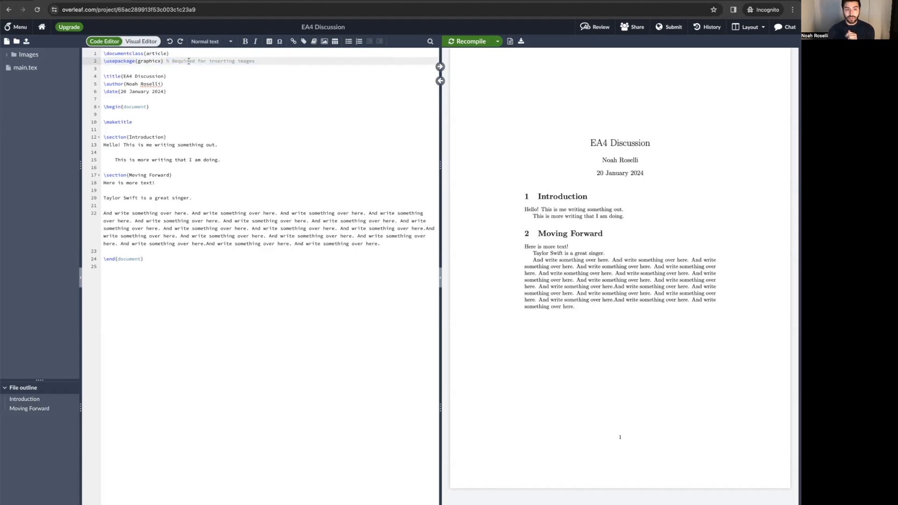
left_click_drag(170, 61, 166, 61)
- Add the comment line "% This is a way to add comments" directly below the graphicx package line
left_click(269, 62)
key("Return")
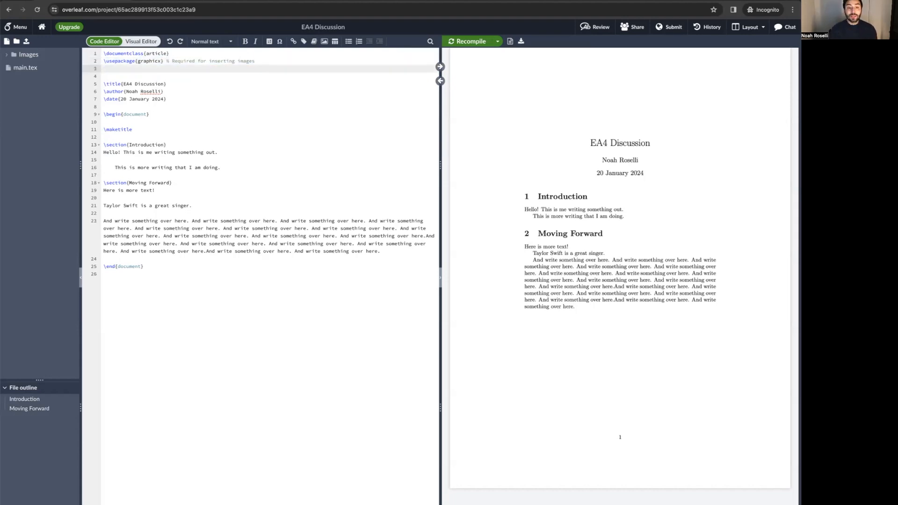
type("% This is a way to ad")
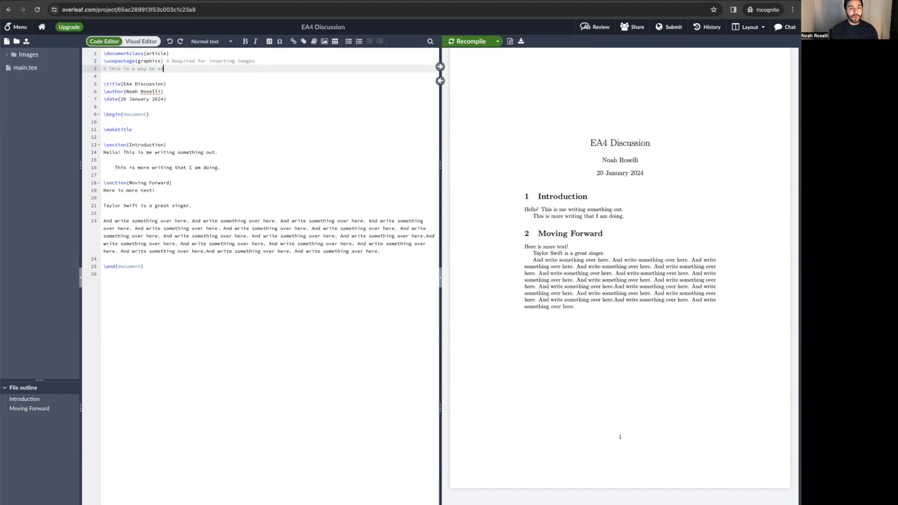
type("d comments")
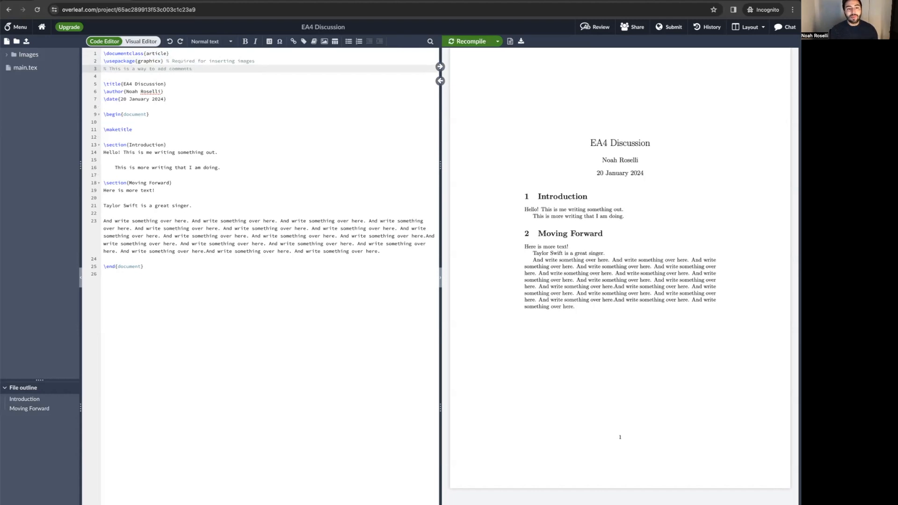
- Add the comment "% writing a comment in the body" on the line below the Taylor Swift sentence and recompile
left_click(219, 205)
key("Return")
type("% writing a comment in the body")
key("super+s")
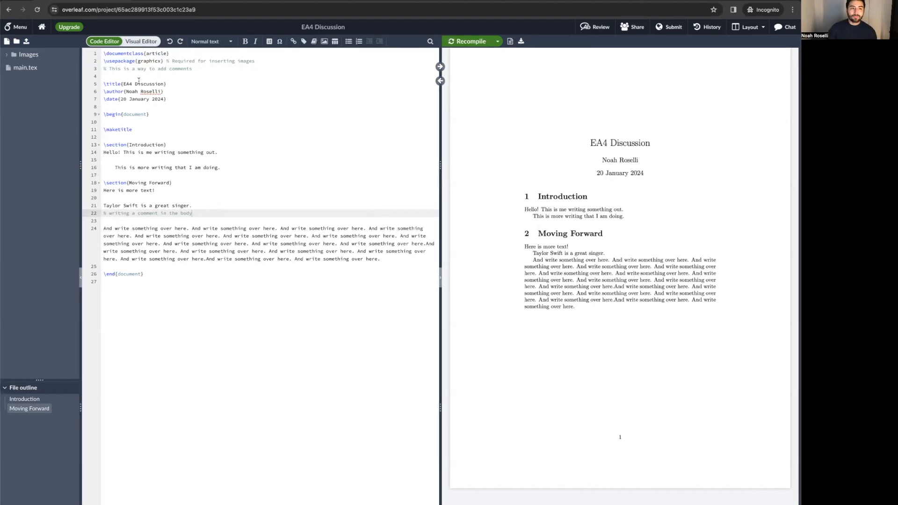
double_click(124, 61)
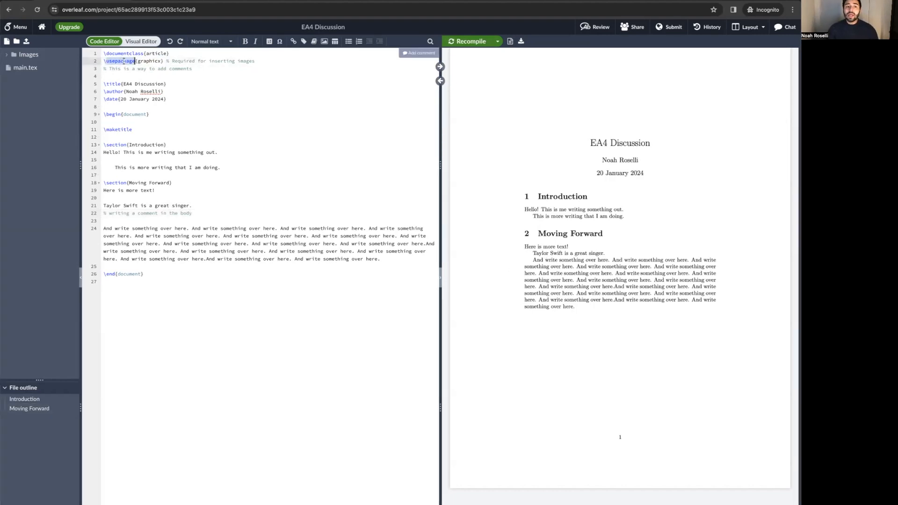
left_click(155, 61)
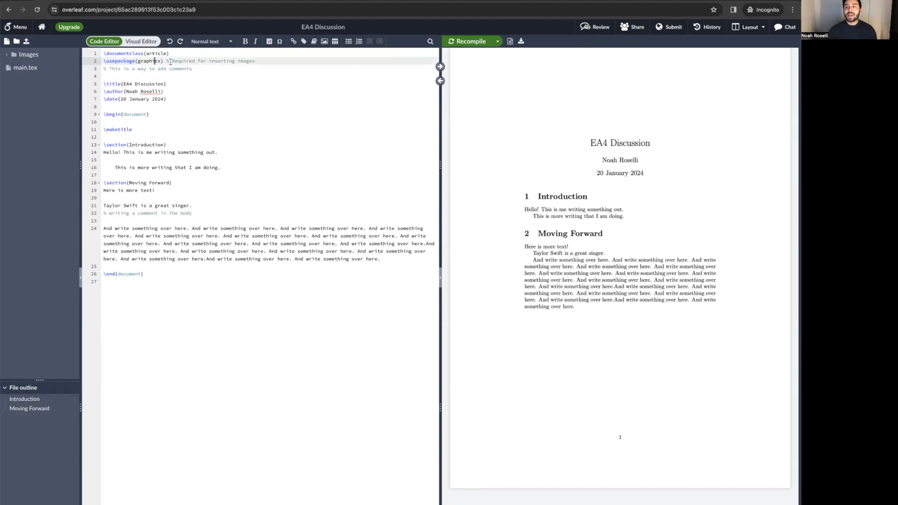
double_click(113, 61)
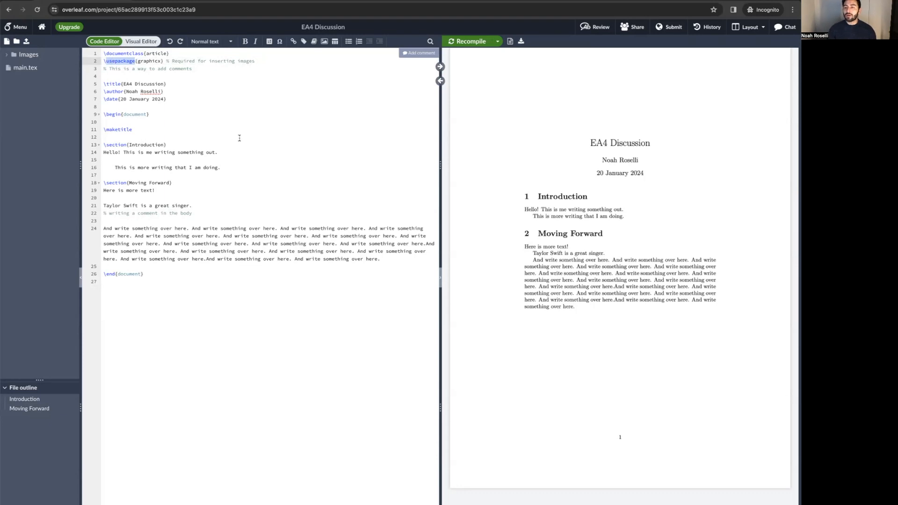
- Insert an empty bold text command, \textbf{}, on a new line after the last paragraph, separated by a blank line
left_click(387, 261)
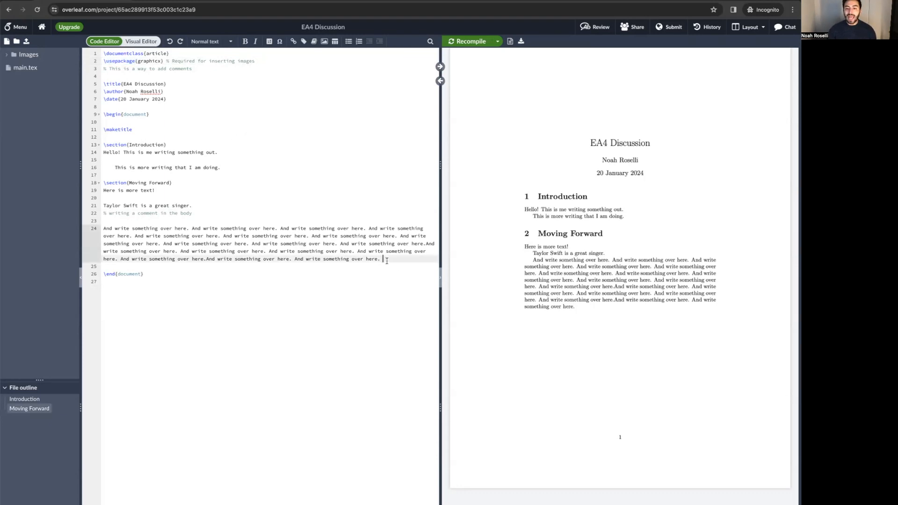
key("Return")
key("Return")
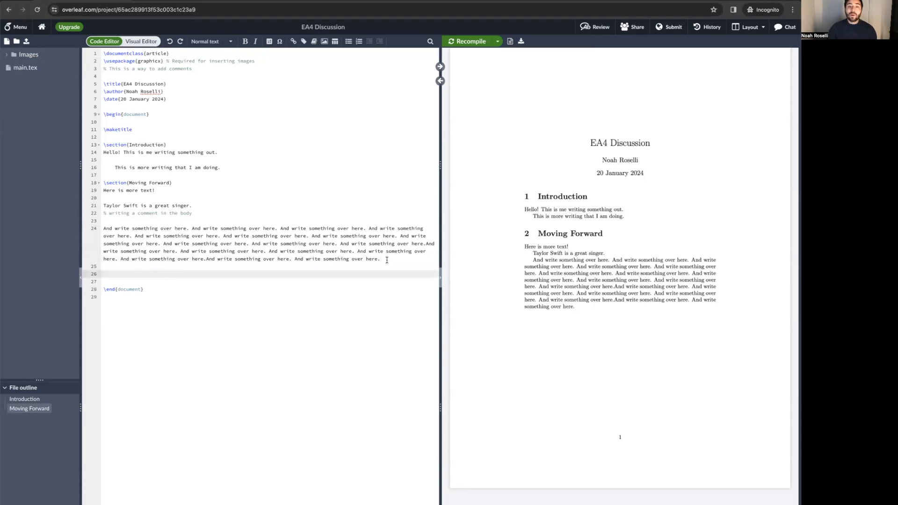
left_click(245, 42)
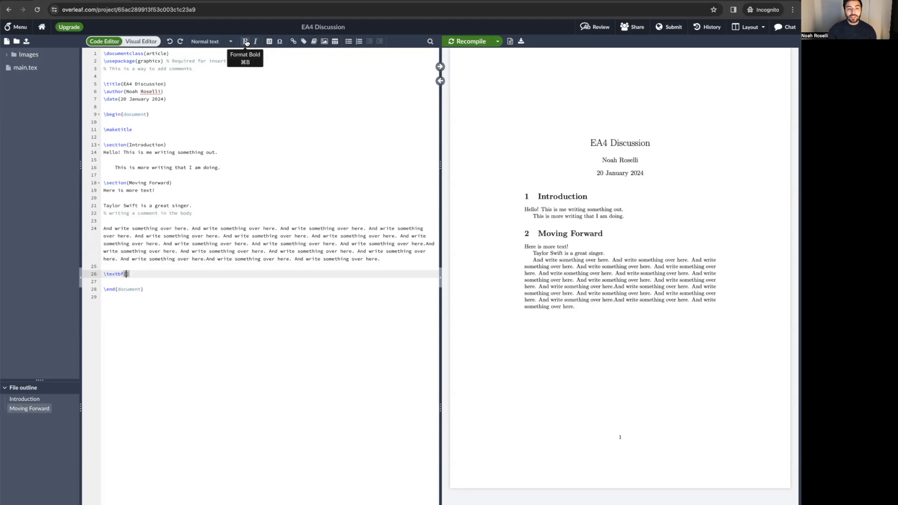
double_click(117, 274)
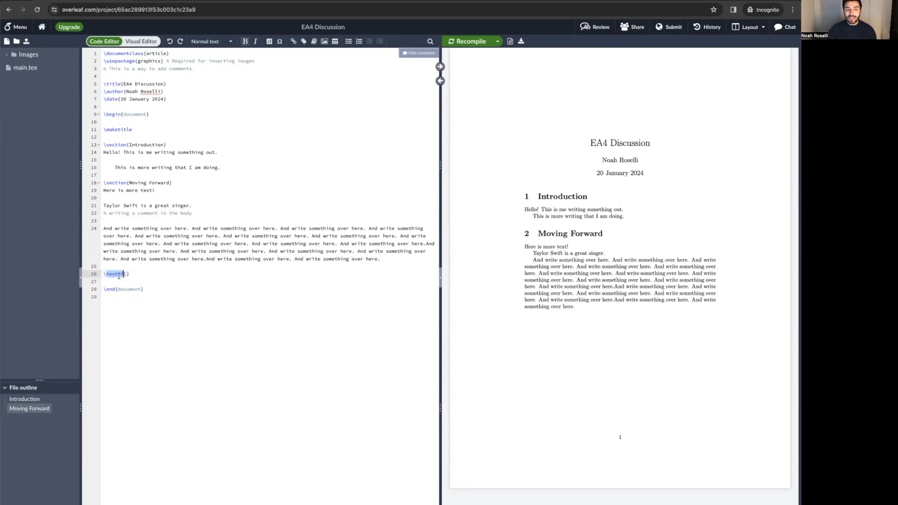
left_click(136, 274)
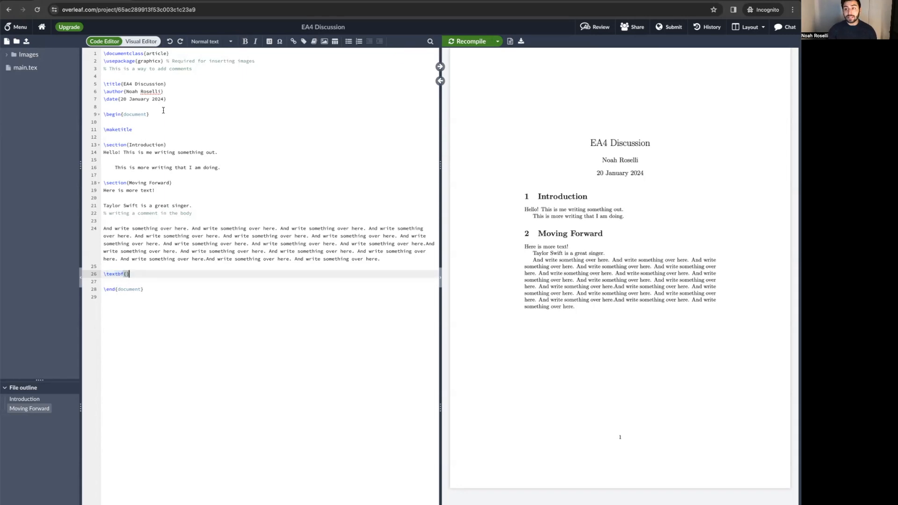
- Enter "Writing in boldface." between the braces of the \textbf{} command and recompile
left_click_drag(107, 275, 102, 275)
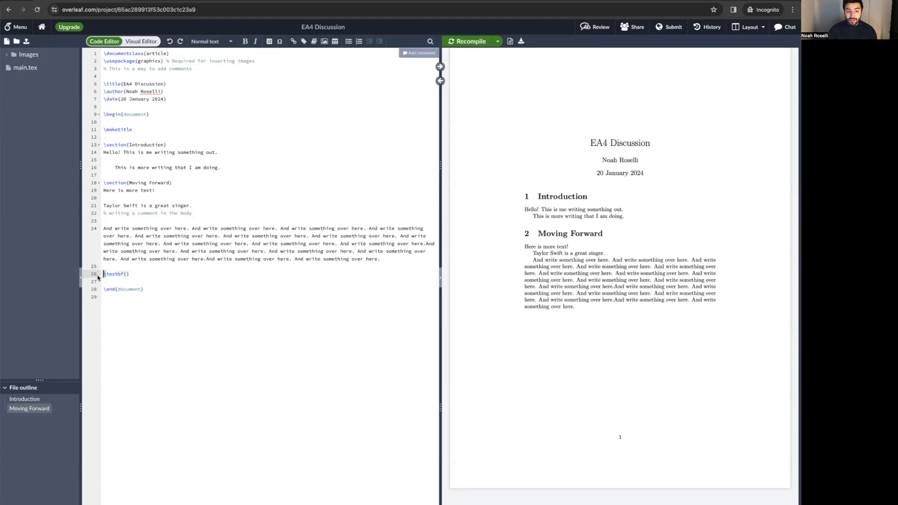
double_click(111, 273)
left_click(128, 274)
type("{")
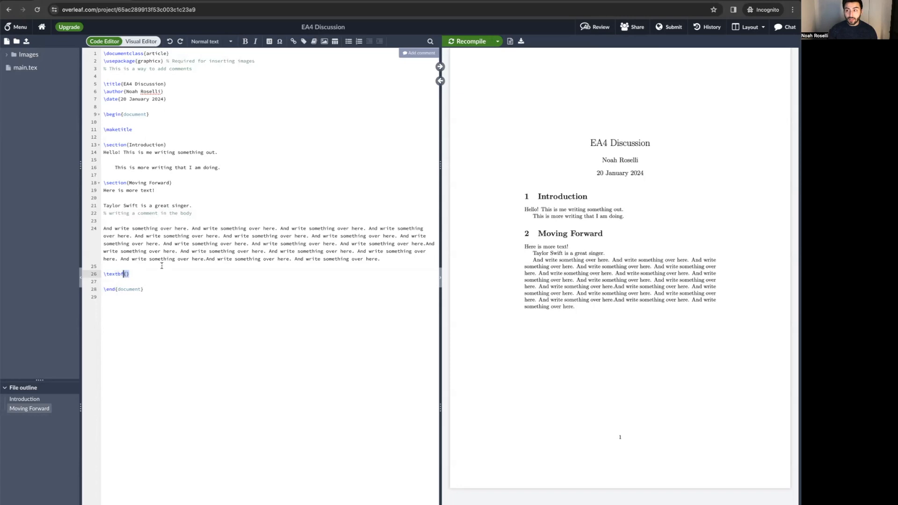
left_click(127, 274)
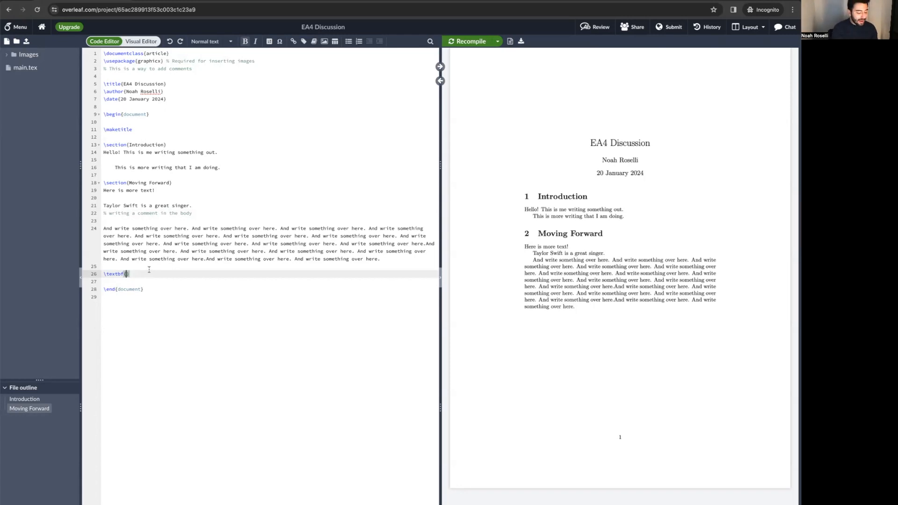
type("Writing in boldface.")
key("ctrl+s")
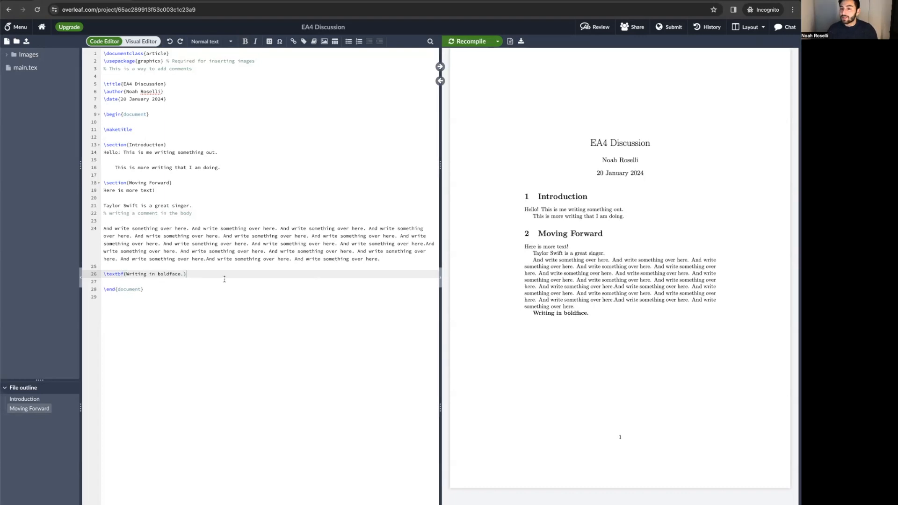
- Add \textit{This is writing in italics.} as a new paragraph below the boldface line and recompile
key("Return")
key("Return")
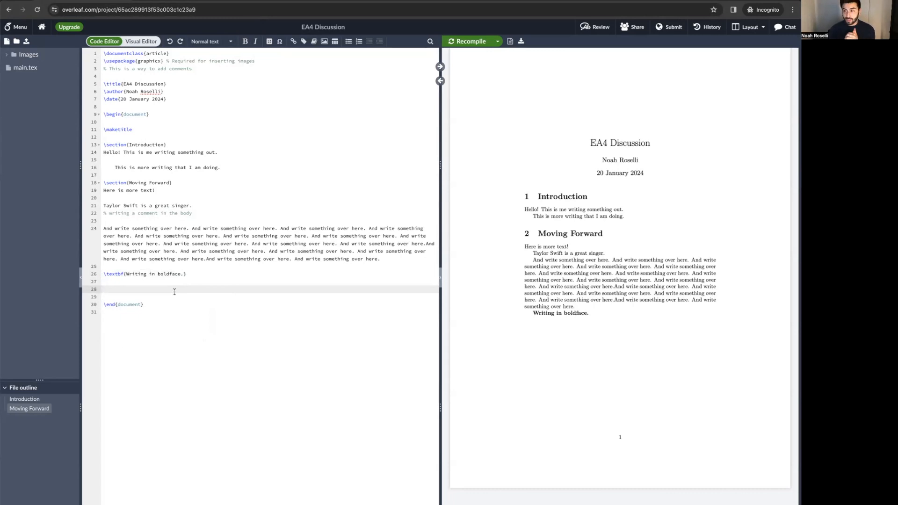
type("\\")
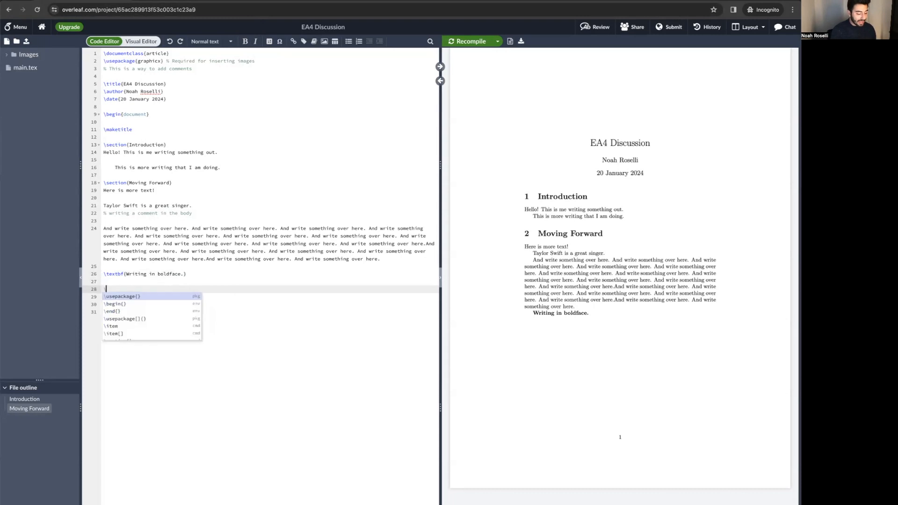
type("text")
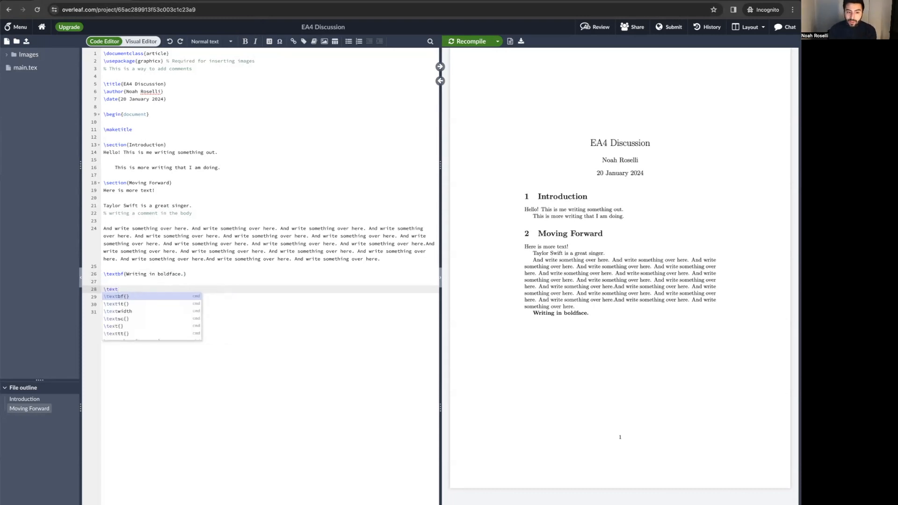
key("Down")
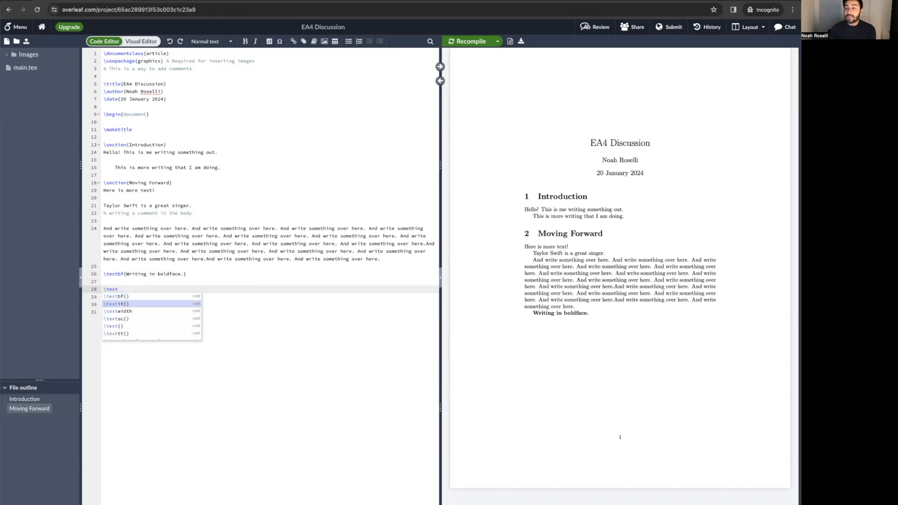
key("Return")
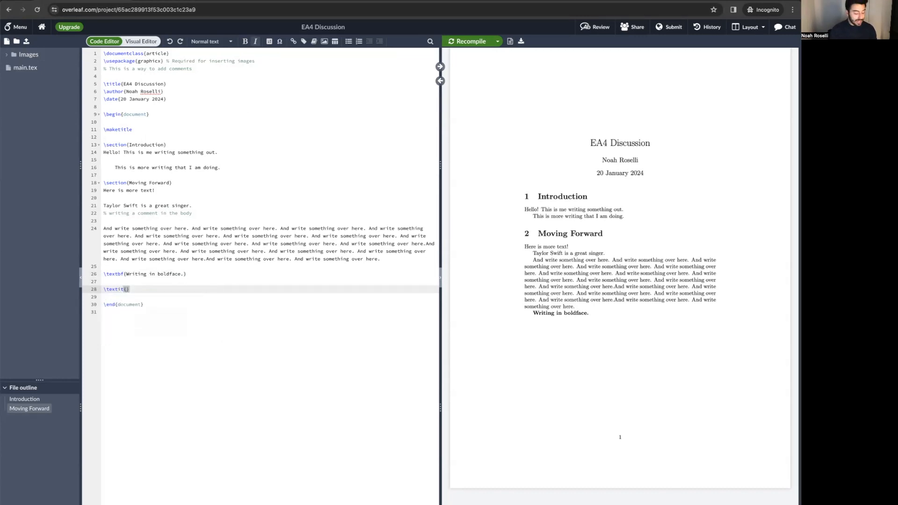
type("This is writing in italics.")
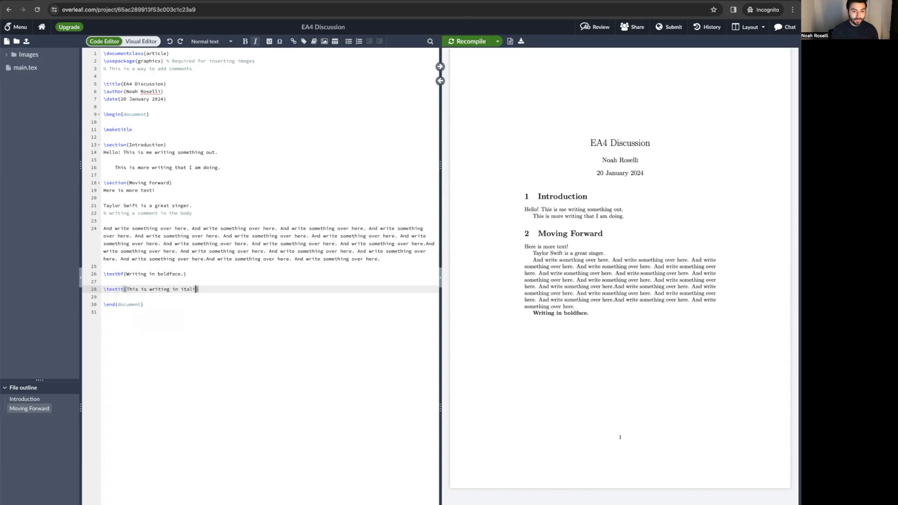
key("ctrl+s")
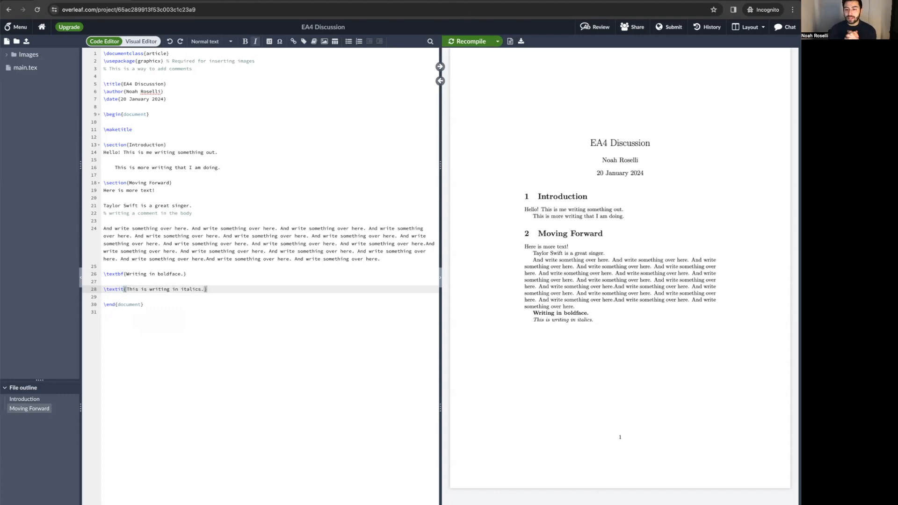
- Add the paragraph "This is a sentence that I am writing in both \textbf{boldface} and \textit{italics} for demonstration purposes." below the italics line, recompile and check the output
key("End")
key("Return")
key("Return")
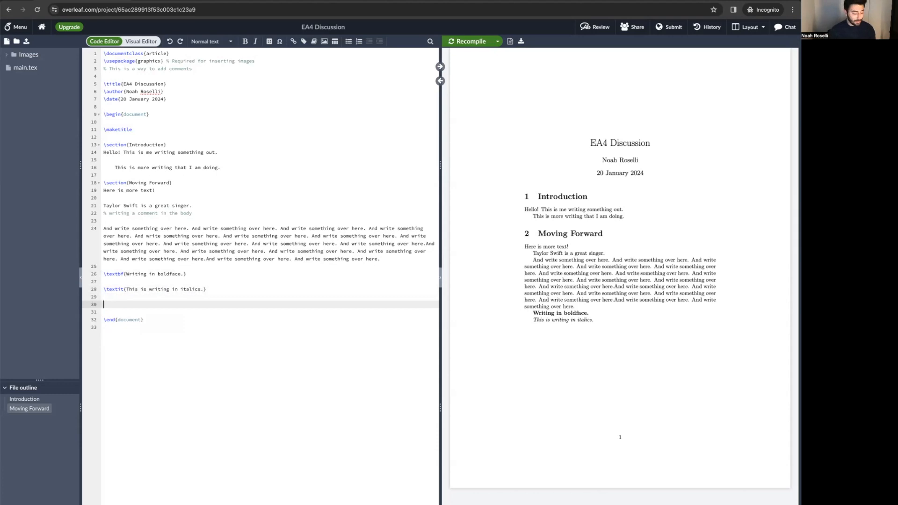
type("This is a sentence that I am writing in both \textbf{boldface} abd \te")
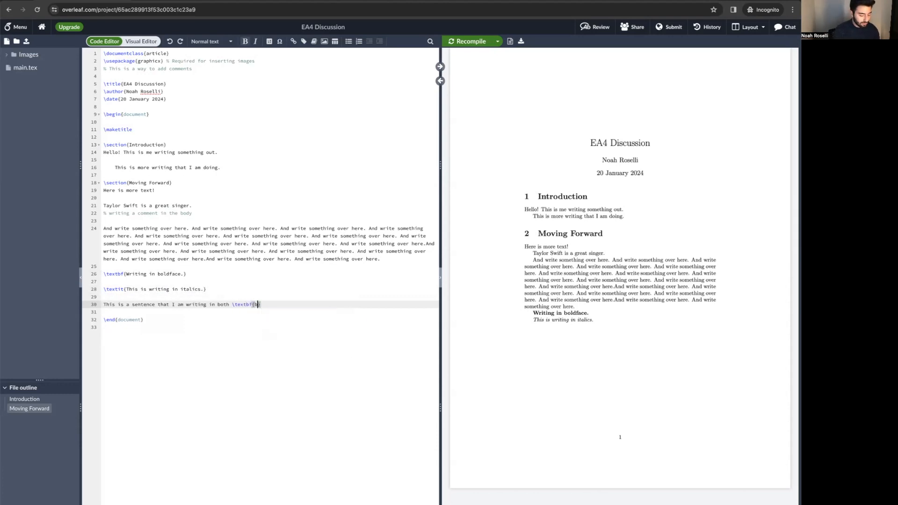
type("xtit{italics} for demonstration purposes.")
left_click(289, 304)
key("BackSpace")
type("n")
left_click(471, 41)
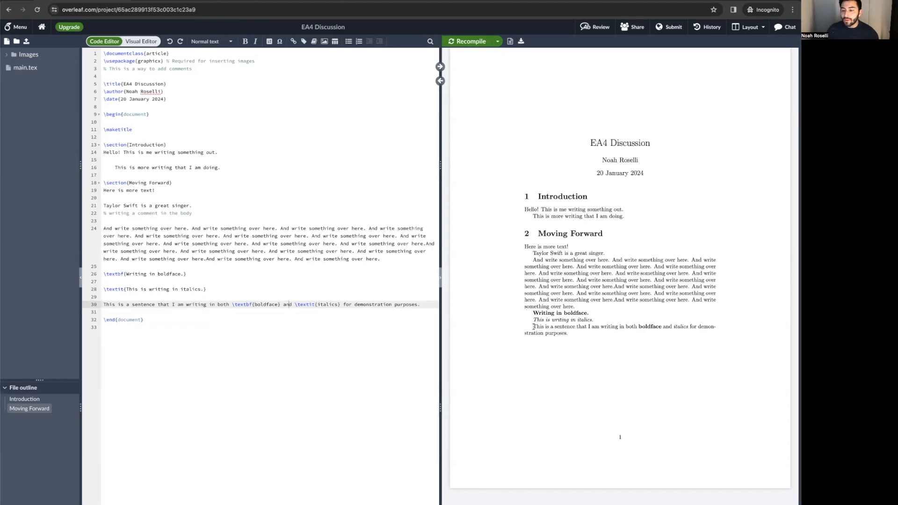
left_click_drag(535, 326, 575, 333)
left_click(596, 333)
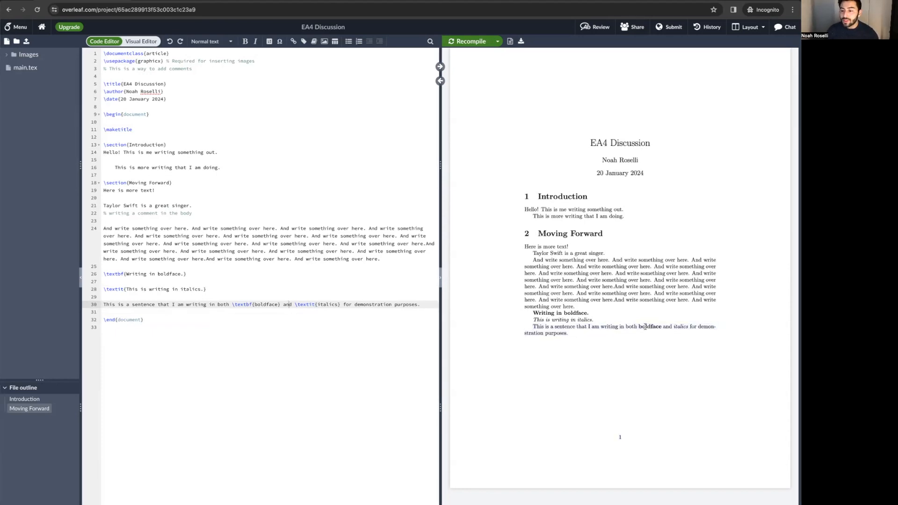
double_click(645, 326)
left_click(279, 284)
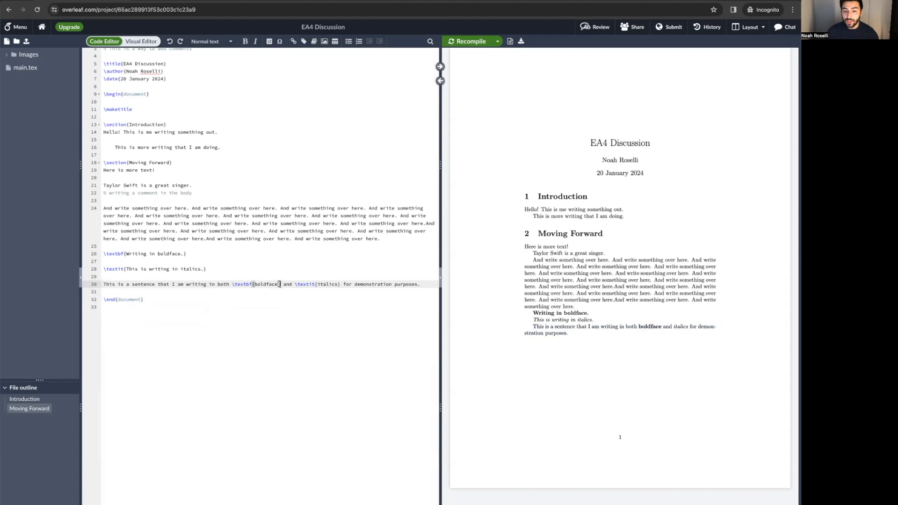
double_click(641, 326)
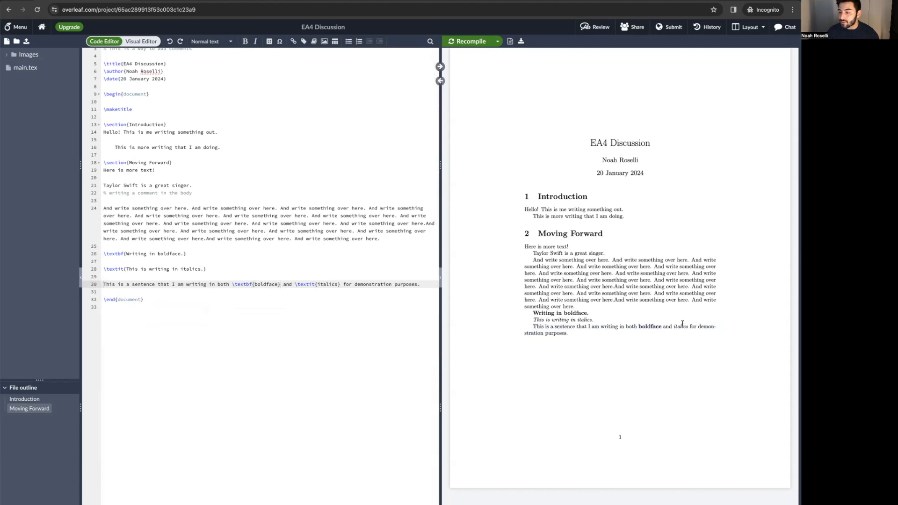
- Try underlining by adding \textun{Trying to underline this.} after the demonstration sentence, and recompile
left_click(430, 285)
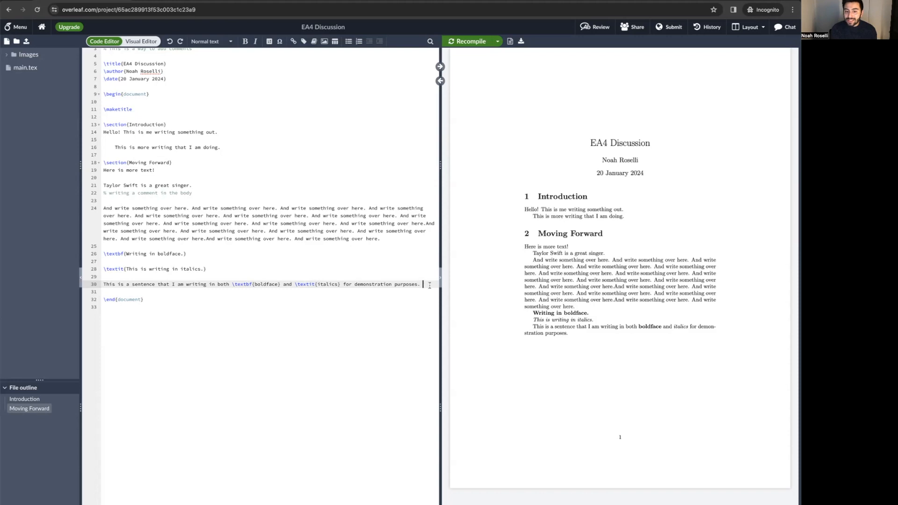
type("\\text")
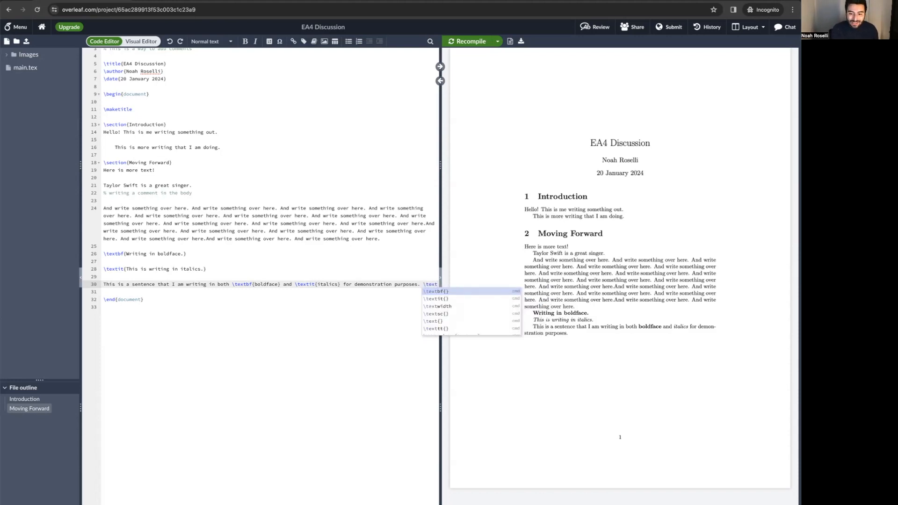
type("un")
type("{Trying to underline")
type(" this.")
key("ctrl+s")
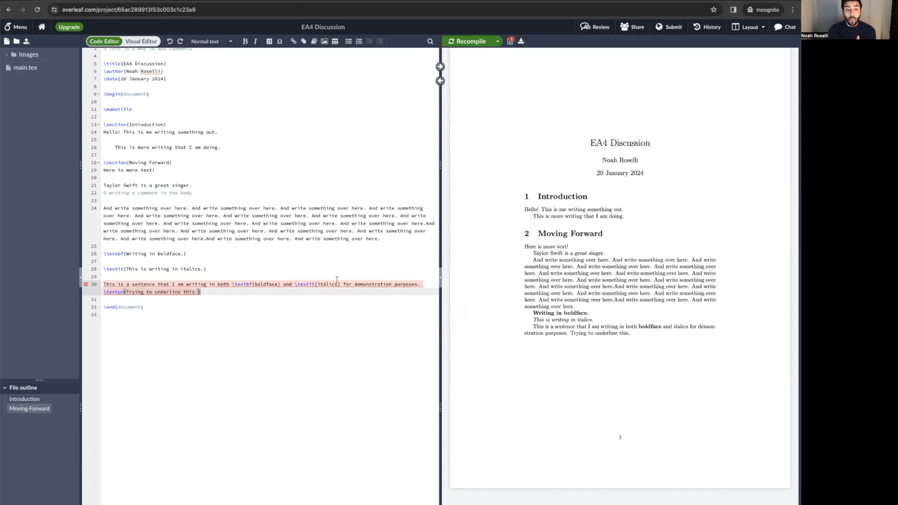
- Check the error on the underline sentence, replace its \textun command with \underline, and recompile
mouse_move(86, 284)
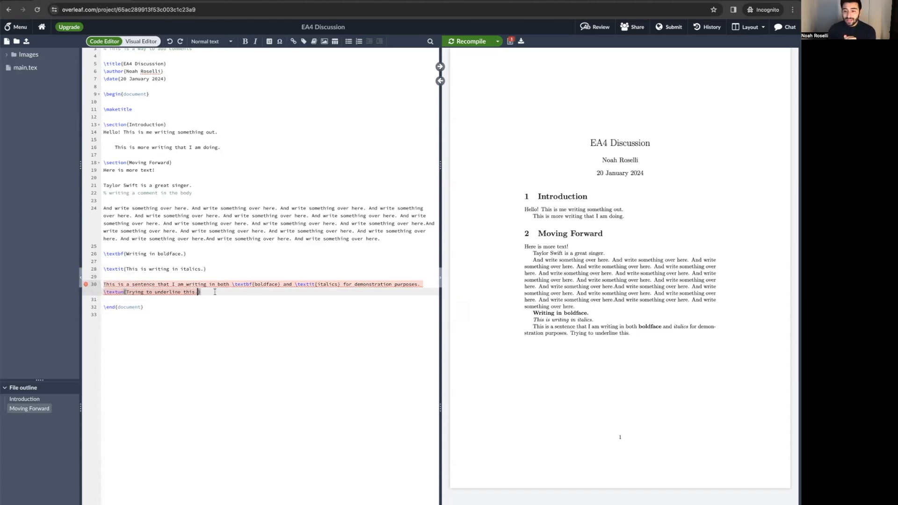
left_click_drag(570, 333, 638, 346)
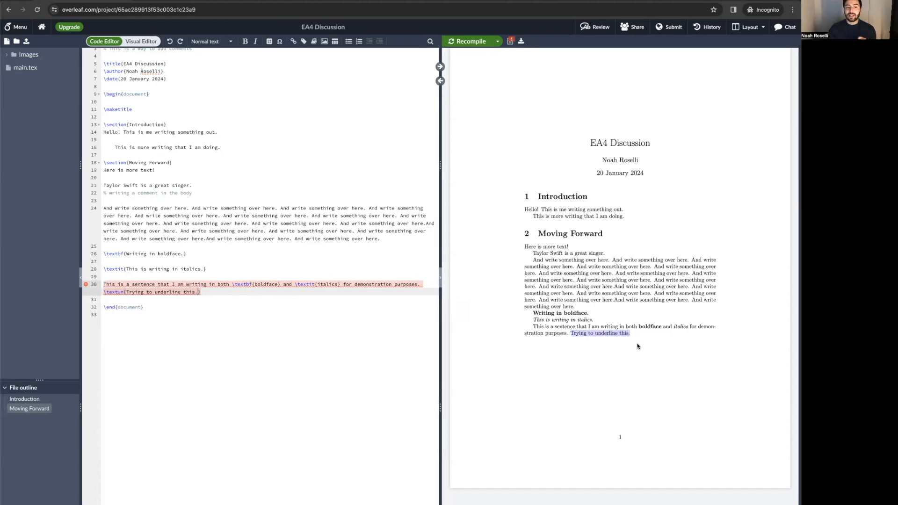
mouse_move(87, 285)
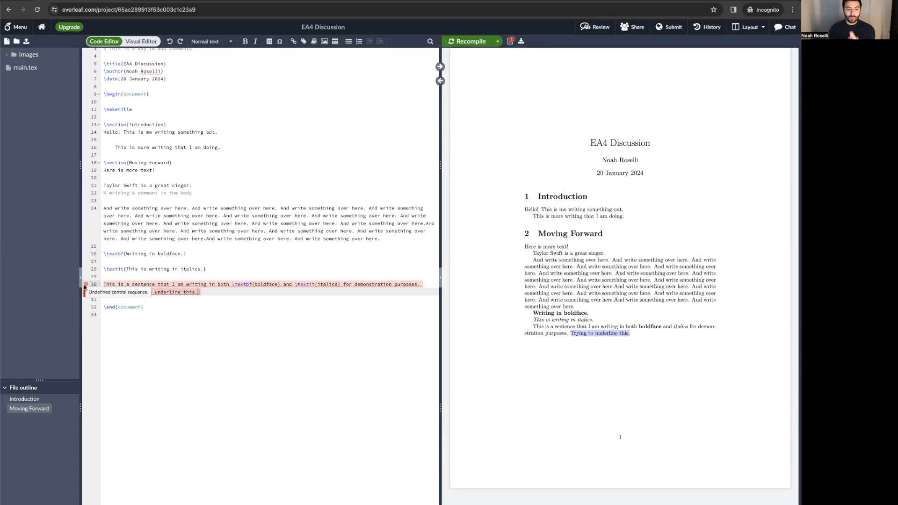
double_click(115, 292)
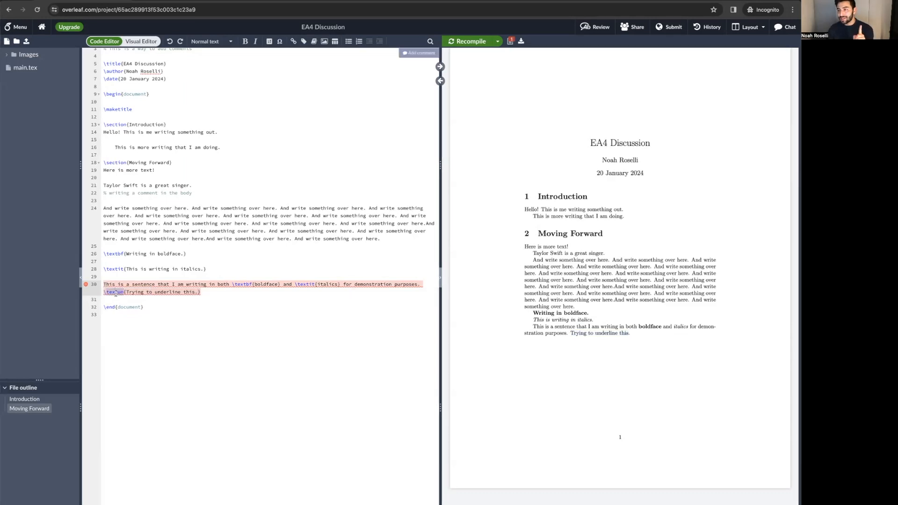
type("underline")
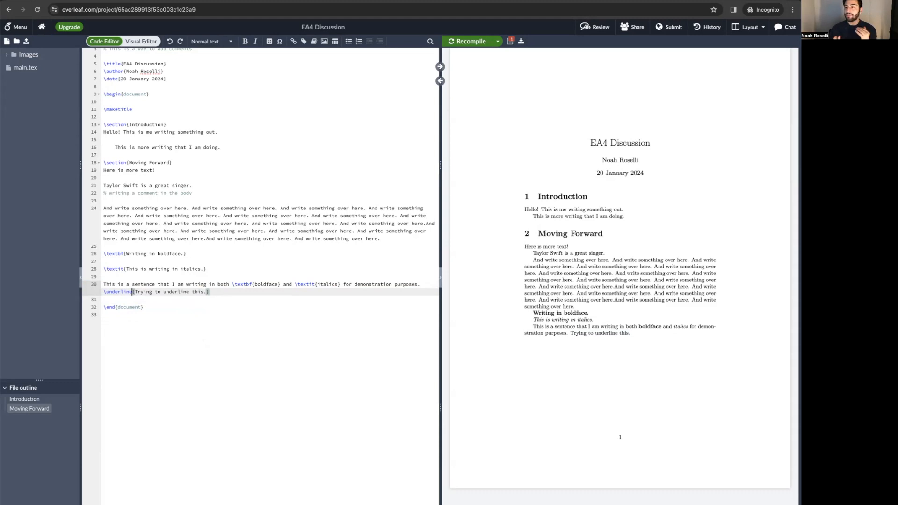
left_click(465, 42)
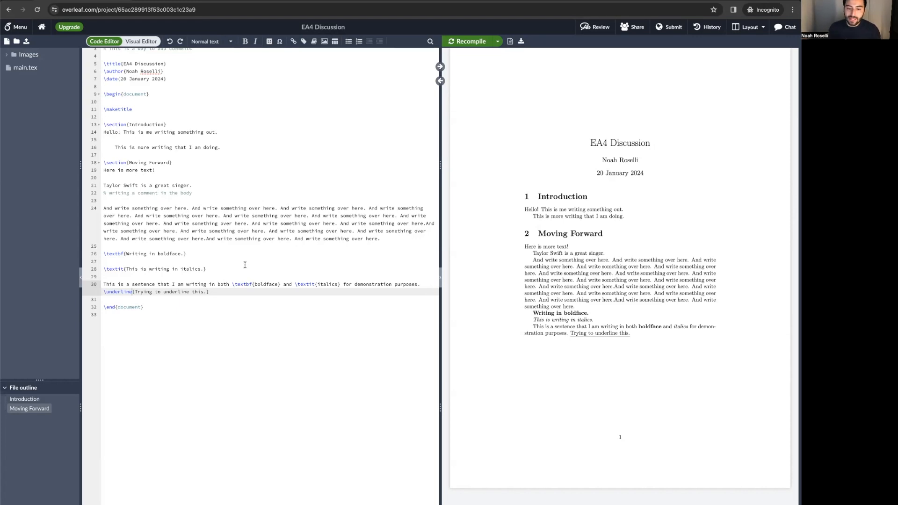
- Add the subsection "Other Basic Aesthetic Manipulations" after the underlined sentence, recompile and check its numbering
key("Return")
key("Return")
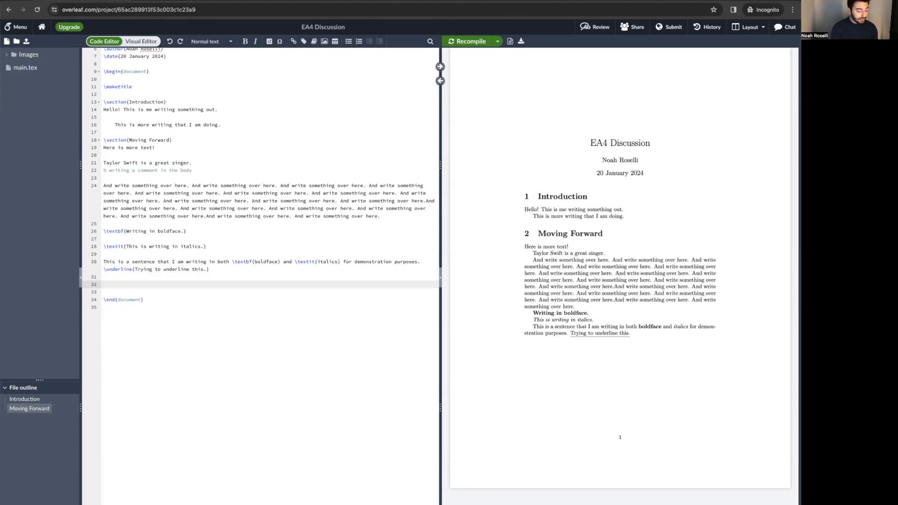
type("\\subsectio")
key("Return")
type("Other Basic Aesthetic Manipulations")
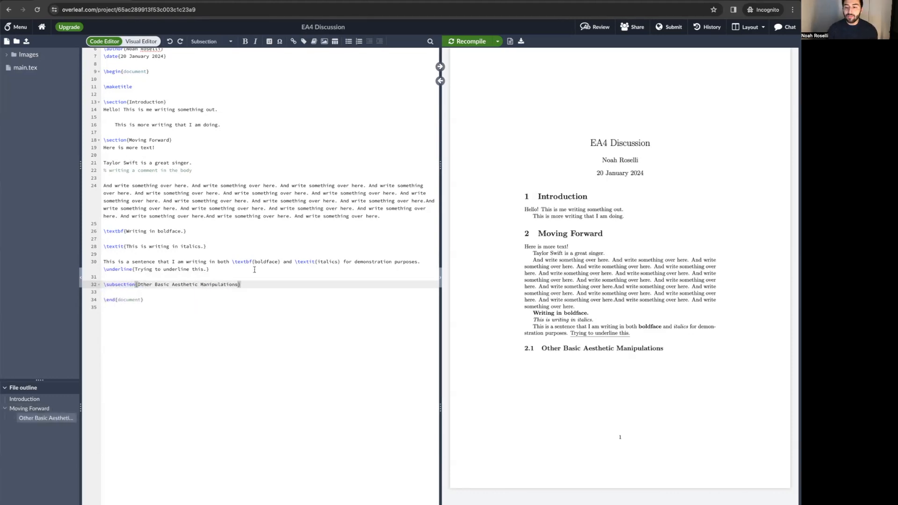
left_click_drag(524, 348, 663, 349)
left_click(140, 291)
left_click_drag(137, 284, 237, 284)
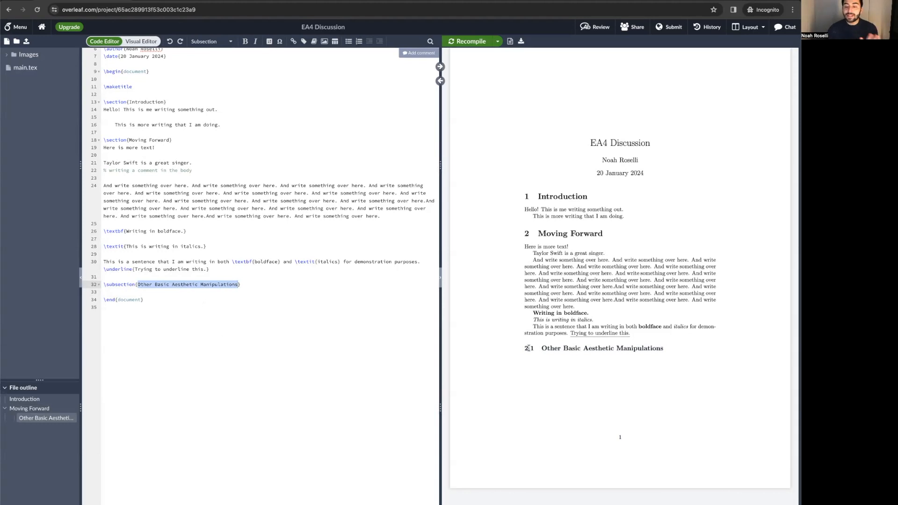
left_click_drag(525, 348, 533, 348)
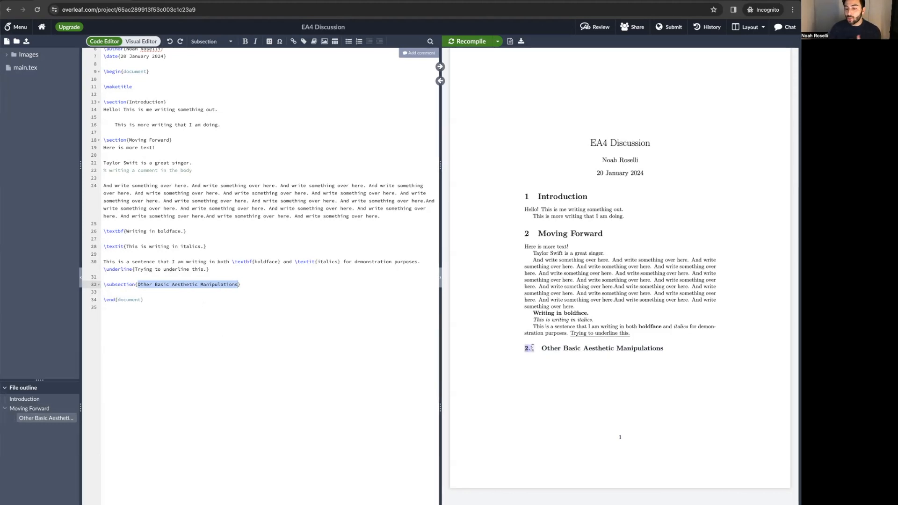
- Add the subsubsection "Changing The Size of Words" directly below the subsection line and recompile
left_click(290, 285)
key("Return")
type("\\subsub")
key("Return")
type("Changing The Size of Words")
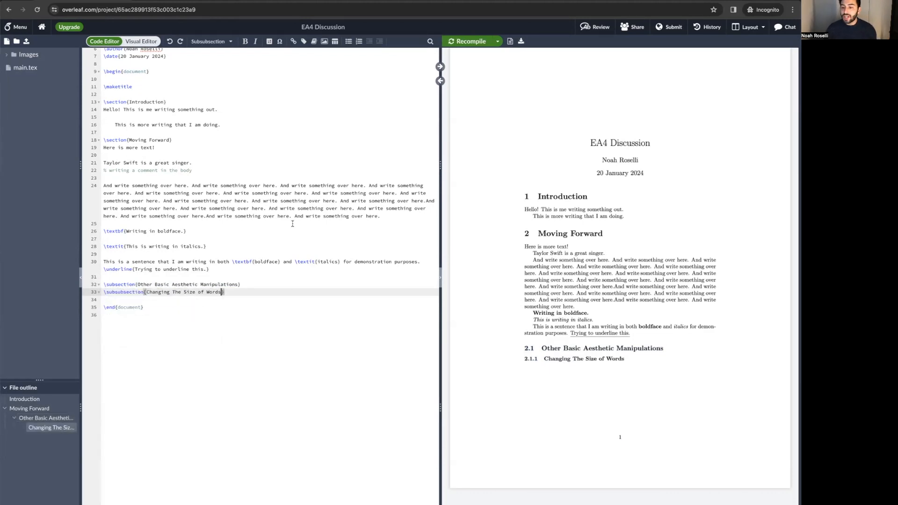
left_click(524, 351)
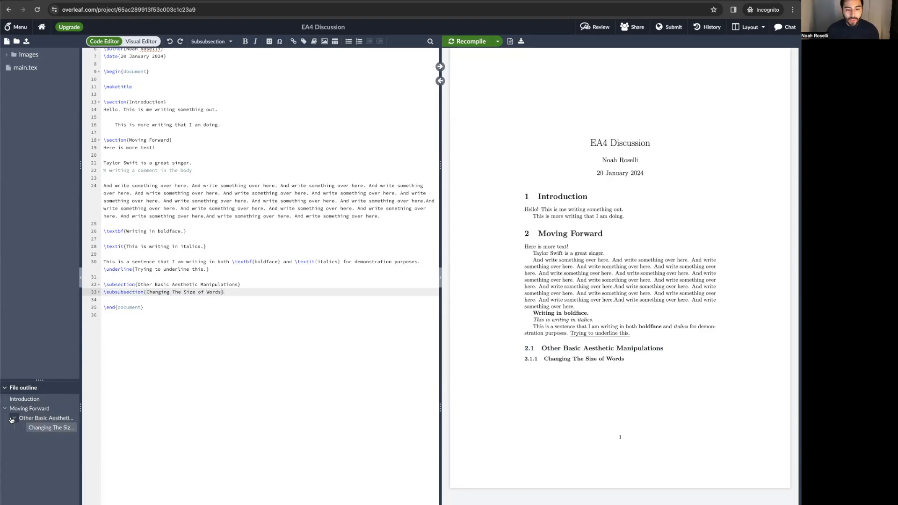
- Add a paragraph below the subsubsection heading demonstrating {\huge we get larger text} and {\tiny we get tiny text}, and recompile
left_click(228, 292)
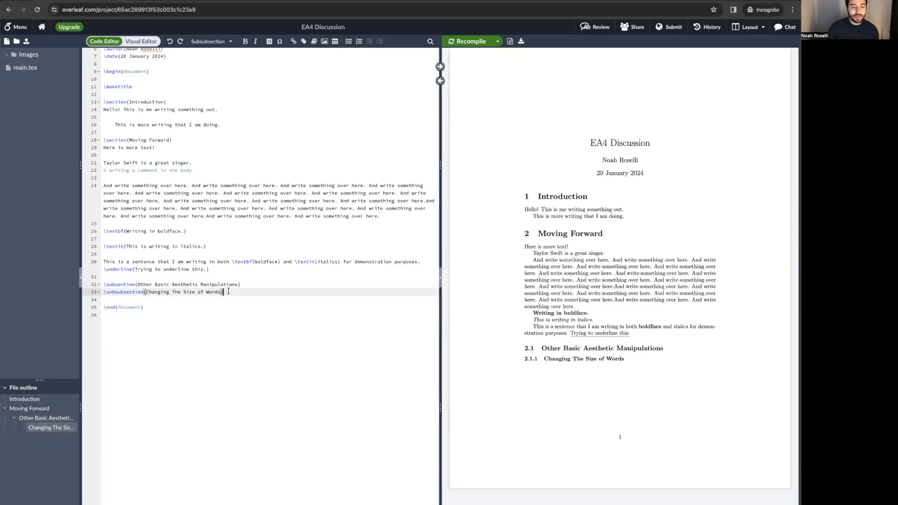
key("Return")
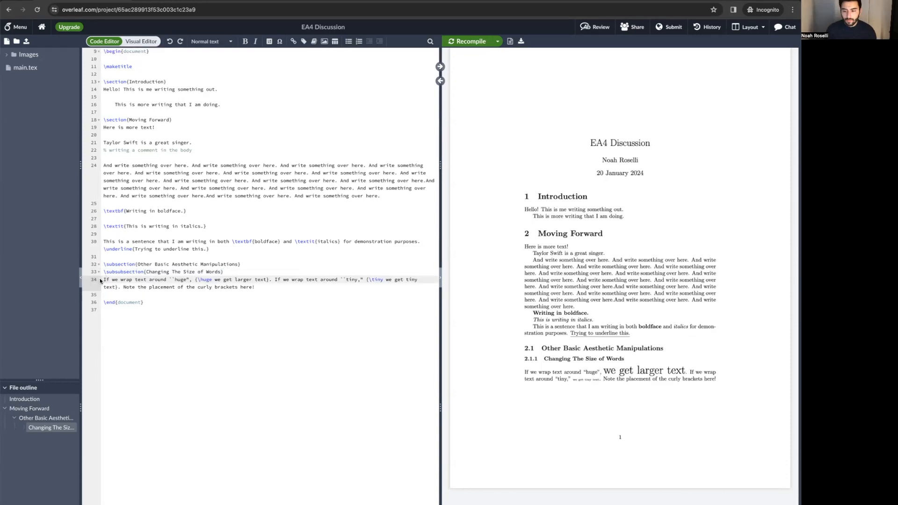
scroll(208, 253, "down", 1)
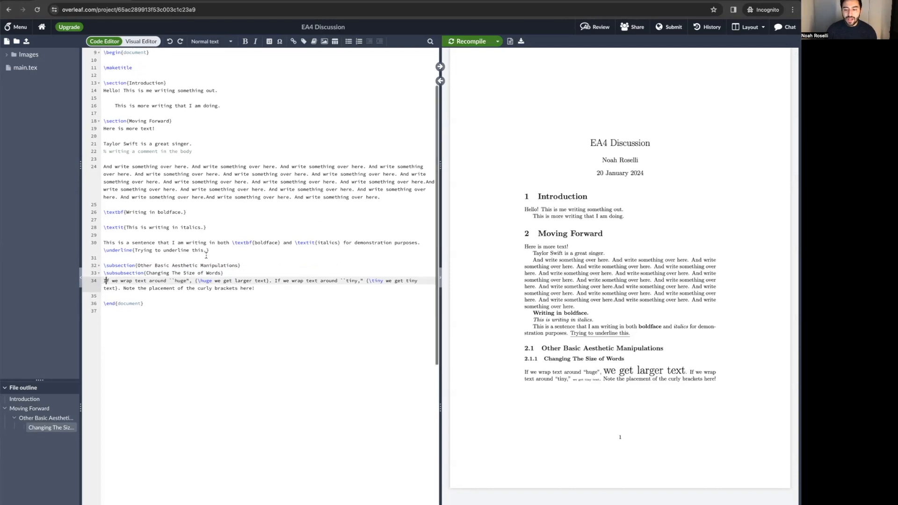
- Compare the \huge and \tiny commands in the size paragraph with their rendered text in the PDF
left_click(163, 274)
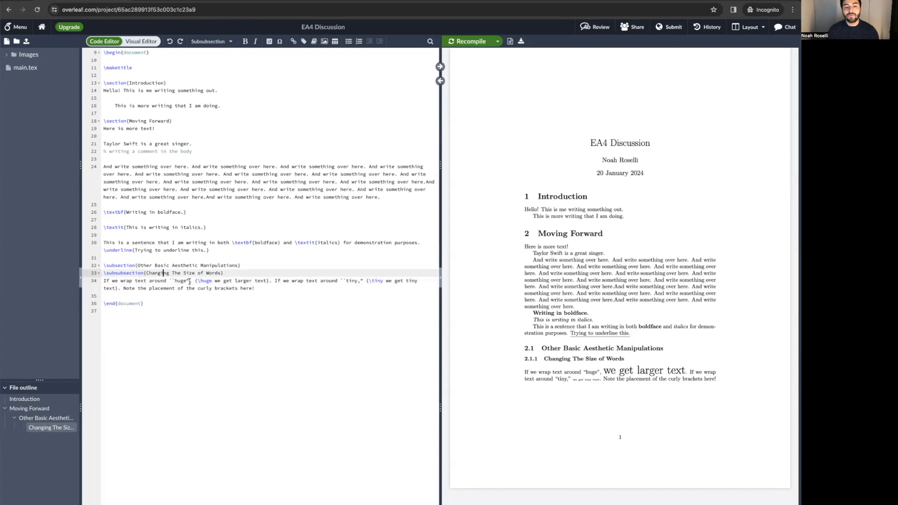
double_click(207, 281)
double_click(376, 280)
left_click(240, 272)
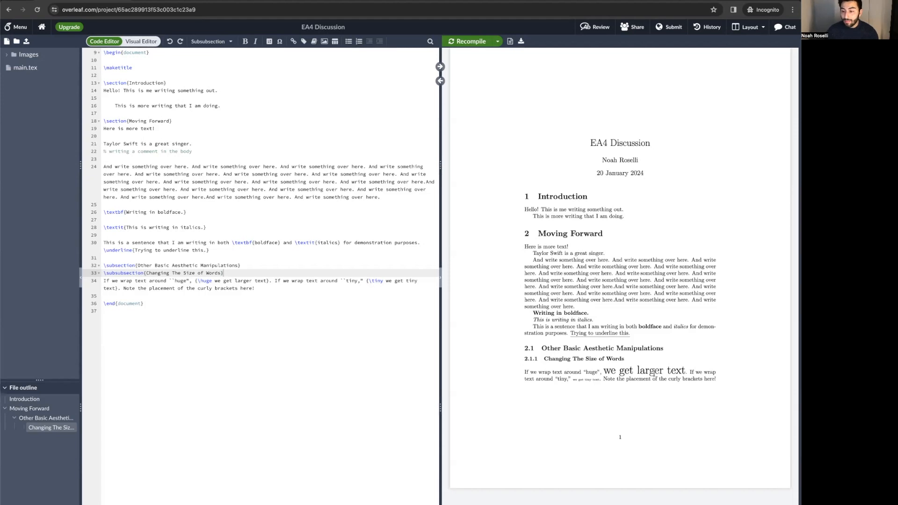
left_click_drag(604, 371, 686, 373)
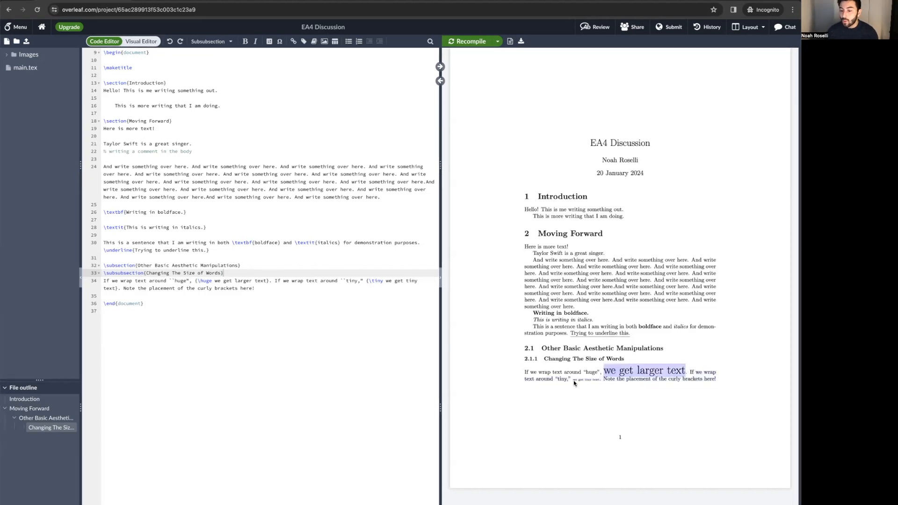
left_click_drag(574, 380, 600, 379)
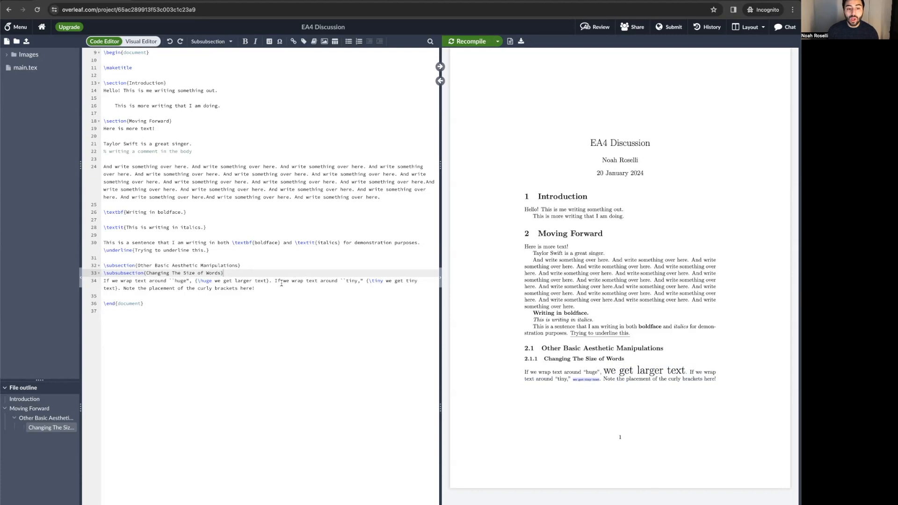
- Examine where the curly brackets enclose the \huge and \tiny text, compared with those in \textbf{boldface}
left_click(195, 280)
type("{")
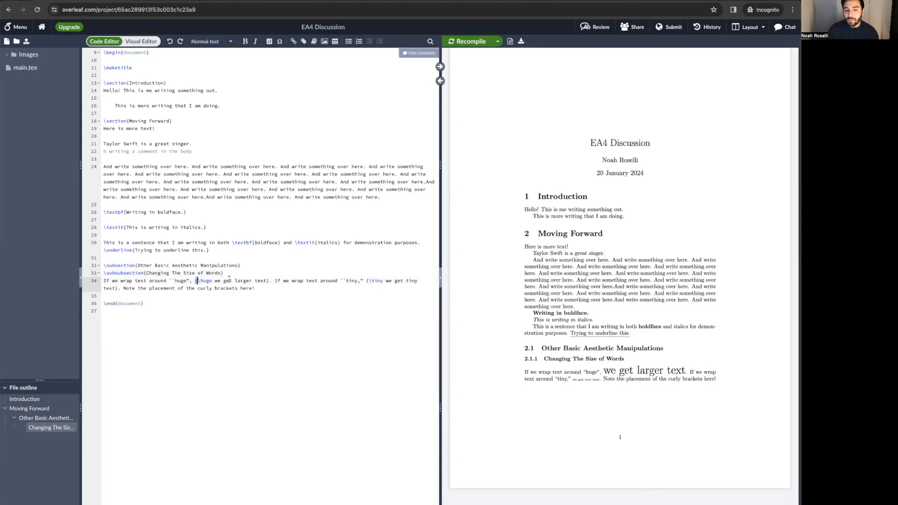
left_click(268, 281)
type("}")
scroll(251, 353, "up", 2)
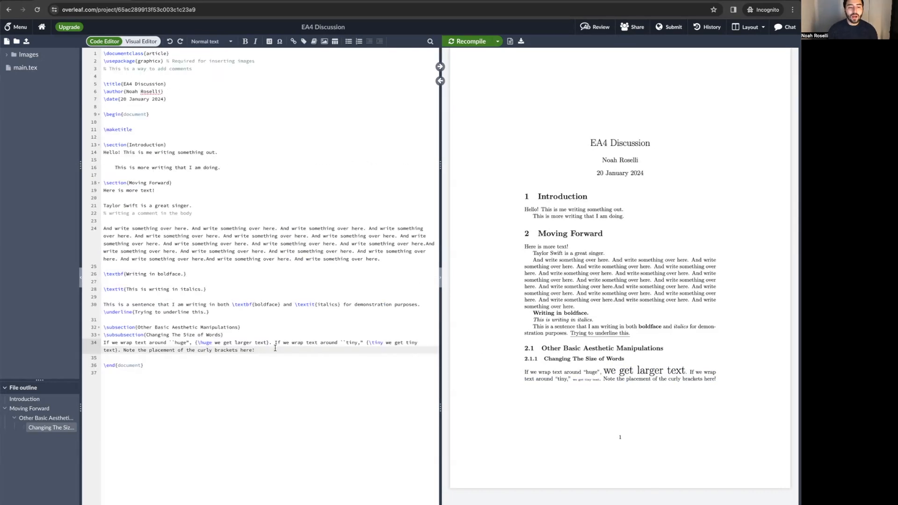
left_click(195, 343)
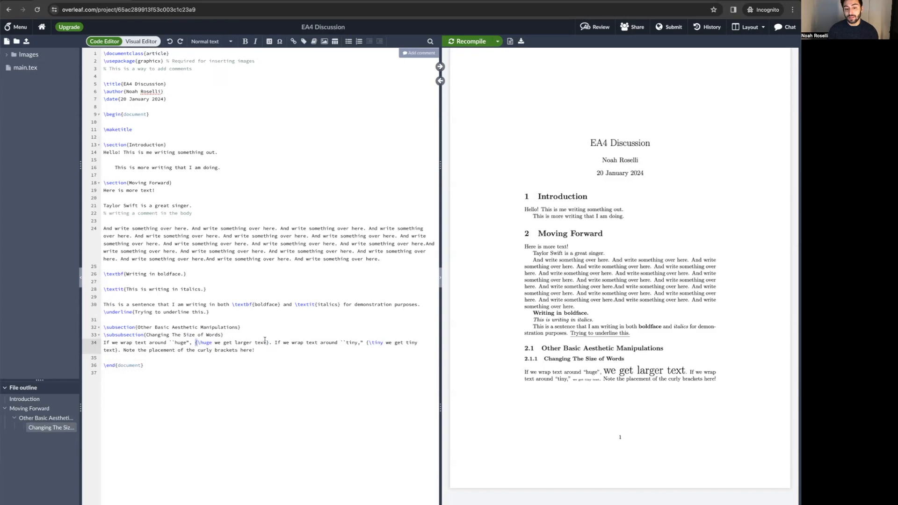
left_click(264, 342)
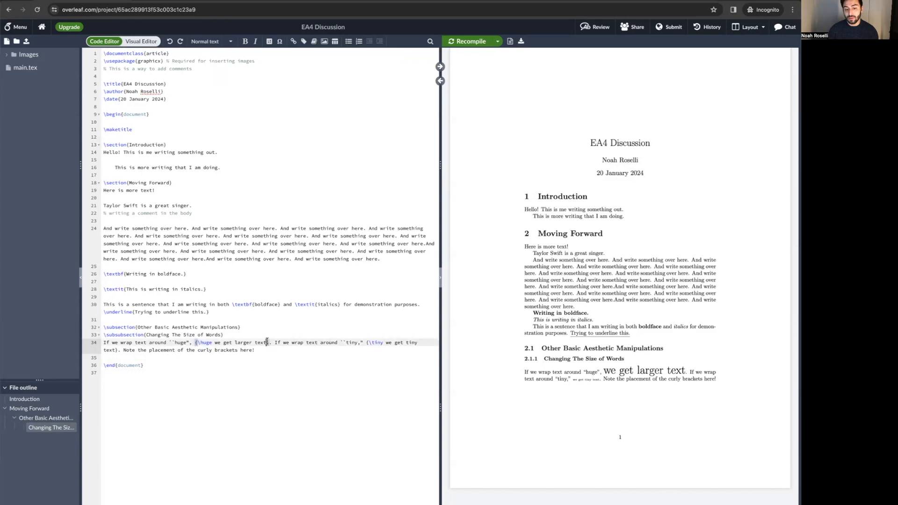
left_click(252, 304)
left_click_drag(252, 305, 280, 304)
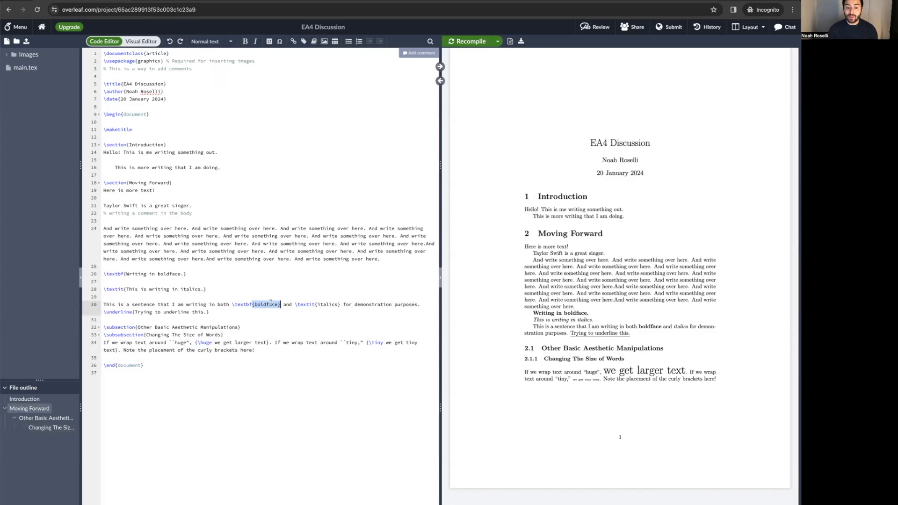
double_click(272, 304)
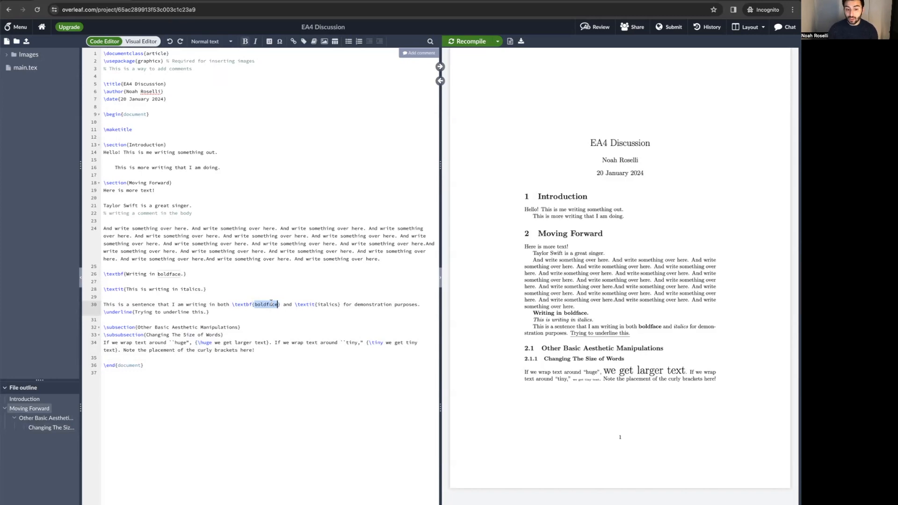
left_click(210, 343)
left_click(377, 343)
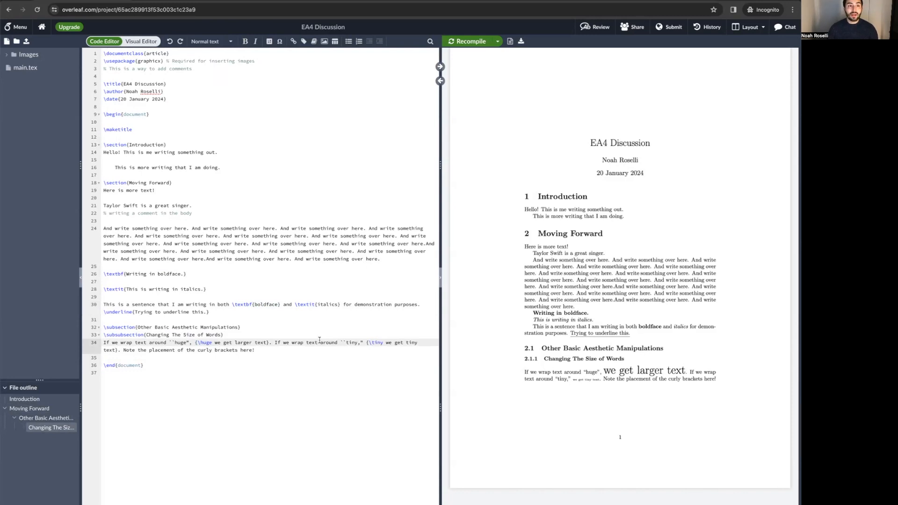
- Search the web in a new browser tab for how to write text bigger than the text around it in Overleaf
key("super+t")
type("how to")
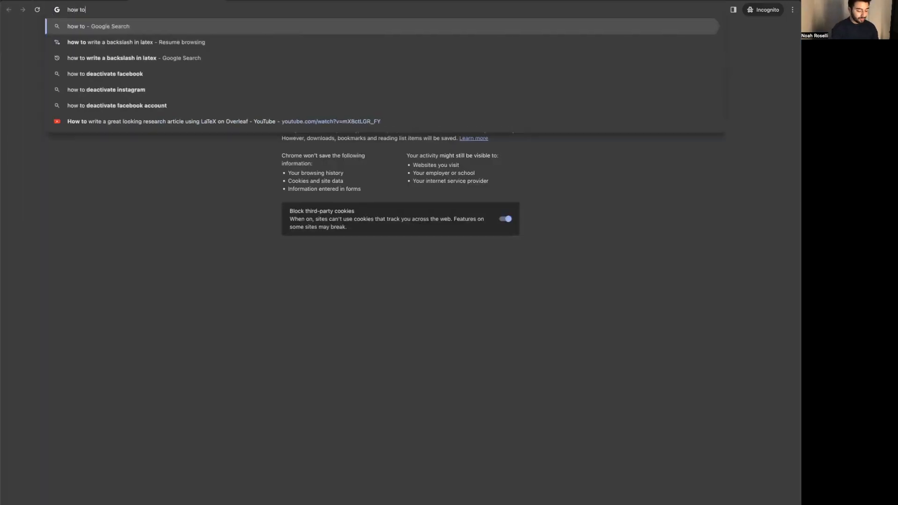
type("w rite text that is bigger than the other text around it in overleaf")
key("Return")
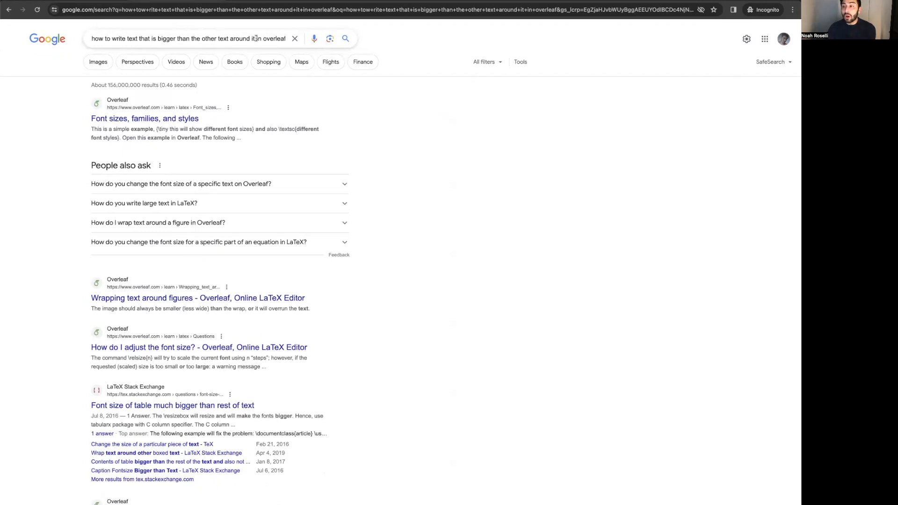
- Open Overleaf's "Font sizes, families, and styles" article, examine its {\tiny ...} example, and return to the EA4 Discussion project
left_click(175, 121)
left_click_drag(424, 318, 302, 305)
left_click(425, 317)
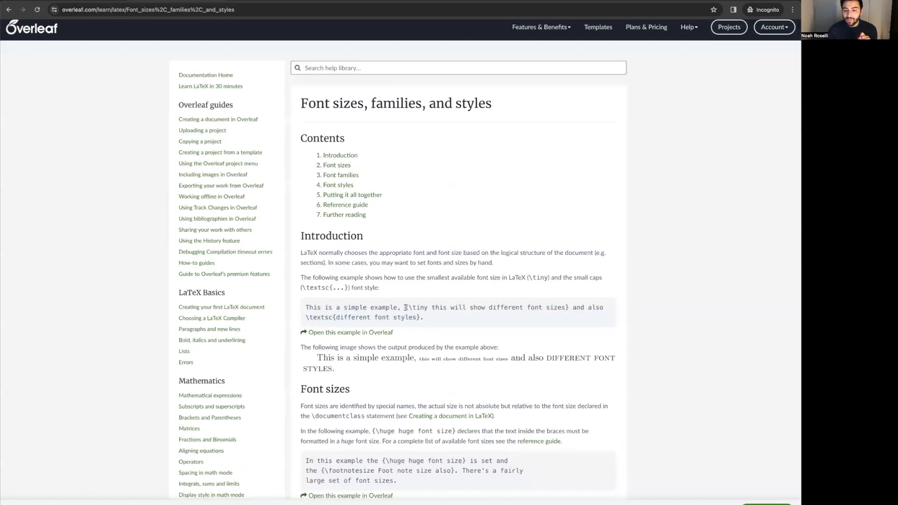
left_click_drag(405, 308, 568, 305)
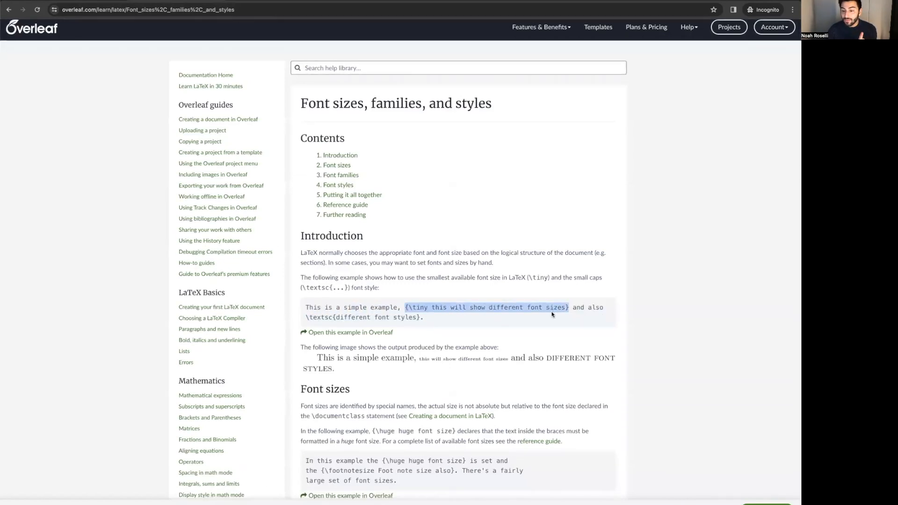
left_click(520, 318)
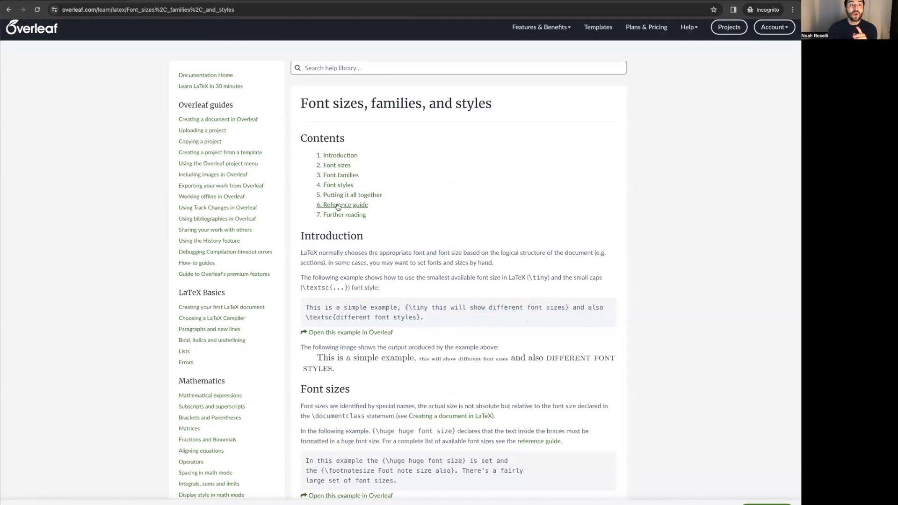
scroll(101, 38, "up", 1)
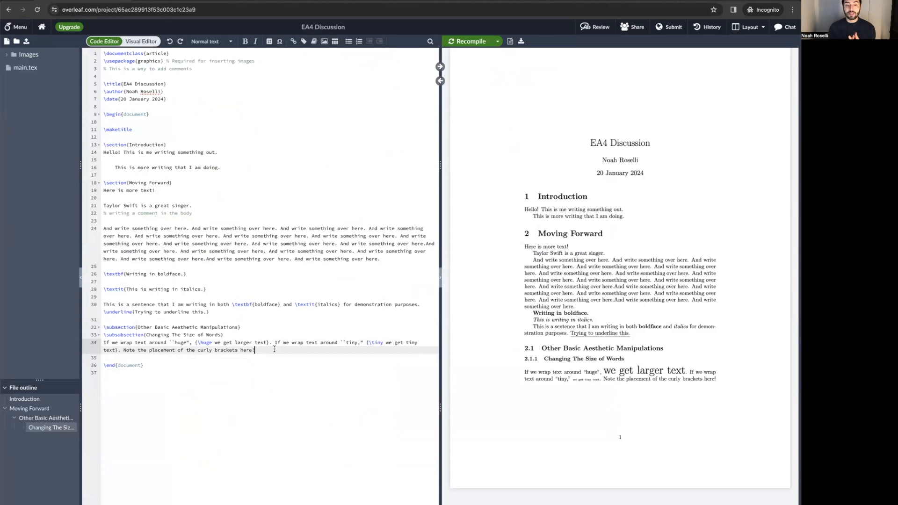
- Replace all body content between \maketitle and \end{document} with a section titled "Math" and recompile
left_click_drag(274, 348, 93, 147)
key("BackSpace")
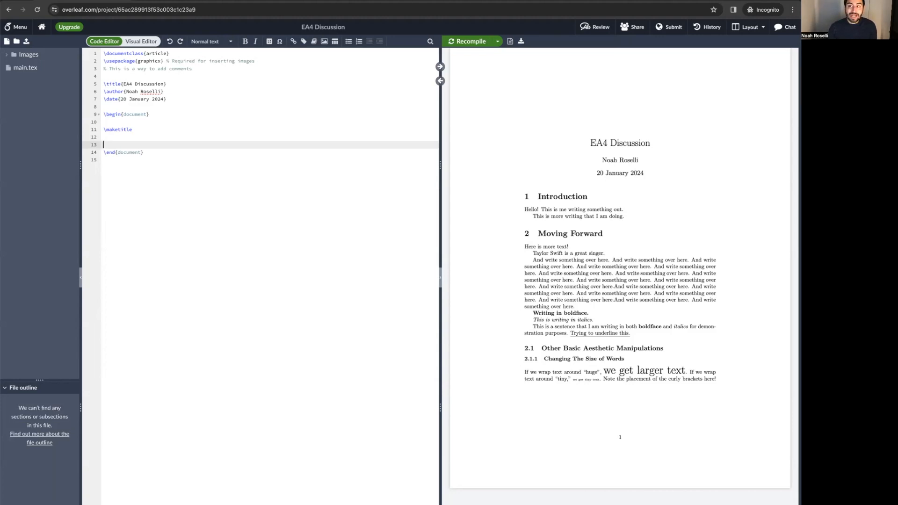
type("\\sect")
key("Return")
type("Math")
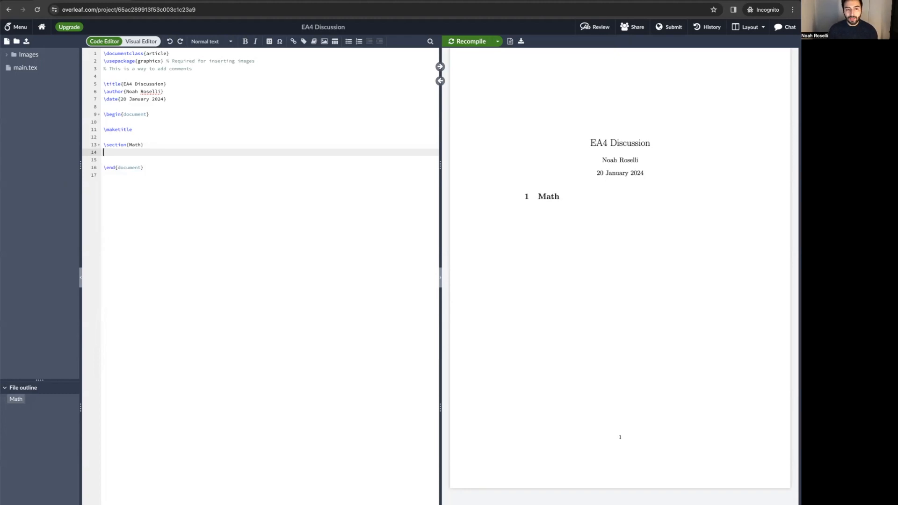
- Write the example command \textbf{This is a command.} below the Math section and examine its enclosed text
key("Return")
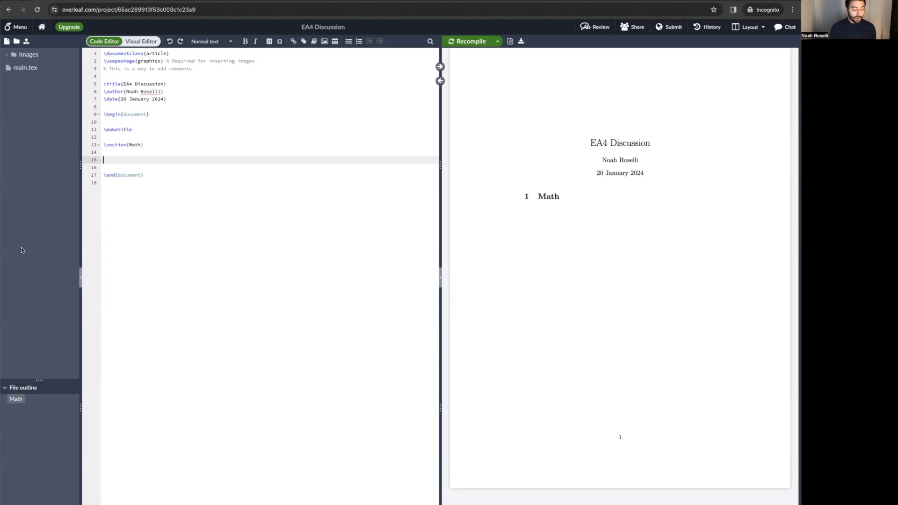
type("\\textbf")
key("Return")
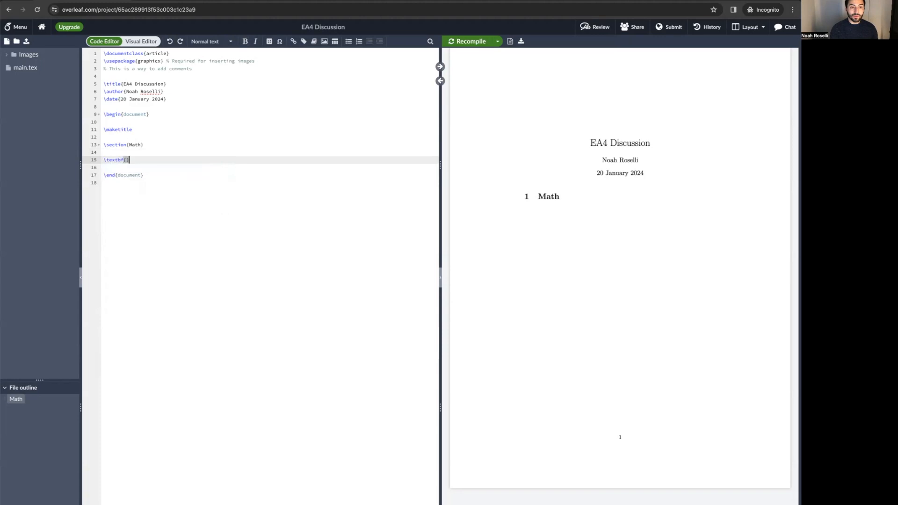
type("This is a command.")
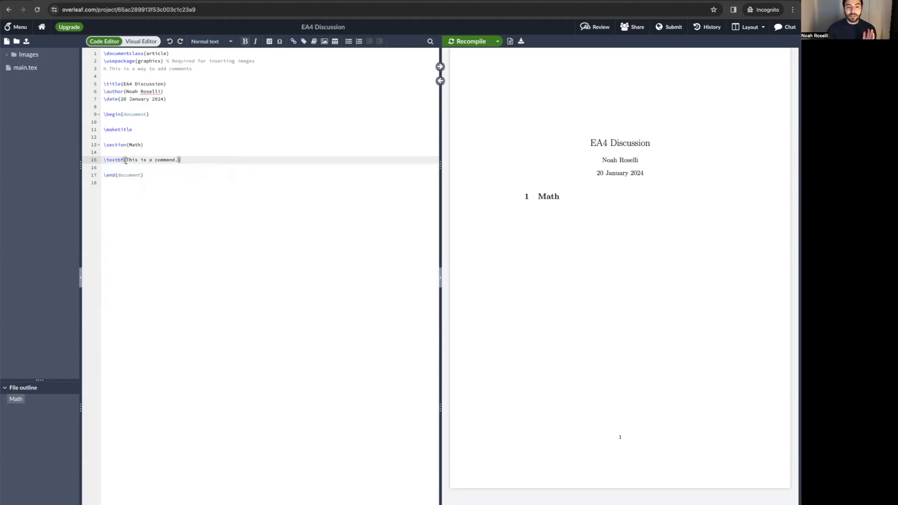
left_click_drag(126, 161, 178, 160)
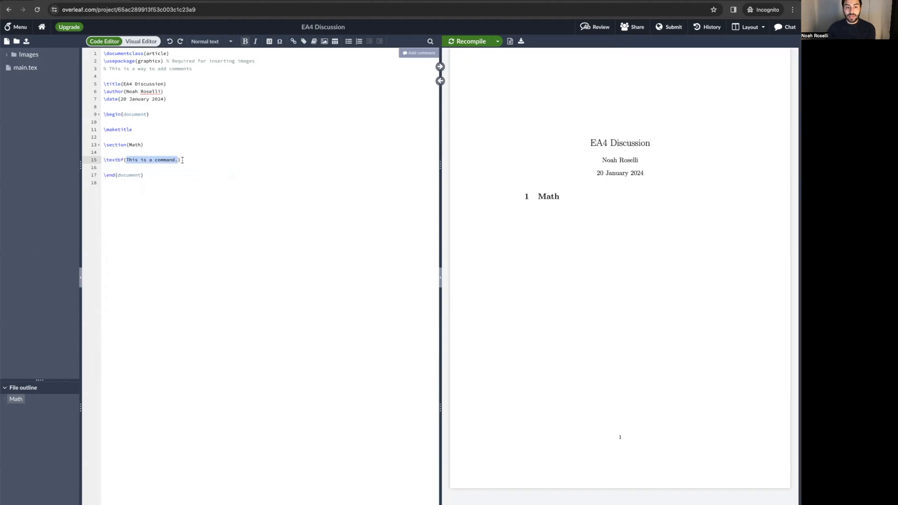
- Replace the \textbf line with an equation environment and examine its begin and end commands
left_click_drag(182, 160, 100, 162)
type("\\begin{")
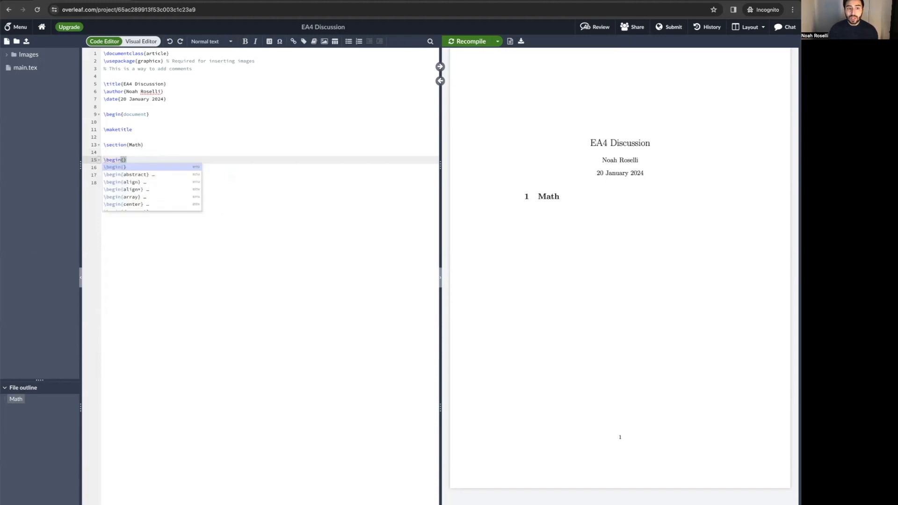
type("equation")
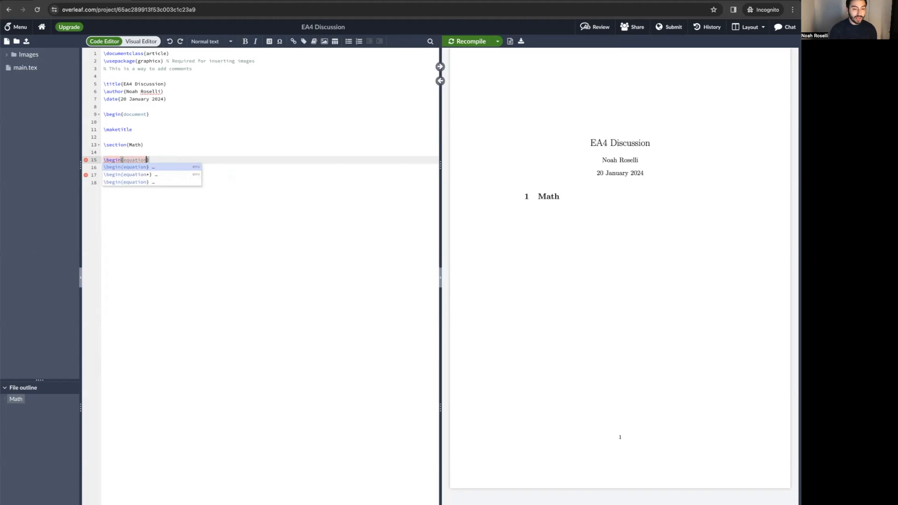
key("Return")
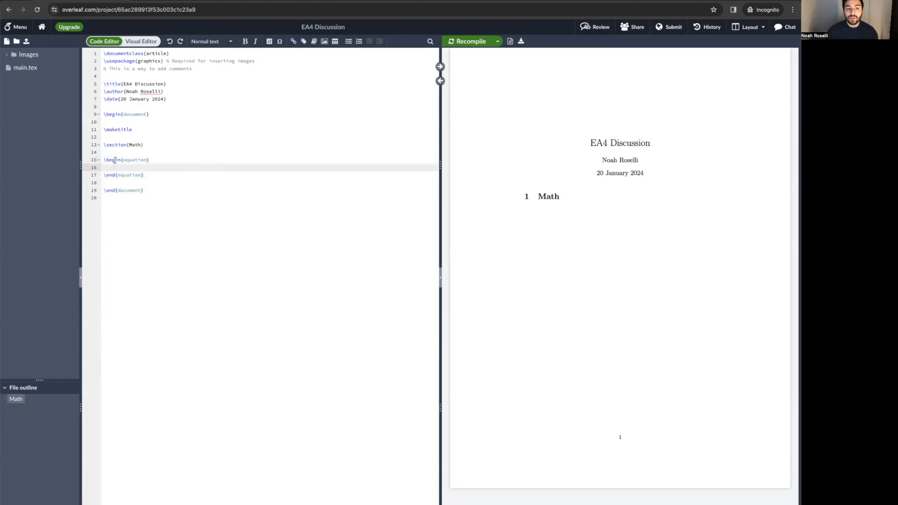
left_click(112, 175)
left_click_drag(106, 175, 137, 175)
- Enter \sin{(\theta)} inside the equation environment, recompile, and check the output under the Math heading
left_click(149, 164)
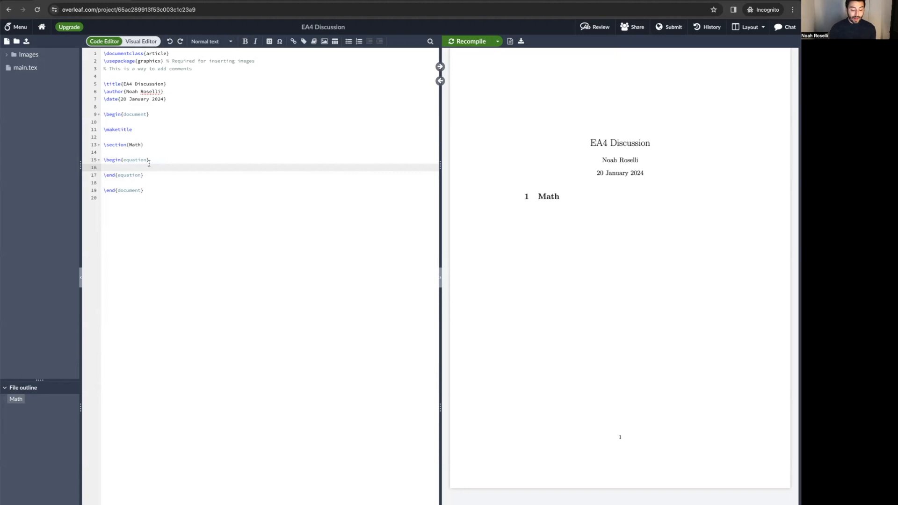
type("\\")
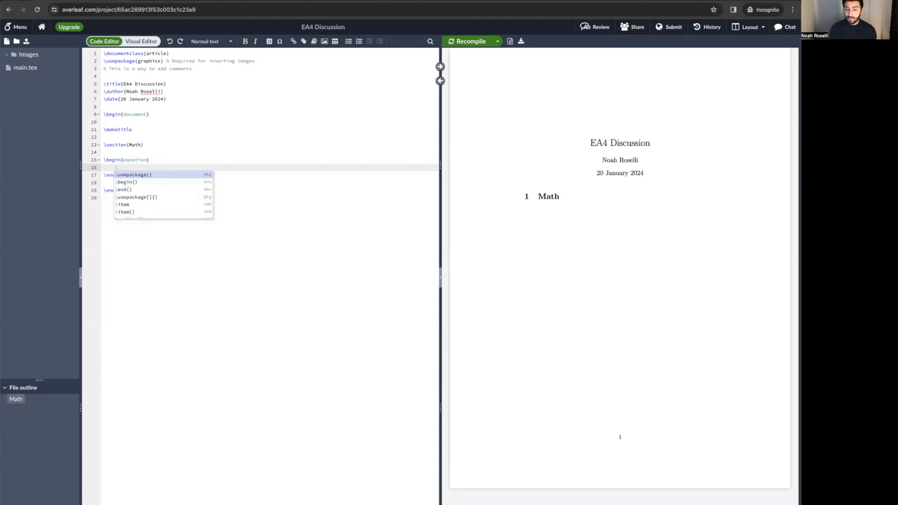
type("sin")
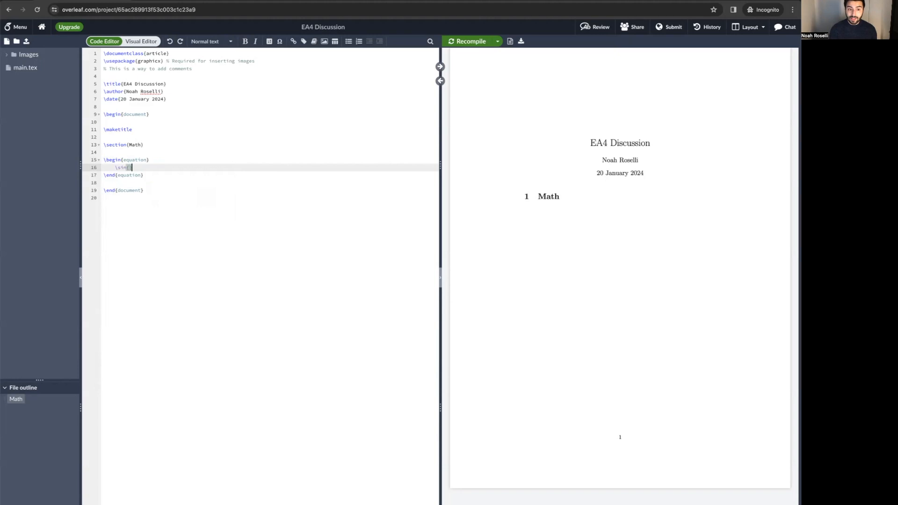
type("{(")
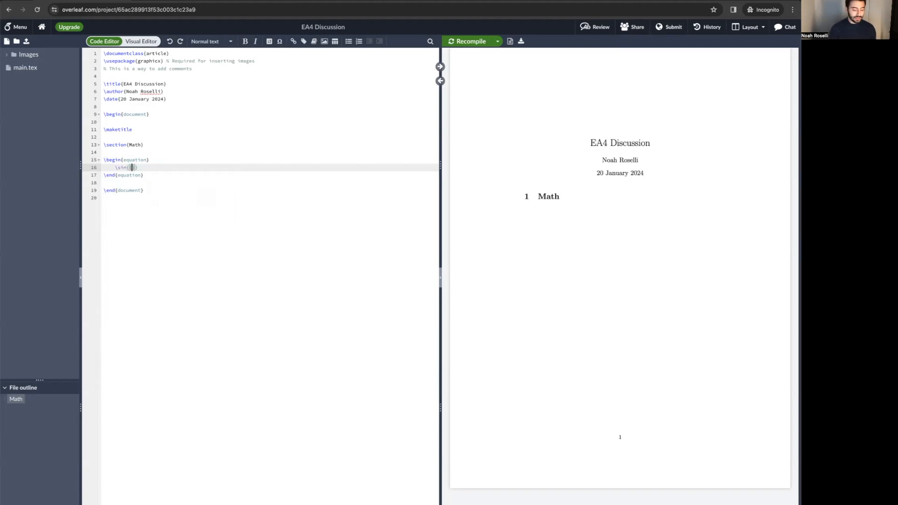
type("\theta")
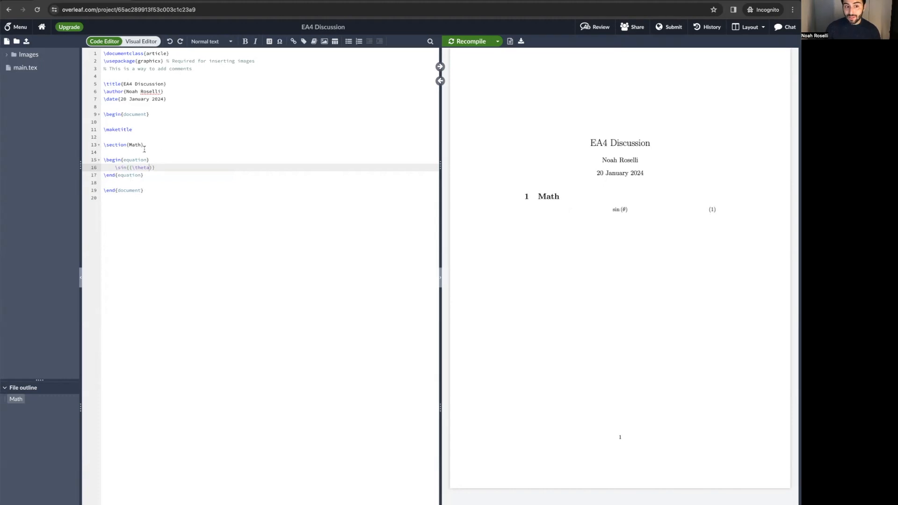
left_click_drag(497, 195, 557, 195)
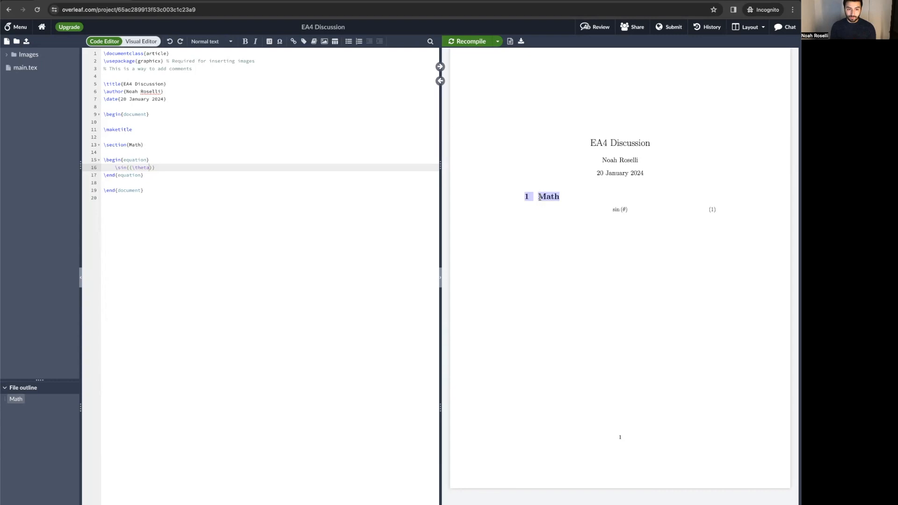
- Above the equation, write a sentence introducing the right-triangle angle and opposite-over-hypotenuse ratio, ending "this is given as:", with "triangle" spelled correctly
left_click(158, 155)
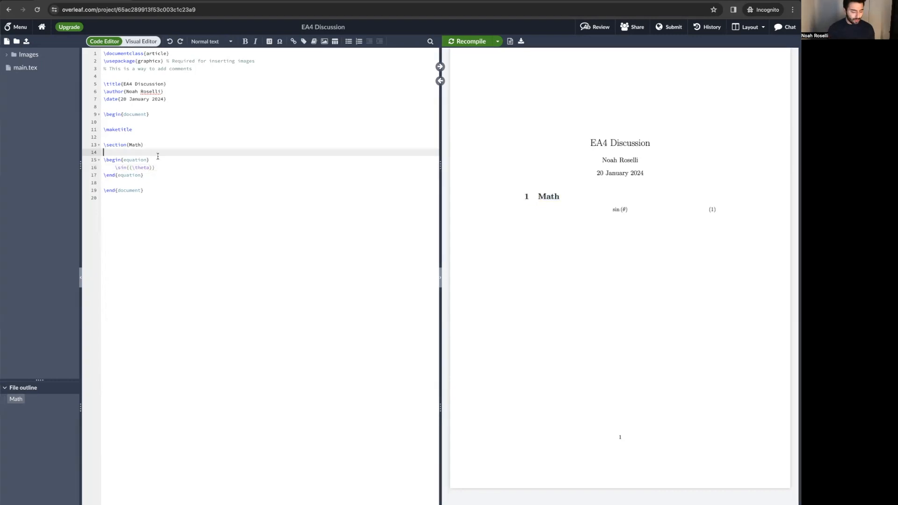
type("If we want to know the relationship between the angle in a right traingle and the ratio of the")
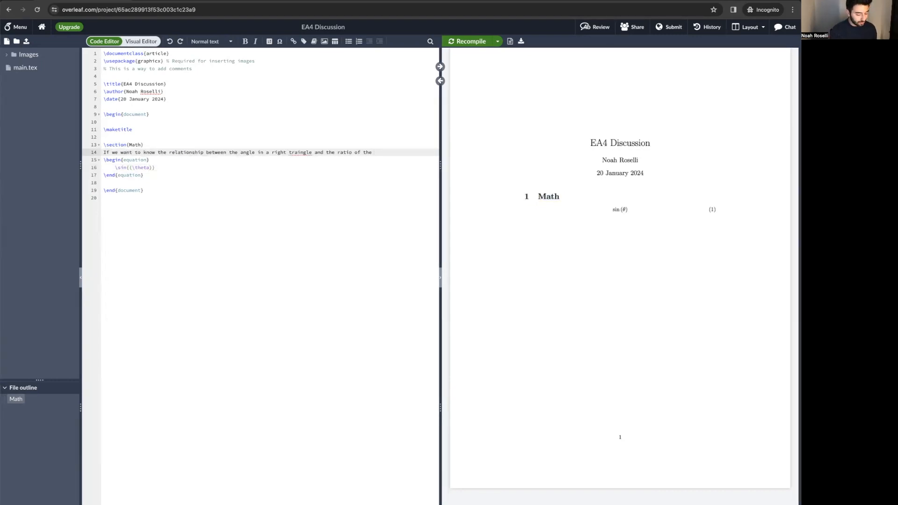
right_click(300, 152)
left_click(307, 166)
left_click(375, 152)
type("opposite leg over the hypotenuse, this is given as:")
- Insert \frac{O}{H} = before \sin{(\theta)} in the equation and recompile
key("Down")
key("Down")
key("super+Left")
type("rac{O}{H} =")
key("super+s")
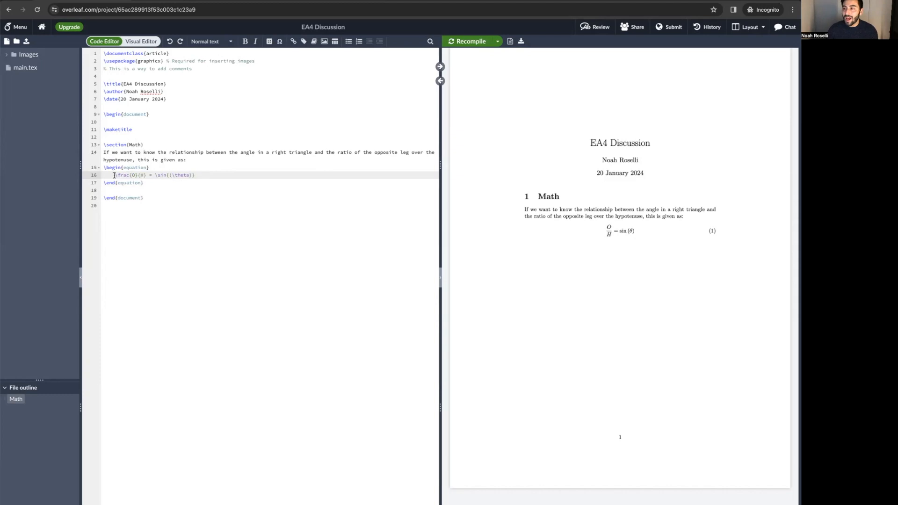
- Examine the \frac command in the sine equation and its numerator and denominator arguments
left_click_drag(114, 176, 146, 175)
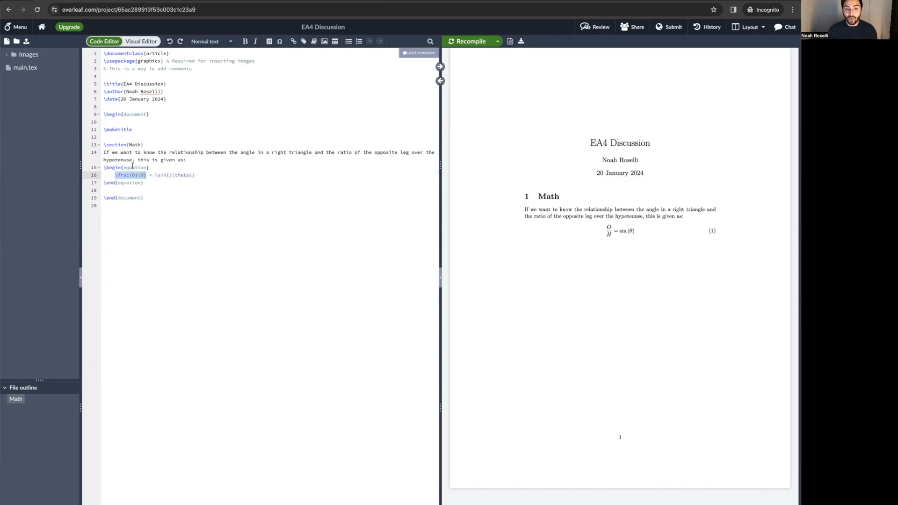
left_click(134, 189)
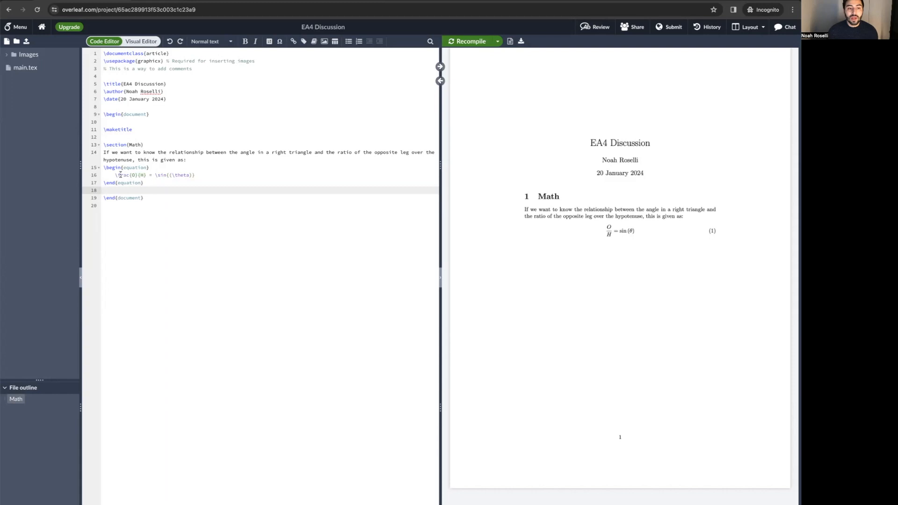
left_click_drag(116, 175, 144, 175)
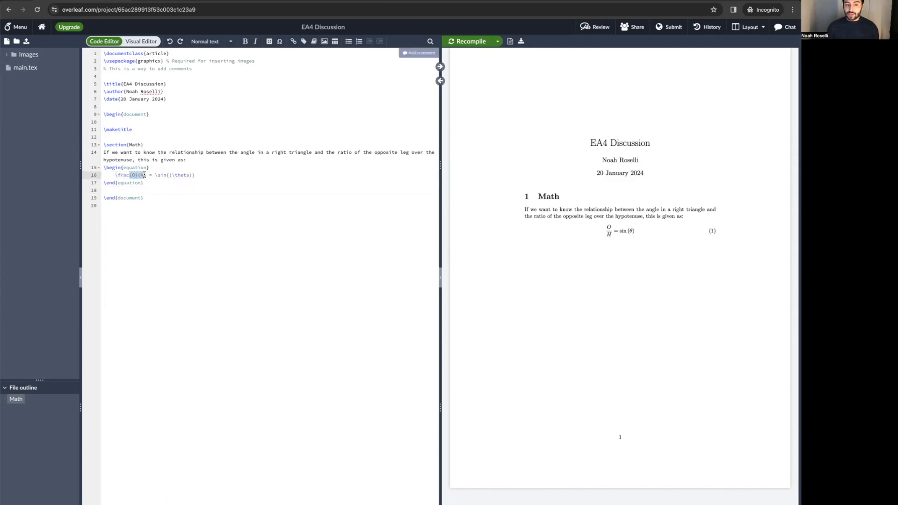
left_click(132, 175)
double_click(133, 175)
double_click(142, 175)
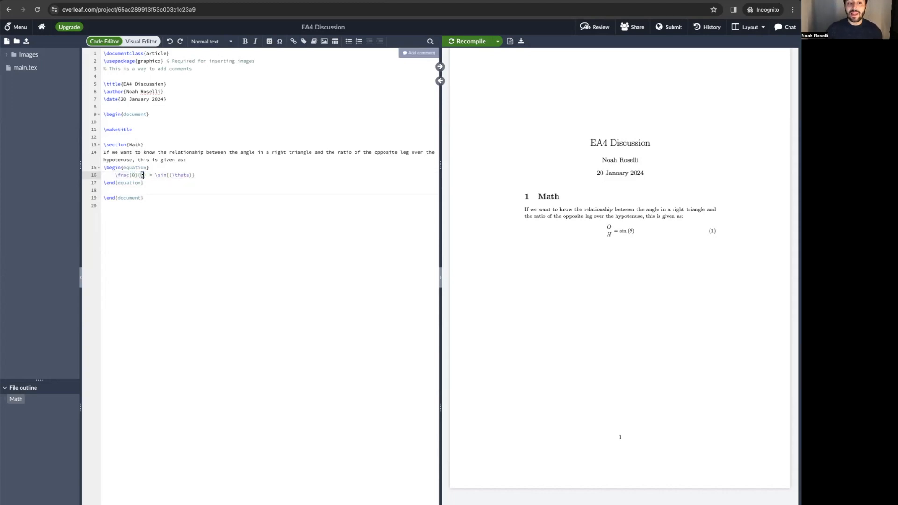
left_click(164, 181)
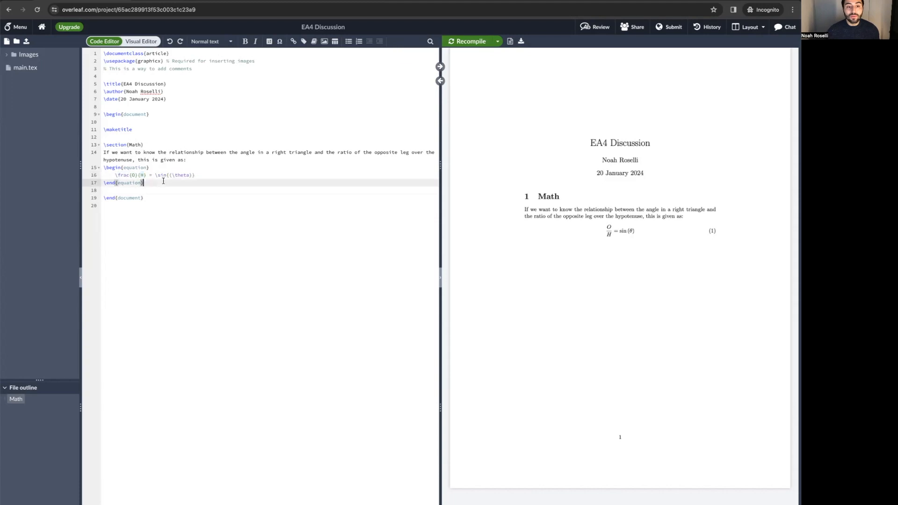
- End the sine equation with a period and write "Suppose we want to take an integral:" as a new paragraph below it
left_click(209, 174)
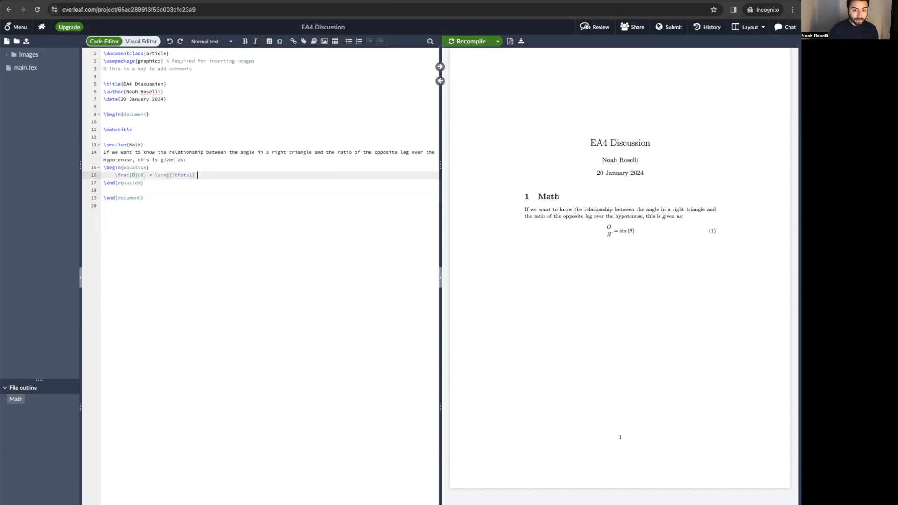
type(".")
key("Down")
key("Down")
key("Return")
key("Return")
key("Up")
type("Suppose we want to take an integral:")
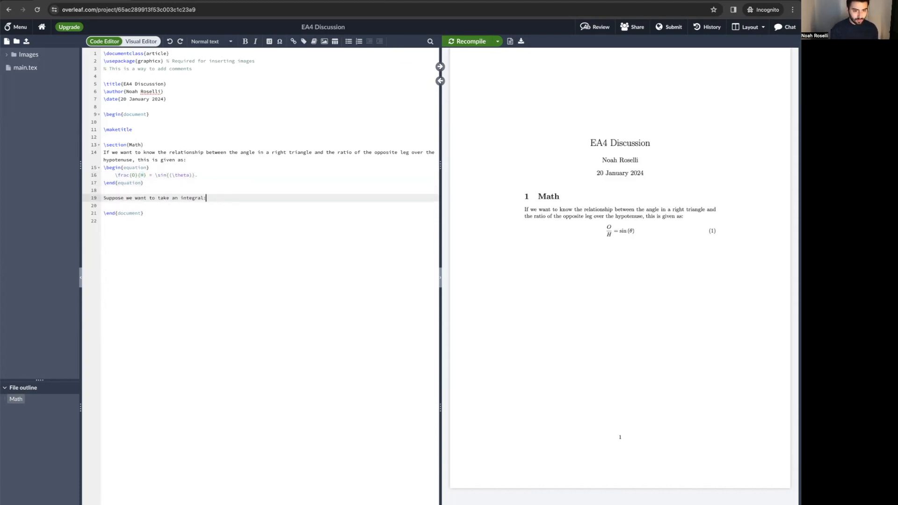
- Below the integral sentence, add an equation environment containing \int x^2 dx = \frac{1}{3} x^3 + C and recompile
key("Return")
type("\begin{equation}")
key("Return")
type("\\int x^2 dx = \\frac{1}{")
type("3} x^3 + C")
key("ctrl+s")
- Examine the integral equation's begin and end commands, \int symbol, exponent and fraction arguments against the compiled output
key("Up")
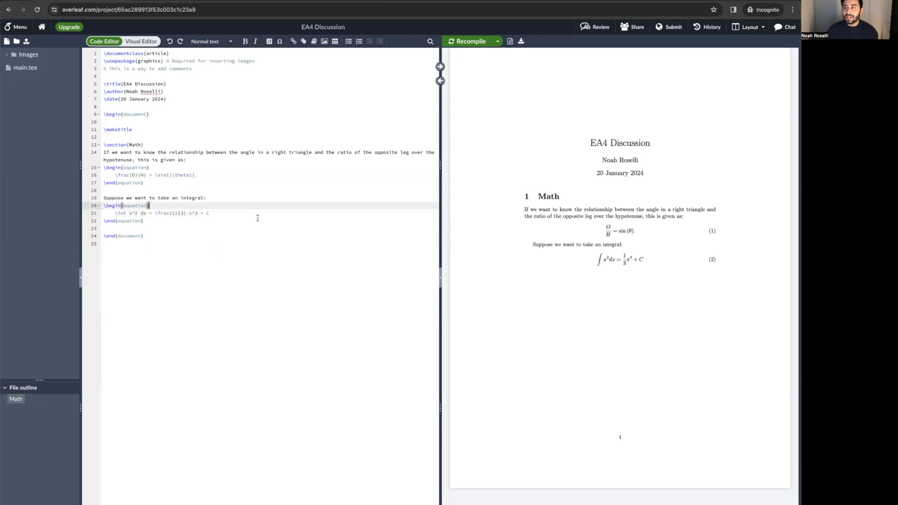
key("Up")
key("Up")
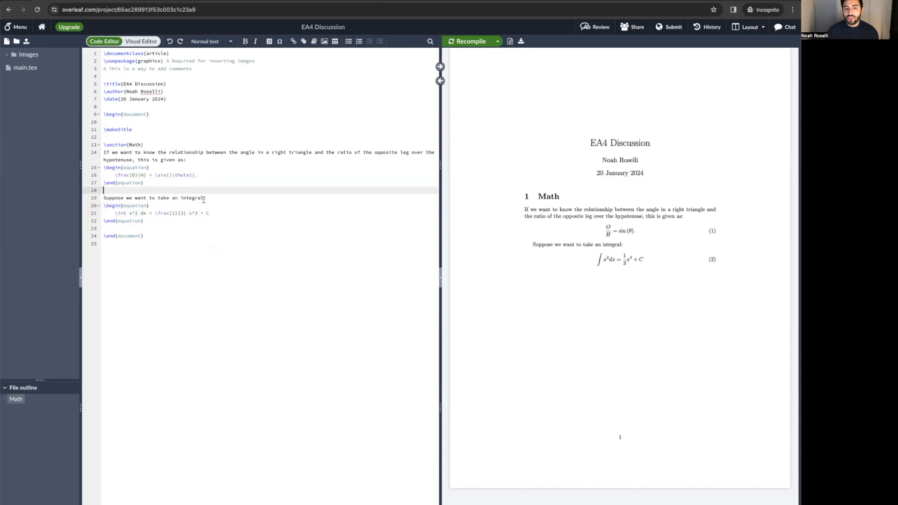
double_click(203, 199)
left_click(112, 206)
left_click(129, 221)
left_click(112, 205)
left_click(129, 221)
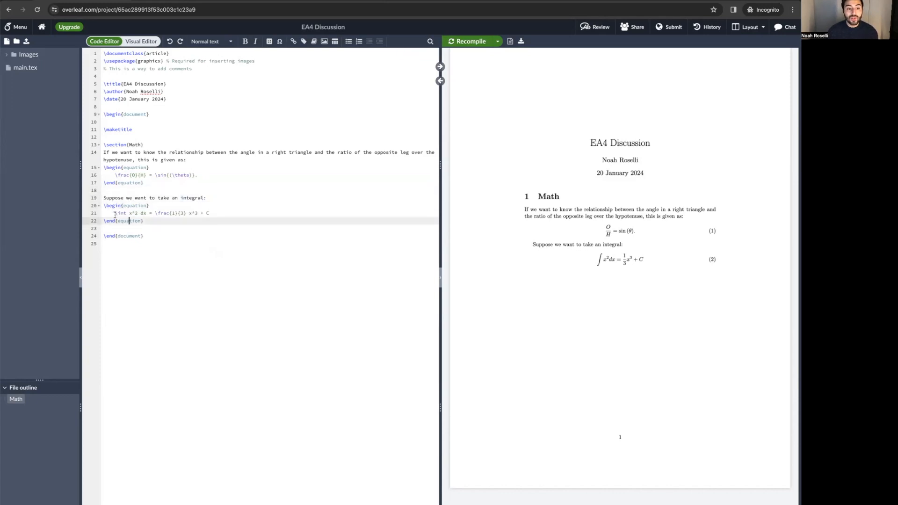
left_click_drag(604, 260, 596, 260)
left_click(600, 259)
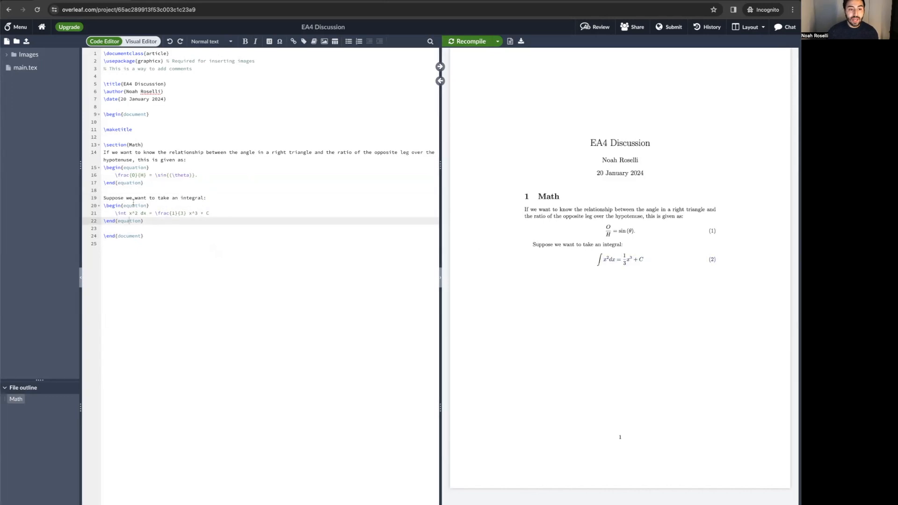
left_click(120, 214)
double_click(120, 213)
double_click(134, 213)
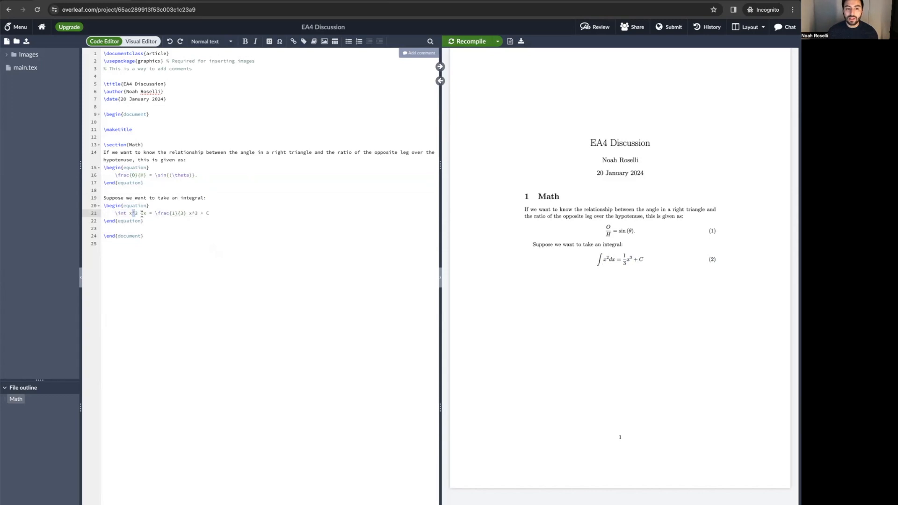
double_click(166, 213)
double_click(172, 213)
double_click(182, 213)
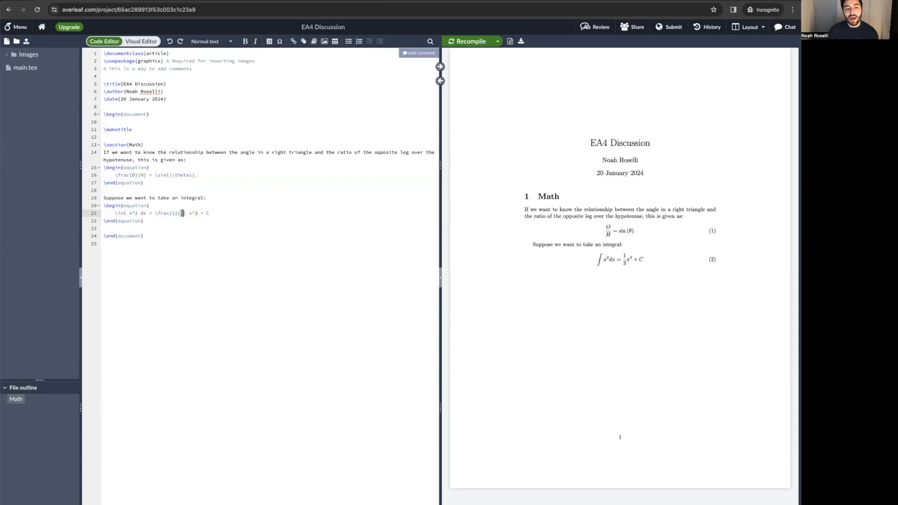
- Move the 3 outside the fraction's denominator braces in the integral equation, giving \frac{1}{}3, and recompile
left_click(172, 213)
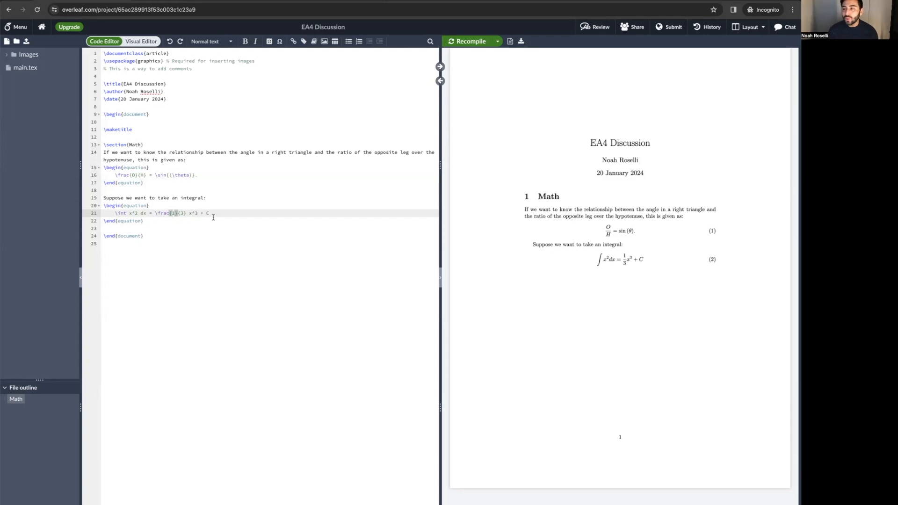
key("Right")
key("Right")
key("Right")
key("BackSpace")
key("Right")
type("3")
key("super+s")
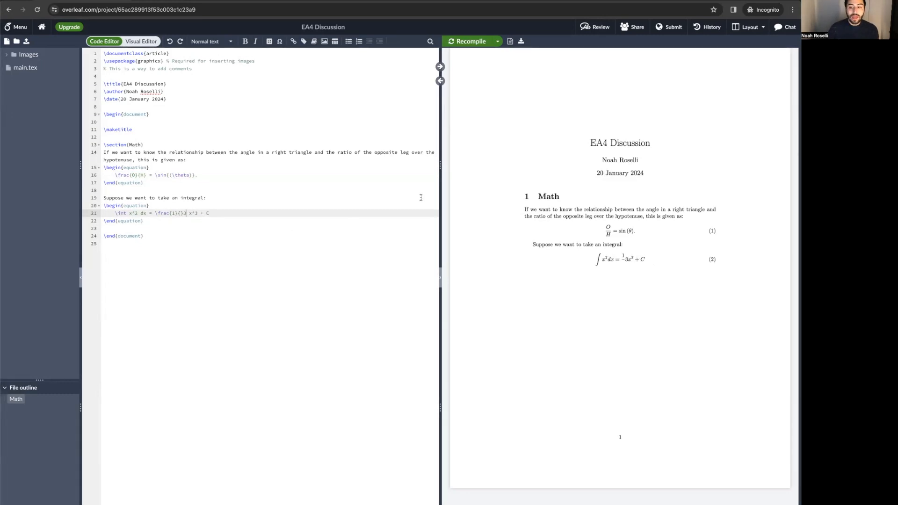
- Compare the compiled integral equation with the 3 placed outside the denominator braces in its source line
left_click_drag(603, 259, 642, 258)
left_click(621, 259)
double_click(185, 213)
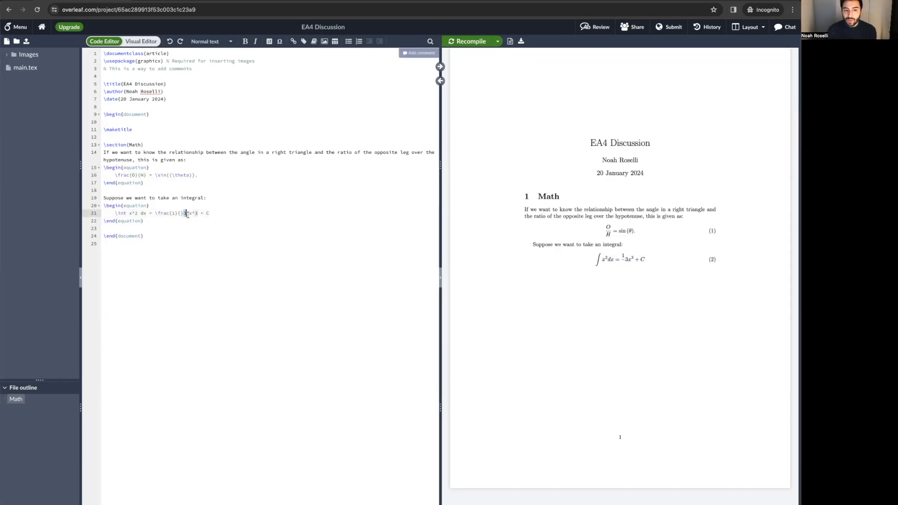
left_click(186, 213)
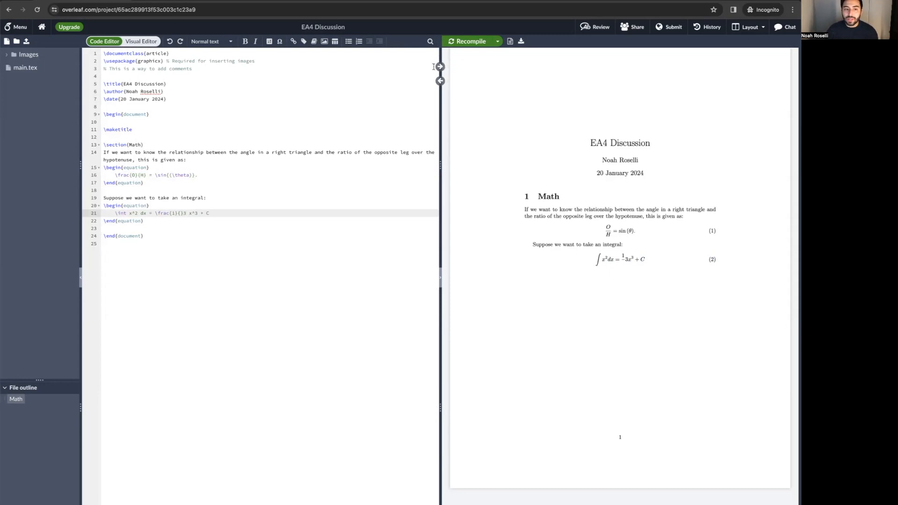
- Sync the sine equation's source location to the PDF, and sync the PDF position back to the code
left_click(199, 175)
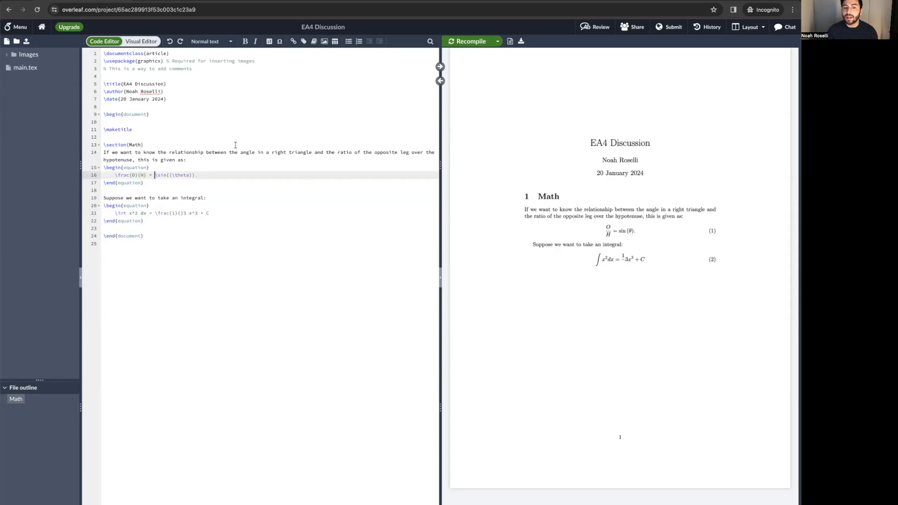
left_click(440, 67)
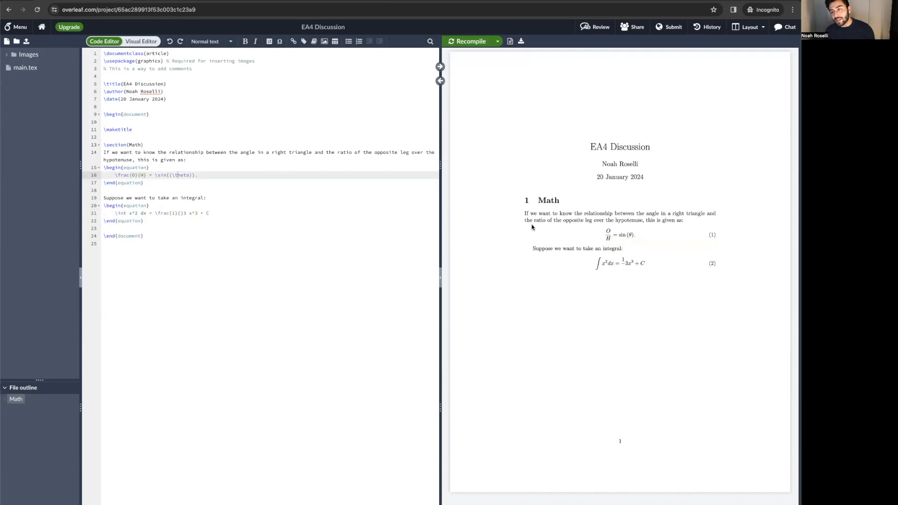
left_click(440, 82)
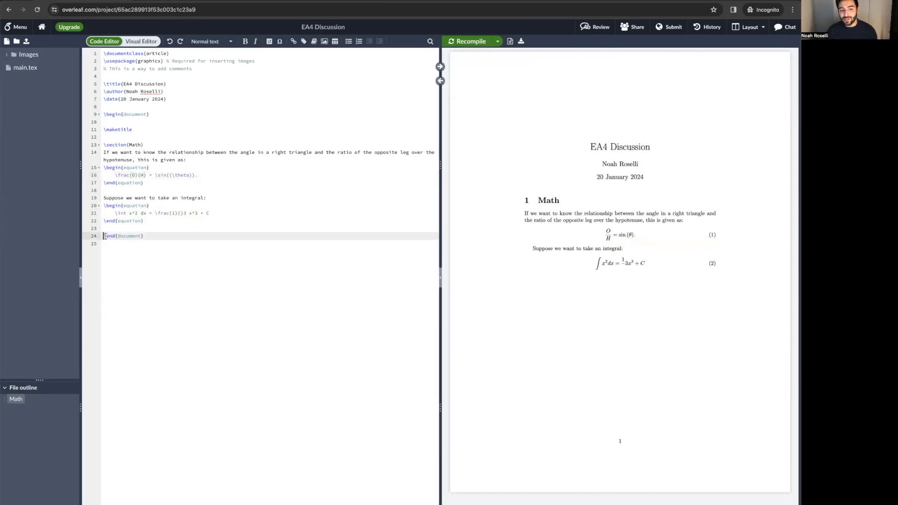
- Jump from the PDF to the matching source lines for the integral sentence, the introductory paragraph and the sine equation
double_click(474, 244)
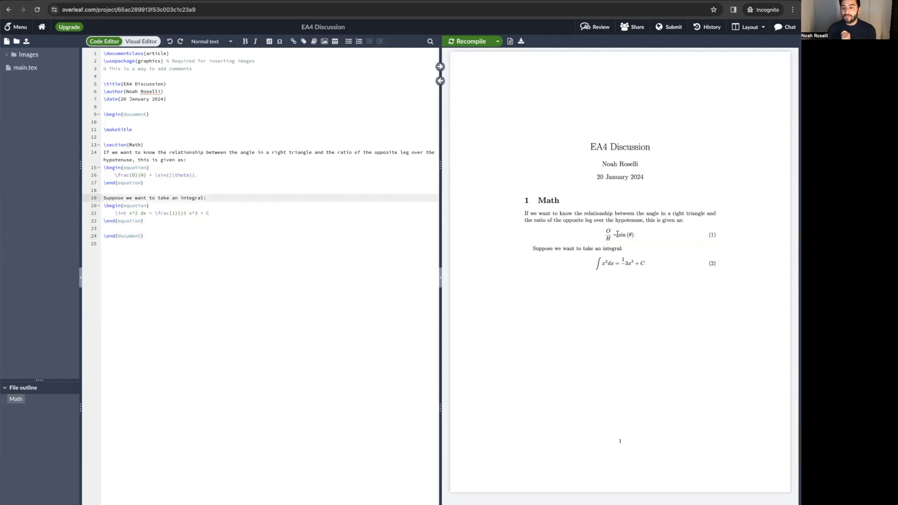
double_click(613, 250)
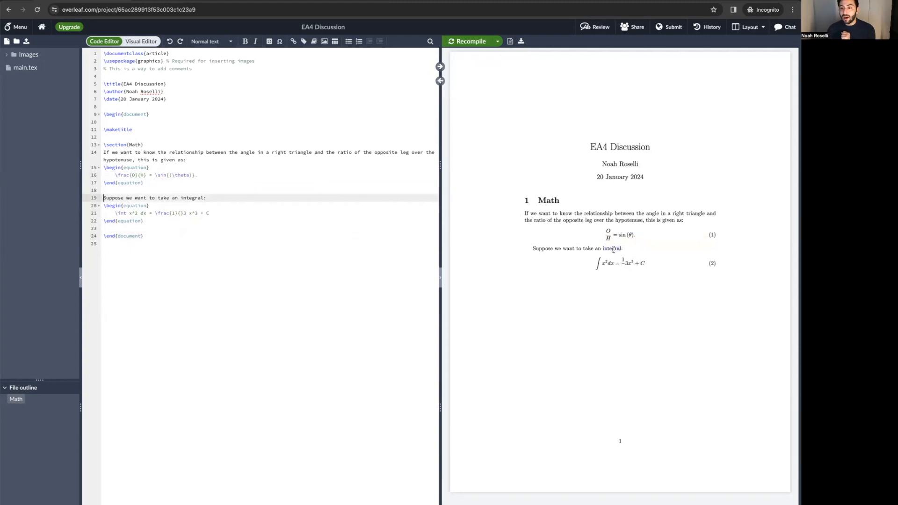
double_click(669, 220)
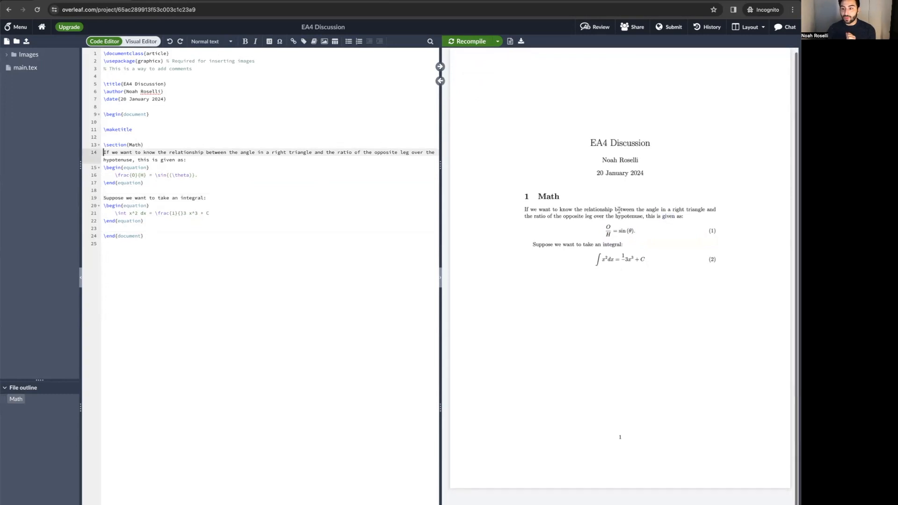
double_click(602, 210)
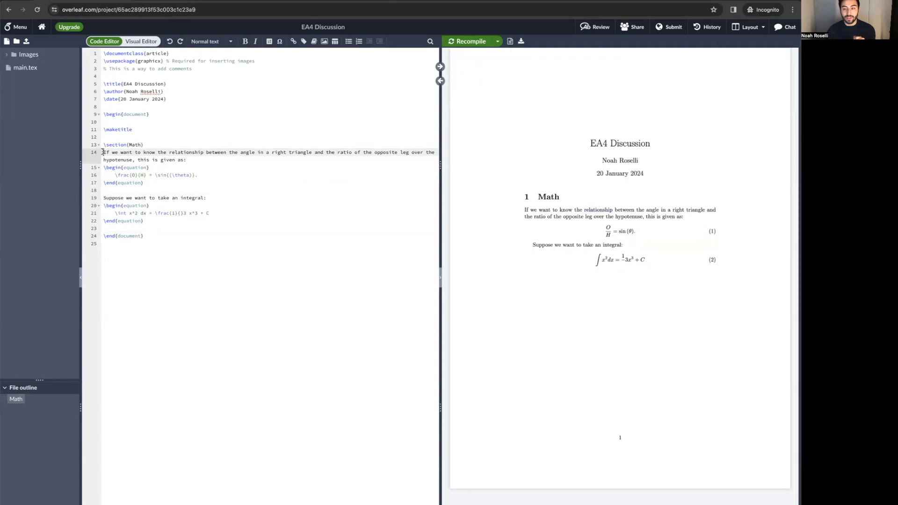
double_click(540, 245)
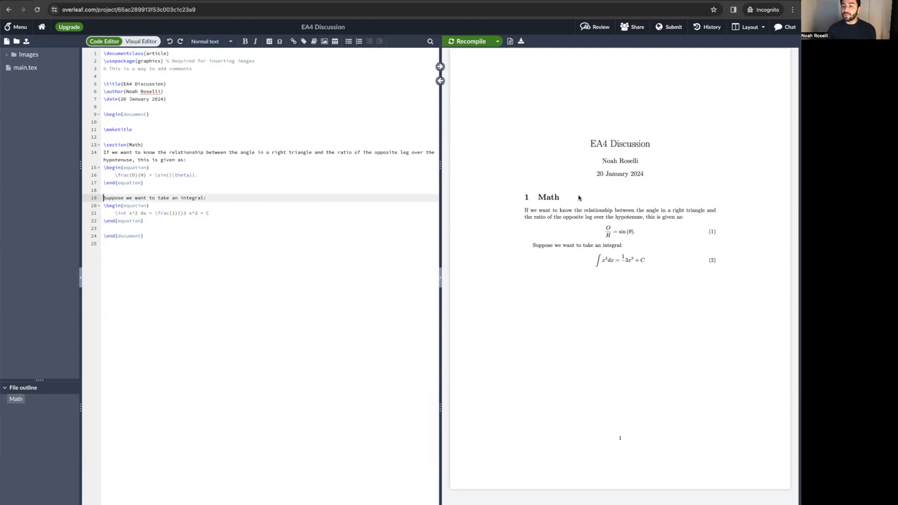
double_click(620, 232)
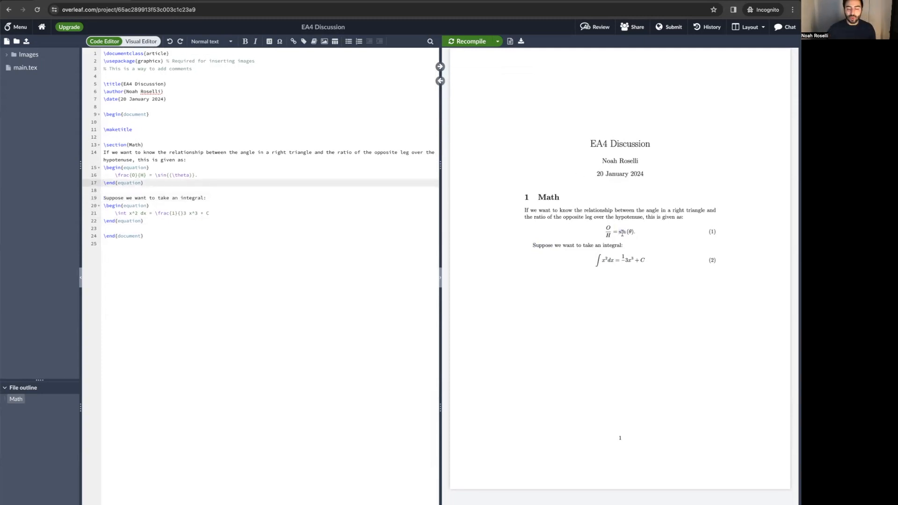
- End the integral equation with a period and write "This is a longer equation using a trig rule:" as a new paragraph below it
left_click(194, 221)
left_click(222, 213)
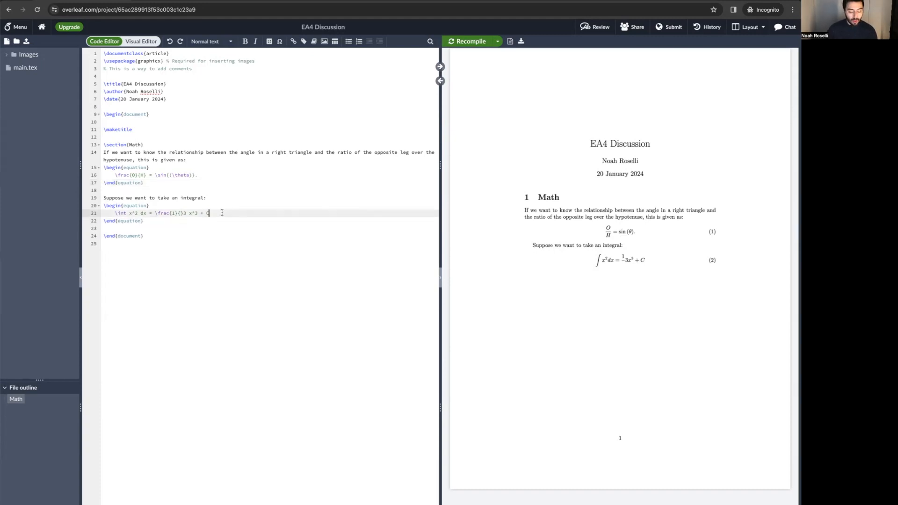
type(".")
key("Down")
key("Return")
key("Return")
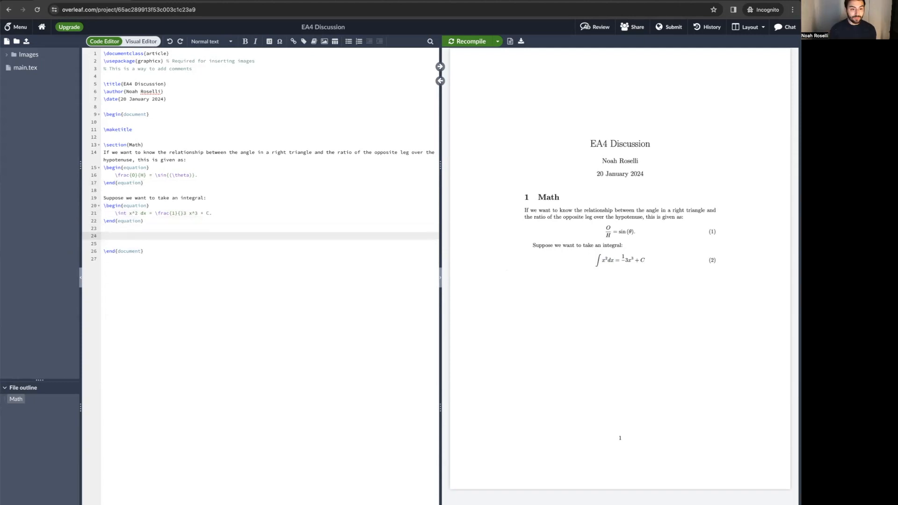
type("This is a longer equation using a trig rule:")
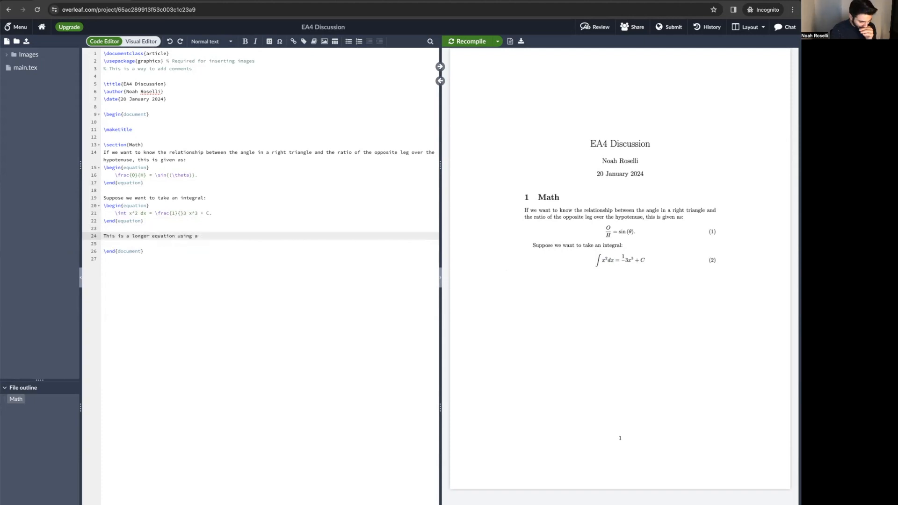
- Below the trig sentence, add an equation environment containing \sin^2{(\pi x)} = \frac{1 - \cos{(2 \pi x)}}{2} and recompile
key("Return")
type("\begin{equa")
key("Return")
type("\\sin^2{(\\pi x)} = \\frac{1 - ")
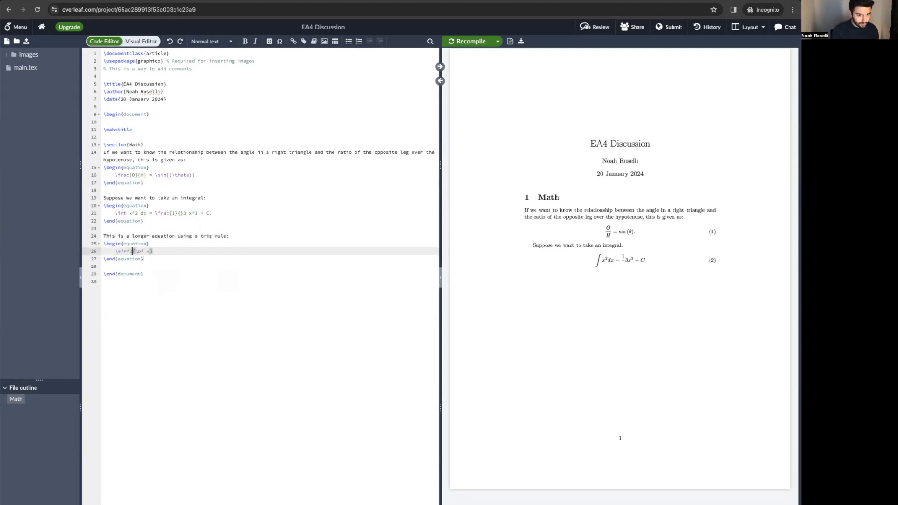
type("\\cos{(2 \\pi x)}")
key("Tab")
type("2")
key("Tab")
key("super+s")
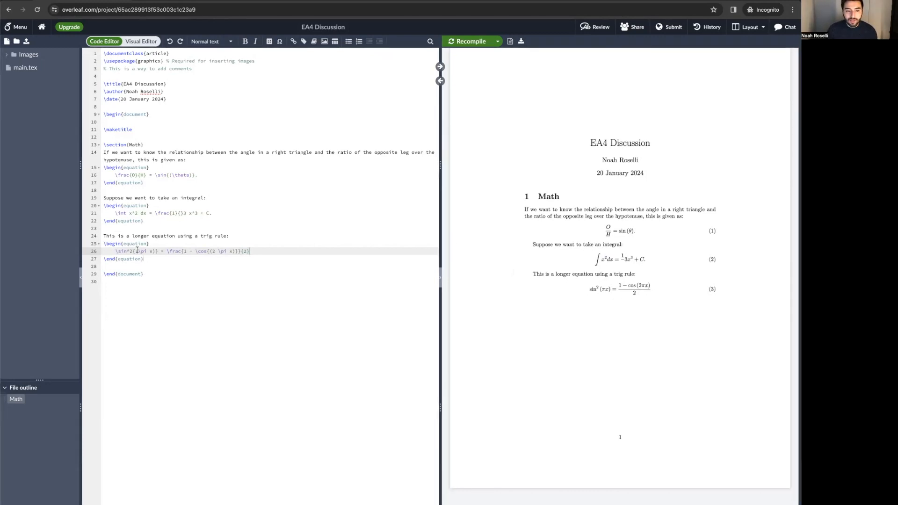
- Delete the closing parenthesis after \pi x in the trig equation's \sin^2 argument
left_click(152, 251)
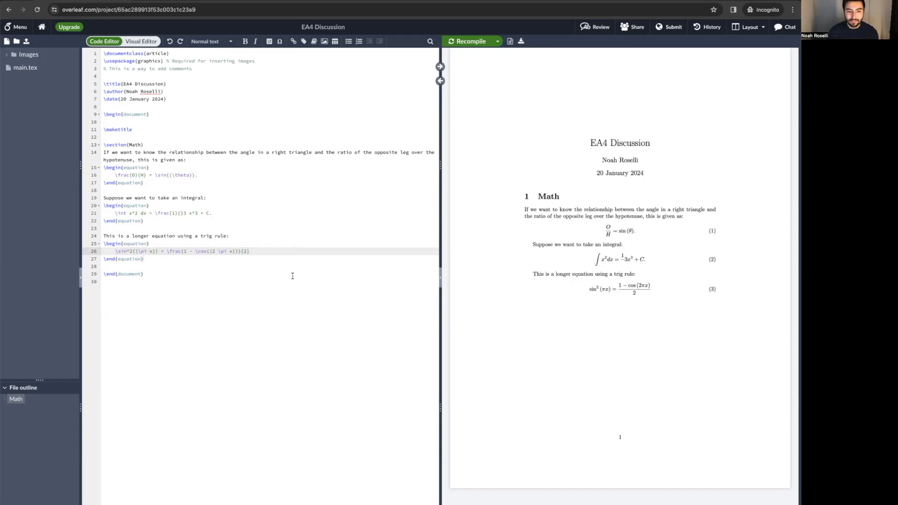
left_click(155, 251)
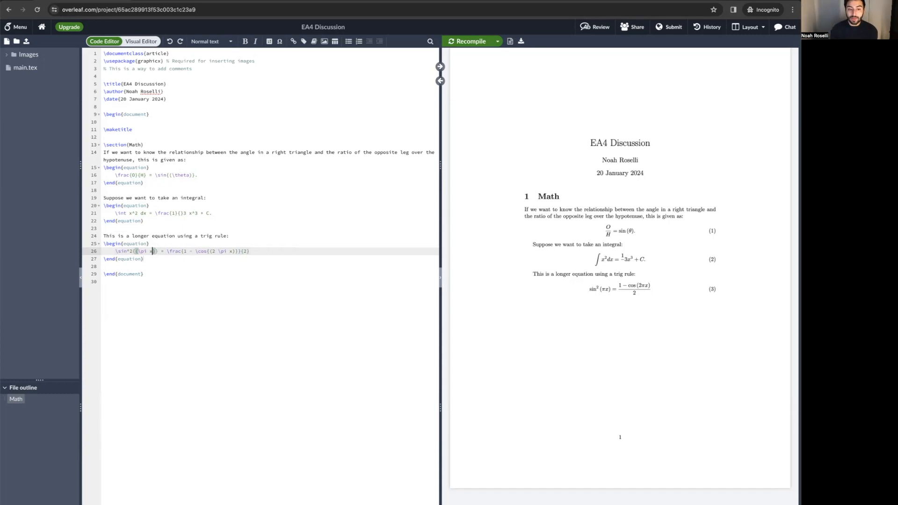
key("Right")
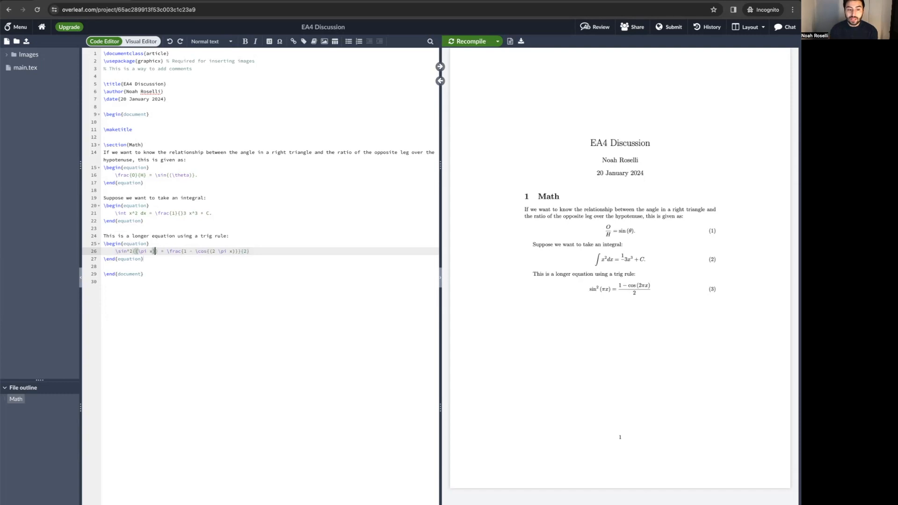
key("Left")
key("Right")
key("BackSpace")
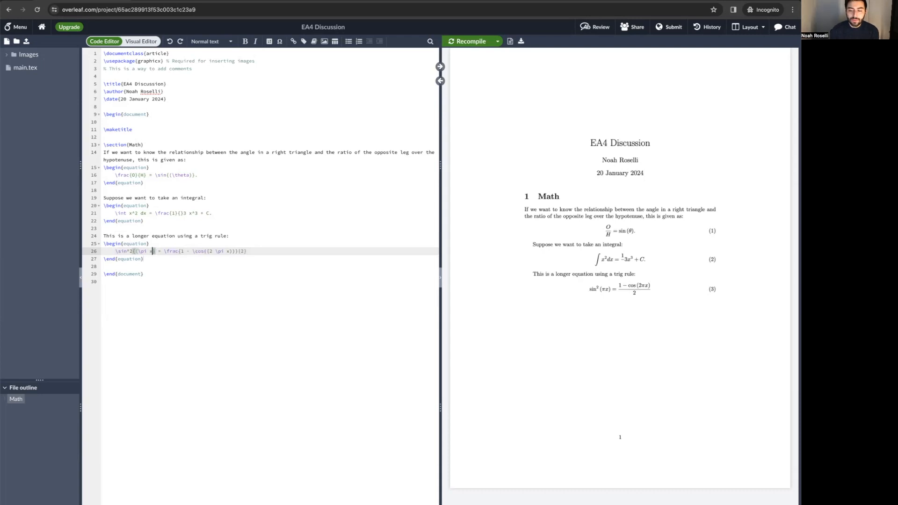
- Remove the remaining parenthesis from the trig equation's \sin^2 argument, and restore the argument as {(\pi x)}
key("BackSpace")
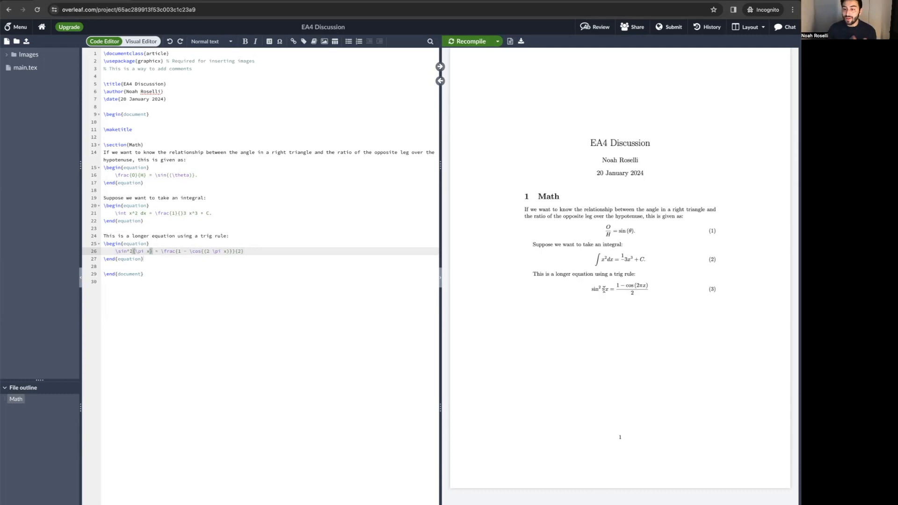
type("{")
key("Right")
type(")")
left_click(200, 249)
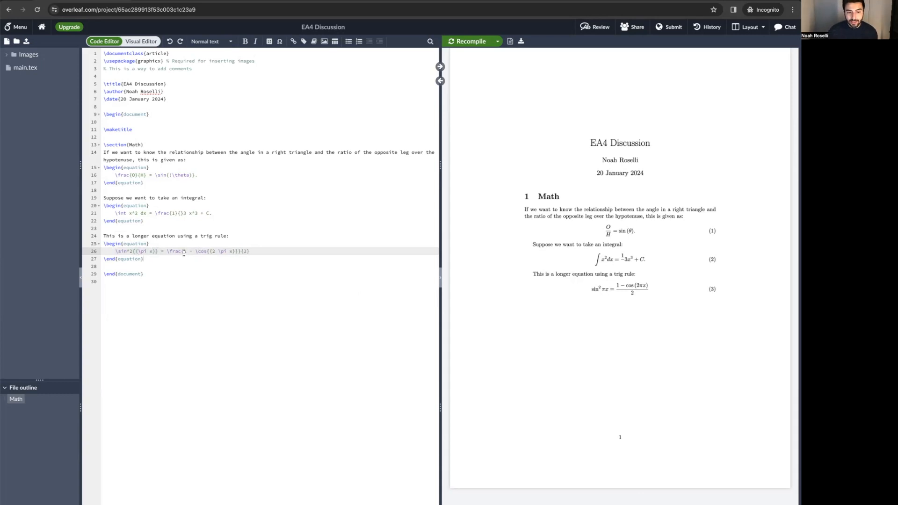
- Examine the fraction's numerator in the trig equation, tracing the braces and parentheses up to the cosine argument
left_click(184, 251)
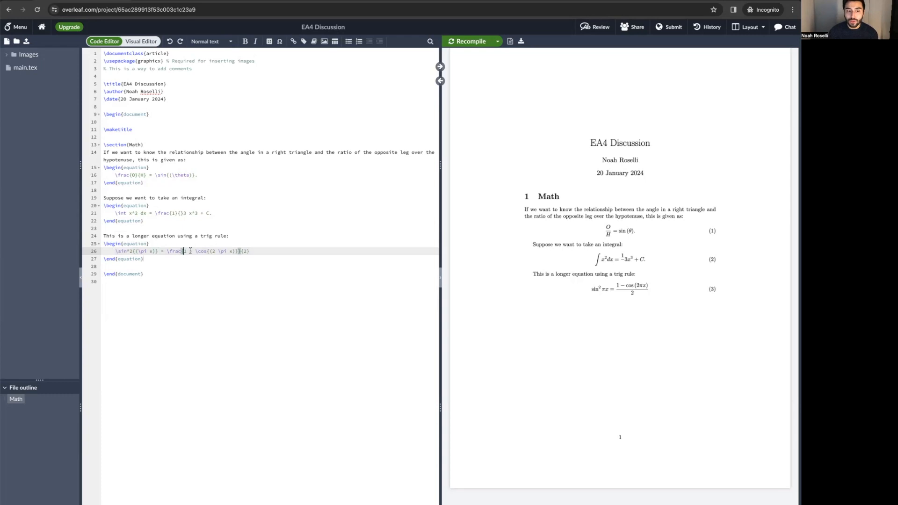
key("Right")
key("Right")
key("Right")
key("Right")
key("Right")
key("Right")
key("Right")
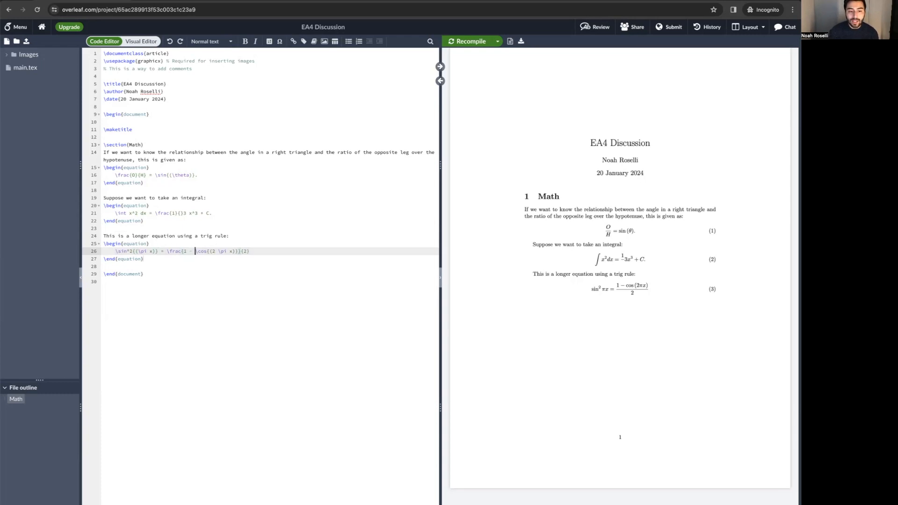
key("Right")
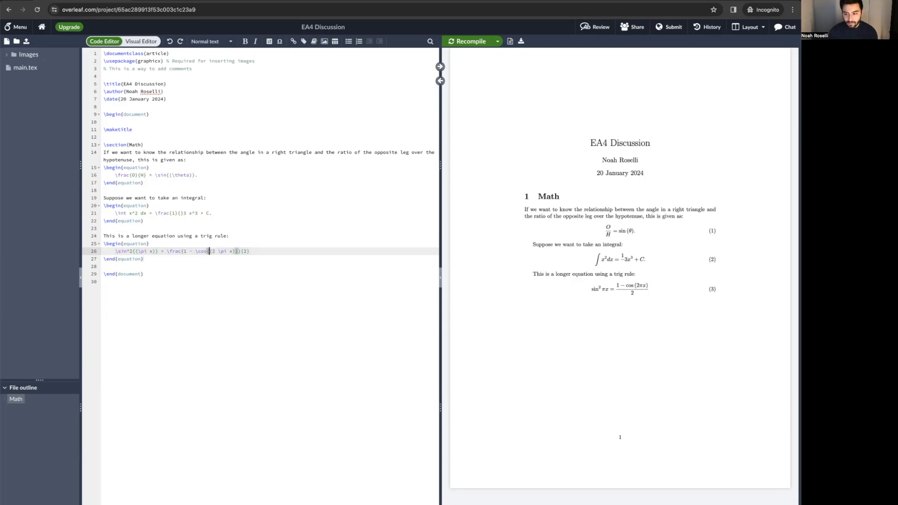
- Below the trig equation, write "Raising a variable to a fractional power:" and add an equation environment containing x^1/2 = \sqrt{x}
left_click(217, 259)
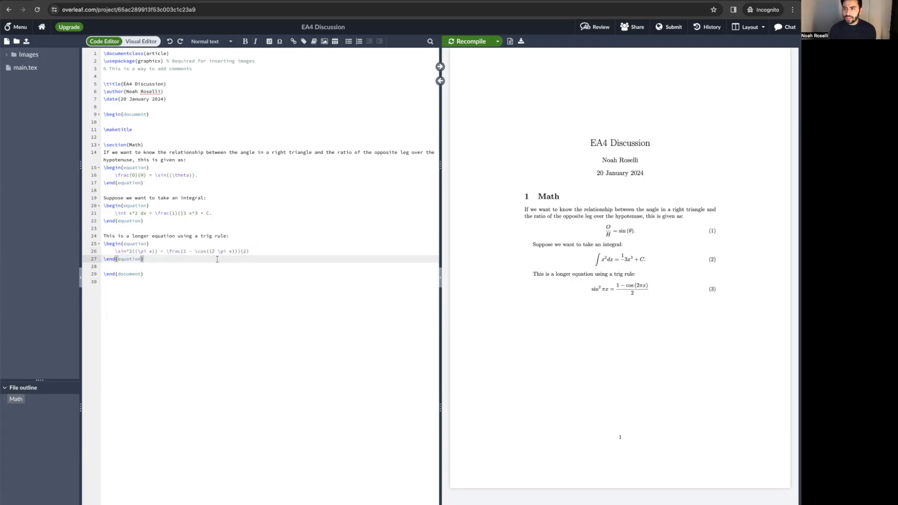
key("Return")
key("Return")
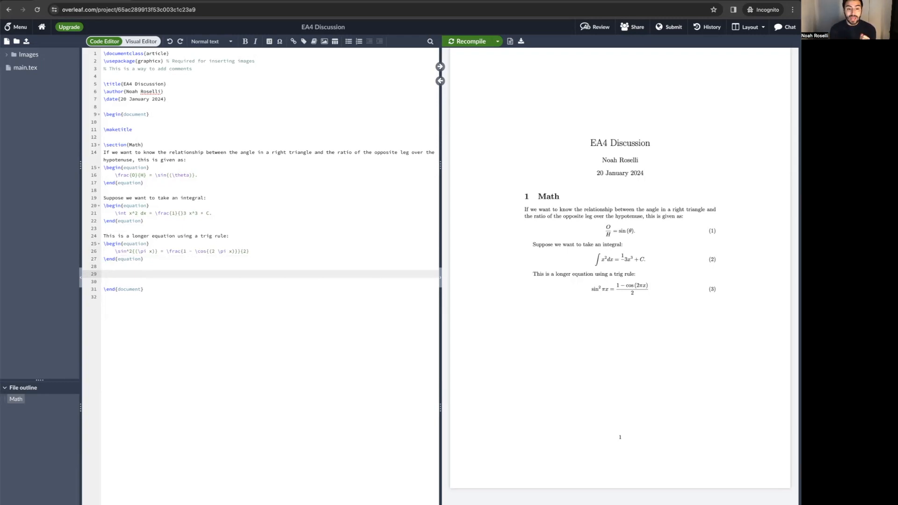
left_click_drag(183, 251, 236, 251)
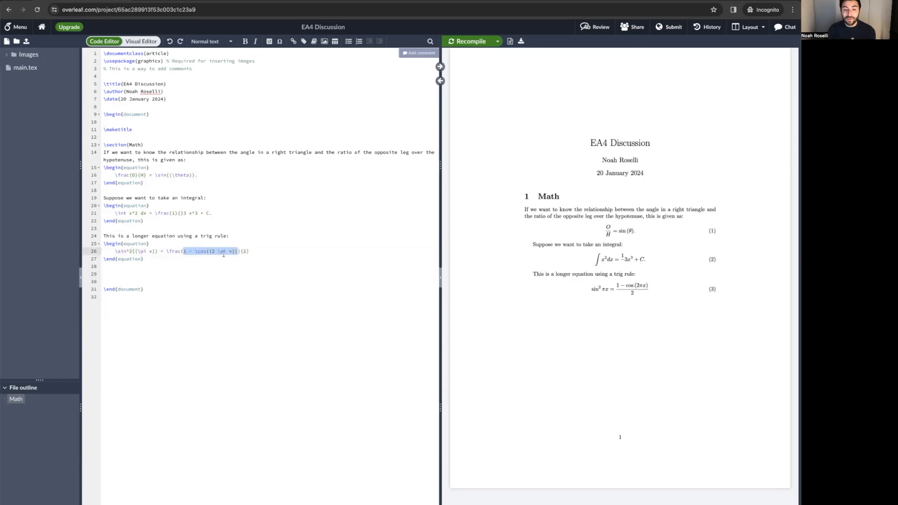
left_click(244, 251)
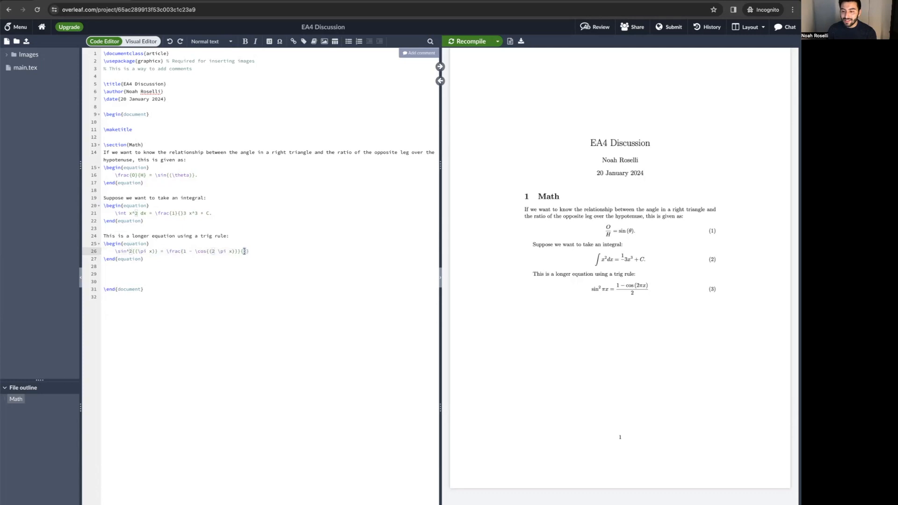
left_click(144, 275)
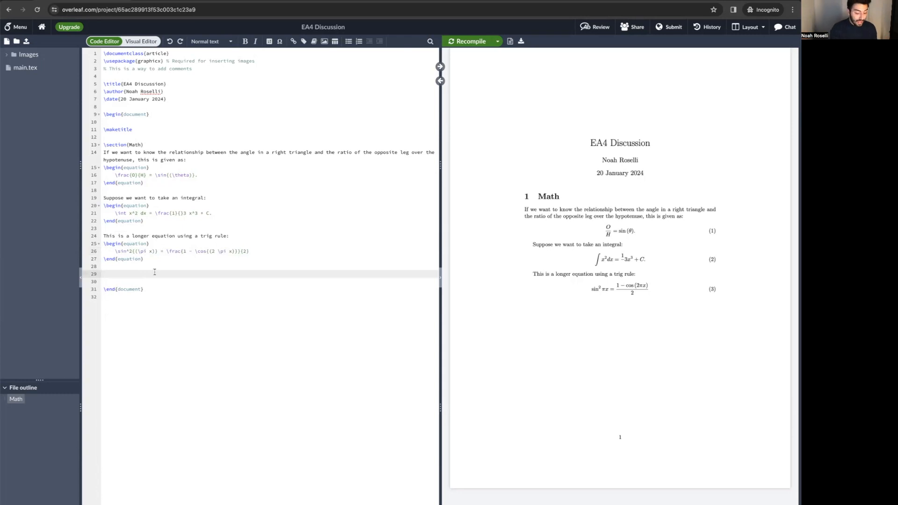
type("Raising a variable to a fractional power:")
key("Return")
type("\begin{eq")
key("Return")
type("x^1/2 = \\sqrt{x}")
scroll(144, 289, "down", 1)
left_click(144, 289)
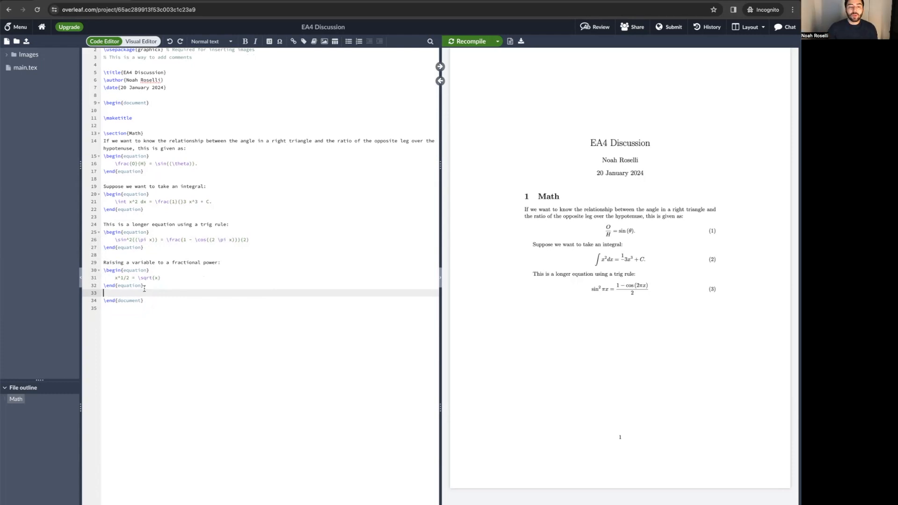
- Examine the fractional power equation's source, including its \sqrt command, and compare it with the rendered equation in the PDF
left_click_drag(161, 277, 113, 278)
key("Down")
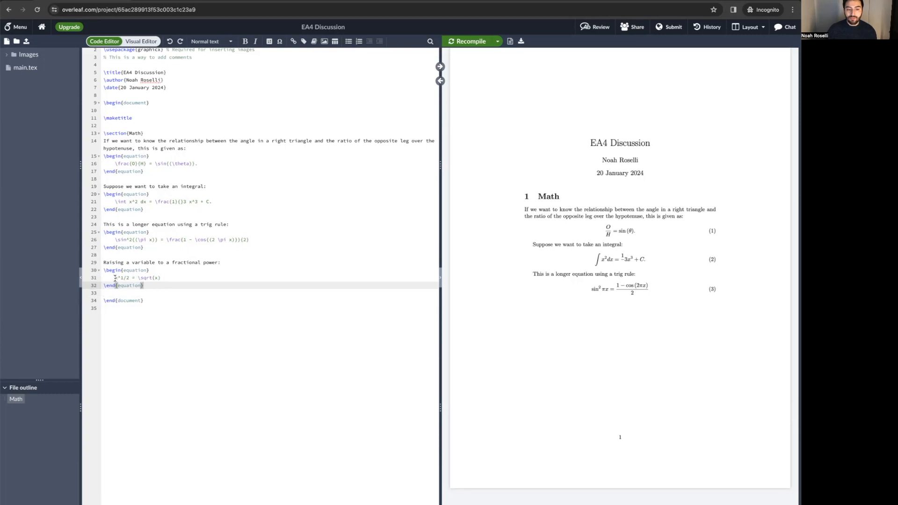
double_click(148, 278)
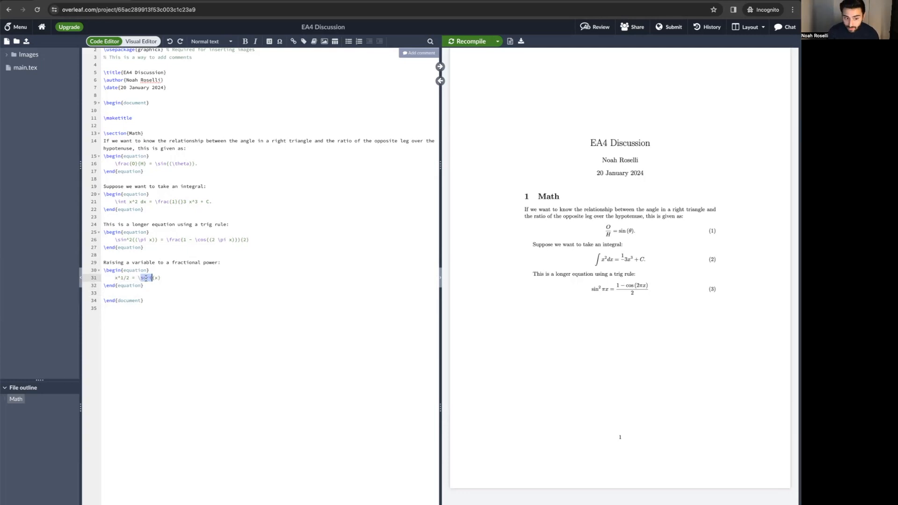
left_click(169, 279)
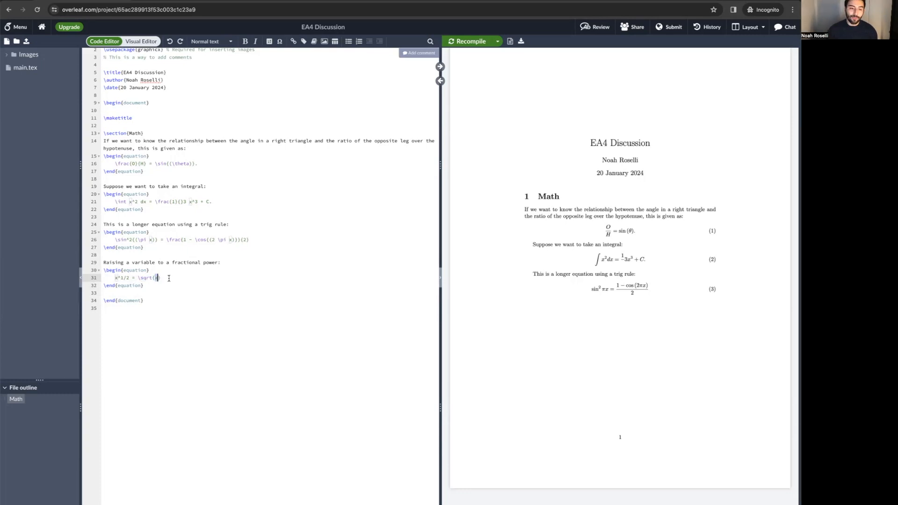
key("Down")
scroll(134, 271, "down", 1)
scroll(134, 271, "up", 1)
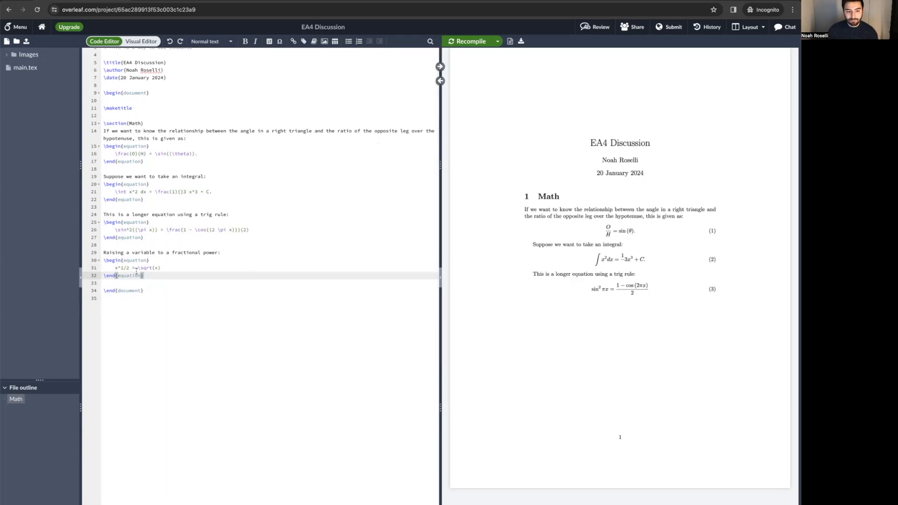
scroll(136, 271, "up", 1)
left_click_drag(608, 316, 636, 315)
left_click(638, 317)
scroll(611, 317, "up", 1)
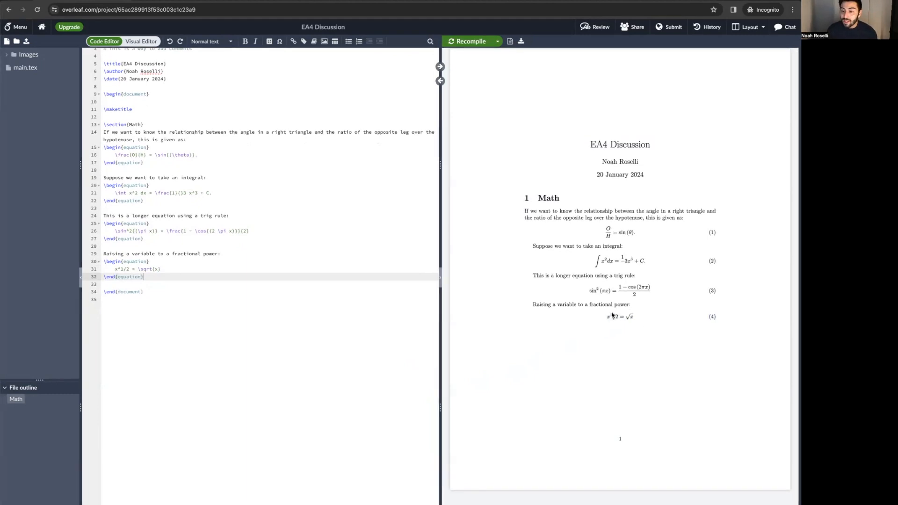
- Enclose the exponent 1/2 in braces so the source reads x^{1/2}, and recompile the document
left_click(124, 270)
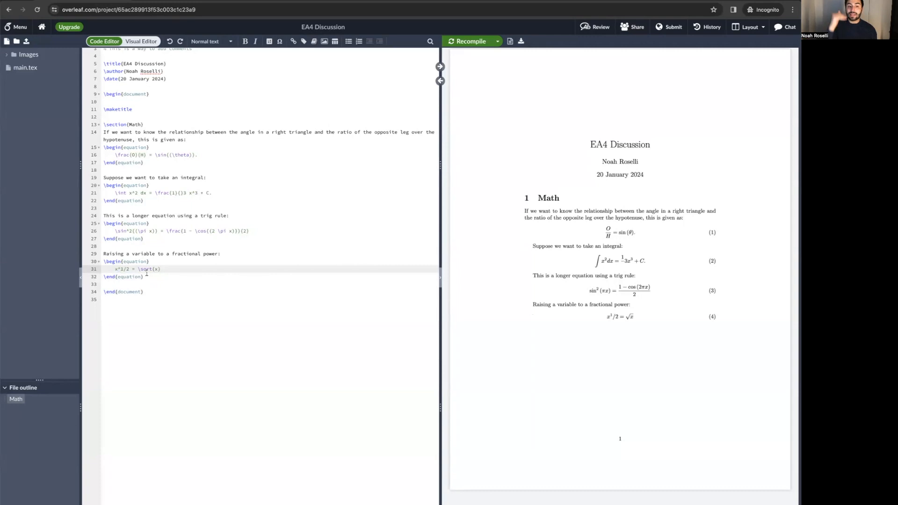
type("{")
key("Right")
key("Right")
key("Right")
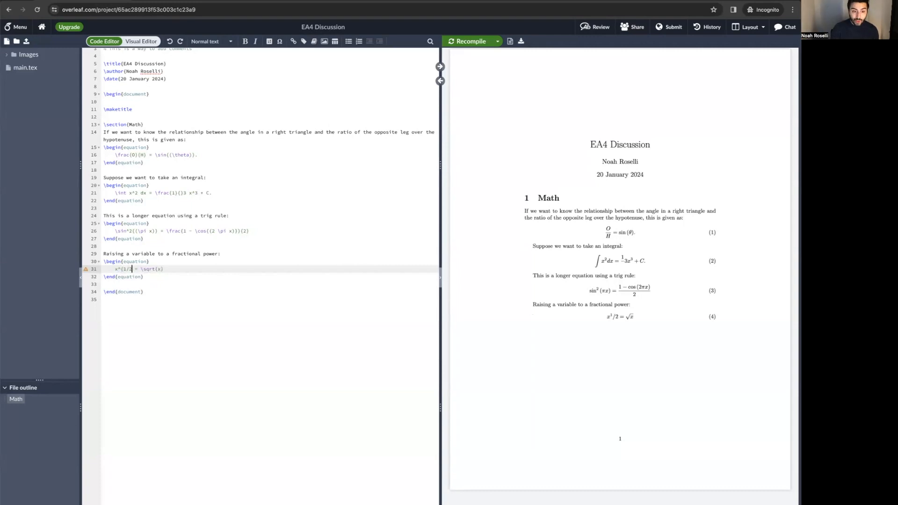
type("}")
key("ctrl+s")
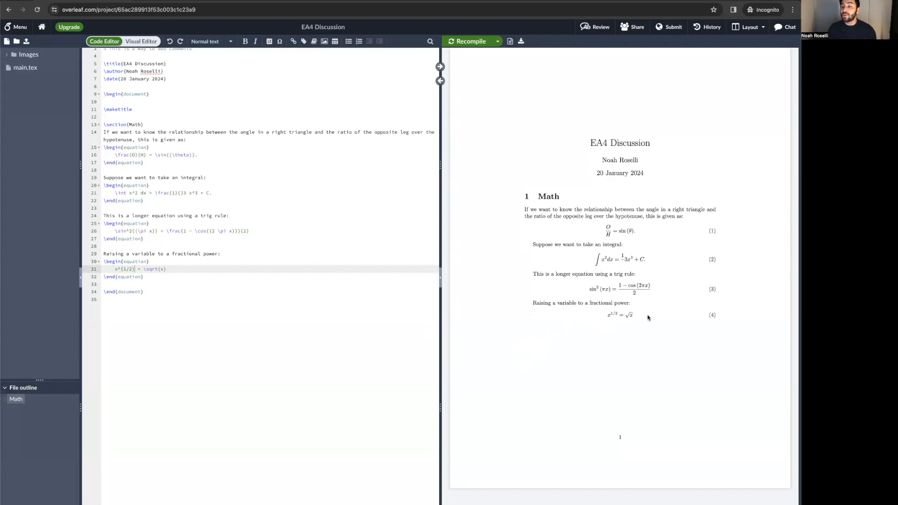
- Change the base of the fractional power equation from x to (x + 3), keeping the exponent {1/2}
left_click(133, 269)
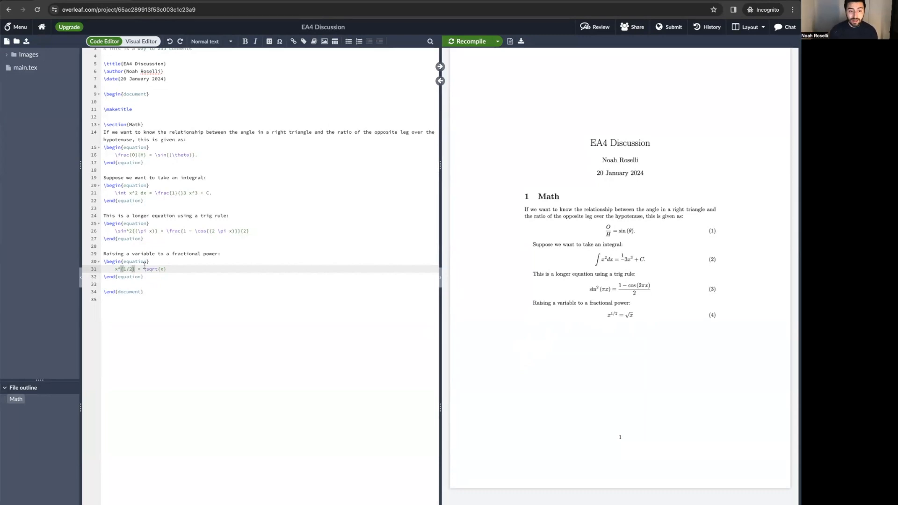
left_click(123, 268)
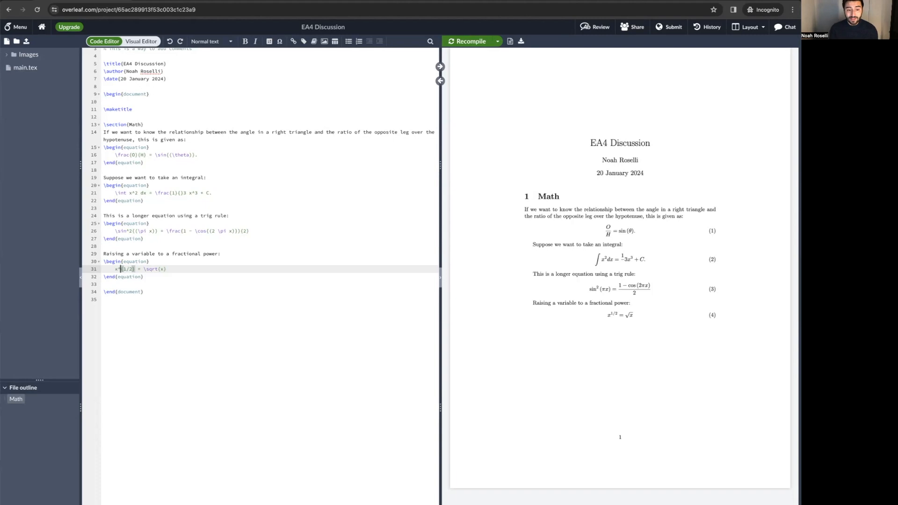
left_click(116, 269)
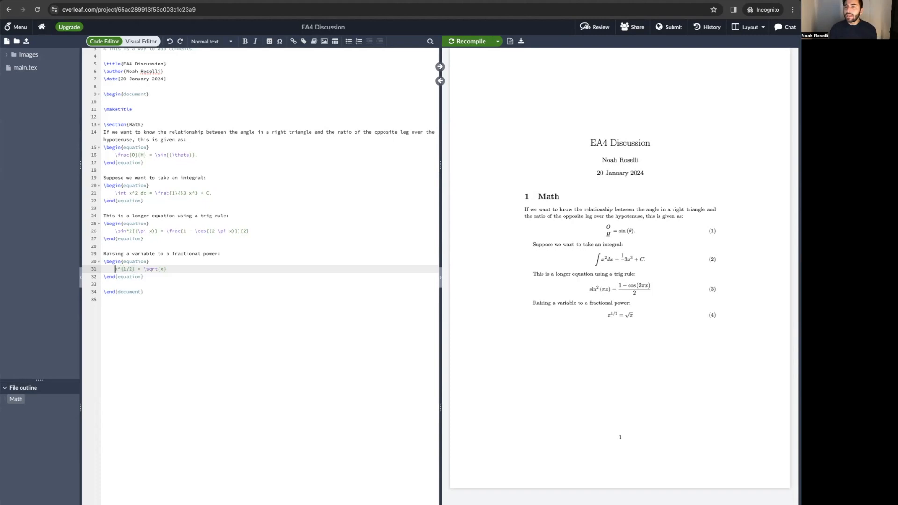
type("(")
key("Right")
type(")")
key("Left")
type("+ ")
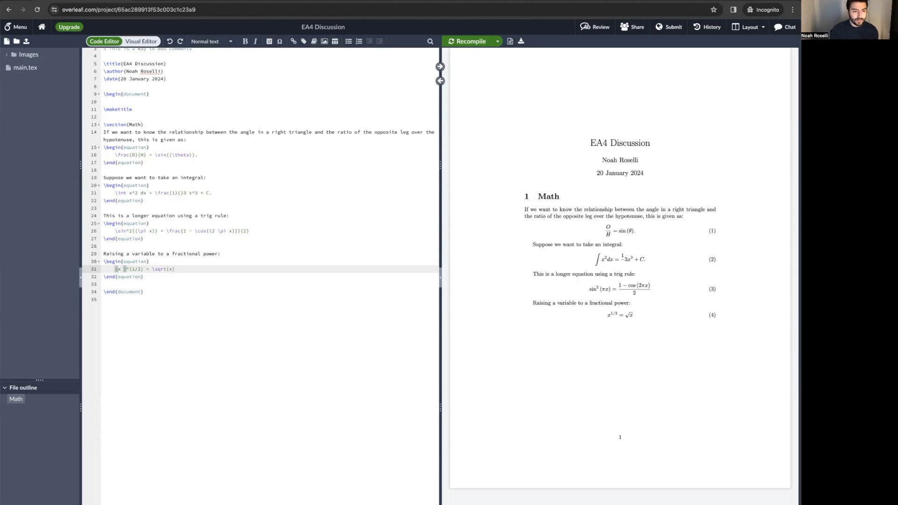
type("3")
- Change the square root's argument to x + 3 and recompile the document
key("End")
key("Left")
type("+ 3")
key("ctrl+s")
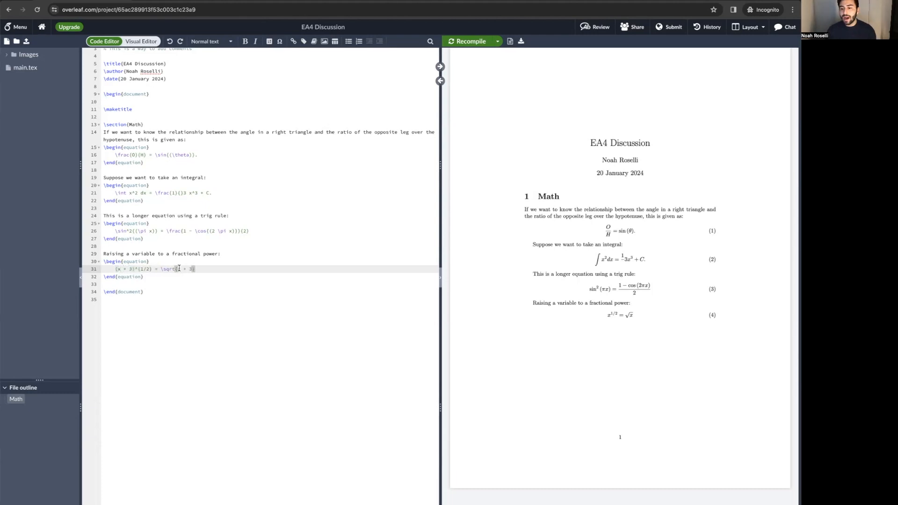
left_click_drag(176, 269, 192, 269)
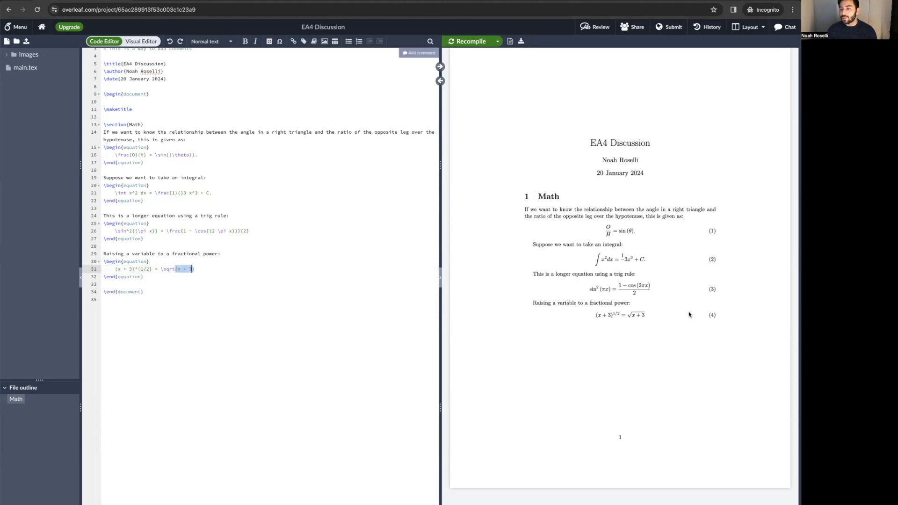
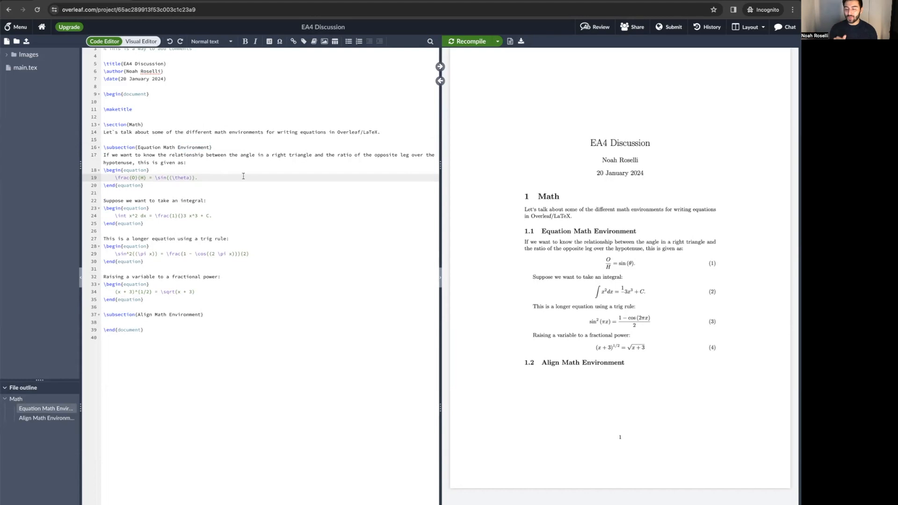
- Add an empty line under the Align Math Environment subsection heading and load the amsmath package with \usepackage{amsmath} in the preamble
left_click(209, 315)
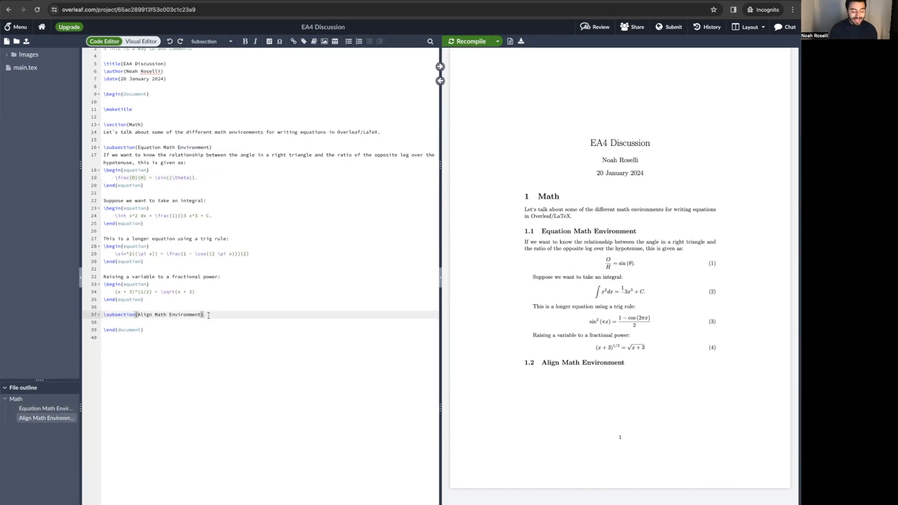
key("Return")
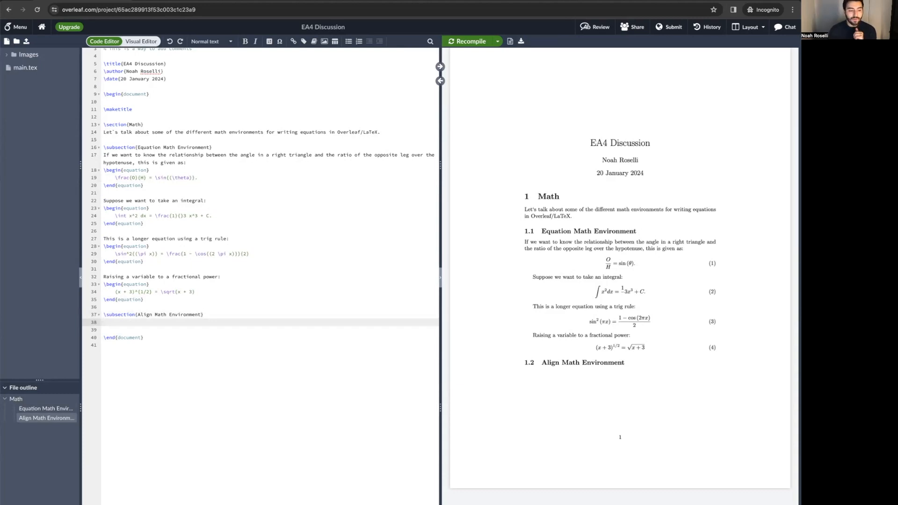
scroll(152, 341, "up", 1)
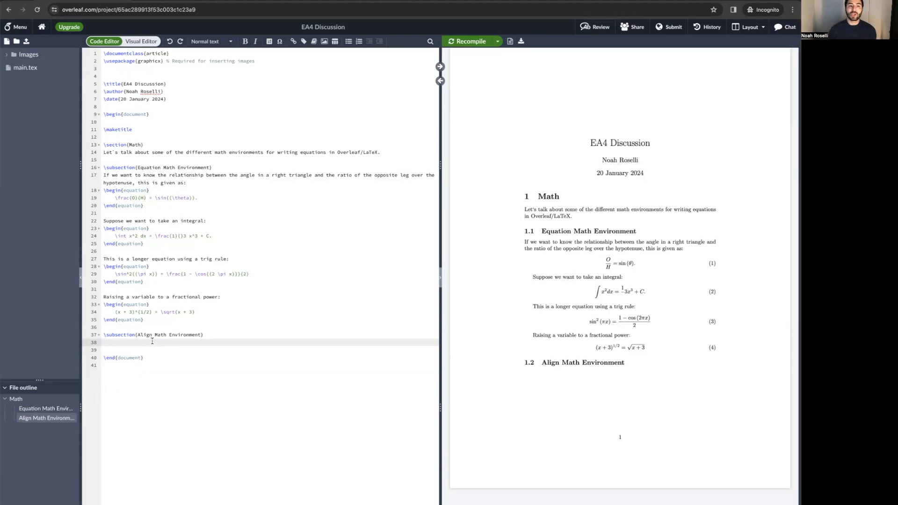
left_click(160, 67)
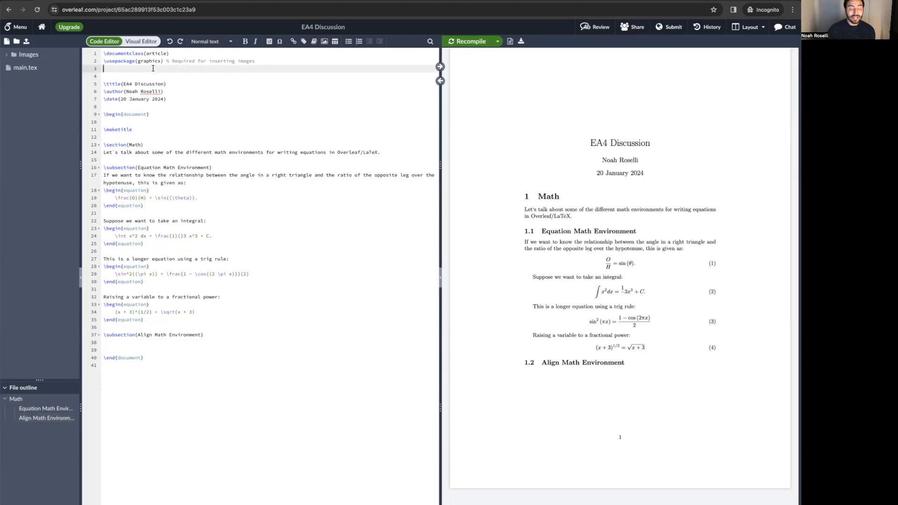
type("\\use")
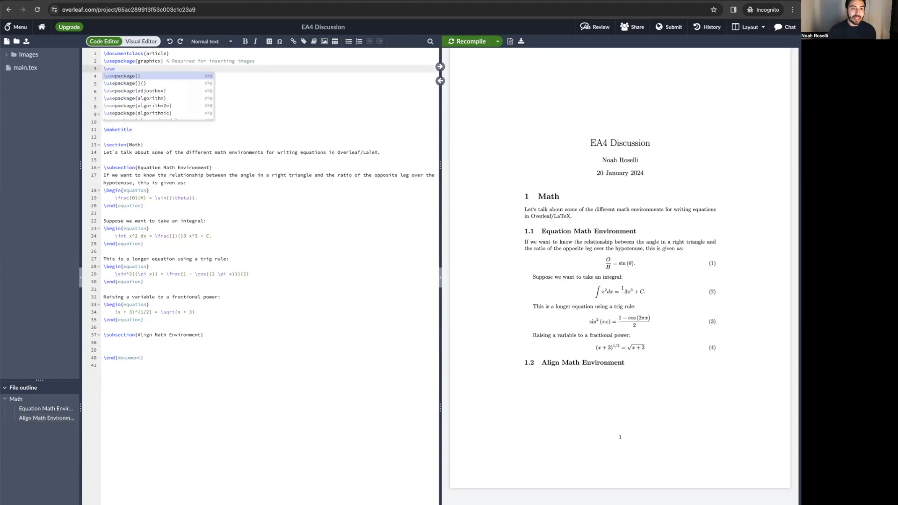
key("Return")
type("amsmath")
left_click(195, 152)
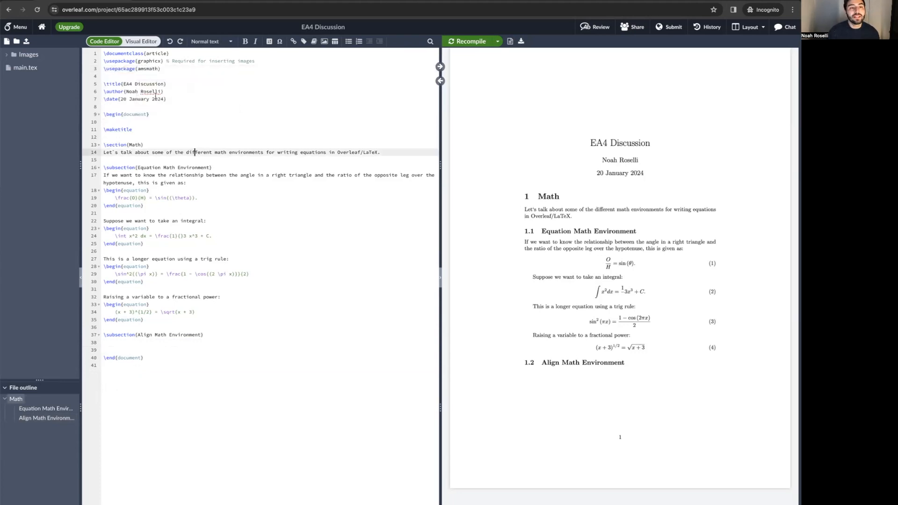
left_click_drag(138, 69, 159, 69)
left_click(163, 83)
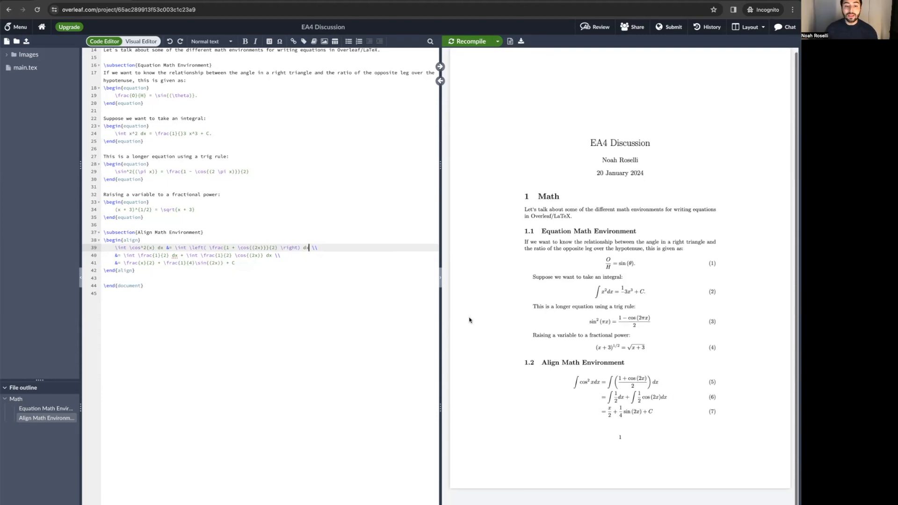
- Examine the align environment block and its first line, including the alignment marker and the \\ line break
left_click_drag(135, 270, 93, 239)
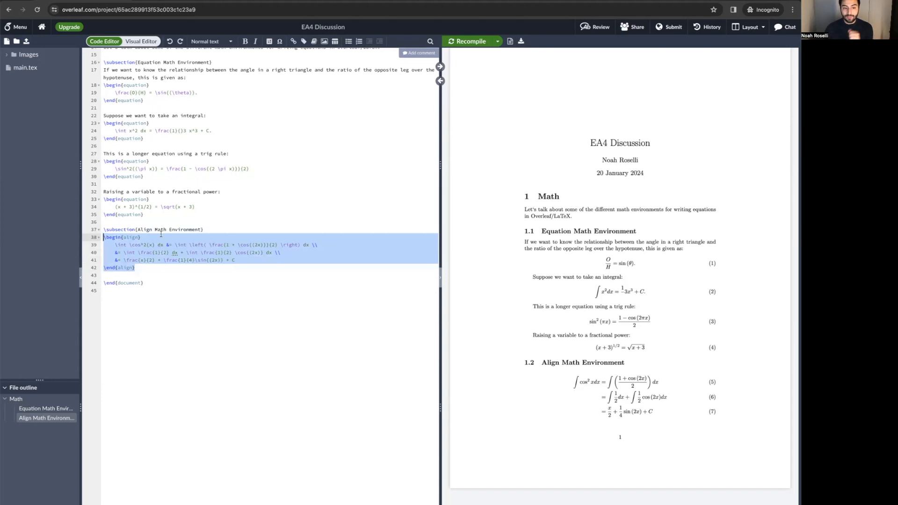
left_click(173, 253)
left_click_drag(115, 245, 319, 243)
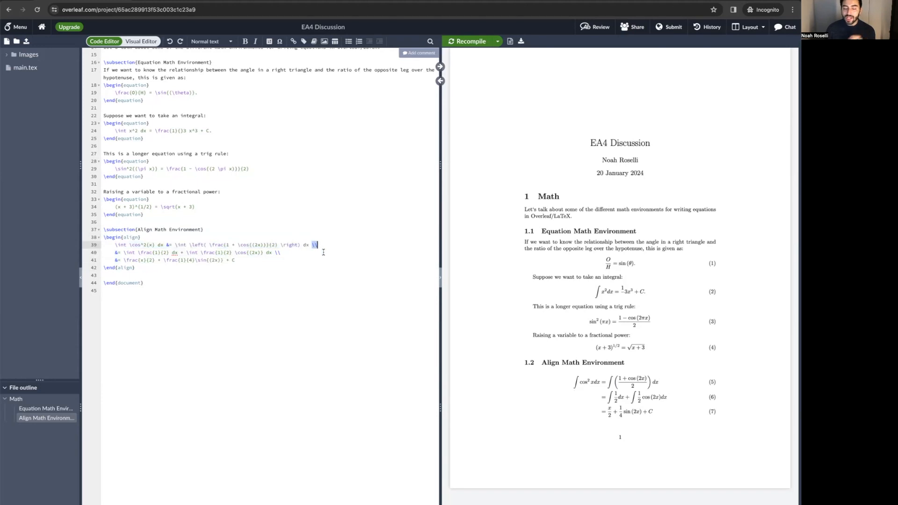
- Examine the line endings in the align block and the \int, \cos and \frac commands in its lines
left_click(302, 252)
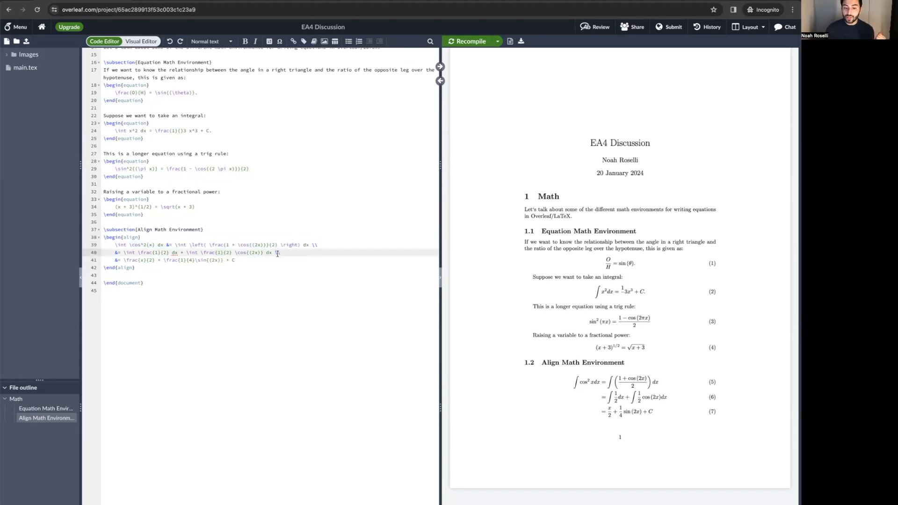
left_click(234, 260)
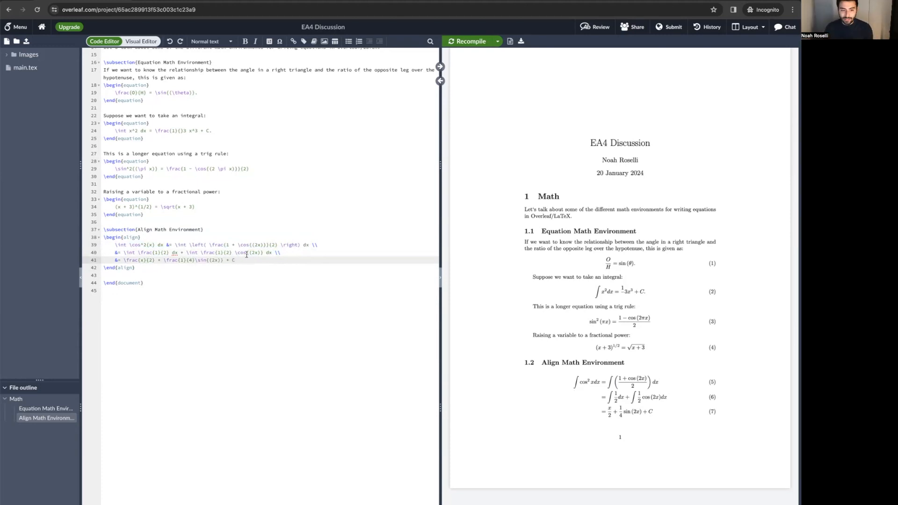
left_click_drag(115, 245, 128, 245)
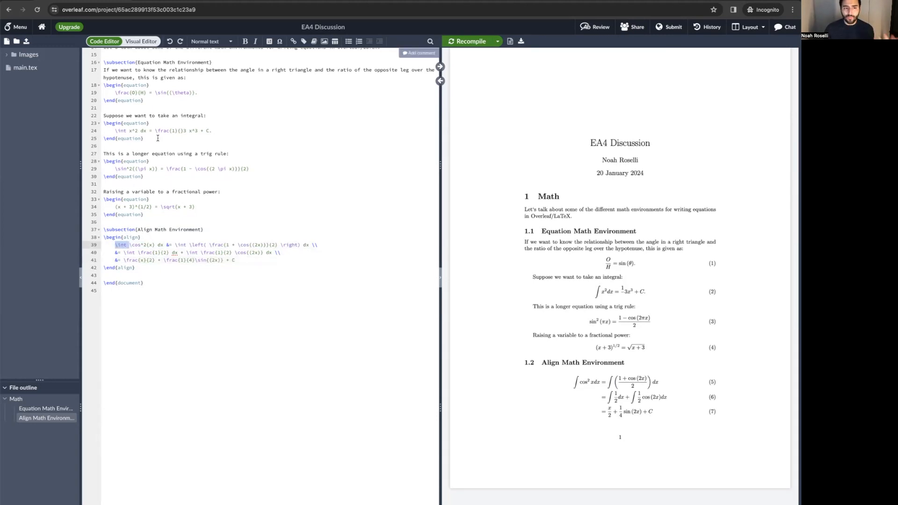
left_click_drag(130, 245, 163, 253)
left_click(144, 244)
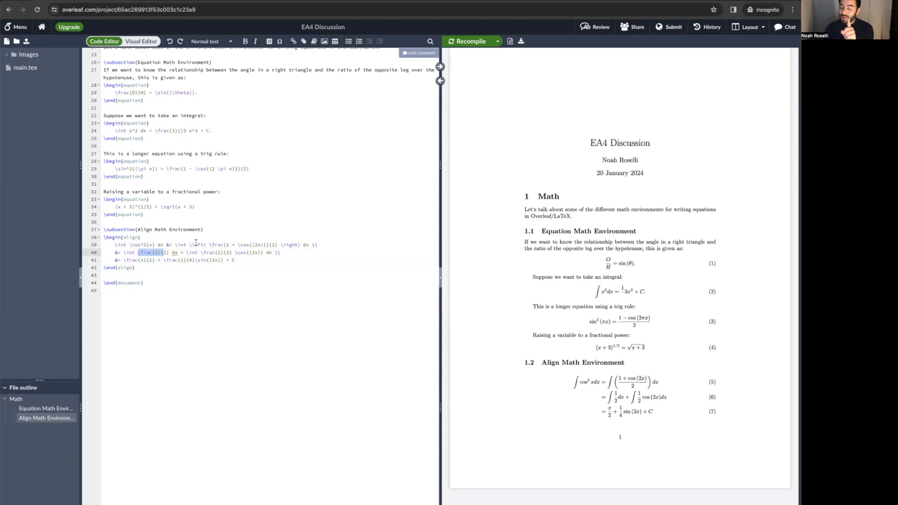
- Examine the paired \left( and \right) commands around the fraction in the first align line and their rendered parentheses
left_click(197, 243)
double_click(291, 244)
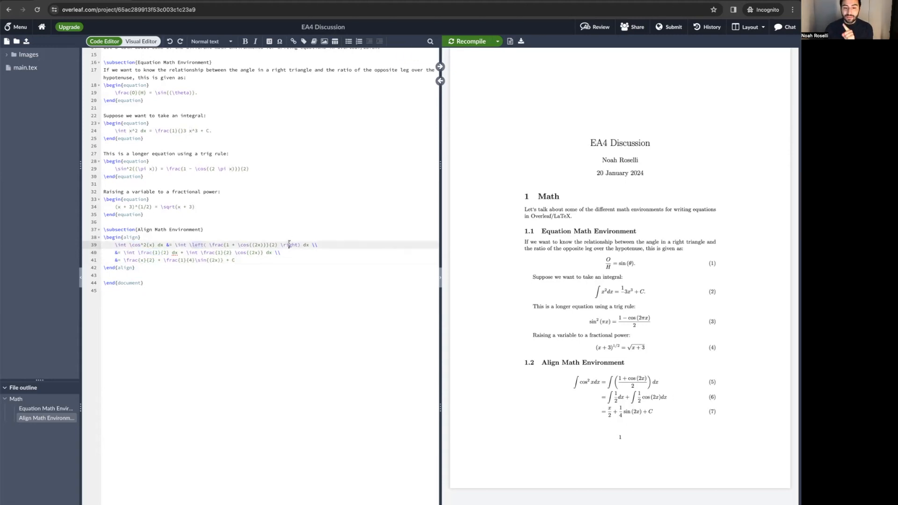
left_click(204, 244)
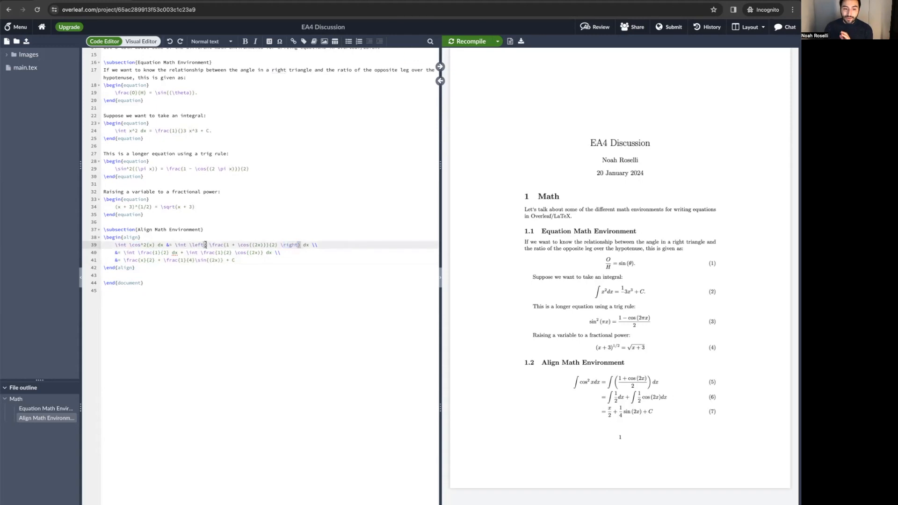
left_click(298, 244)
left_click_drag(298, 244, 301, 244)
left_click(301, 245)
left_click_drag(207, 246, 203, 246)
left_click_drag(301, 246, 297, 246)
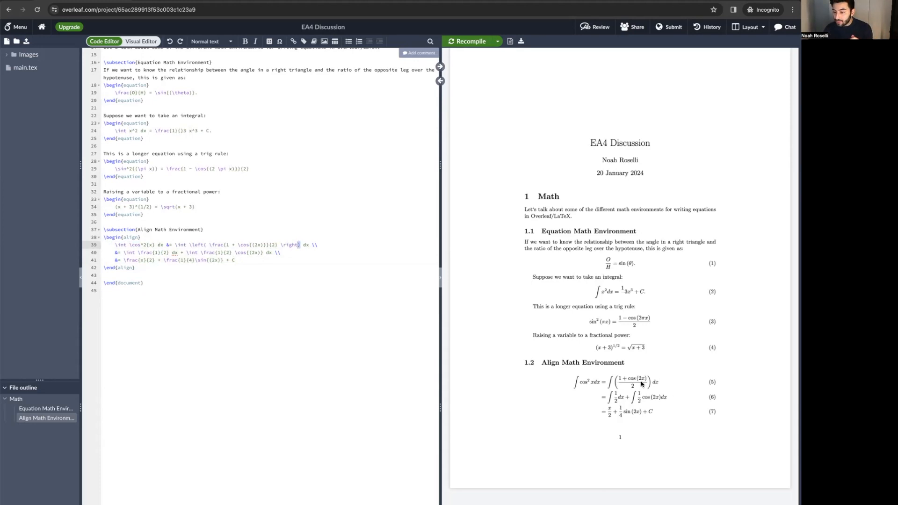
double_click(617, 383)
- Remove \left and \right from the first align line, keeping plain parentheses, and recompile the document
double_click(198, 244)
key("BackSpace")
double_click(276, 245)
key("BackSpace")
key("ctrl+s")
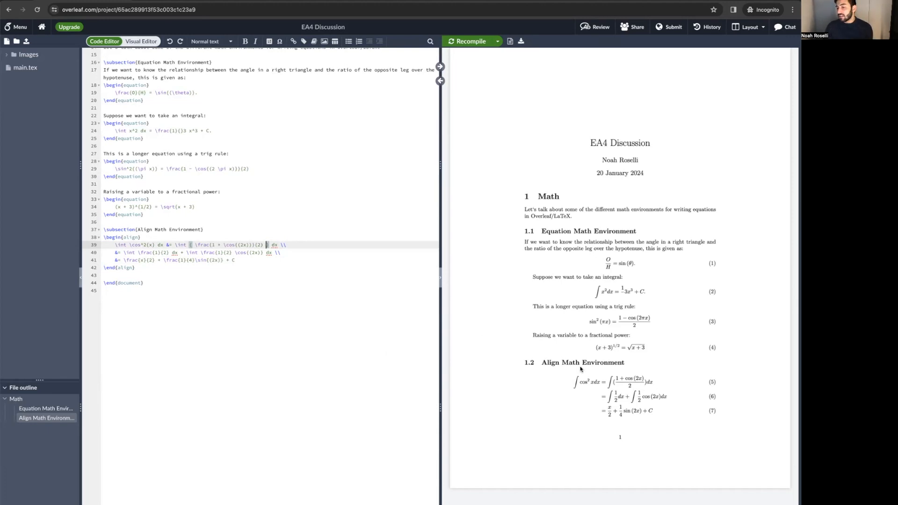
- Undo the removal of \left and \right in the first align line and recompile the document
key("super+z")
key("super+z")
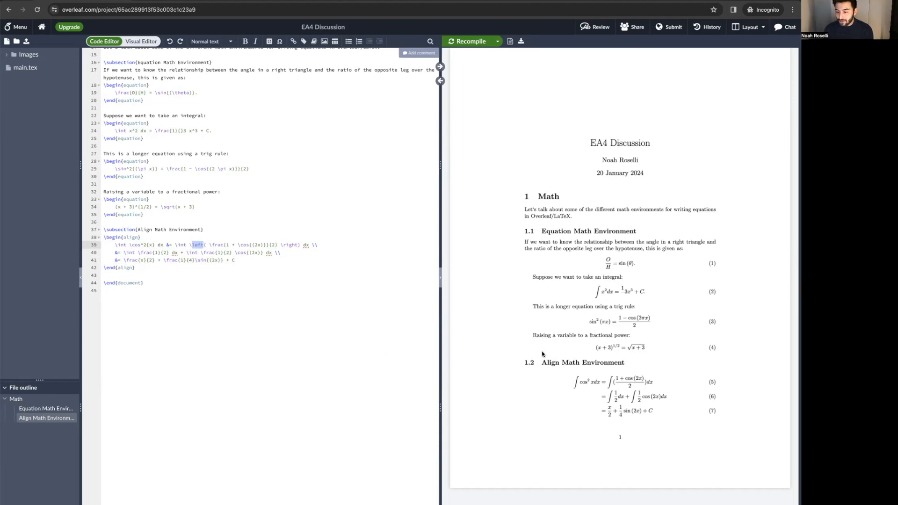
key("super+s")
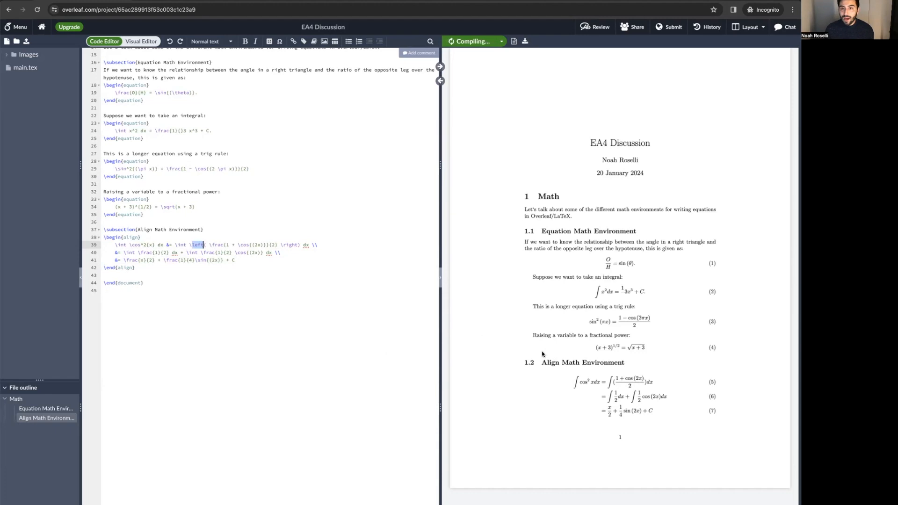
- Indent the second and third align lines so their &= markers line up under the first line's &=
left_click(227, 245)
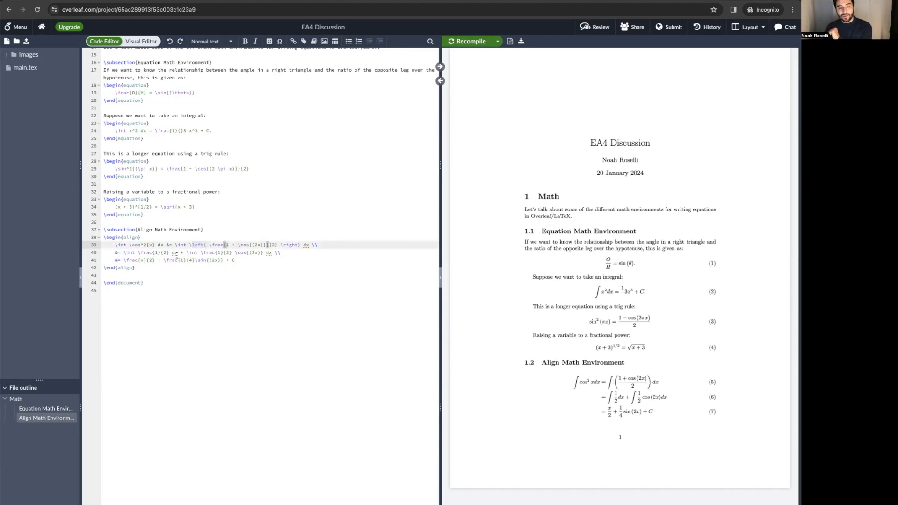
left_click_drag(169, 244, 166, 244)
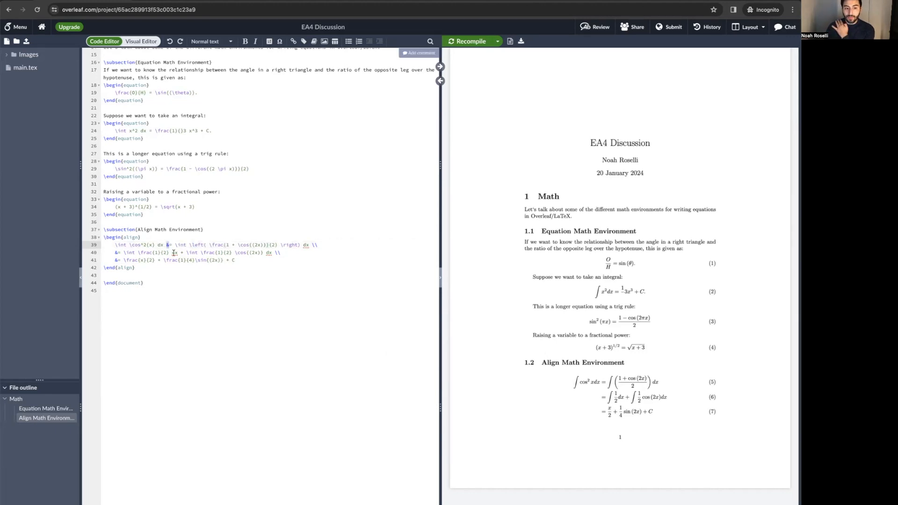
left_click(169, 244)
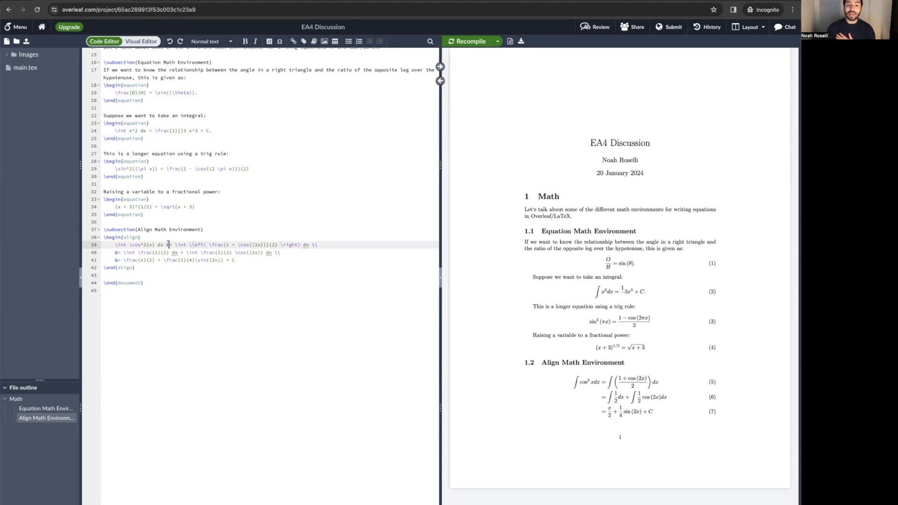
left_click_drag(169, 244, 115, 252)
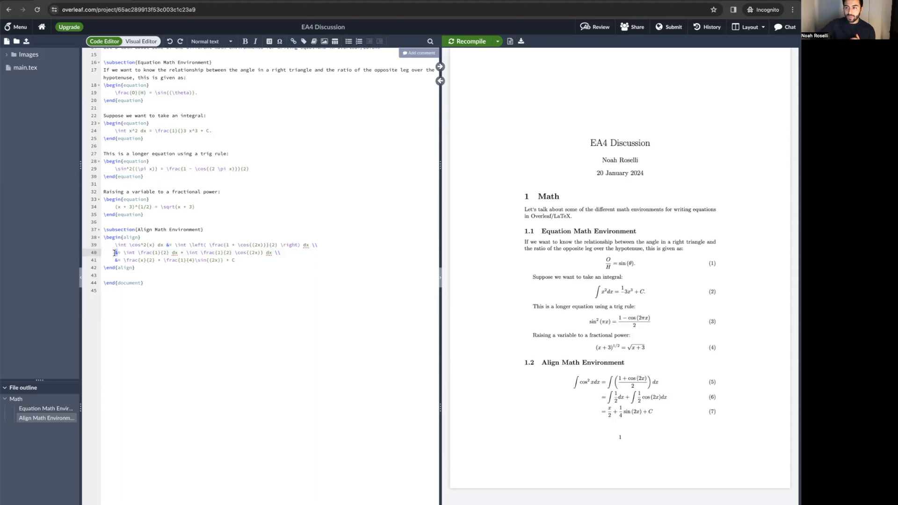
left_click(115, 252)
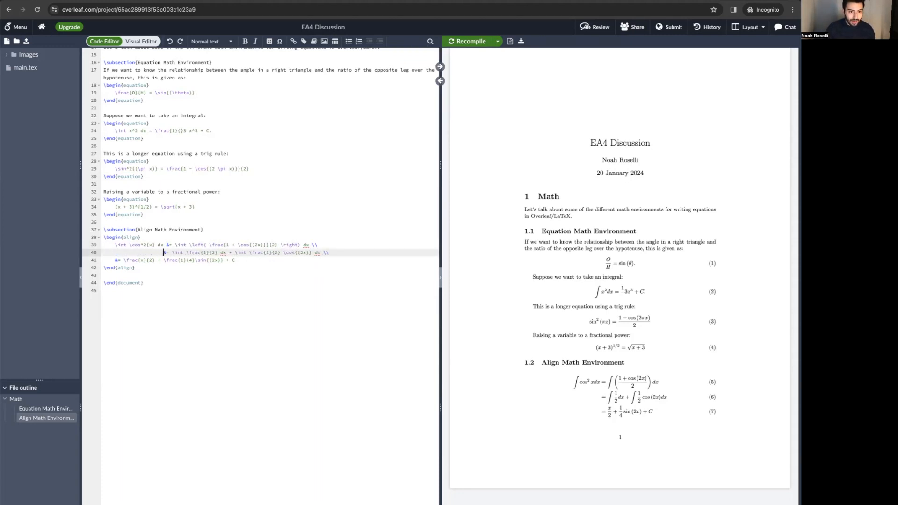
left_click(115, 260)
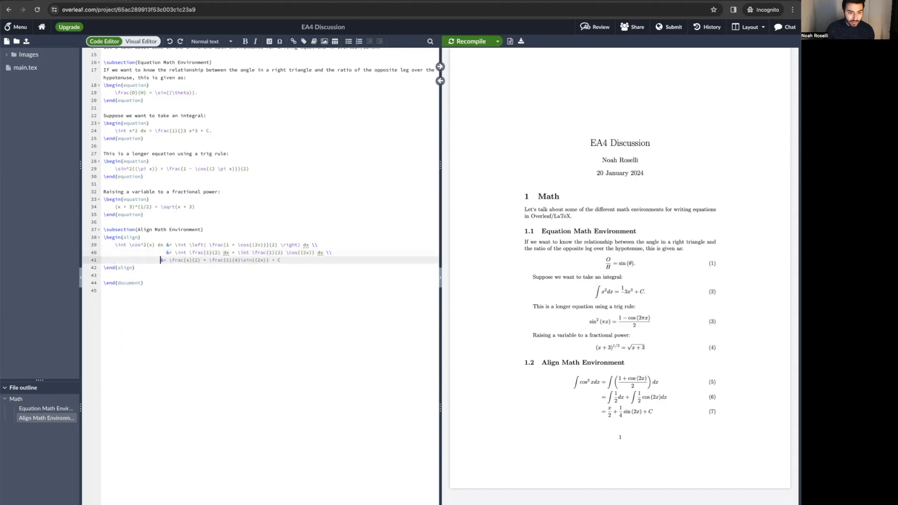
- Examine the right-hand sides of the three align lines and the & marker in each
left_click_drag(115, 244, 341, 245)
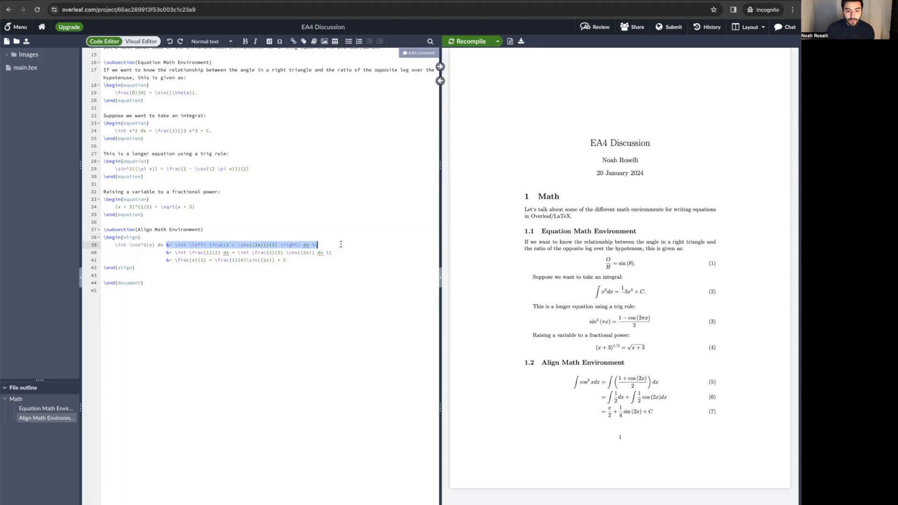
left_click_drag(167, 252, 354, 254)
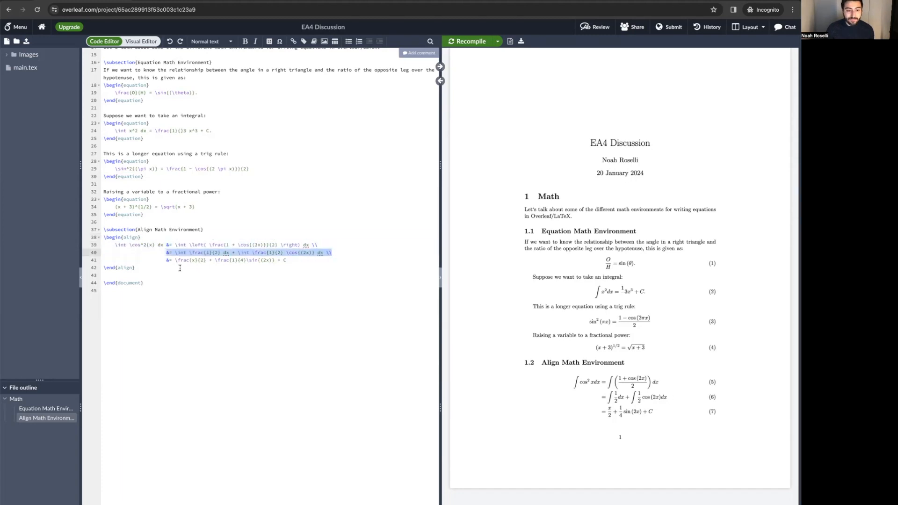
left_click_drag(167, 260, 291, 260)
left_click(166, 239)
left_click(168, 245)
left_click(168, 252)
left_click(168, 260)
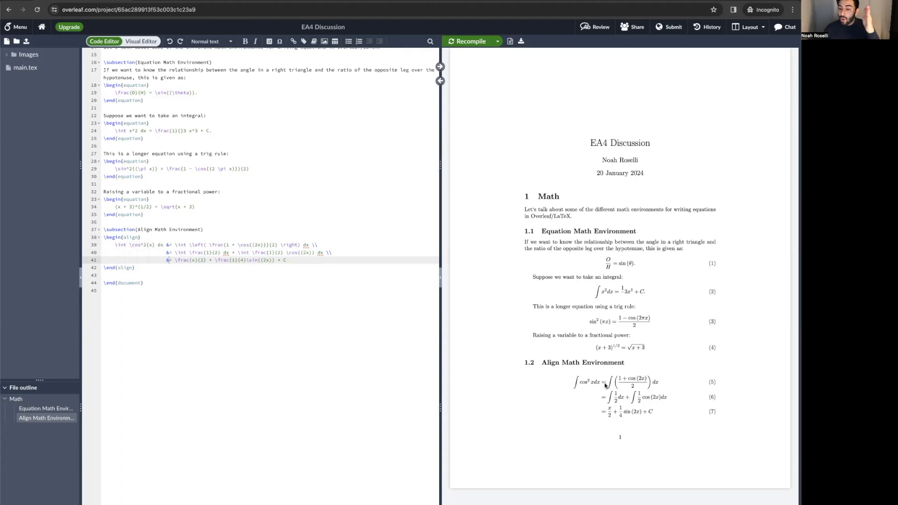
- Move the & marker in the first align line from before the equals sign to before \left( and recompile
key("Up")
key("Up")
key("BackSpace")
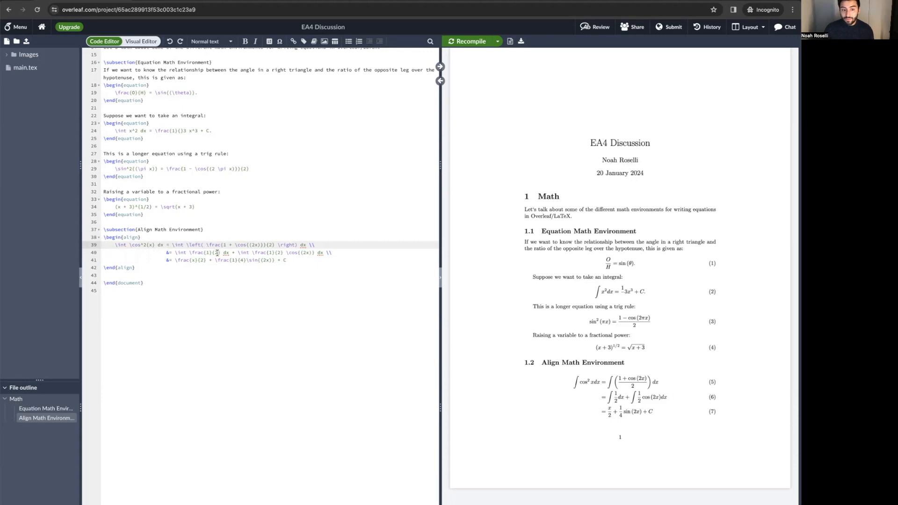
left_click(187, 245)
type("&")
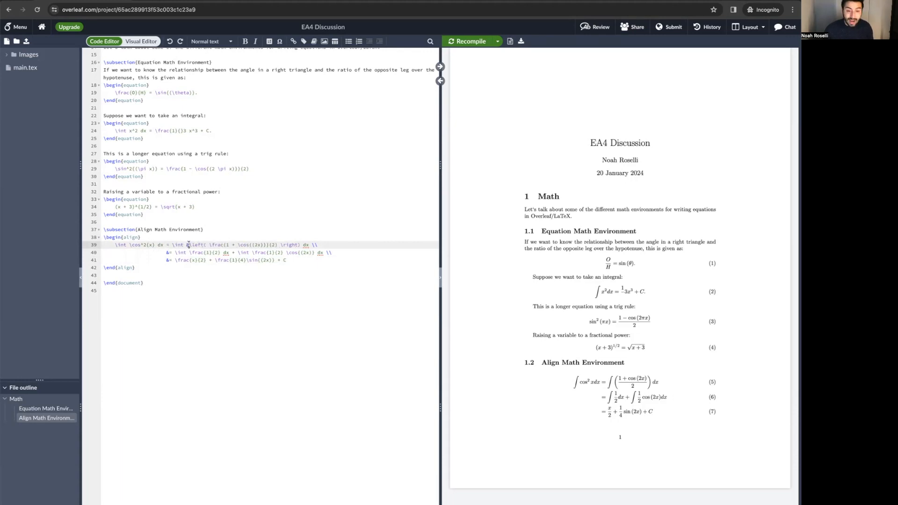
key("ctrl+s")
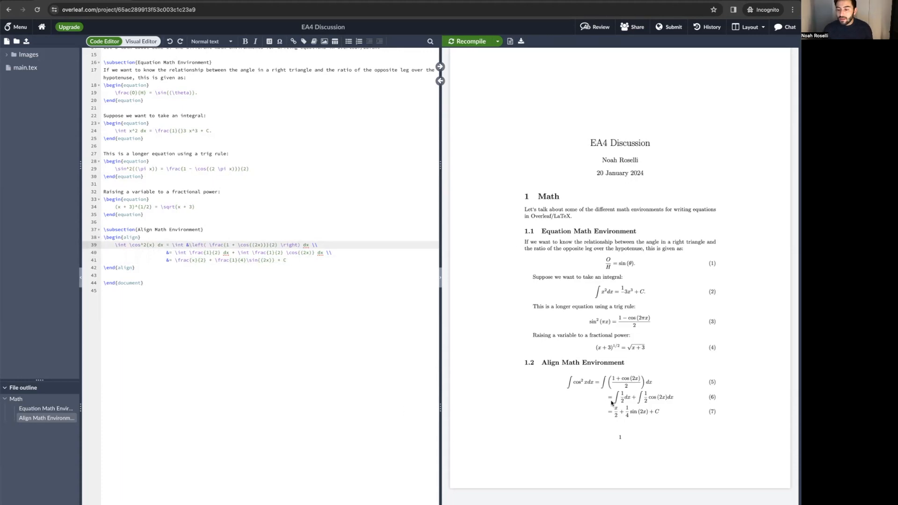
- Indent the second and third align lines further so their & markers sit under the one before \left(
left_click(166, 253)
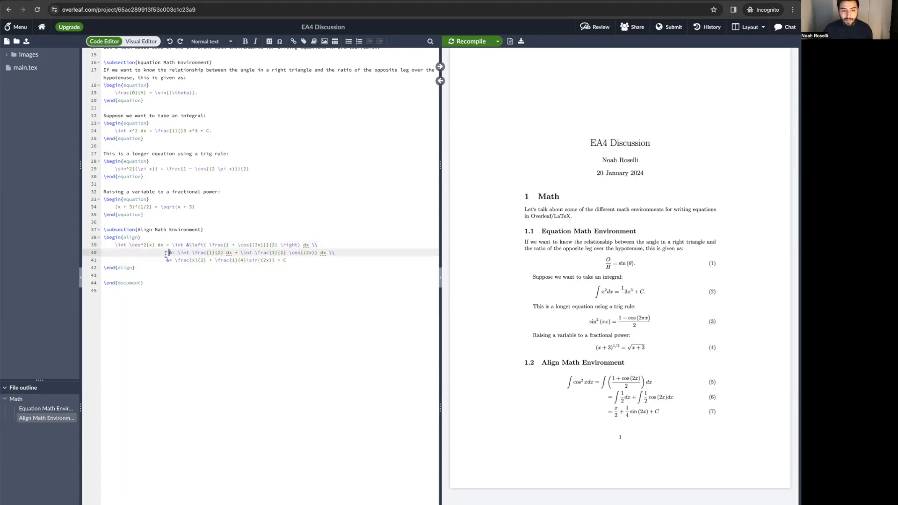
left_click(166, 260)
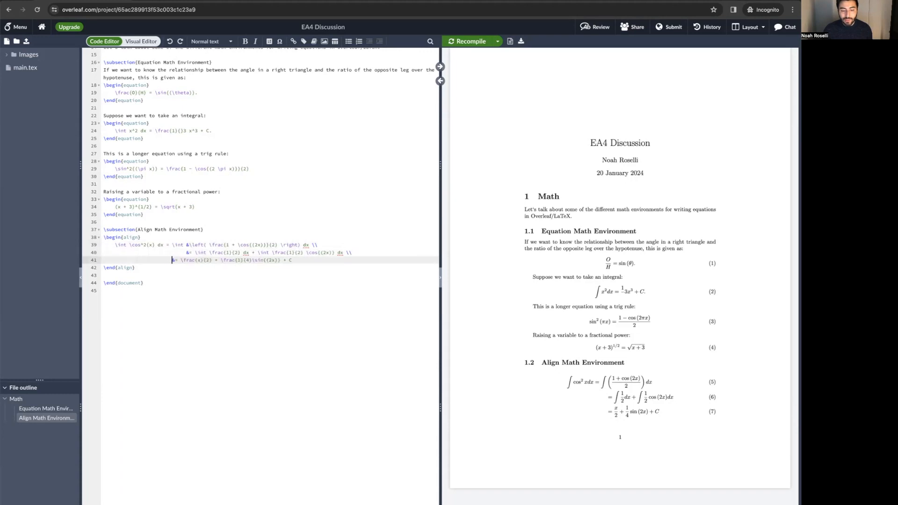
key("BackSpace")
key("BackSpace")
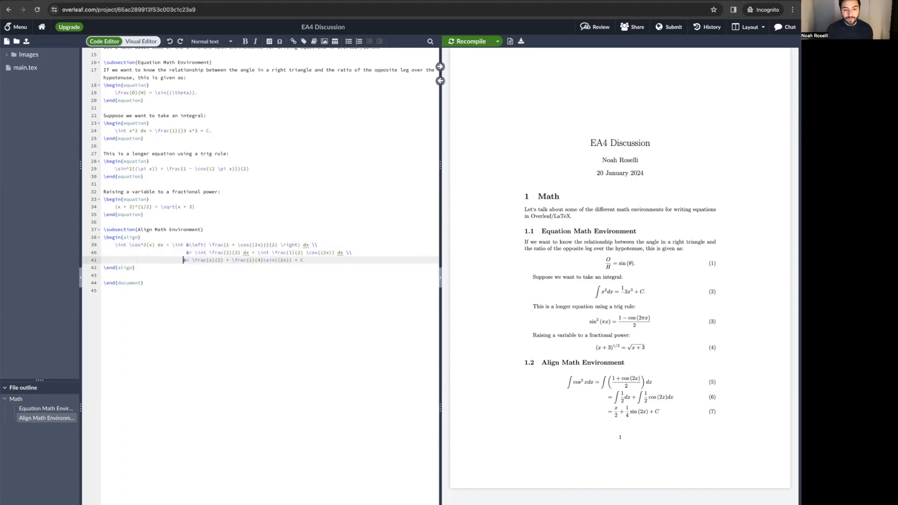
- Move the first align line's & marker from before \left( back to before the equals sign
left_click(190, 245)
key("BackSpace")
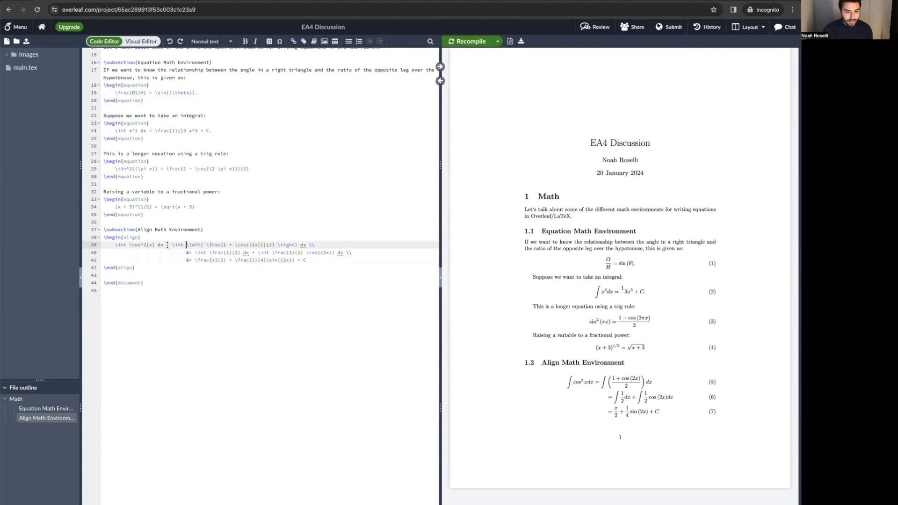
left_click(167, 245)
type("&")
- Remove the extra spaces before &= on the second and third align lines so they line up with the first line's marker
left_click(185, 253)
key("BackSpace")
key("BackSpace")
key("BackSpace")
key("BackSpace")
key("BackSpace")
key("BackSpace")
key("BackSpace")
key("BackSpace")
key("BackSpace")
left_click(186, 260)
key("BackSpace")
key("BackSpace")
key("BackSpace")
key("BackSpace")
key("BackSpace")
key("BackSpace")
key("BackSpace")
key("BackSpace")
key("BackSpace")
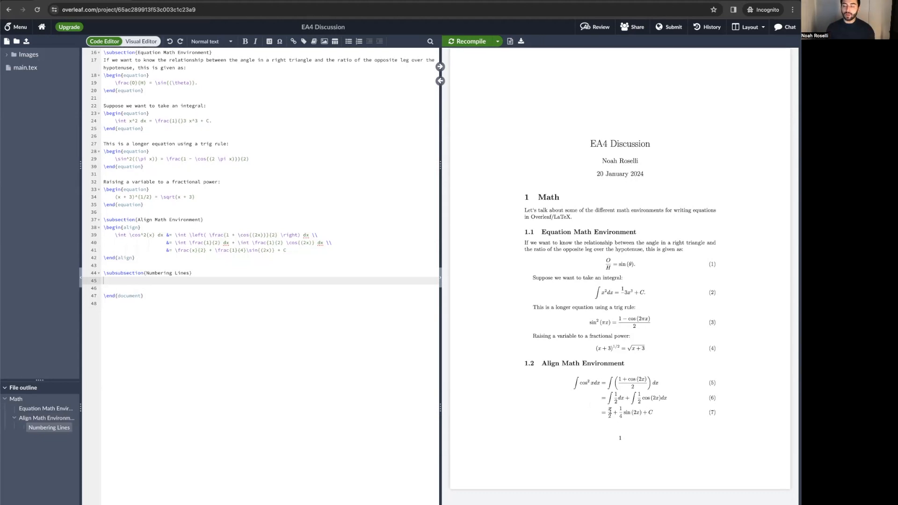
- Add \nonumber before the \\ on the first and second align lines and recompile, leaving only the last line numbered
left_click_drag(608, 410, 654, 424)
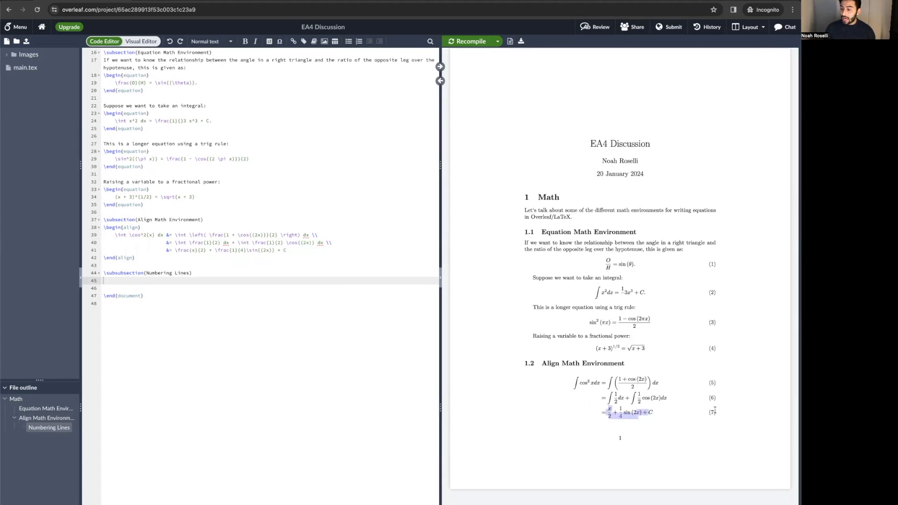
left_click_drag(709, 411, 719, 412)
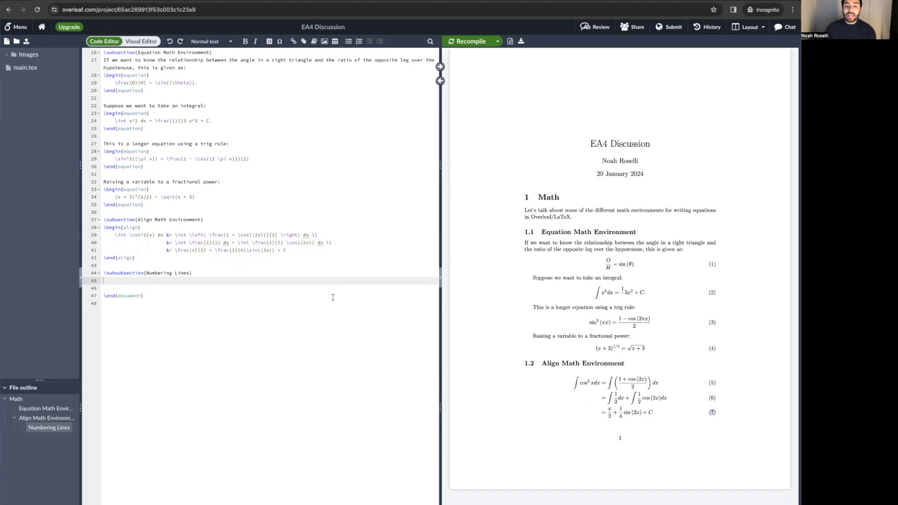
left_click(314, 235)
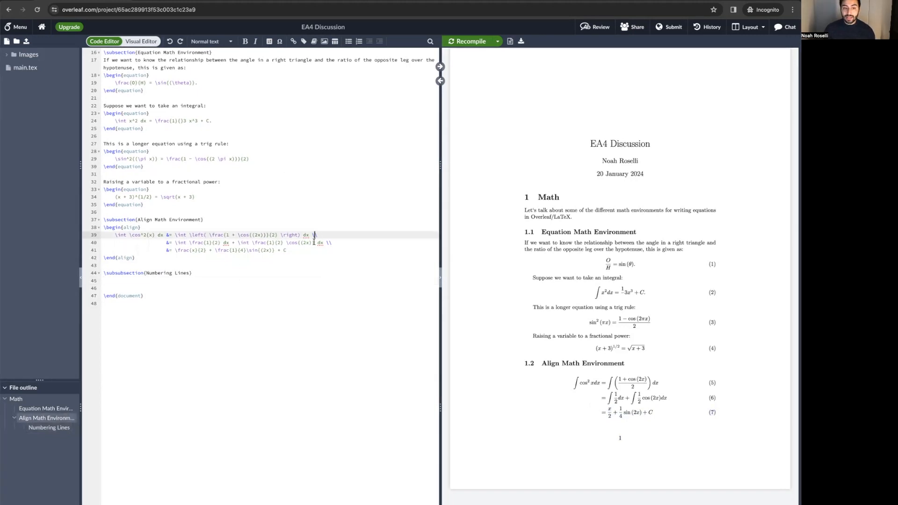
type("\\nonumber")
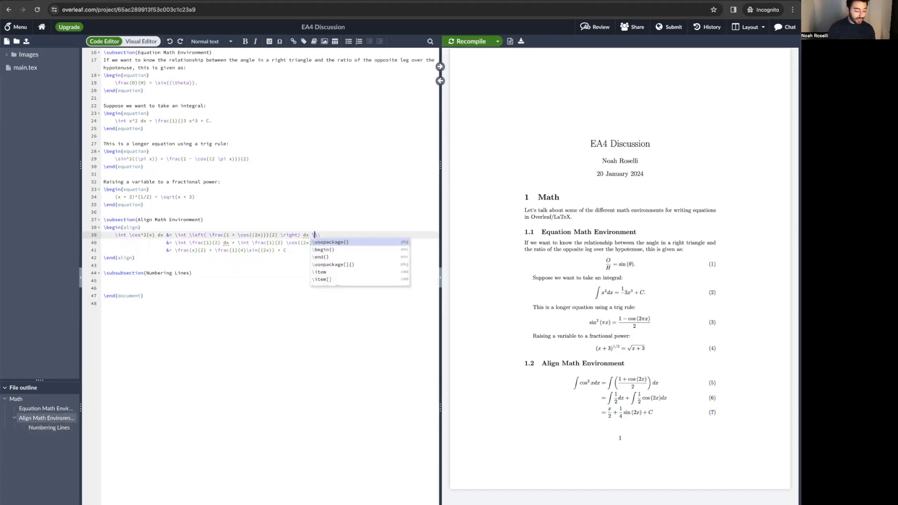
left_click(322, 243)
type("\\nonumber")
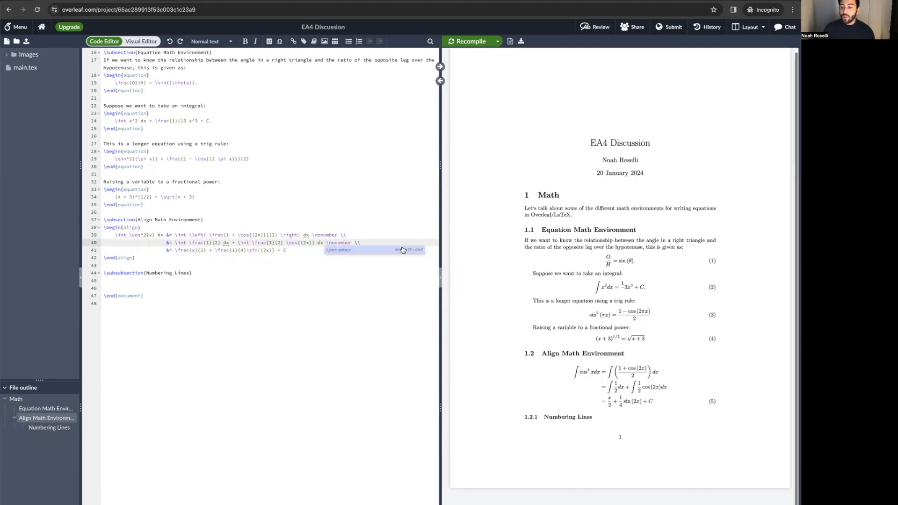
key("Escape")
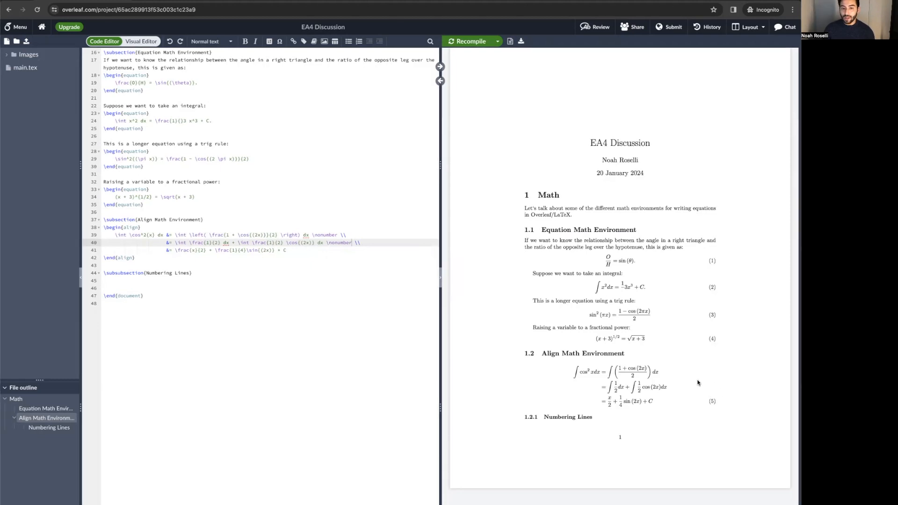
- Examine where \nonumber stands relative to the \\ line break in the first two align lines
scroll(328, 220, "down", 1)
left_click(329, 217)
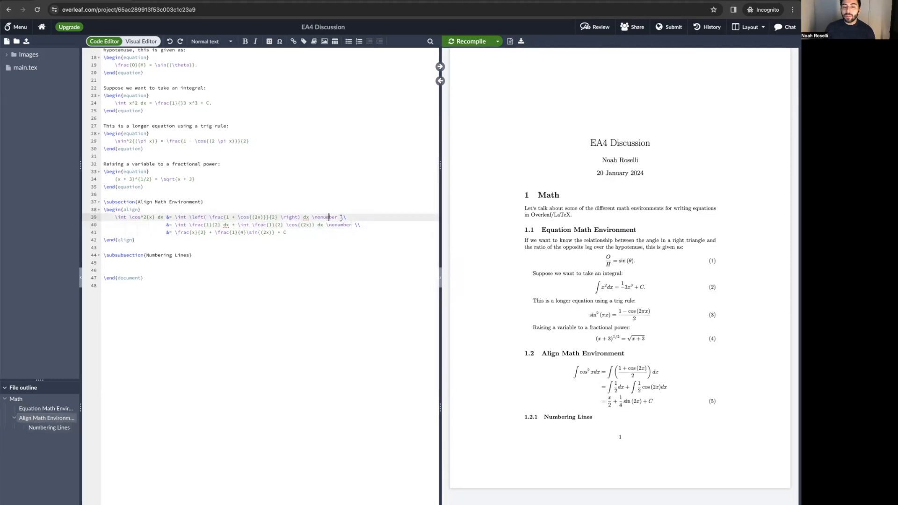
double_click(346, 217)
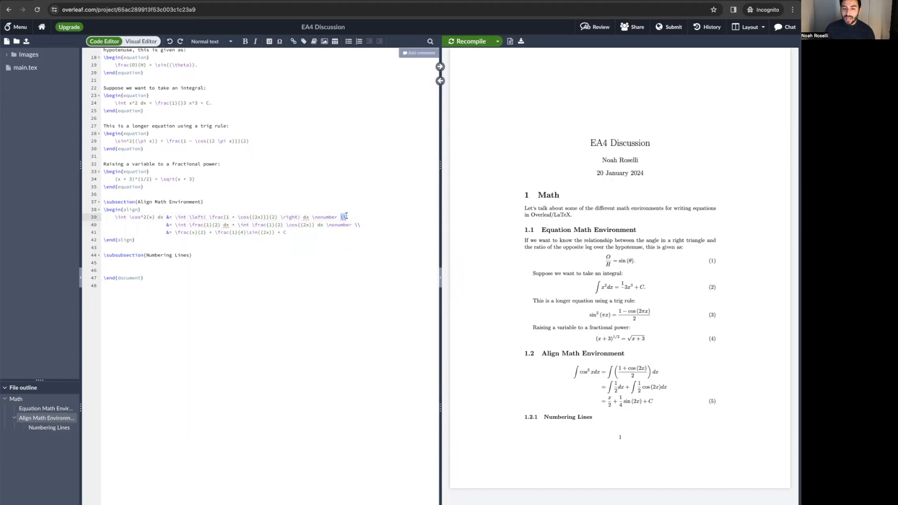
double_click(327, 217)
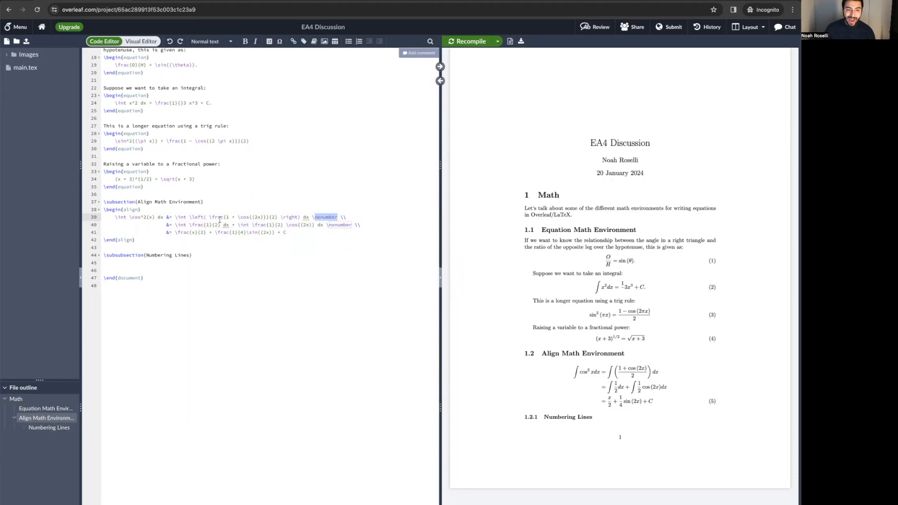
left_click_drag(117, 216, 334, 216)
left_click_drag(166, 225, 352, 225)
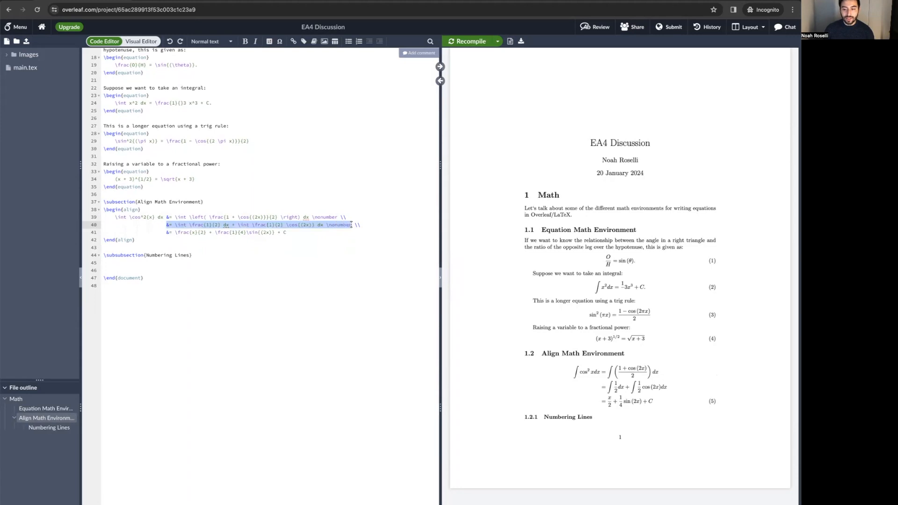
- Add \nonumber after the constant C on the last line of the align block in the Align Math Environment subsection
left_click(287, 233)
type("\\ no")
key("BackSpace")
key("BackSpace")
key("BackSpace")
type("nonumber")
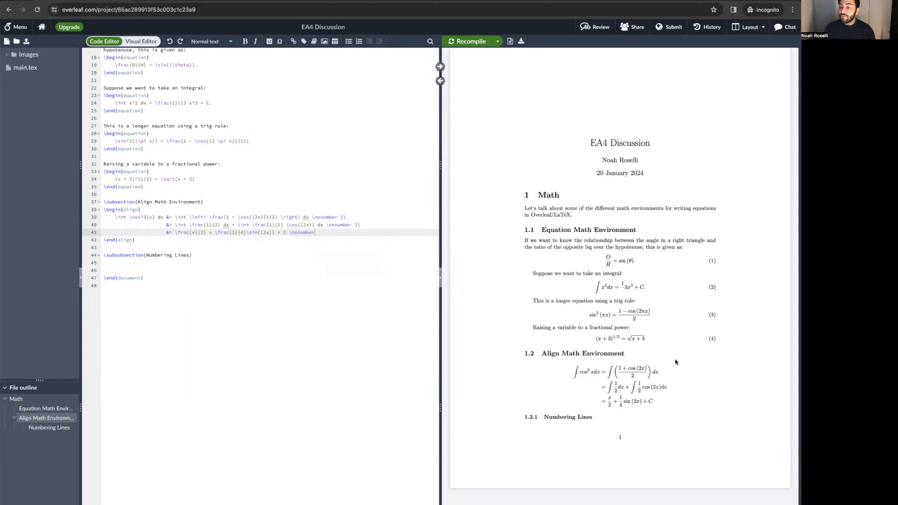
key("Escape")
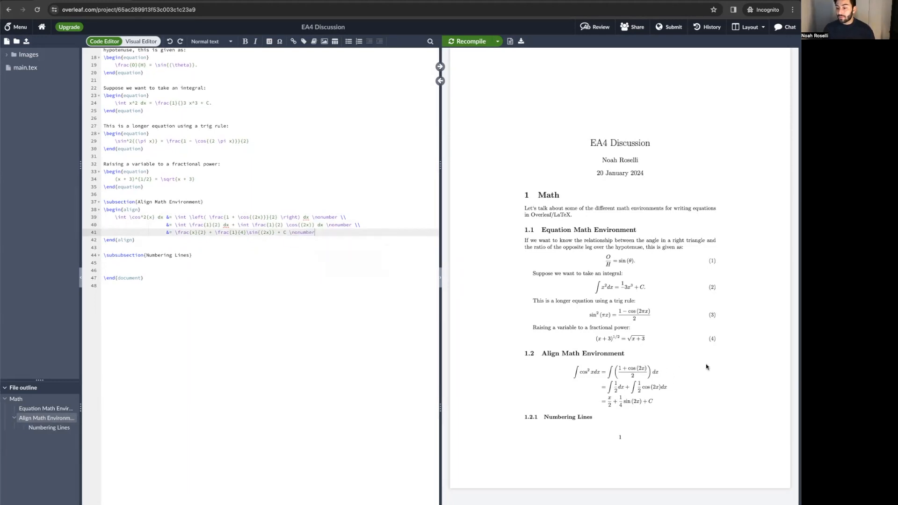
- Add \nonumber at the end of the square root equation under "Raising a variable to a fractional power"
scroll(286, 265, "up", 1)
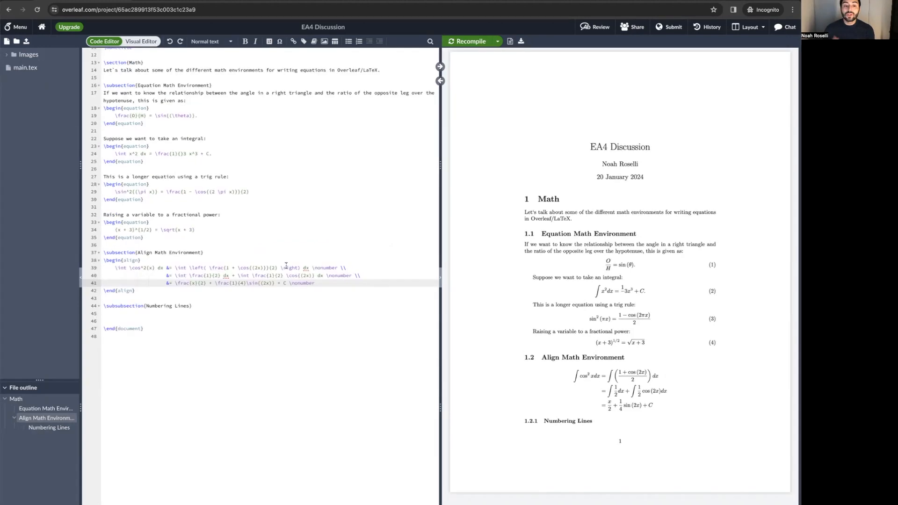
left_click(214, 229)
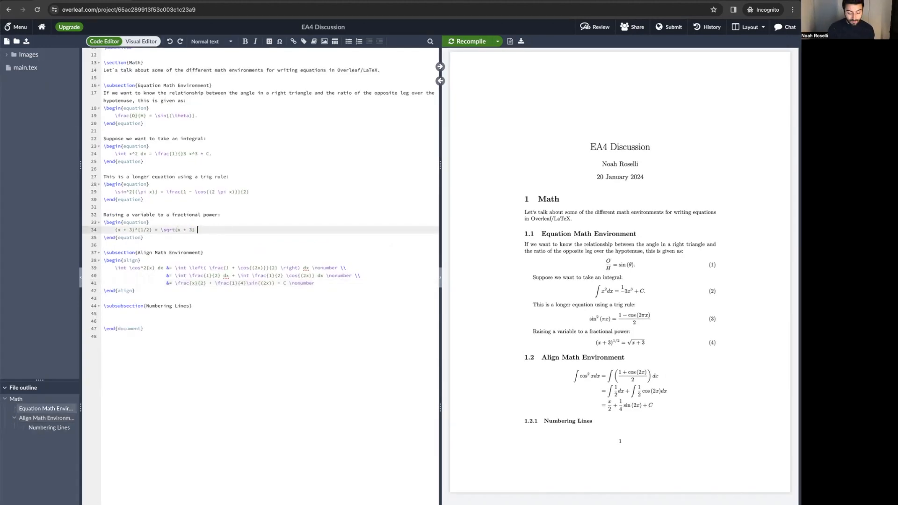
type("onumber")
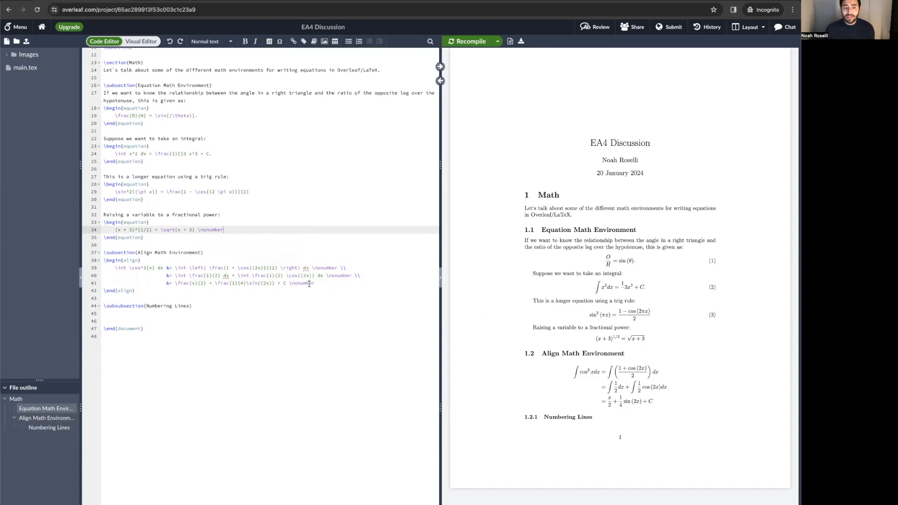
- Copy the trig rule sentence and its equation block into the Numbering Lines subsubsection and recompile the document
left_click(206, 313)
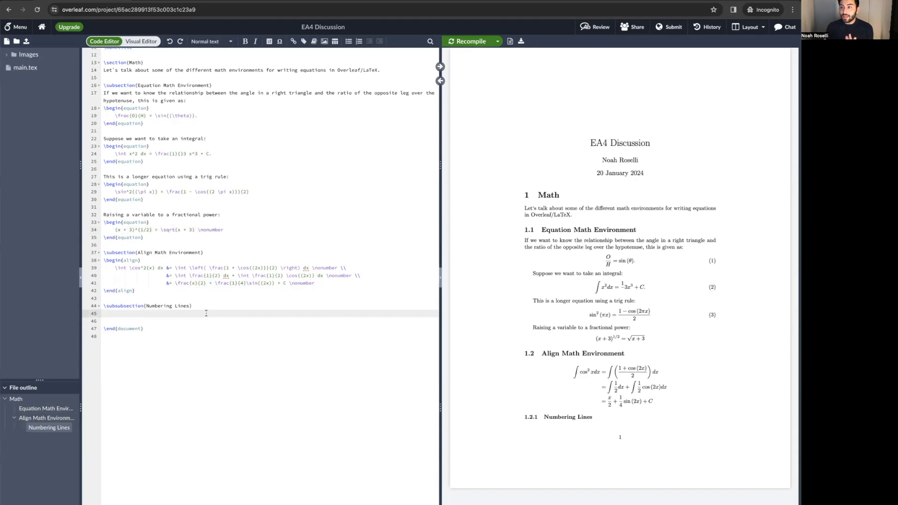
left_click(148, 201)
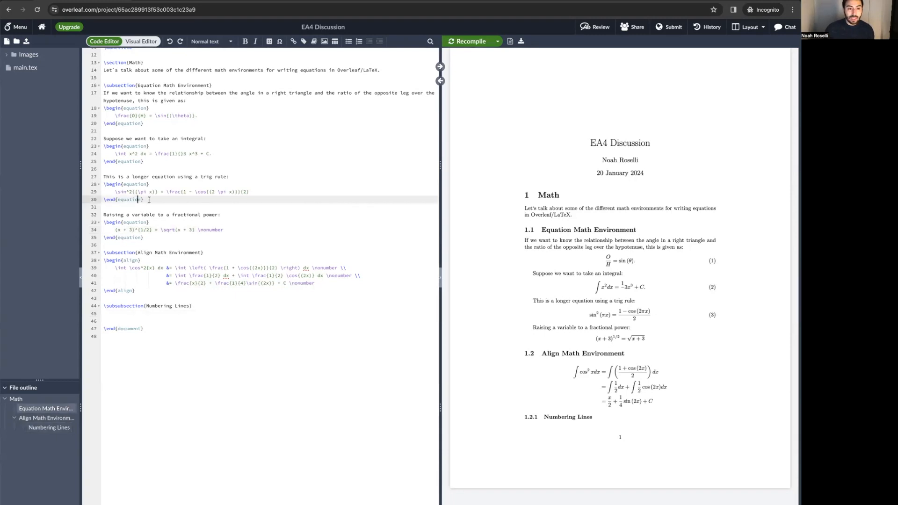
left_click_drag(147, 201, 95, 184)
left_click(104, 314)
type("This is a longer equation using a trig rule: \\begin{equation}     \\sin^2{(\\pi x)} = \\frac{1 - \\cos{(2 \\pi x)}}{2} \\end{equation}")
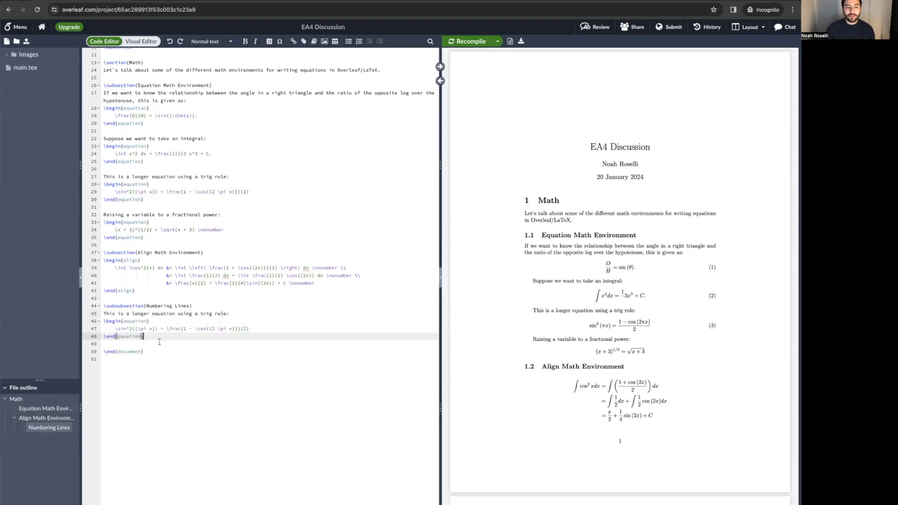
left_click_drag(143, 336, 104, 315)
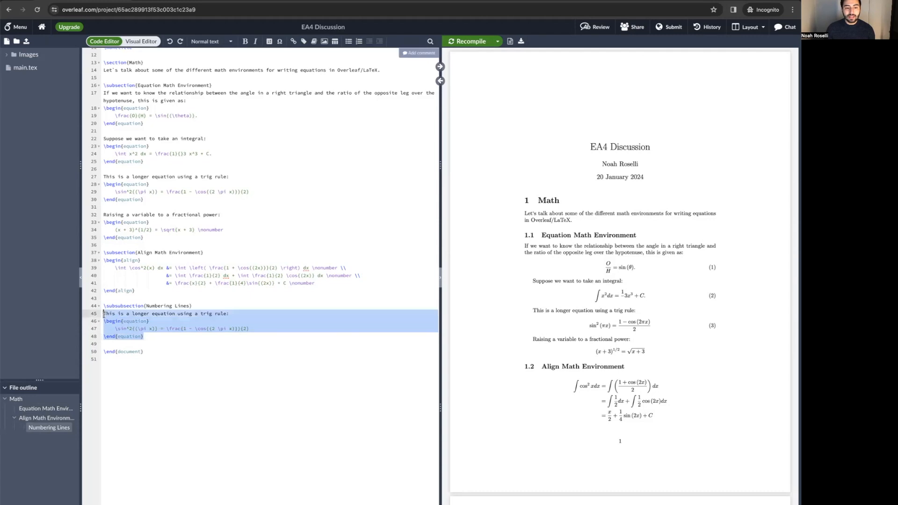
left_click(164, 337)
key("ctrl+s")
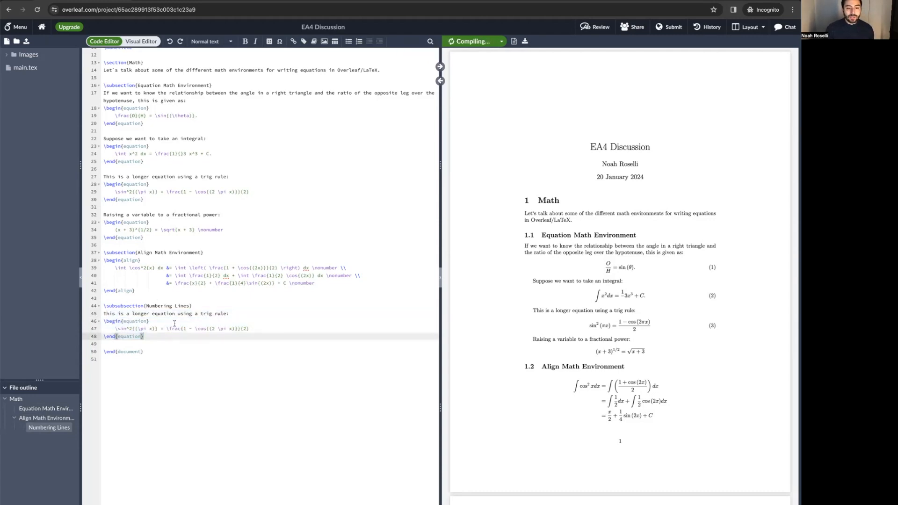
scroll(579, 316, "down", 6)
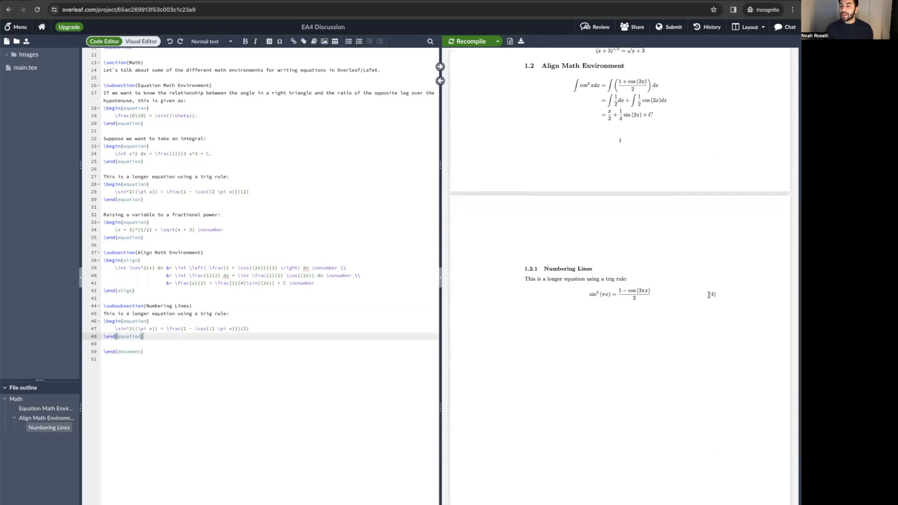
- Change the copied trig rule equation's begin and end tags to equation* and recompile the document
left_click(147, 322)
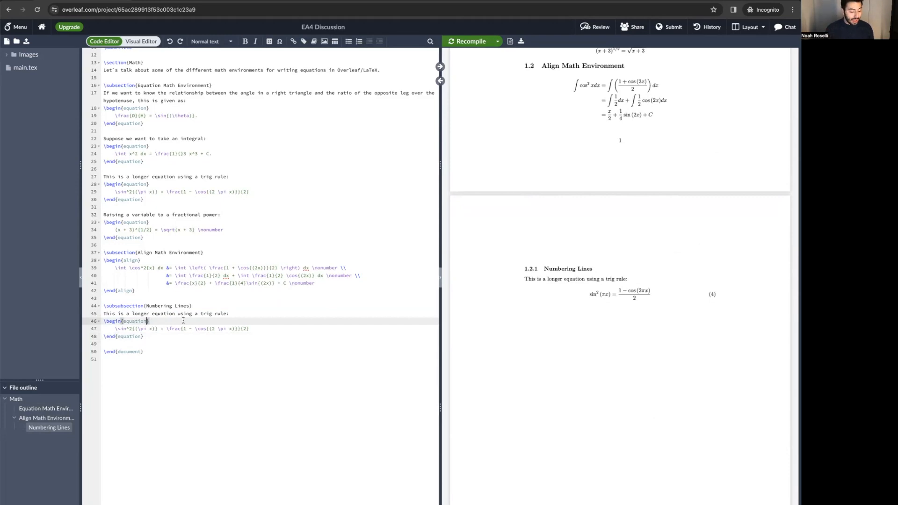
type("*")
left_click(160, 352)
left_click(187, 337)
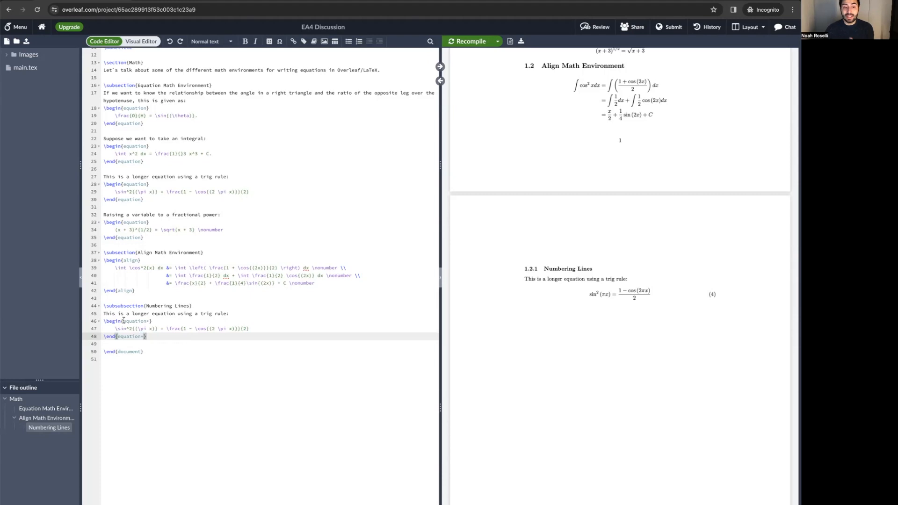
key("ctrl+s")
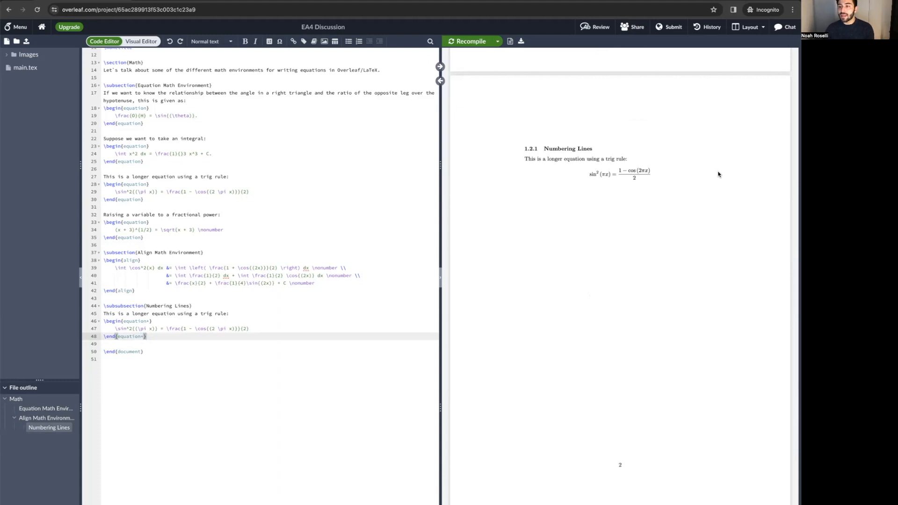
left_click(275, 330)
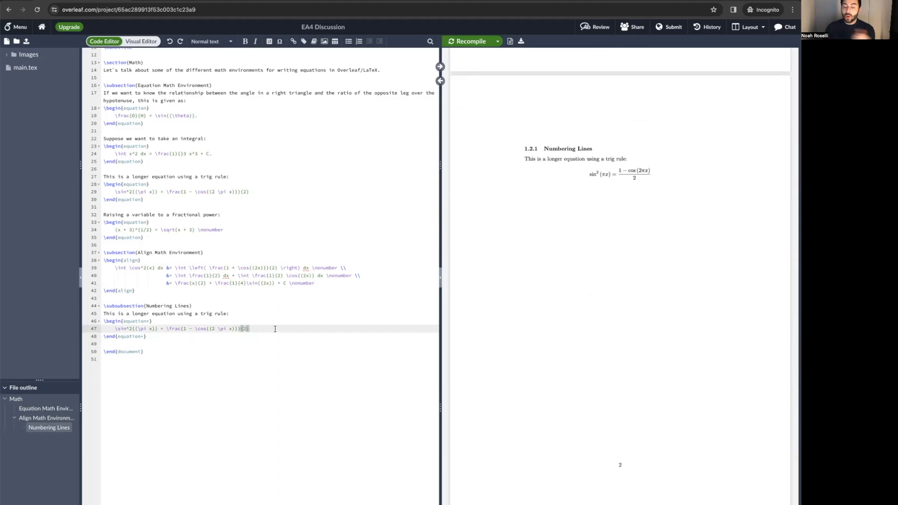
- Copy the cosine-squared integral's align block to below the equation* block in Numbering Lines, separated by a blank line
left_click_drag(146, 321, 96, 303)
scroll(201, 328, "up", 2)
scroll(175, 312, "down", 3)
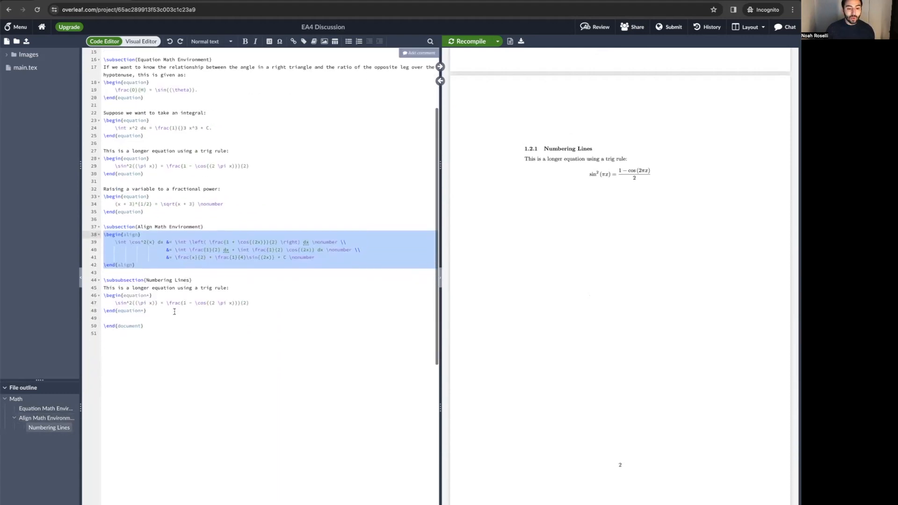
left_click(175, 312)
key("Return")
key("Return")
type("\\begin{align}     \\int \\cos^2{x} dx &= \\int \\left( \\frac{1 + \\cos{(2x)}}{2} \\right) dx \\nonumber \\\\                       &= \\int \\frac{1}{2} dx + \\int \\frac{1}{2} \\cos{(2x)} dx \\nonumber \\\\                       &= \\frac{x}{2} + \\frac{1}{4}\\sin{(2x)} + C \\nonumber \\end{align}")
- Remove \nonumber from all three lines of the copied align block and recompile the document
left_click(324, 338)
double_click(324, 339)
key("BackSpace")
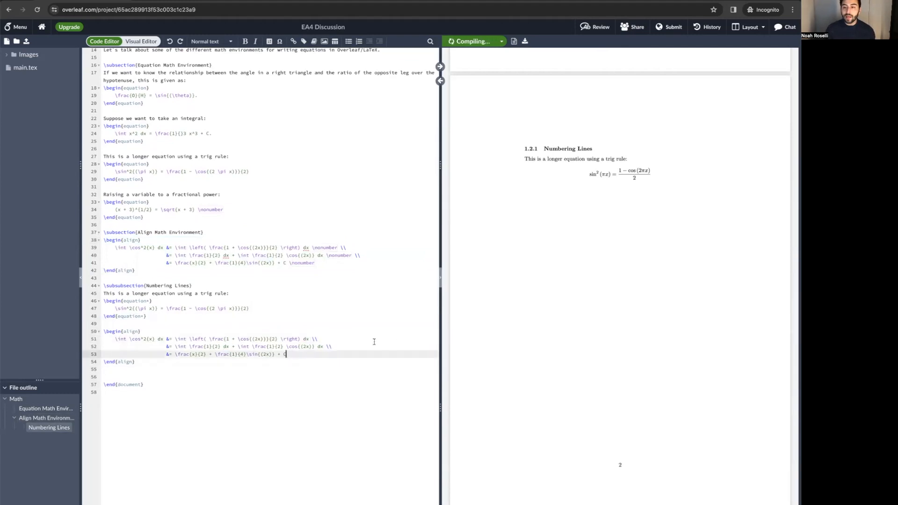
scroll(397, 363, "up", 1)
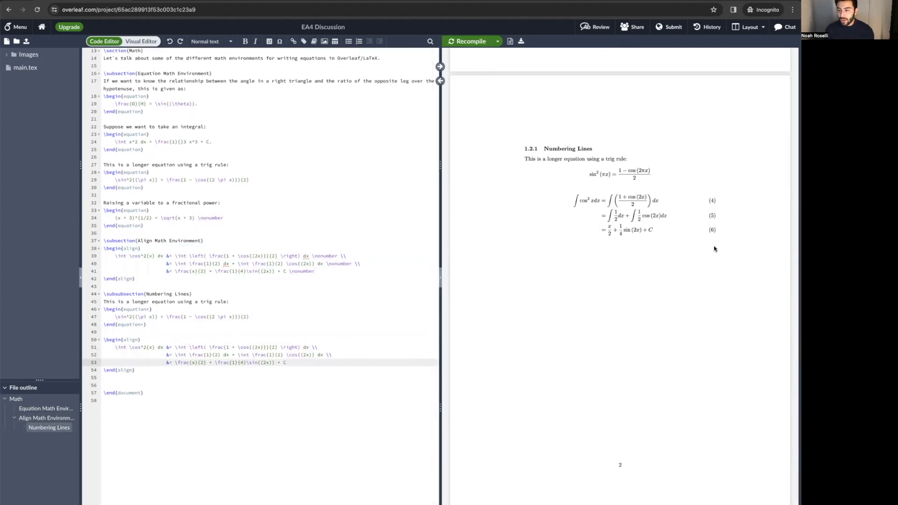
- Change the copied align block's begin and end tags to align* and recompile the document
left_click(137, 338)
type("*")
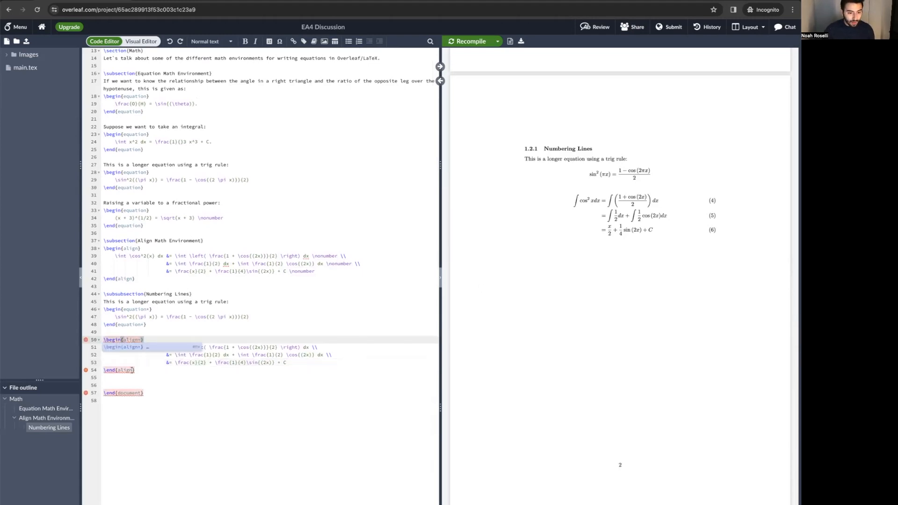
left_click(135, 369)
type("*")
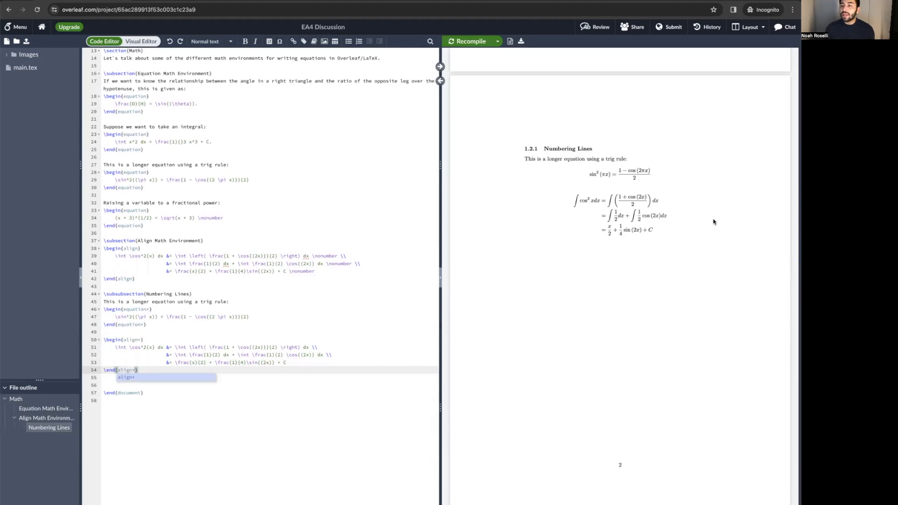
- Delete \nonumber from the last line of the original align block, recompile, and check that line's numbering in the preview
scroll(724, 178, "up", 3)
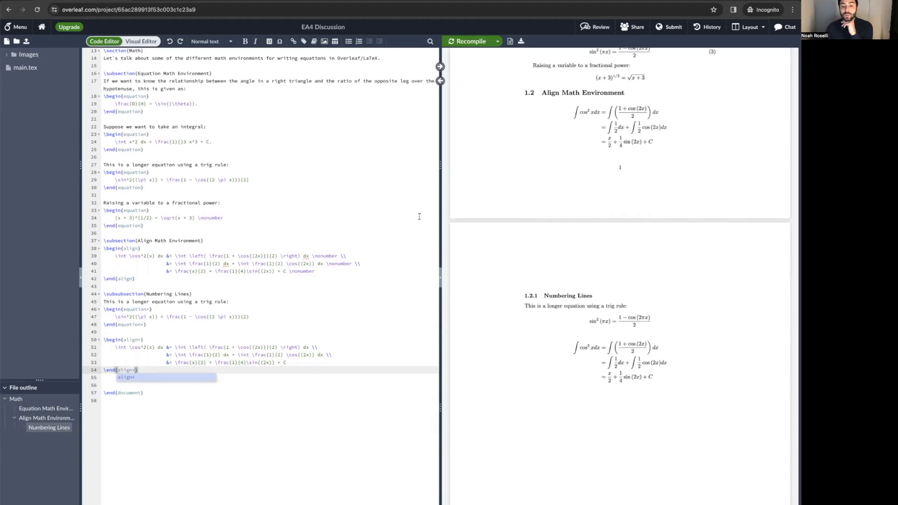
double_click(301, 273)
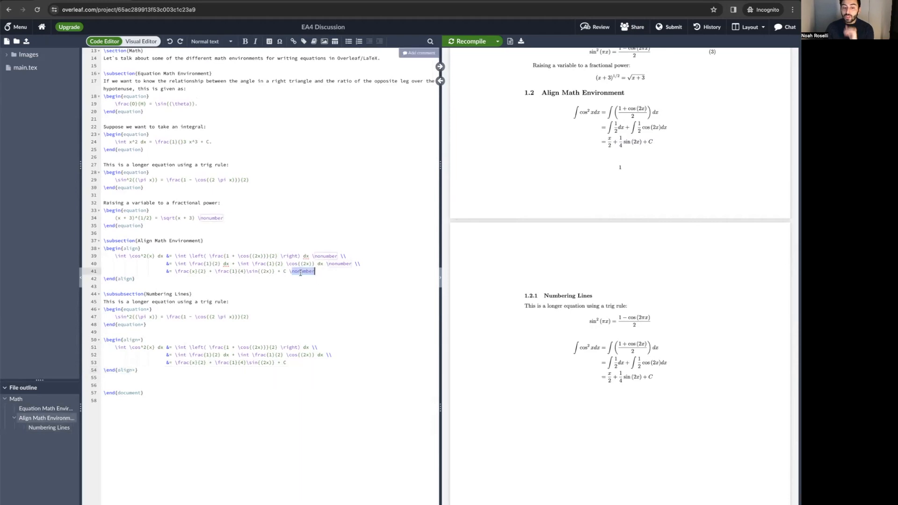
key("BackSpace")
key("BackSpace")
key("ctrl+s")
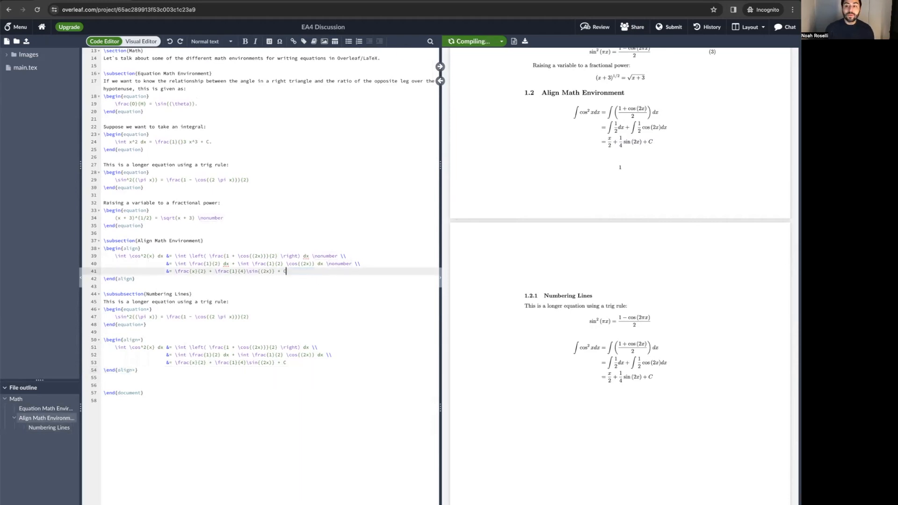
scroll(602, 237, "up", 2)
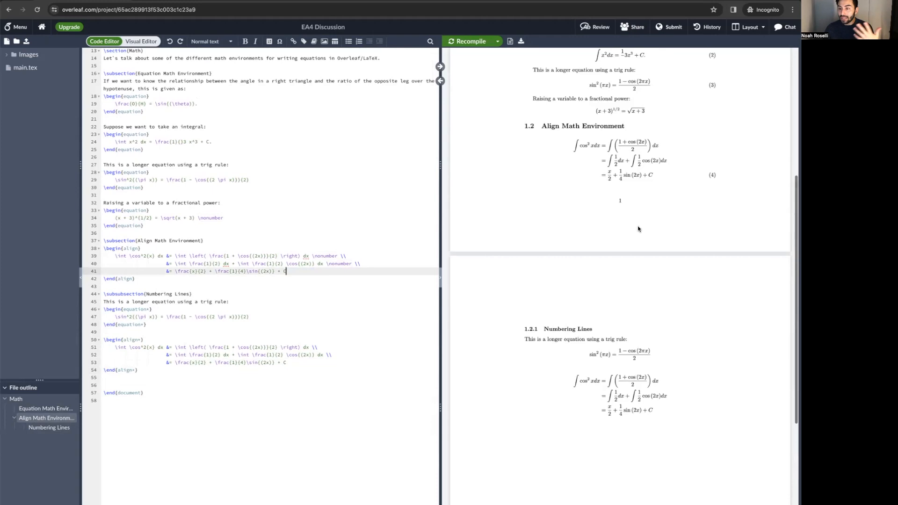
left_click_drag(601, 175, 654, 176)
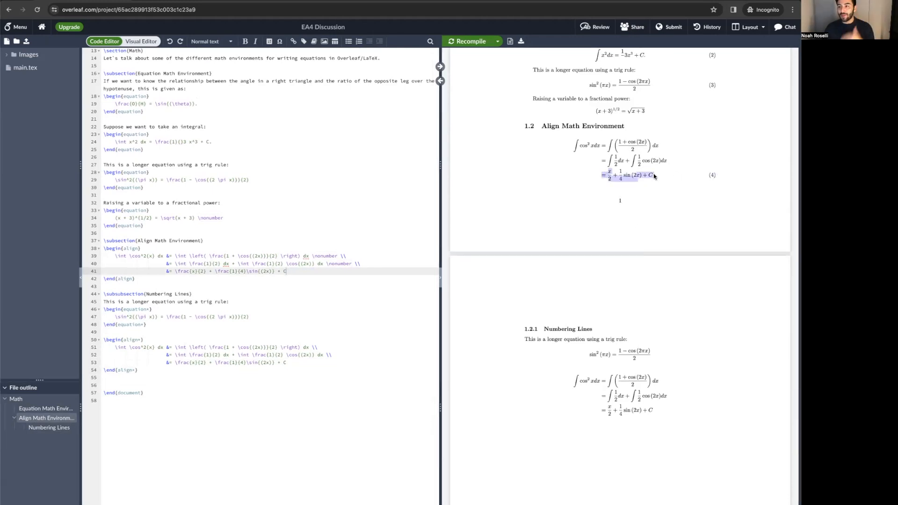
left_click(326, 256)
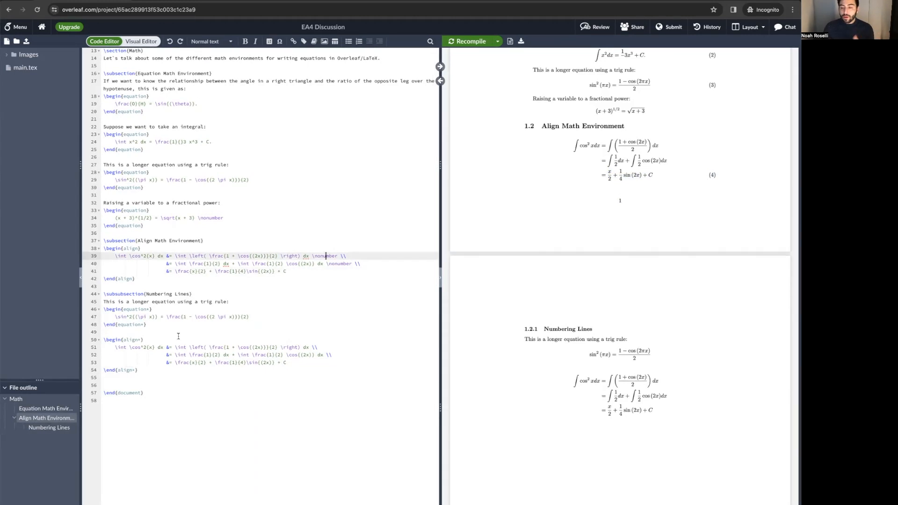
- Add "The align environment is useful if we have a lot of equations that we want to show together." above a new three-column align* block
left_click(141, 340)
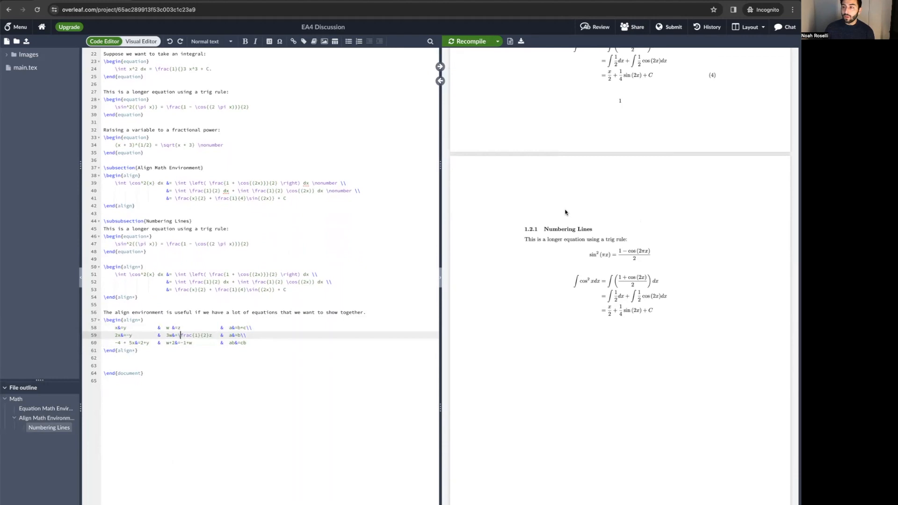
left_click(240, 343)
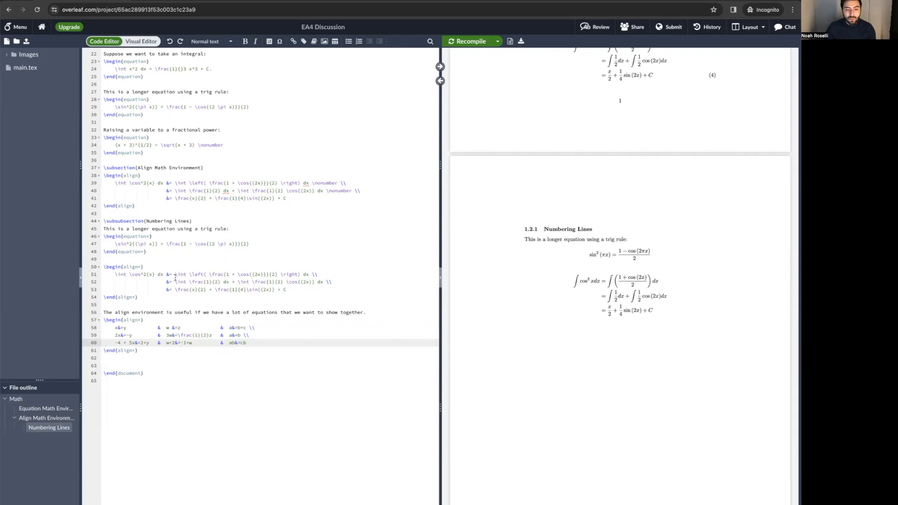
- Examine the ampersand alignment markers, column separators and line breaks in the three-column align* block, and recompile the document
left_click_drag(166, 275, 168, 282)
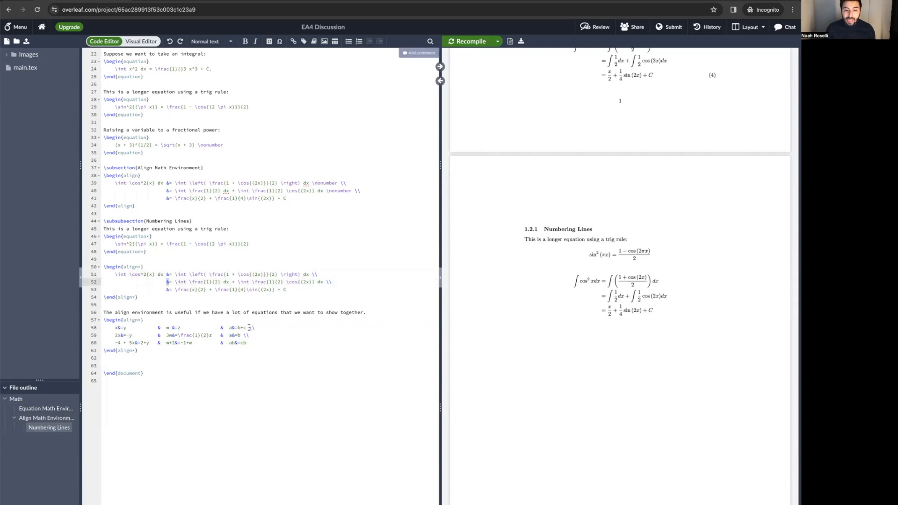
left_click_drag(244, 335, 252, 335)
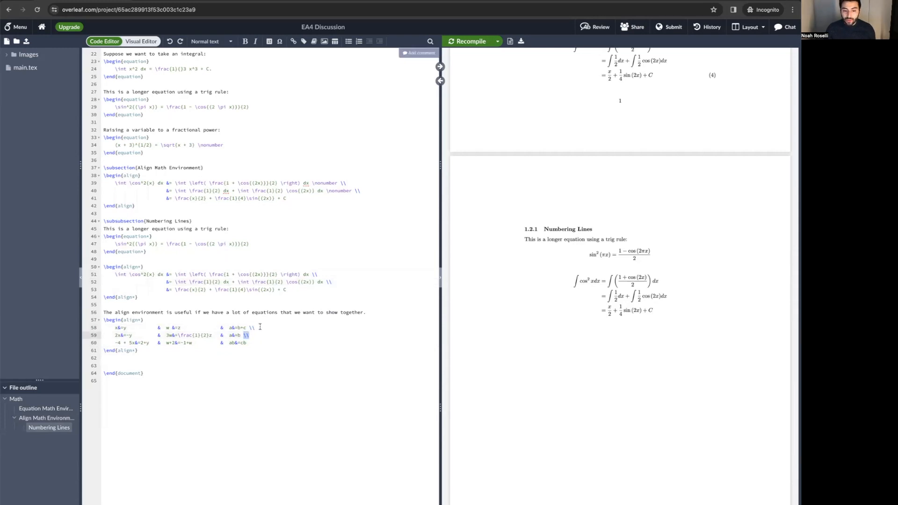
left_click(229, 312)
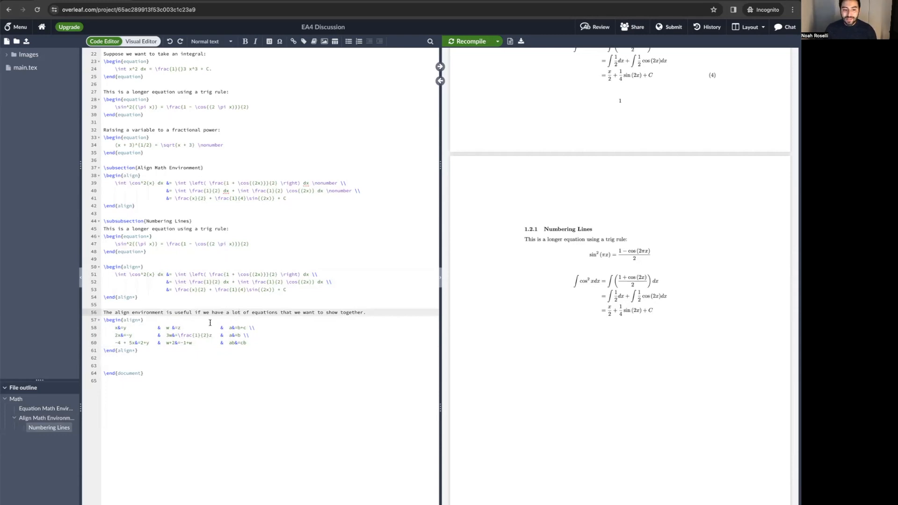
left_click(121, 328)
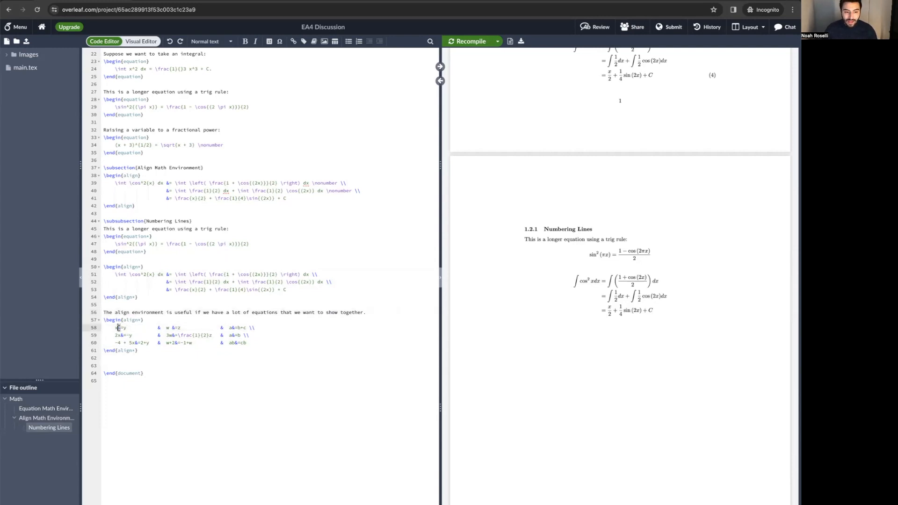
left_click_drag(160, 328, 232, 328)
left_click_drag(124, 335, 121, 335)
left_click(116, 327)
left_click(121, 335)
left_click(135, 343)
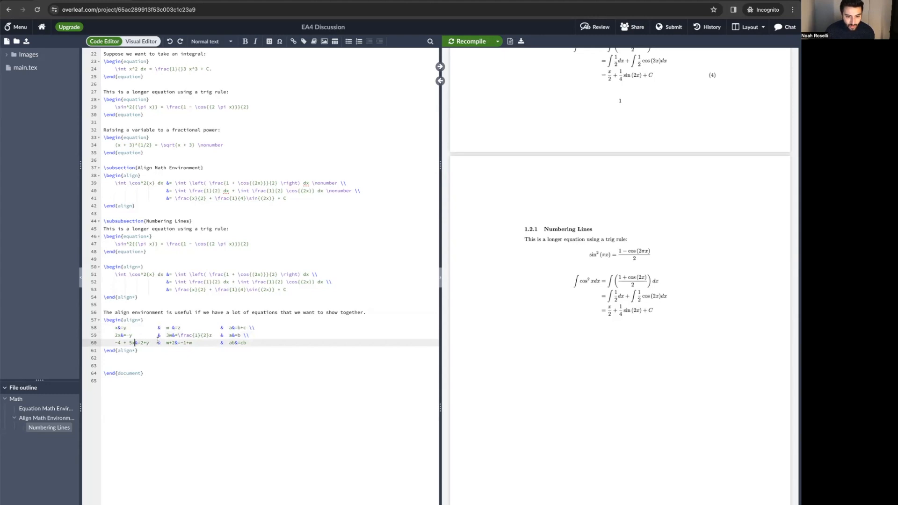
left_click(223, 343)
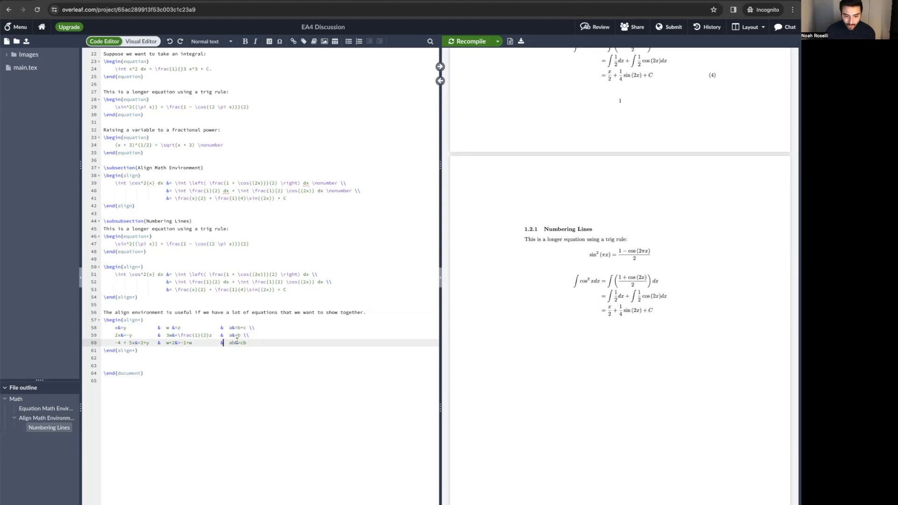
key("ctrl+Return")
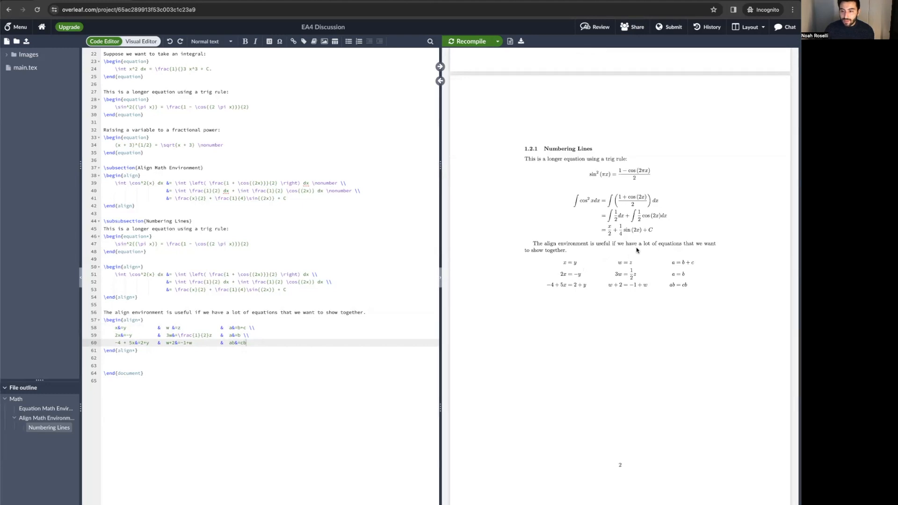
- Examine the three equation columns in the preview and the ampersand separators between them in each row of the last align* block
left_click_drag(675, 261, 682, 306)
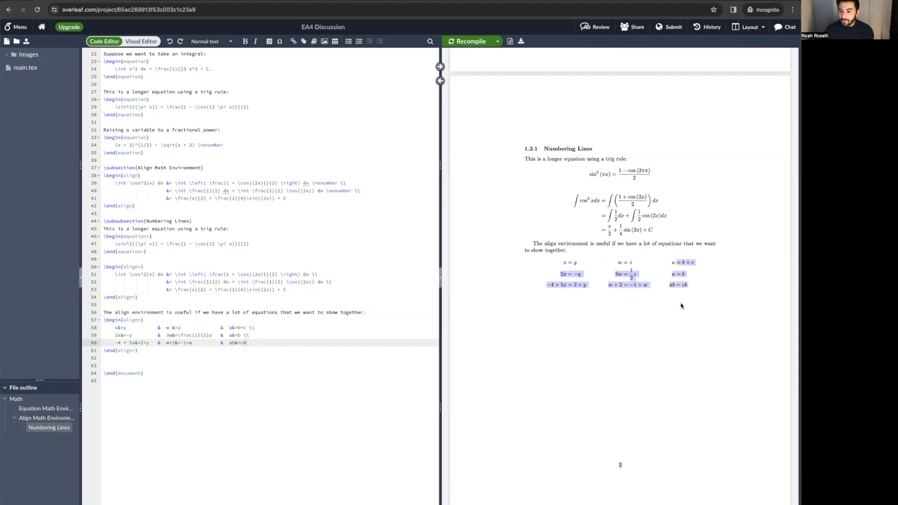
left_click(599, 265)
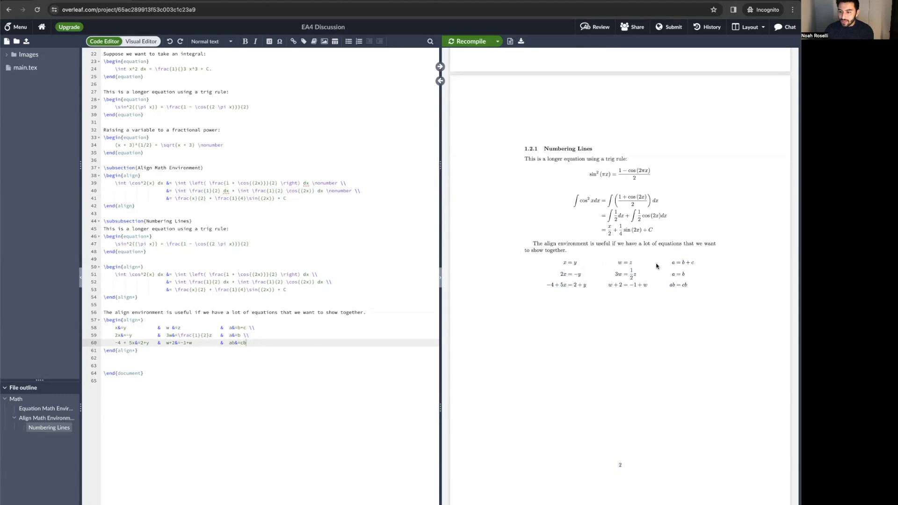
left_click(160, 328)
left_click(160, 335)
left_click(160, 343)
left_click(221, 329)
left_click(221, 336)
left_click(220, 343)
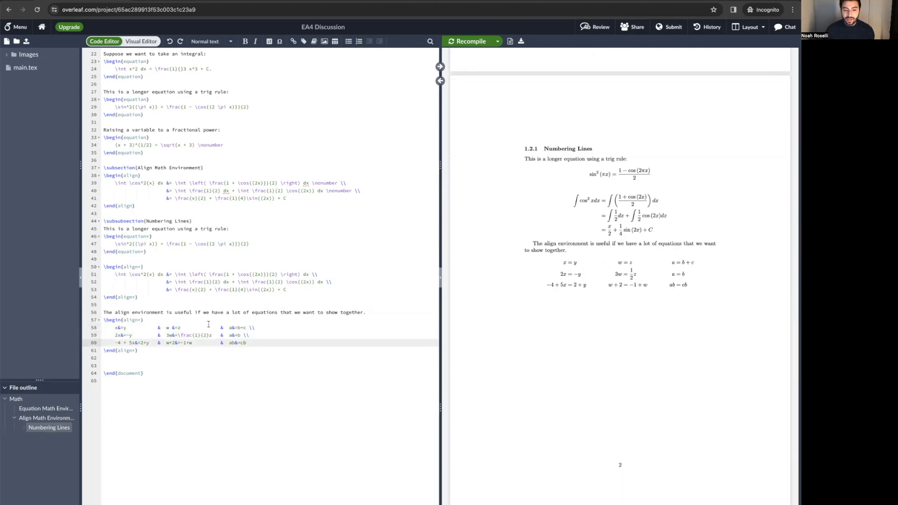
key("Down")
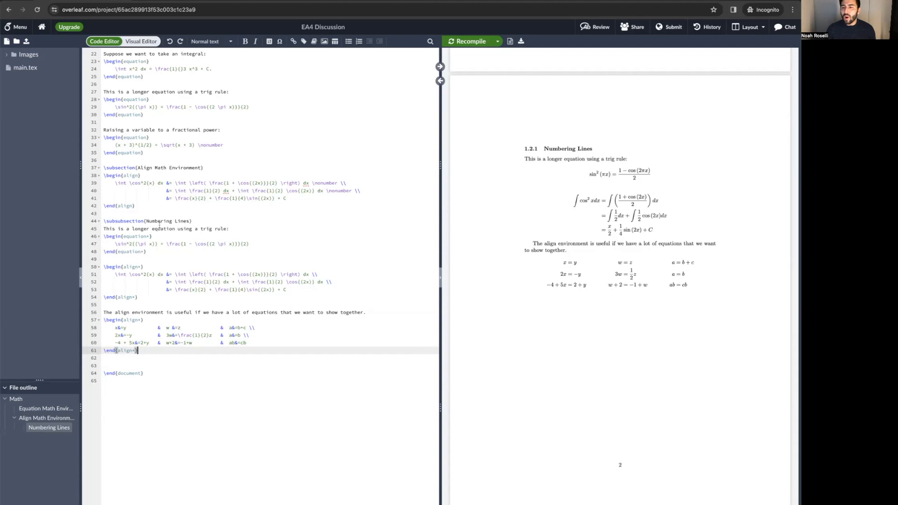
- Review the equation numbers shown across both pages of the compiled preview
scroll(546, 213, "up", 5)
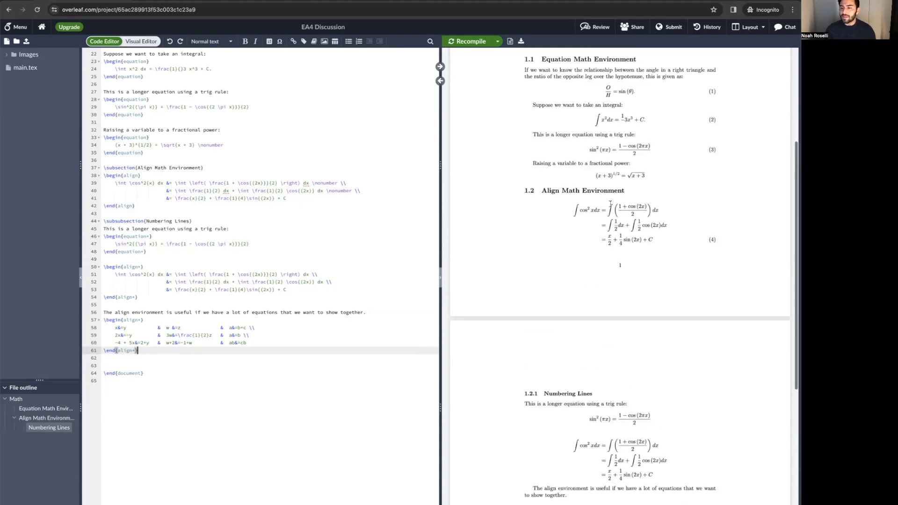
scroll(610, 204, "up", 1)
scroll(610, 204, "up", 1)
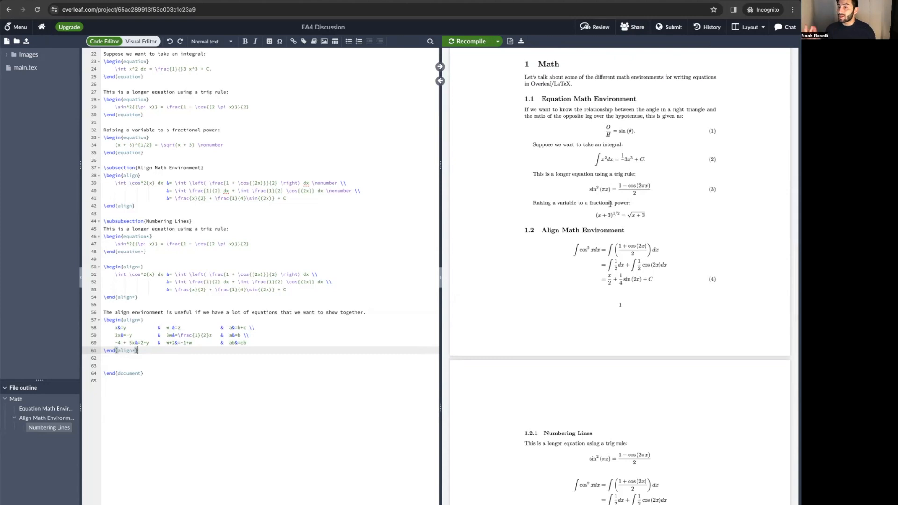
mouse_move(532, 67)
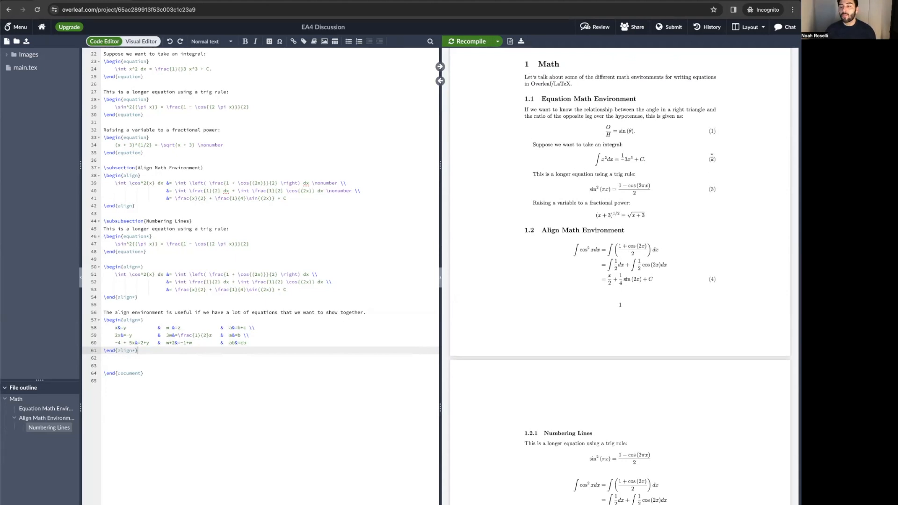
scroll(624, 297, "down", 6)
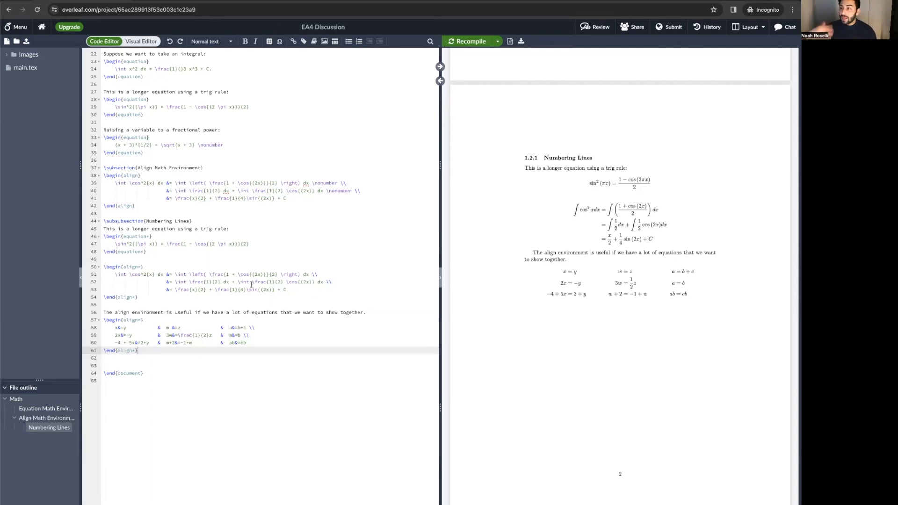
- Add \numberwithin{equation}{section} below the amsmath package line, recompile, and check the equation numbers in the preview
scroll(251, 284, "up", 5)
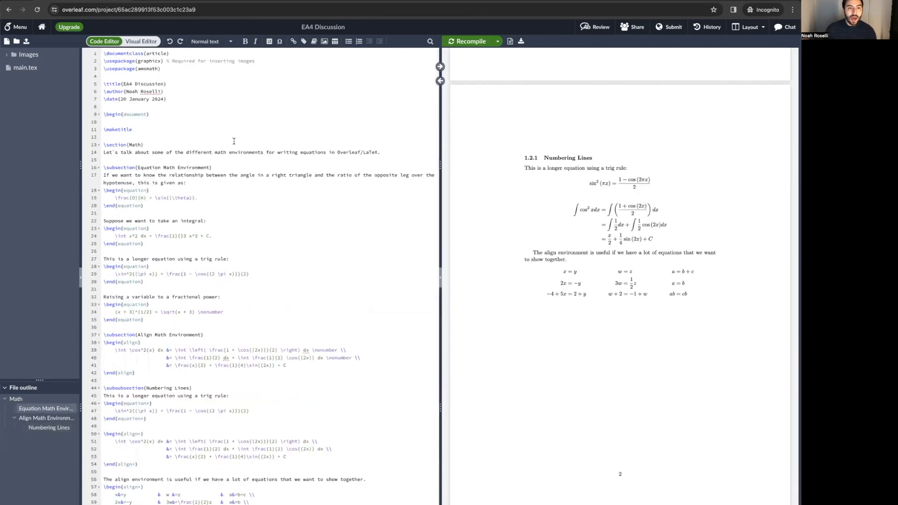
left_click(164, 68)
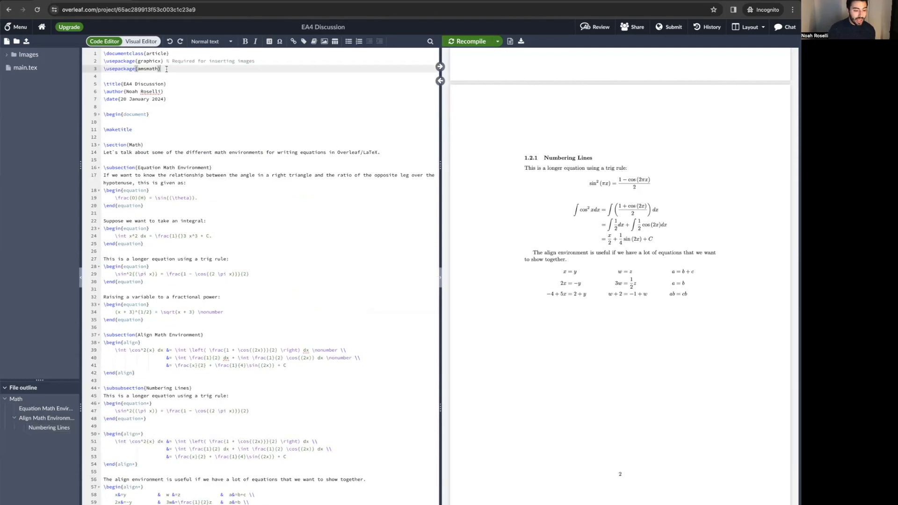
key("Return")
type("\\numberwithin")
key("Return")
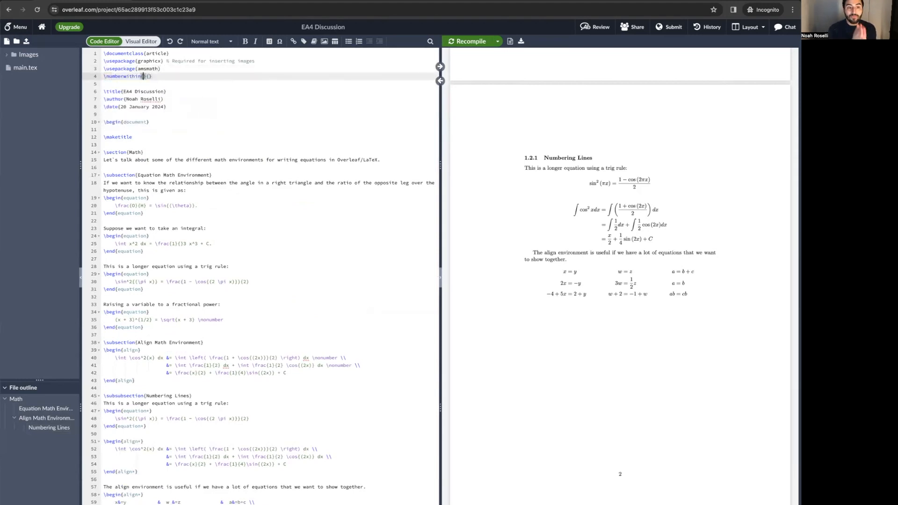
type("equation")
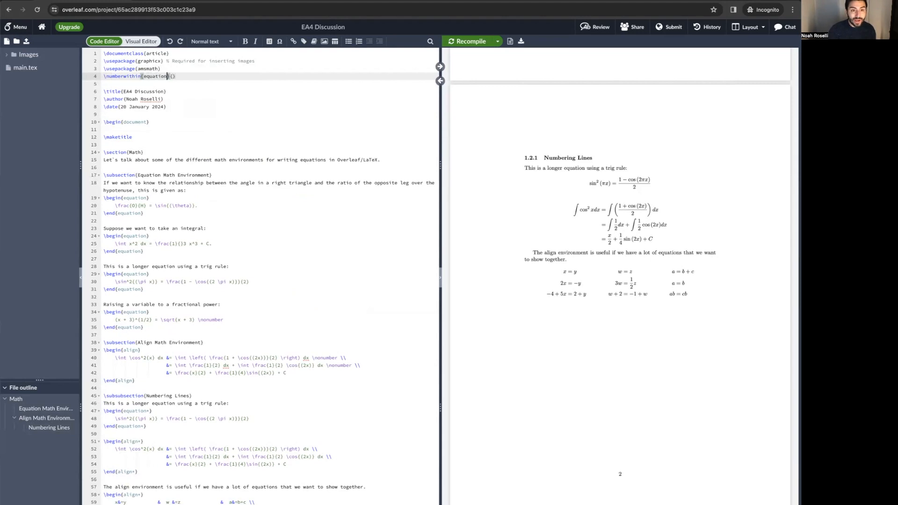
key("Tab")
type("secti")
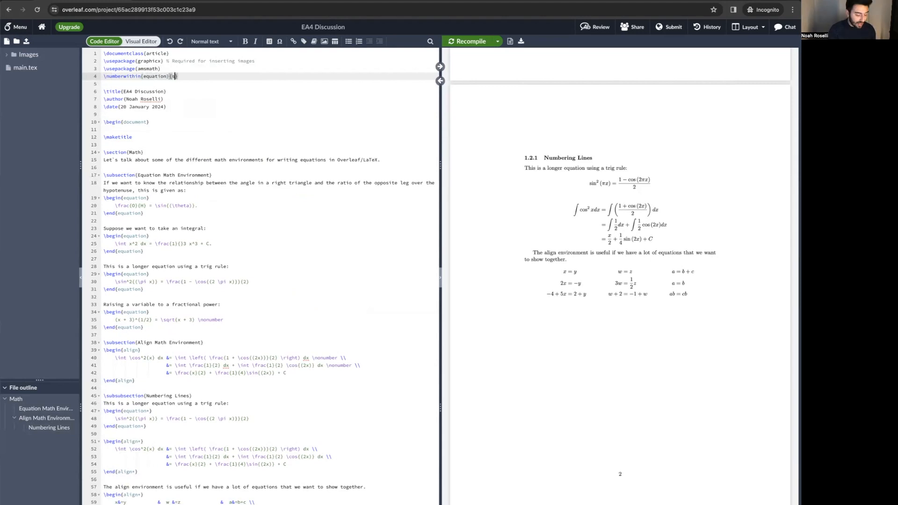
type("on")
key("ctrl+s")
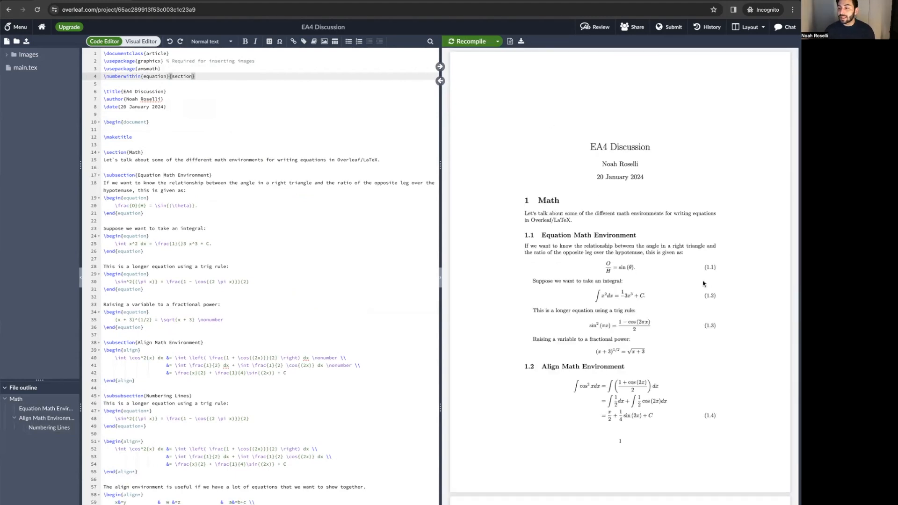
left_click_drag(706, 267, 716, 298)
scroll(708, 296, "down", 1)
scroll(708, 297, "up", 1)
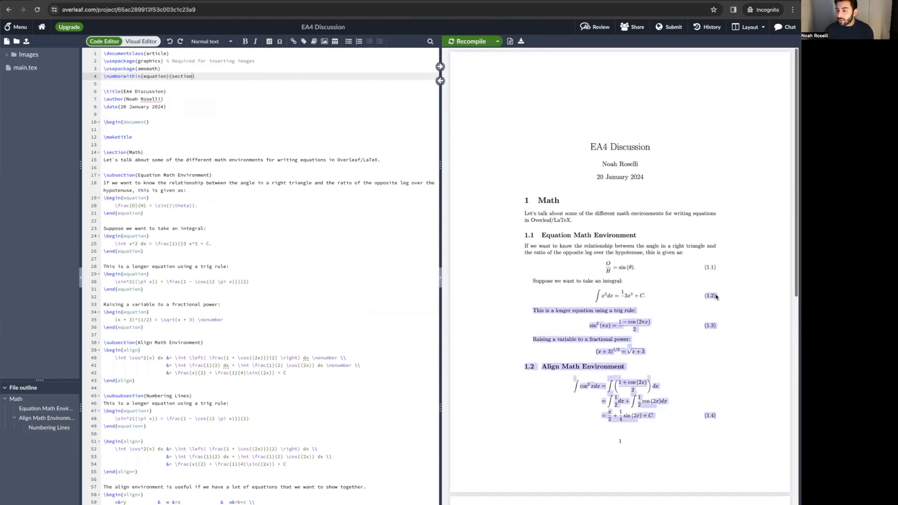
left_click(713, 324)
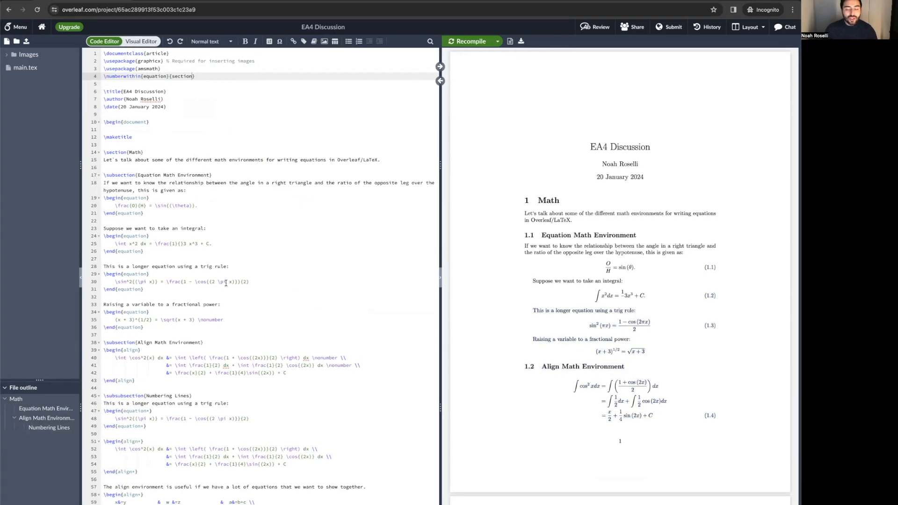
- Try \section for the Align Math Environment heading, recompile and check its equation number, and restore the heading to \subsection
scroll(199, 283, "down", 3)
left_click(121, 272)
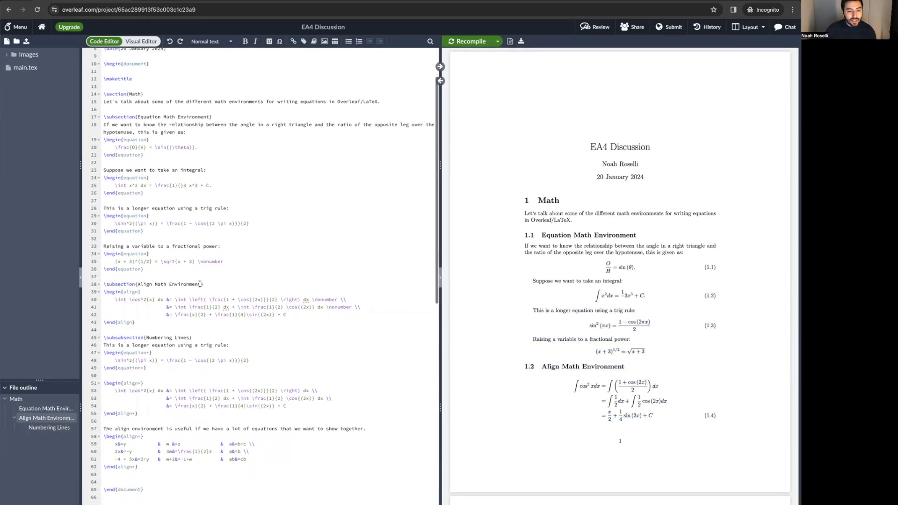
double_click(121, 272)
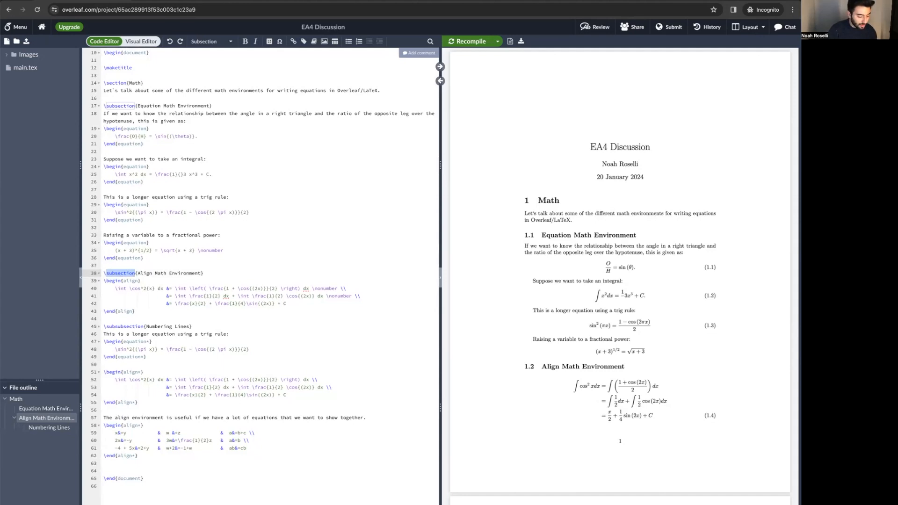
type("section")
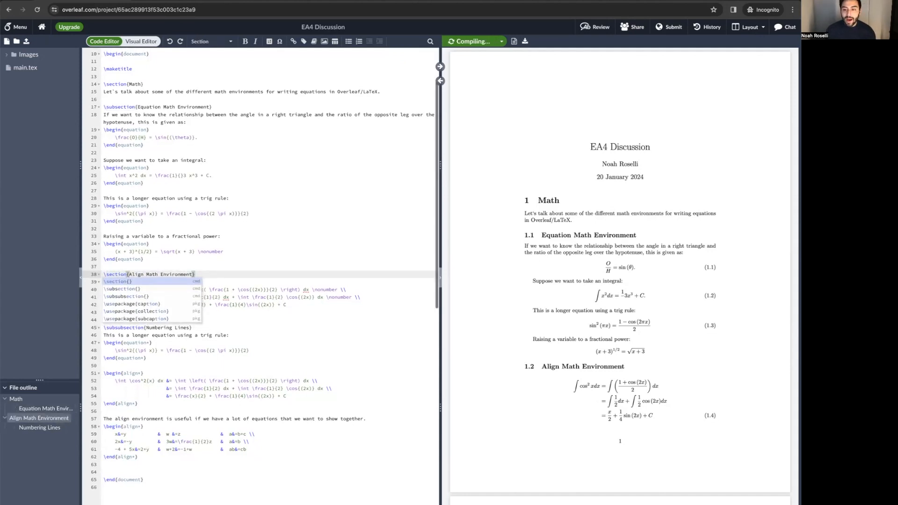
left_click_drag(716, 415, 705, 416)
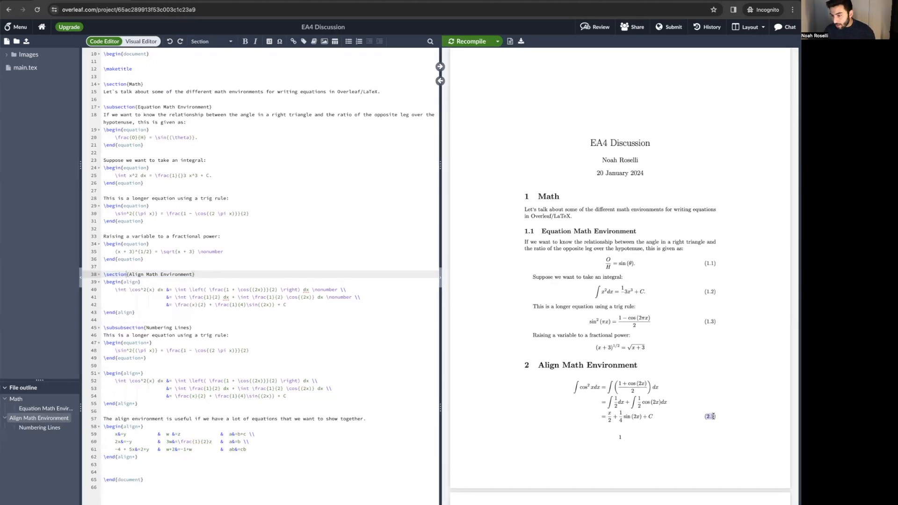
left_click_drag(523, 366, 527, 365)
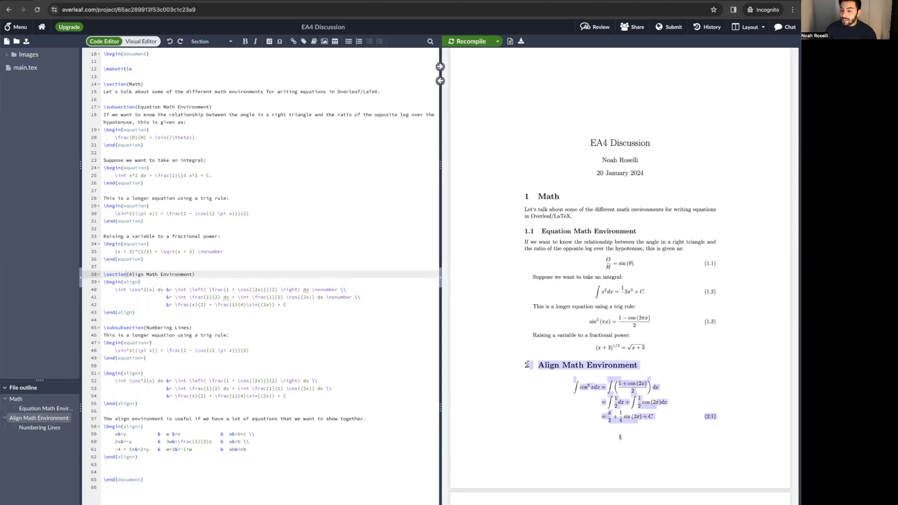
left_click(525, 364)
key("ctrl+Left")
type("sub")
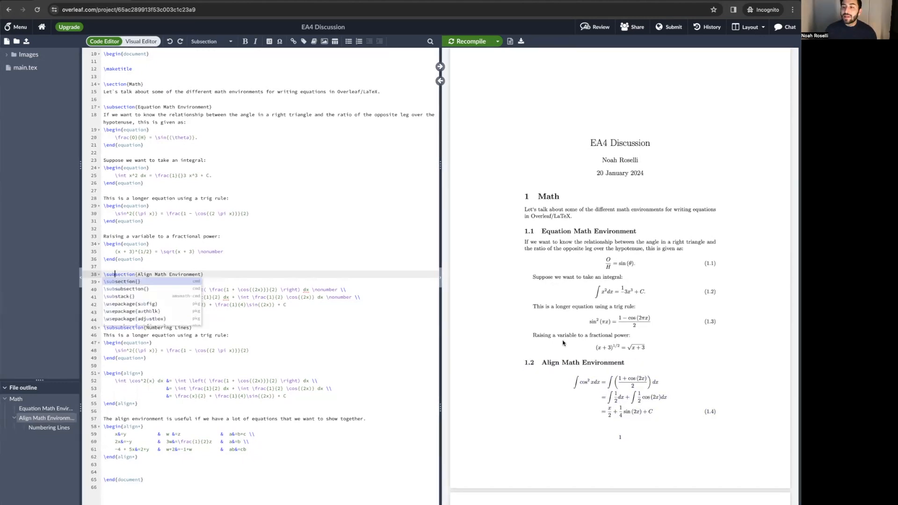
- Add a Multline subsection with "Suppose I have a really long equation:" and a long p(x) equation block, and inspect the compile warning at its end
left_click(307, 218)
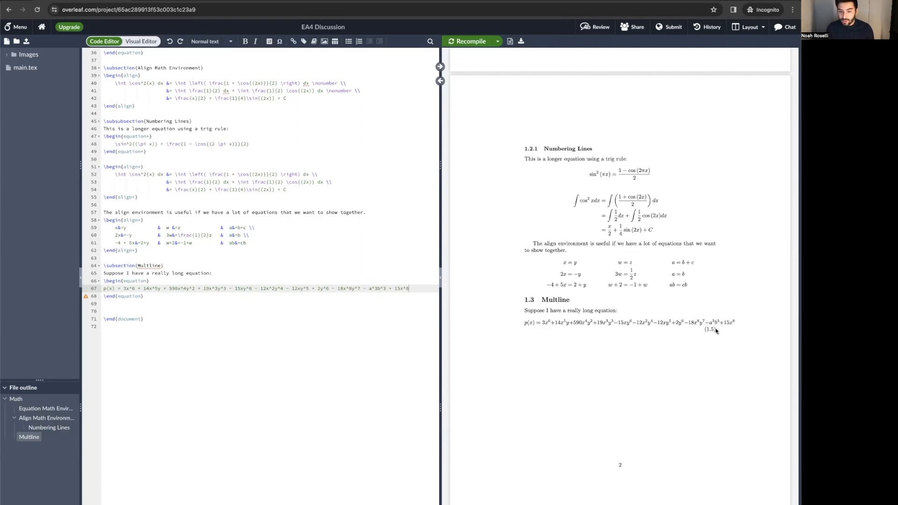
scroll(210, 310, "down", 1)
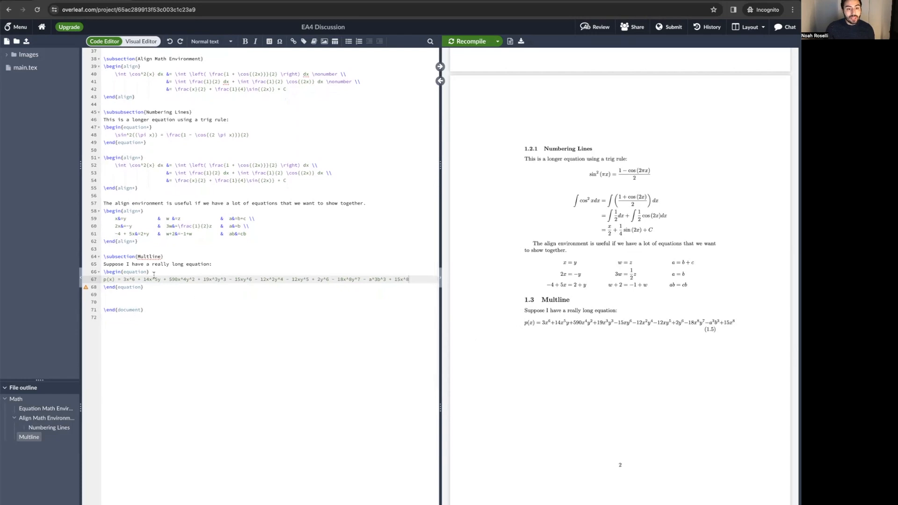
mouse_move(88, 292)
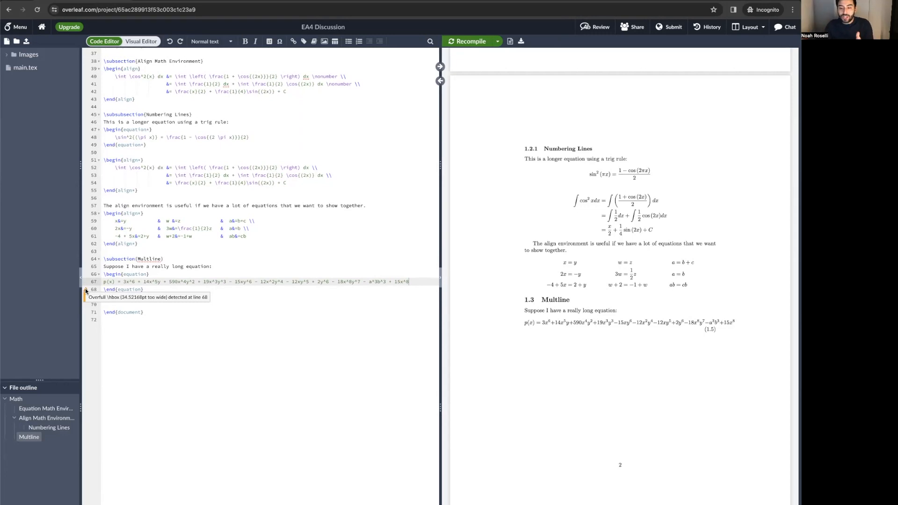
left_click(132, 290)
left_click_drag(144, 290, 103, 275)
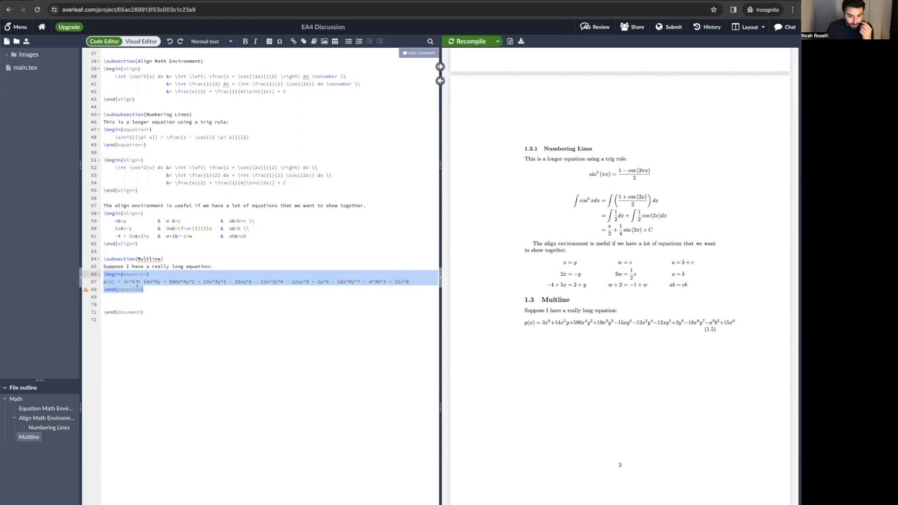
- Below the equation block, add a multline block that breaks the same p(x) polynomial with \\ after 15xy^6, and recompile
left_click(151, 291)
key("Return")
key("Return")
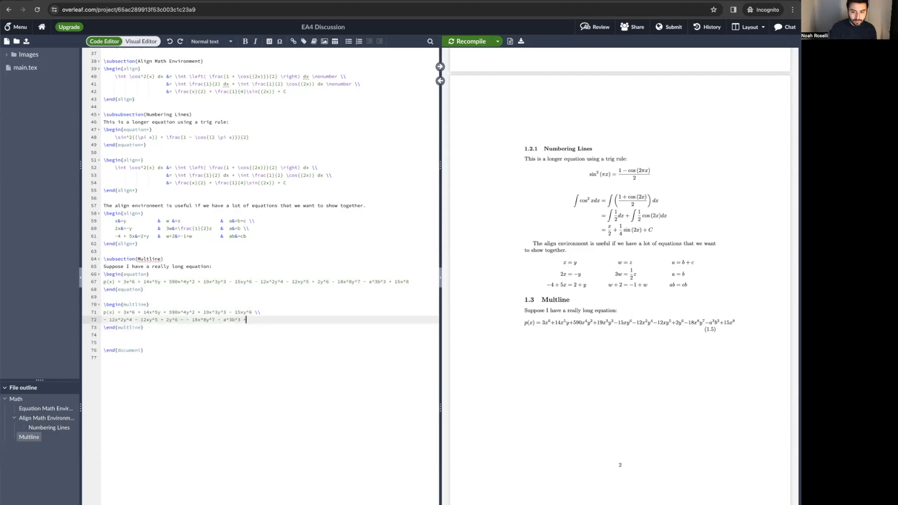
type("15x^8y^7 - a^3b^3 +")
key("super+s")
- Insert "This can be broken down into two lines for better aesthetics:" above the multline block and recompile
type("B")
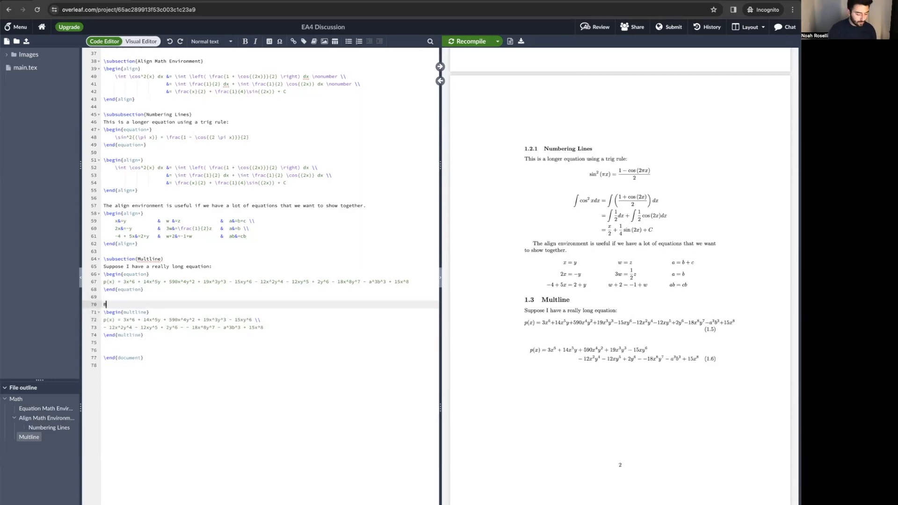
type("his can be broken down into two lines for better aesthetics:")
key("super+s")
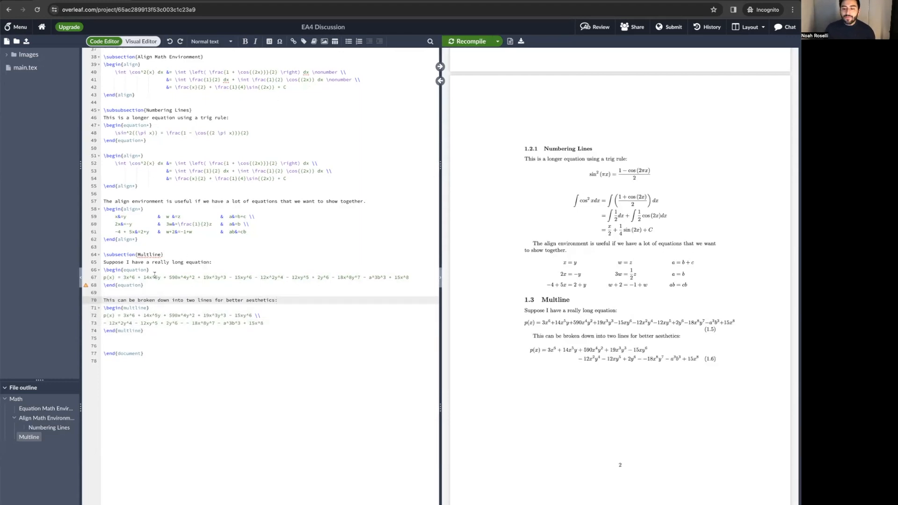
- Review the multline block's begin and end tags and line break, removing the duplicate minus sign before 18x^8y^7 and recompiling
scroll(151, 280, "up", 1)
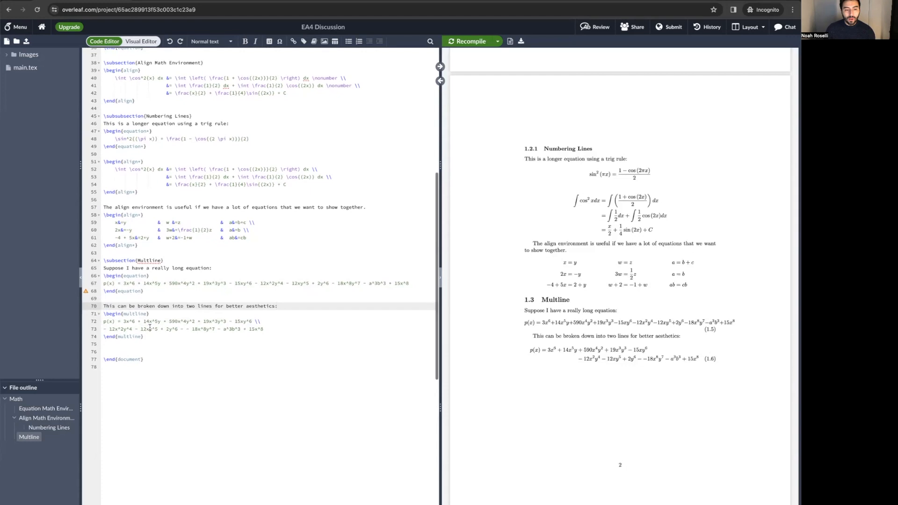
left_click_drag(104, 314, 149, 335)
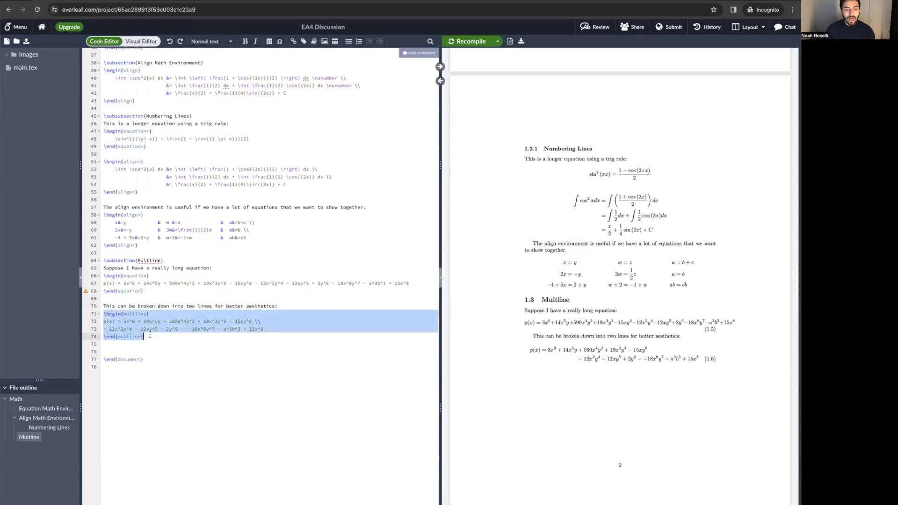
left_click(153, 335)
left_click(112, 313)
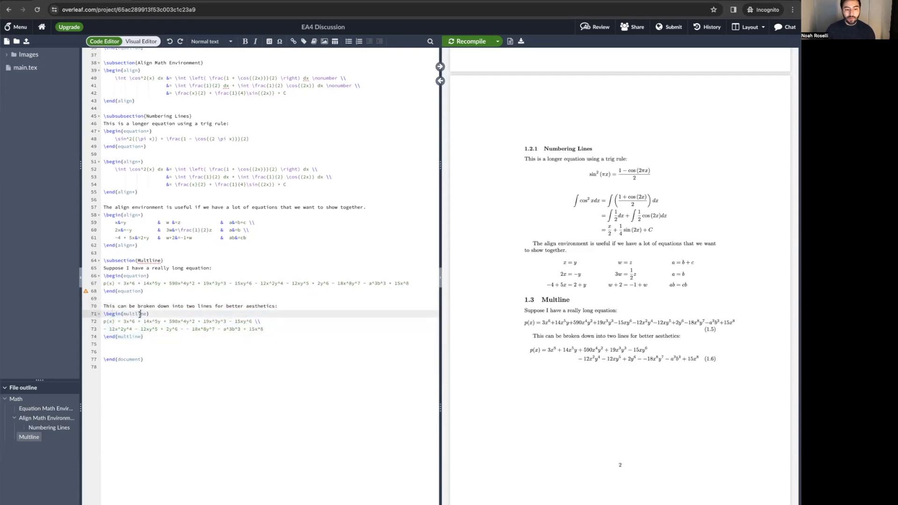
left_click(109, 336)
left_click(136, 338)
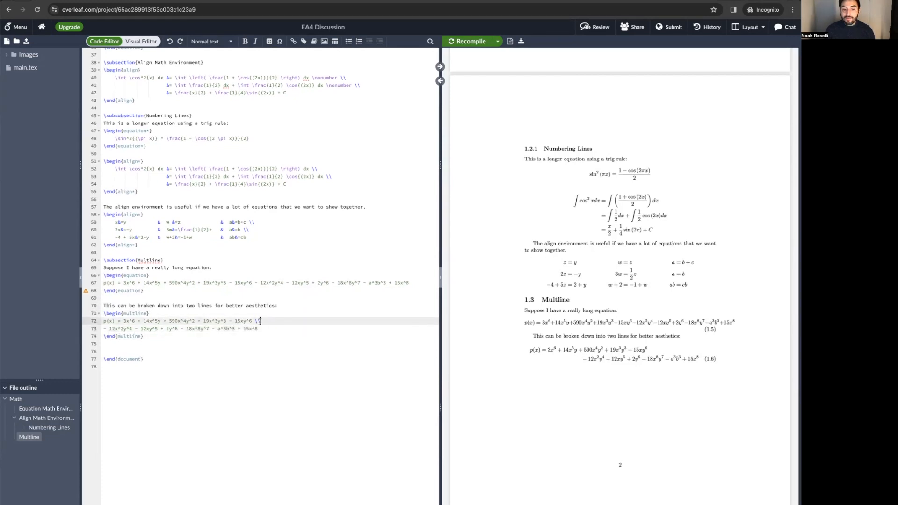
left_click_drag(261, 322, 255, 322)
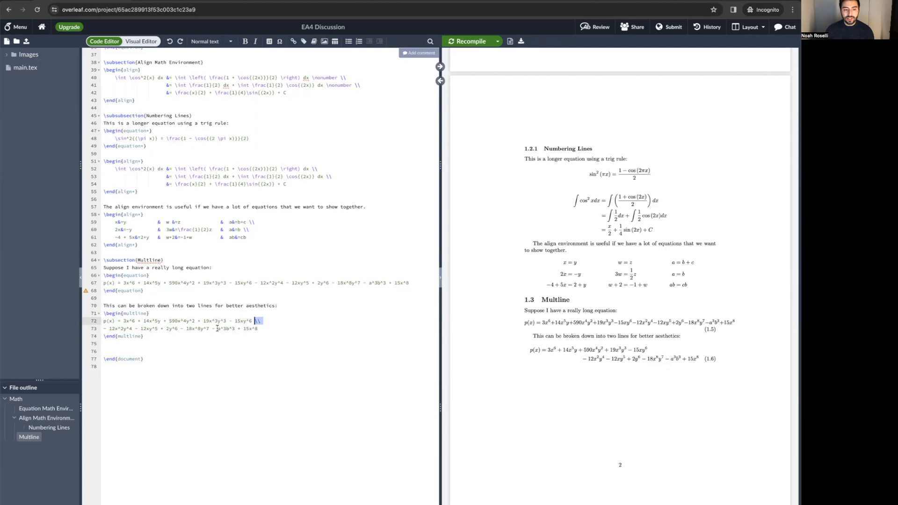
left_click_drag(123, 321, 103, 328)
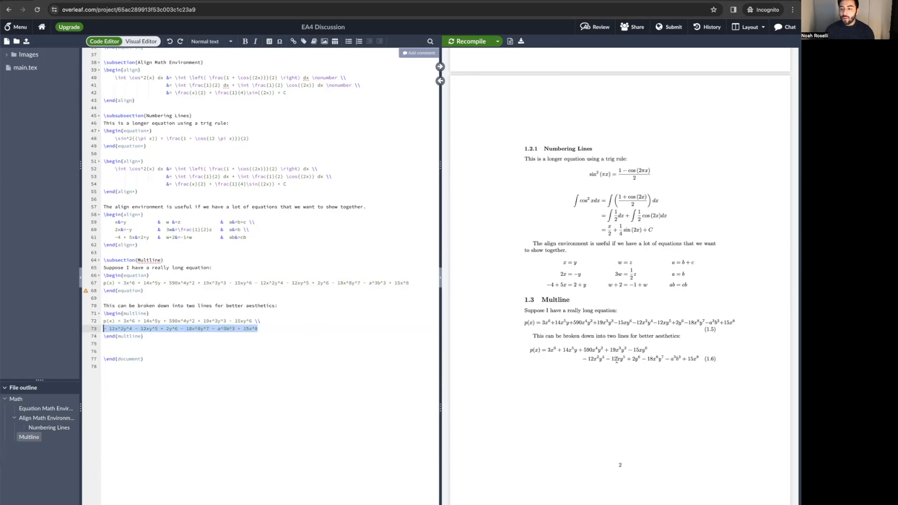
- Examine how the two lines of the split p(x) equation are laid out in the compiled preview
left_click(416, 331)
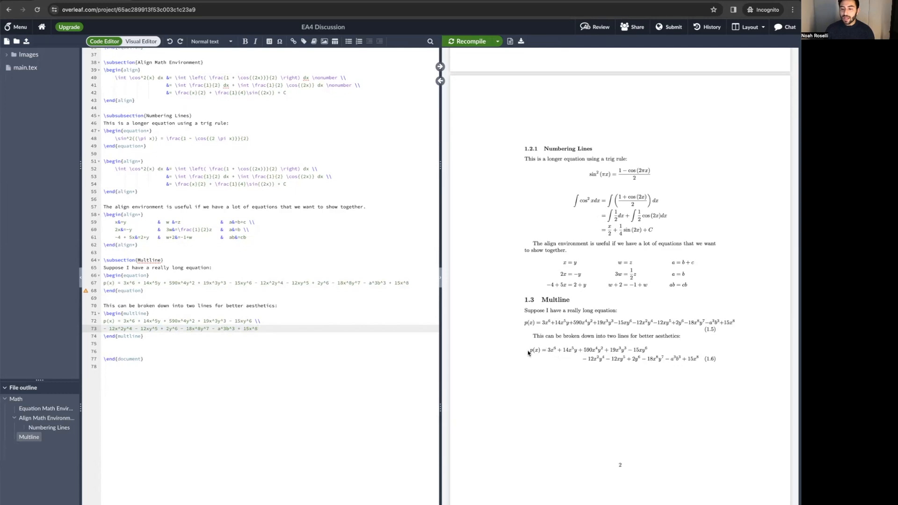
left_click_drag(586, 359, 696, 356)
double_click(589, 352)
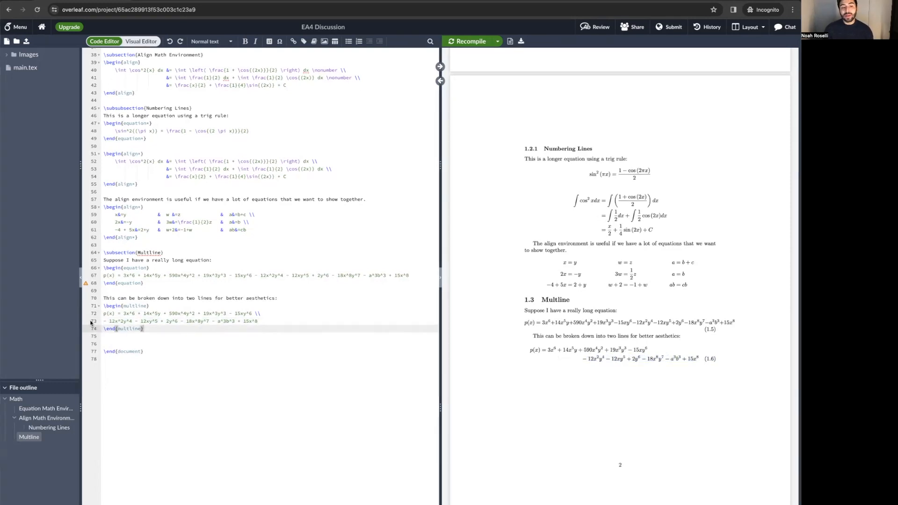
- Add a new section titled "Inline Math" below the multline block and check the compiled document
type("\\section{Inline Math}")
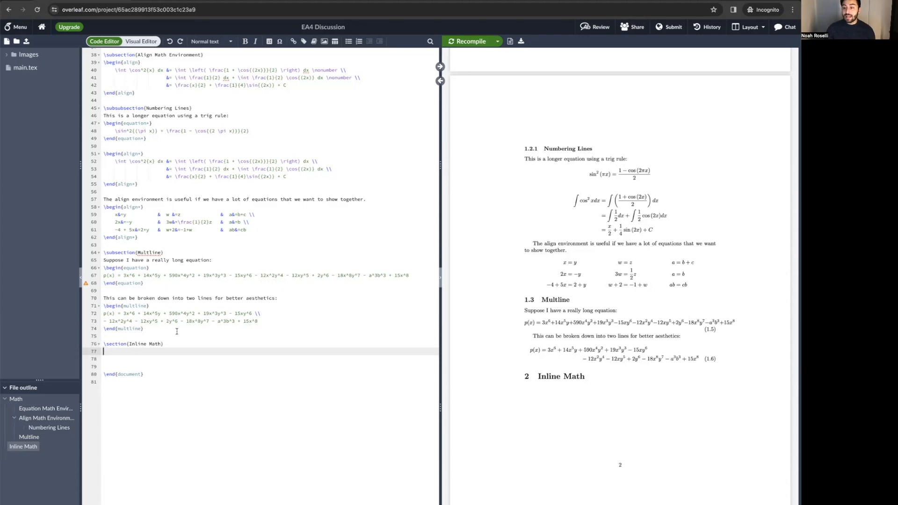
scroll(597, 332, "up", 8)
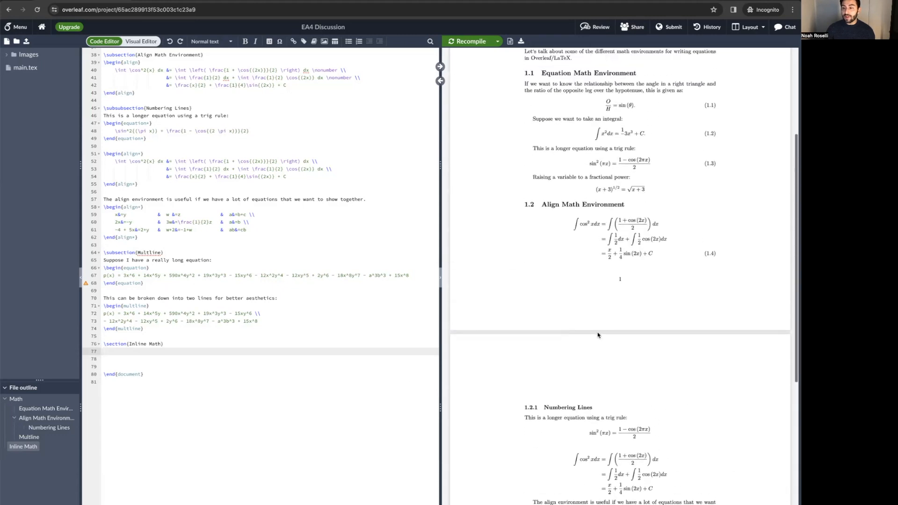
scroll(598, 332, "down", 8)
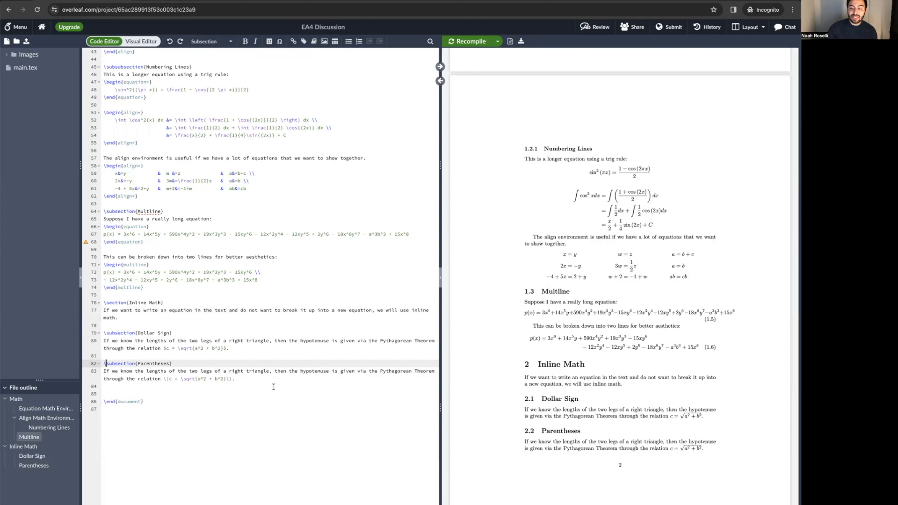
- Examine the Dollar Sign subsection's paragraph and the opening and closing $ delimiters around c = \sqrt{a^2 + b^2}
left_click(232, 349)
left_click_drag(232, 349, 171, 333)
left_click(104, 341)
left_click(137, 333)
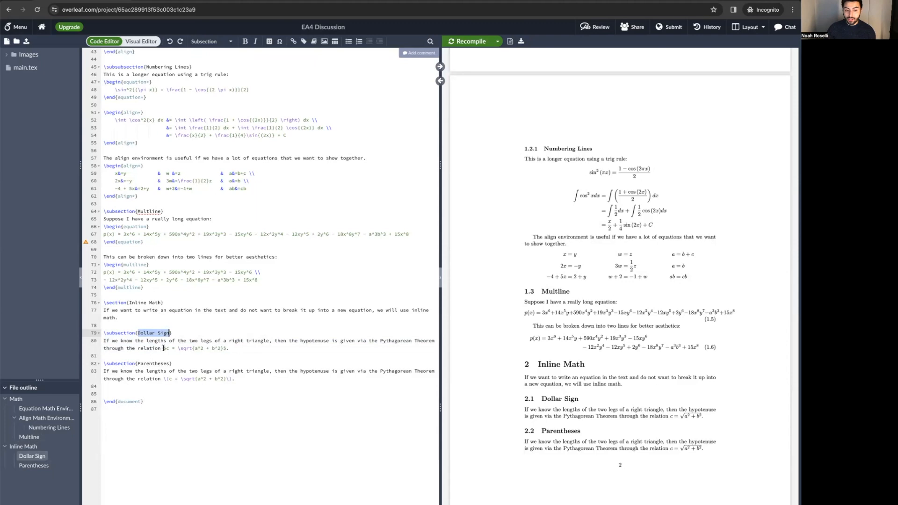
left_click(163, 348)
left_click_drag(163, 349, 228, 349)
left_click(164, 349)
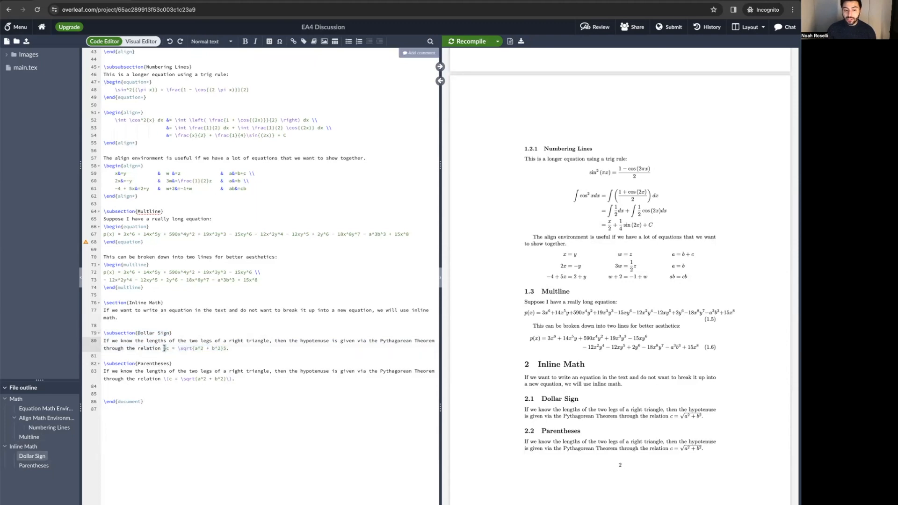
left_click_drag(224, 348, 226, 349)
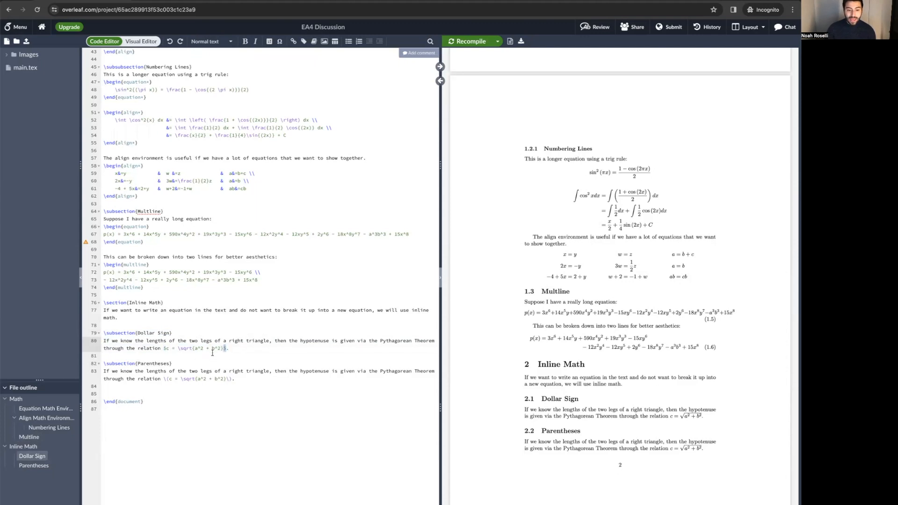
- Remove both dollar signs around the inline expression in the Dollar Sign subsection and recompile
left_click(226, 348)
key("BackSpace")
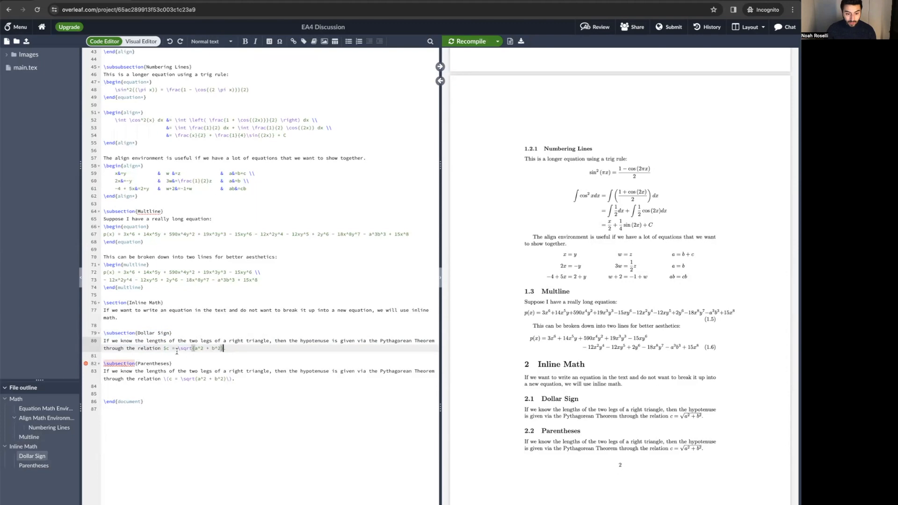
left_click(165, 349)
key("BackSpace")
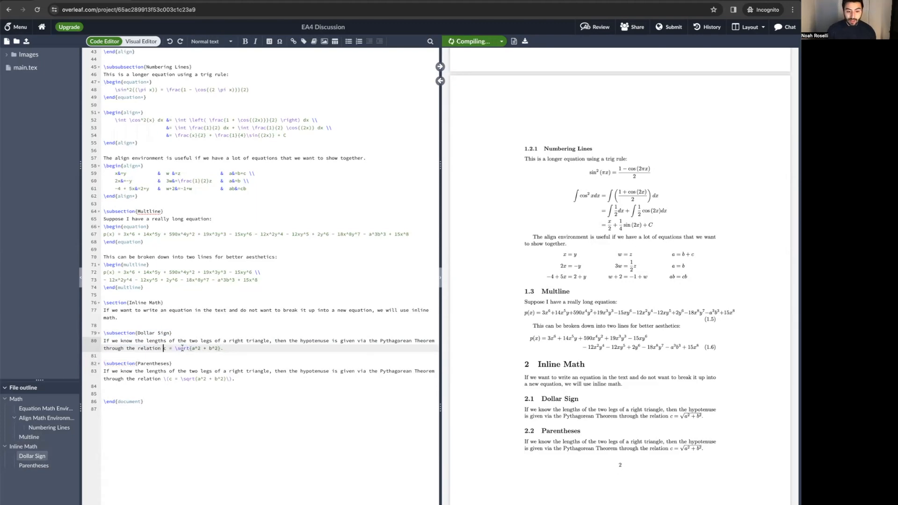
scroll(178, 361, "down", 2)
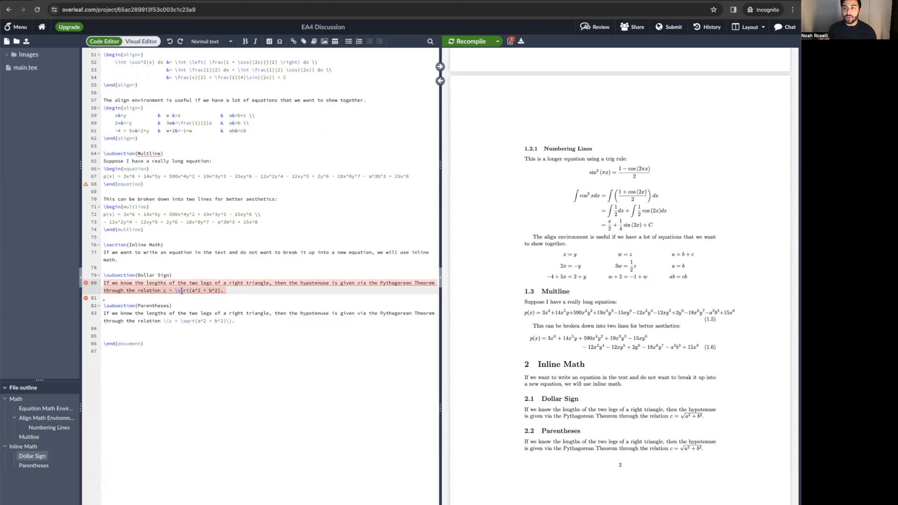
- Undo the removal of the two dollar signs and recompile the document
key("super+z")
key("super+z")
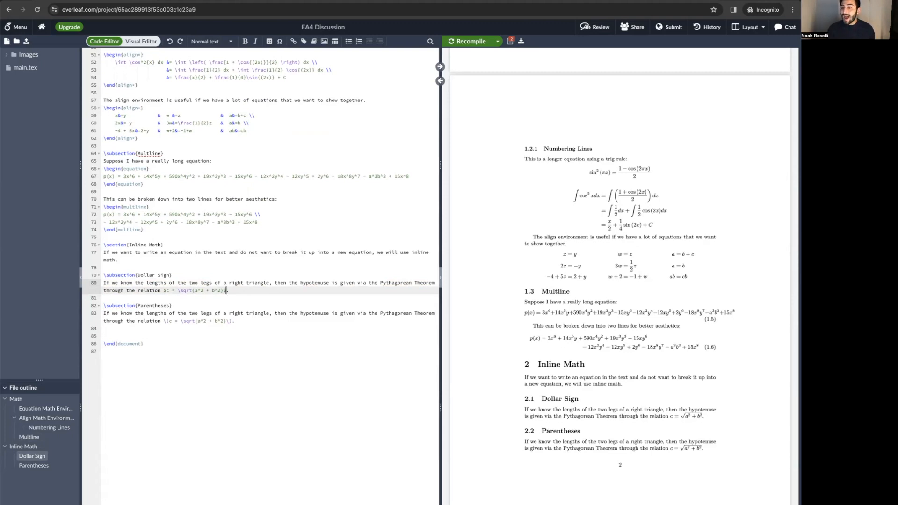
key("super+s")
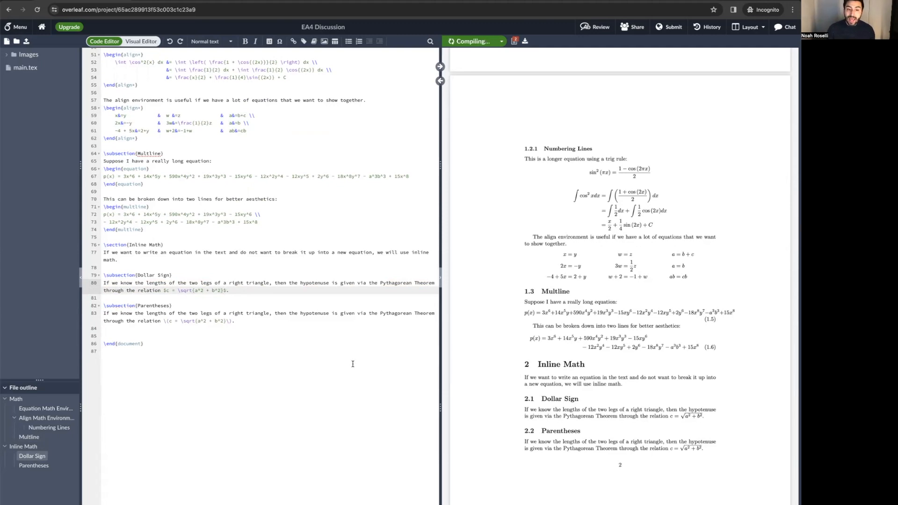
- Compare the rendered inline hypotenuse relation in the Dollar Sign subsection with its source line
scroll(192, 269, "down", 1)
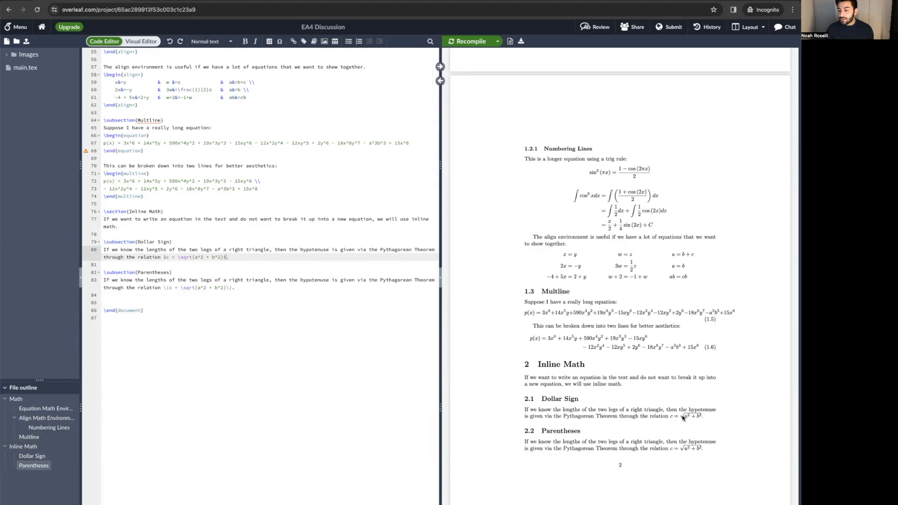
left_click_drag(670, 416, 706, 414)
left_click(706, 414)
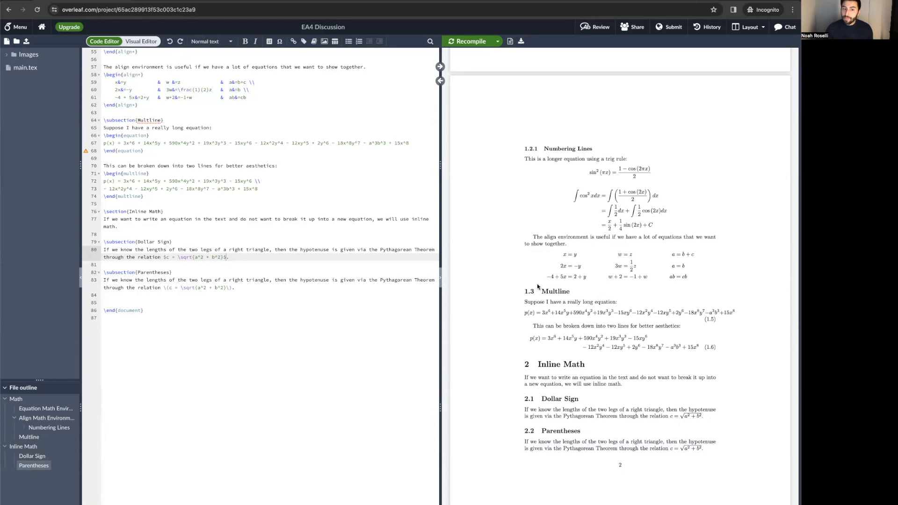
left_click(226, 256)
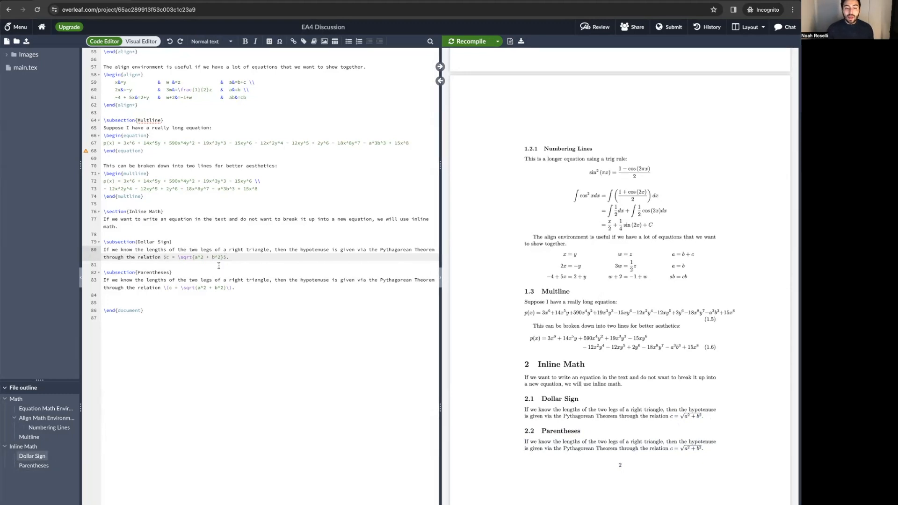
- Examine the Parentheses subsection's paragraph and the \( and \) delimiters around its inline expression, recompiling to check the output
left_click_drag(234, 288, 215, 287)
triple_click(204, 284)
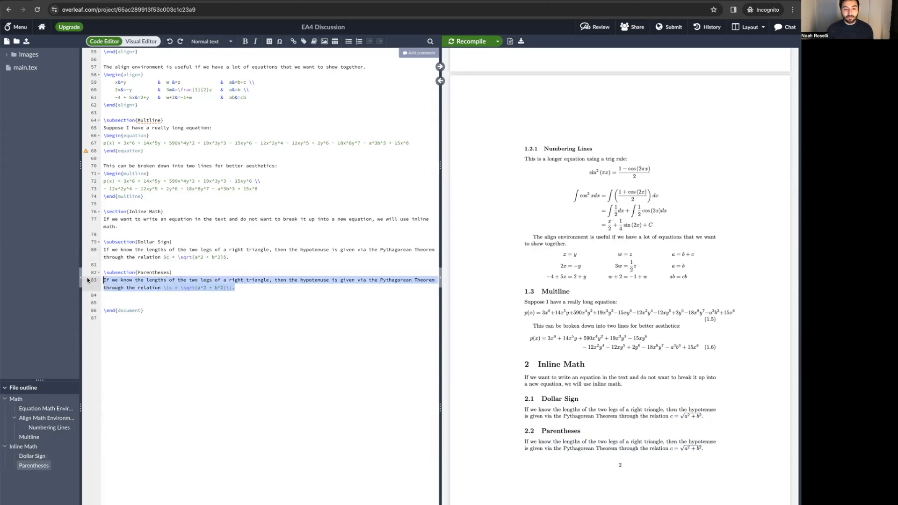
left_click(183, 281)
double_click(167, 287)
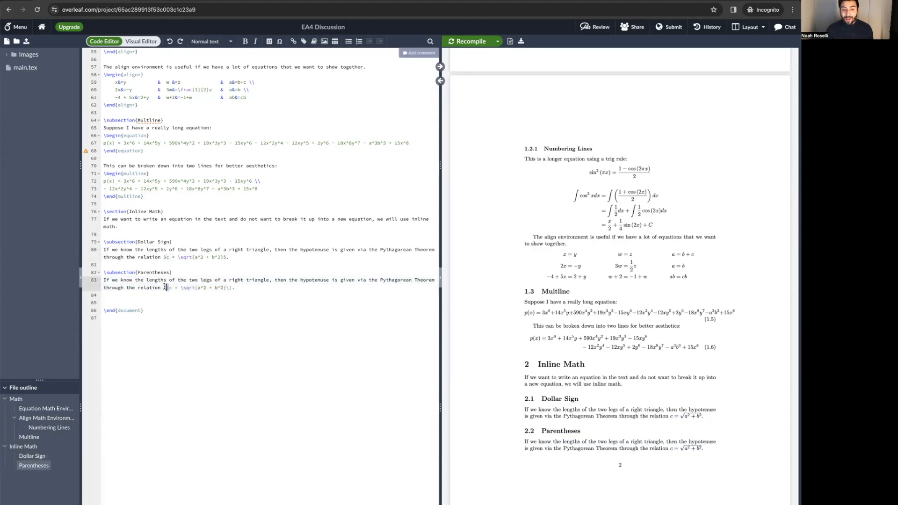
left_click(169, 287)
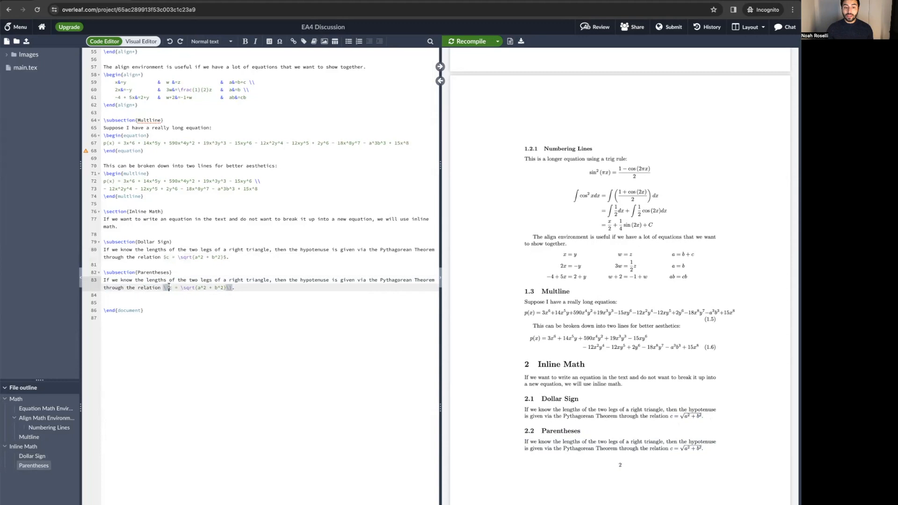
double_click(168, 287)
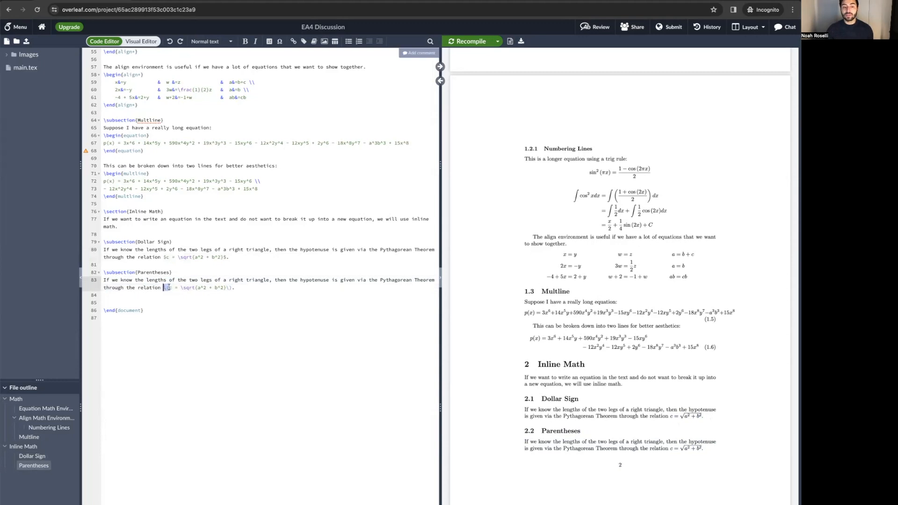
double_click(230, 287)
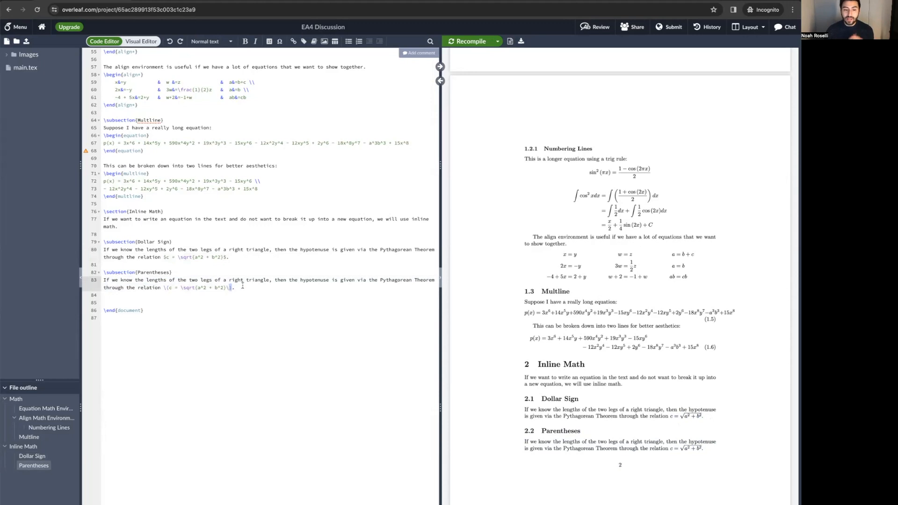
left_click(242, 286)
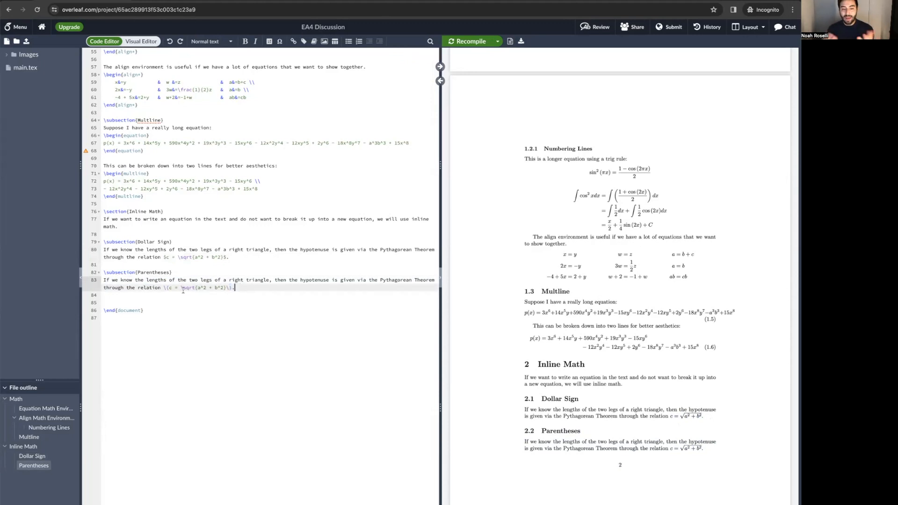
key("ctrl+s")
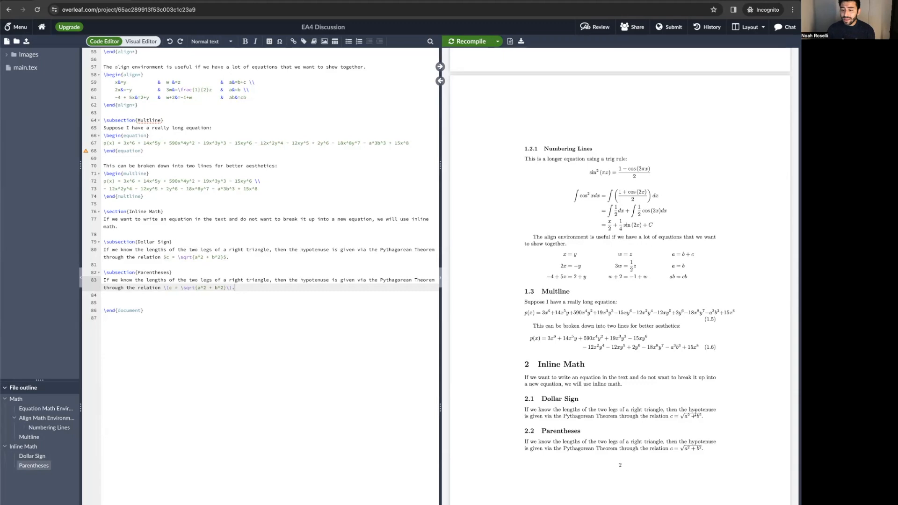
double_click(165, 288)
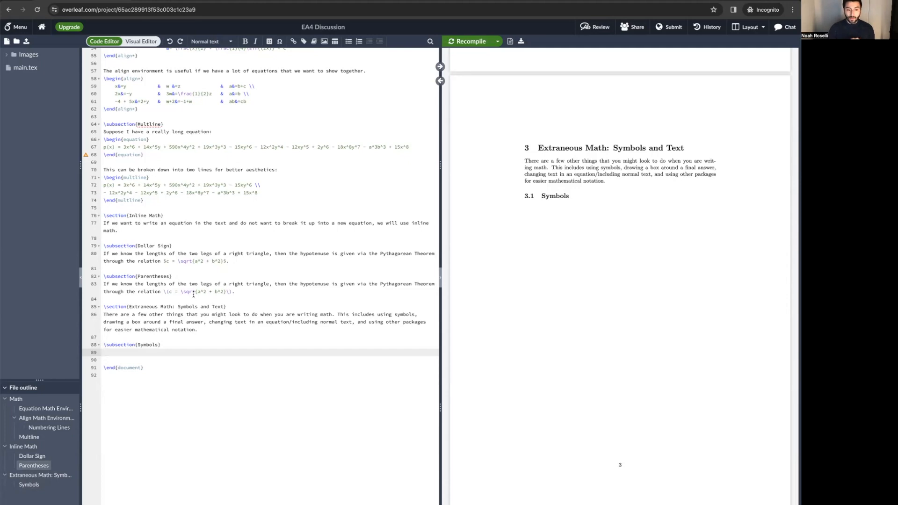
- Look up how \pi is written in the trig rule equation of the Equation Math Environment subsection
scroll(194, 295, "up", 5)
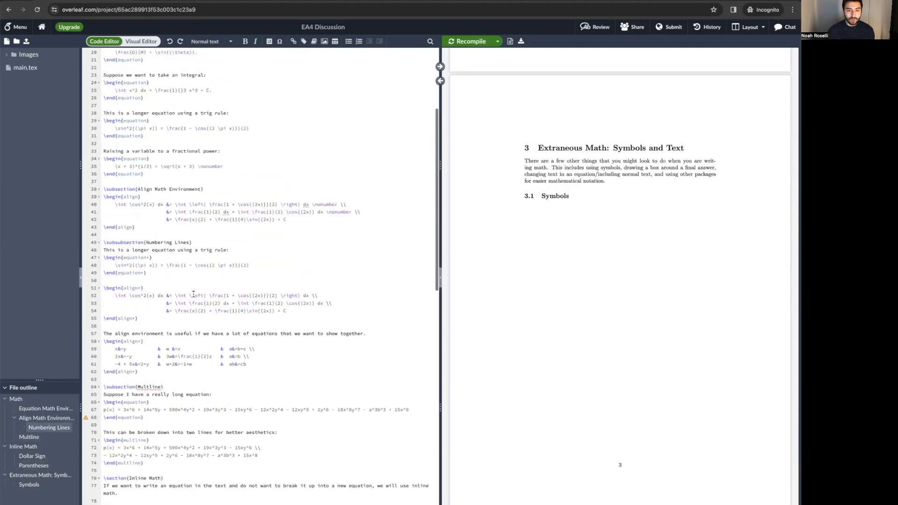
scroll(194, 294, "up", 3)
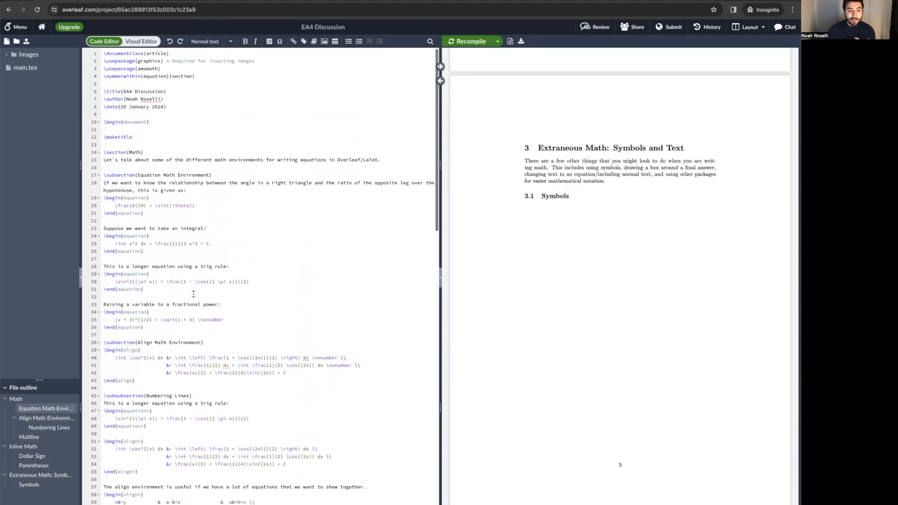
left_click_drag(227, 282, 218, 282)
scroll(191, 315, "down", 15)
scroll(191, 313, "up", 3)
- Examine the lowercase and uppercase Greek letter commands in the Symbols equation, comparing \alpha, A, \gamma and \Gamma with the rendered output
left_click(160, 190)
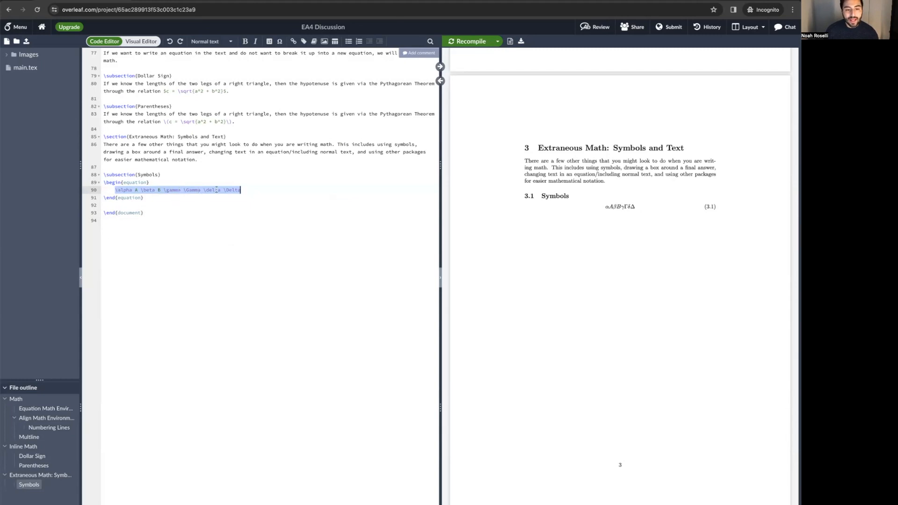
left_click(155, 196)
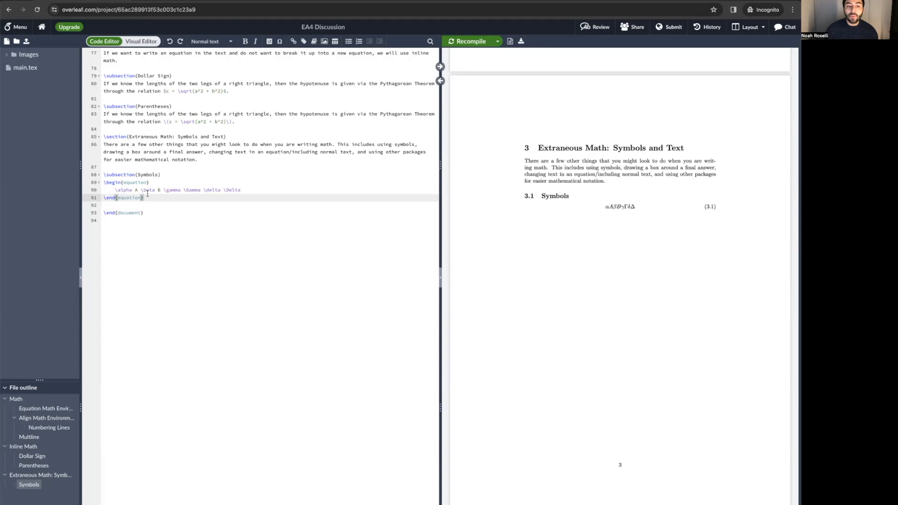
left_click(124, 190)
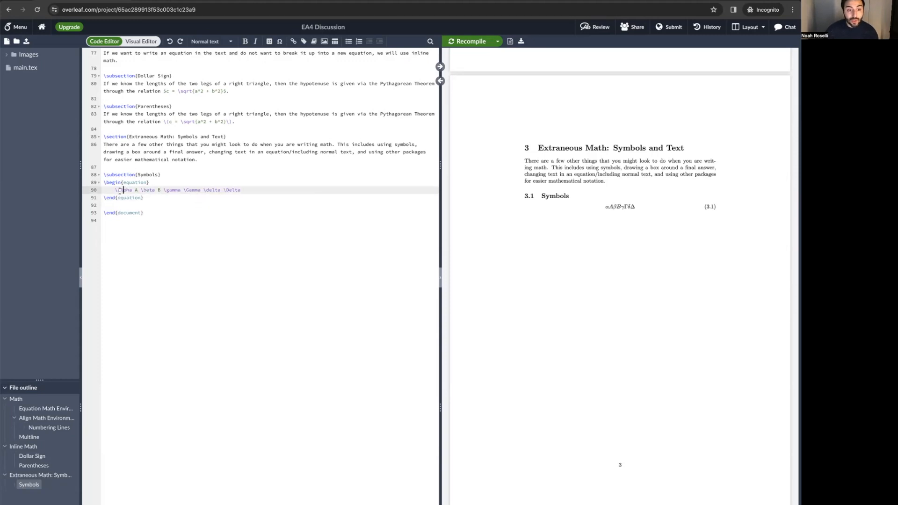
left_click_drag(115, 190, 133, 189)
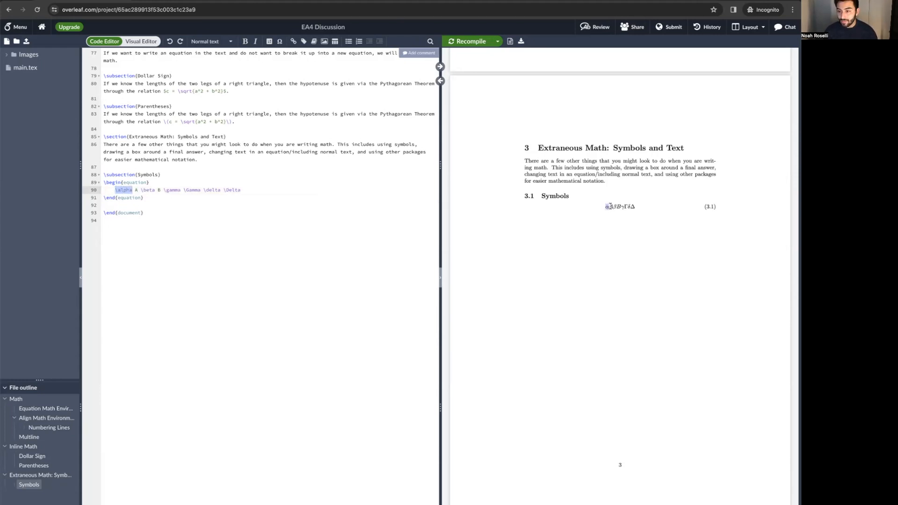
left_click(136, 190)
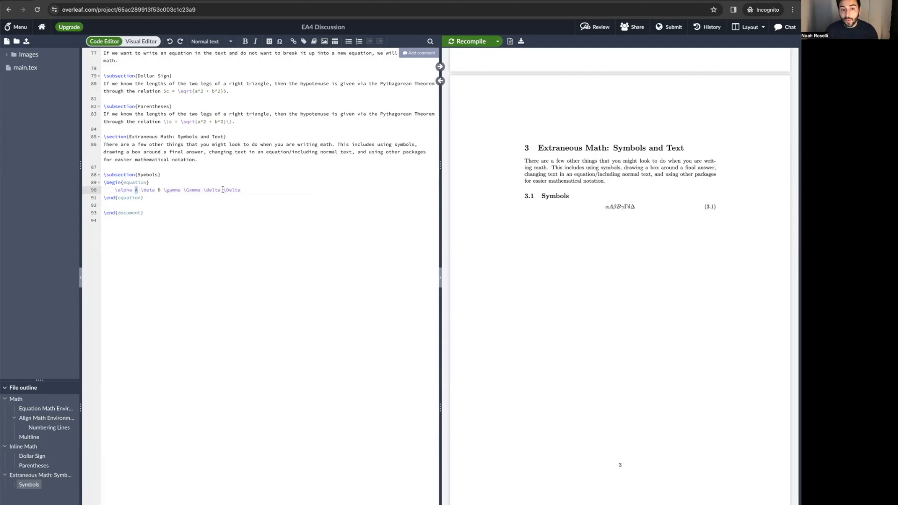
left_click(168, 190)
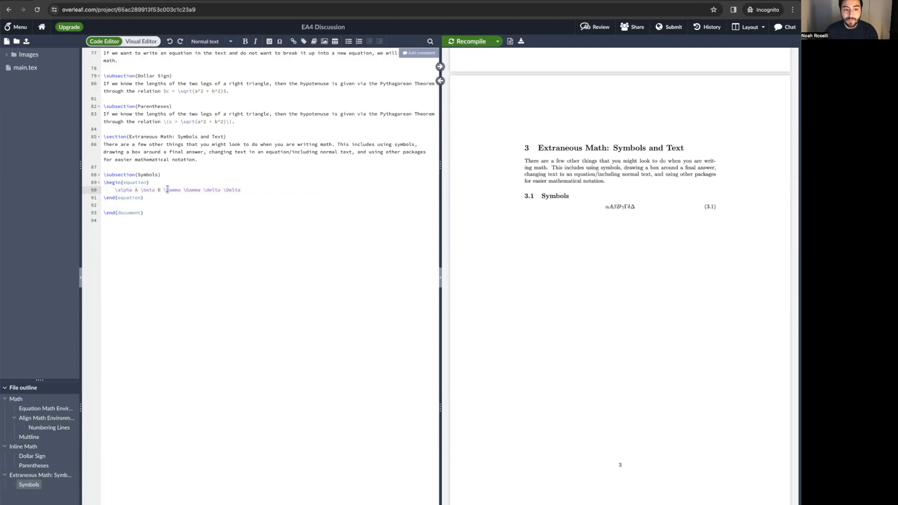
left_click(187, 190)
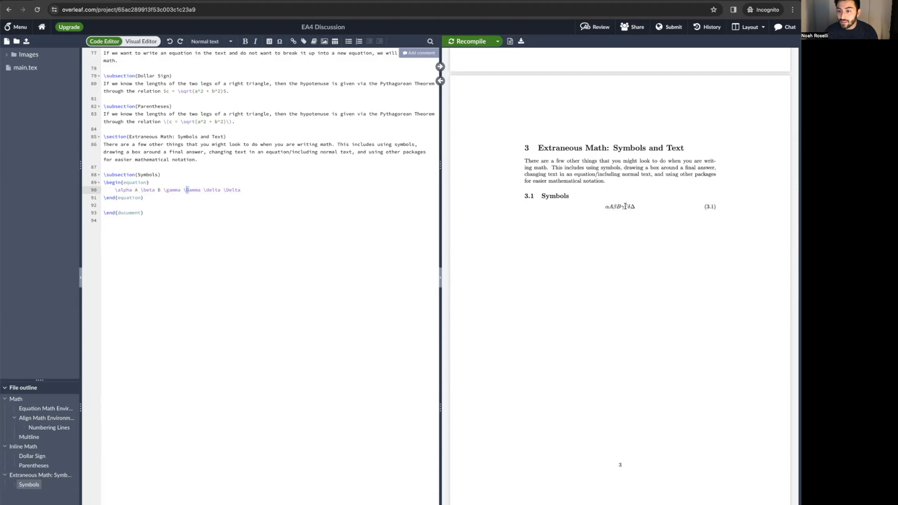
left_click(202, 197)
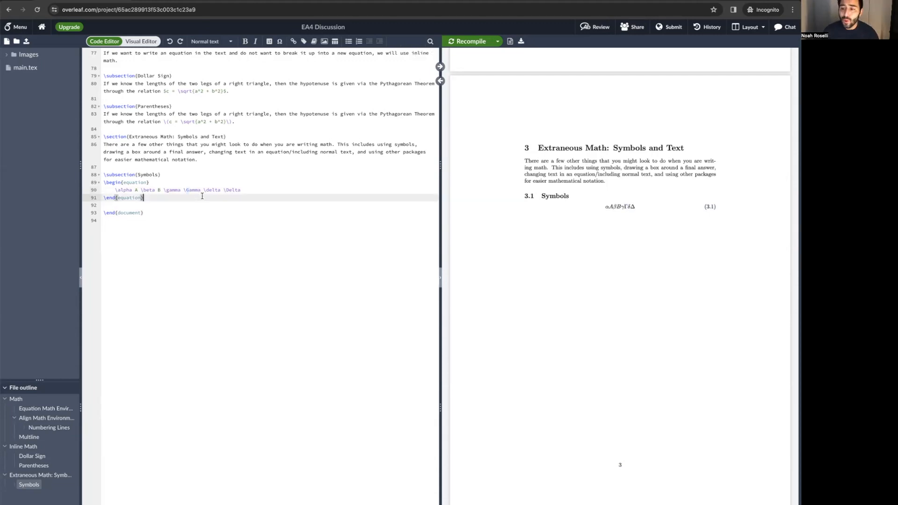
left_click_drag(135, 190, 133, 191)
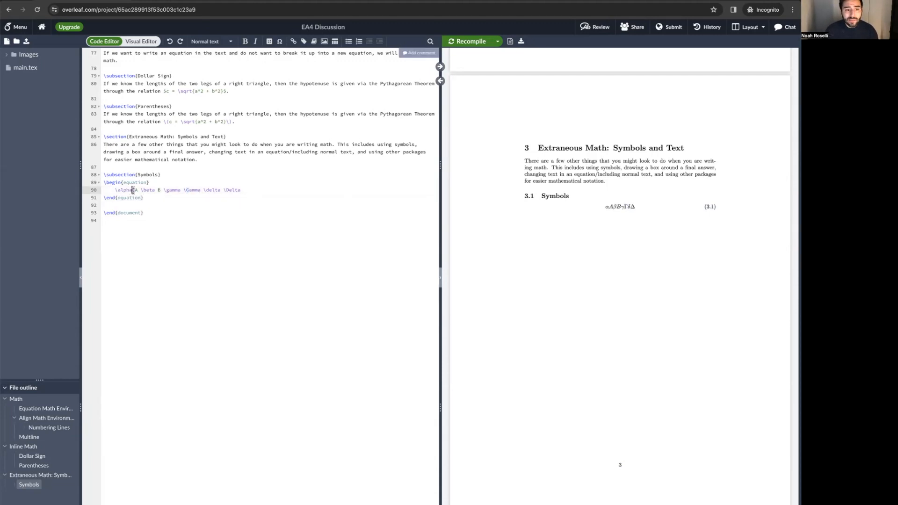
- Insert \hspace{2mm} between \alpha and A in the Symbols equation and recompile
left_click(157, 190)
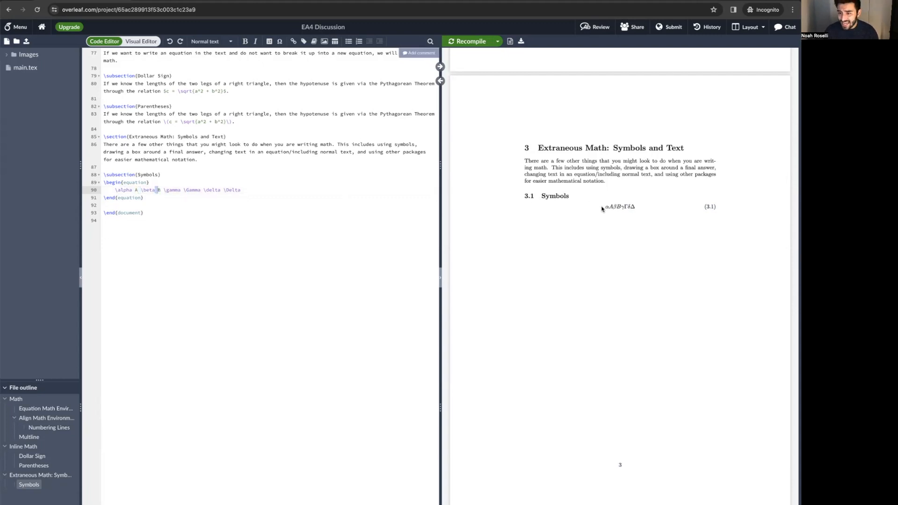
left_click(171, 190)
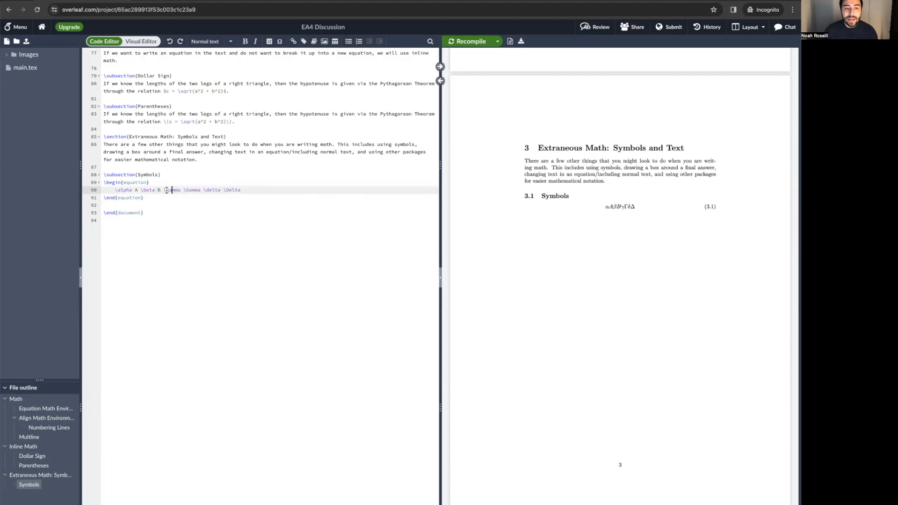
type("\\hsp")
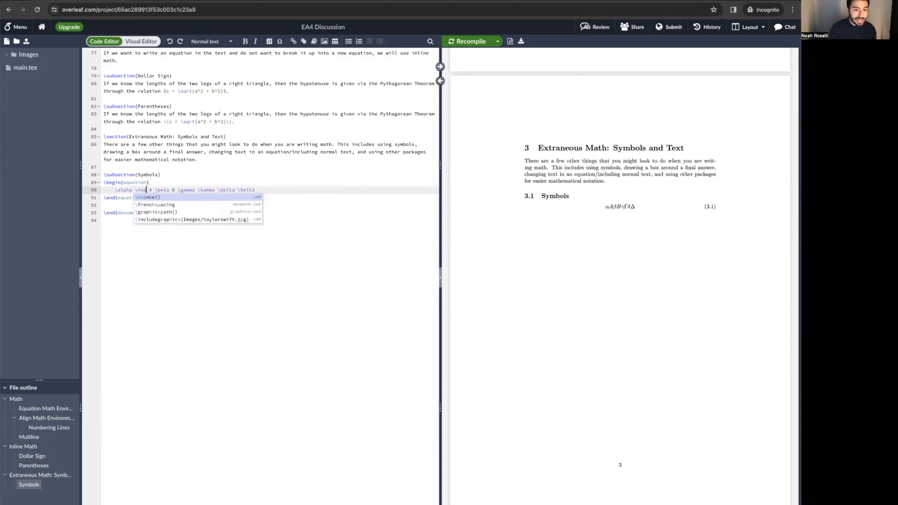
key("Return")
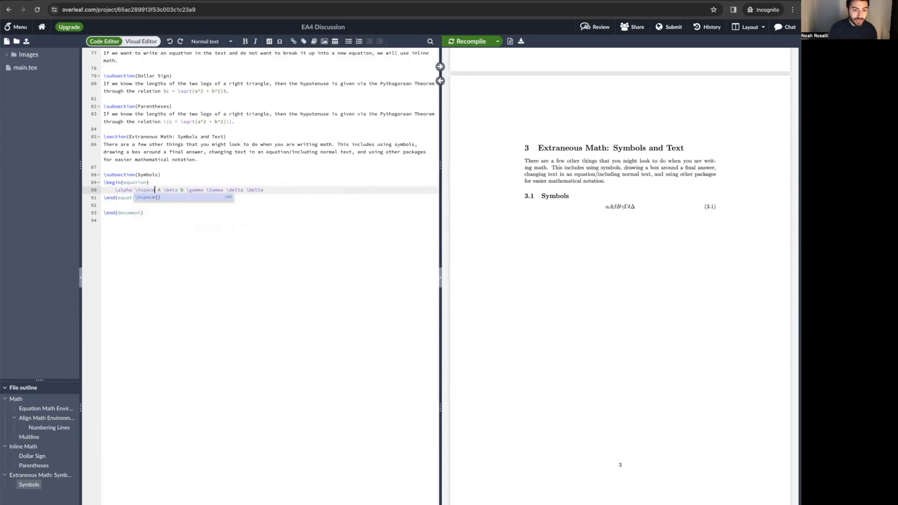
type("2mm")
key("Right")
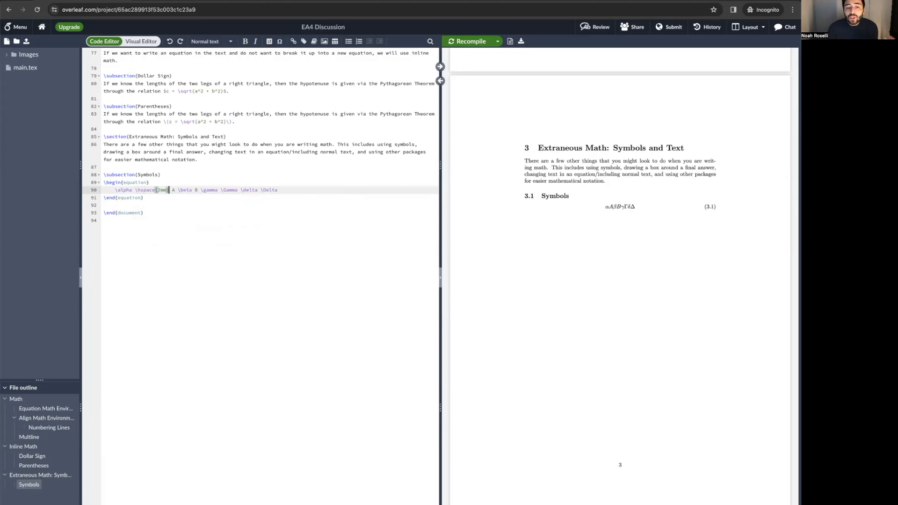
key("ctrl+s")
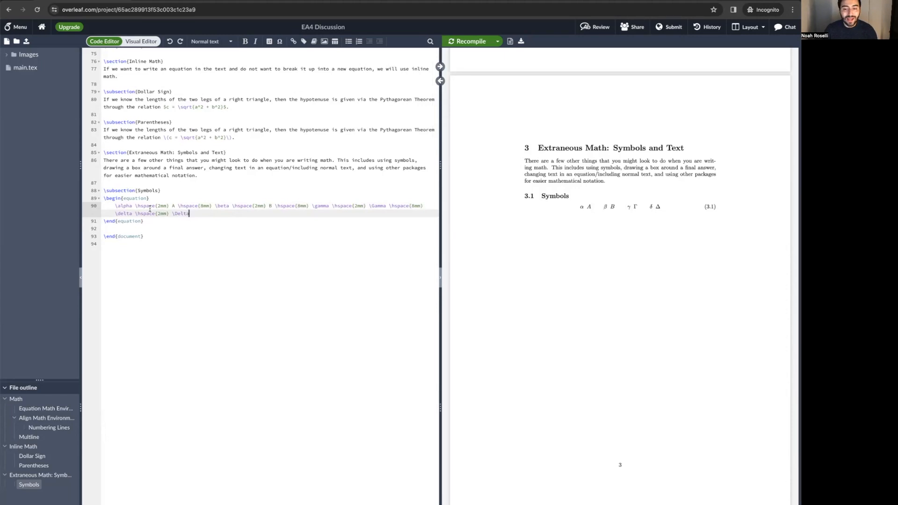
- Compare the \hspace commands within and between the Greek letter pairs with the spacing in the rendered equation
left_click_drag(138, 206, 115, 207)
left_click_drag(178, 206, 211, 206)
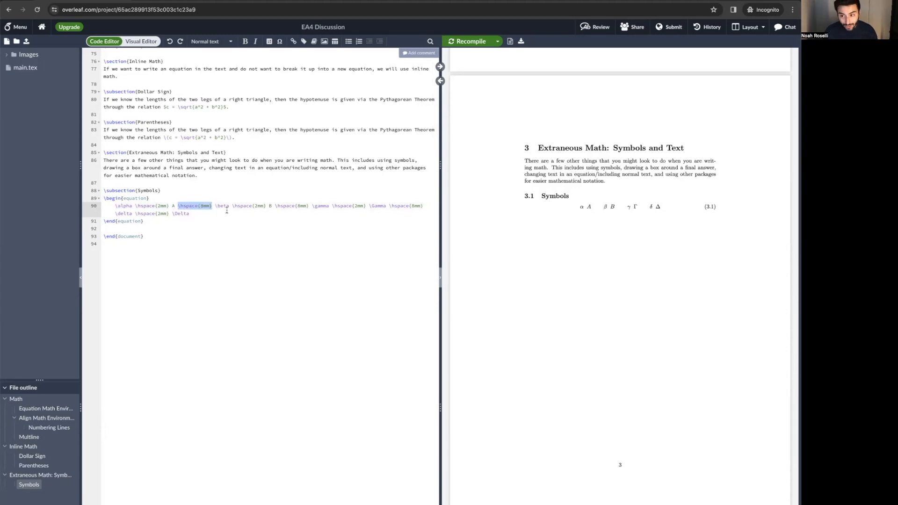
left_click_drag(586, 207, 655, 207)
left_click(603, 209)
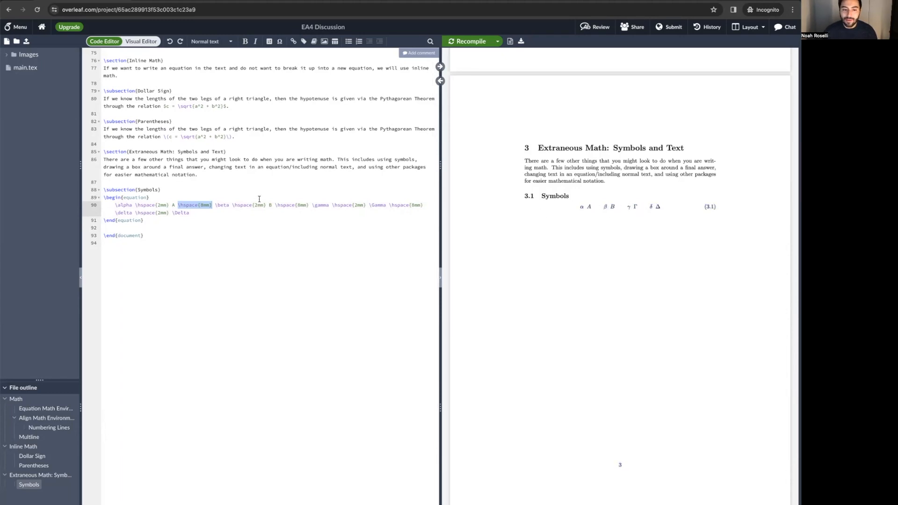
left_click(200, 206)
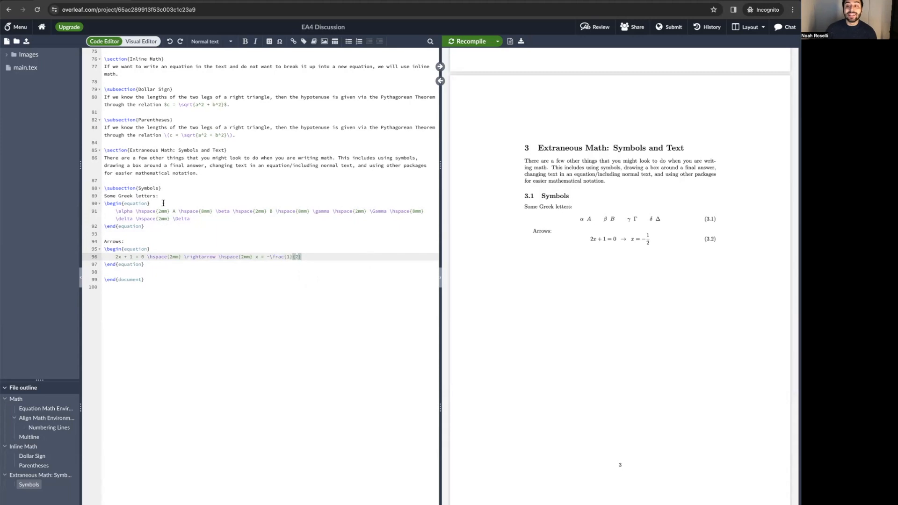
- Examine the Arrows equation's \rightarrow command, the expressions on both sides of it and the surrounding \hspace commands
double_click(198, 257)
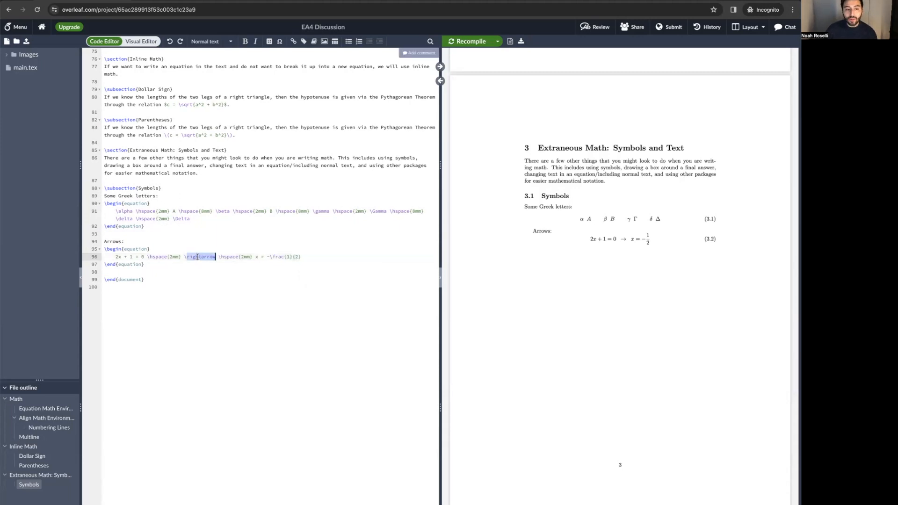
left_click_drag(153, 265, 302, 259)
left_click(122, 257)
left_click(256, 258)
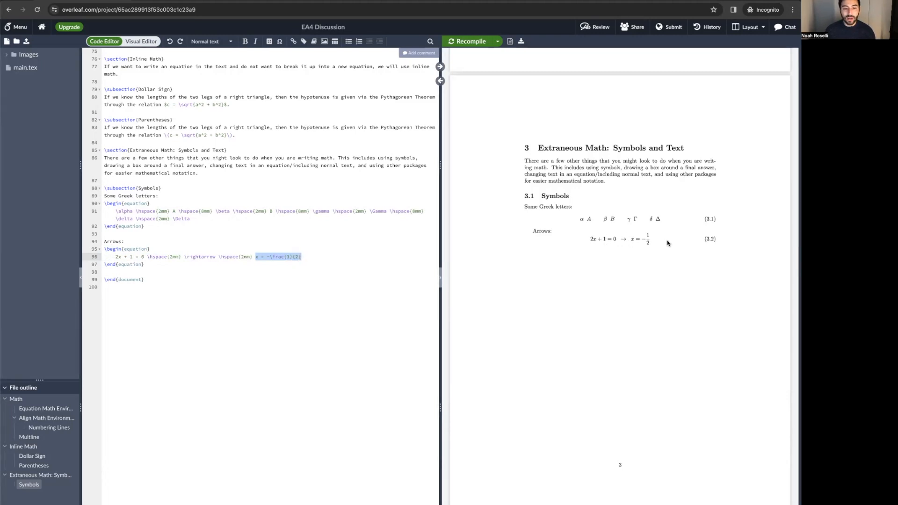
double_click(158, 257)
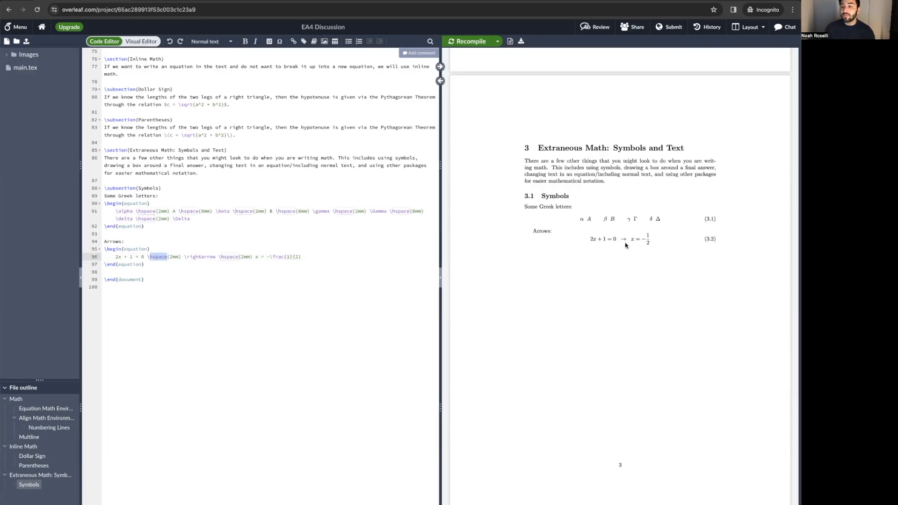
- Add a "Boxing an Answer" subsection after the Arrows equation, containing the equation 2x + 1 = 0 \hspace{2mm} \rightarrow \hspace{2mm} x = -\frac{1}{2}
left_click(225, 264)
type("\\subsection{Boxing an Answer} \\begin{equation}     2x + 1 = 0 \\hspace{2mm} \\rightarrow \\hspace{2mm} x = -\\frac{1}{2} \\end{equation}")
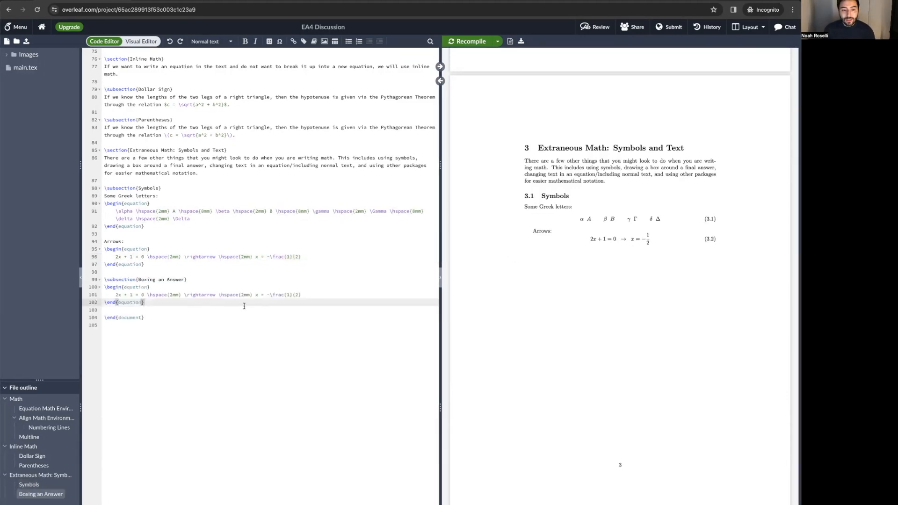
- Wrap x = -\frac{1}{2} in \boxed{} in the Boxing an Answer equation and recompile
left_click(255, 296)
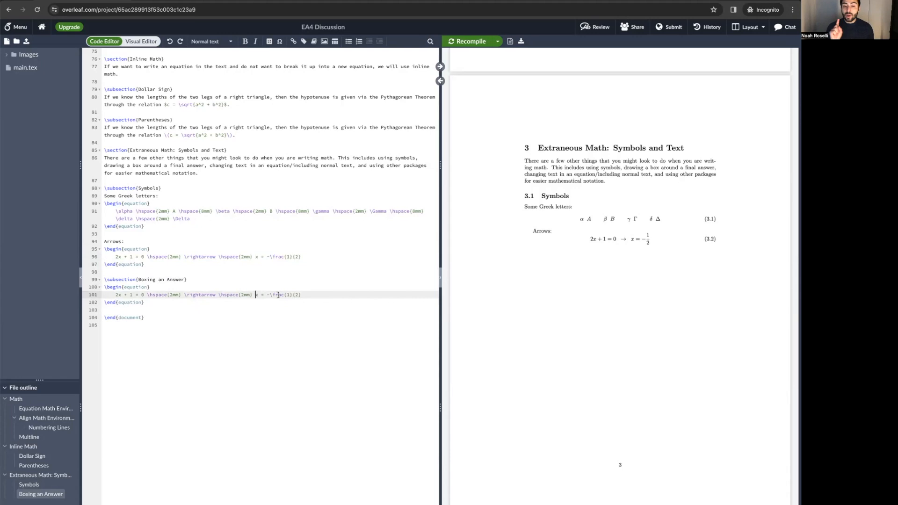
type("\\")
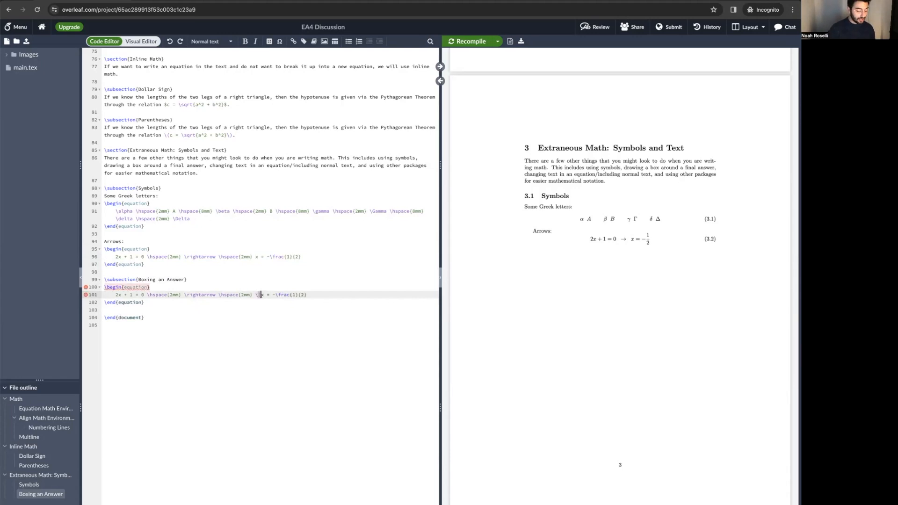
type("boxed{")
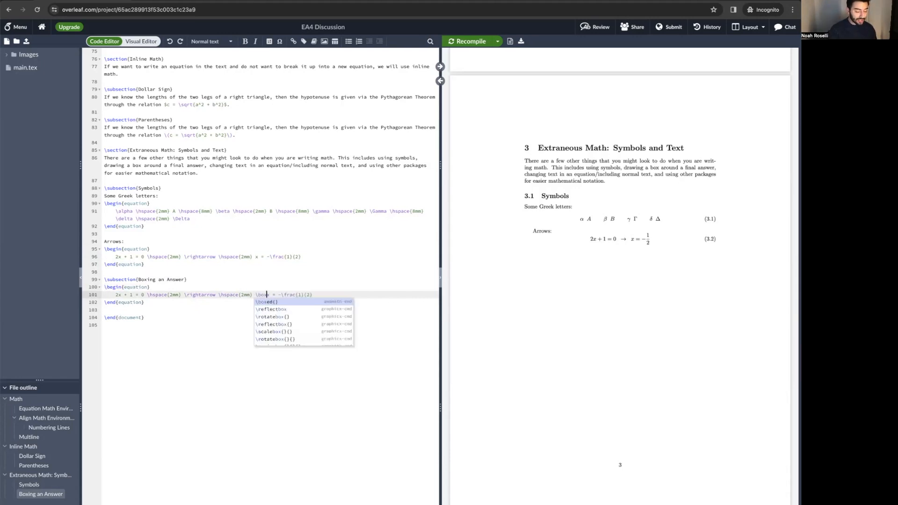
key("End")
type("}")
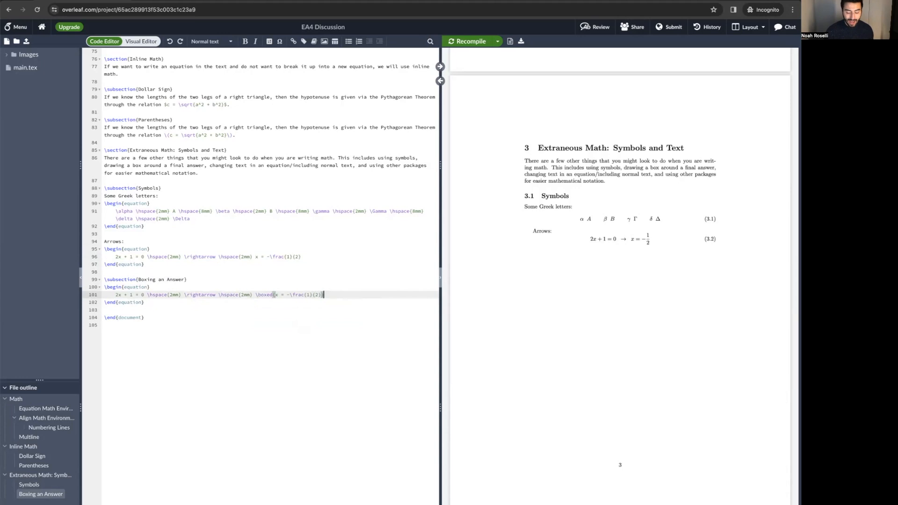
key("ctrl+s")
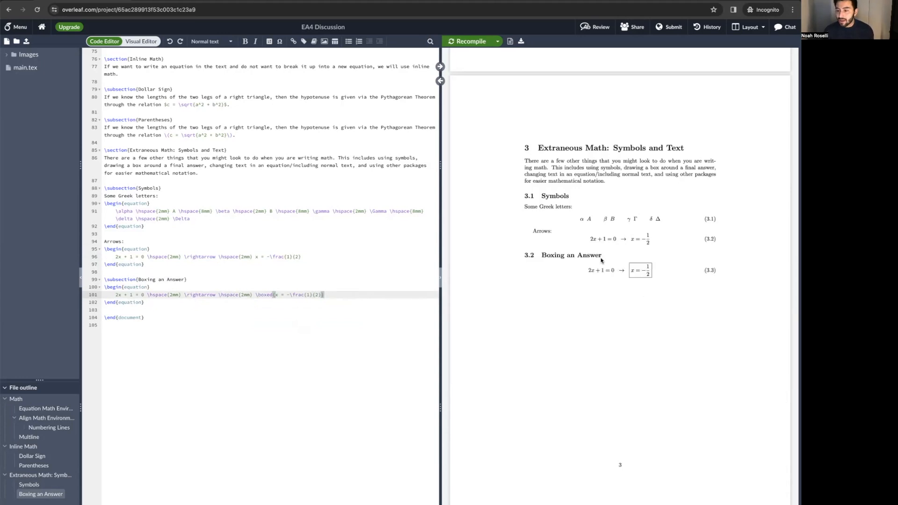
- Add \usepackage{mathtools} to the preamble below the \numberwithin line
left_click(185, 302)
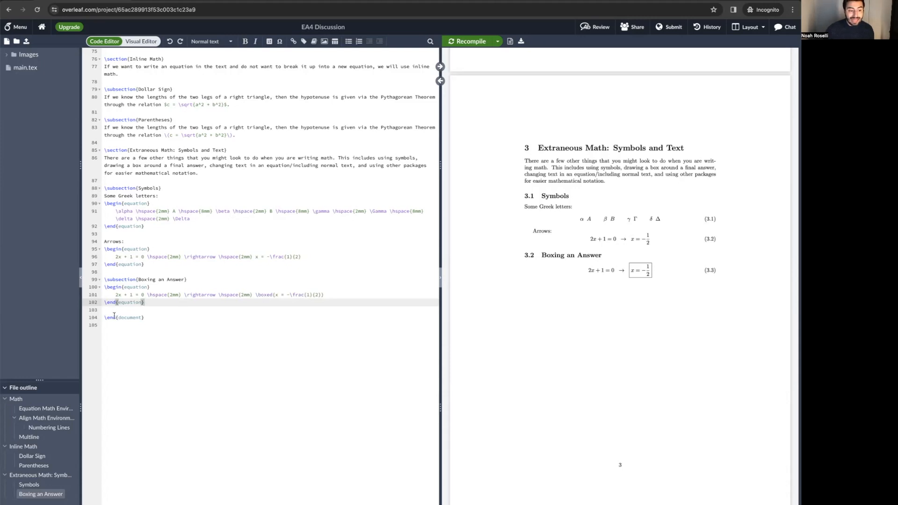
scroll(114, 316, "up", 15)
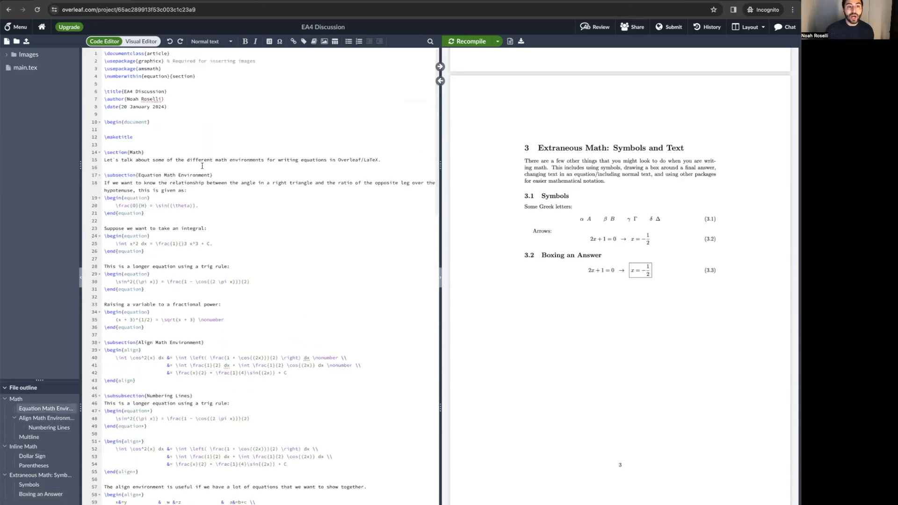
left_click(220, 80)
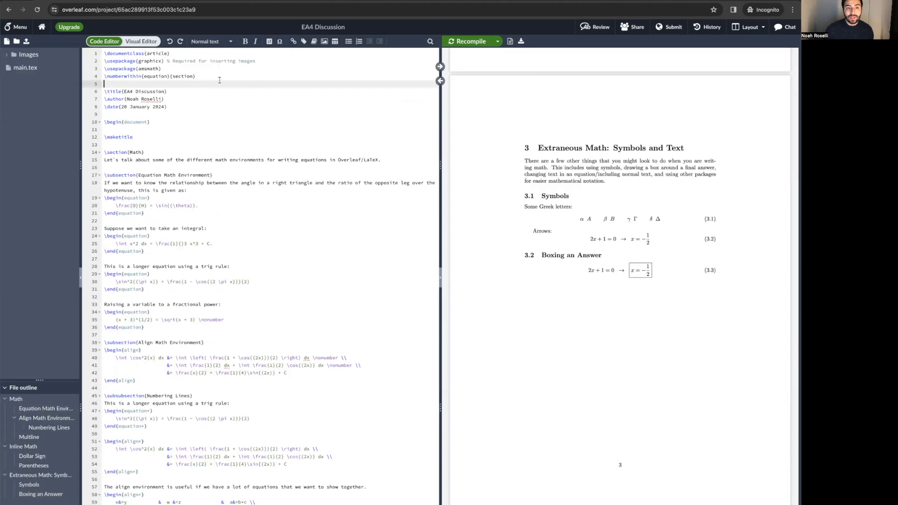
key("Return")
key("Up")
type("\\use")
key("Return")
type("mathtools")
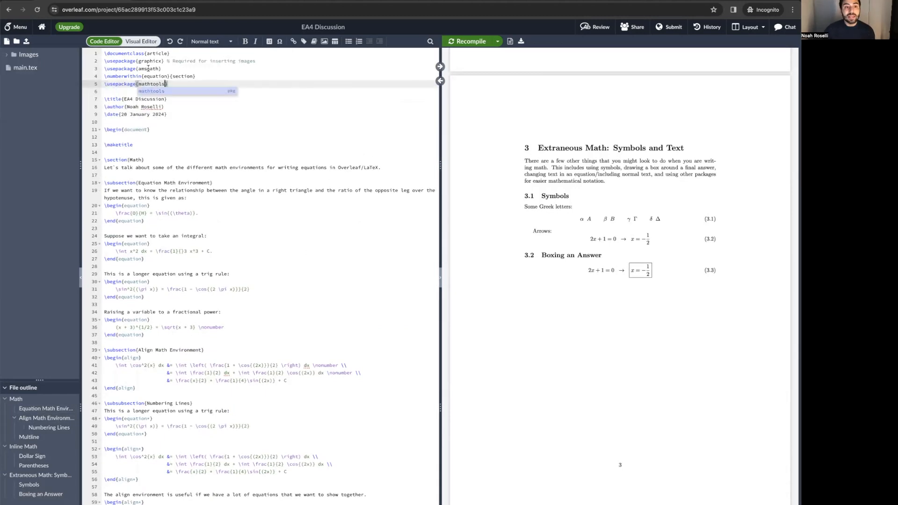
double_click(149, 83)
left_click(181, 91)
- Examine the align* example in the Boxing an Answer subsection, including the \Aboxed command and its contents on the last line
scroll(178, 96, "down", 2)
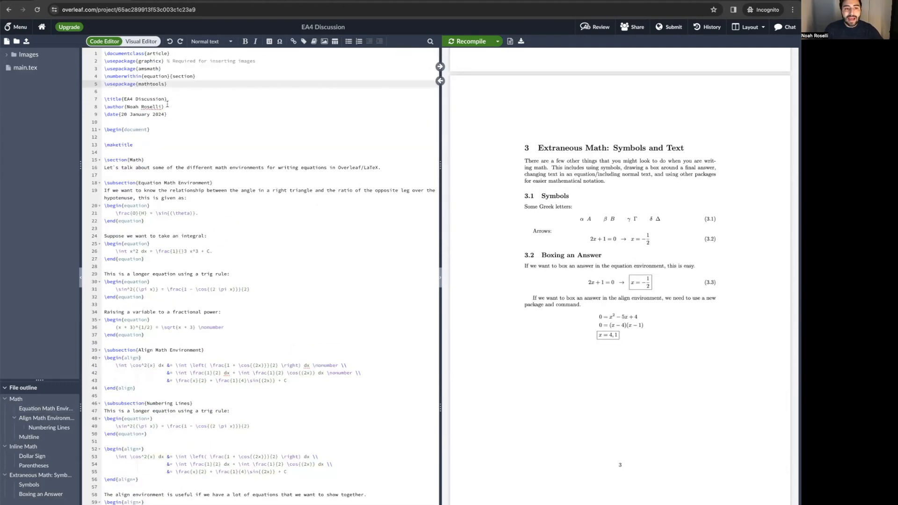
scroll(201, 121, "down", 15)
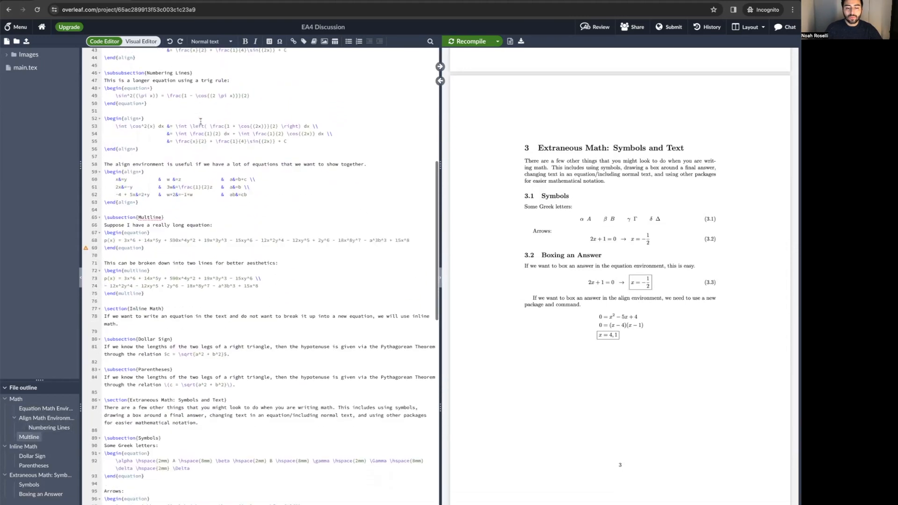
scroll(200, 121, "down", 3)
left_click_drag(116, 274, 182, 288)
left_click(119, 289)
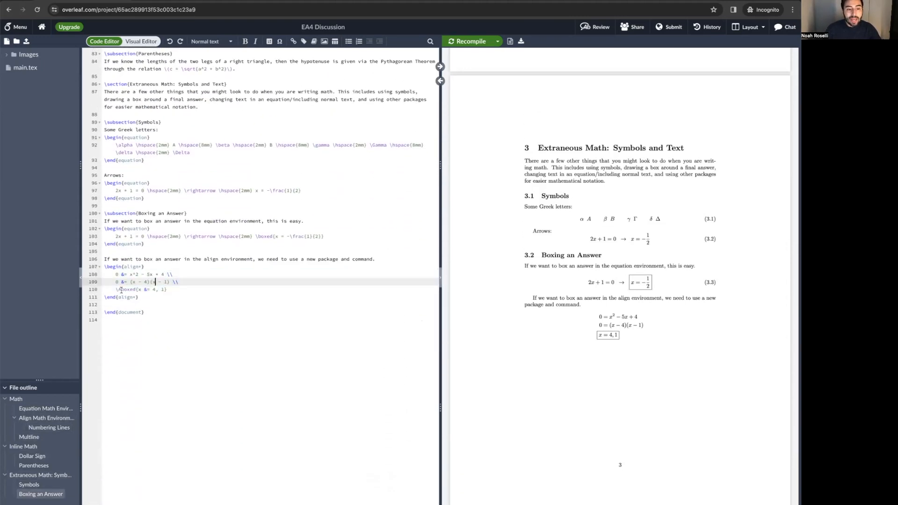
left_click_drag(118, 290, 167, 290)
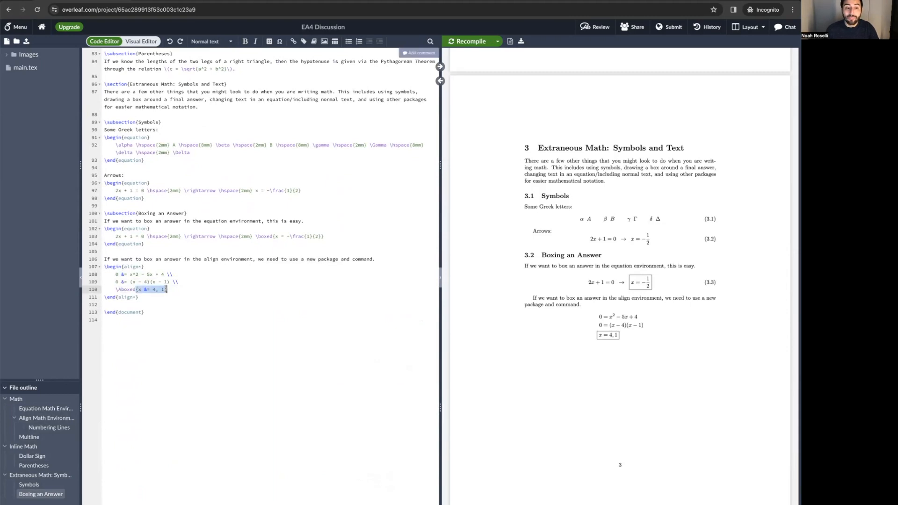
left_click(155, 290)
- Try \boxed in place of \Aboxed around x &= 4, 1 in the align* environment, and recompile
double_click(129, 289)
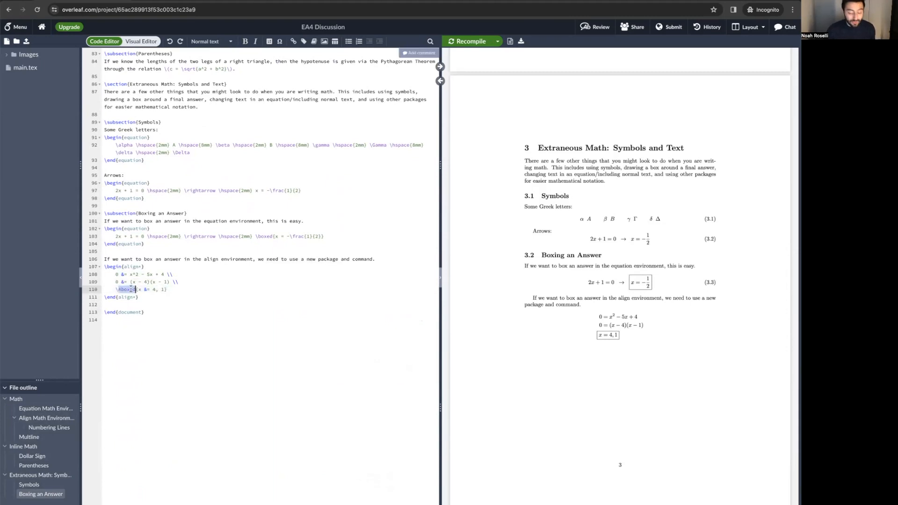
type("boxed")
key("ctrl+s")
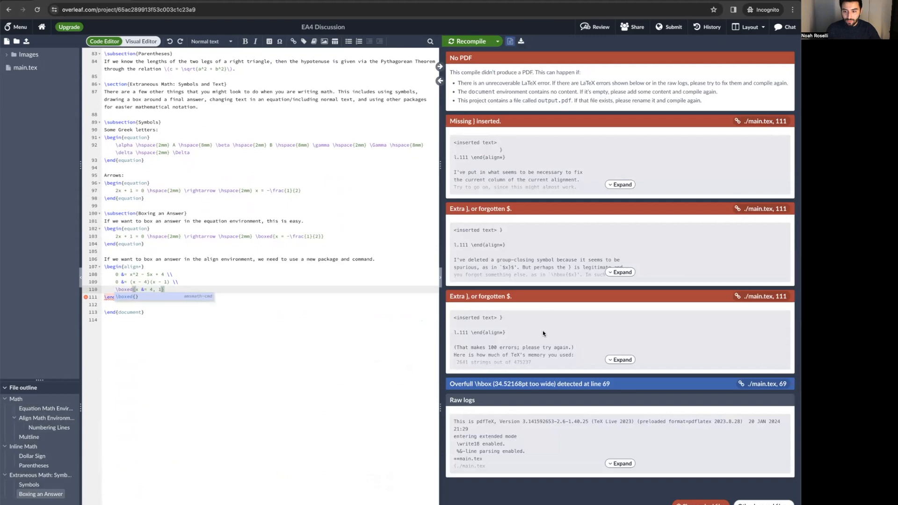
left_click(196, 275)
mouse_move(85, 298)
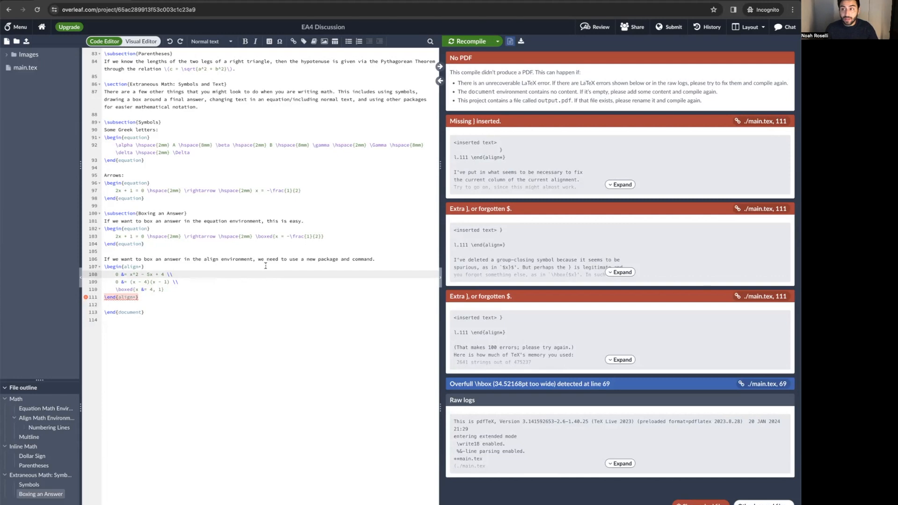
- Remove the \boxed command and its braces from the last align* line, leaving x &= 4, 1, and recompile
left_click_drag(104, 267, 155, 297)
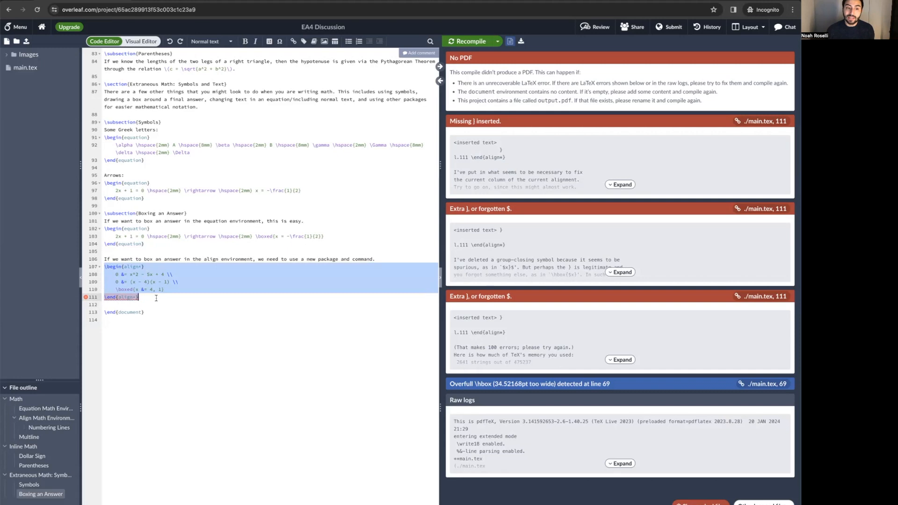
left_click(156, 298)
double_click(122, 290)
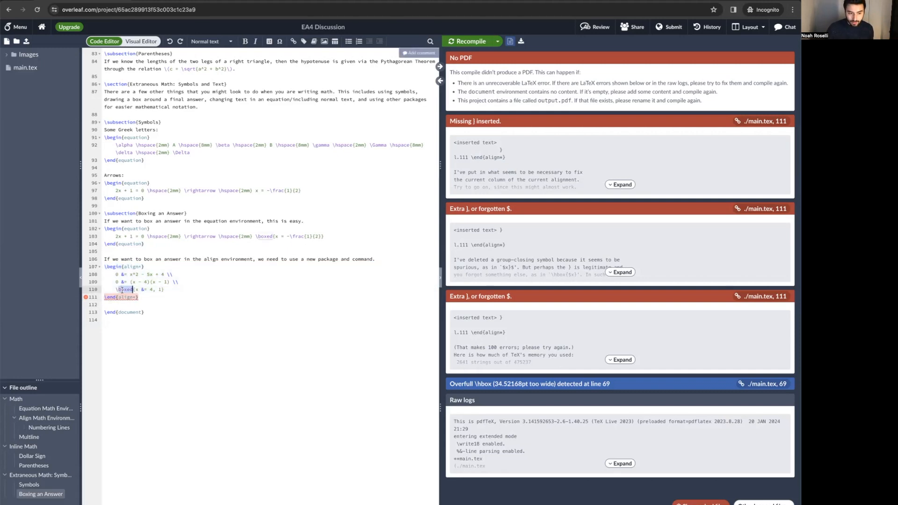
key("BackSpace")
key("BackSpace")
key("Delete")
key("BackSpace")
key("ctrl+s")
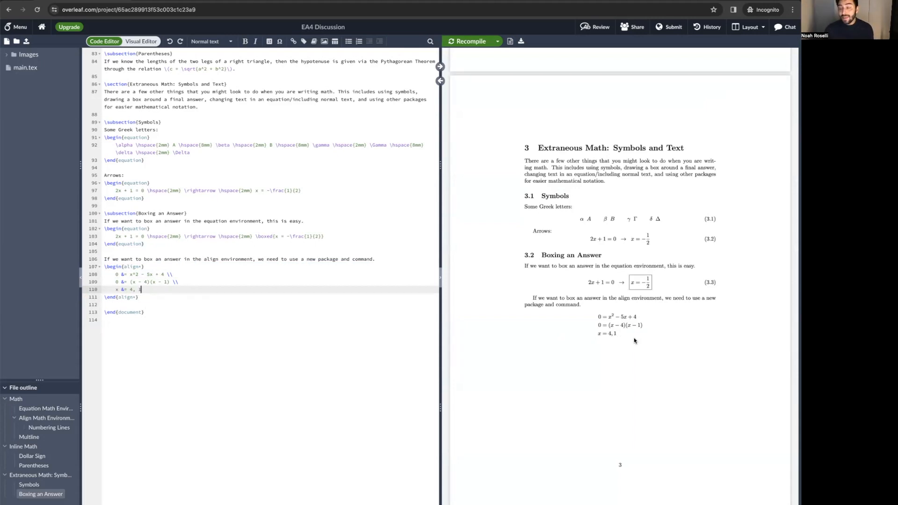
- Wrap x &= 4, 1 in \Aboxed{} on the last line of the align* environment
type("\\Aboxed{")
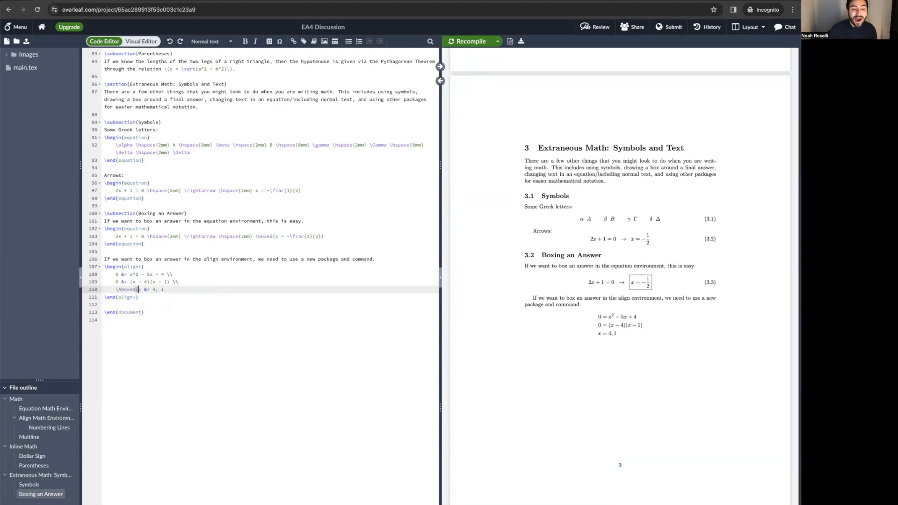
left_click(171, 289)
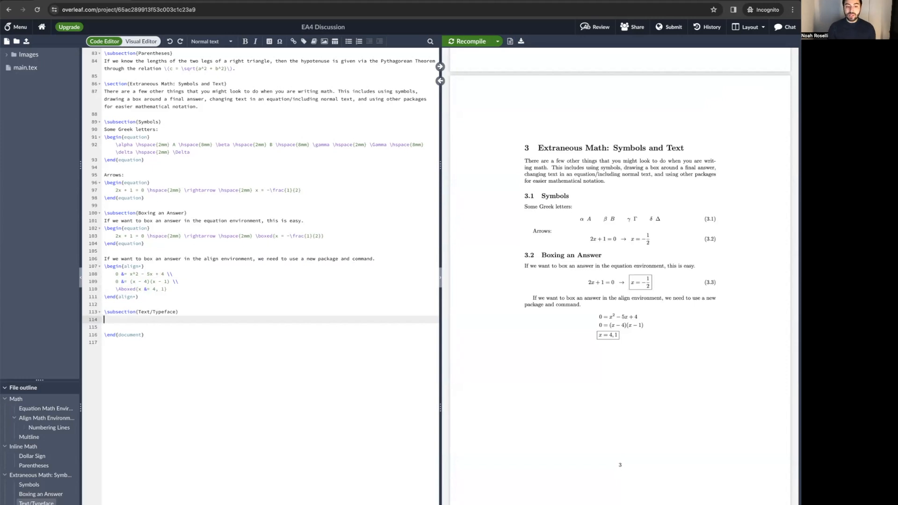
- Insert an equation environment in the Text/Typeface subsection, introduced by the line "Adding boldface to a math environment:"
type("\\begin{")
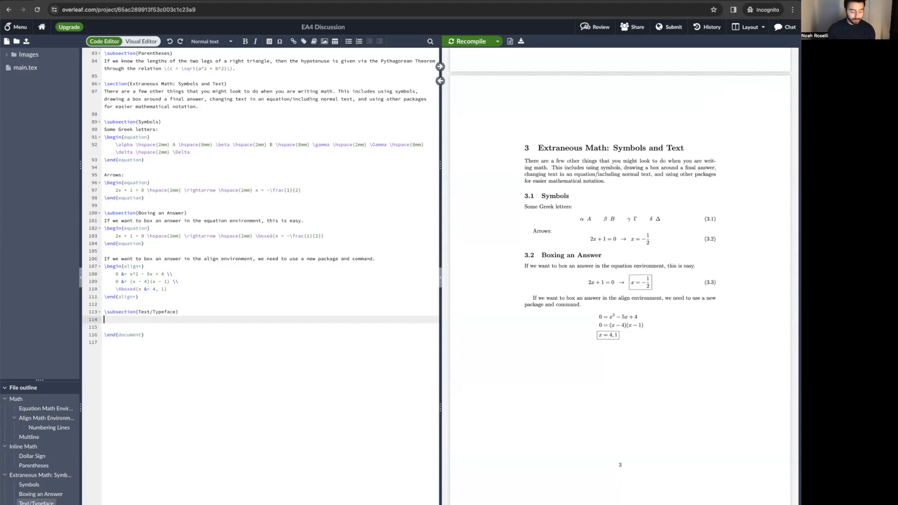
type("equation")
key("Return")
key("Up")
key("Home")
key("Return")
key("Up")
type("Adding boldface to a math environment:")
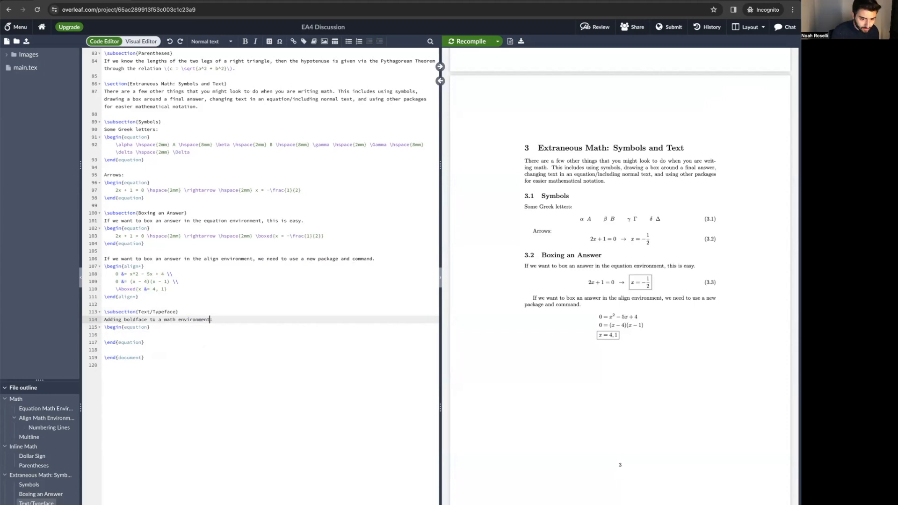
- Enter \mathbf{v} = [1, 2, 3] in the new equation environment and recompile
key("Down")
key("Down")
type("\\mathbf{v} = [1, 2, 3]")
key("super+s")
scroll(166, 286, "down", 1)
left_click_drag(116, 293, 179, 293)
left_click(145, 293)
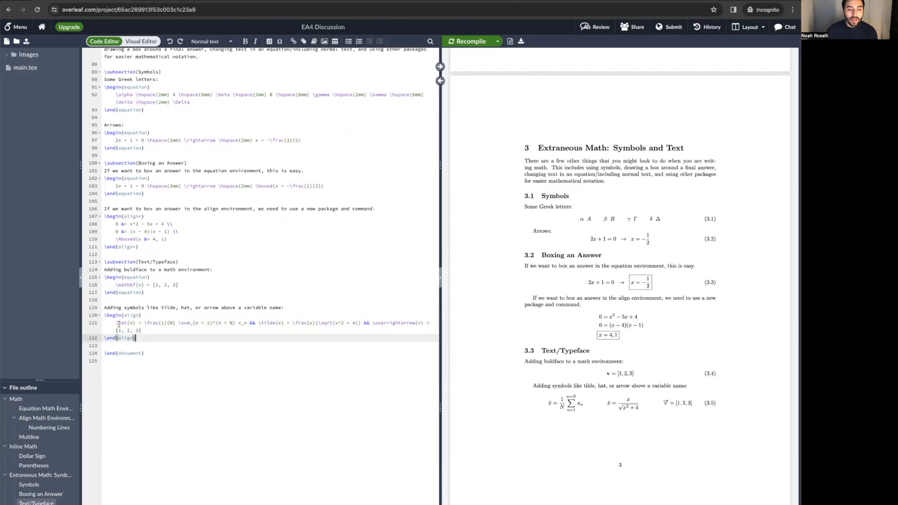
- Examine the \hat, \tilde and \overrightarrow commands in the align example and compare them with their rendered symbols
left_click_drag(116, 319, 135, 319)
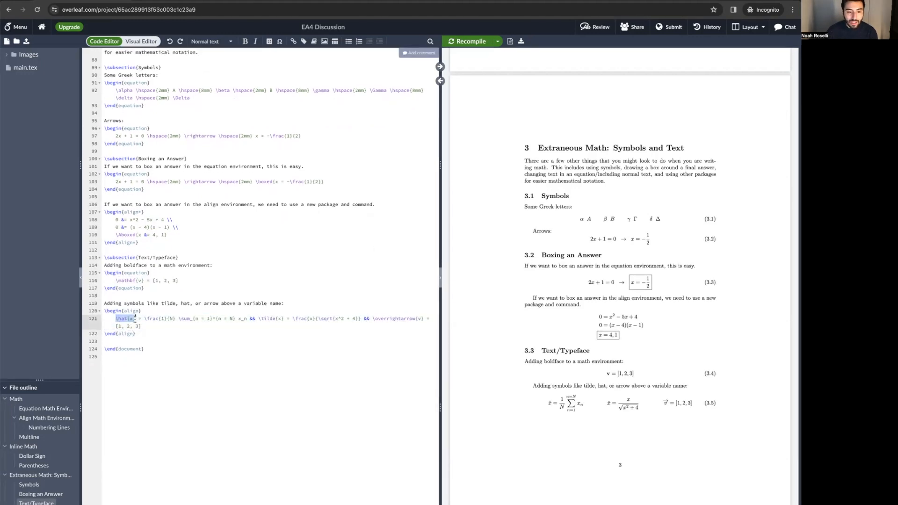
scroll(136, 319, "up", 1)
scroll(122, 324, "up", 1)
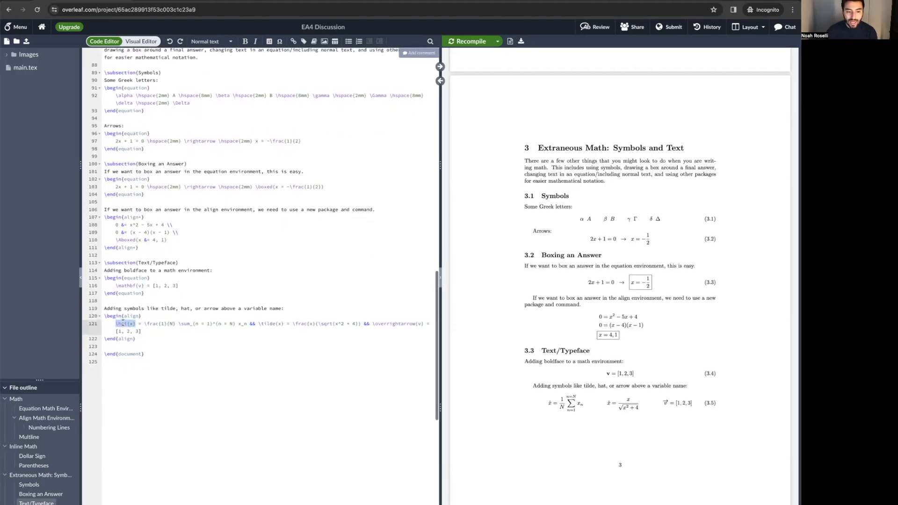
left_click(133, 326)
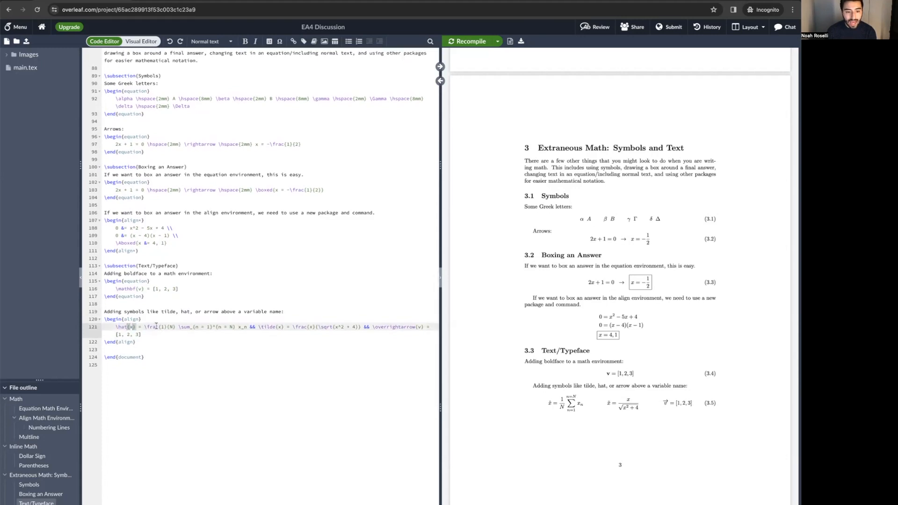
double_click(270, 328)
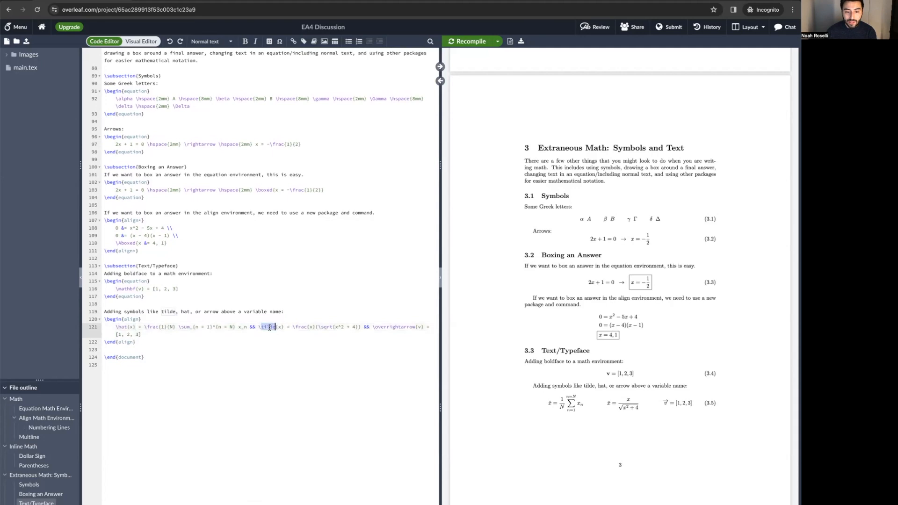
scroll(271, 327, "down", 1)
double_click(401, 323)
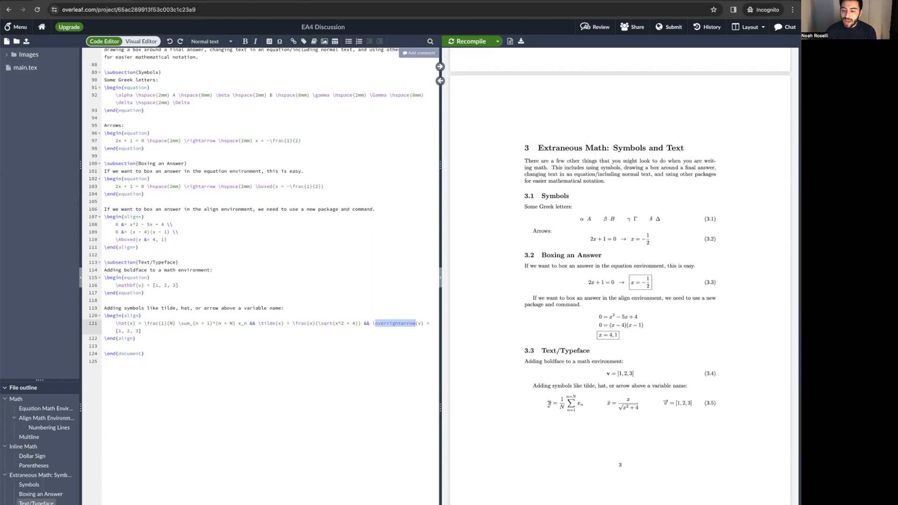
left_click_drag(608, 405, 603, 405)
left_click_drag(669, 404, 663, 402)
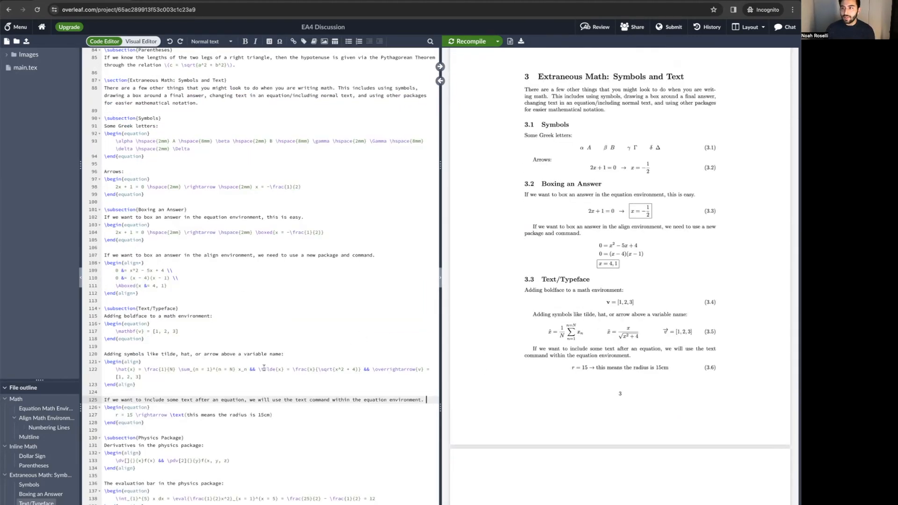
- Try the r = 15 equation without the \text{} wrapper around "this means the radius is 15cm", recompile, and inspect the rendered text
left_click_drag(169, 415, 279, 416)
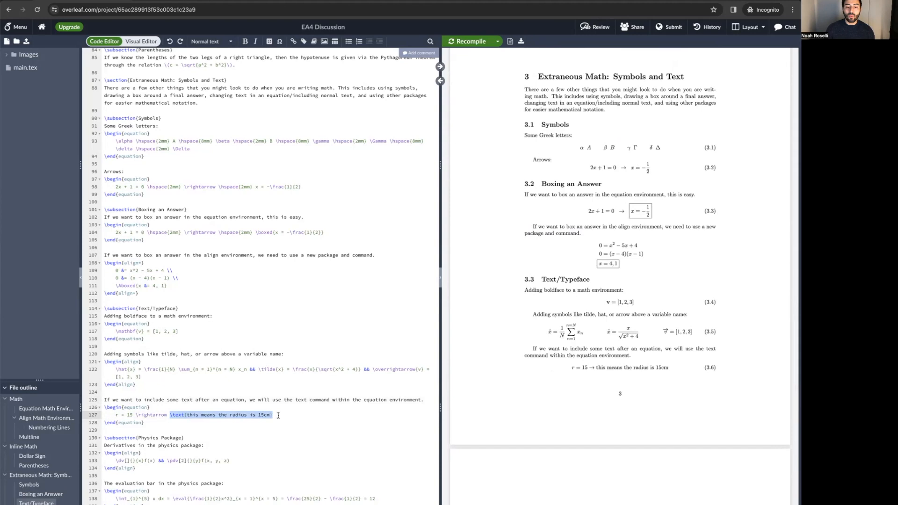
scroll(199, 425, "down", 1)
double_click(182, 407)
key("BackSpace")
key("BackSpace")
key("Right")
key("BackSpace")
key("super+Right")
key("BackSpace")
key("super+s")
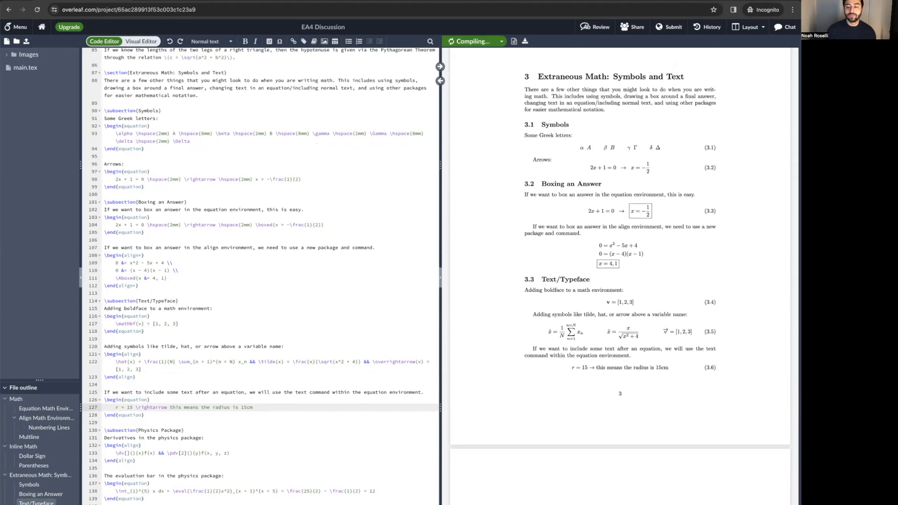
left_click_drag(616, 367, 663, 367)
scroll(663, 367, "down", 1)
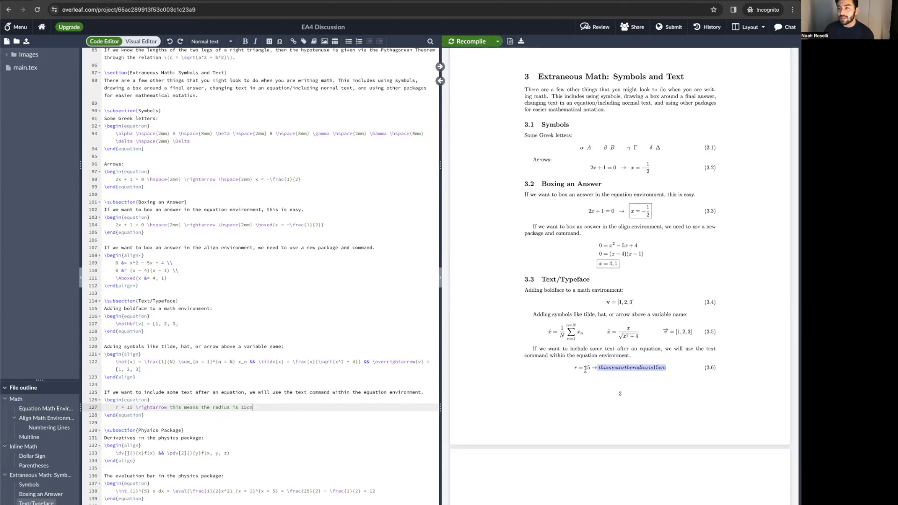
- Wrap "this means the radius is 15cm" in \text{} again in the r = 15 equation and recompile
left_click(169, 408)
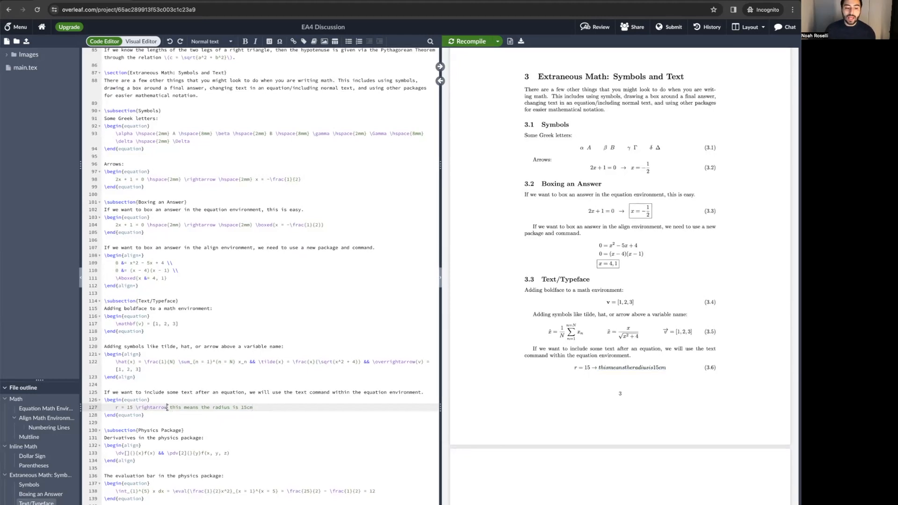
type("\\text{")
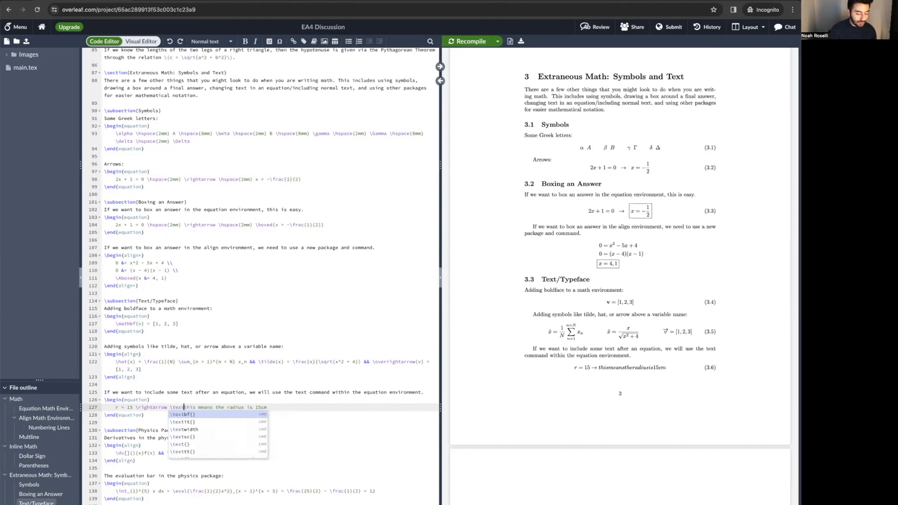
left_click(299, 412)
type("}")
key("ctrl+s")
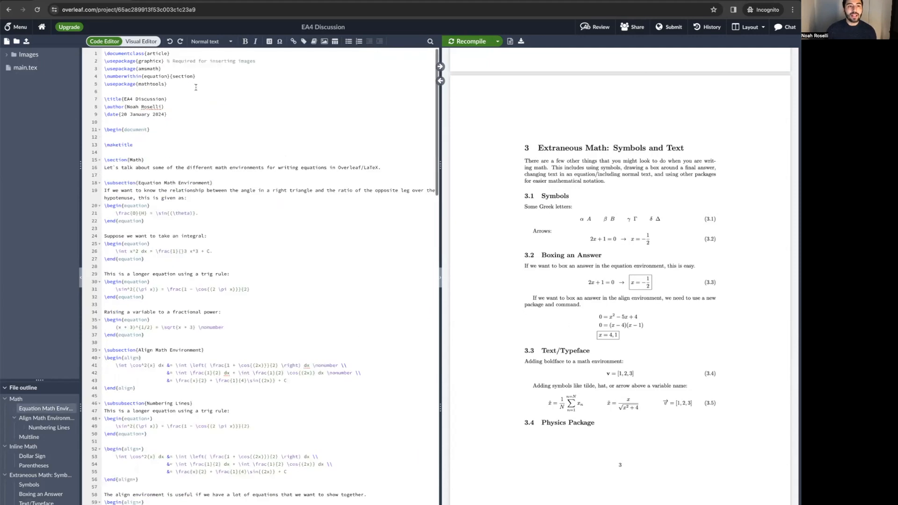
- Add \usepackage{physics} to the preamble below the mathtools package
type("\\usepa")
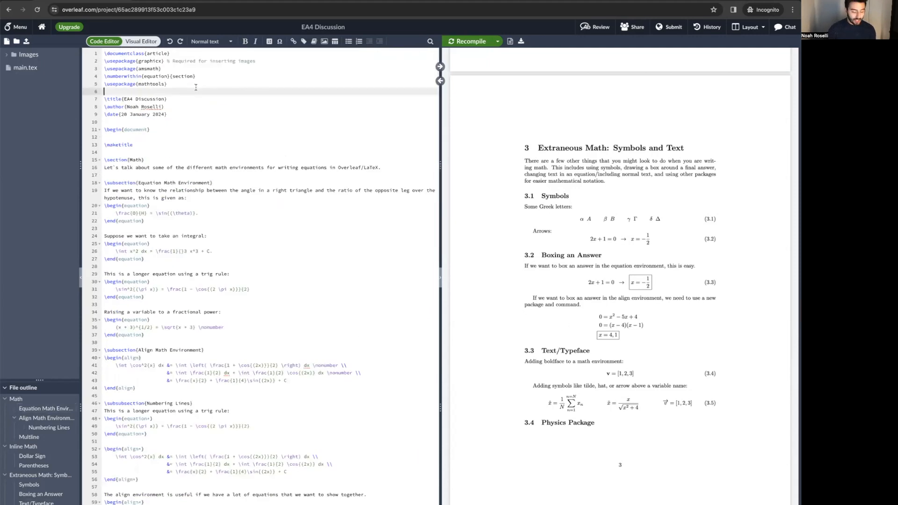
key("Return")
type("physics")
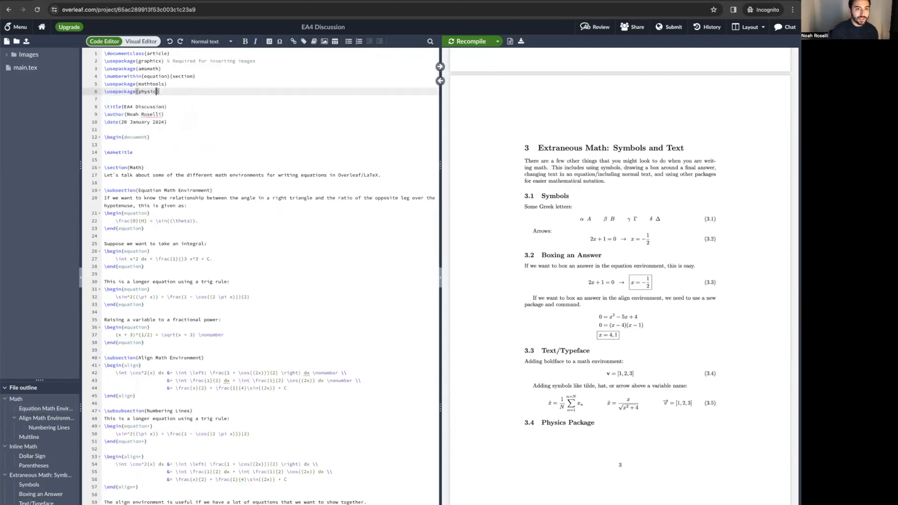
- Add the line "Derivatives in the physics package:" and an align environment under the Physics Package subsection
scroll(163, 211, "down", 15)
left_click(164, 211)
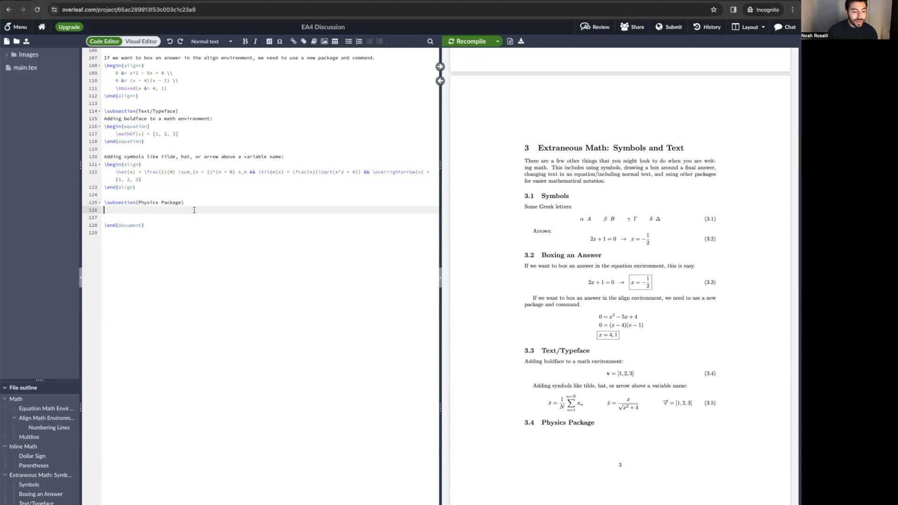
type("Derivatives in the physics package:")
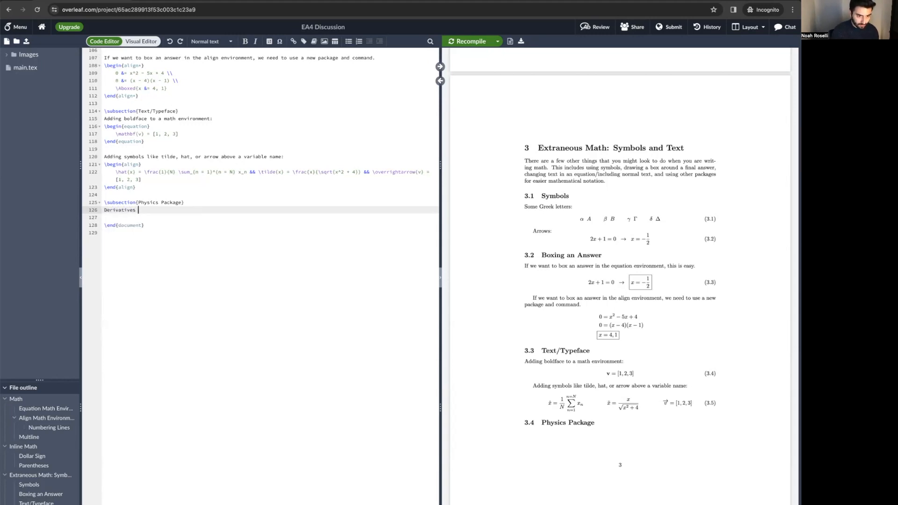
key("Return")
type("\\begin{align")
key("Return")
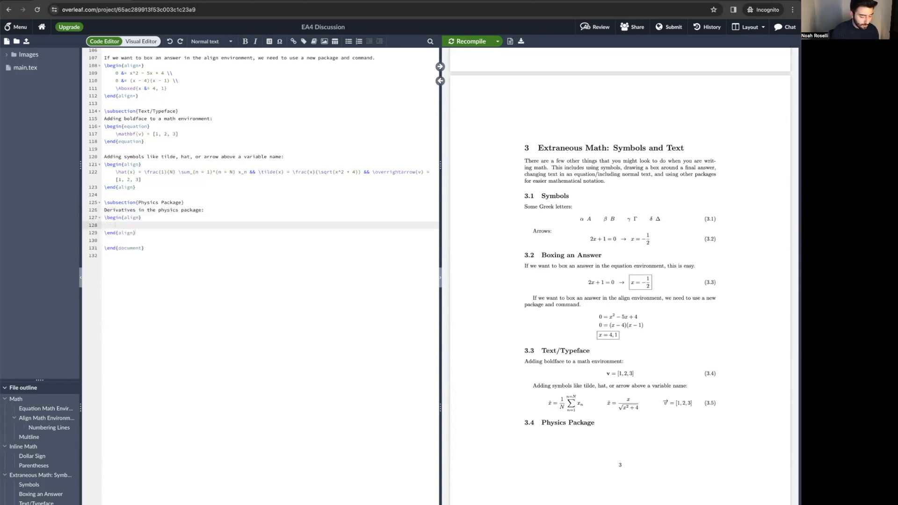
- Enter \dv[]{f(x)}{x} in the align environment, leaving the derivative's order argument empty
type("\\dv")
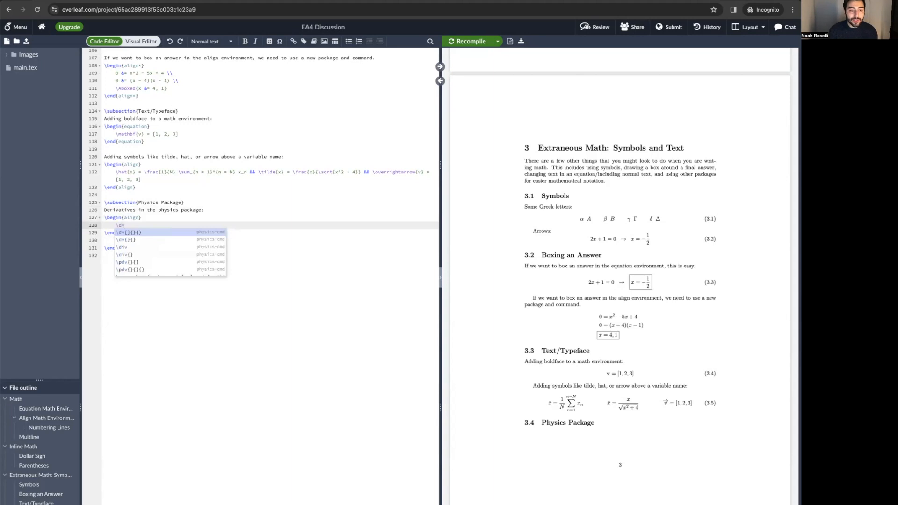
key("Return")
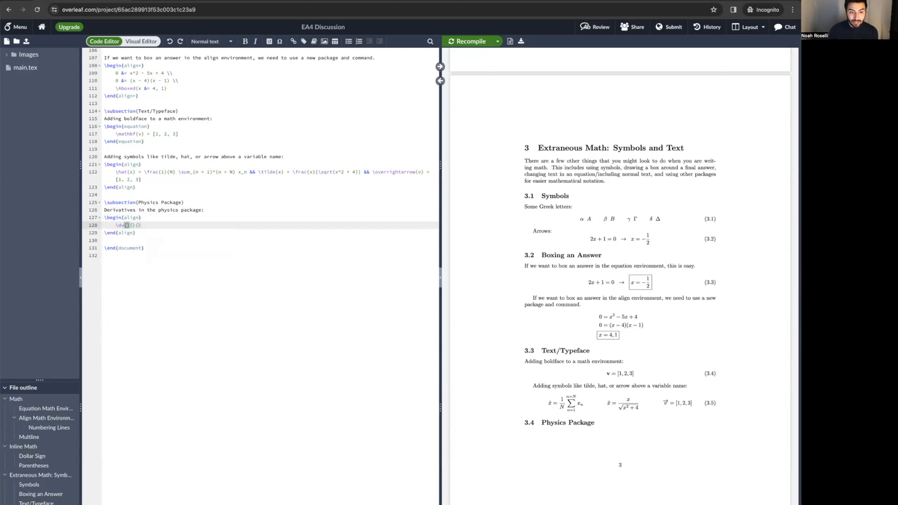
key("Right")
key("Right")
key("Left")
key("Left")
key("Left")
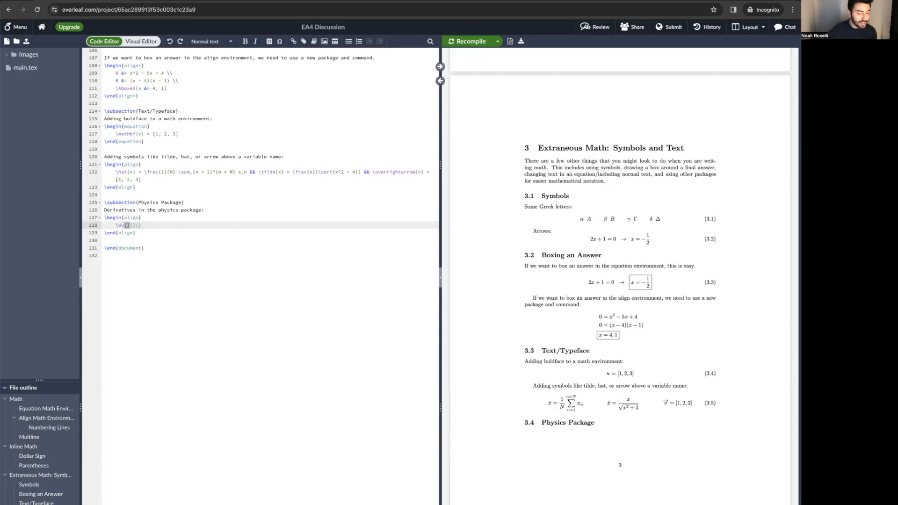
type("2")
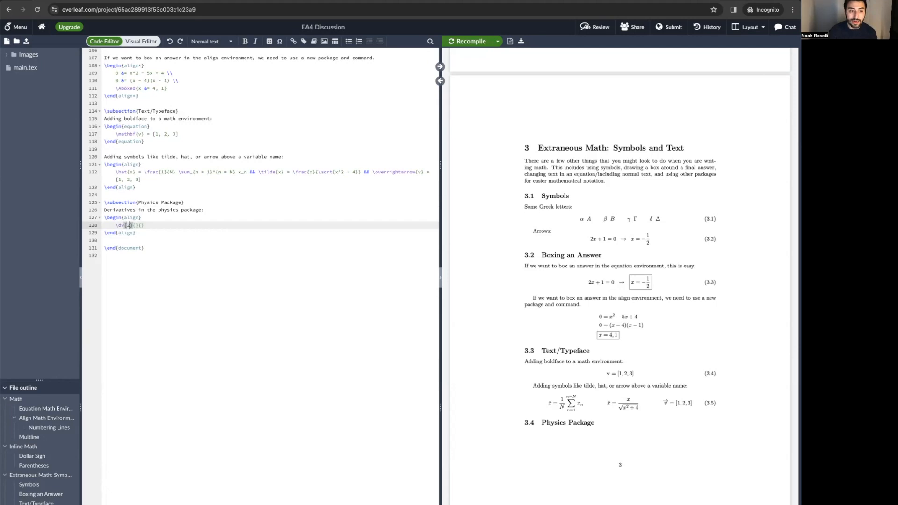
key("BackSpace")
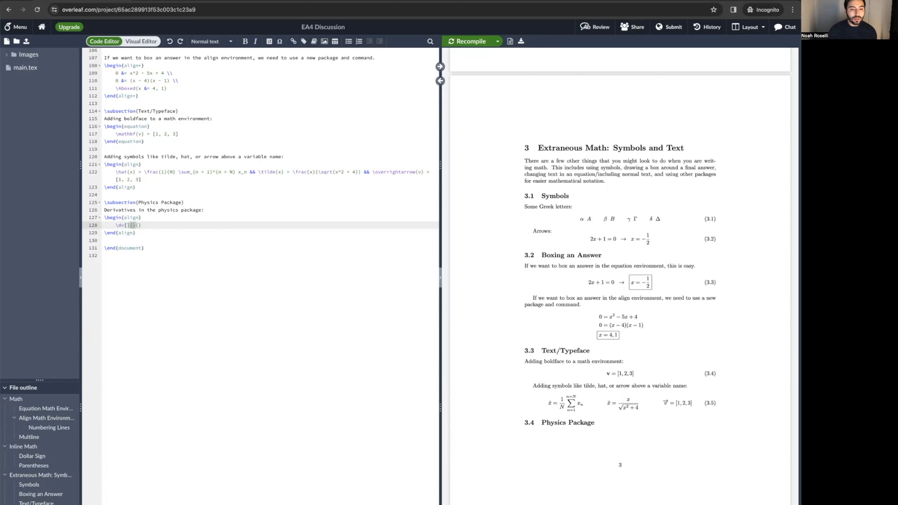
type("f(x)")
key("Right")
type("x}")
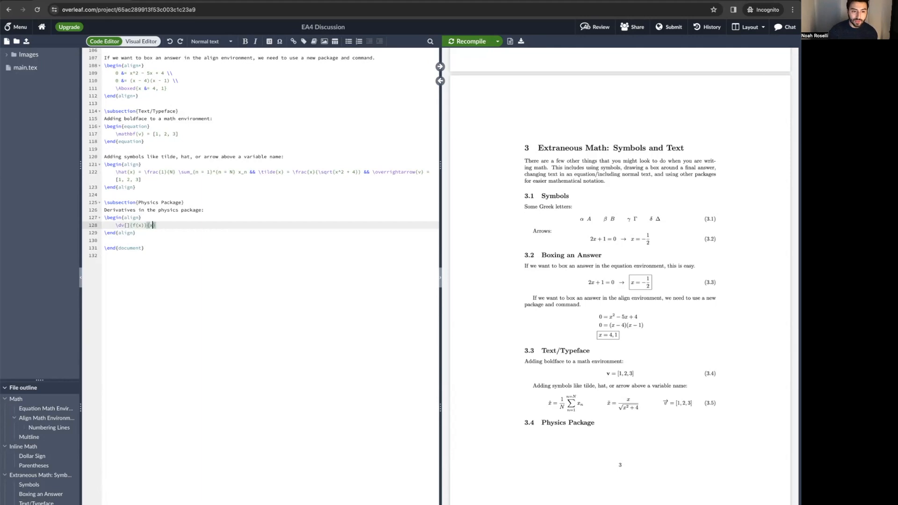
- Append && and a partial derivative command \pdv[]{}{} with empty arguments to the align line
type(" && \\")
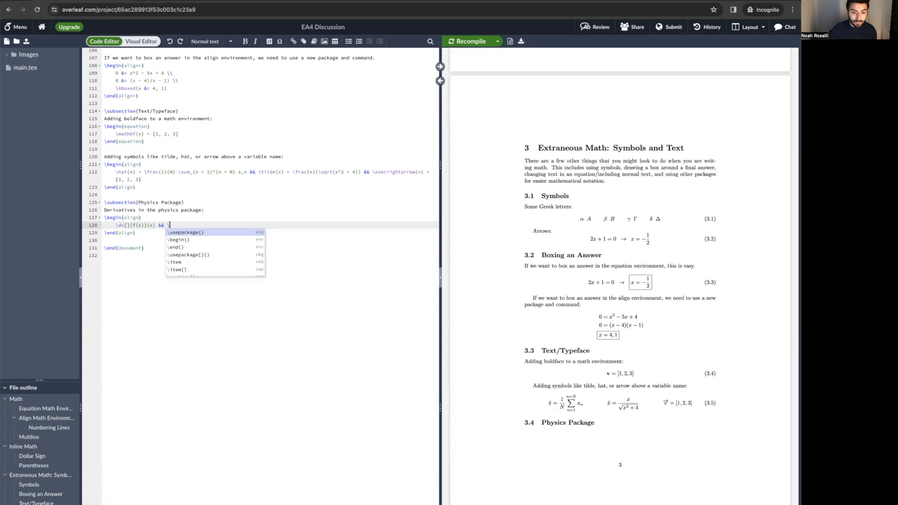
type("pdv")
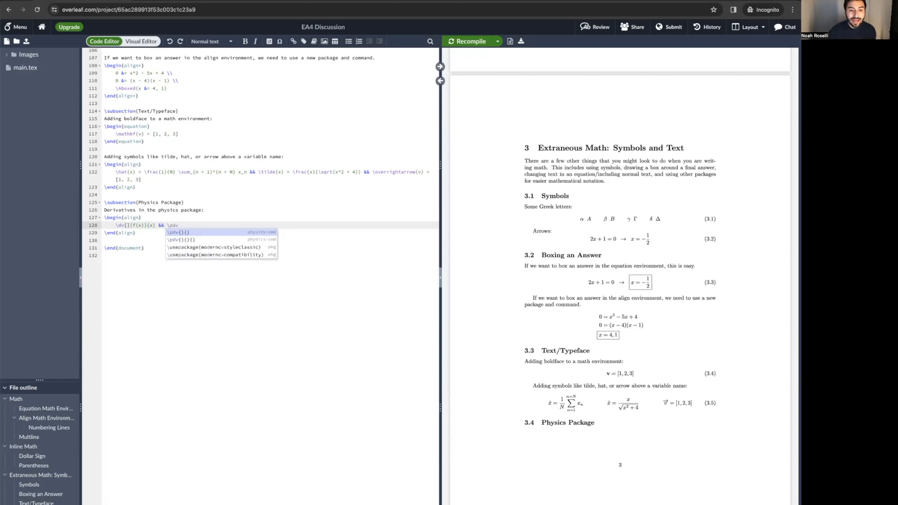
type("[]")
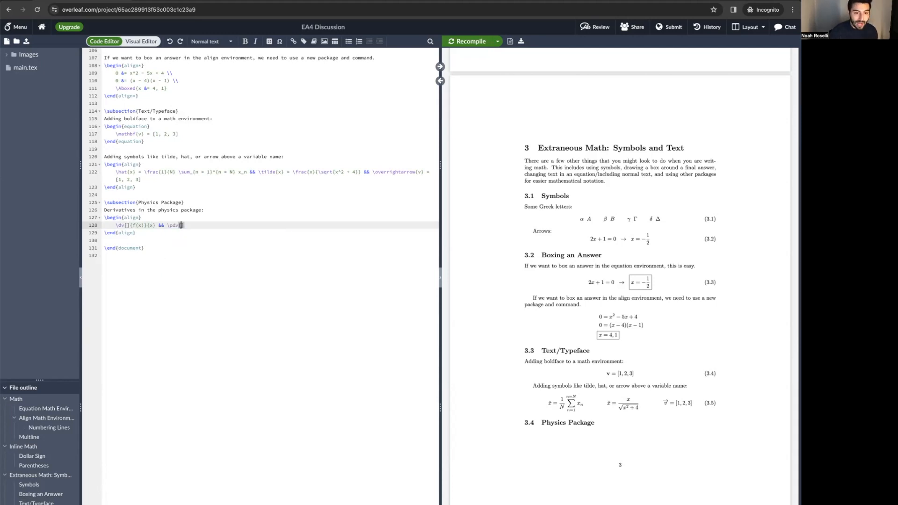
type("{}{}")
key("Left")
key("Left")
key("Left")
key("Left")
key("Left")
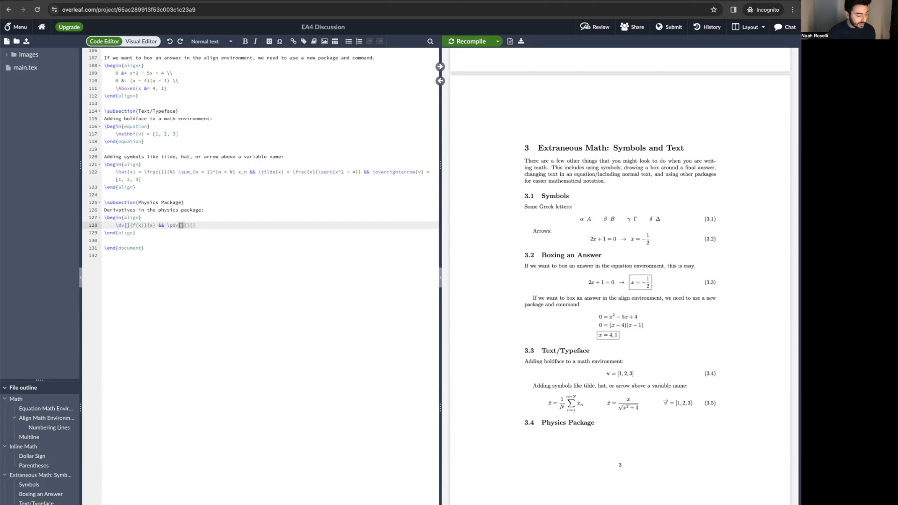
- Fill the \pdv arguments with order 2, function f(x, y, z) and variable y, and recompile
type("2")
key("Right")
key("Right")
type("f(x")
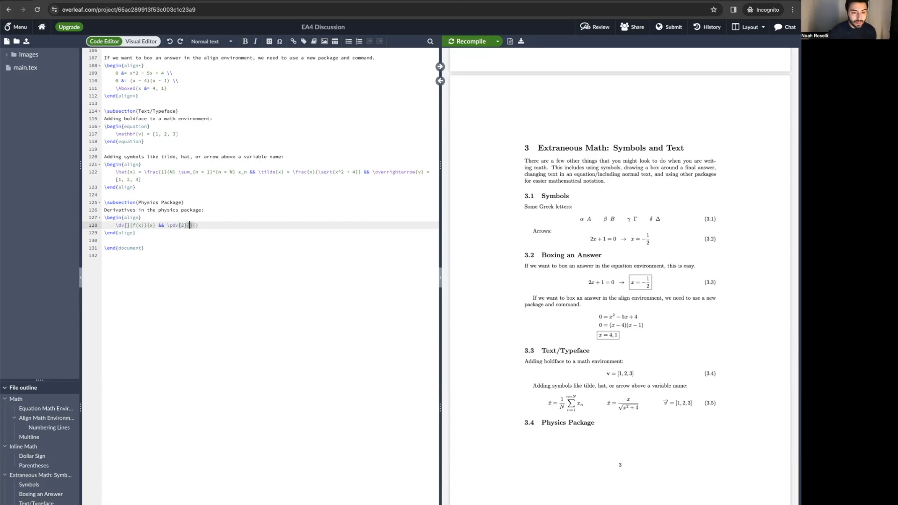
type(", y, z)")
key("Right")
type("y")
key("ctrl+s")
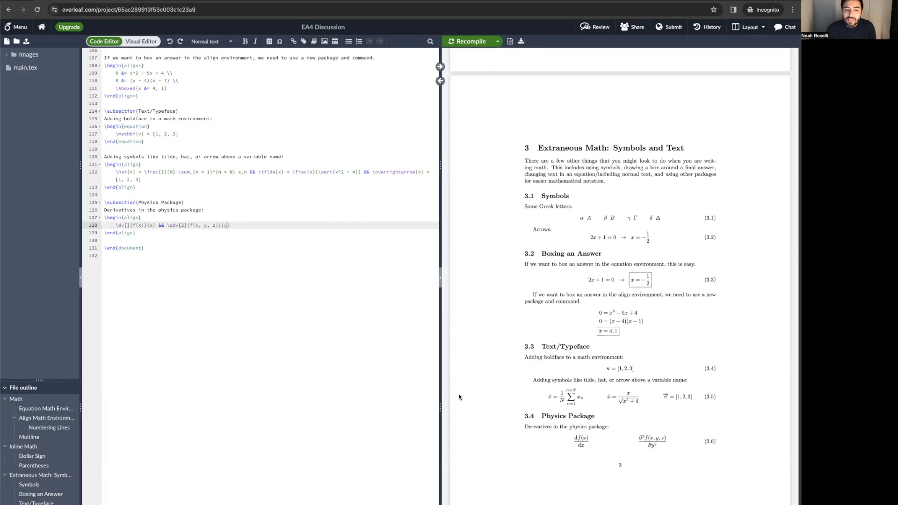
- Move f(x) out of the \dv numerator to after the {x} argument, giving \dv[]{}{x}f(x)
left_click(178, 233)
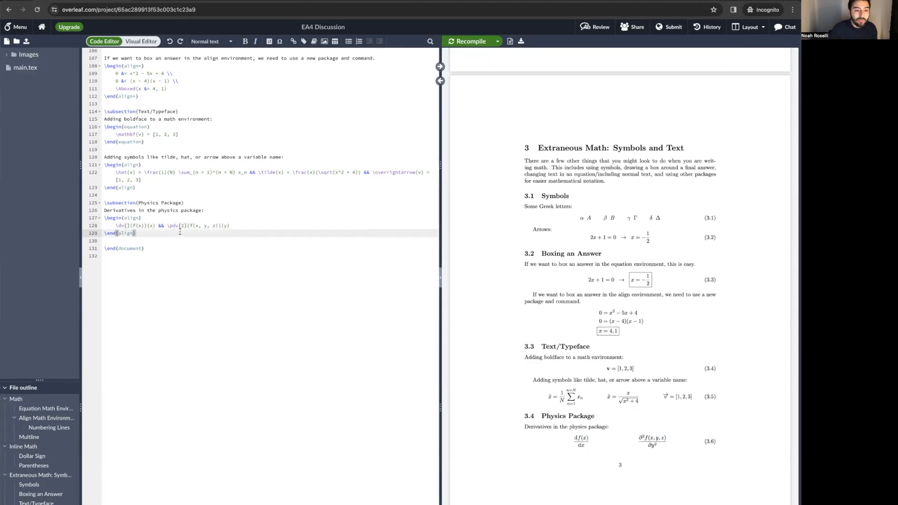
left_click_drag(133, 225, 144, 225)
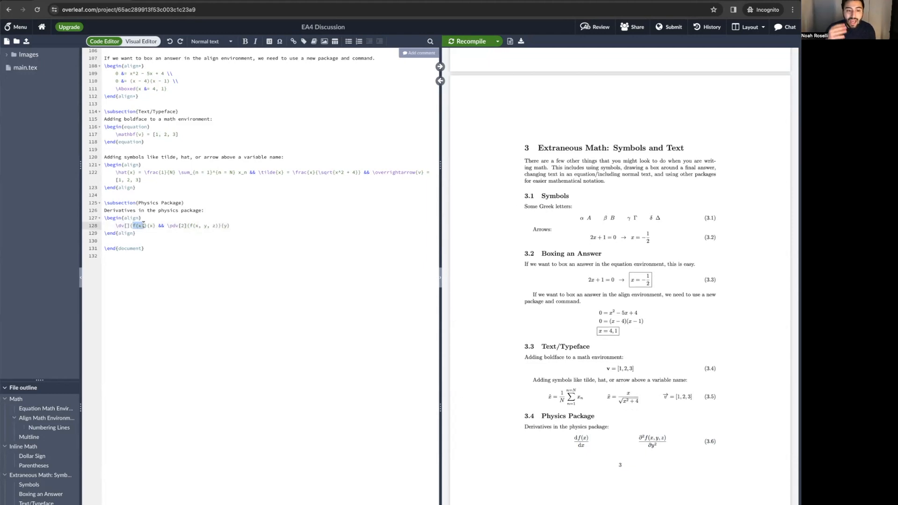
key("ctrl+x")
left_click(145, 226)
key("ctrl+v")
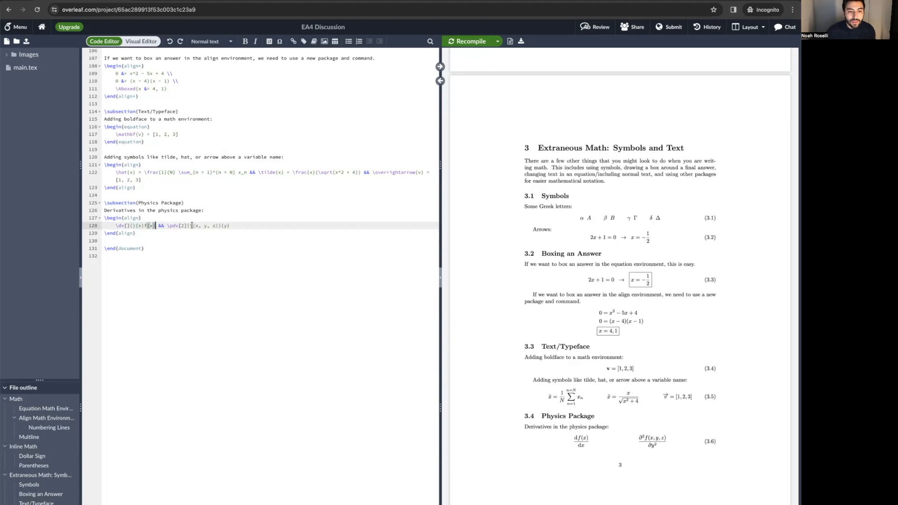
- Move f(x, y, z) out of the \pdv numerator to after the {y} argument, giving \pdv[2]{}{y}f(x, y, z)
left_click_drag(190, 226, 217, 225)
key("ctrl+x")
left_click(225, 225)
key("ctrl+v")
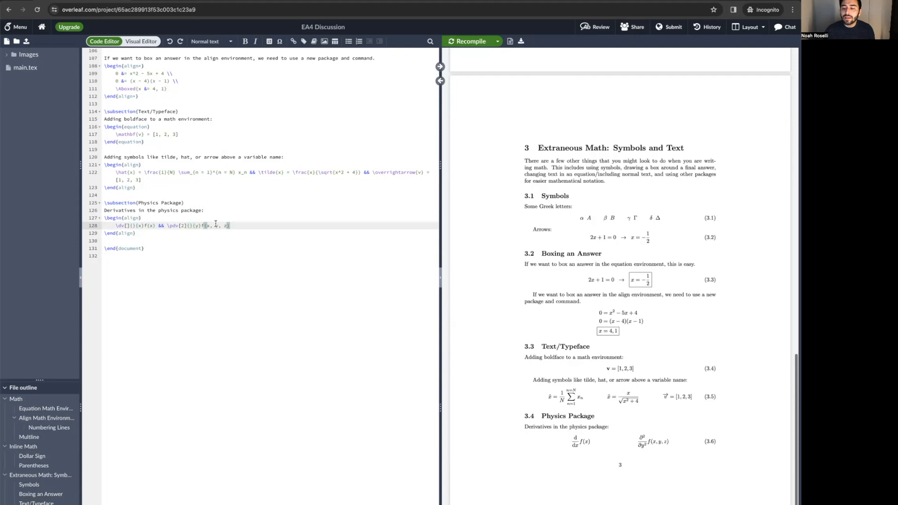
scroll(216, 224, "down", 1)
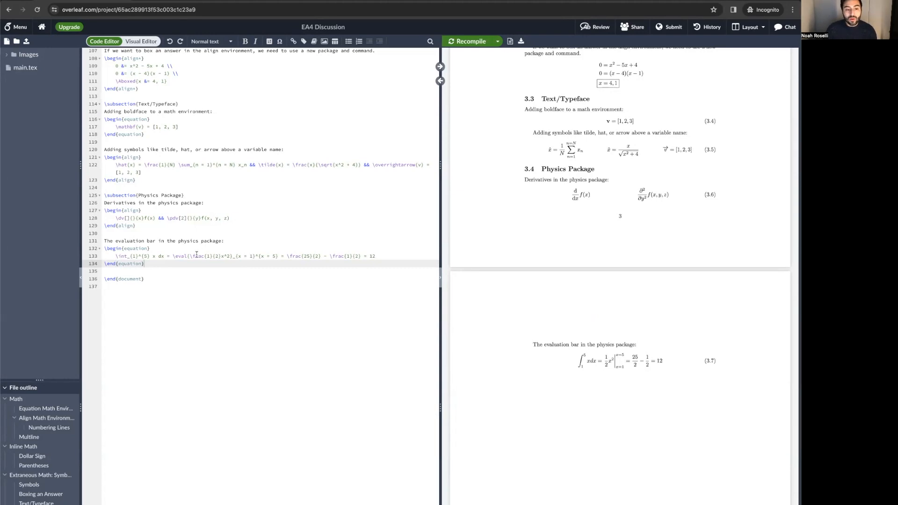
- Examine the integral command and its lower and upper limits in the evaluation bar equation
double_click(121, 257)
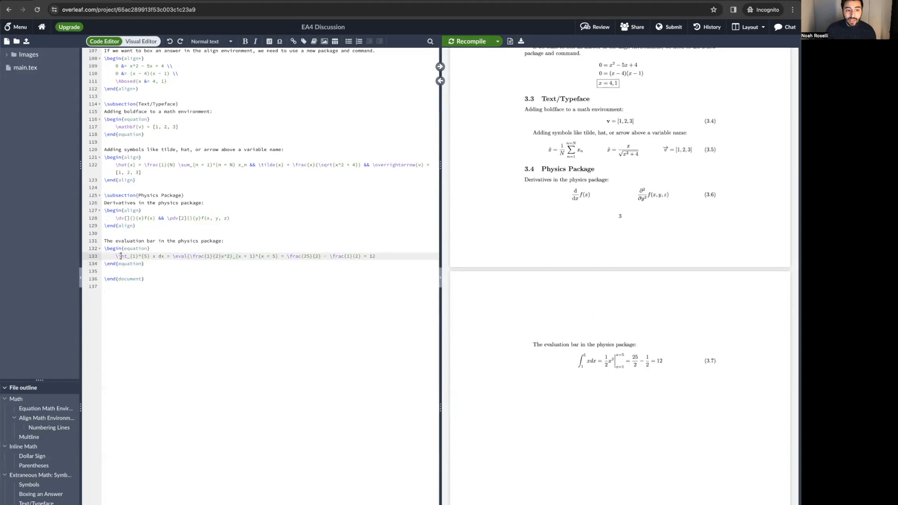
scroll(126, 259, "up", 1)
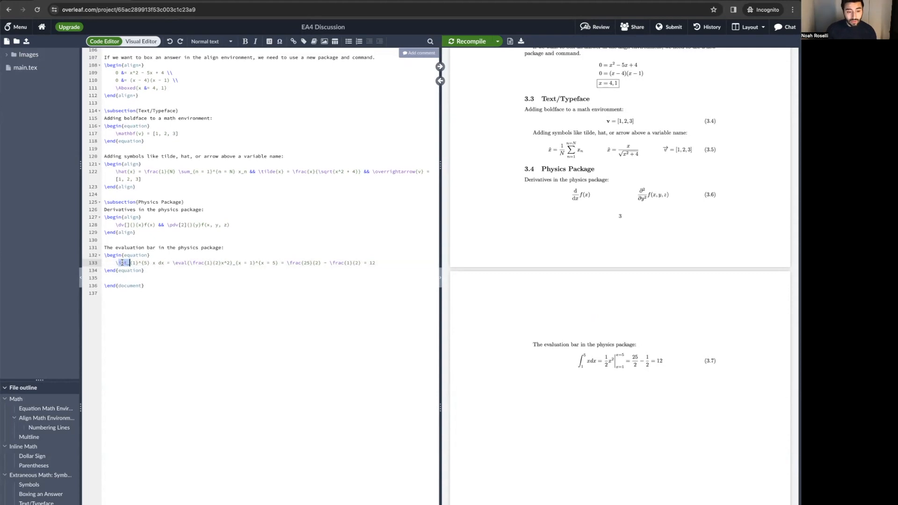
left_click(123, 263)
left_click_drag(128, 263, 137, 262)
left_click(134, 263)
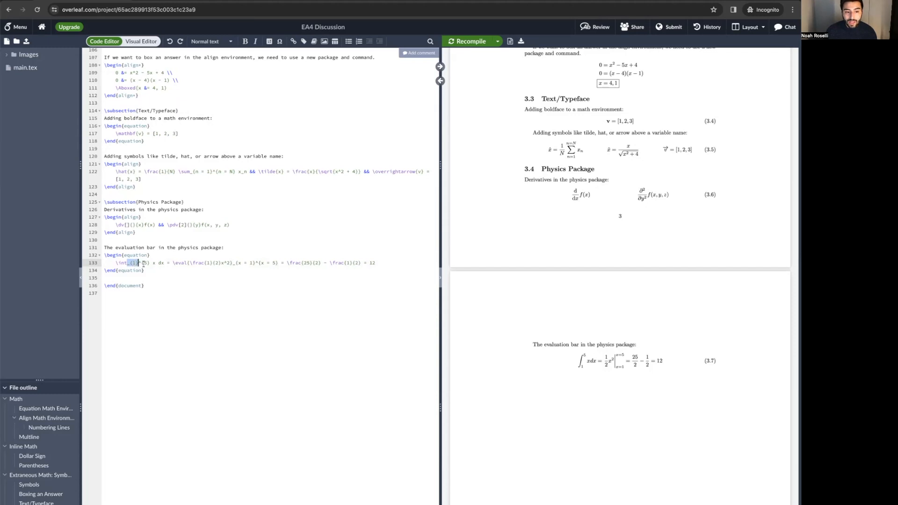
left_click_drag(139, 263, 150, 264)
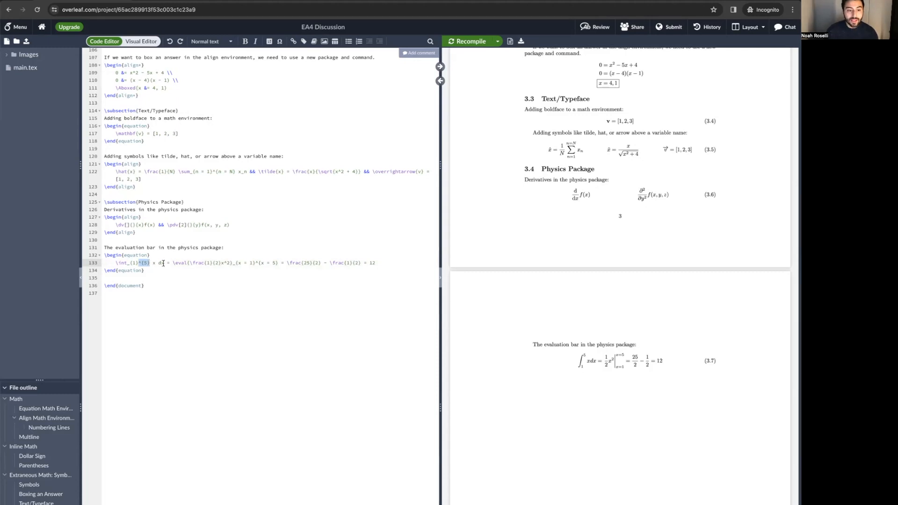
- Retype the upper limit of the integral in the evaluation bar equation and recompile the document
left_click(147, 263)
key("BackSpace")
type("6")
key("ctrl+s")
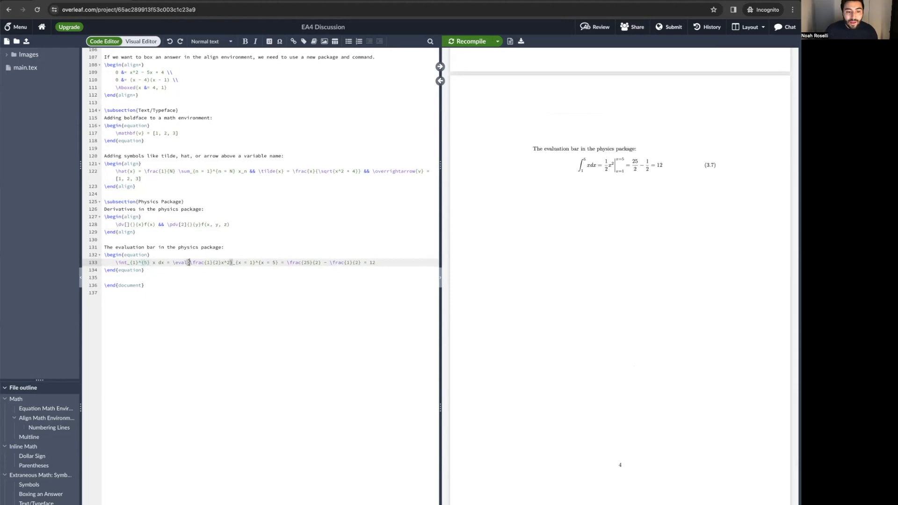
- Examine the \eval command, its \frac{1}{2}x^2 argument, and the subscript and superscript limits that follow it
left_click_drag(189, 263, 230, 262)
left_click(190, 262)
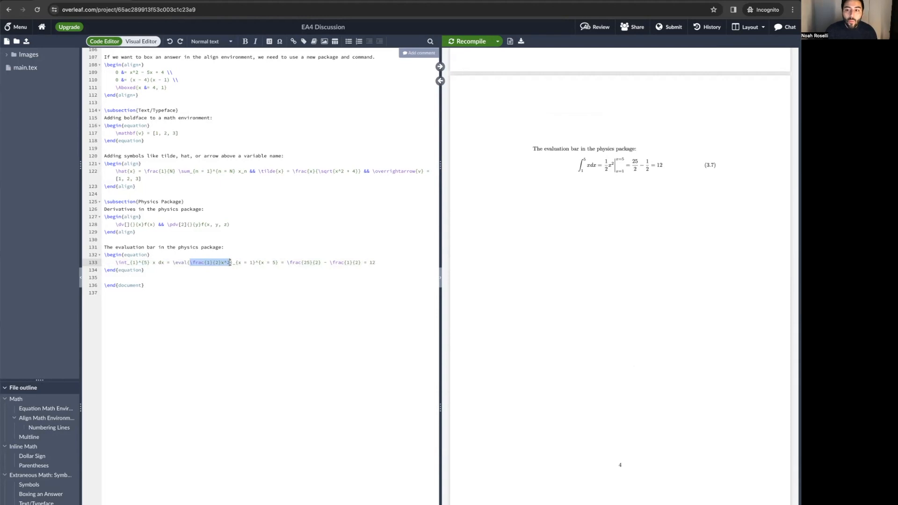
left_click_drag(190, 263, 224, 262)
left_click(229, 262)
double_click(179, 262)
left_click_drag(232, 263, 278, 263)
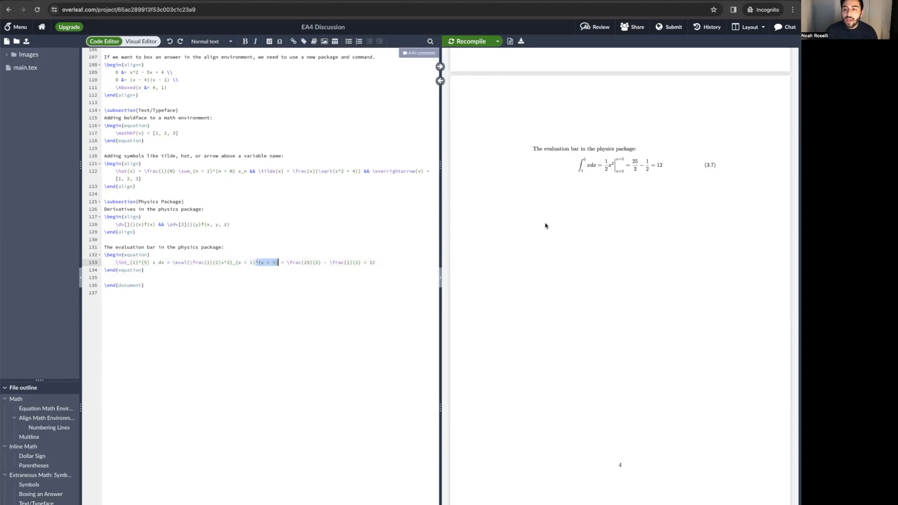
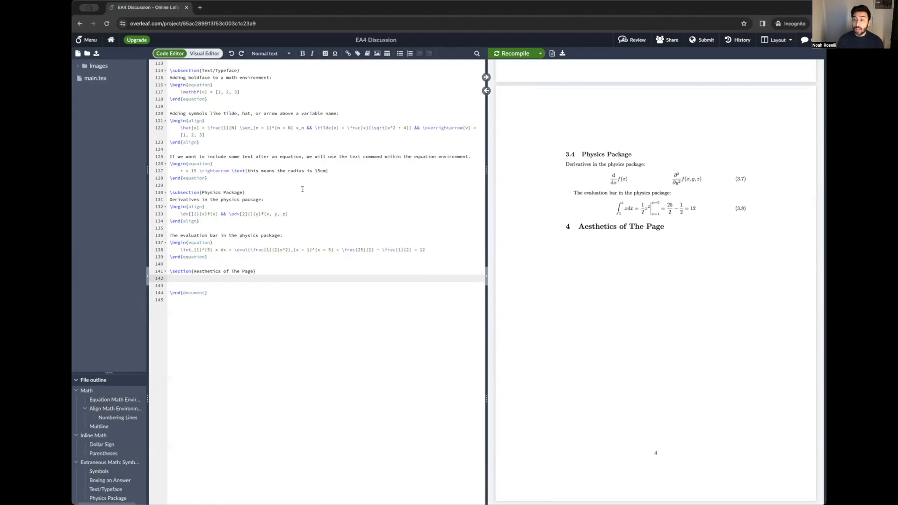
- Review the layout and margins of the earlier pages in the compiled PDF
scroll(618, 320, "up", 8)
scroll(617, 321, "down", 1)
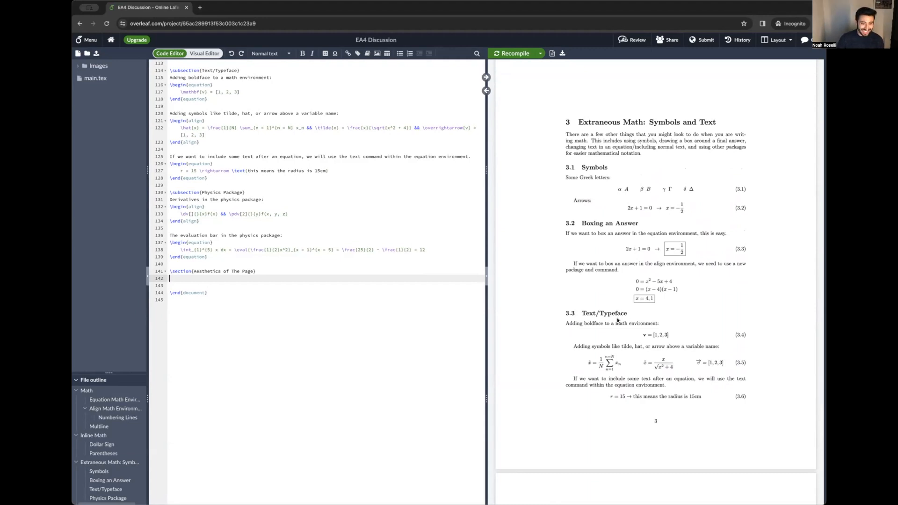
scroll(522, 340, "up", 1)
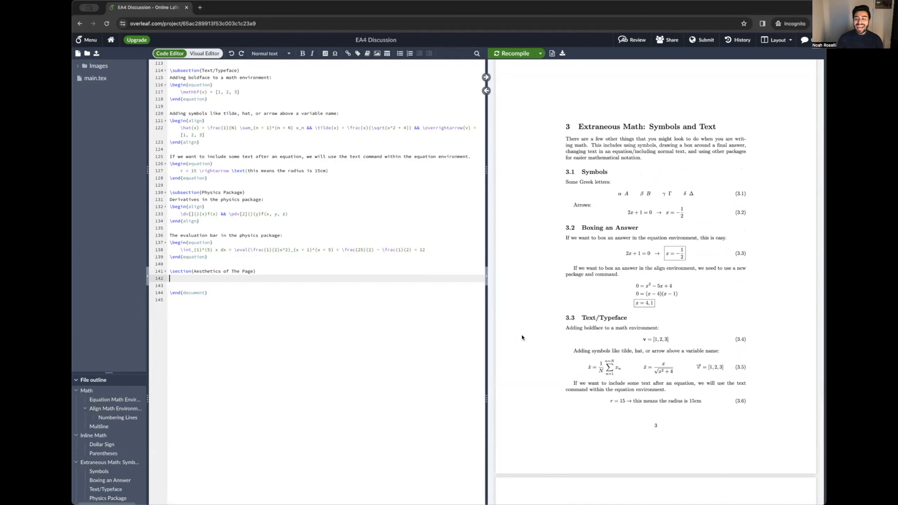
scroll(521, 337, "up", 15)
scroll(522, 337, "up", 3)
scroll(522, 338, "down", 4)
scroll(522, 337, "down", 5)
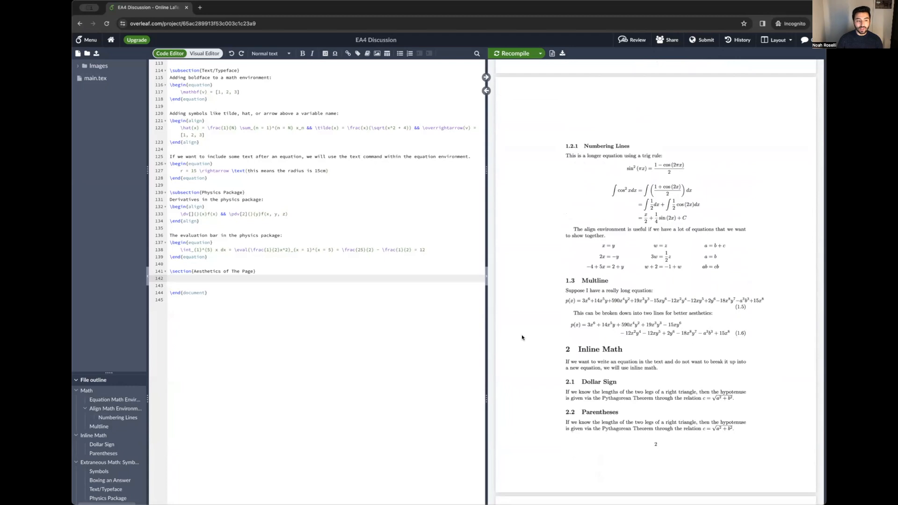
scroll(515, 334, "down", 1)
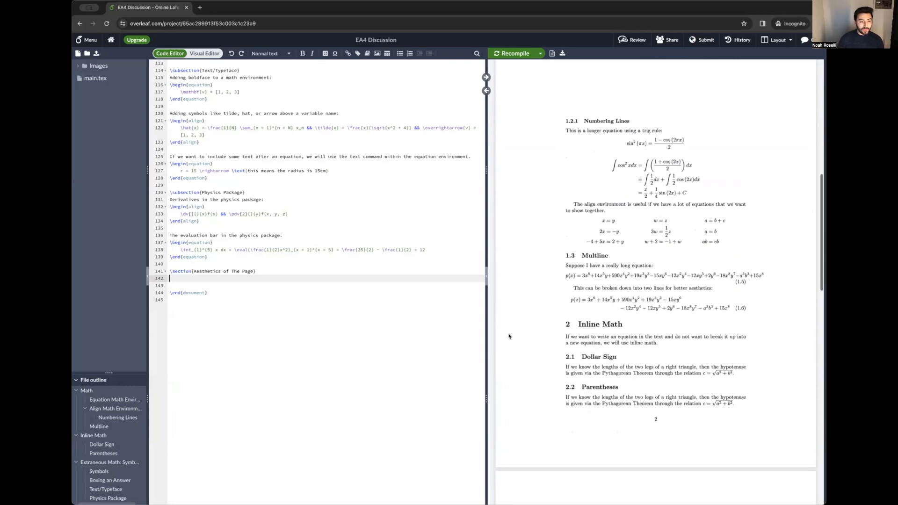
- Load the geometry package in the preamble, directly after the physics package
scroll(238, 102, "up", 15)
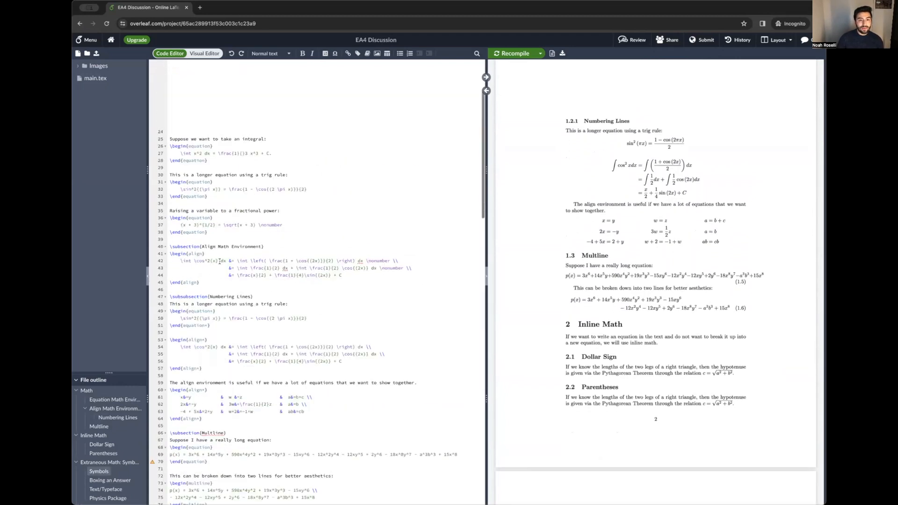
left_click(238, 102)
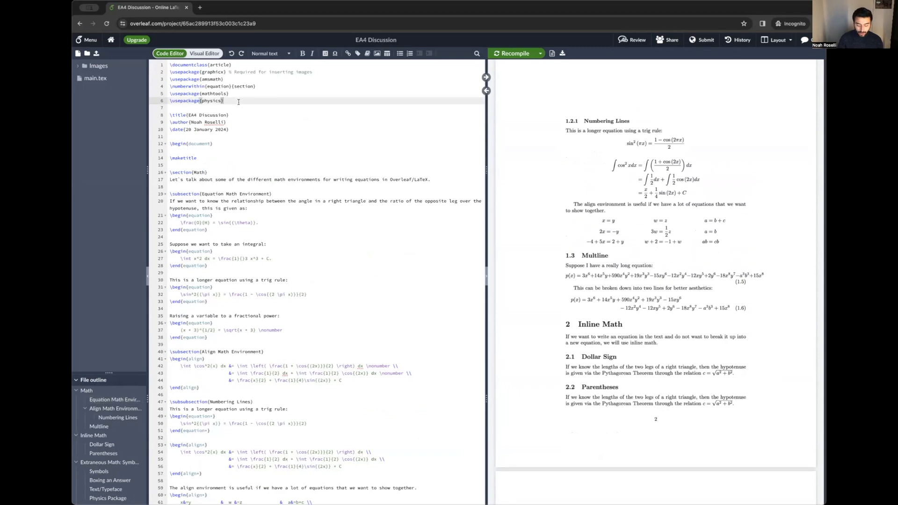
key("Return")
type("\\usepackage{g")
key("Down")
key("Return")
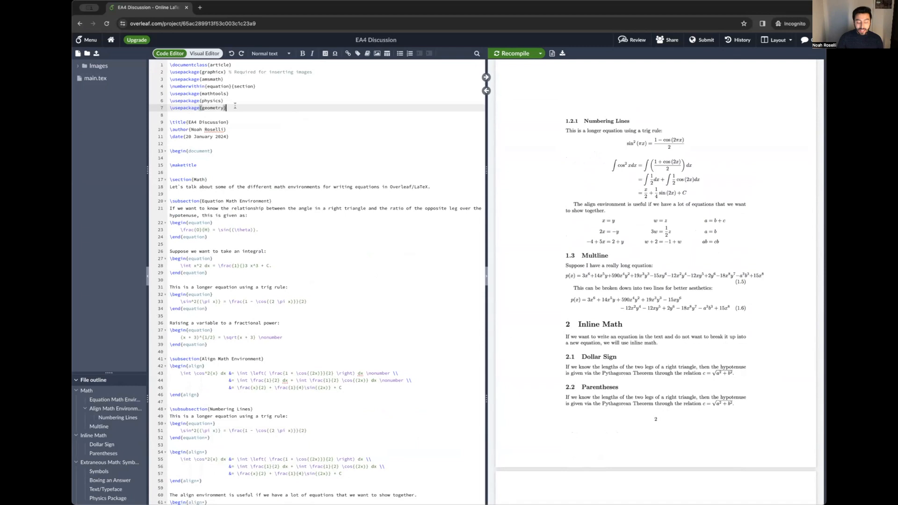
- Add a \geometry{} block below the package line with a4paper as its first option
key("Return")
type("\\geo")
key("Return")
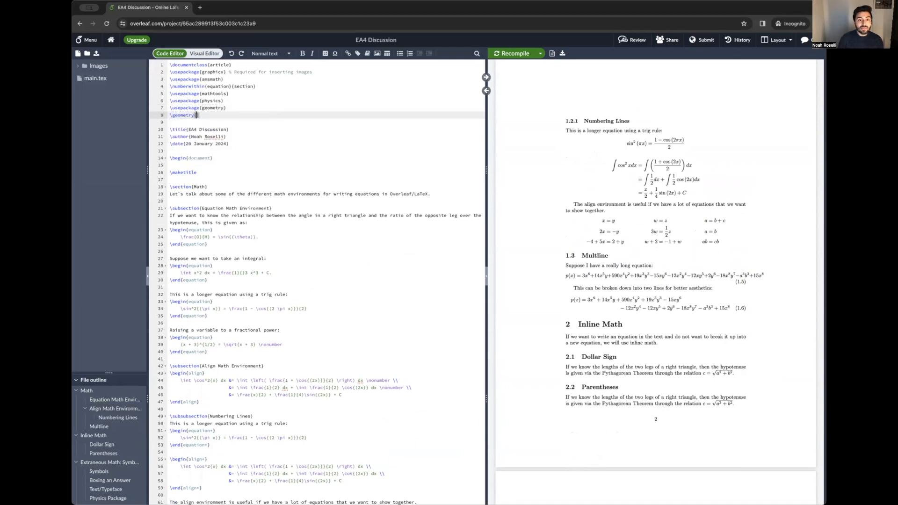
key("Return")
type("a4pap")
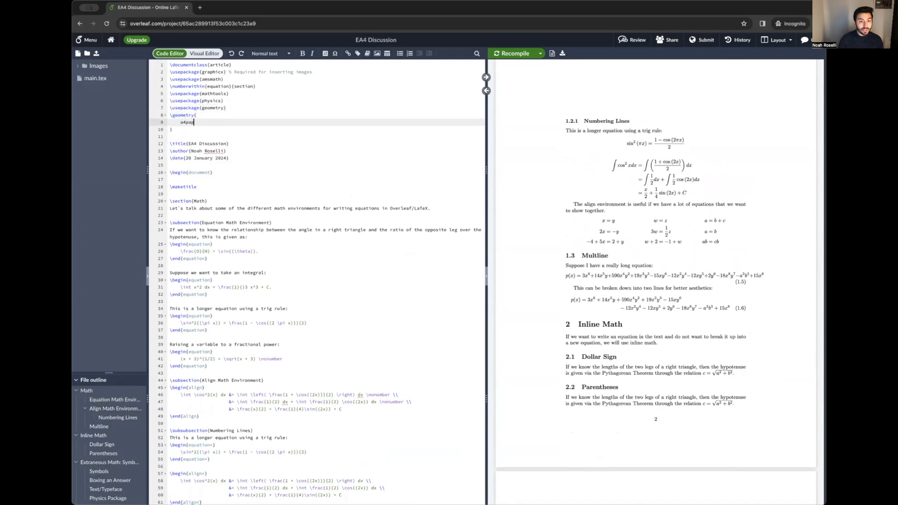
type("er,")
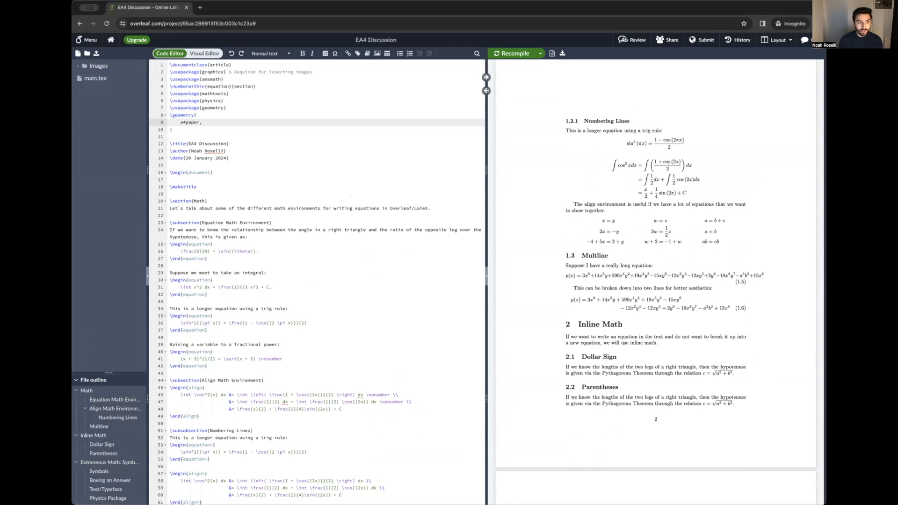
- Add total = {170mm, 257mm} to the \geometry block as the next option
key("Return")
type("total = {")
type("178")
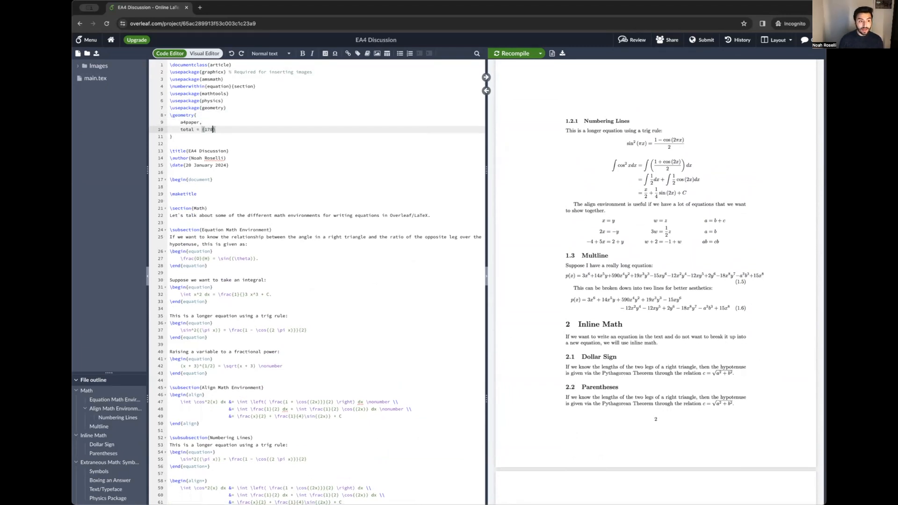
type("mm, 257mm")
key("Right")
type(",")
key("Return")
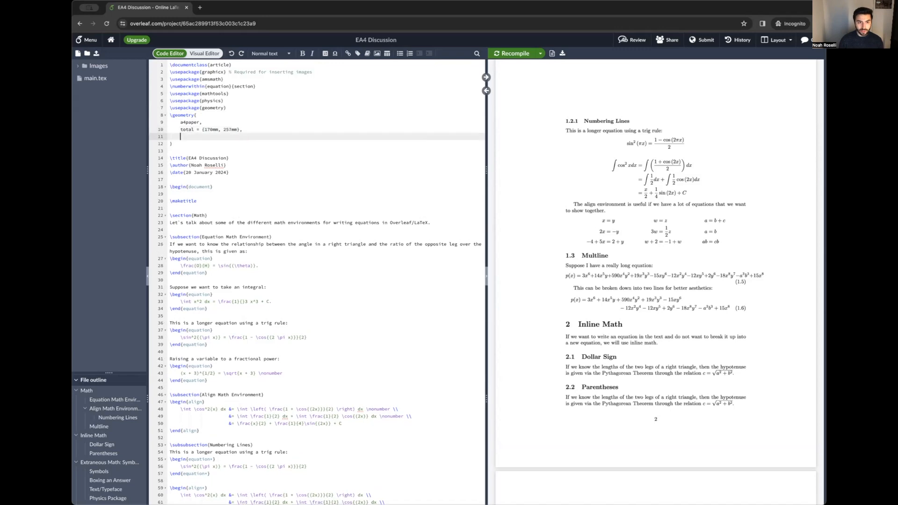
- Set left = 20mm and top = 20mm in the \geometry block, recompile, and check the first PDF page
type("left = ")
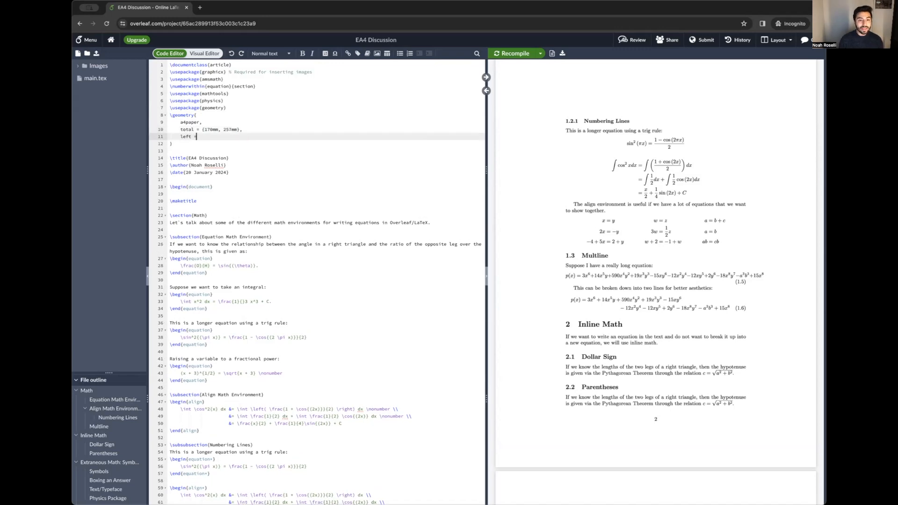
type("20mm,")
key("Return")
type("top = 20mm")
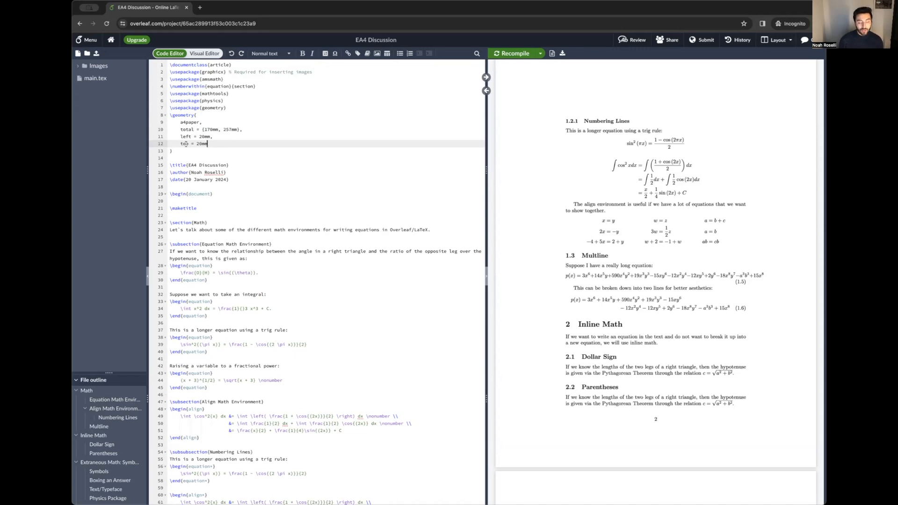
key("ctrl+s")
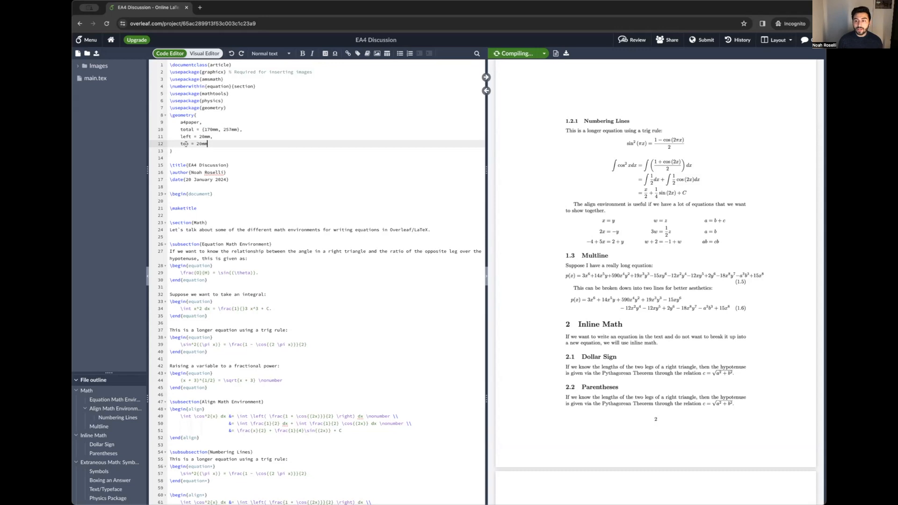
scroll(571, 167, "up", 10)
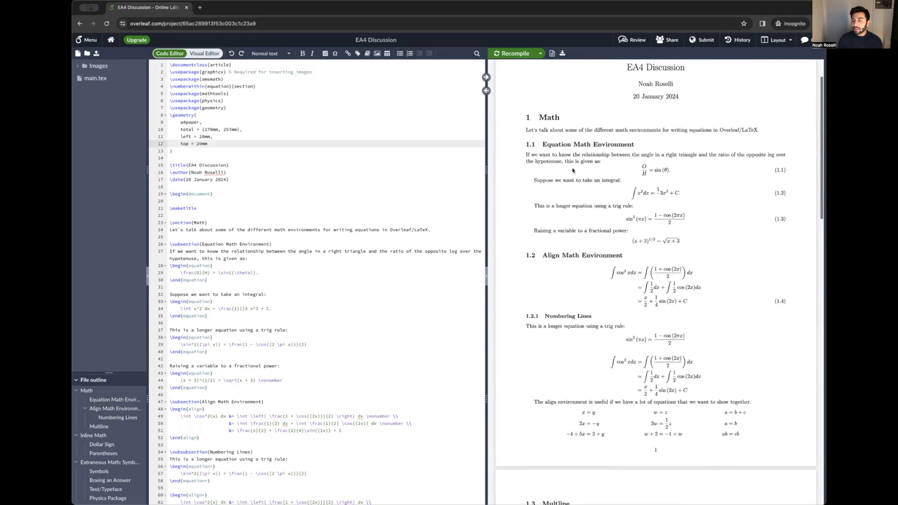
scroll(571, 169, "up", 1)
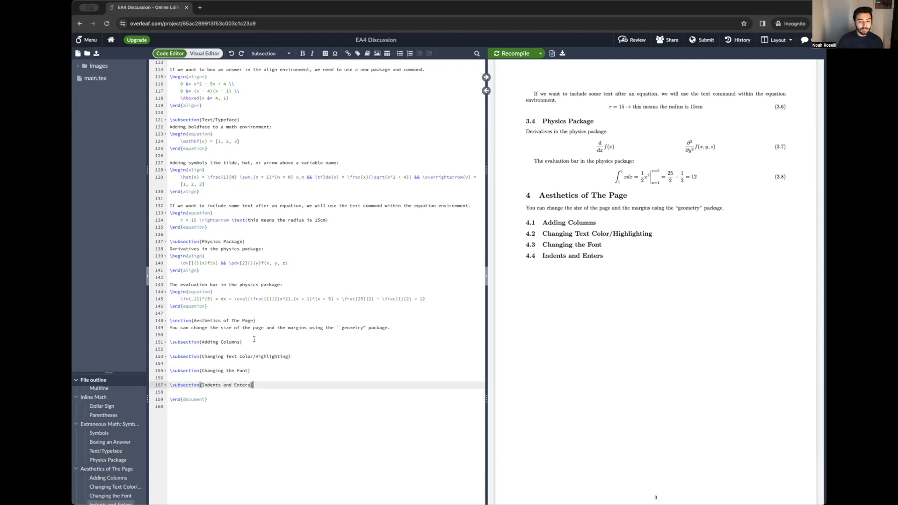
- Load the multicol package in the preamble, below the \geometry block
scroll(254, 339, "up", 20)
left_click(191, 151)
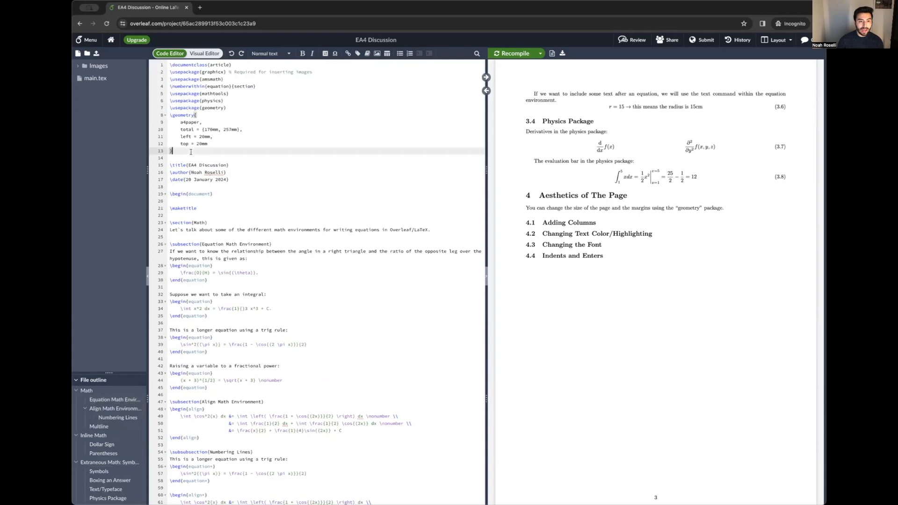
key("Return")
type("\\usepack")
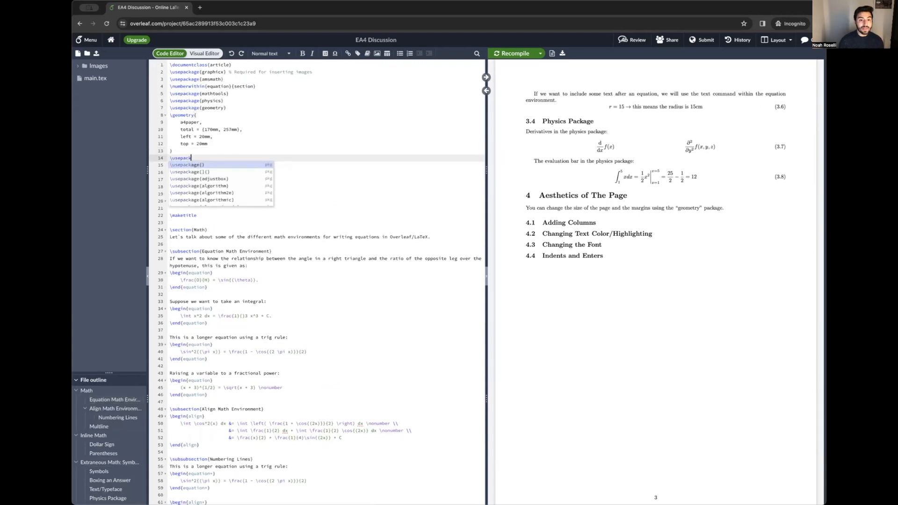
type("age{multicol")
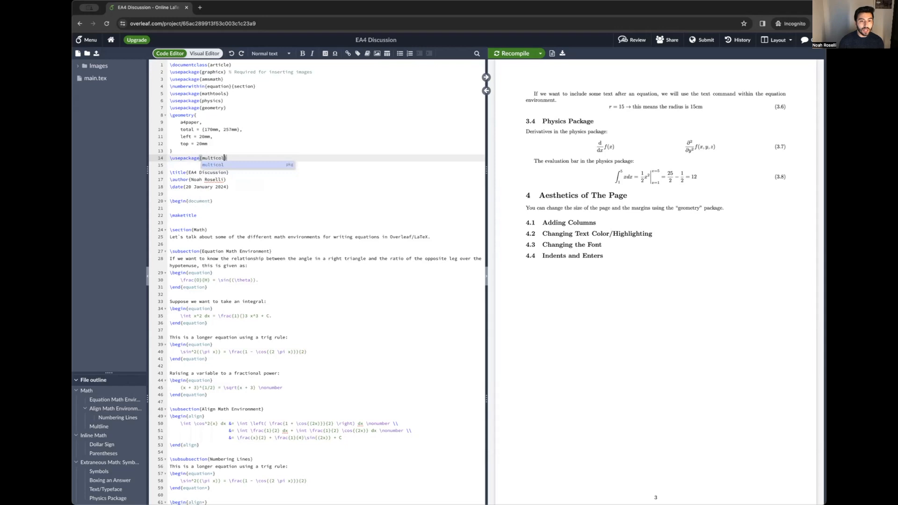
key("Return")
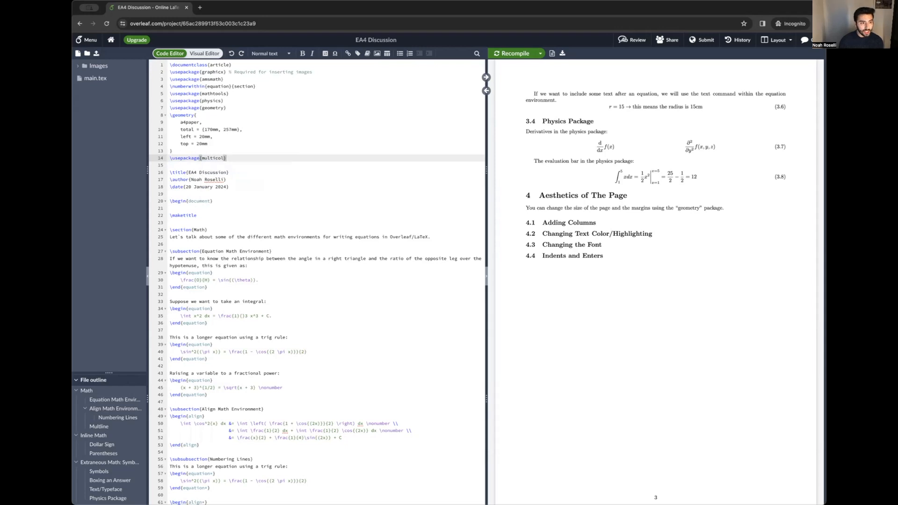
- Load the blindtext package in the preamble, after multicol
key("Return")
type("\\usepa")
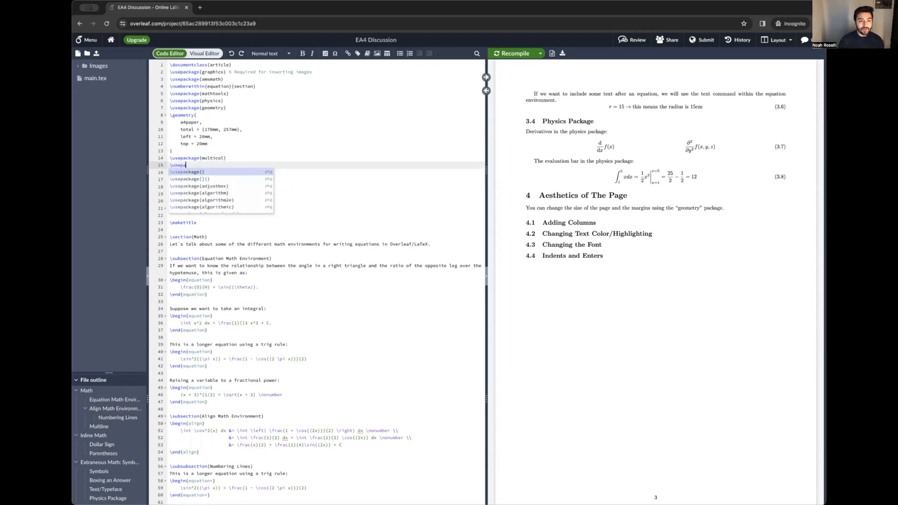
type("ckage{blindtext")
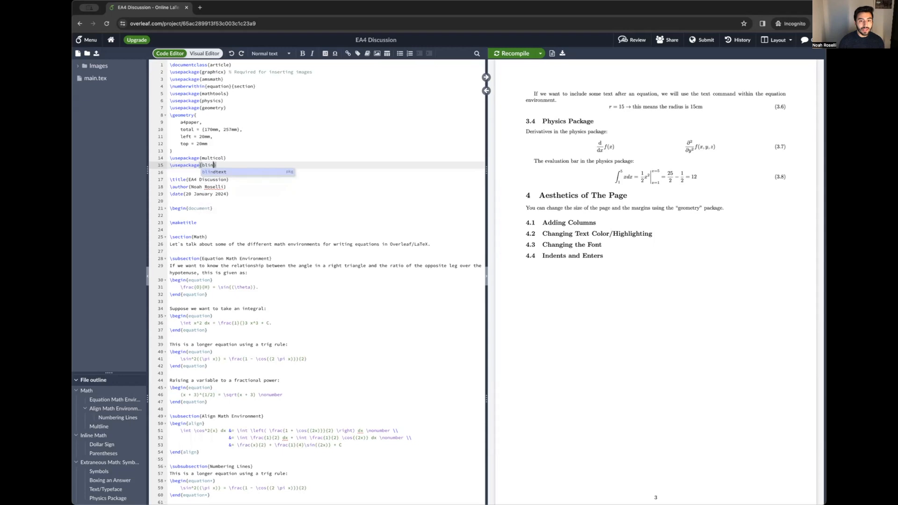
key("Return")
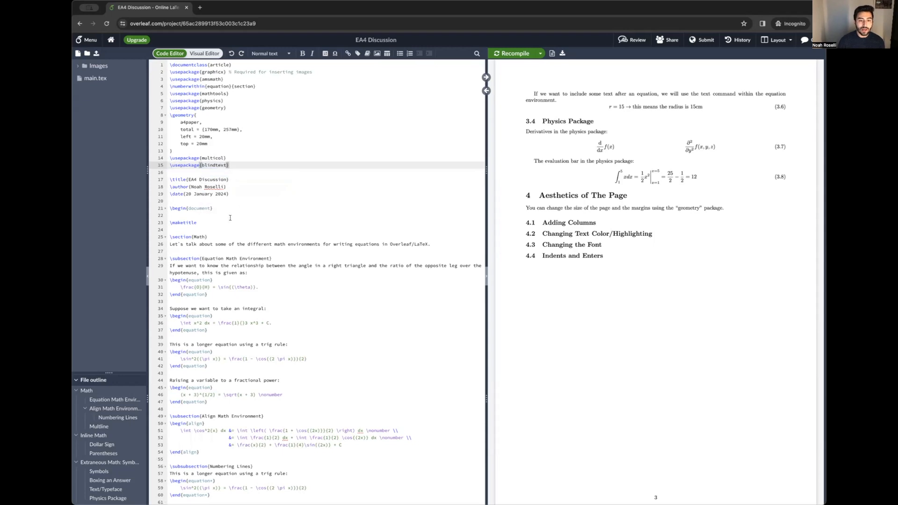
- Under the Adding Columns subsection, write "To add columns to a document, we use the ``multicols" package and environment."
scroll(231, 218, "down", 20)
scroll(232, 217, "up", 2)
left_click(251, 164)
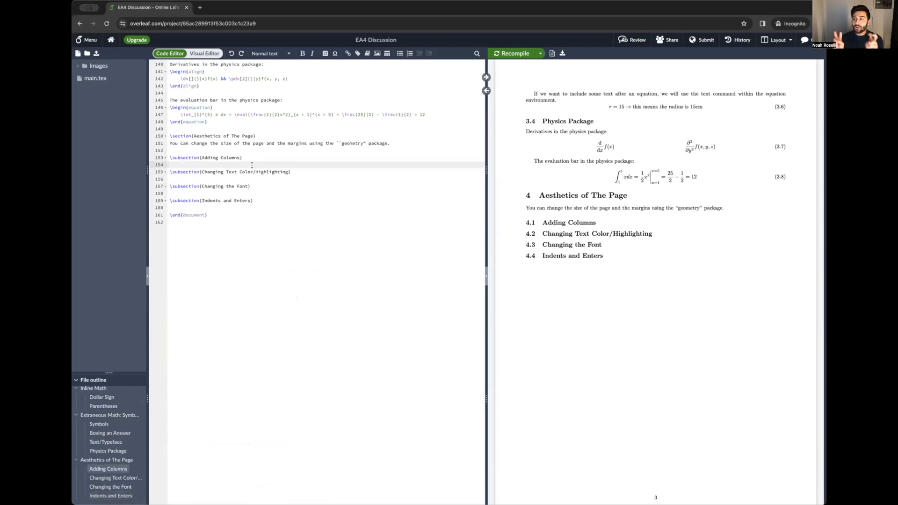
key("Return")
key("Up")
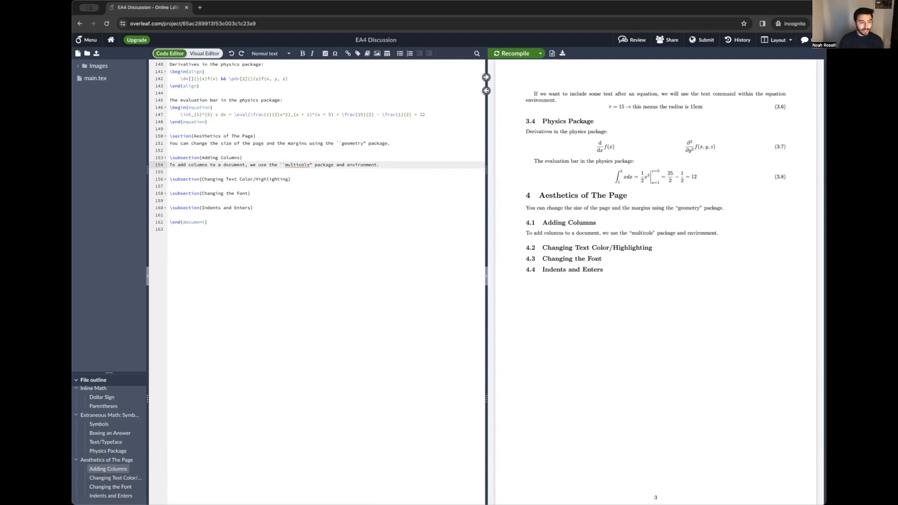
- Create a multicols environment with {2} columns below the sentence in the Adding Columns subsection
key("Return")
type("\beg")
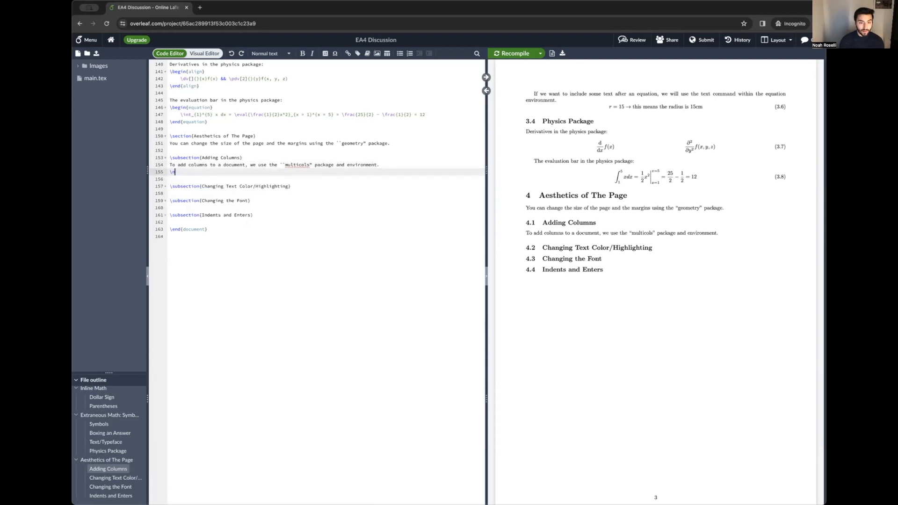
type("begin{multicols}")
key("Return")
key("Return")
type("\\e")
key("Return")
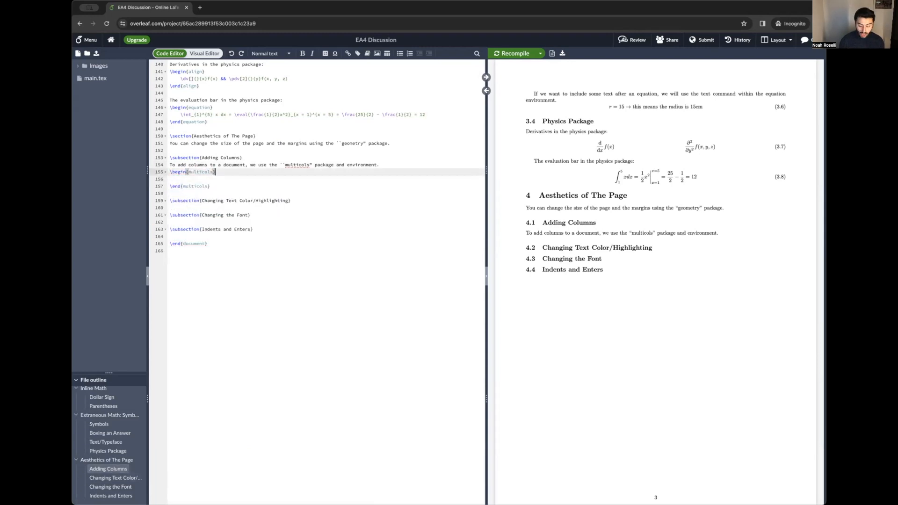
left_click(217, 172)
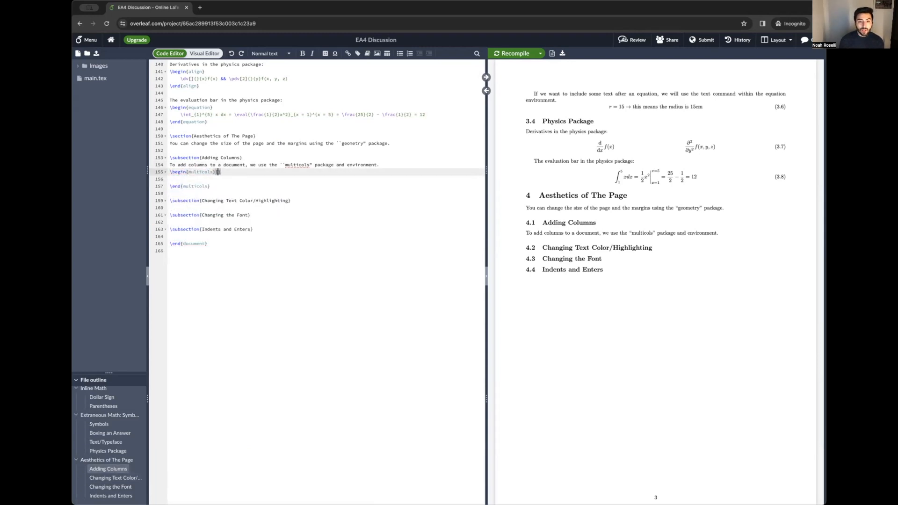
key("Left")
key("Left")
key("Right")
type("2")
- Insert an indented \blindtext inside the multicols environment, recompile, and check the column text in the PDF
key("Down")
key("Tab")
type("\\")
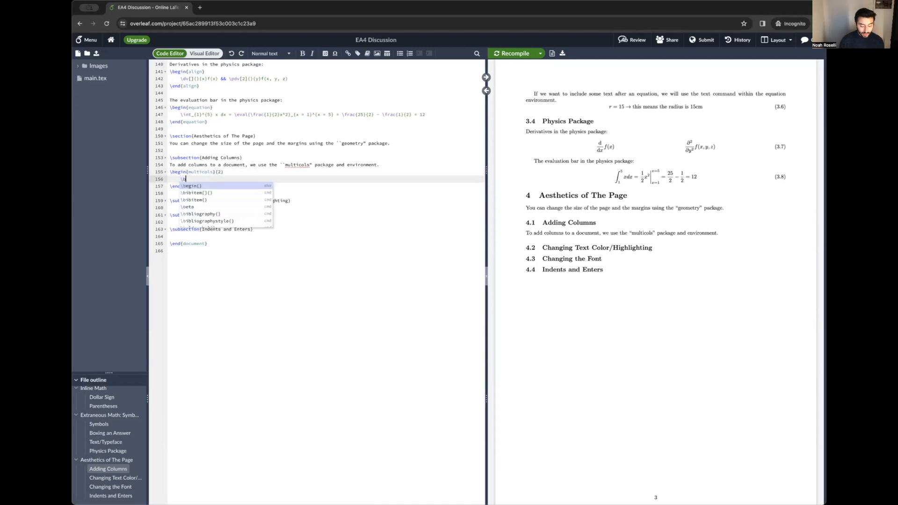
type("blind")
key("Down")
key("Return")
key("ctrl+s")
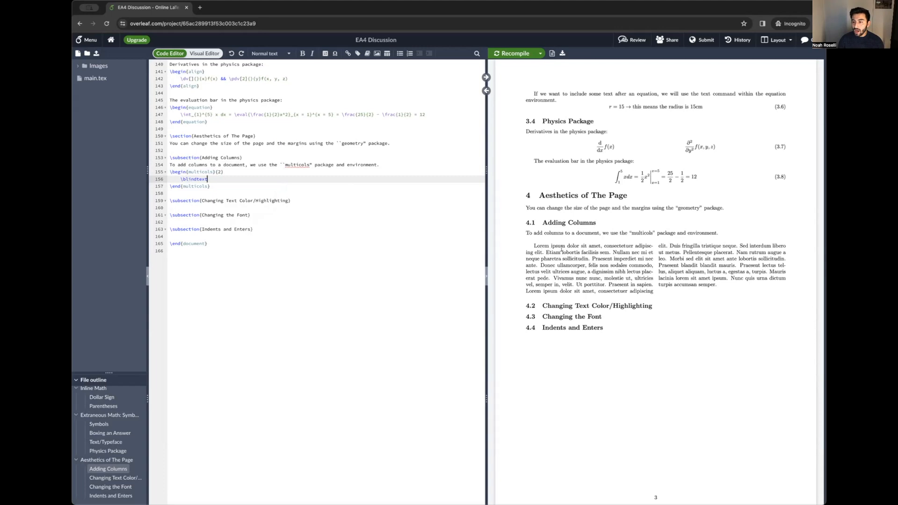
left_click_drag(534, 246, 652, 289)
left_click(652, 289)
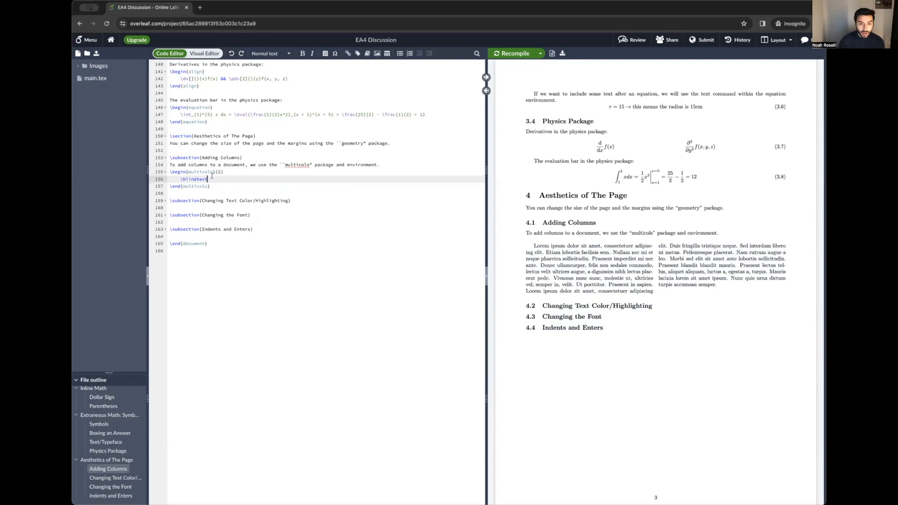
- Append two more \blindtext commands in the multicols environment, set its column count to 3, and recompile
type("\blind")
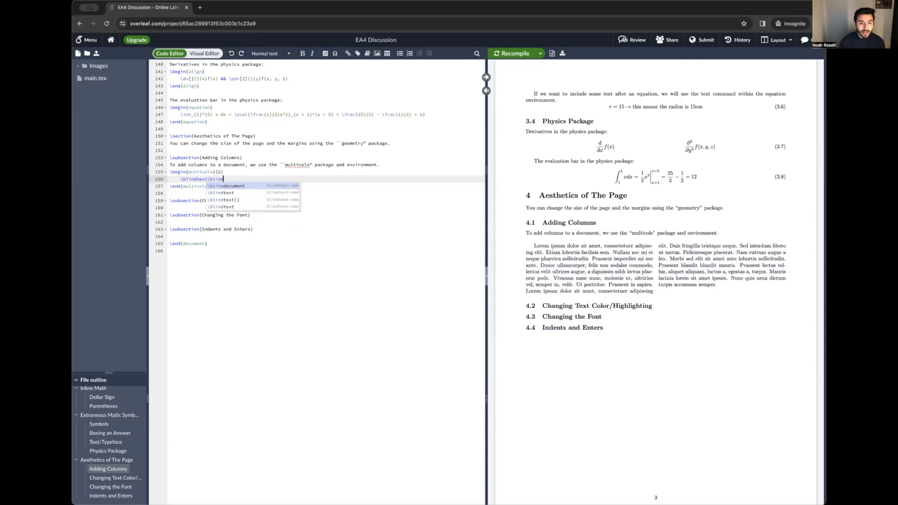
type("text\blin")
key("Return")
left_click(220, 171)
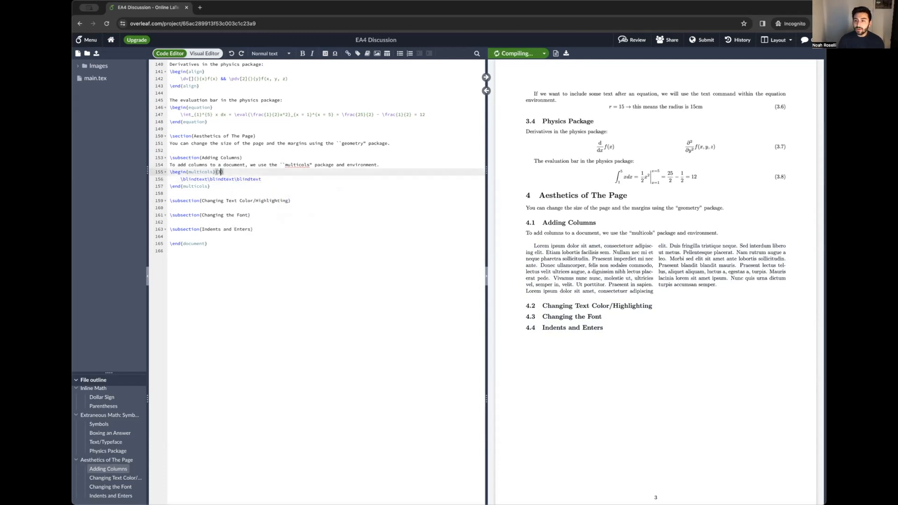
- After \end{multicols}, write "Once the end multicols is called, we return back to normal text spreading all the way across the screen."
left_click(210, 186)
key("Return")
type("Once the end multicols is called, we return back to normal text spreading all the way a")
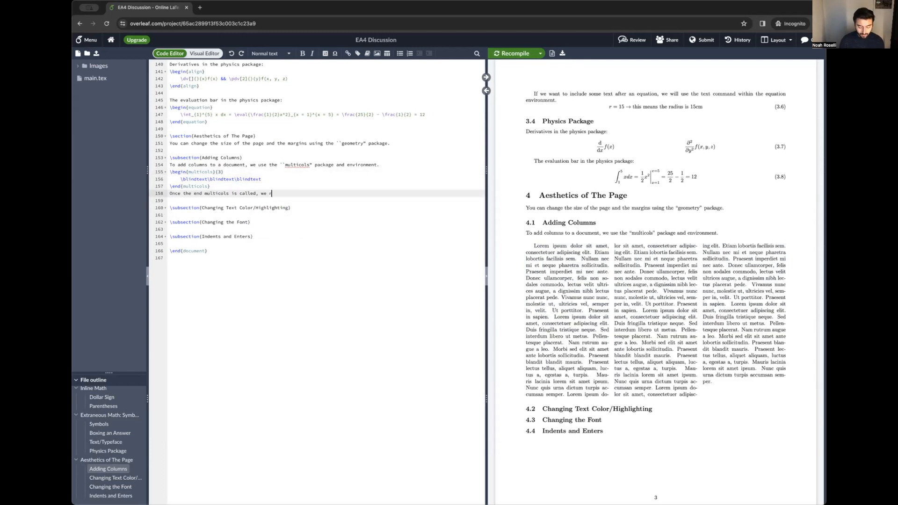
type("cross the screen.")
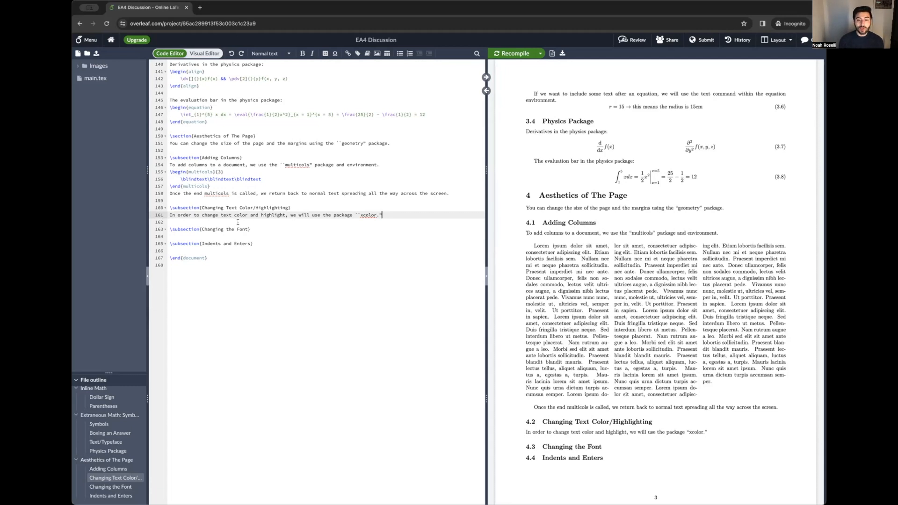
- Load the xcolor package in the preamble, on a new line after blindtext
scroll(238, 222, "up", 20)
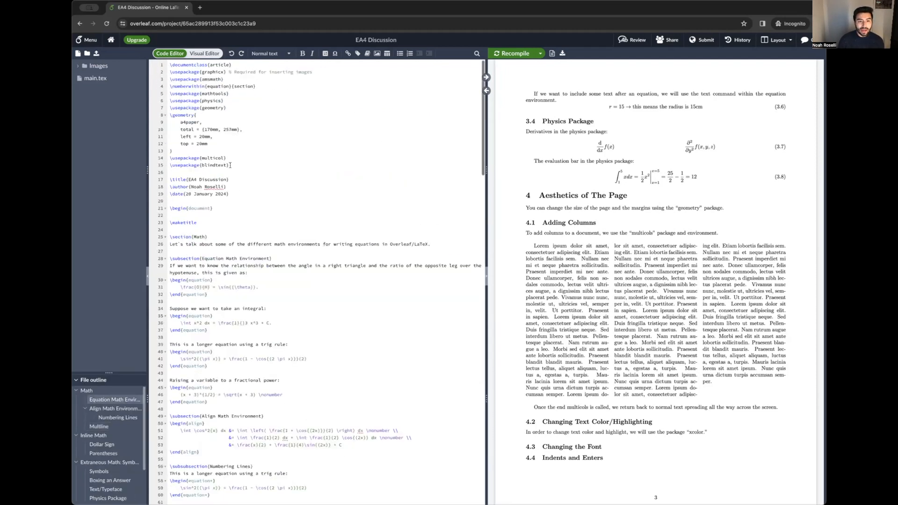
left_click(236, 165)
key("Return")
type("\\use")
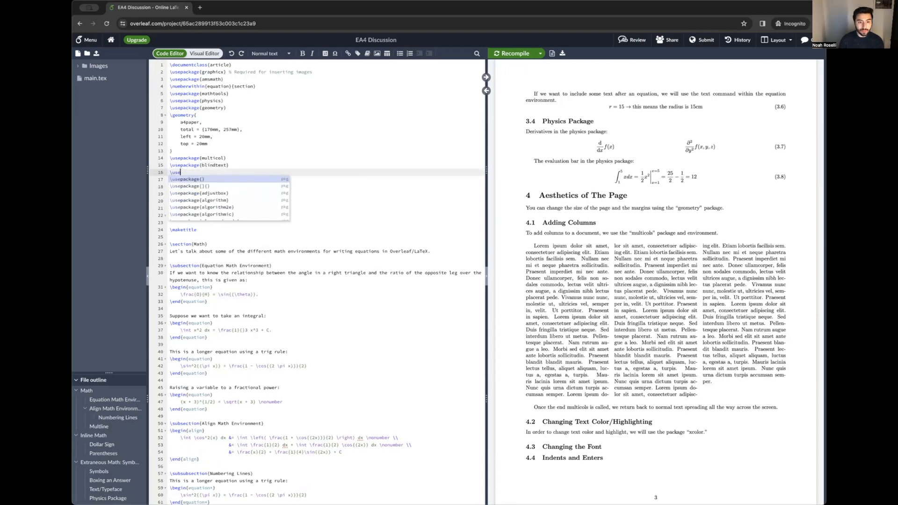
type("package{xcolor")
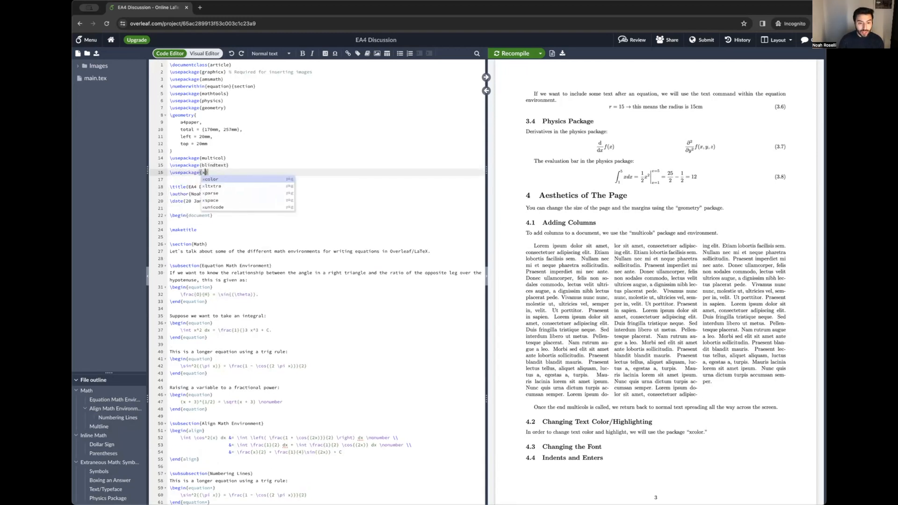
- Below the xcolor sentence, add "\color{red} This will make the text red." and recompile to check the color command's effect
scroll(273, 169, "down", 20)
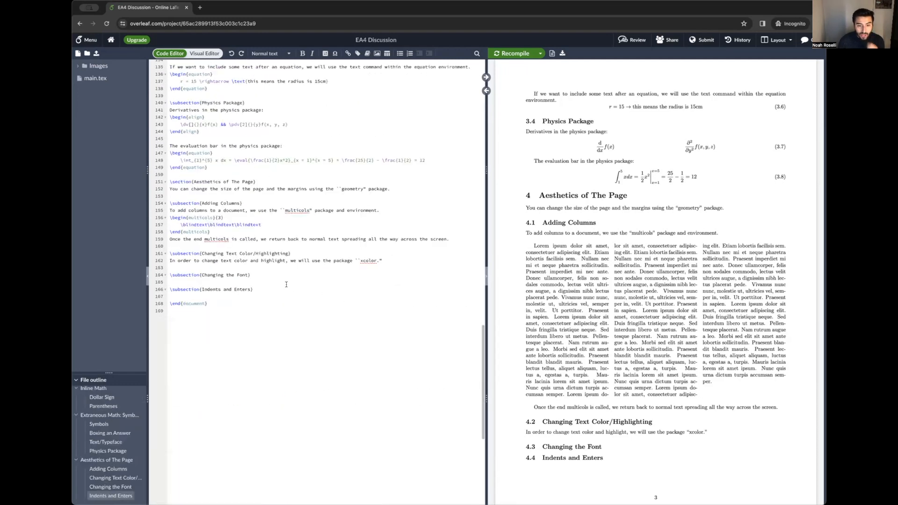
left_click(392, 259)
key("Return")
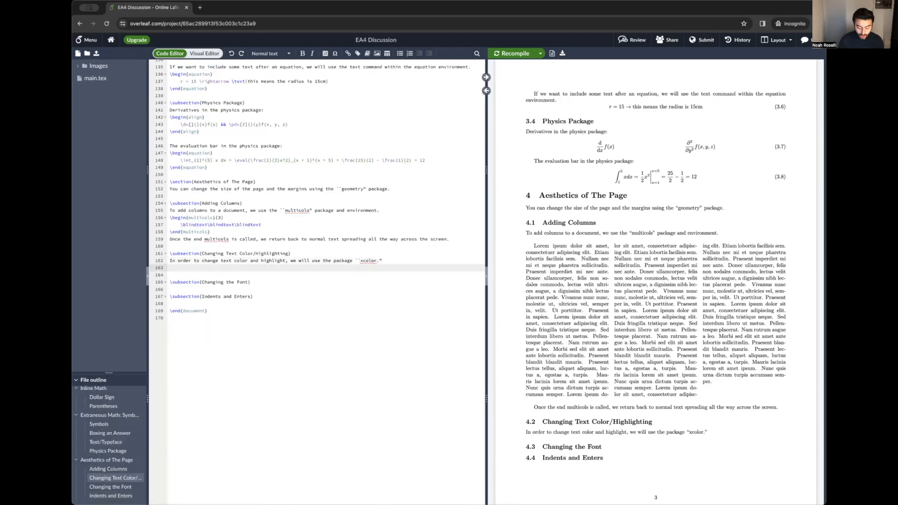
type("\\color{")
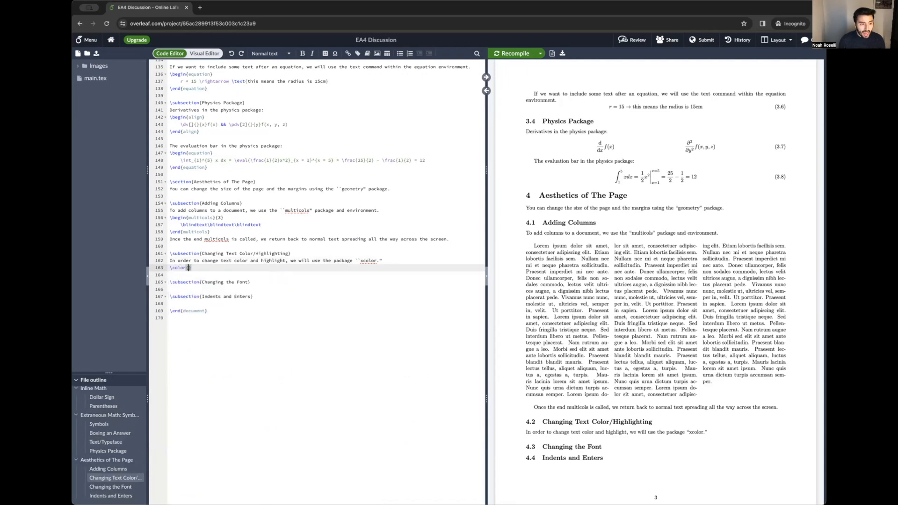
type("red} This will make the te")
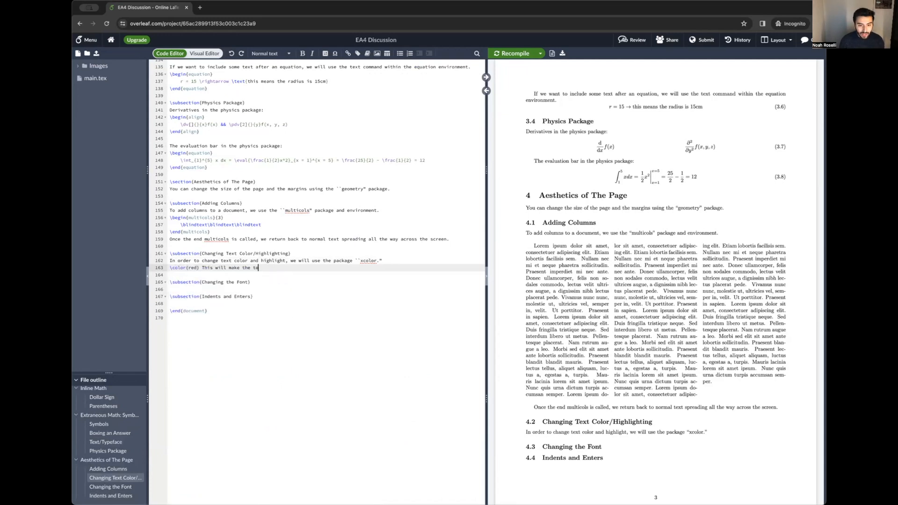
type("xt red.")
key("ctrl+s")
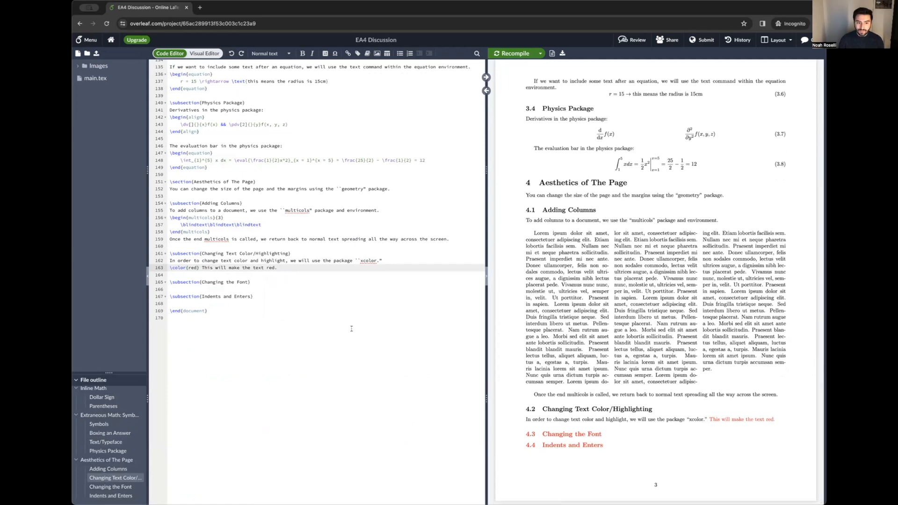
left_click_drag(199, 268, 169, 267)
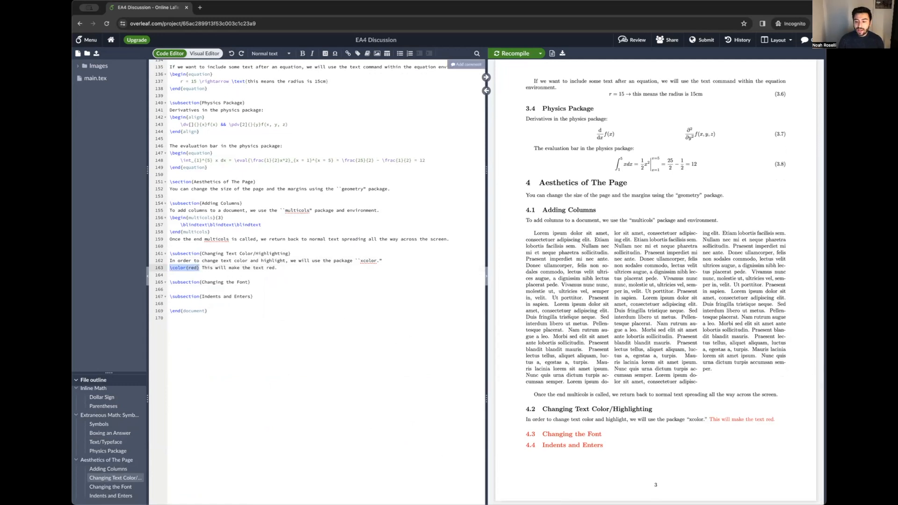
- Add the line "\color{violet} This is now purple." below the red text line and recompile
left_click(296, 274)
key("Return")
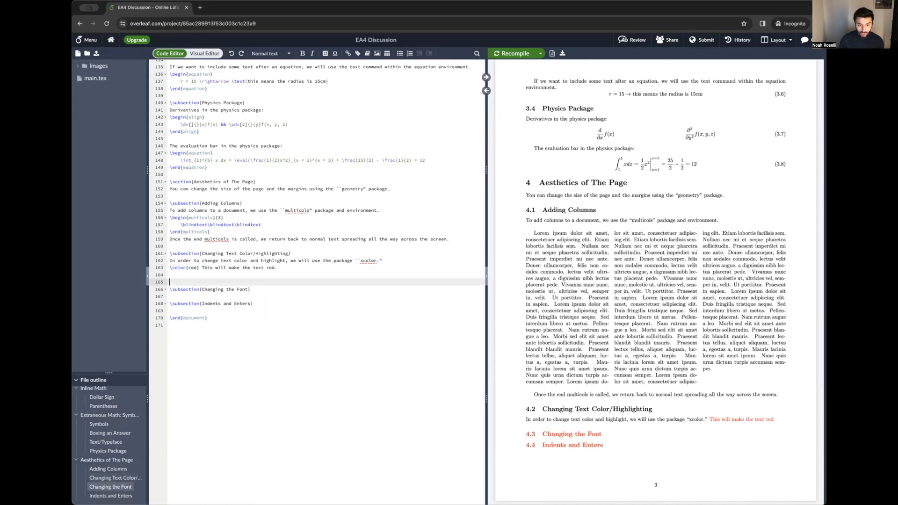
key("Up")
type("\\color{violet} This is now purple.")
key("ctrl+s")
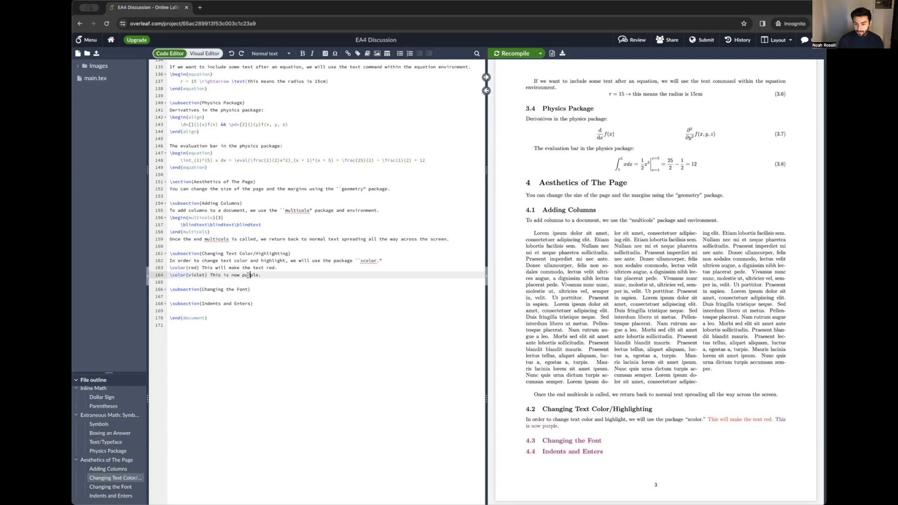
- Add \color{black} on a new line after the violet text and recompile to reset the text color
key("Return")
type("\\color")
key("Return")
type("black")
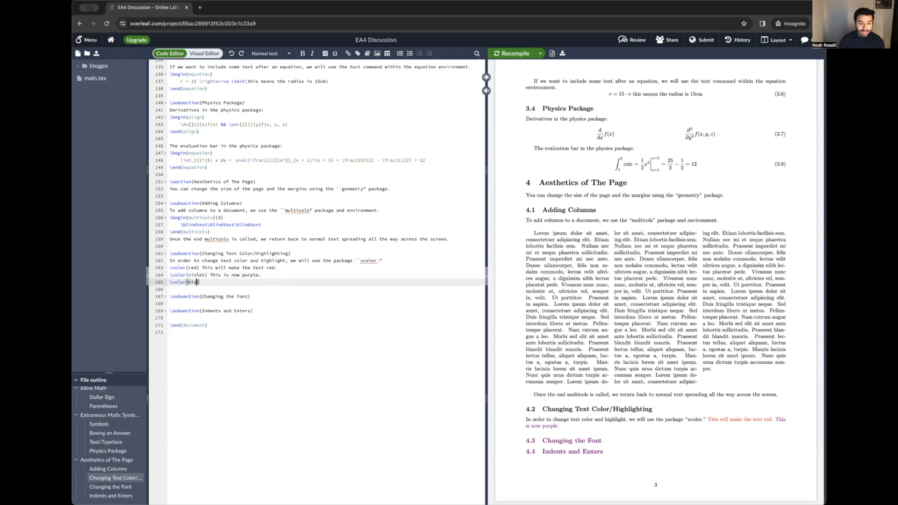
key("ctrl+s")
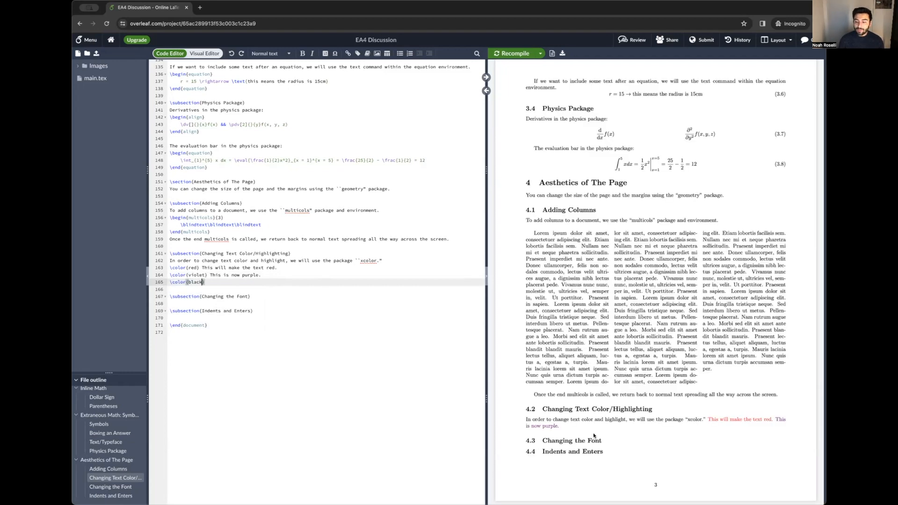
left_click_drag(204, 282, 170, 282)
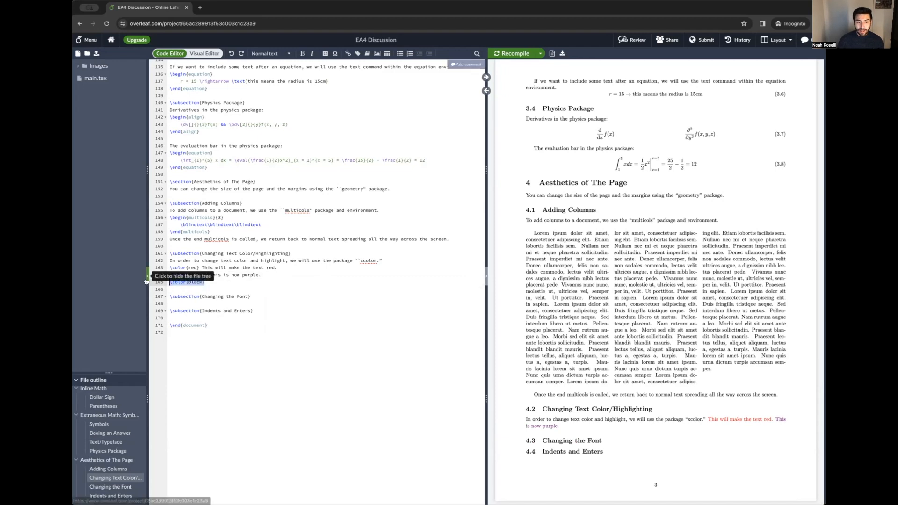
- Below \color{black}, write "Let's start with a normal sentence where the words will \textcolor{red}{become red} and then black again and then \textcolor{violet}{become purple} and then black again."
left_click(213, 283)
key("Return")
key("Return")
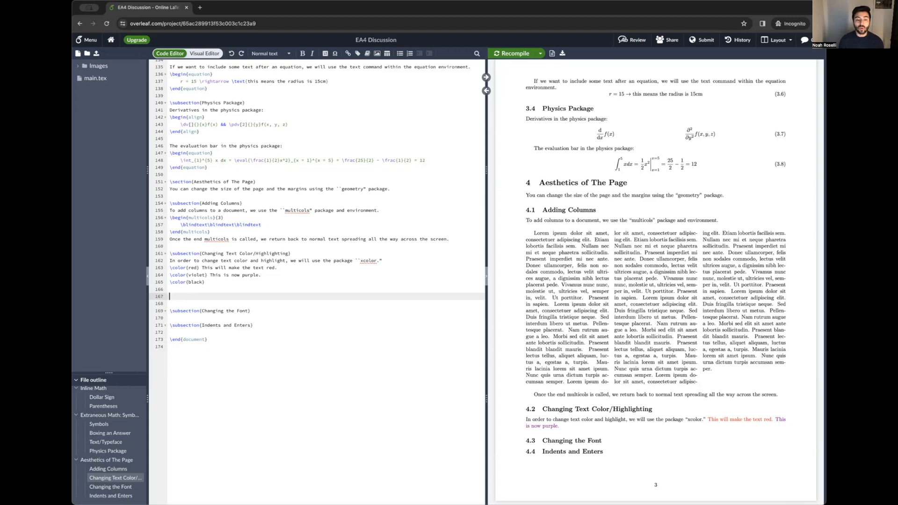
type("Let's start with a norm")
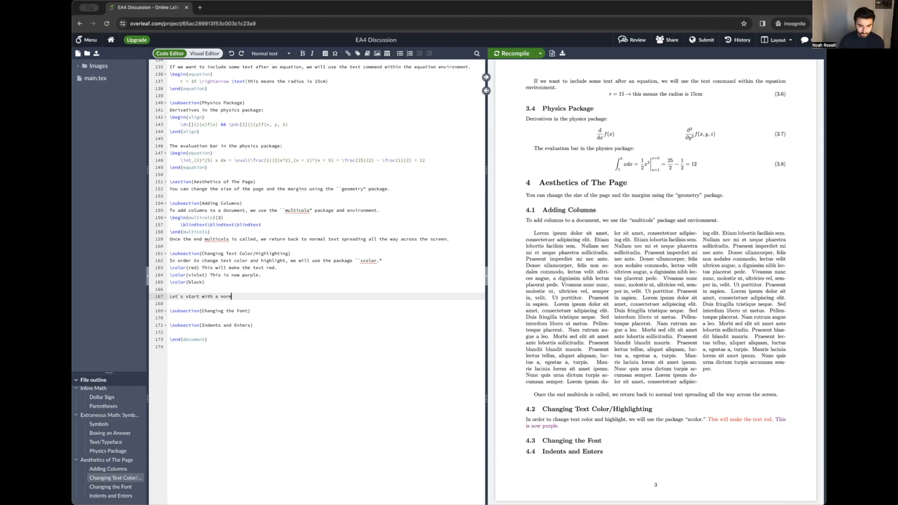
type("al sentence where the words will \textcolor{}{}red}{become red} and then black again and then \textcolor{violet}{become purple")
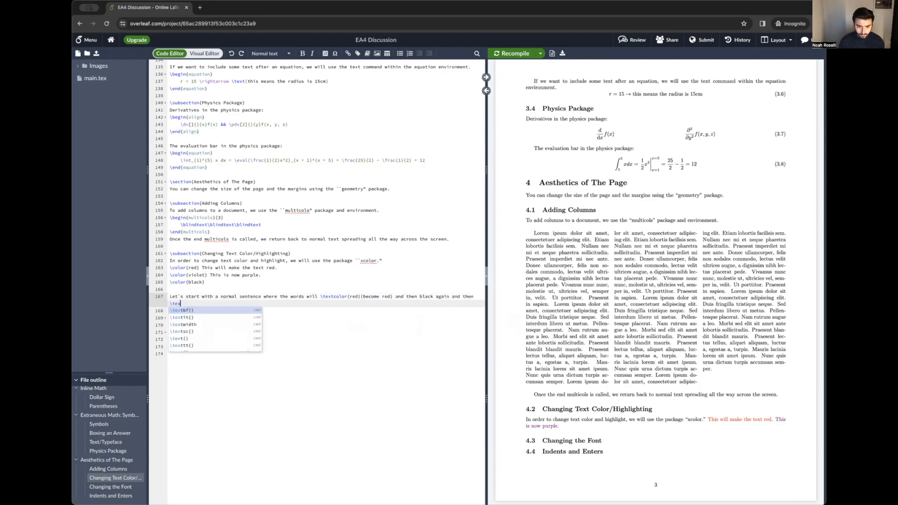
type("} and then black again.")
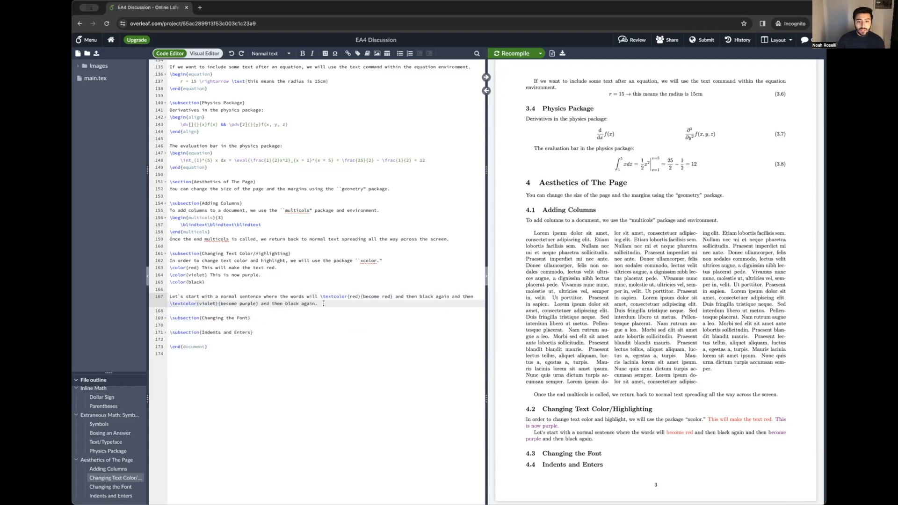
- Examine the new sentence's \textcolor commands, looking at the color argument and the text each one encloses
triple_click(288, 299)
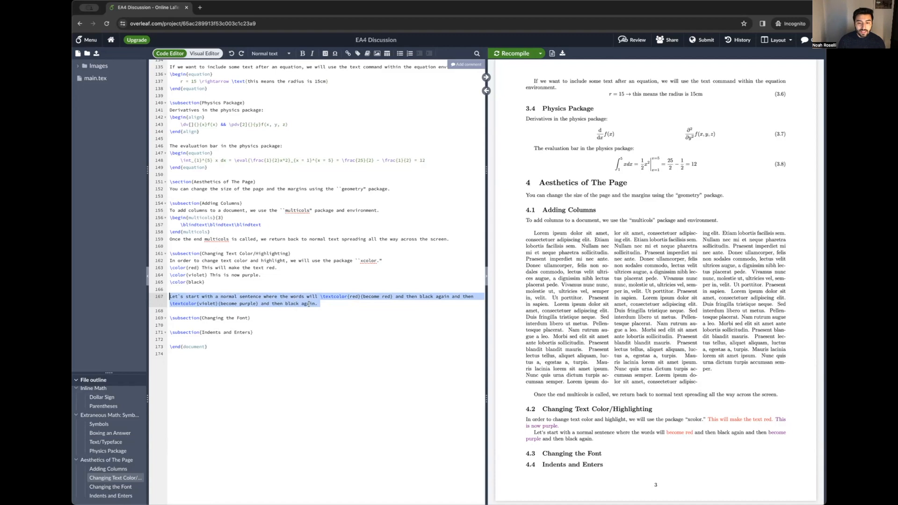
left_click(330, 296)
double_click(330, 297)
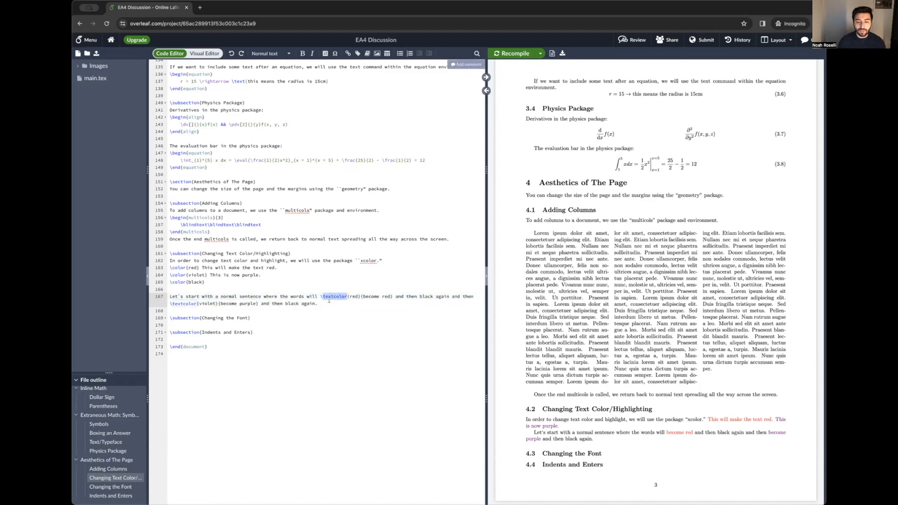
double_click(352, 297)
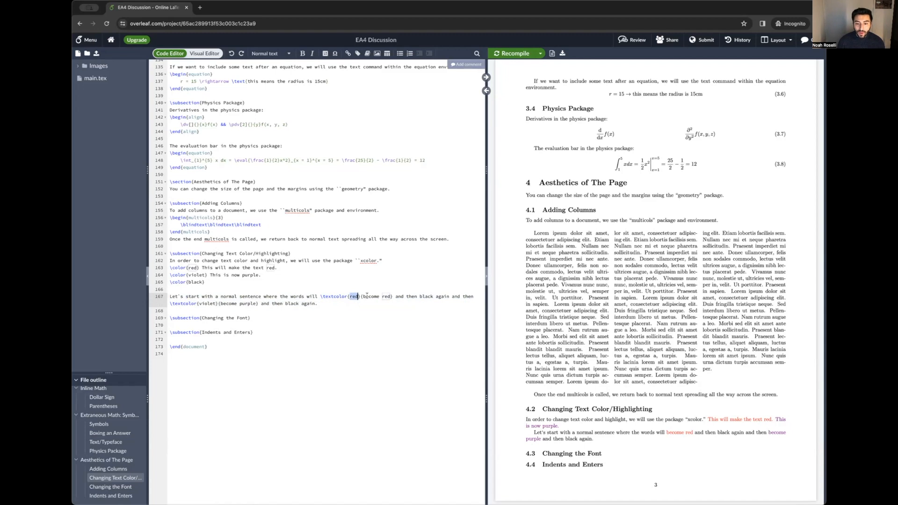
left_click_drag(363, 296, 392, 297)
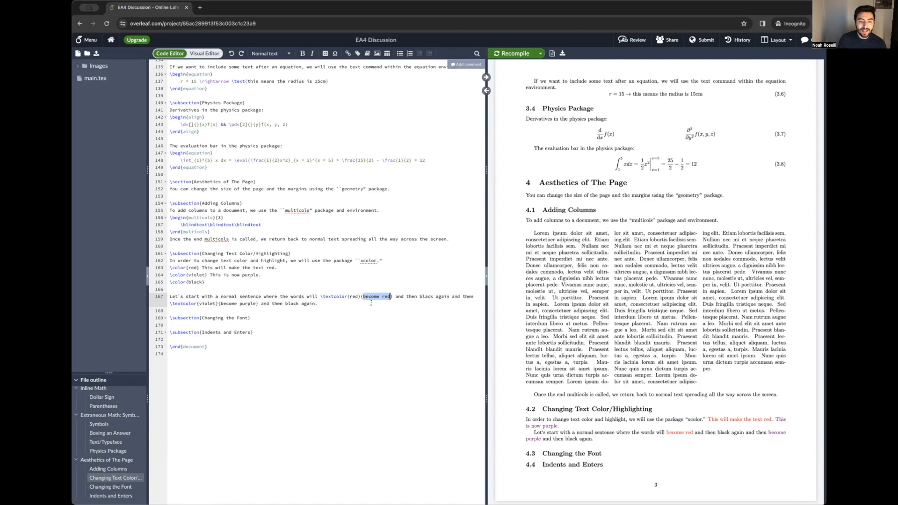
left_click(371, 303)
left_click_drag(220, 304, 256, 304)
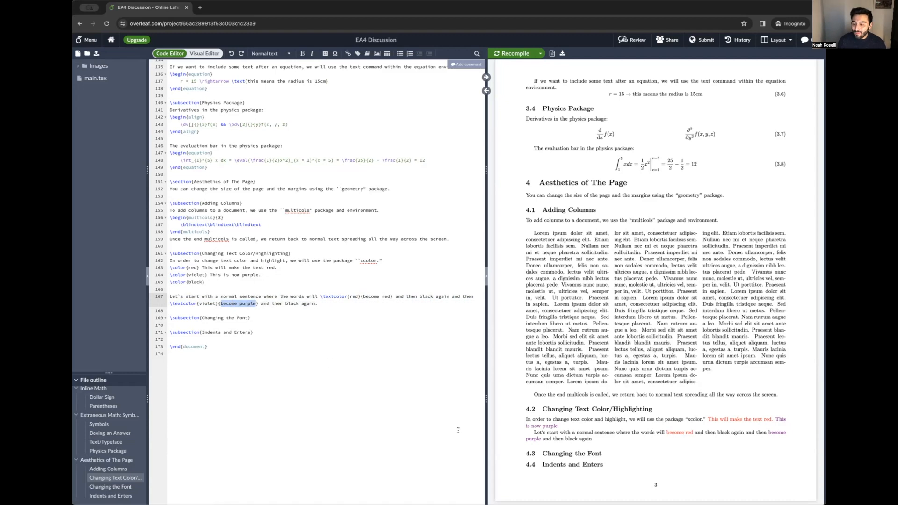
- Compare the red and purple words of the compiled sentence with the \color lines in the source
left_click_drag(533, 433, 595, 441)
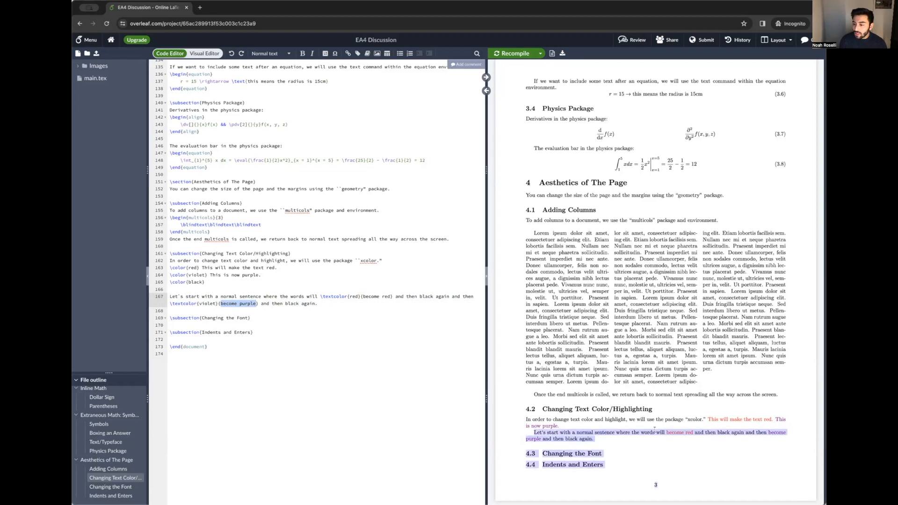
left_click_drag(667, 432, 692, 433)
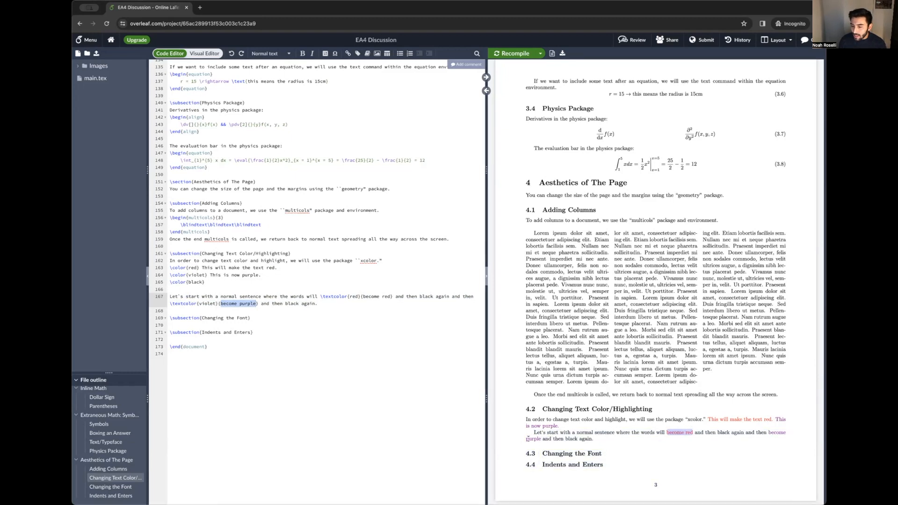
left_click(529, 439)
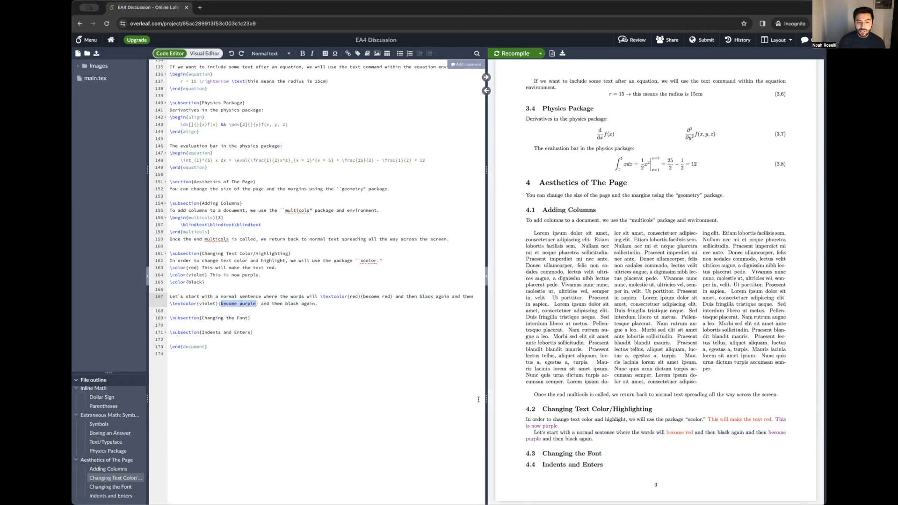
triple_click(175, 266)
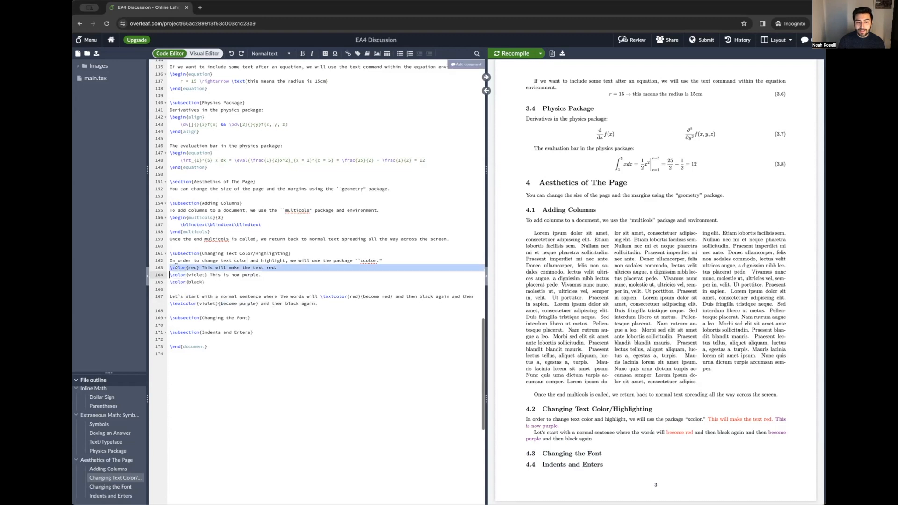
left_click(178, 269)
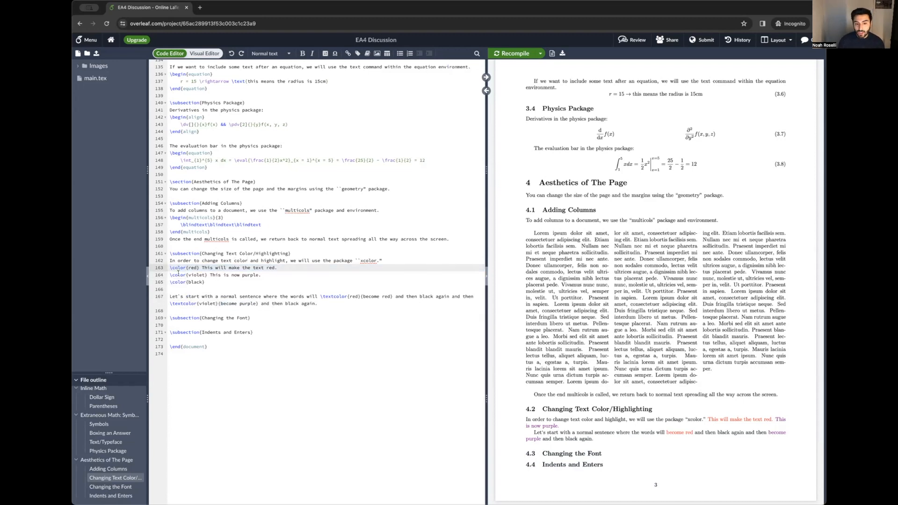
- Below the \textcolor sentence, add the paragraph "To add a colored background to words, we will use the command \colorbox{yellow}{colorbox}." and recompile
left_click(335, 300)
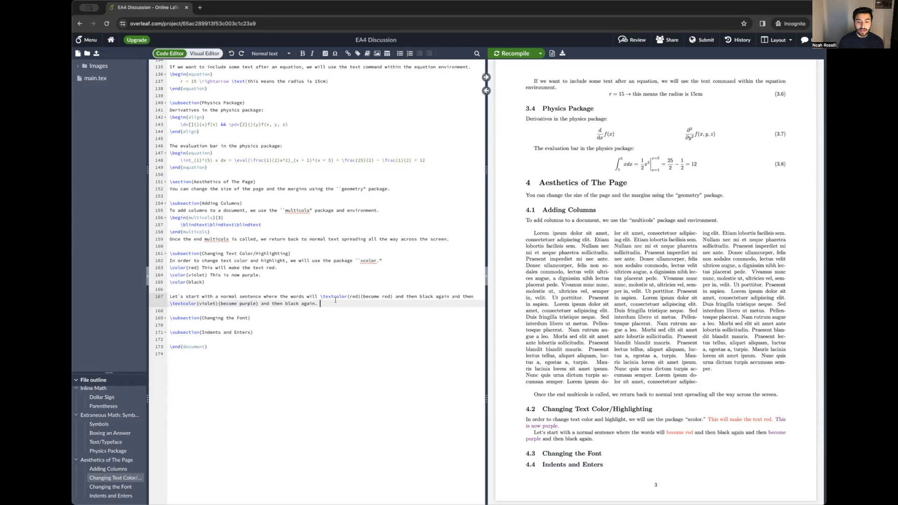
key("Return")
key("Return")
type("To add a colored background to words, we will use the comman")
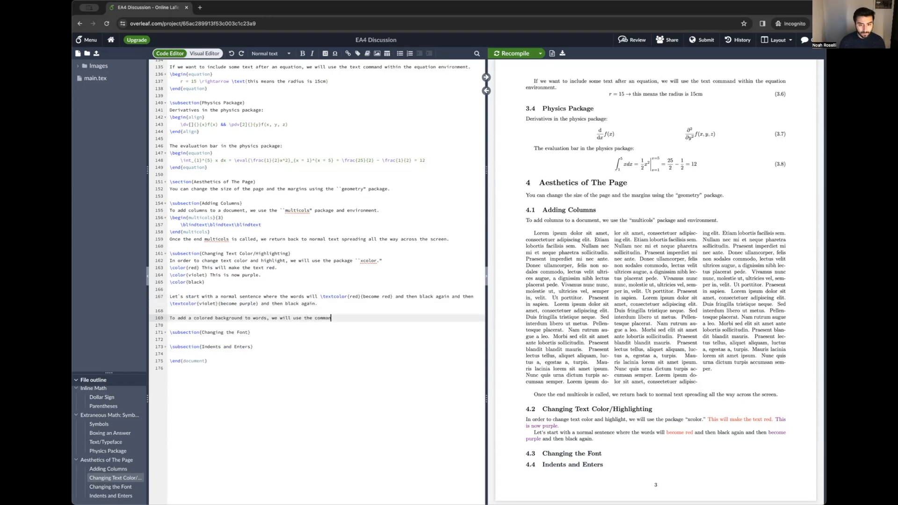
type("d \\colorbox{yellow}{colorbox}.")
key("ctrl+s")
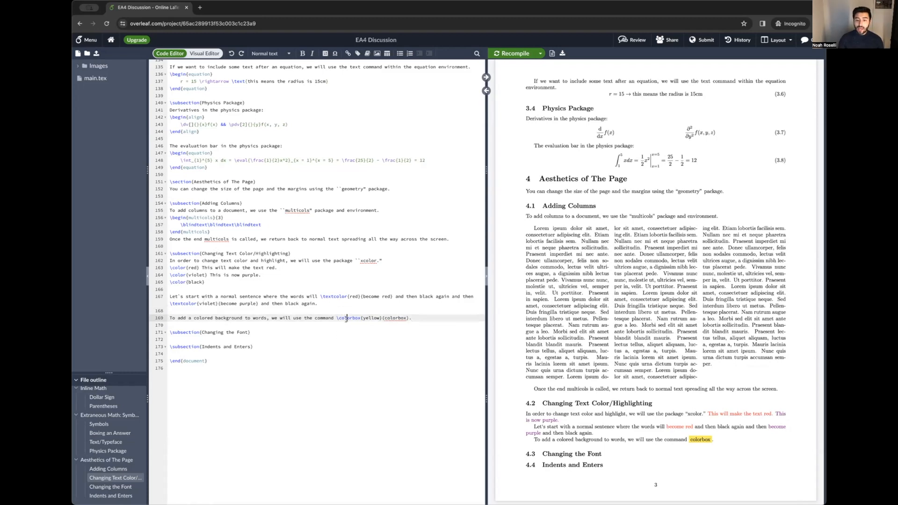
- Examine the \colorbox command's color and text arguments and the highlighted word in the compiled page
double_click(369, 317)
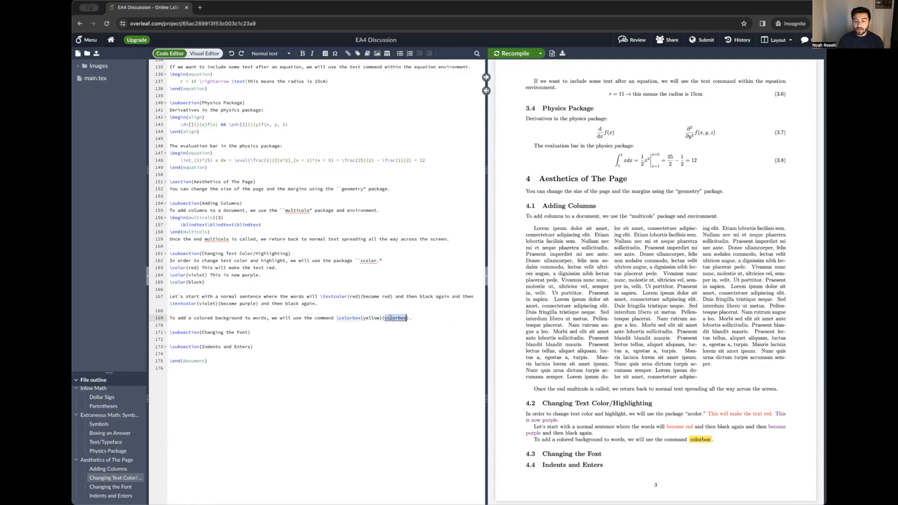
double_click(391, 318)
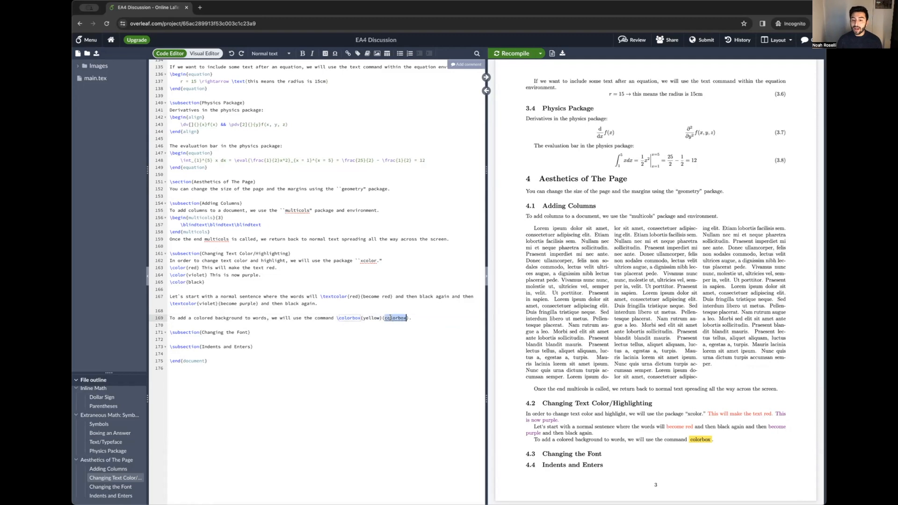
left_click(358, 318)
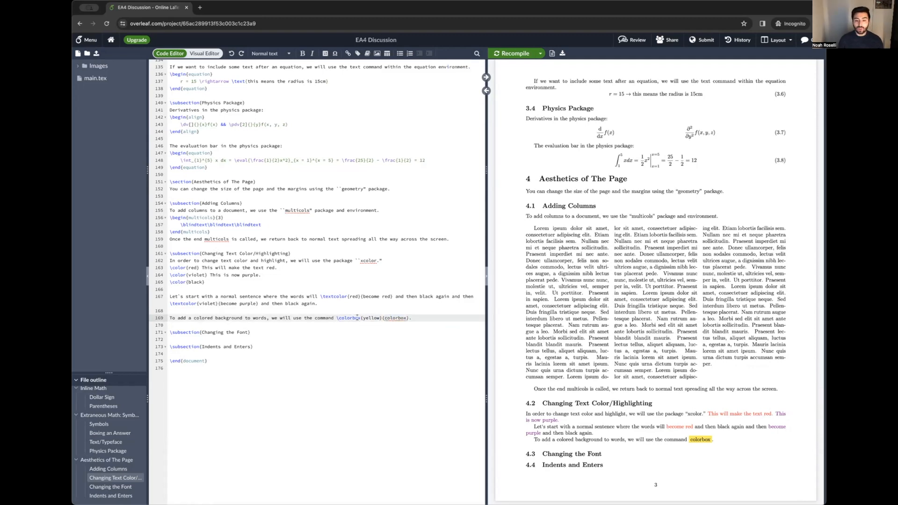
double_click(343, 317)
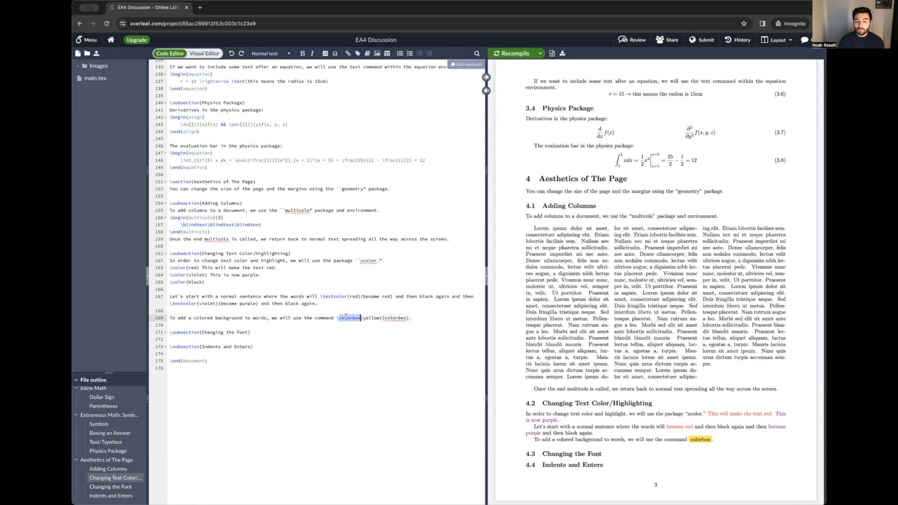
double_click(393, 318)
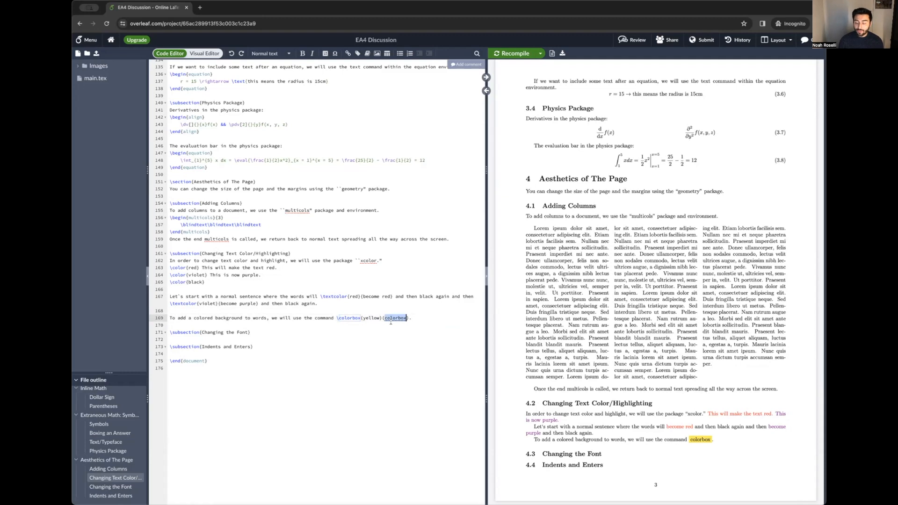
left_click_drag(691, 440, 720, 441)
left_click(719, 441)
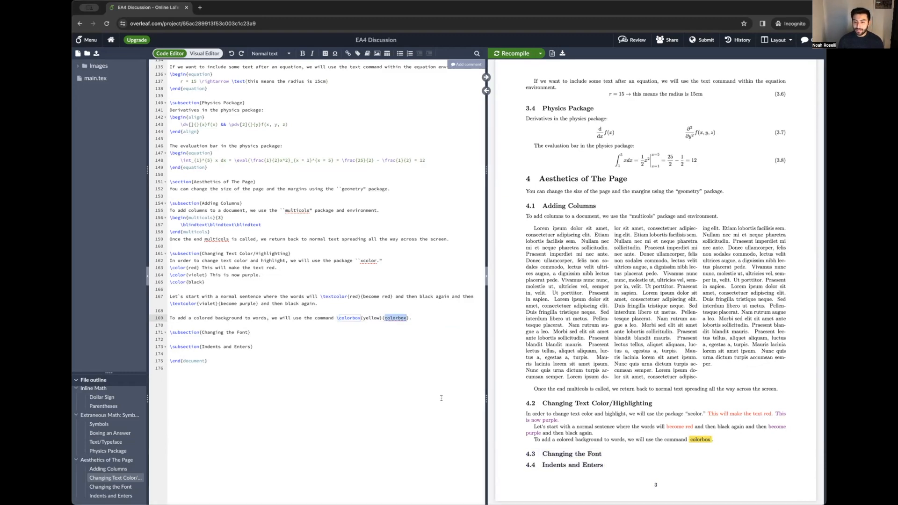
- Under the Changing the Font subsection, write {\fontfamily{qcr}\selectfont different font} on a new line
left_click(281, 333)
key("Return")
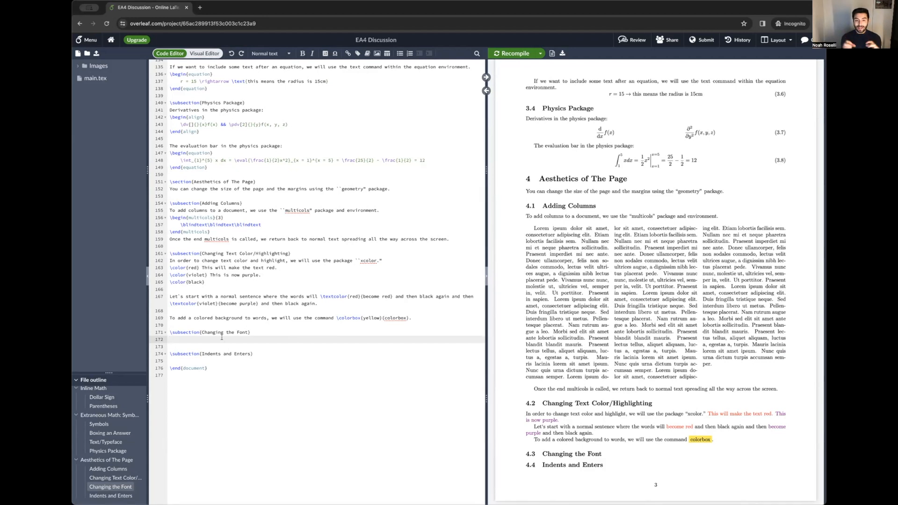
type("{\font")
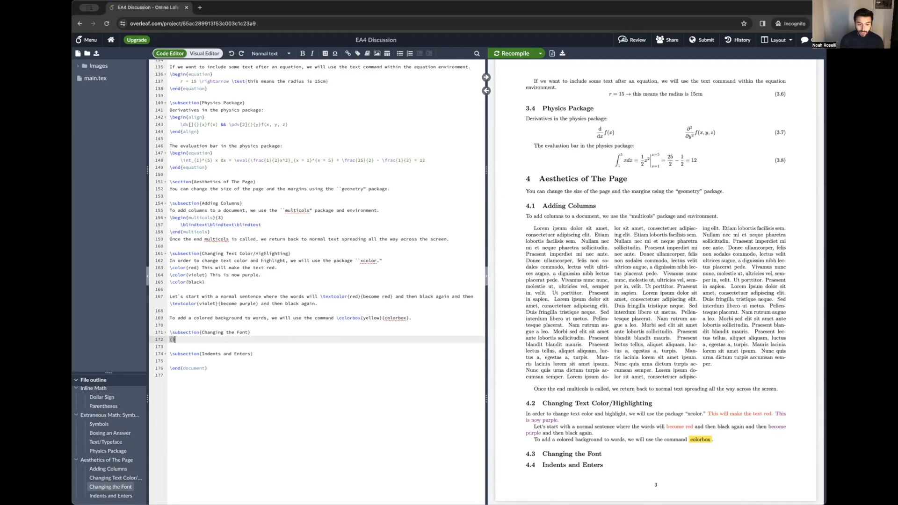
type("family{")
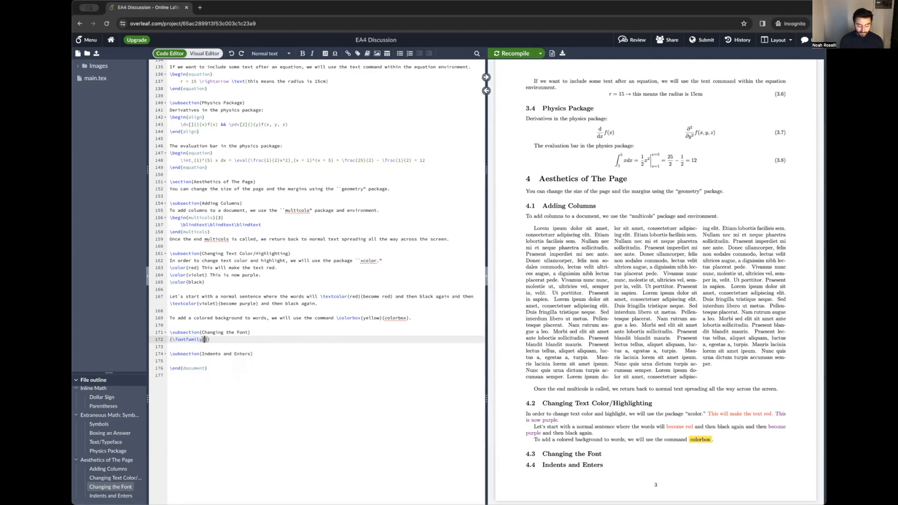
type("qcr")
type("\\select")
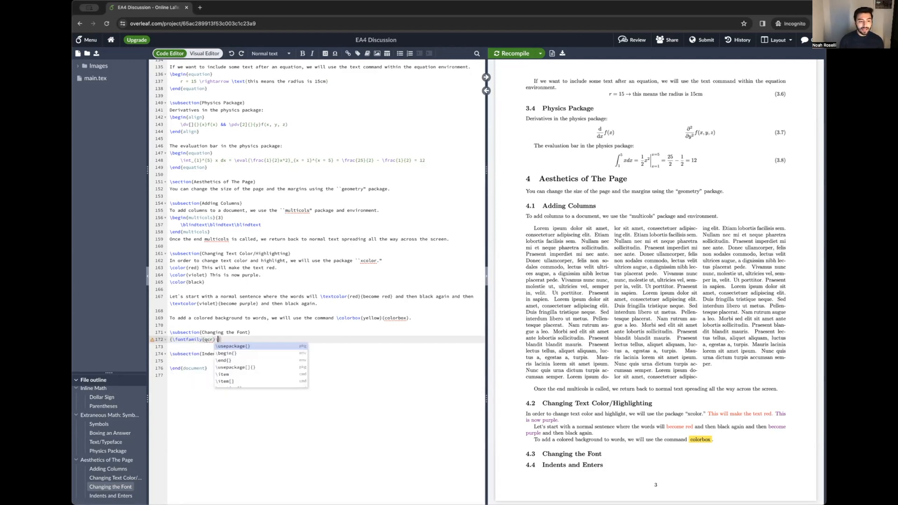
type("font ")
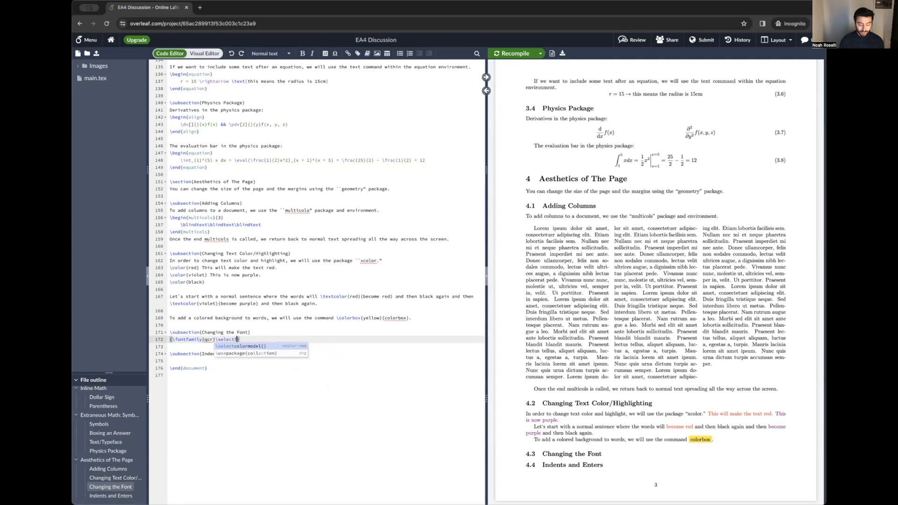
type("different fon")
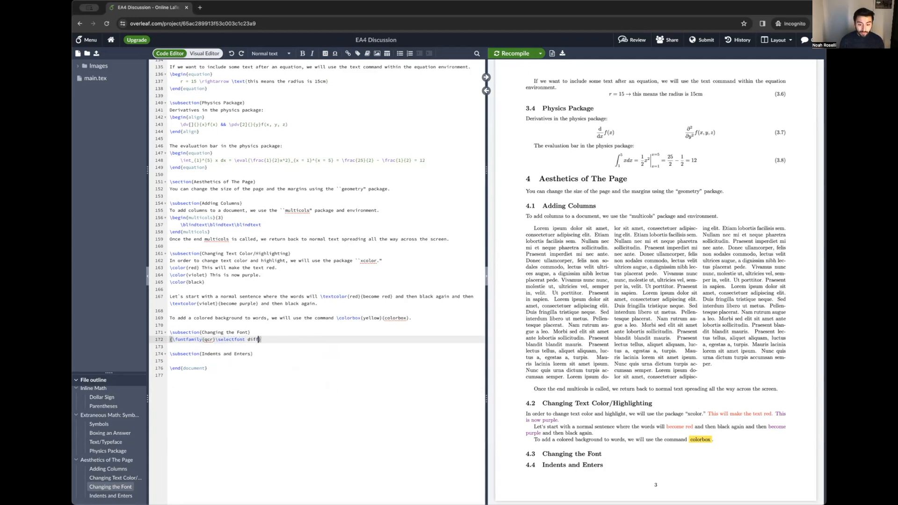
type("t")
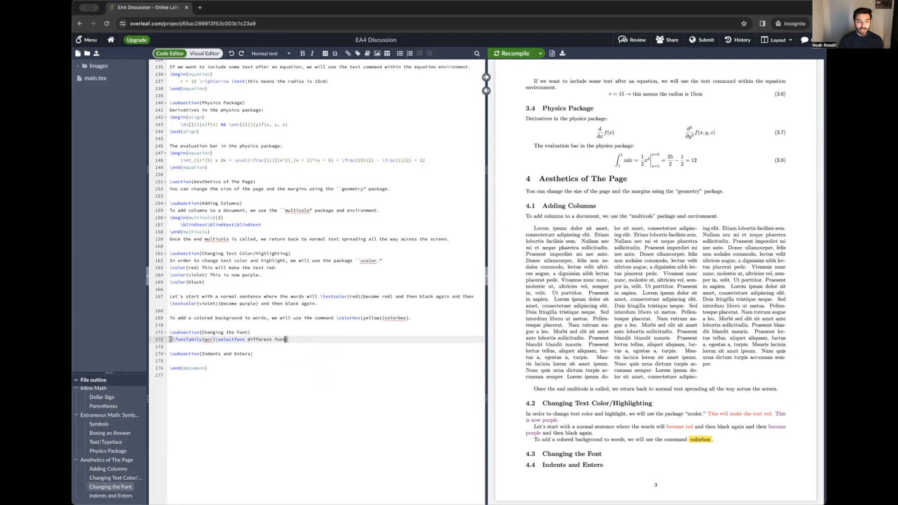
- Add "This is a way of changing into a" before the font group and "momentarily." after it, recompile and check the font
type("This is a way of changing into a")
left_click(377, 340)
type("momentarily.")
left_click(515, 54)
scroll(641, 387, "down", 2)
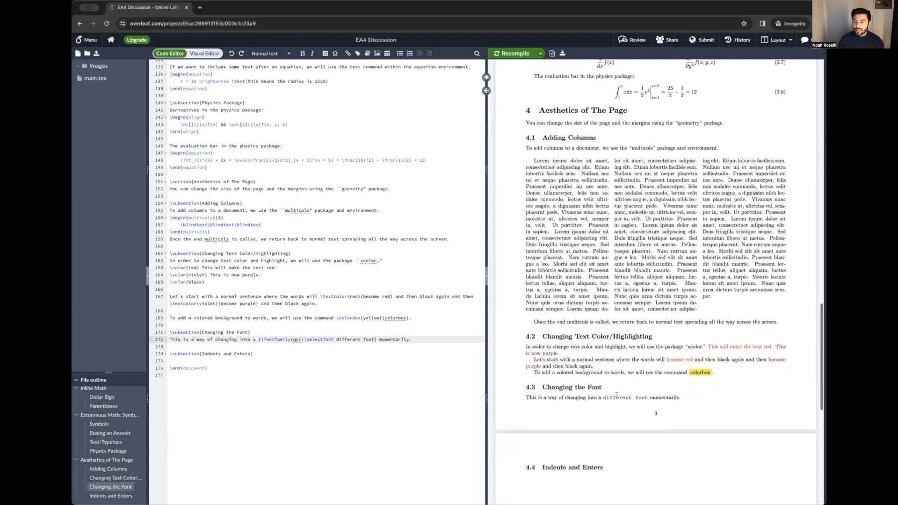
left_click_drag(603, 398, 644, 396)
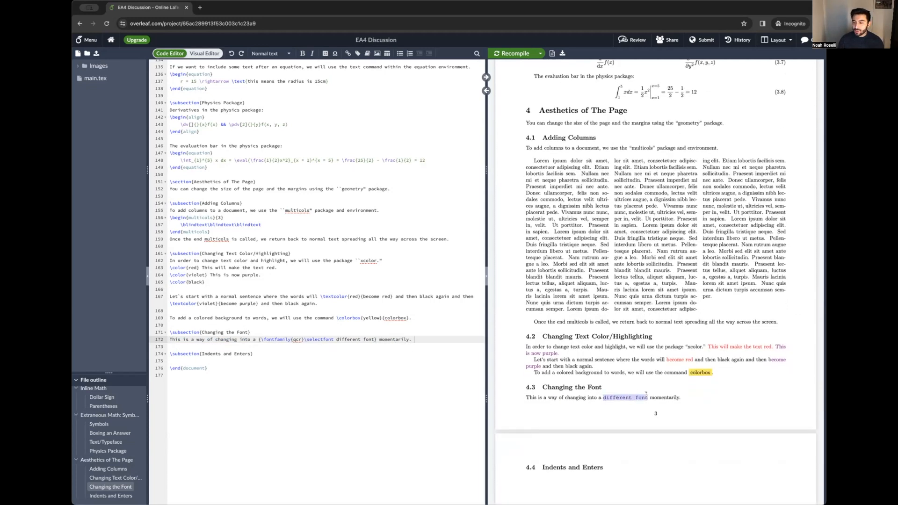
- Start a new line under the Indents and Enters subsection and look at the paragraph indents in the compiled page
left_click(379, 357)
key("Return")
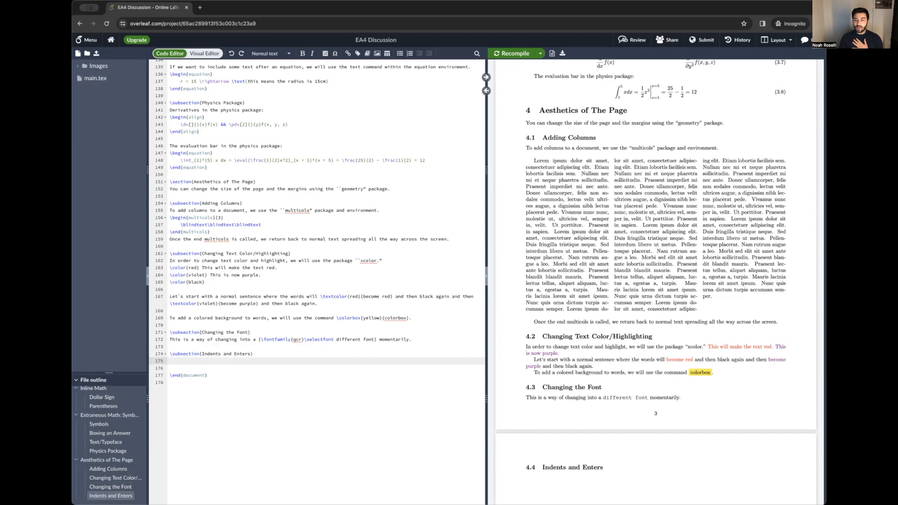
left_click_drag(536, 360, 530, 360)
left_click(533, 360)
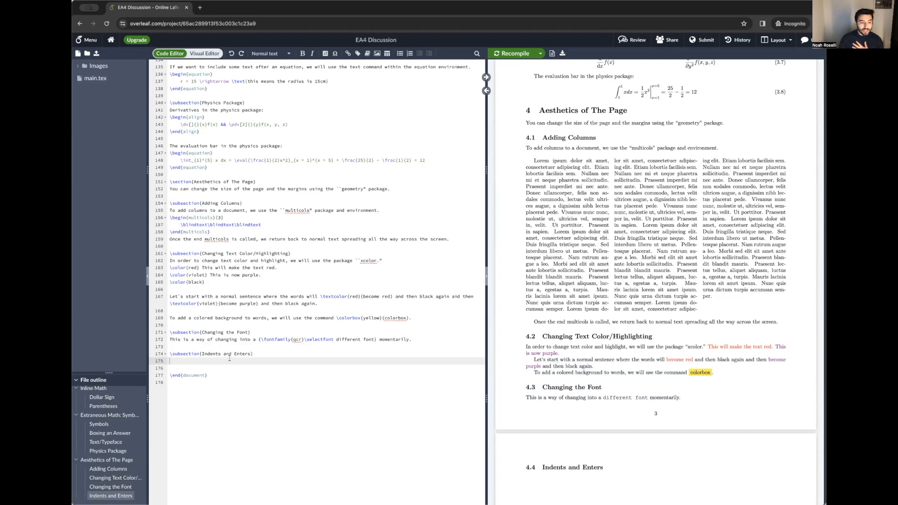
- Add \usepackage{parskip} below the xcolor package in the preamble and recompile
scroll(229, 358, "up", 20)
left_click(224, 176)
left_click(226, 173)
key("Return")
type("\\usepackage{parskip}")
key("super+s")
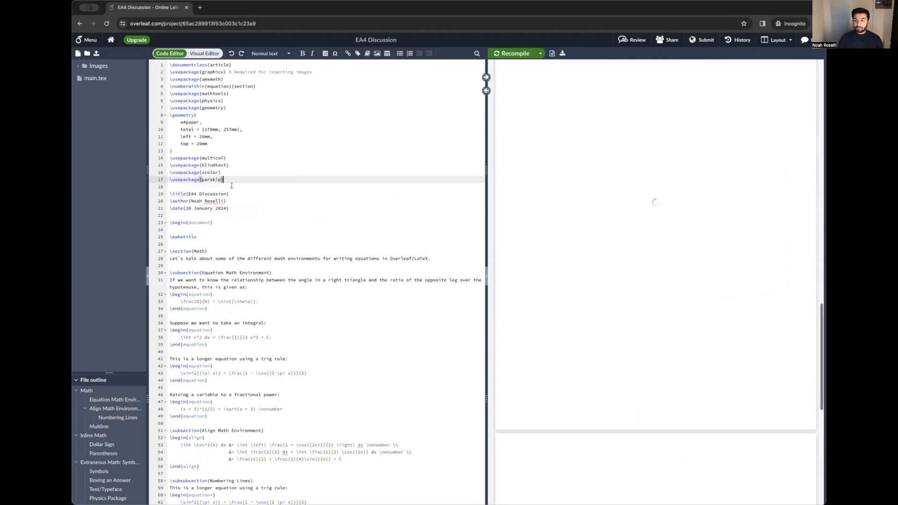
- Review the paragraph indentation and spacing across all pages of the compiled document
scroll(582, 229, "up", 15)
scroll(582, 229, "up", 3)
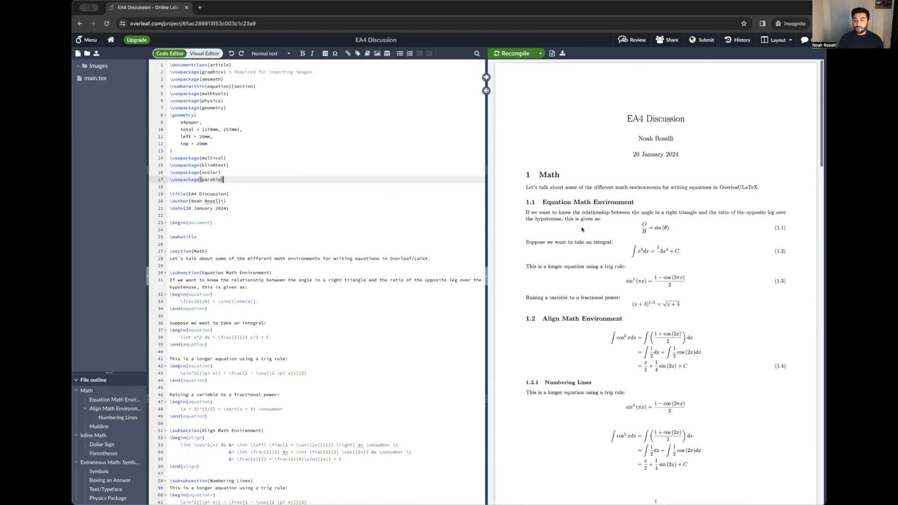
scroll(571, 239, "down", 10)
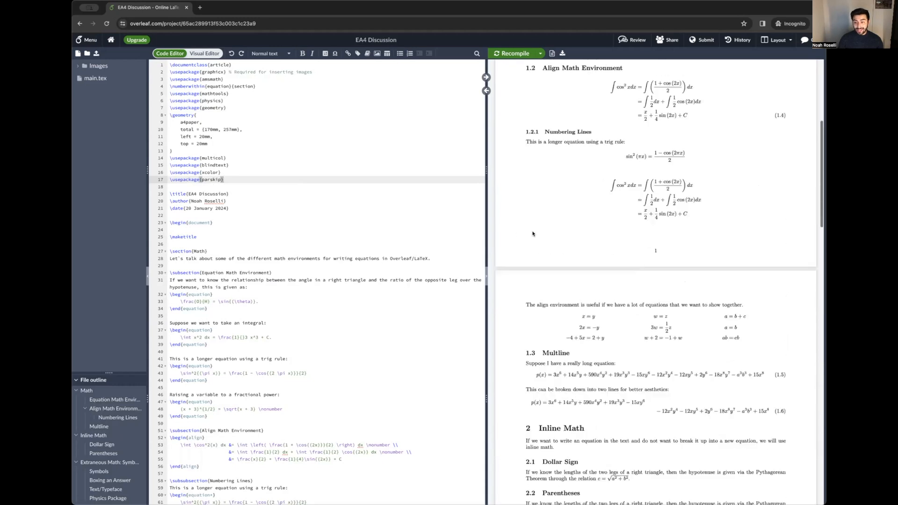
scroll(532, 233, "down", 10)
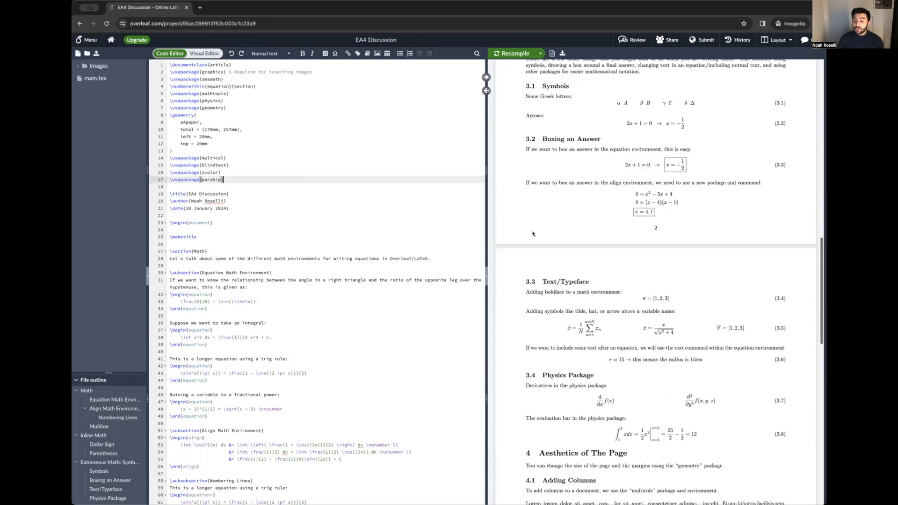
scroll(532, 233, "down", 12)
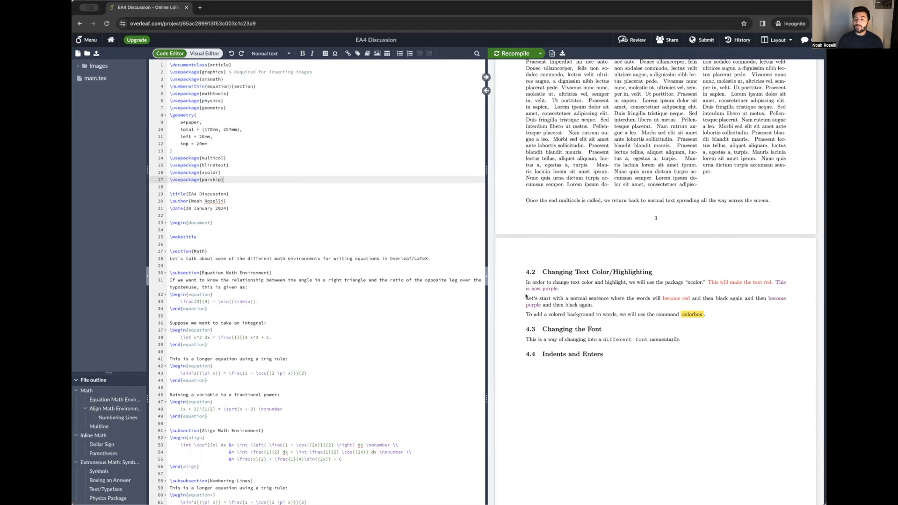
- Examine the preamble's \geometry block, its total, left and top settings, and the parskip package line
left_click(174, 151)
left_click_drag(174, 151, 158, 117)
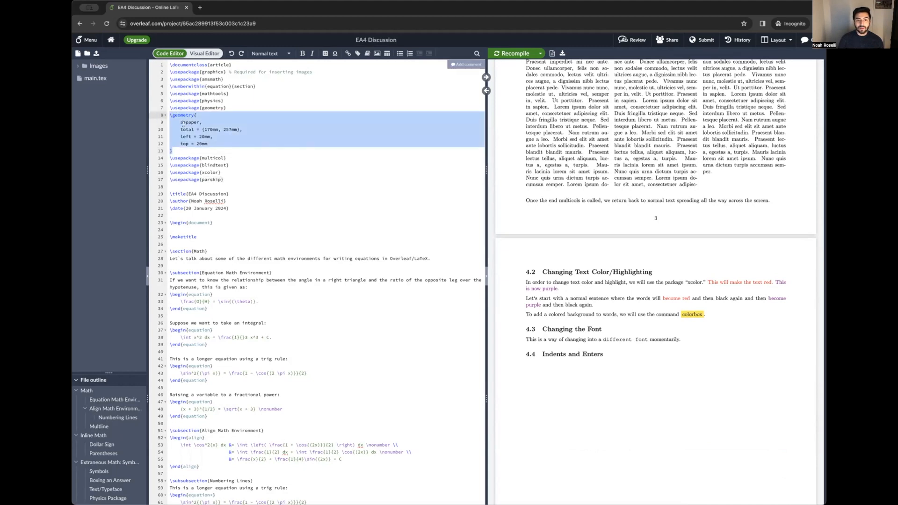
left_click(182, 130)
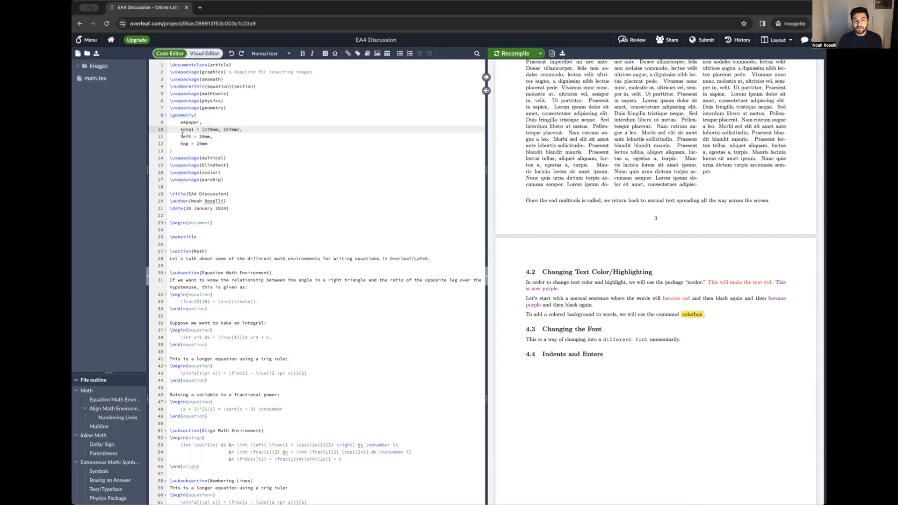
left_click_drag(182, 135, 217, 140)
left_click(217, 150)
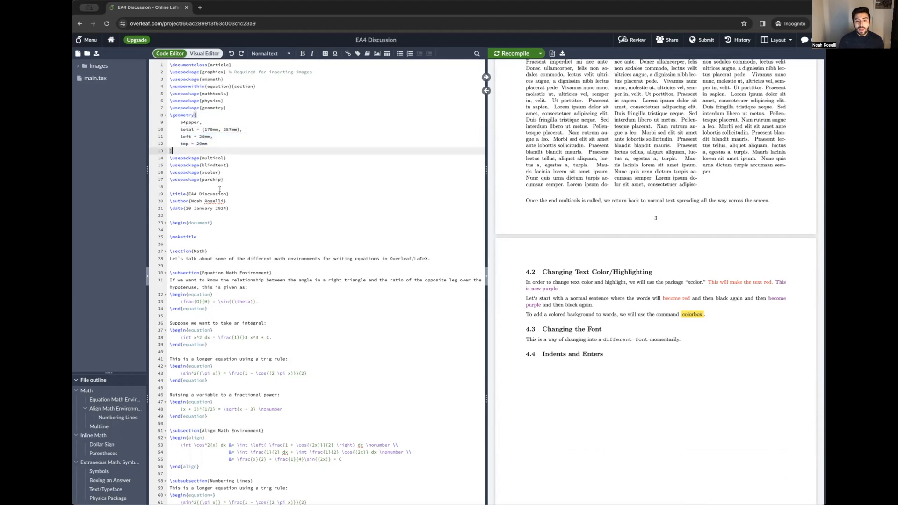
left_click_drag(222, 179, 170, 178)
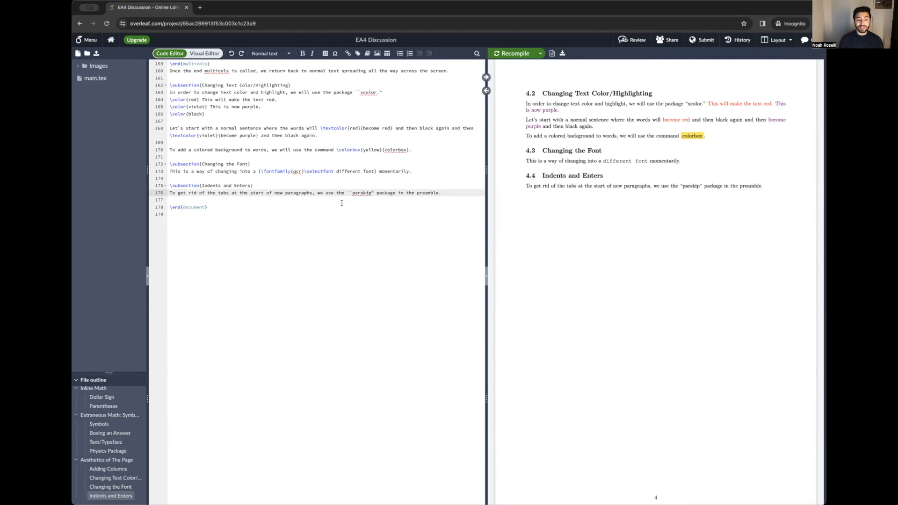
- Add a section titled "Tables and Images" before the end of the document and start inserting a table in the visual editor
type("\\section{Tables and Images}")
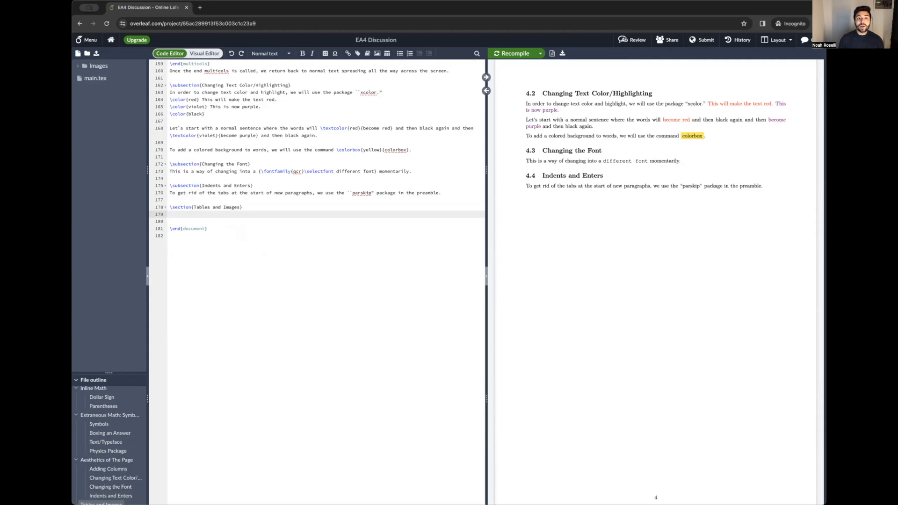
left_click(205, 53)
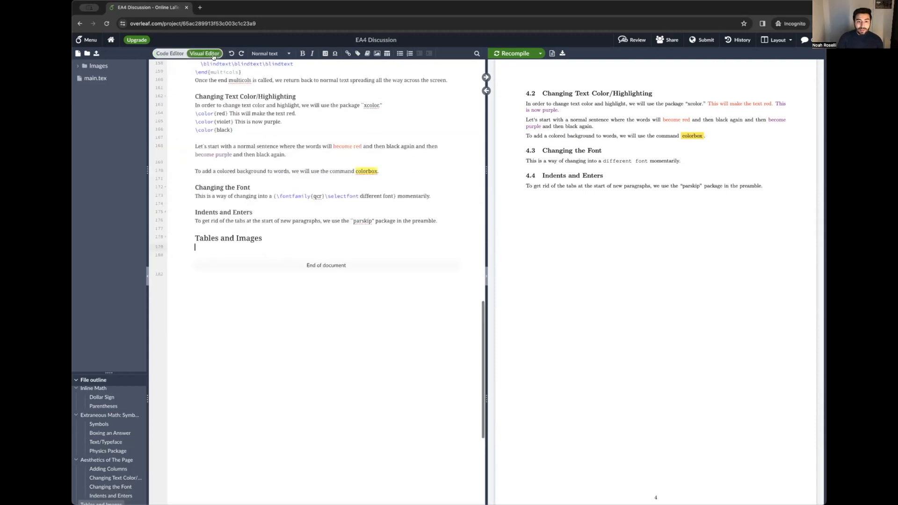
left_click(385, 53)
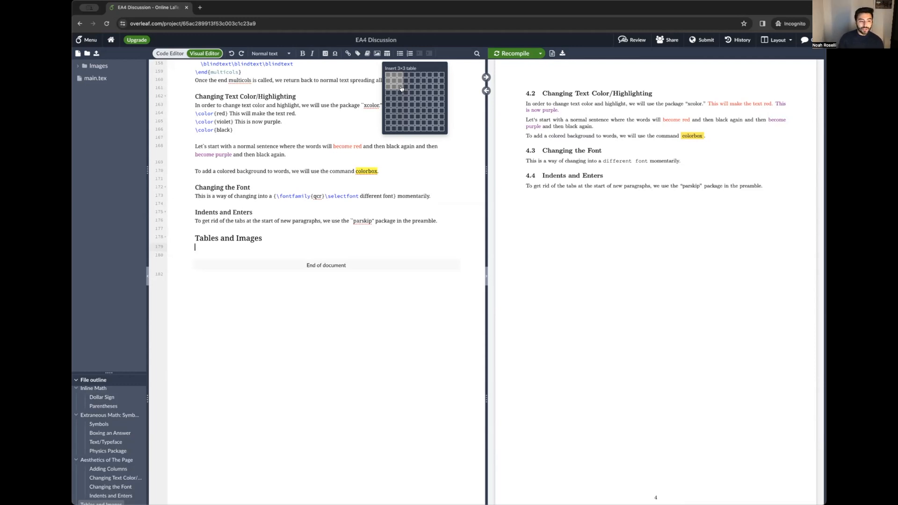
- Insert a 3×3 table under the Tables and Images heading and give it all borders
left_click(401, 89)
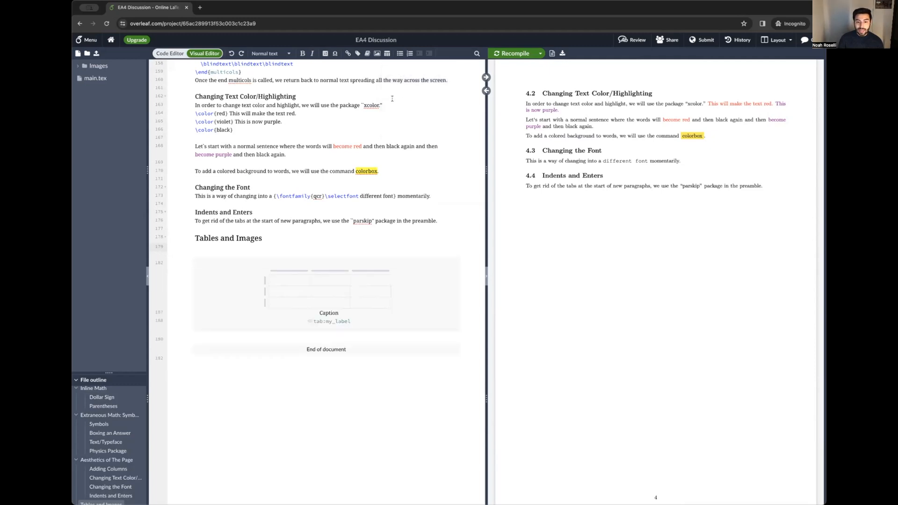
left_click(228, 259)
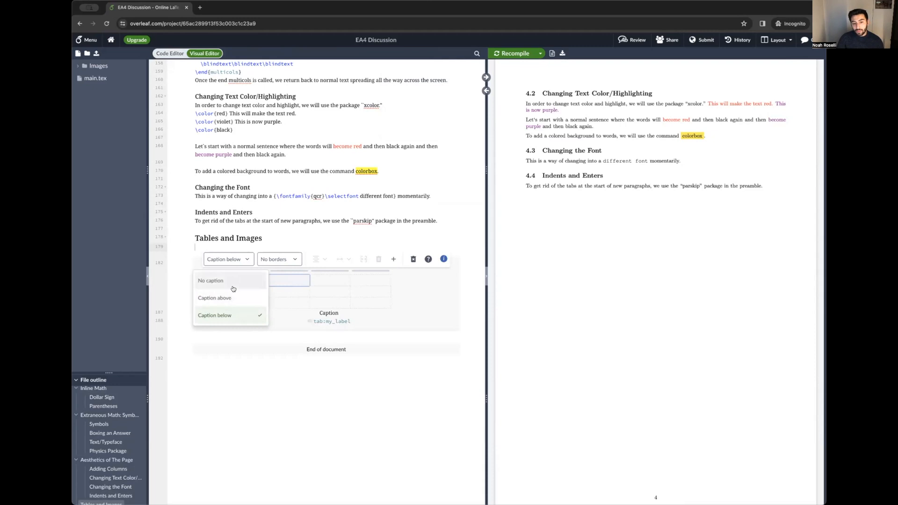
left_click(276, 263)
left_click(289, 281)
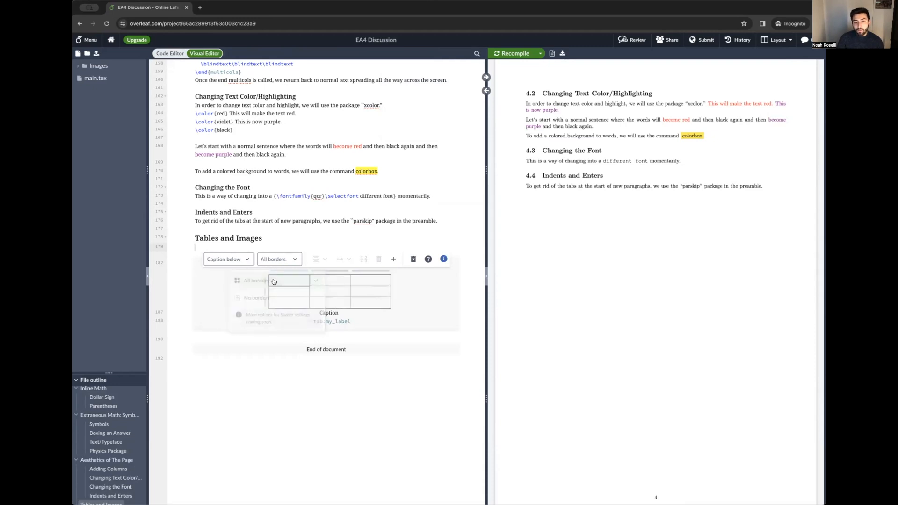
- Fill the table's header row with Col 1, Col 2 and Col 3
type("Col 1")
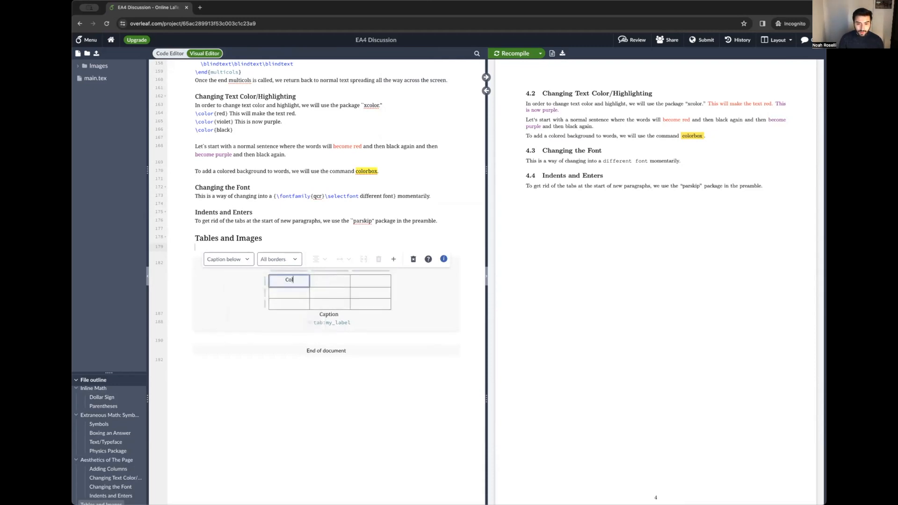
key("Tab")
type("Col 2")
key("Tab")
type("Col 3")
- Fill the second table row with 1, 2, 3 and the third row with 4, 5, 6
left_click(297, 264)
type("1")
key("Tab")
type("2")
key("Tab")
type("3")
left_click(293, 274)
type("4")
key("Tab")
type("5")
key("Tab")
type("6")
- Replace the table's placeholder caption with Random Values and leave the table
left_click(338, 282)
left_click(341, 282)
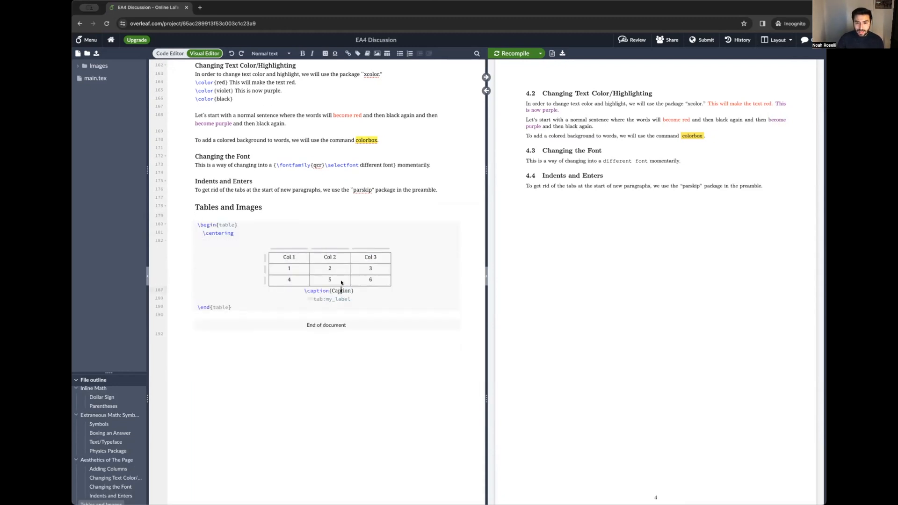
double_click(338, 289)
type("Random Values")
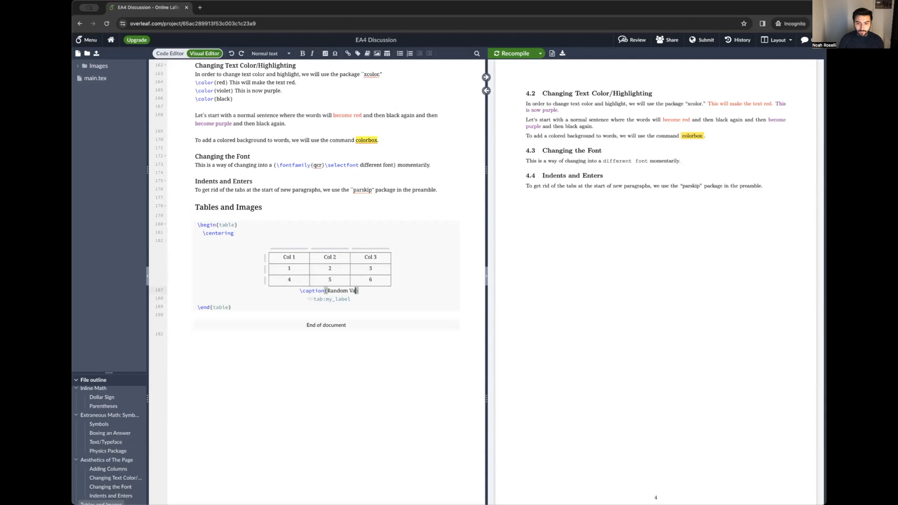
left_click(317, 323)
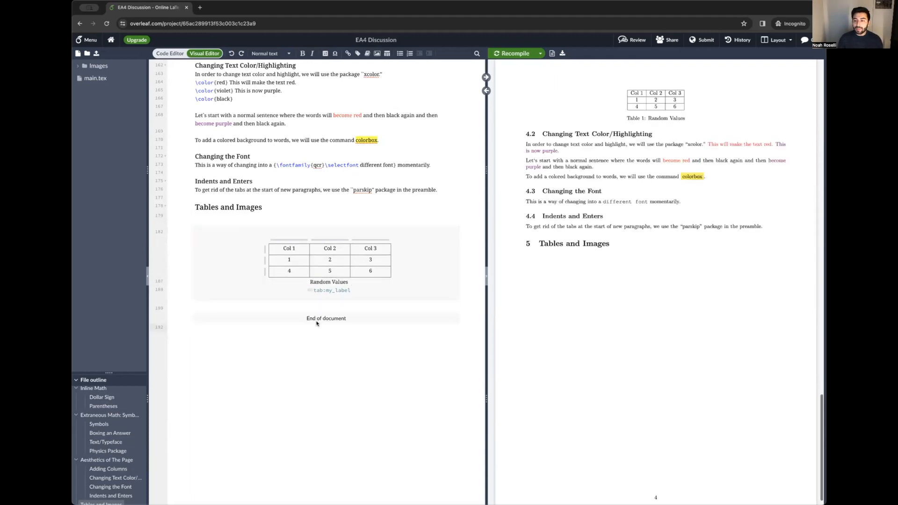
- Examine the compiled table and its caption in the PDF preview
scroll(648, 119, "up", 1)
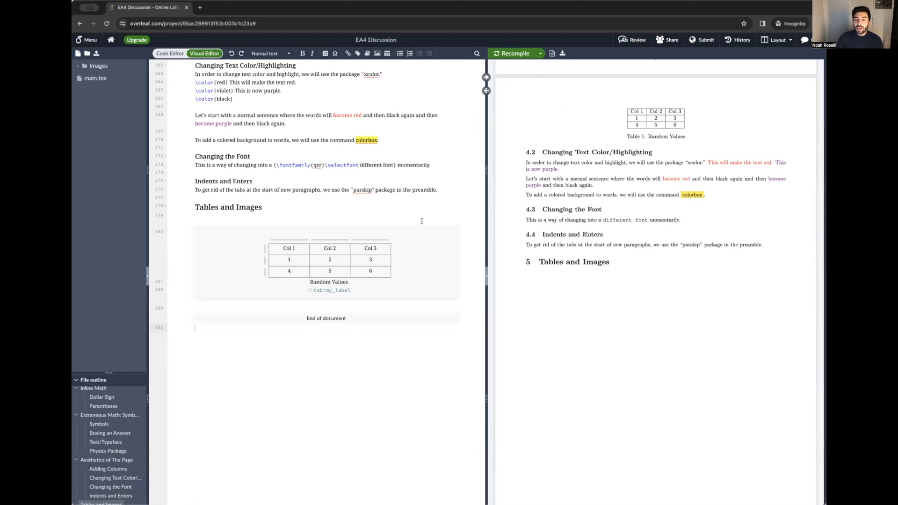
scroll(421, 222, "up", 1)
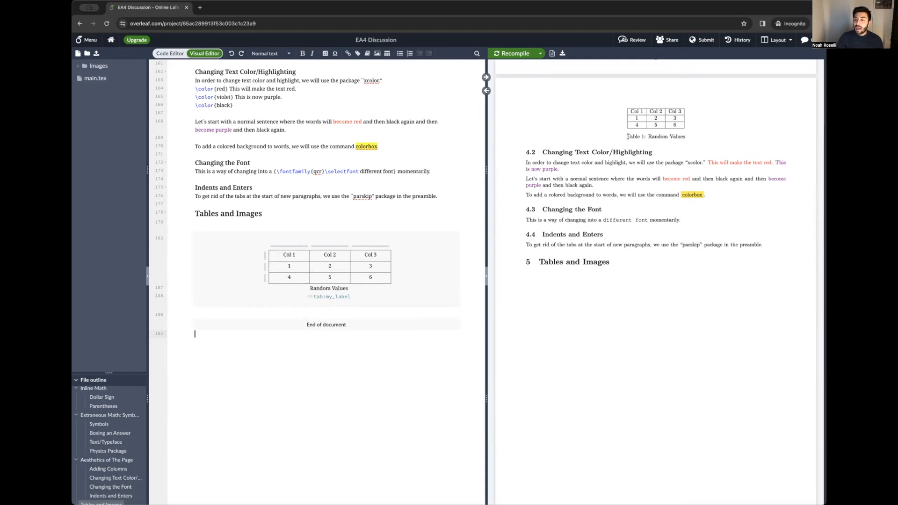
left_click_drag(627, 136, 686, 140)
left_click(685, 139)
left_click(283, 240)
left_click(280, 358)
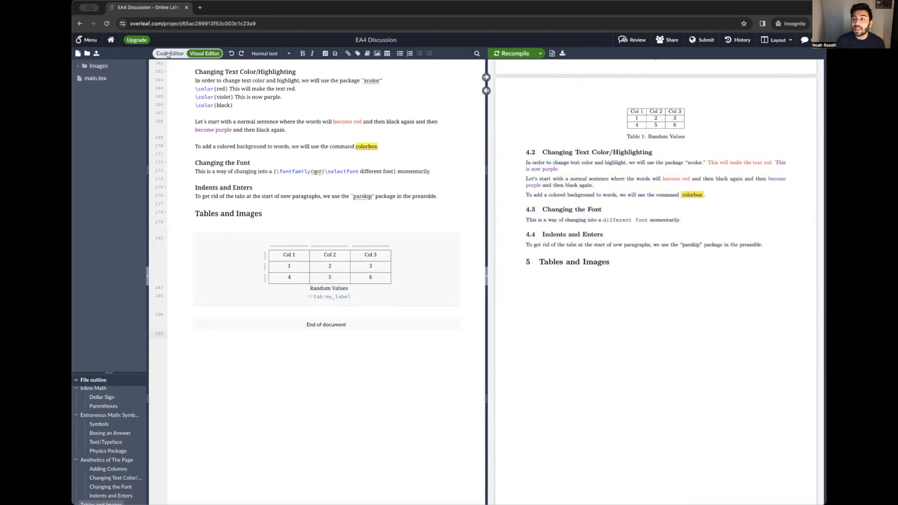
- Switch to the LaTeX source and set off the tabular block with blank lines after \centering and \end{tabular}
left_click(168, 54)
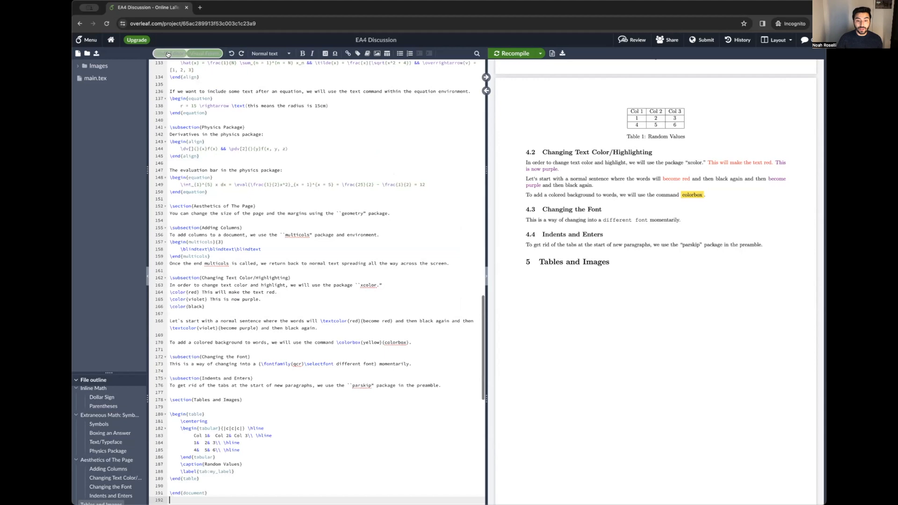
left_click(296, 221)
double_click(195, 206)
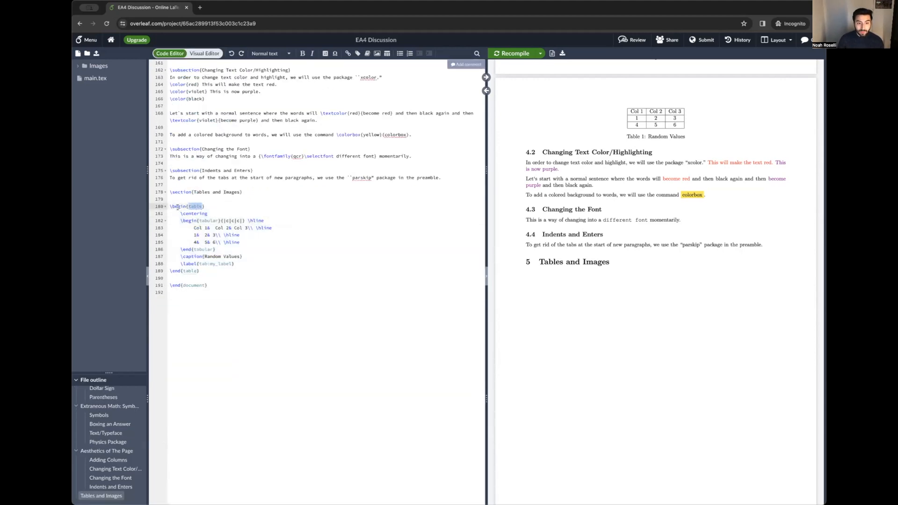
left_click(175, 272)
left_click(220, 213)
key("Return")
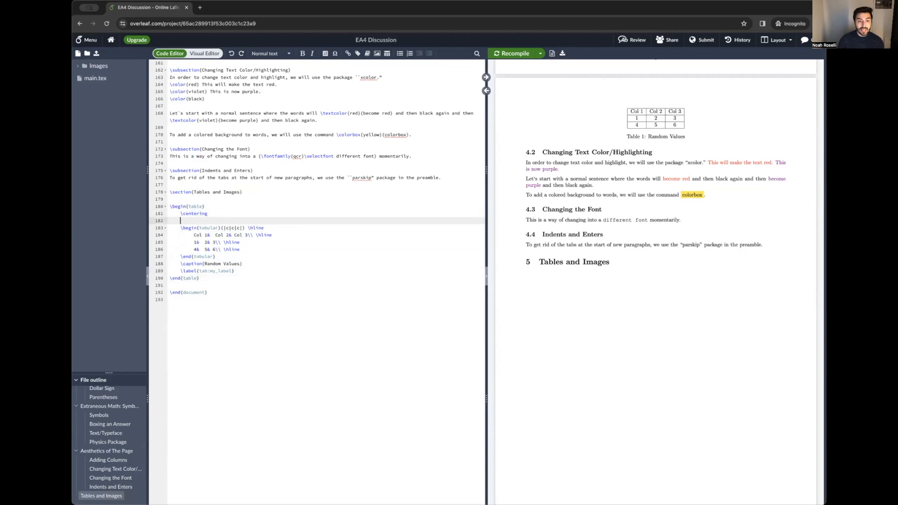
double_click(195, 213)
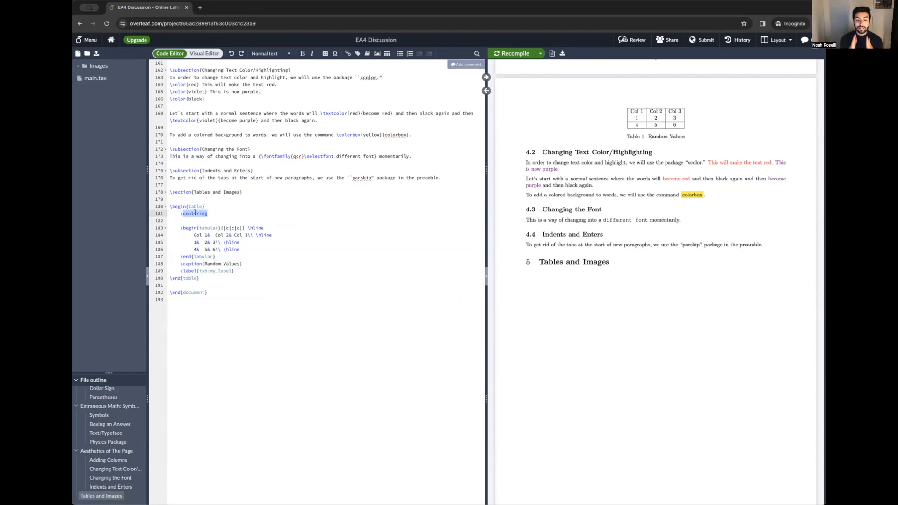
left_click(224, 256)
key("Return")
- Examine the tabular block and the centred columns and vertical bars in its column specification
left_click_drag(226, 259, 161, 231)
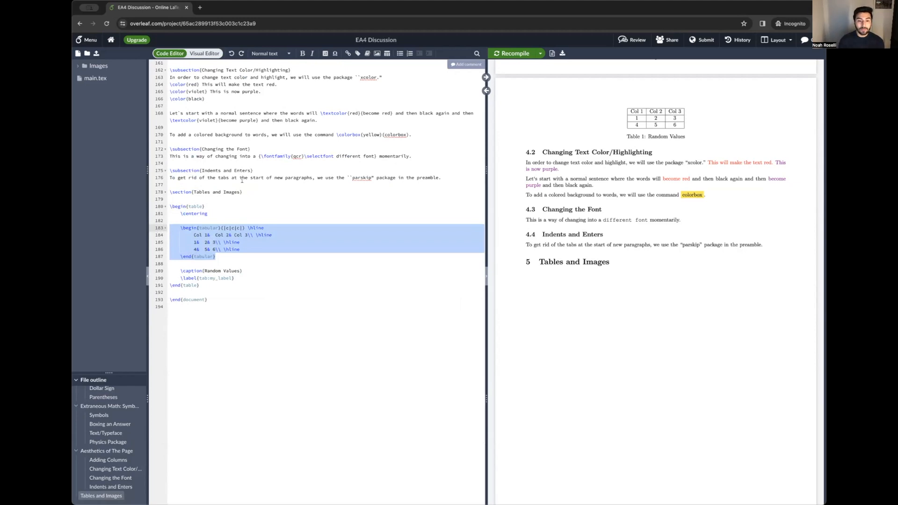
double_click(206, 228)
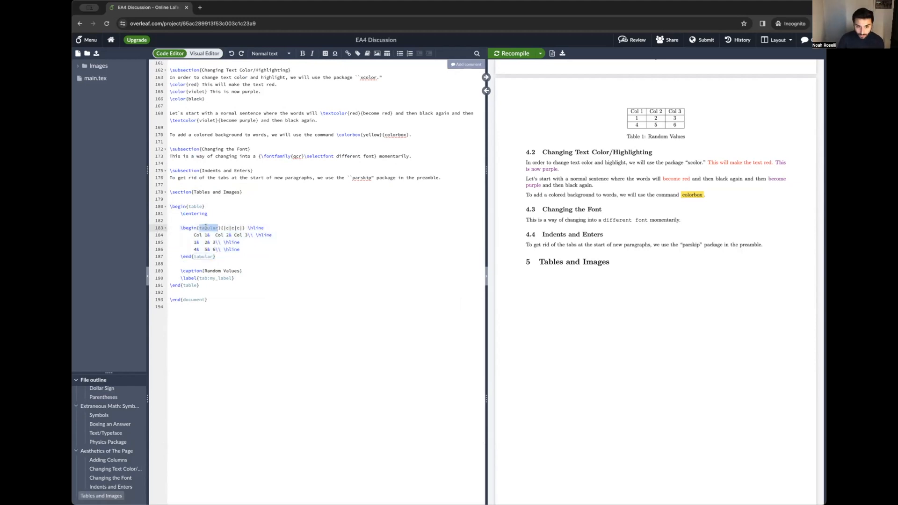
left_click(219, 228)
left_click_drag(220, 228, 244, 228)
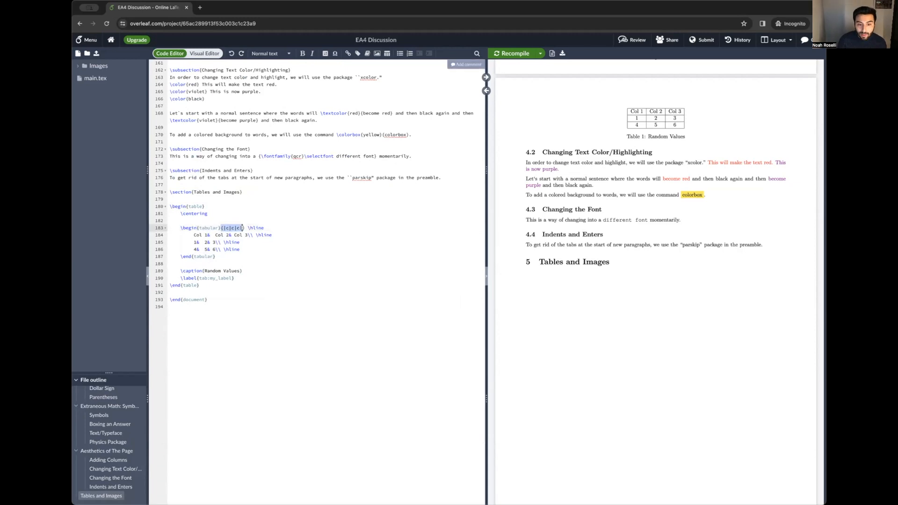
left_click(227, 228)
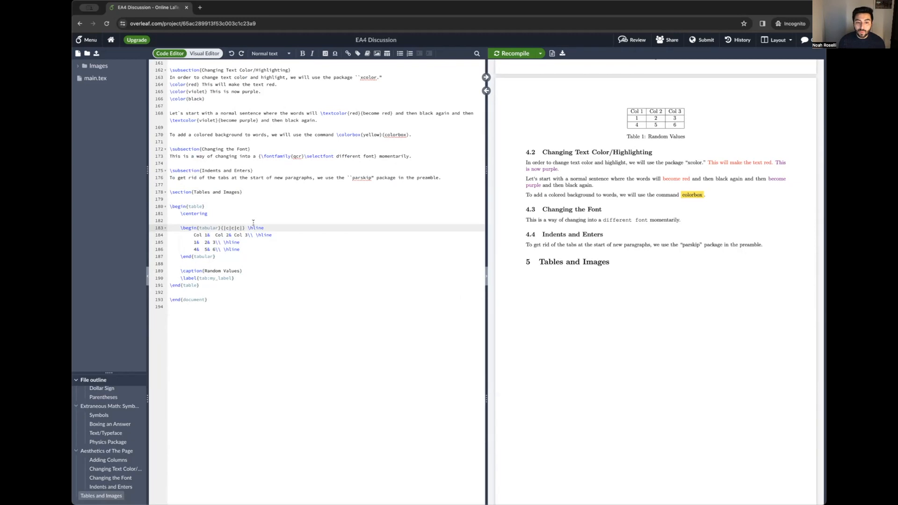
left_click(242, 228)
key("Left")
key("Left")
key("Left")
key("Left")
key("Left")
key("Left")
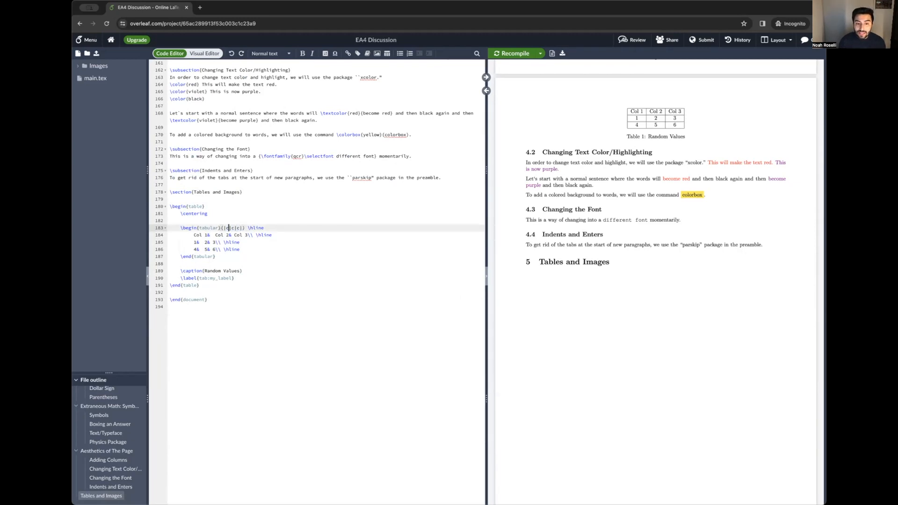
key("Left")
key("Right")
key("Right")
key("Right")
key("Right")
key("Right")
key("Right")
key("Right")
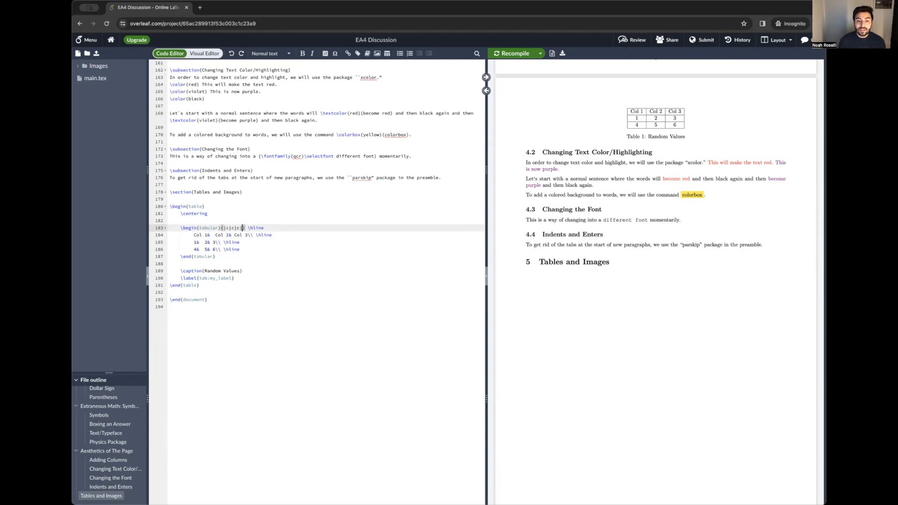
- Remove the leading vertical bar from the tabular column specification and recompile the document
key("Left")
key("Left")
key("Left")
key("Left")
key("Delete")
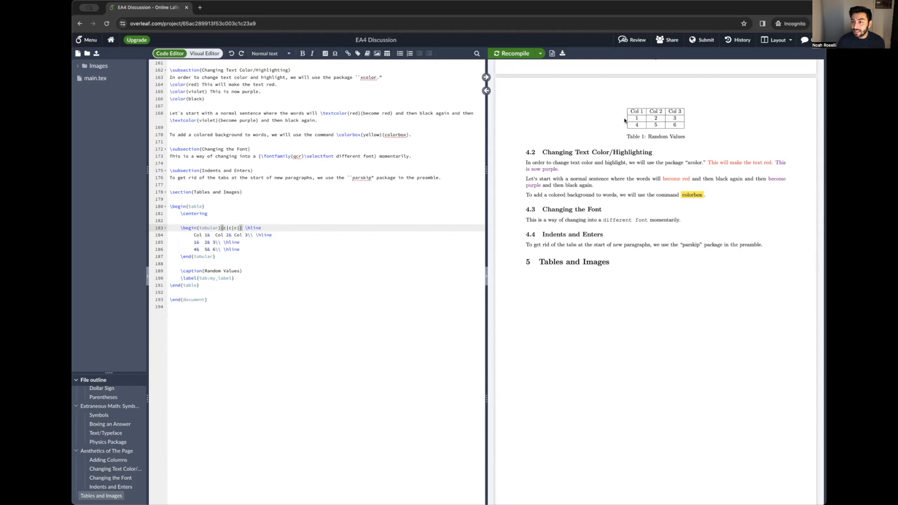
key("super+s")
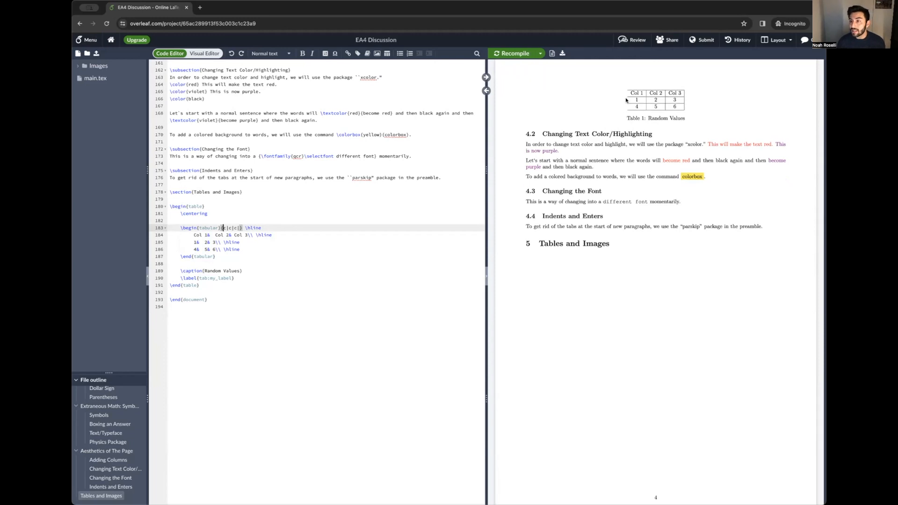
- Try adding a fourth centred column to the end of the tabular column specification and recompile, then take it out again
left_click(240, 228)
type("c")
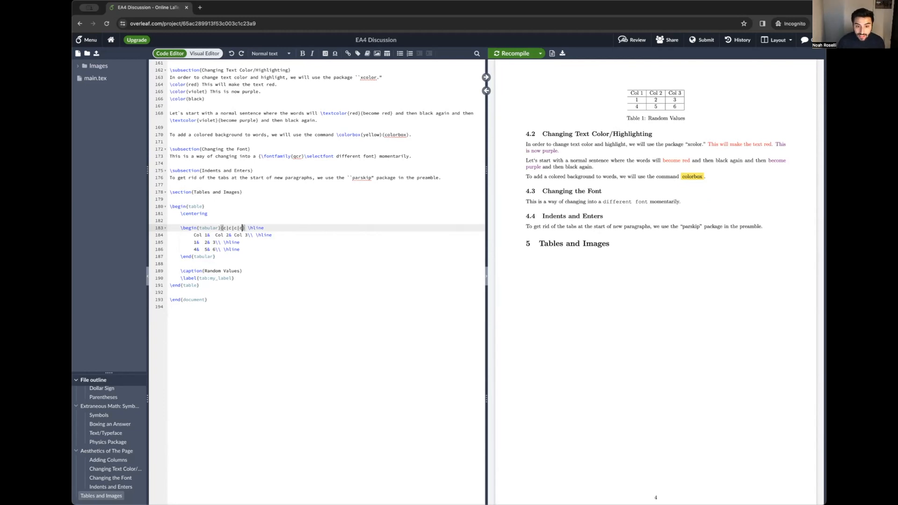
key("super+s")
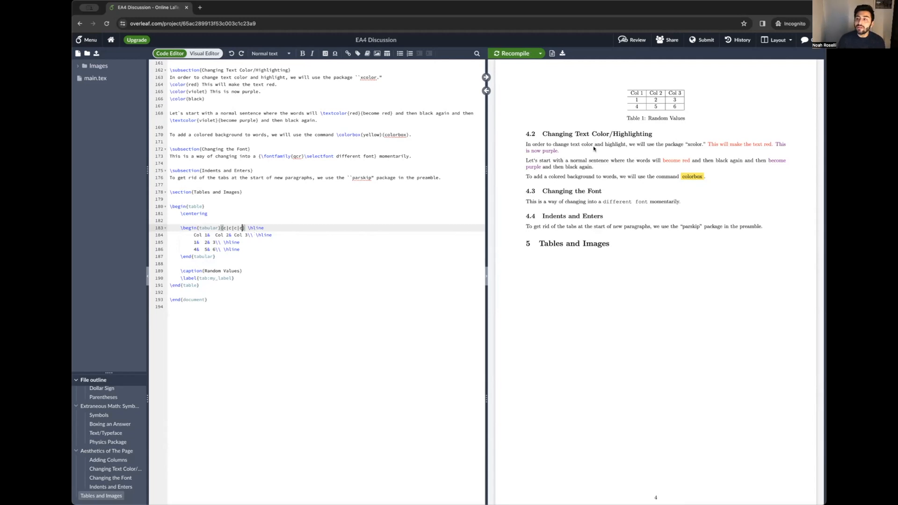
scroll(245, 221, "down", 1)
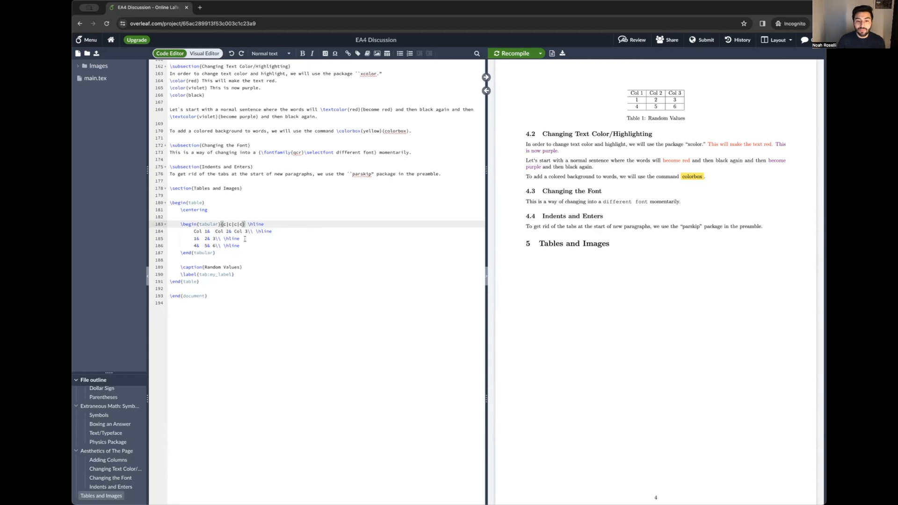
key("BackSpace")
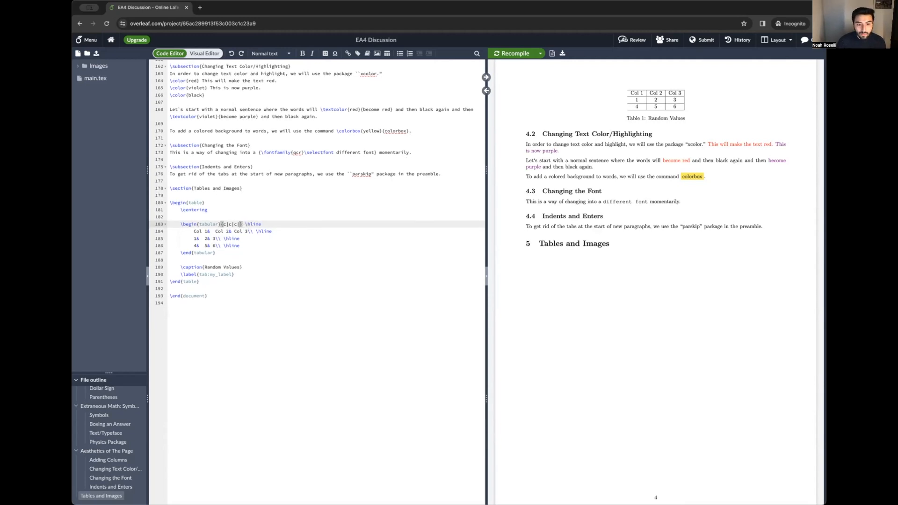
- Examine the \hline commands on the tabular opening line and after each table row
double_click(254, 224)
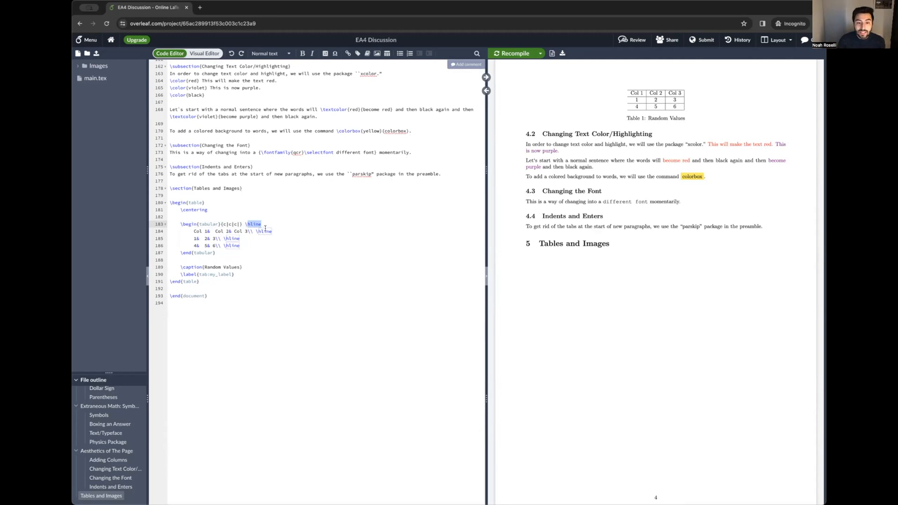
left_click(266, 231)
left_click(232, 238)
left_click(231, 245)
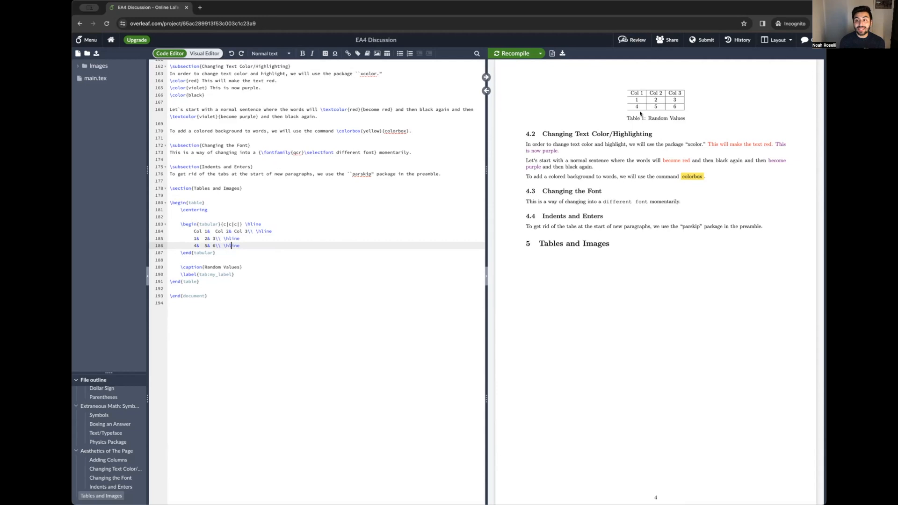
- Even out the spacing in all three table rows so each & separator has one space on either side
left_click(207, 231)
left_click(231, 231)
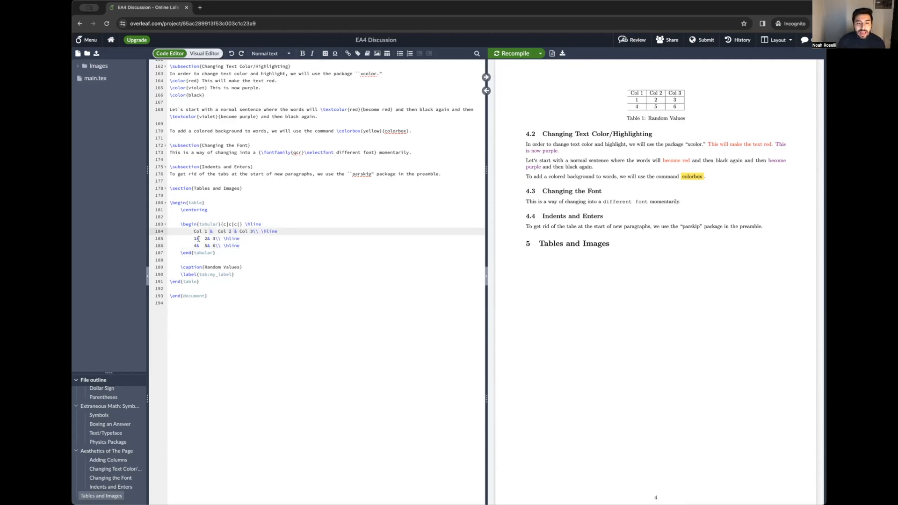
left_click(198, 239)
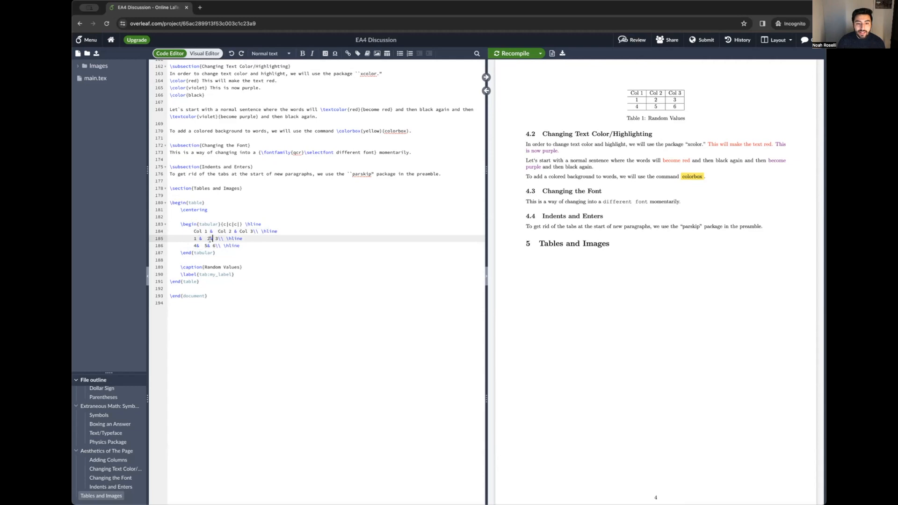
left_click(196, 246)
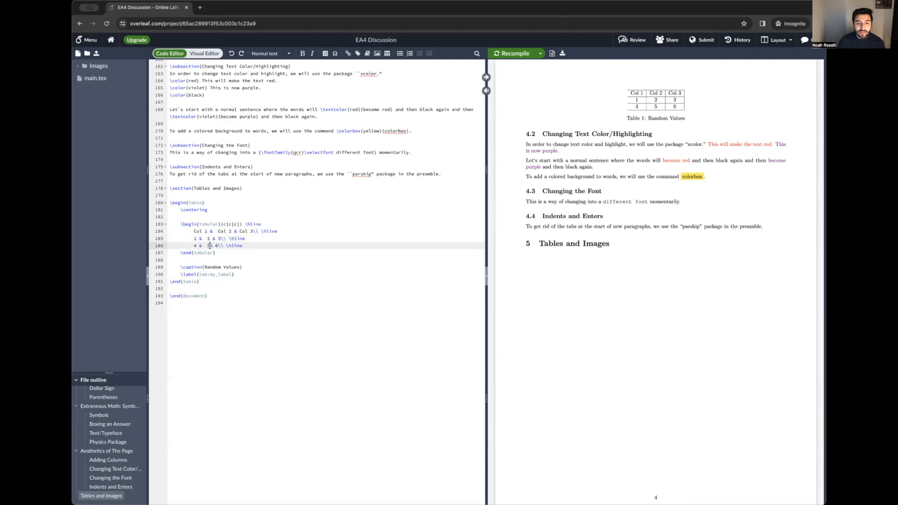
left_click(207, 238)
key("BackSpace")
left_click(207, 246)
key("BackSpace")
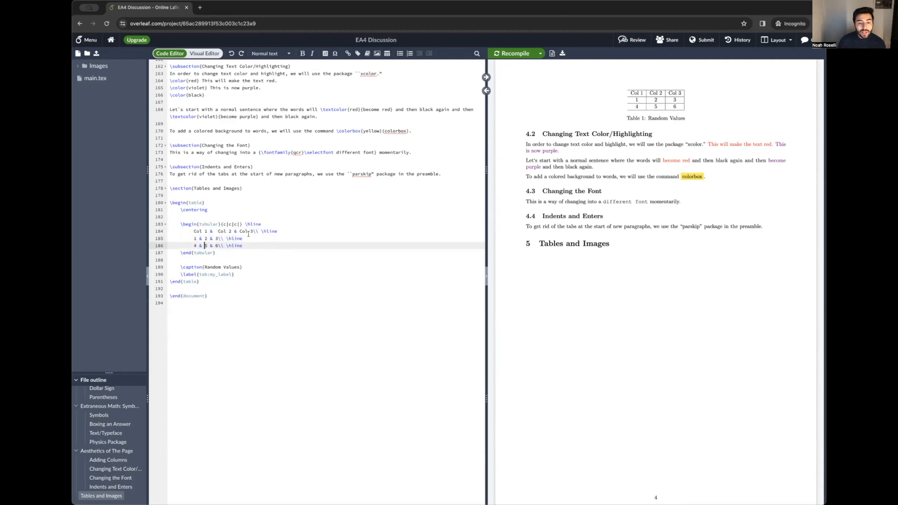
left_click(217, 232)
key("BackSpace")
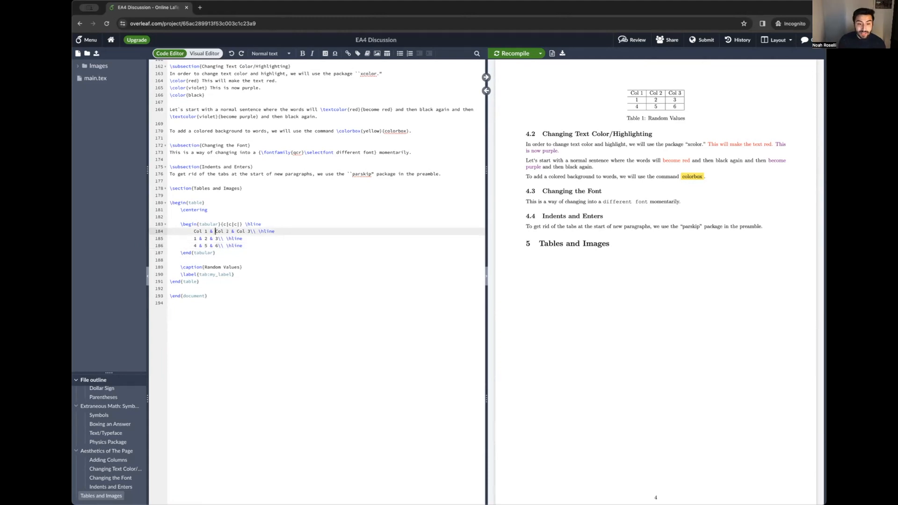
- Compare the & separators in the header row with the columns in the tabular column specification
double_click(210, 232)
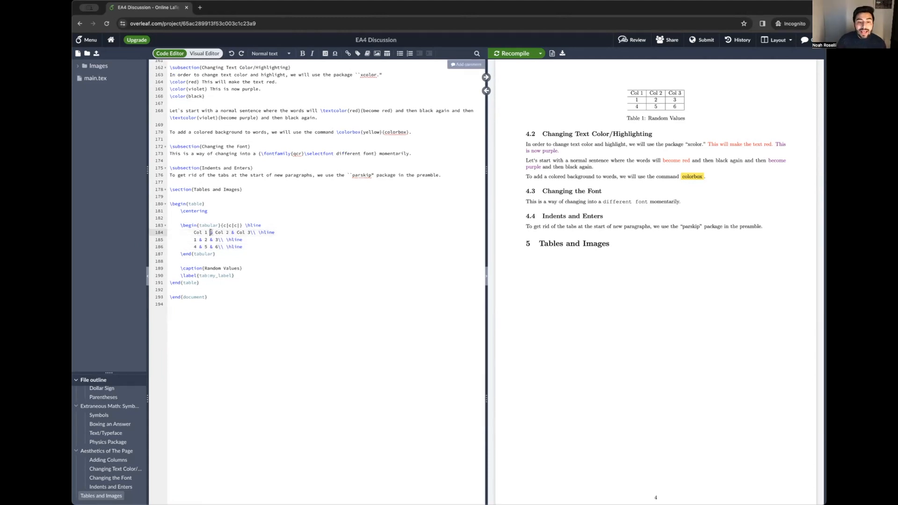
double_click(231, 232)
left_click(232, 225)
double_click(228, 225)
left_click(223, 225)
left_click_drag(223, 226, 242, 226)
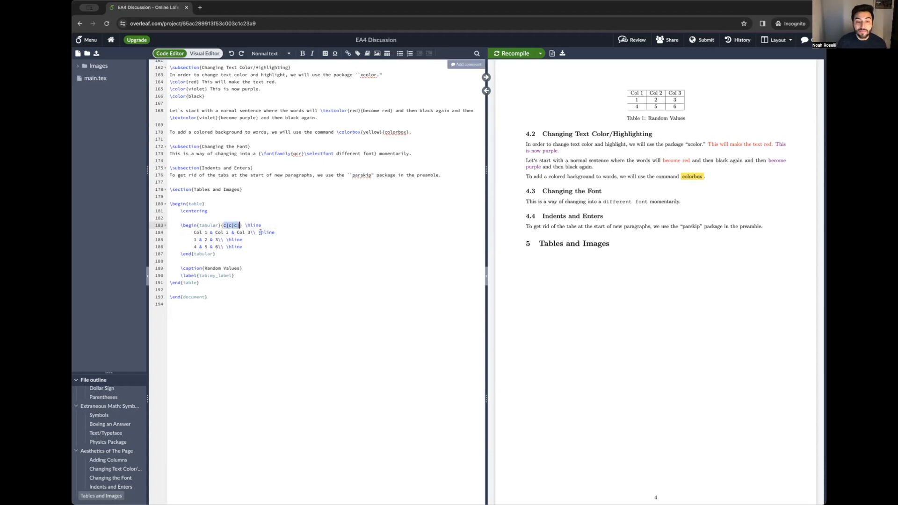
- Add a fourth centred column to the tabular column specification, making it c|c|c|c, and compare it with the header row's & separators
left_click(224, 225)
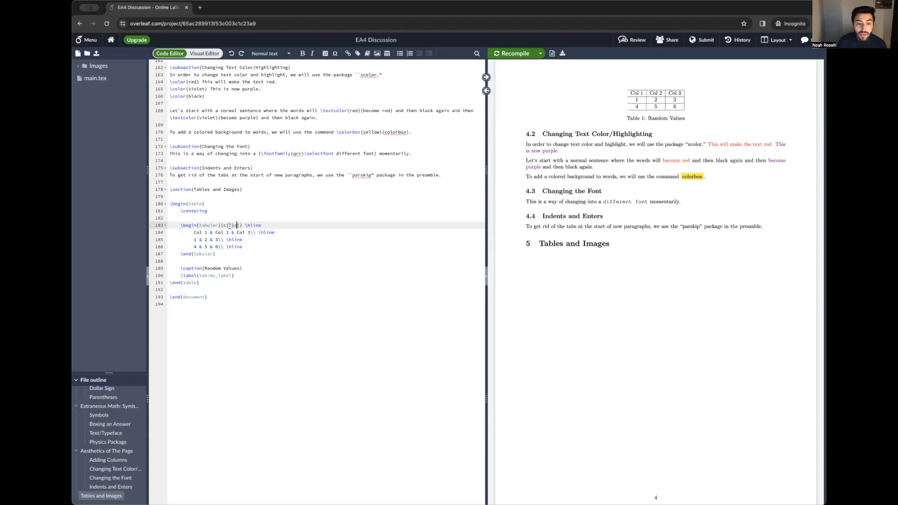
left_click(212, 232)
left_click(241, 225)
type("c")
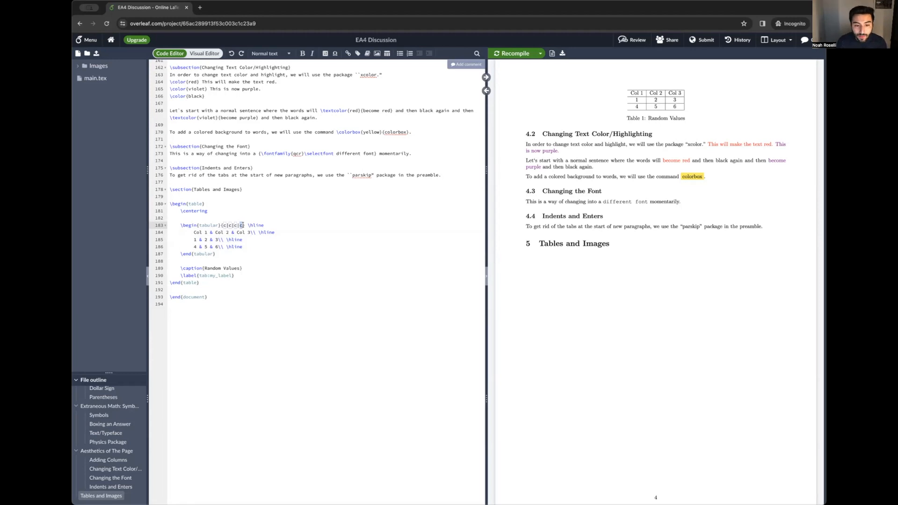
left_click(249, 233)
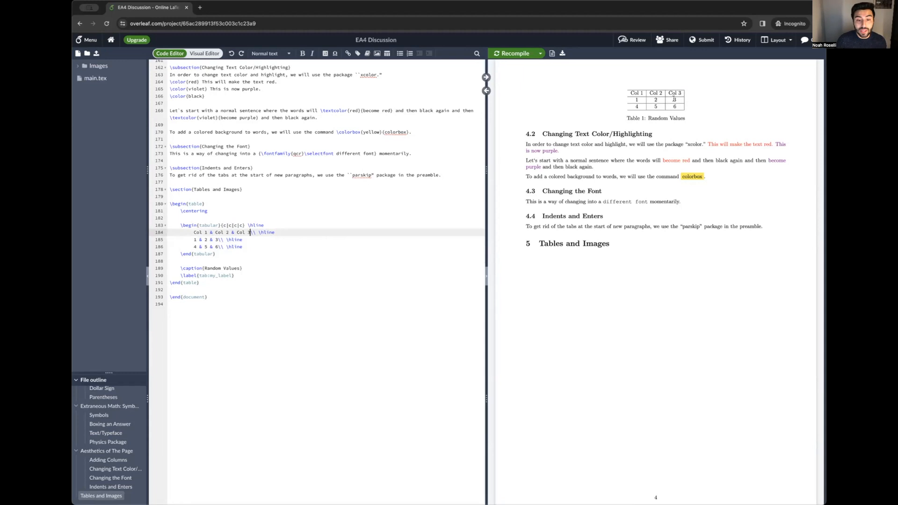
double_click(231, 233)
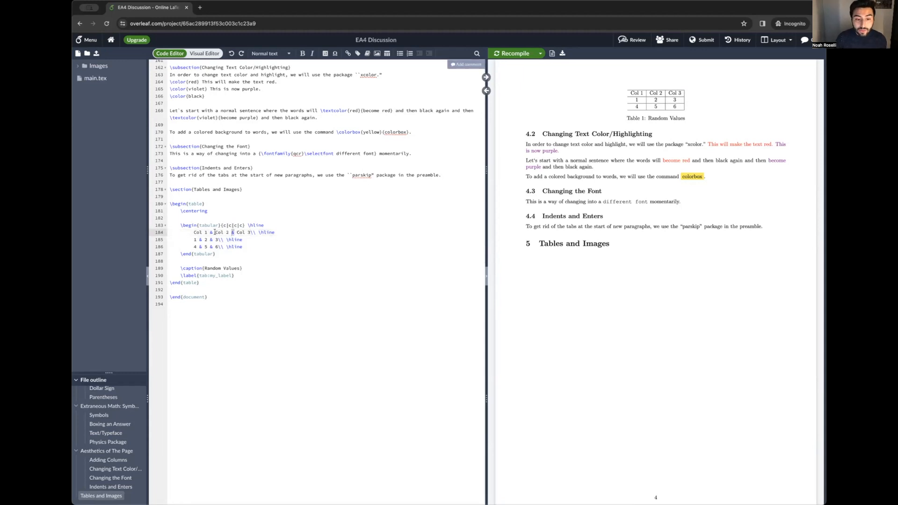
double_click(210, 233)
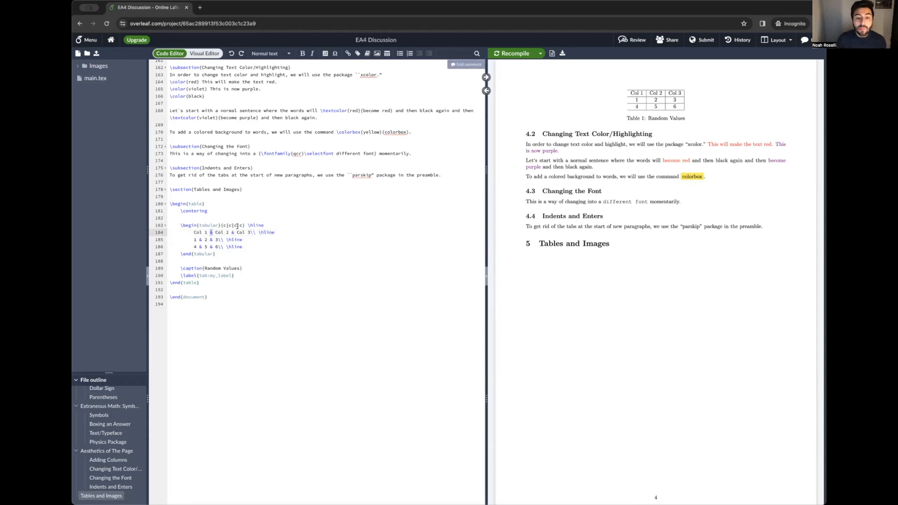
double_click(241, 225)
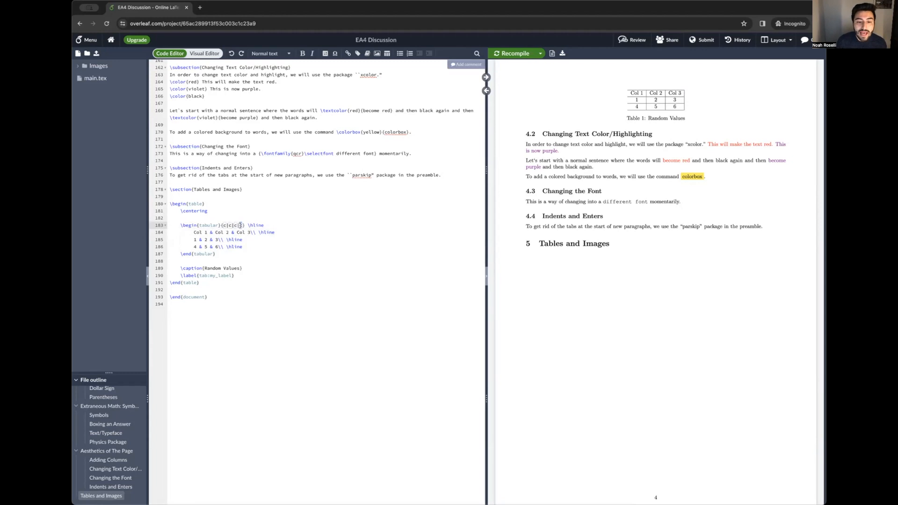
- Fill the table's fourth column with Col 4, 0 and -1 in its three rows and recompile the document
left_click(250, 232)
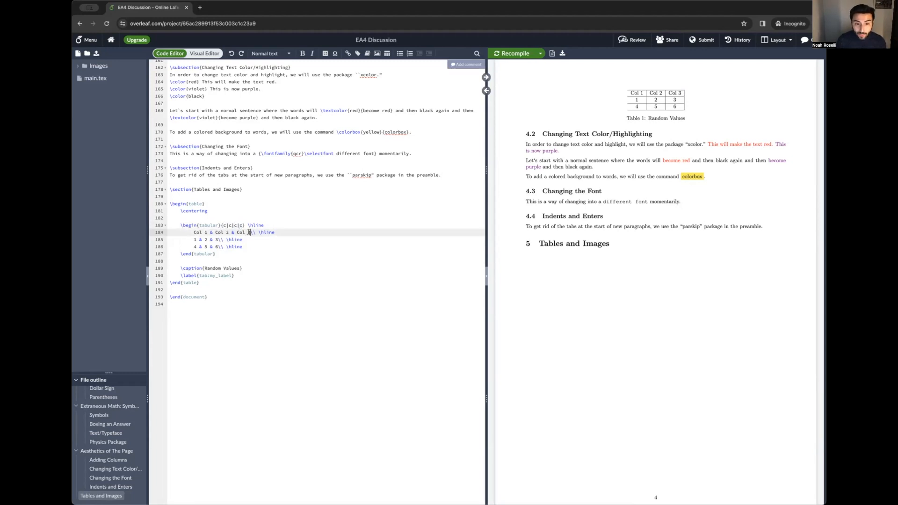
type("& Col 4")
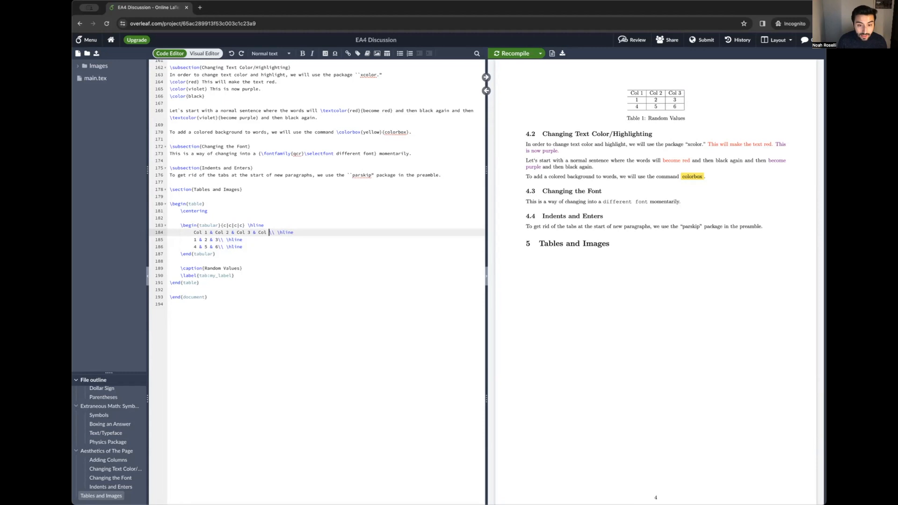
left_click(215, 239)
type("& 0")
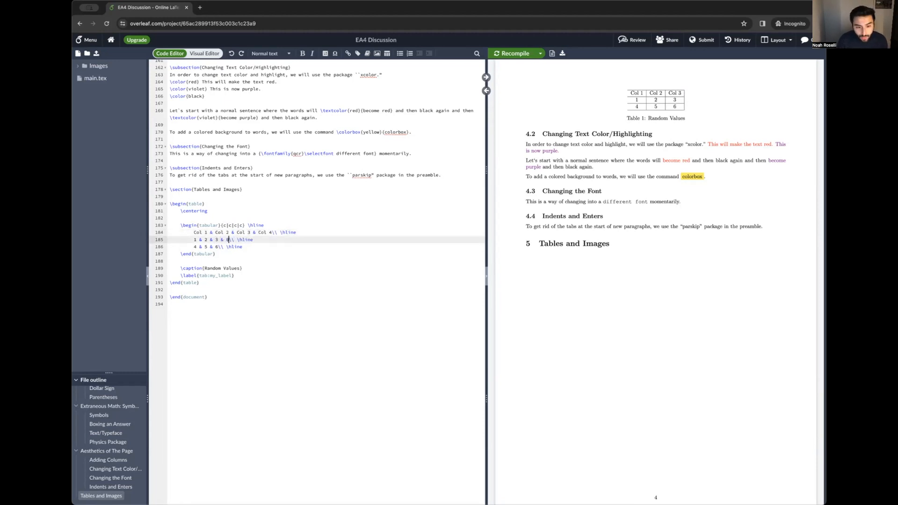
left_click(216, 246)
type("& -1")
key("super+s")
key("Up")
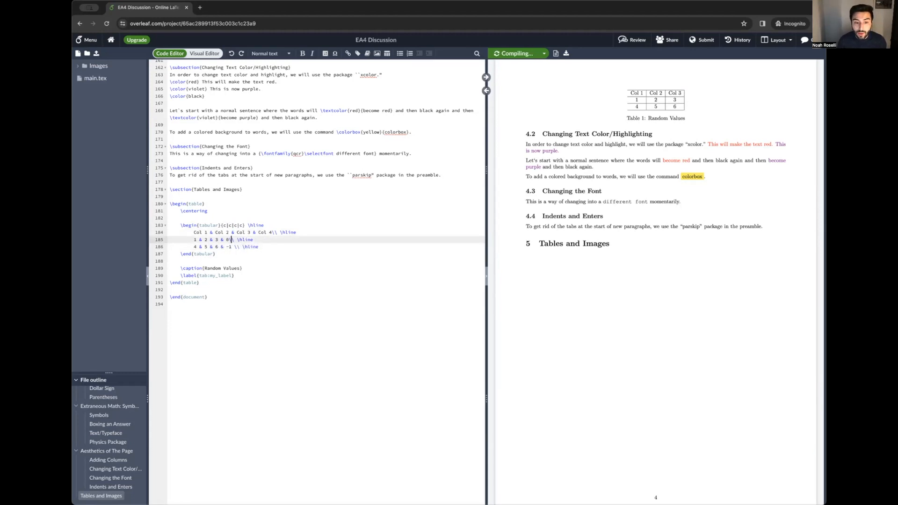
scroll(219, 234, "down", 1)
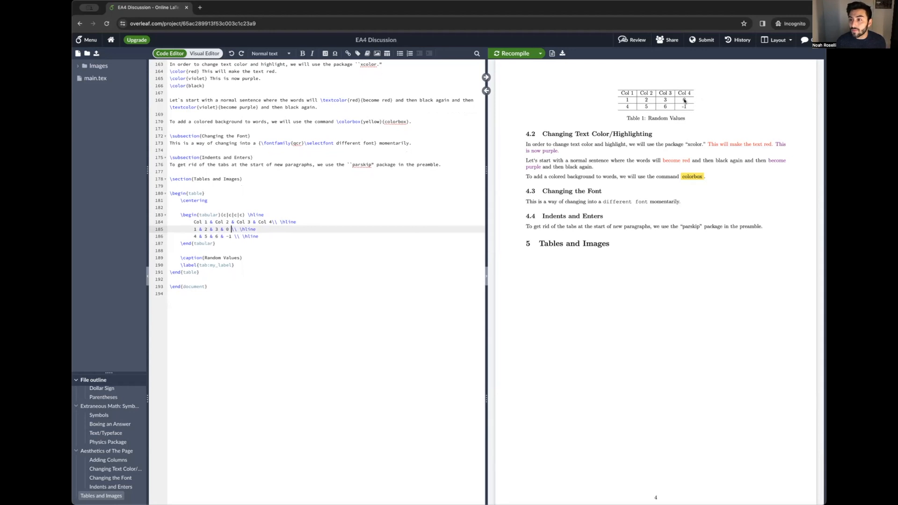
- Try leaving the fourth cell of the first data row empty after its & separator, and put the 0 back
key("BackSpace")
key("BackSpace")
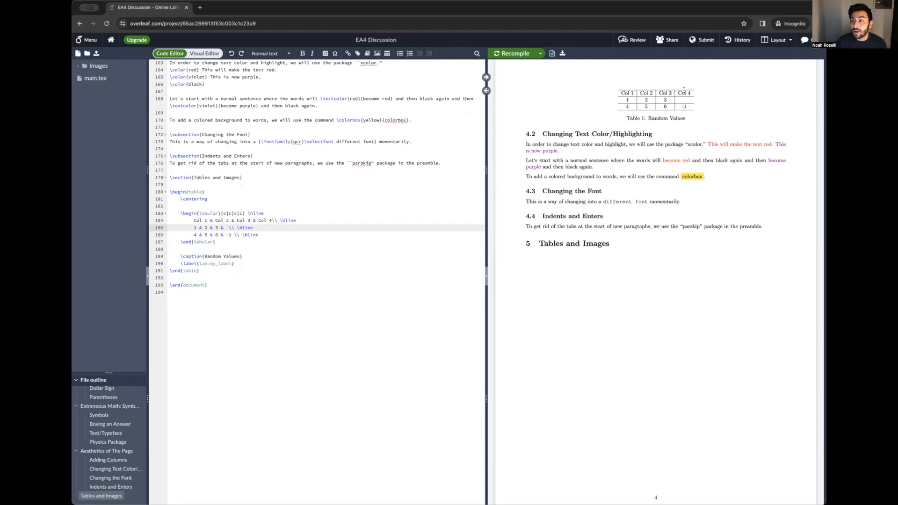
type("0")
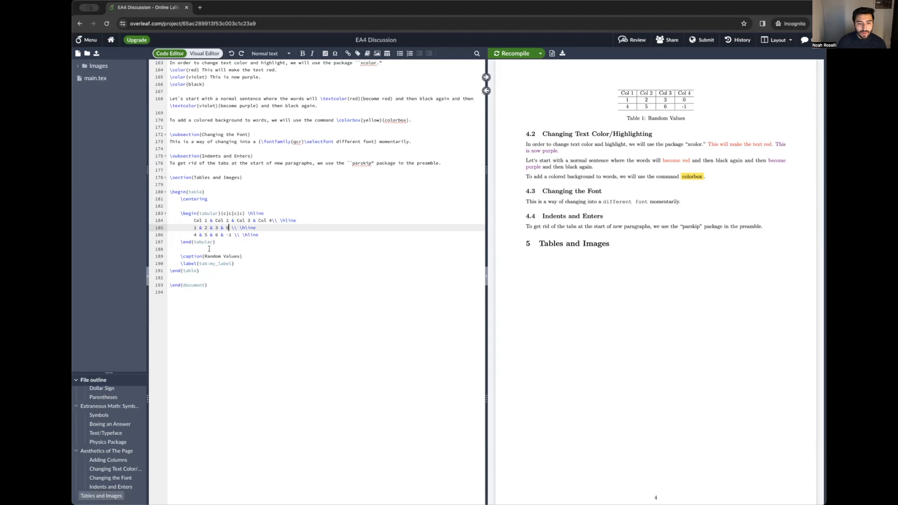
- Review the table's \caption command and change the \label below it to tab:table of random values
double_click(190, 256)
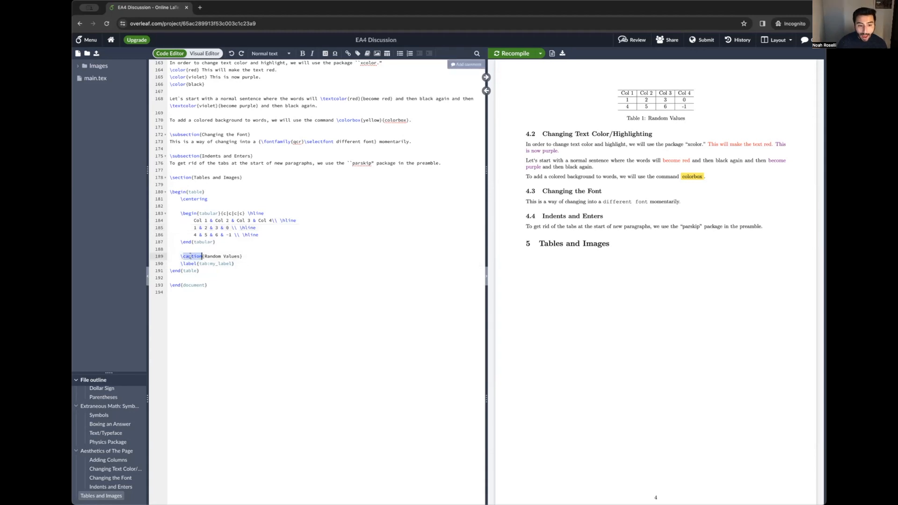
left_click_drag(204, 257, 239, 256)
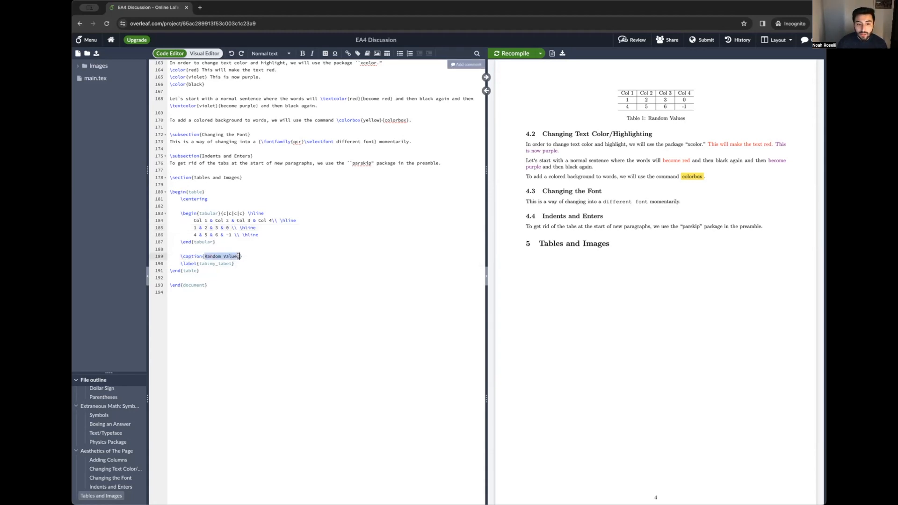
left_click(238, 256)
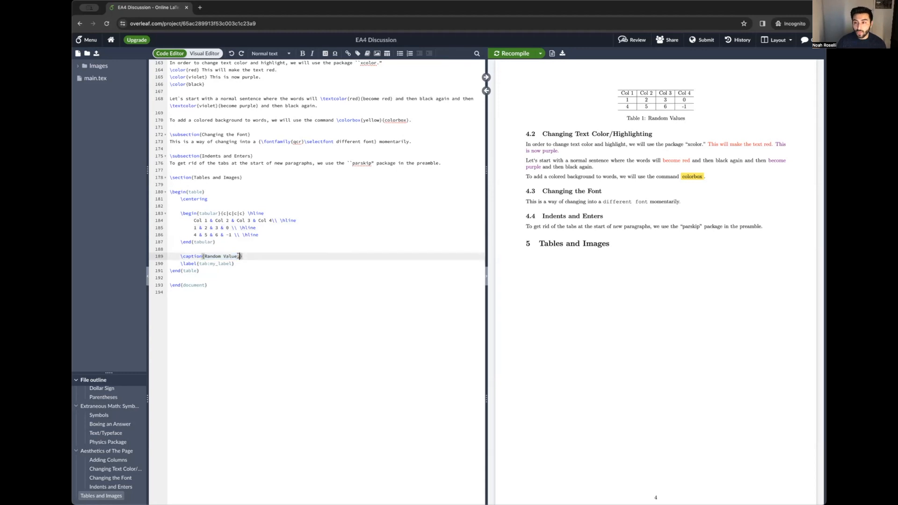
left_click(214, 242)
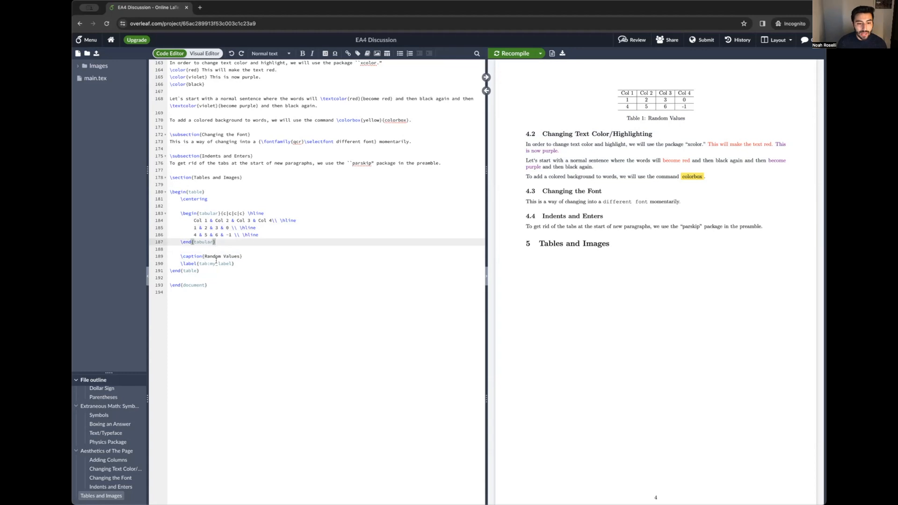
left_click_drag(181, 263, 235, 264)
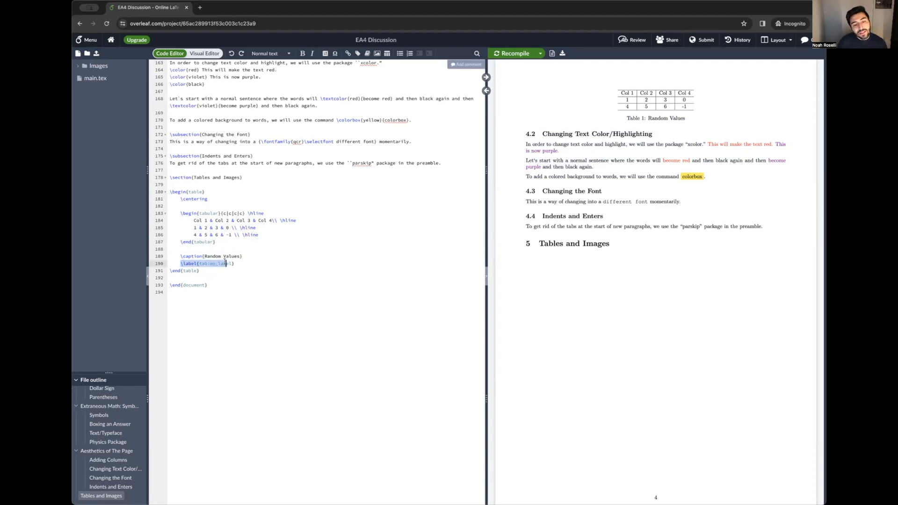
left_click(219, 263)
double_click(218, 262)
type("table of random")
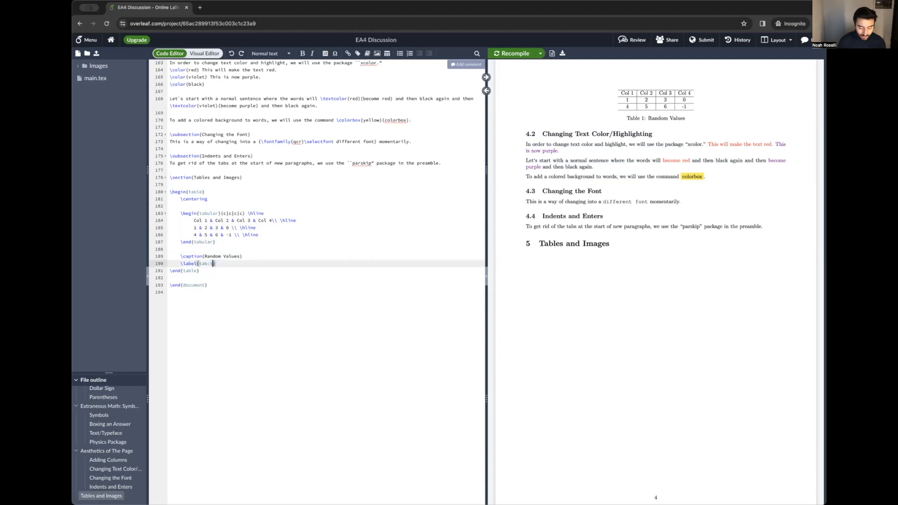
type(" values")
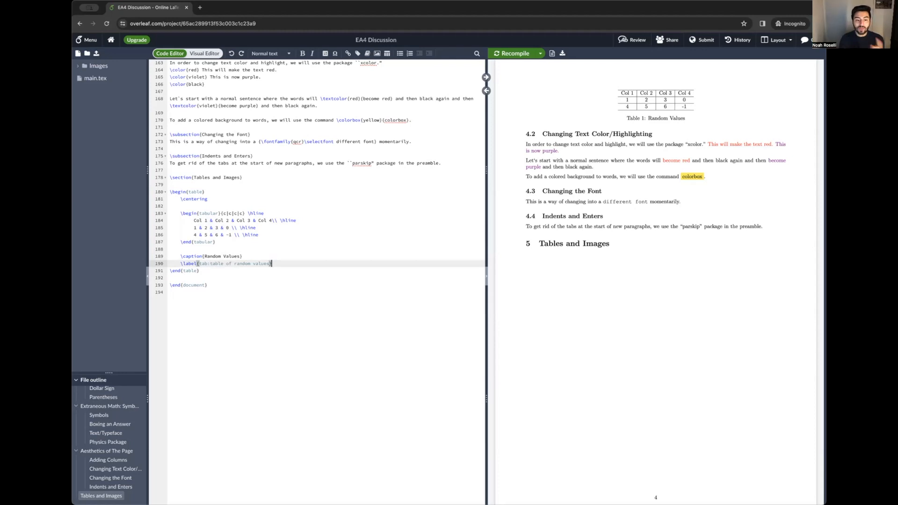
- Below the table, add the sentence "Refer to Table \ref{tab:table of random values} for a table of random values." and recompile
key("Down")
key("Return")
key("Return")
type("Refer to Ta")
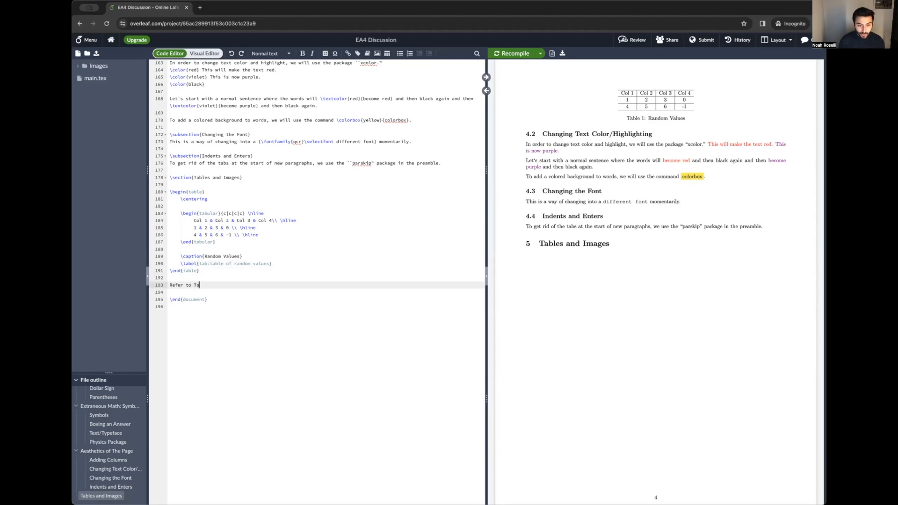
type("ble \ref")
key("Return")
key("Return")
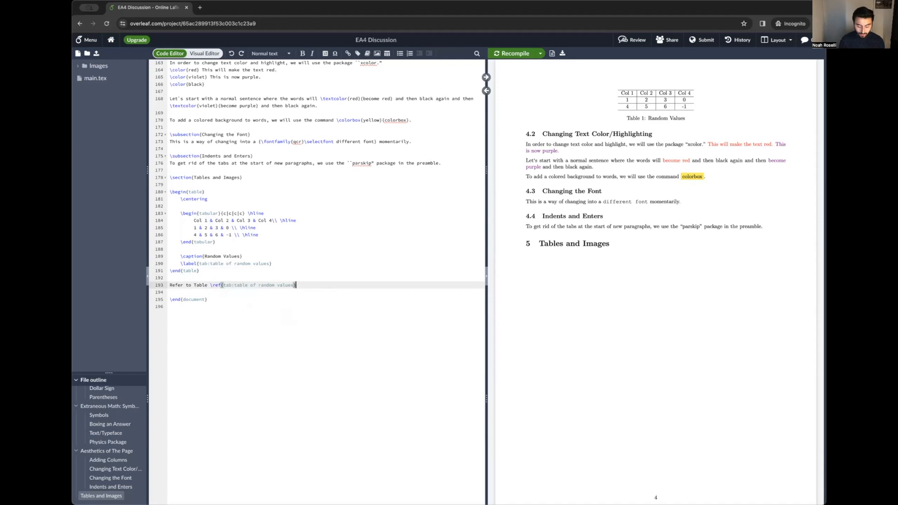
type("for a table of random values.")
scroll(438, 285, "down", 1)
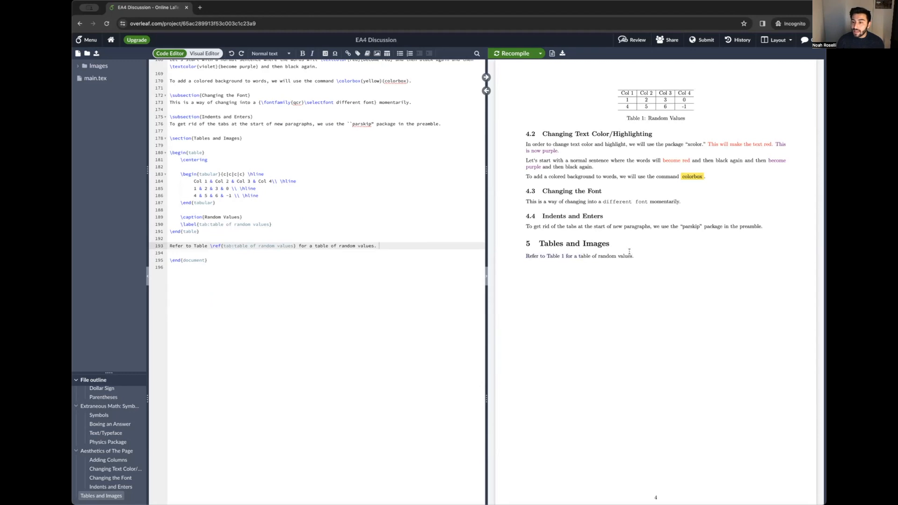
- Compare the table number in the compiled sentence with the \ref command, the matching \label text and the table's source block
left_click_drag(634, 257, 553, 257)
left_click(562, 257)
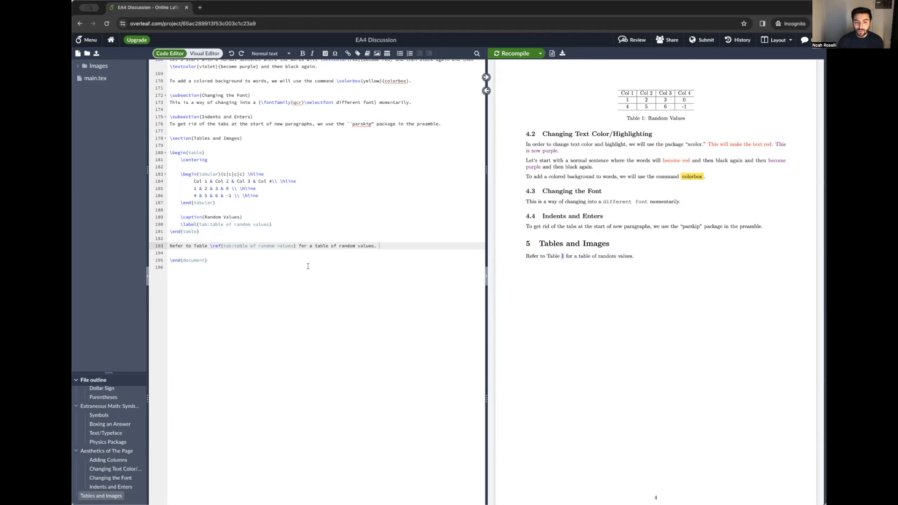
scroll(209, 241, "up", 1)
left_click(218, 265)
double_click(218, 270)
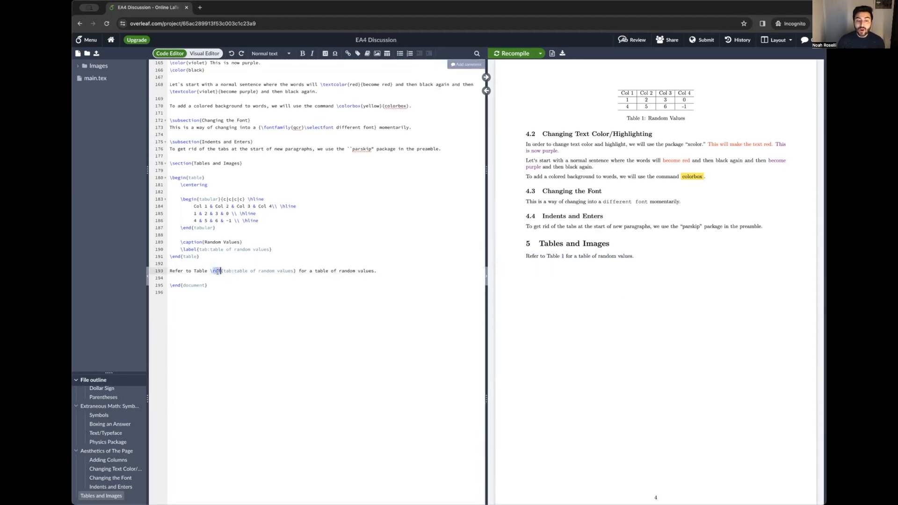
left_click_drag(223, 271, 293, 270)
scroll(293, 270, "down", 1)
left_click_drag(210, 245, 269, 246)
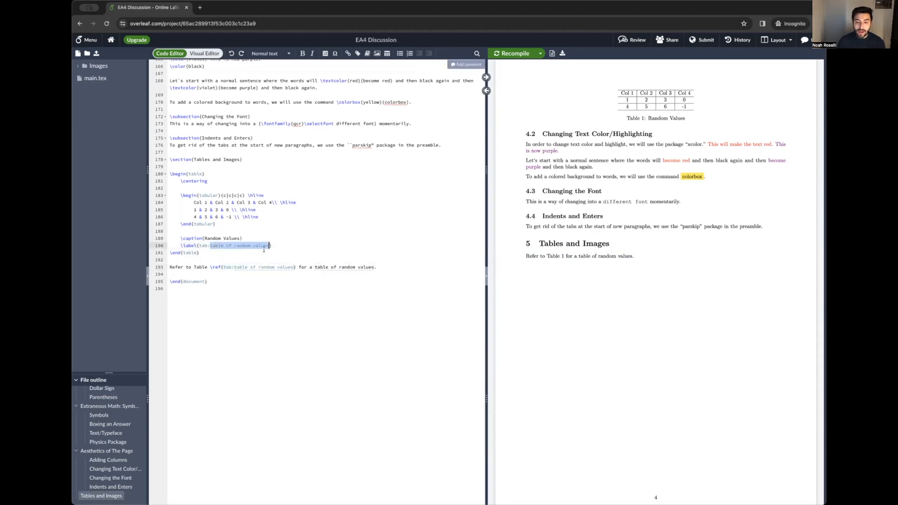
left_click(275, 268)
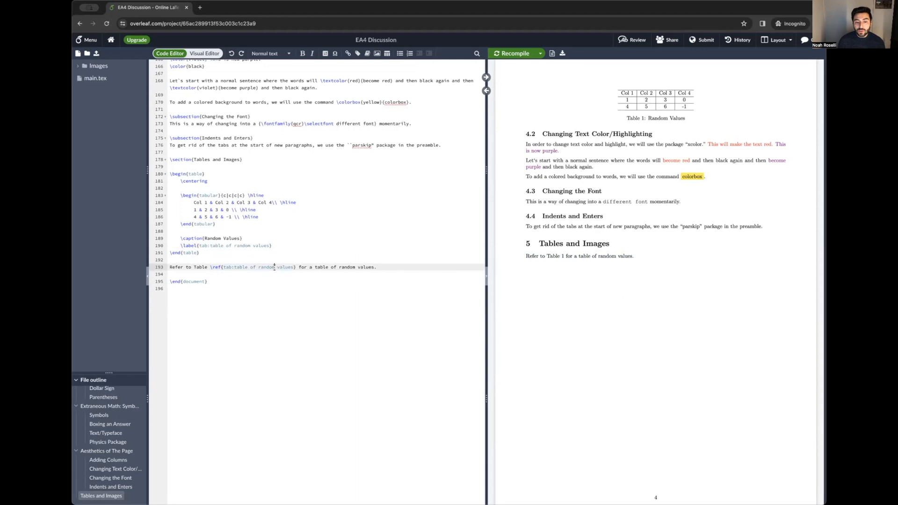
left_click_drag(221, 256, 139, 173)
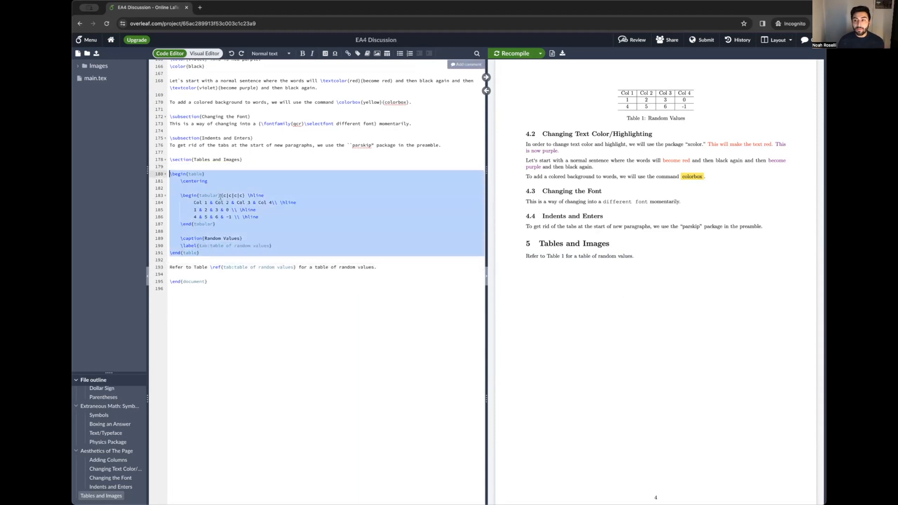
- Insert a new table environment template after the align* block at the end of the Boxing an Answer subsection
scroll(221, 196, "up", 5)
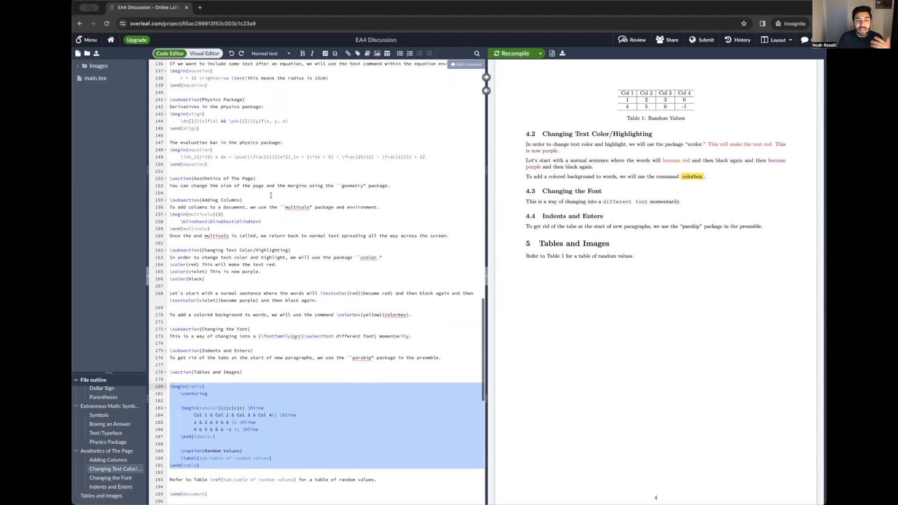
scroll(270, 196, "up", 6)
scroll(272, 195, "up", 1)
left_click(223, 233)
key("Return")
key("Return")
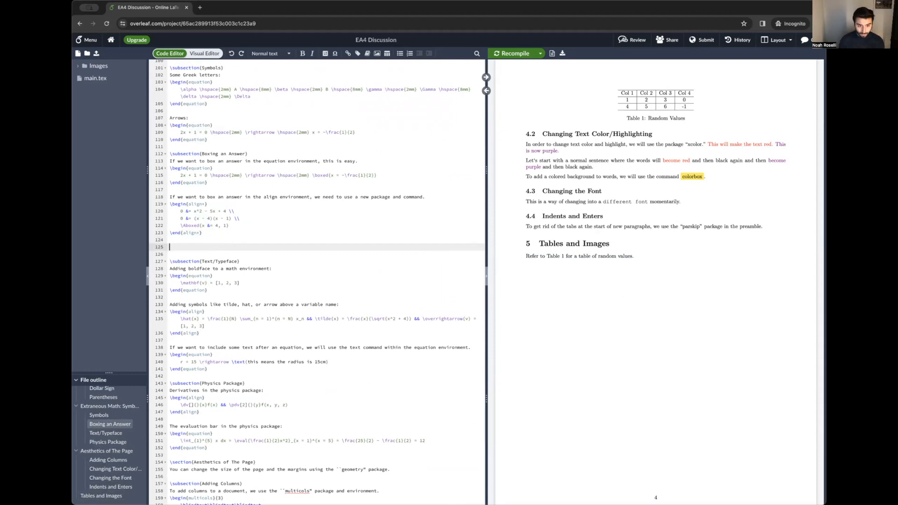
type("\begin{table")
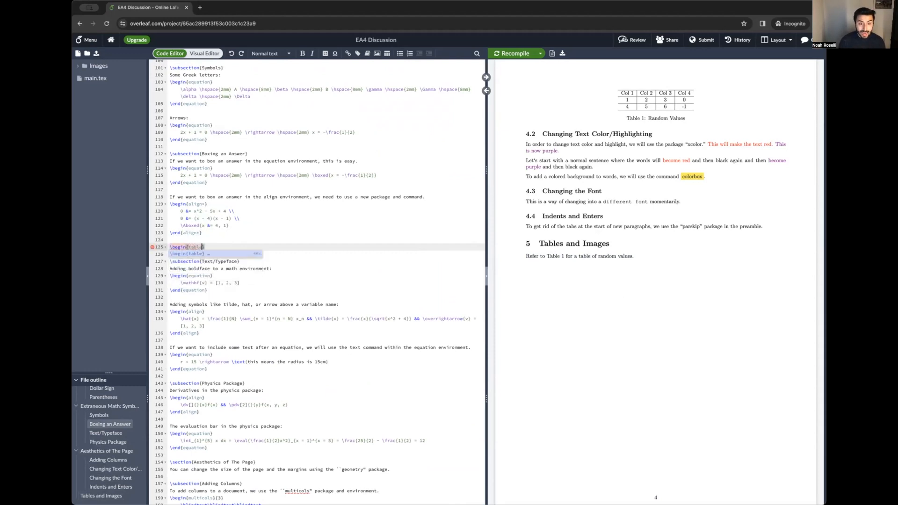
key("Return")
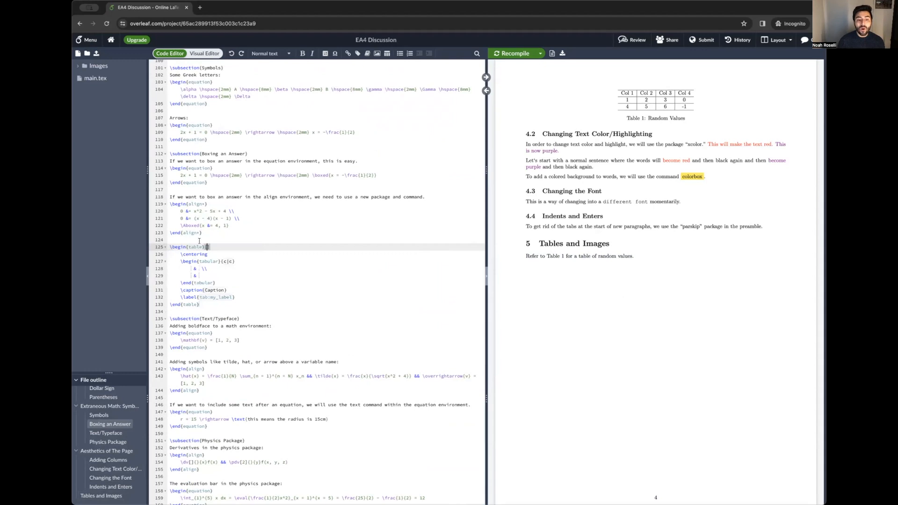
- Fill the new two-column table in the Boxing an Answer subsection with the rows Col 1 & Col 2 and 0 & 1
left_click_drag(201, 305, 172, 248)
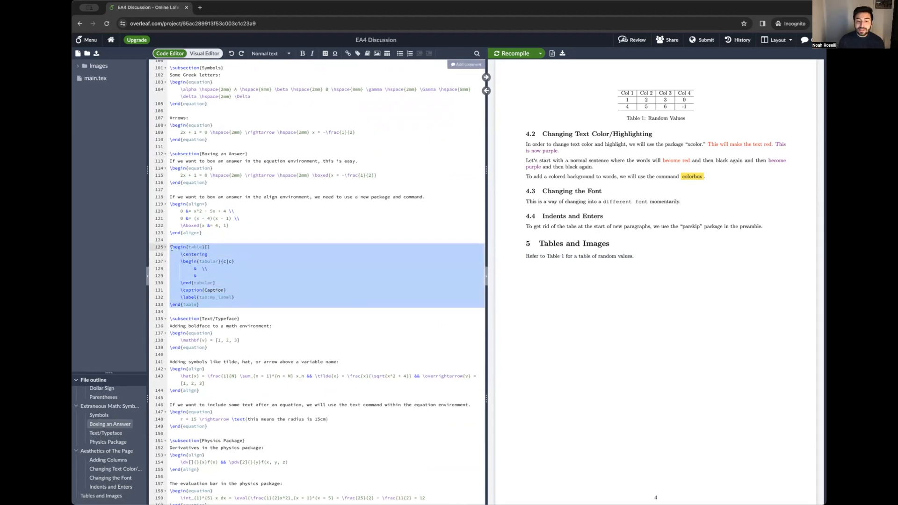
scroll(206, 280, "down", 10)
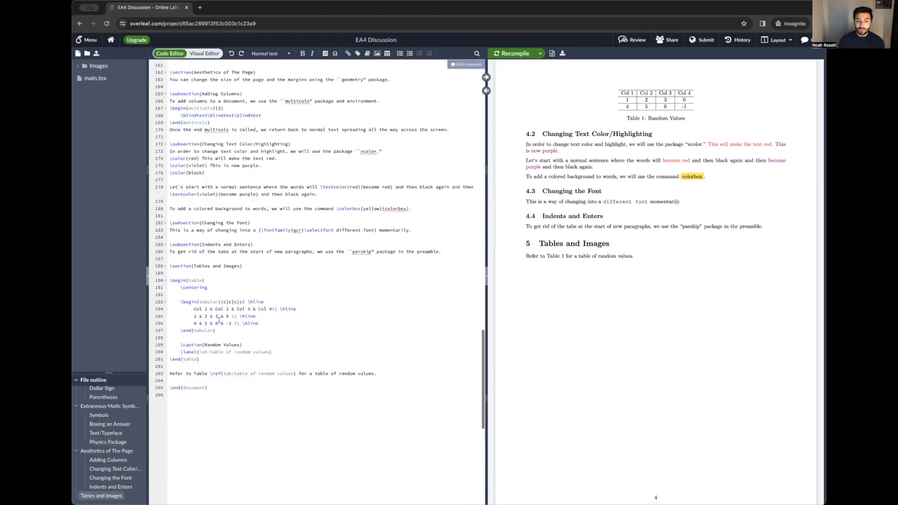
scroll(221, 317, "up", 5)
scroll(222, 316, "up", 5)
left_click(202, 204)
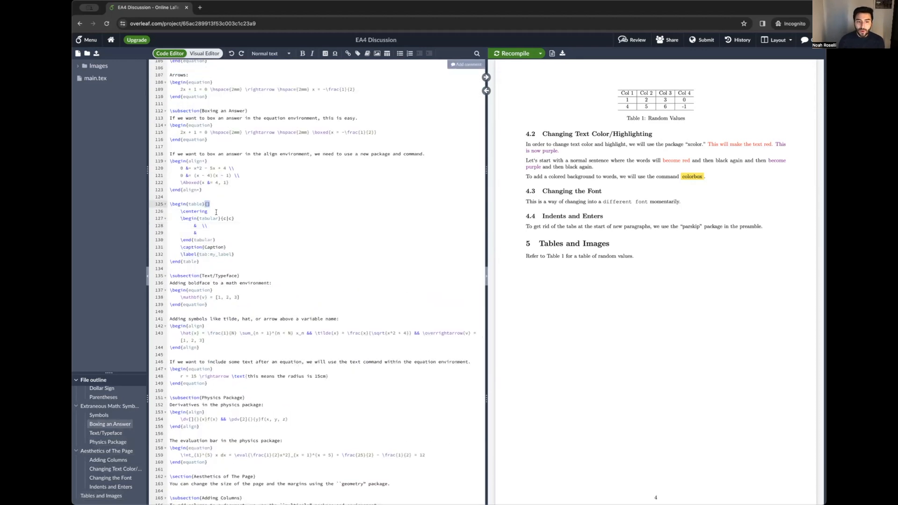
left_click(216, 212)
key("Down")
key("Down")
key("Left")
key("Left")
key("Left")
key("Left")
key("Left")
type("Col 1 & Col 2")
key("Down")
key("Left")
key("Left")
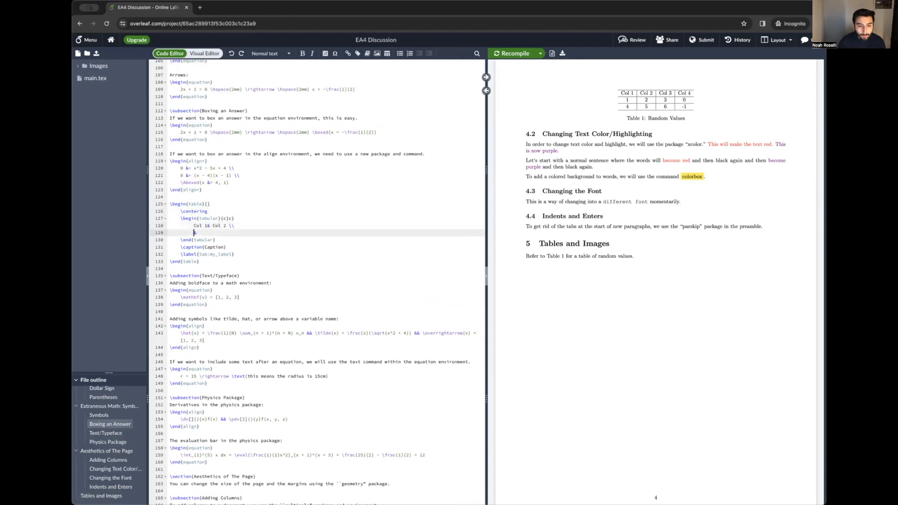
type("0 & 1")
- Set the new table's caption to "Other random values" and its label to tab:an earlier table, and recompile
key("Down")
key("Down")
key("Right")
key("Right")
key("Right")
key("Right")
key("Right")
key("Right")
key("BackSpace")
key("BackSpace")
key("BackSpace")
key("BackSpace")
key("BackSpace")
key("BackSpace")
key("BackSpace")
type("Other random values")
key("Tab")
type("an earlier table")
key("super+s")
- Compare the new table's source and caption with the table numbers and the table reference sentence in the compiled document
left_click_drag(201, 262, 169, 204)
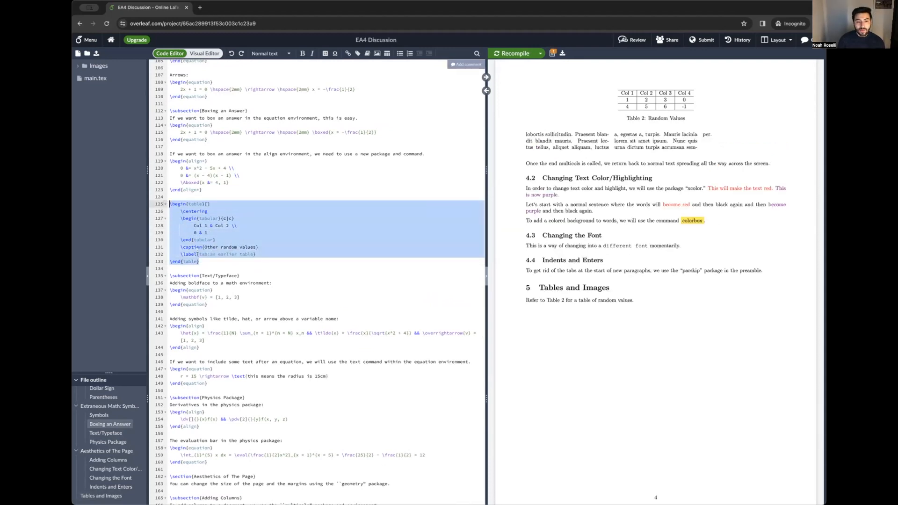
left_click(233, 260)
left_click_drag(200, 255, 256, 247)
left_click(251, 254)
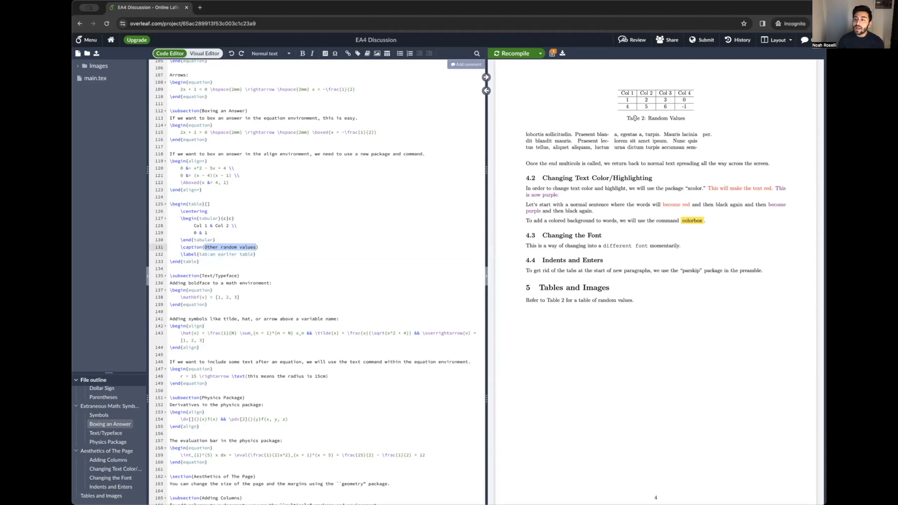
left_click_drag(627, 118, 680, 115)
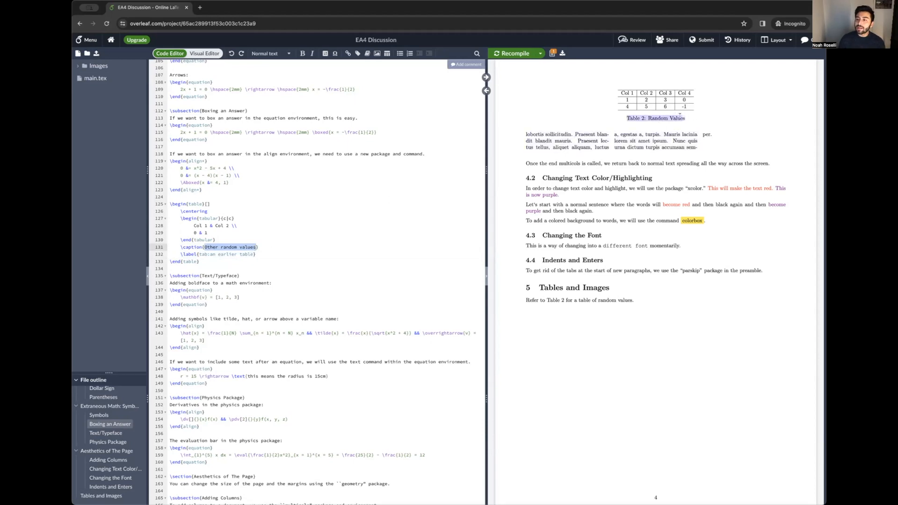
left_click(642, 119)
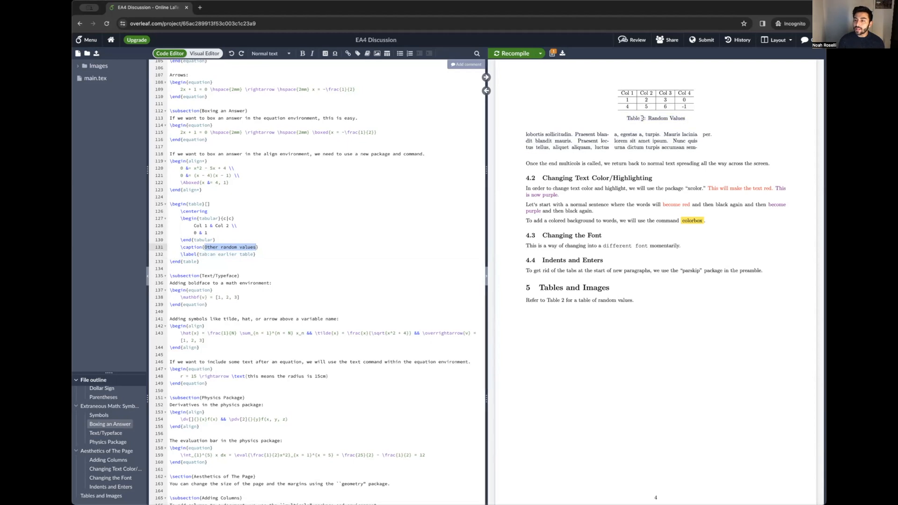
left_click_drag(526, 300, 630, 298)
scroll(622, 301, "up", 10)
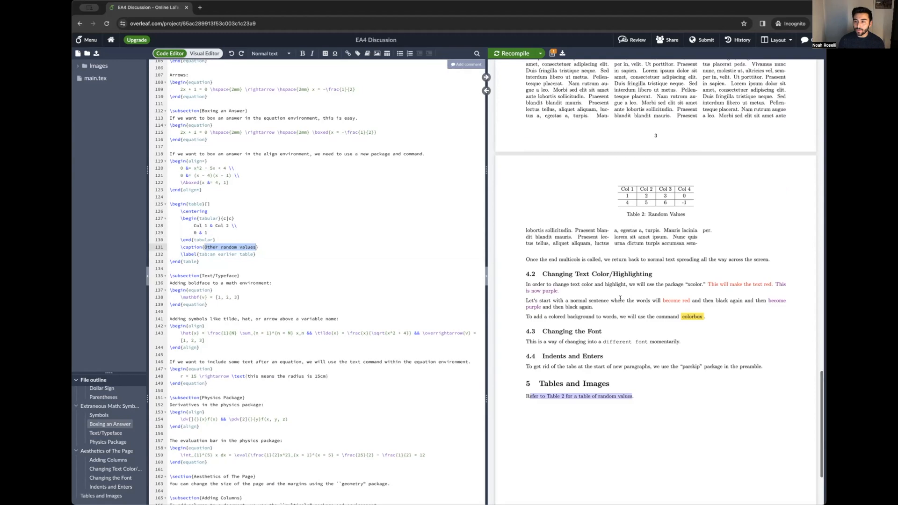
scroll(621, 301, "up", 2)
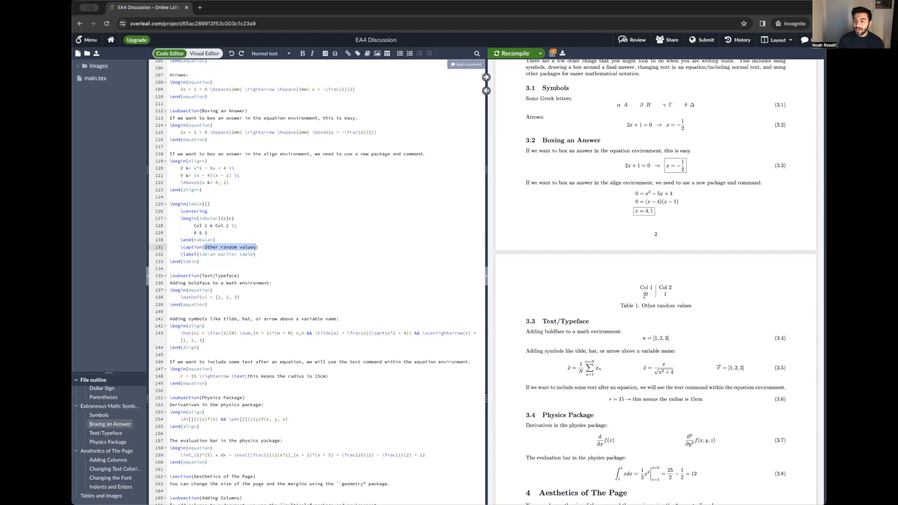
- Add \hline after the new table's column specification, header row and value row, then recompile and inspect the table
left_click(228, 219)
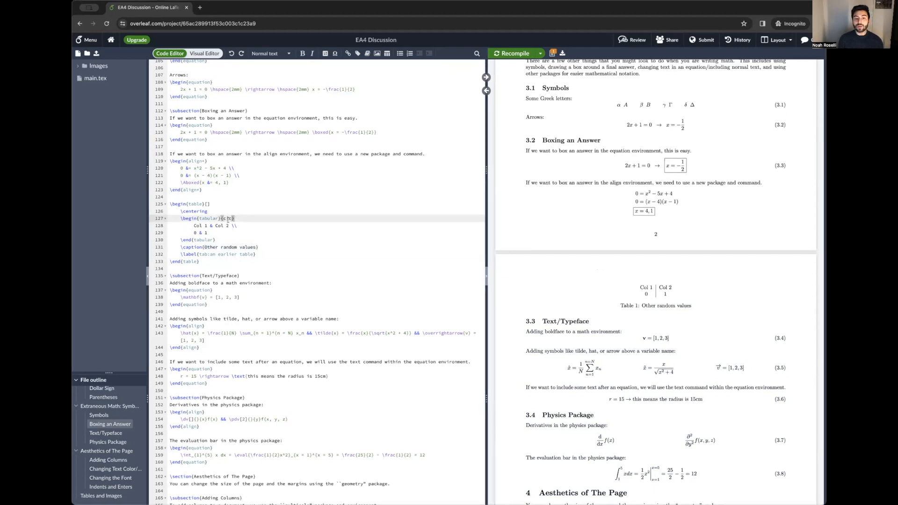
type("\\hline")
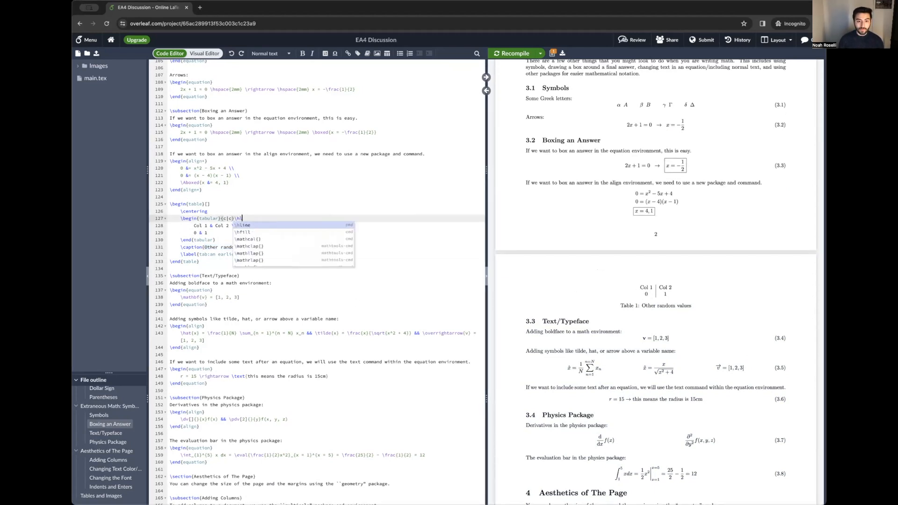
left_click(253, 196)
left_click(253, 225)
key("Down")
type("\\hline")
key("super+s")
left_click(236, 218)
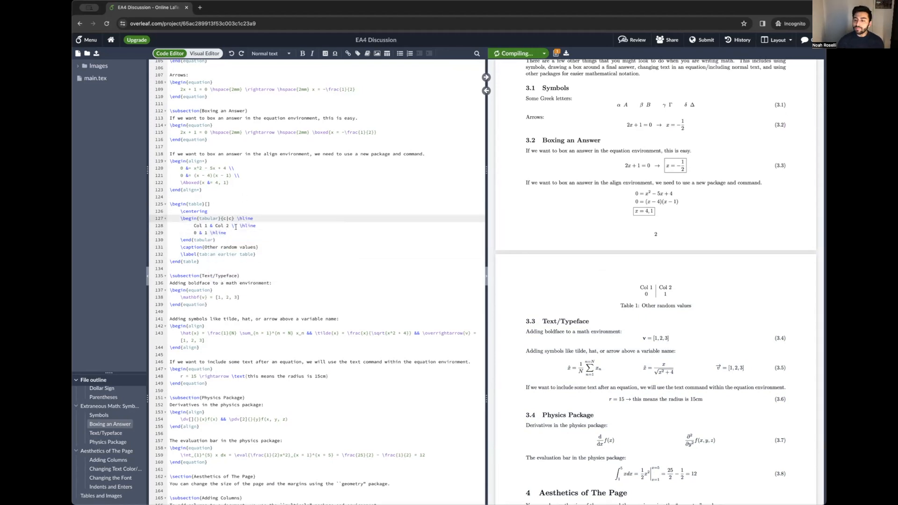
scroll(549, 216, "down", 3)
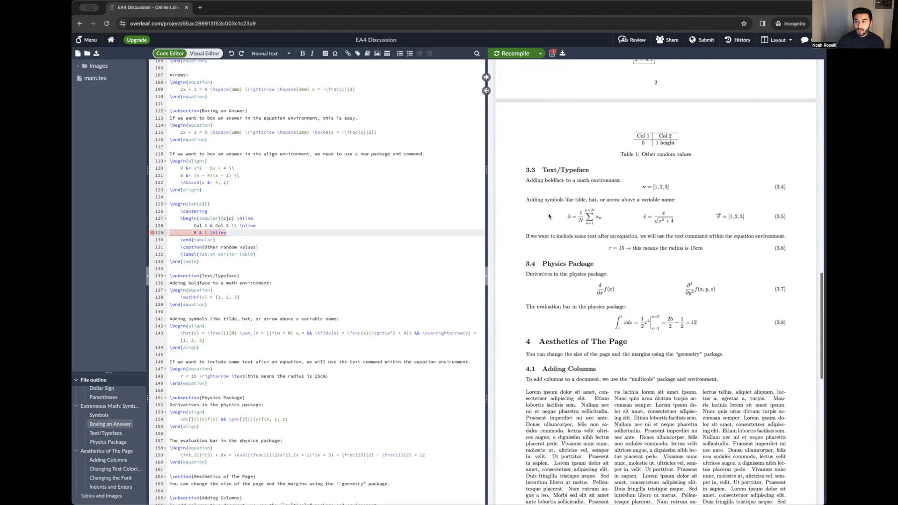
scroll(549, 216, "up", 1)
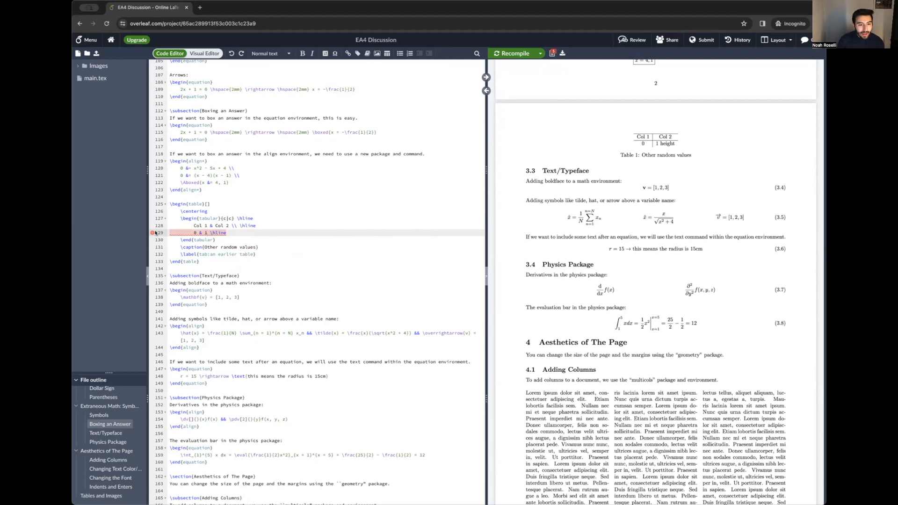
- Insert the line break \\ before \hline in the new table's 0 & 1 row and recompile
mouse_move(153, 233)
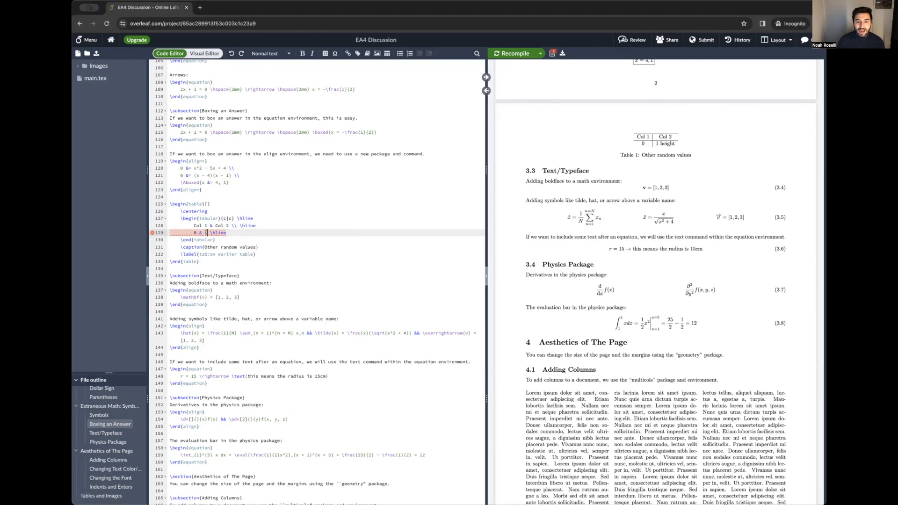
left_click_drag(210, 233, 224, 233)
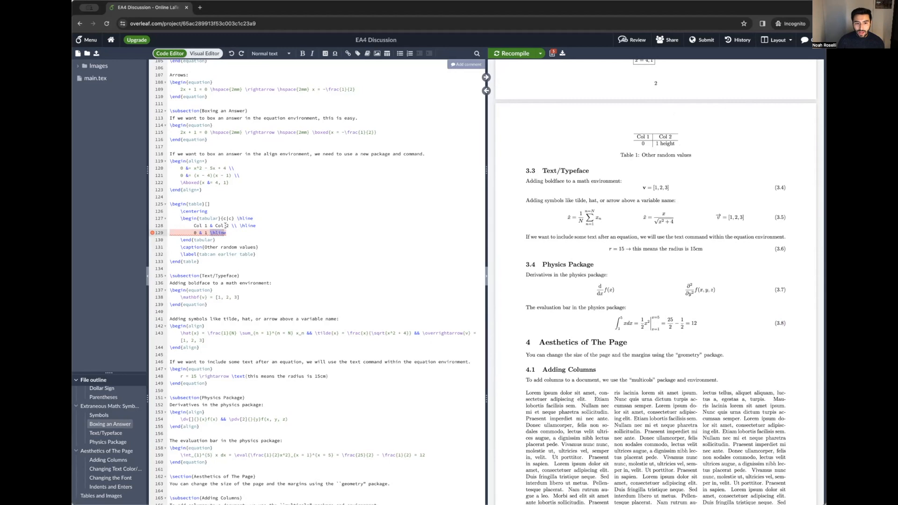
left_click(218, 229)
left_click(207, 232)
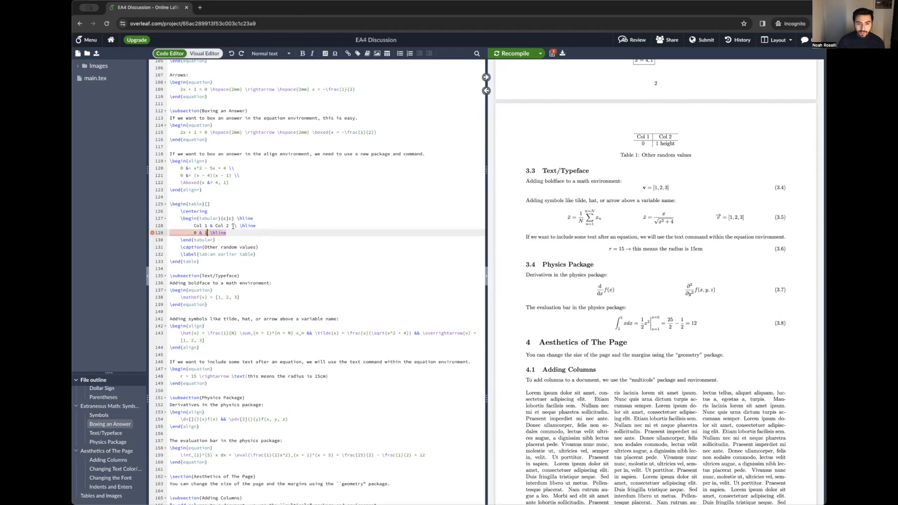
type("\\ \\")
key("super+s")
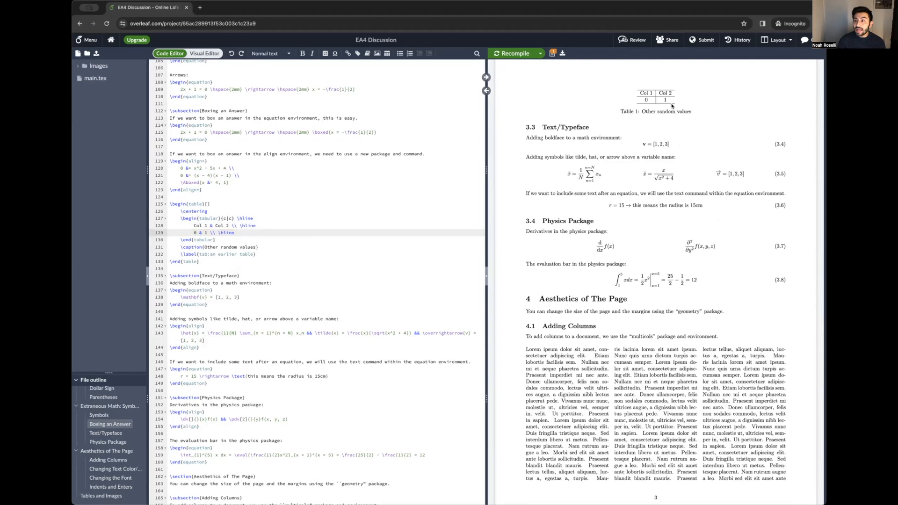
- Add a second \hline at the end of the 0 & 1 row to double the table's bottom line, and recompile
scroll(245, 228, "down", 7)
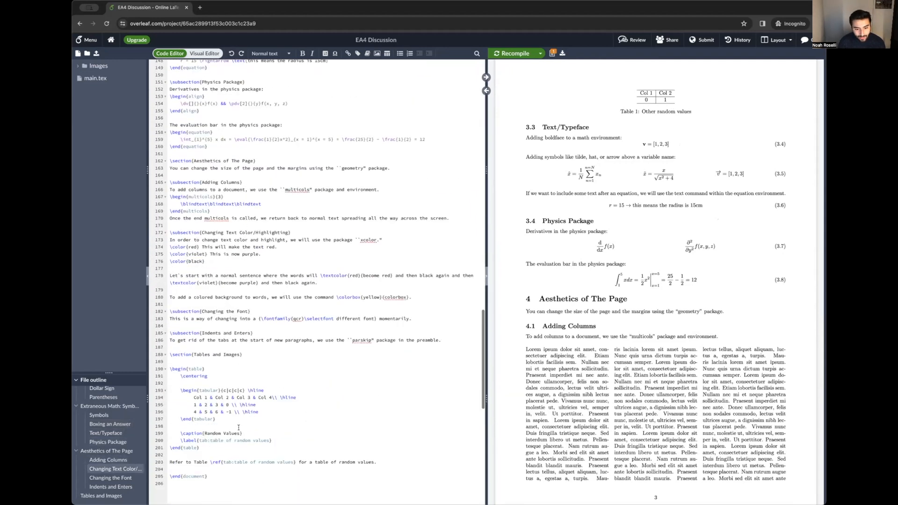
scroll(222, 239, "up", 7)
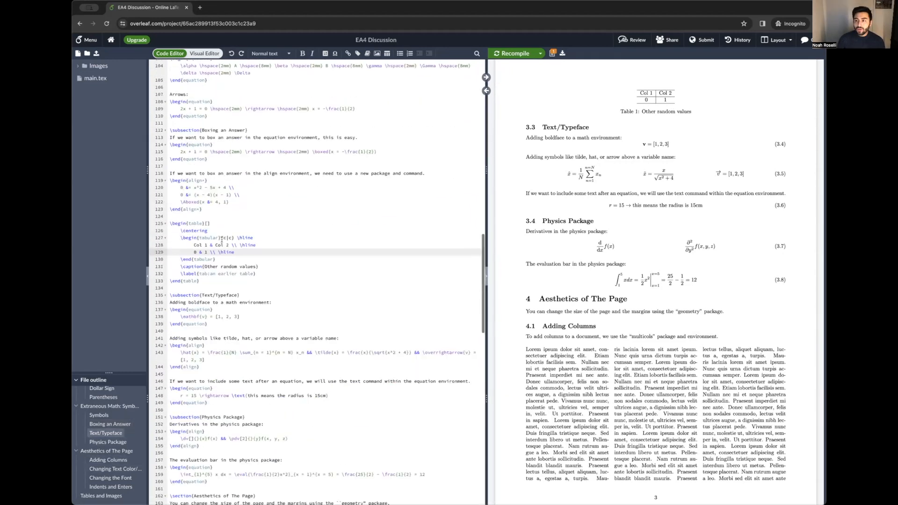
type("\\hline")
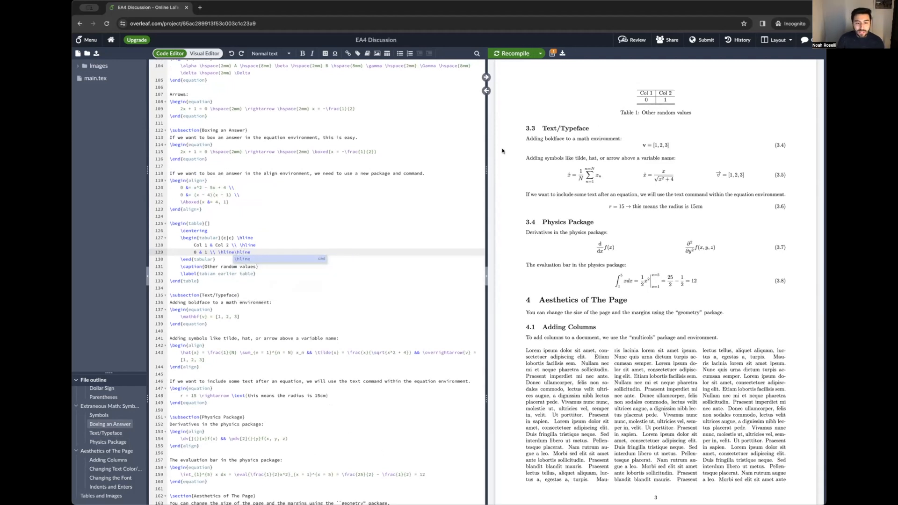
left_click(258, 240)
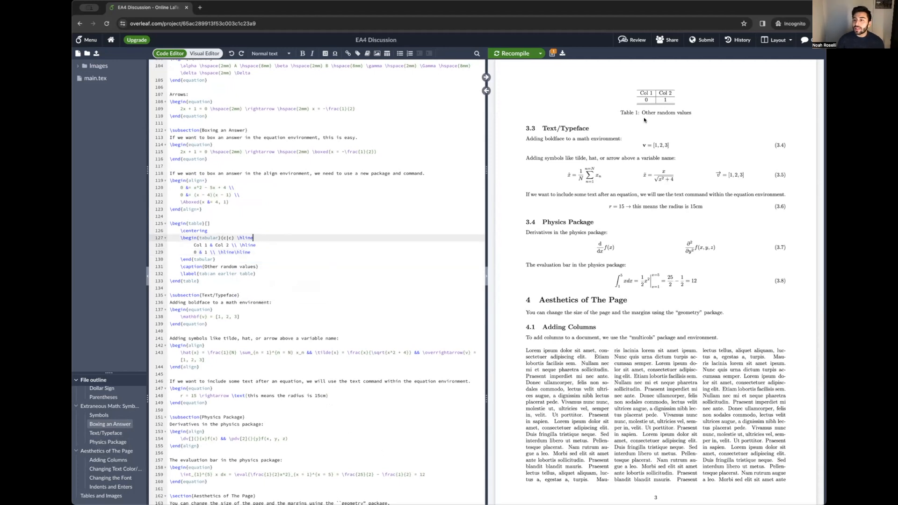
- Compare the numbering of both compiled tables with the \ref sentence at the end of the source
left_click_drag(618, 113, 637, 111)
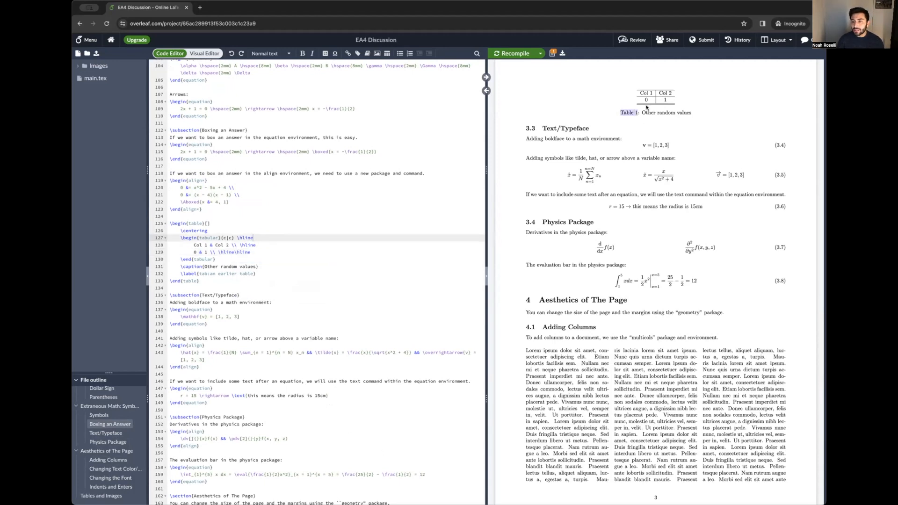
scroll(647, 108, "down", 5)
scroll(575, 280, "down", 5)
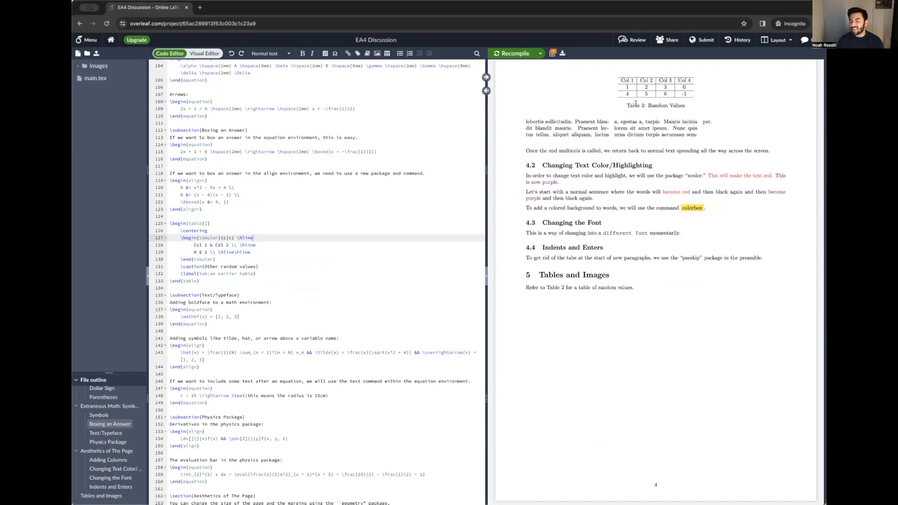
scroll(369, 238, "down", 3)
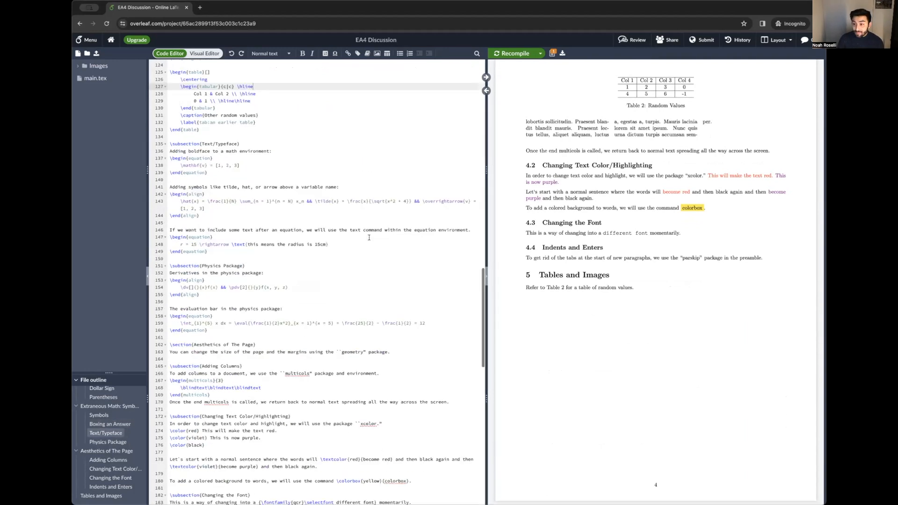
scroll(369, 237, "down", 5)
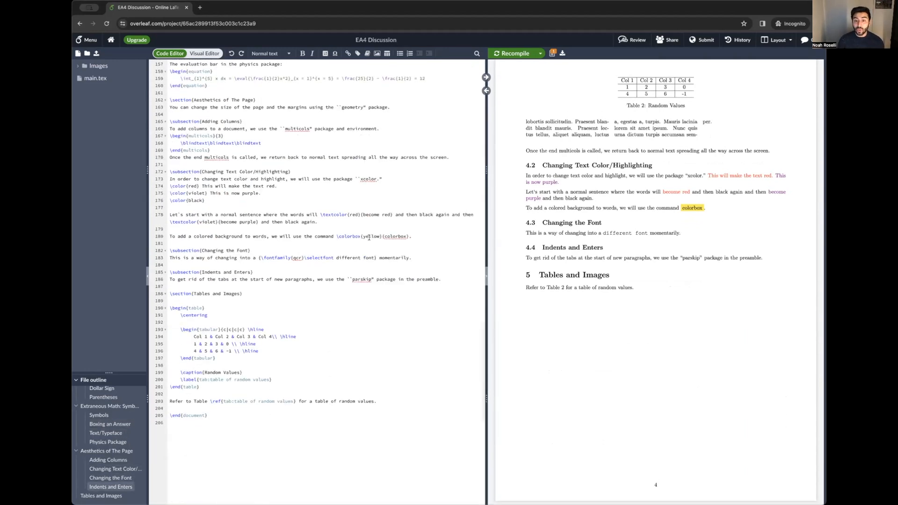
- Label the trig rule equation in the Equation Math Environment subsection as eq:trig rule for sin squared
scroll(350, 263, "up", 20)
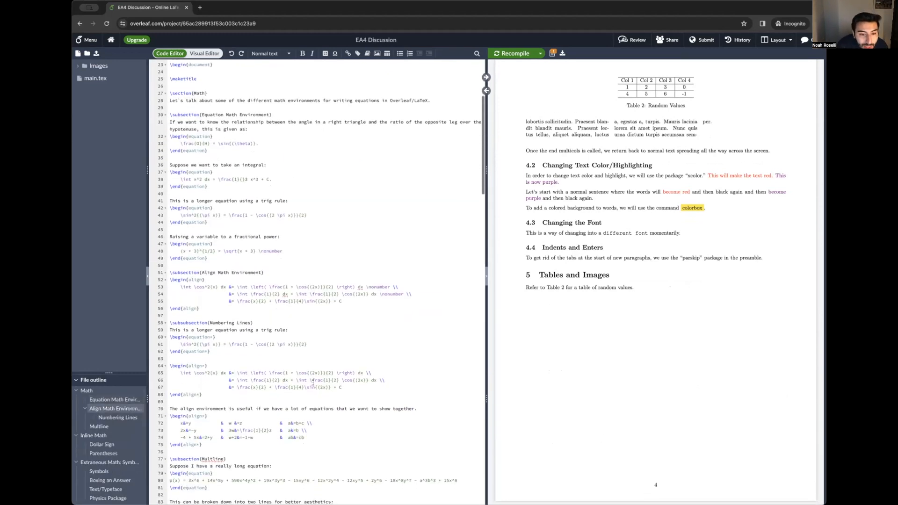
left_click(220, 208)
type("\\label{")
type("eq")
type(":")
type("trig rule")
type(" for sin squar")
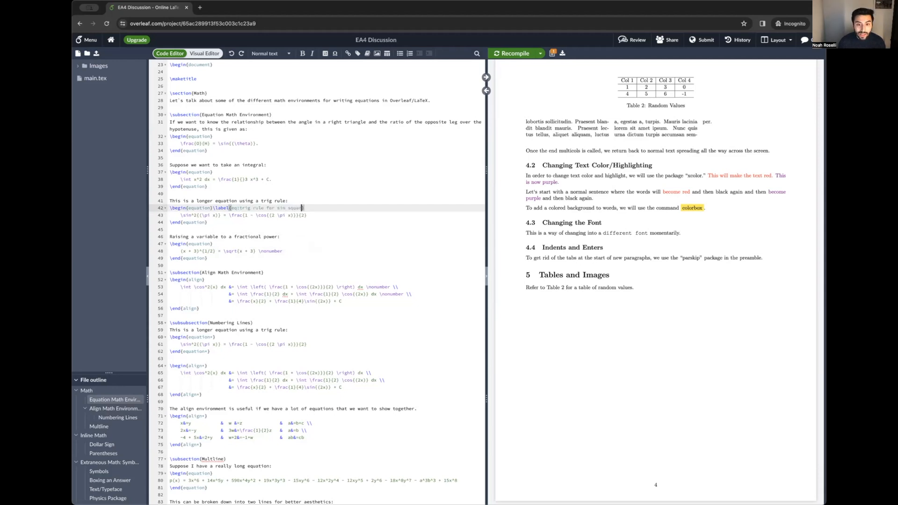
- After the table reference sentence, add "Refer to Equation \ref{eq:trig rule for sin squared} for a way to simplify \(\sin^2(x)\)." and recompile
scroll(244, 267, "down", 10)
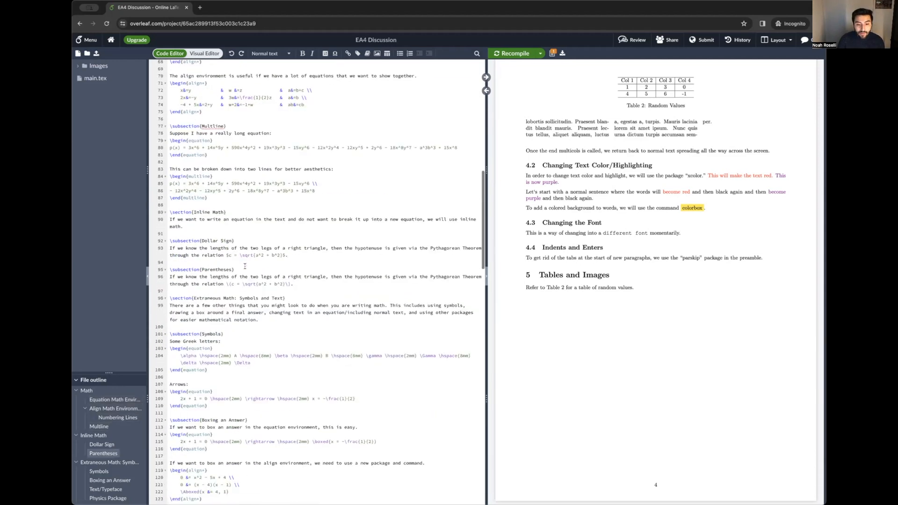
scroll(244, 267, "down", 10)
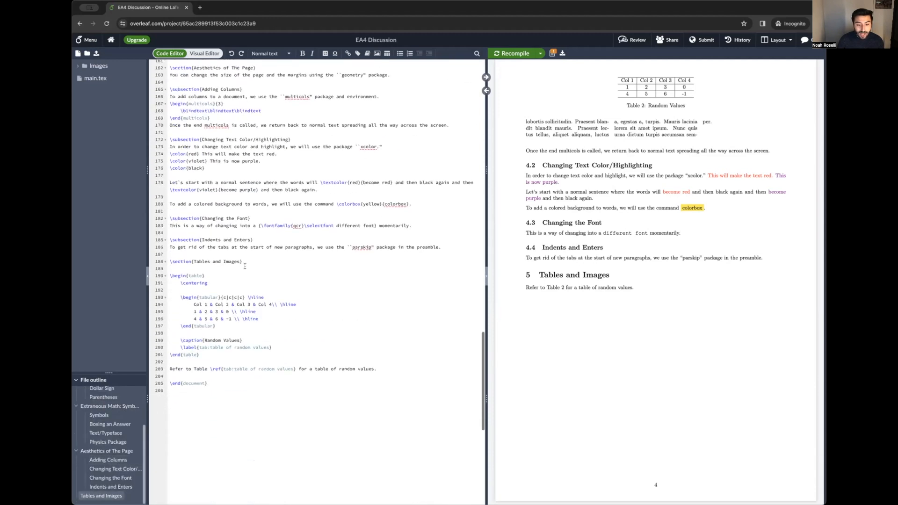
left_click(405, 322)
type("Refer to Equation \ref{")
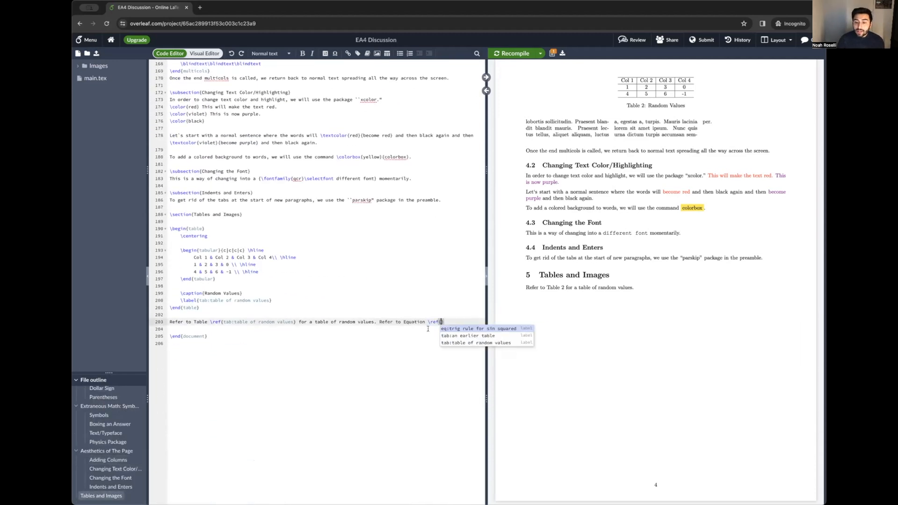
left_click(454, 329)
type("for a way to simplify \\(\\sin^2(x)\\)")
type(".")
key("ctrl+s")
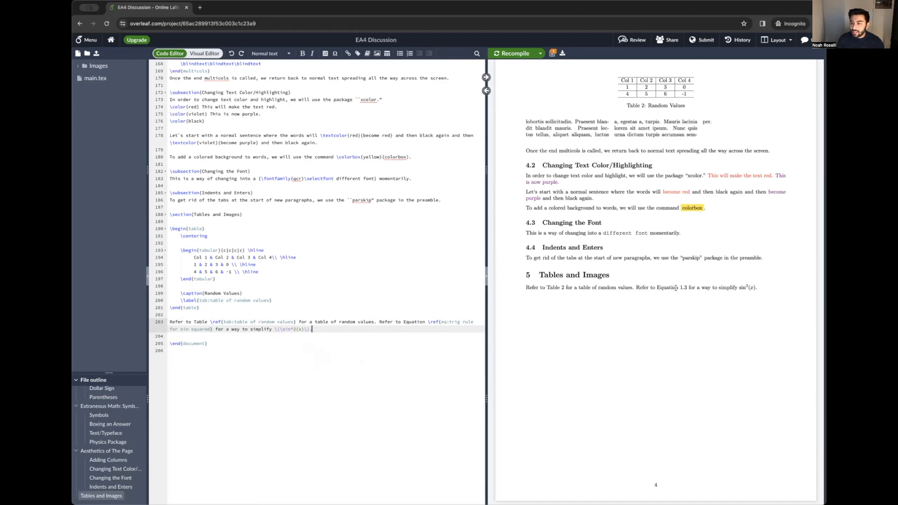
- Compare the equation reference in the Tables and Images sentence with the numbered trig rule equation in the compiled document
left_click_drag(655, 288, 684, 286)
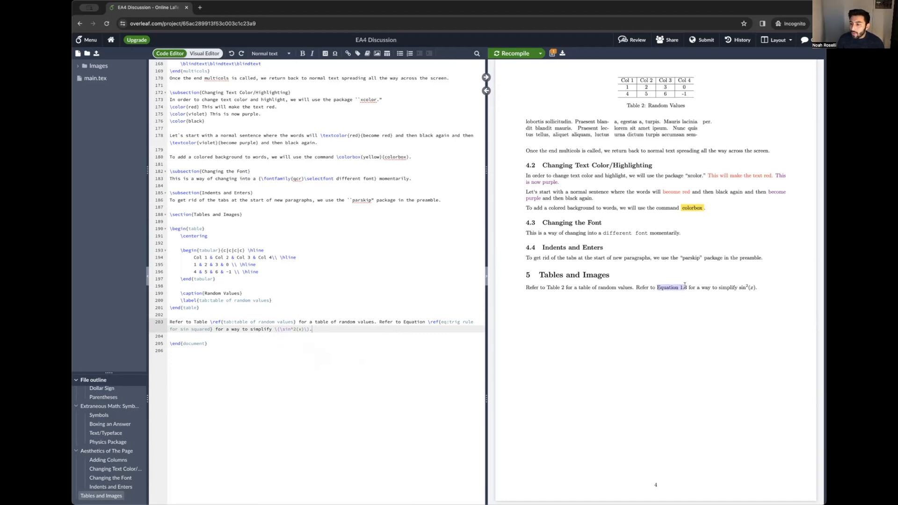
scroll(674, 287, "up", 8)
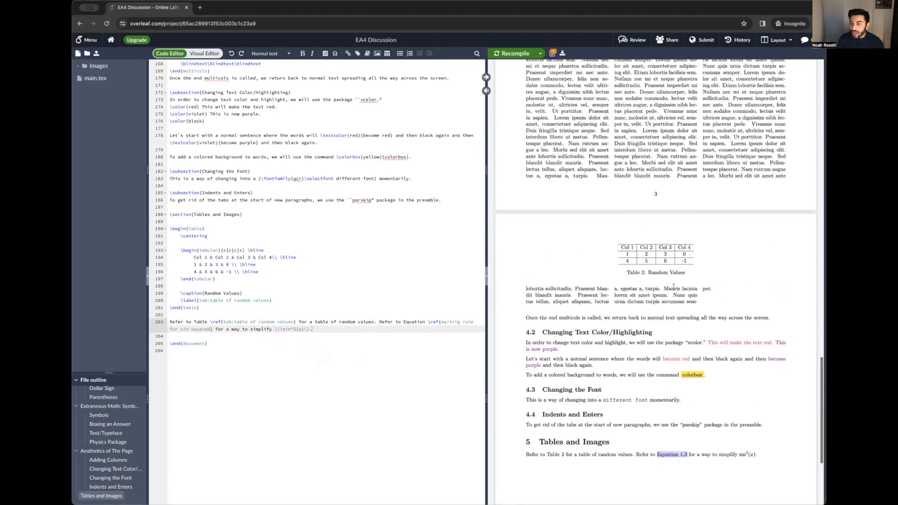
scroll(672, 286, "up", 15)
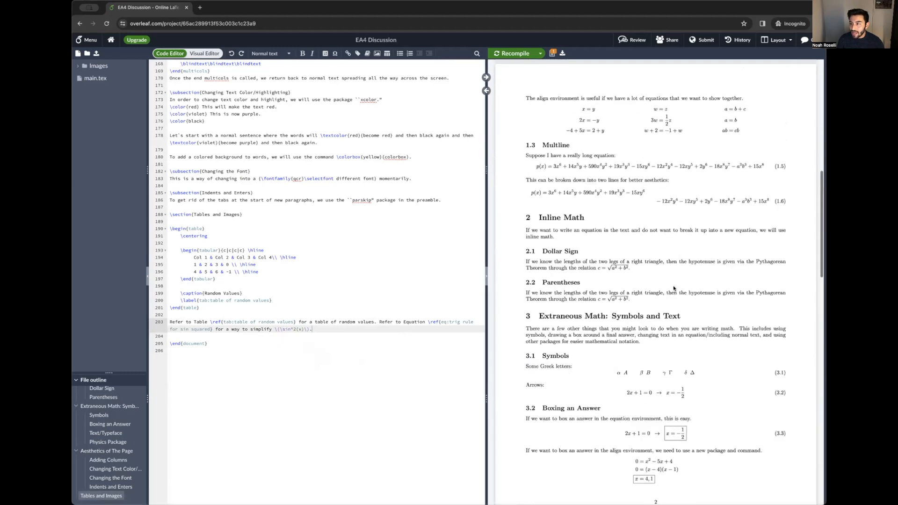
scroll(673, 286, "up", 3)
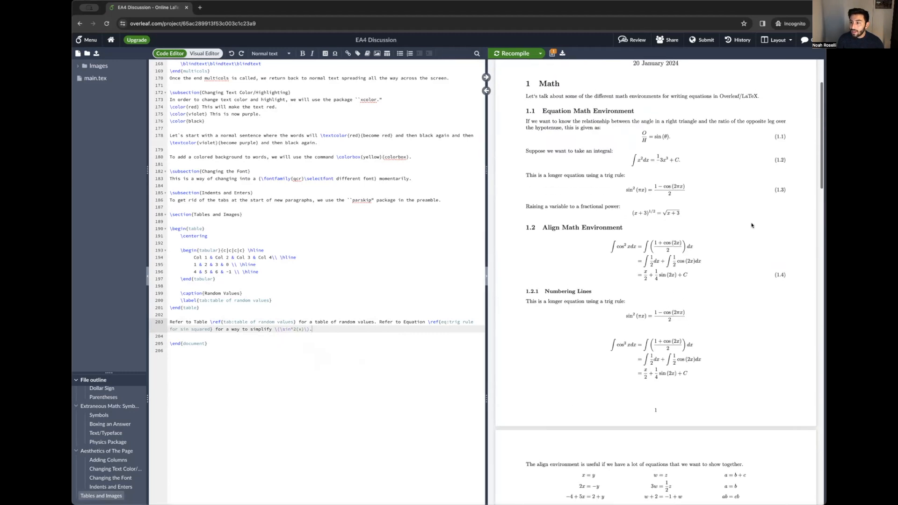
scroll(752, 226, "up", 1)
scroll(672, 237, "down", 20)
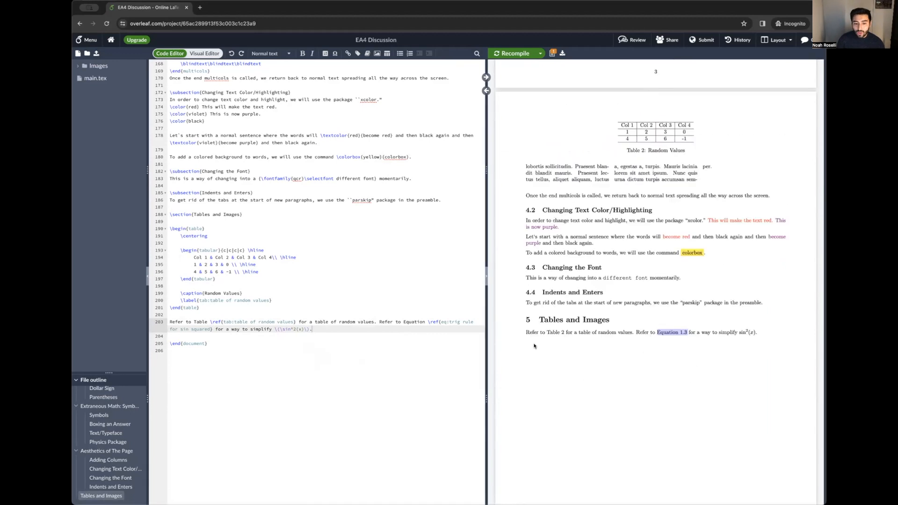
left_click_drag(275, 329, 310, 329)
left_click(280, 329)
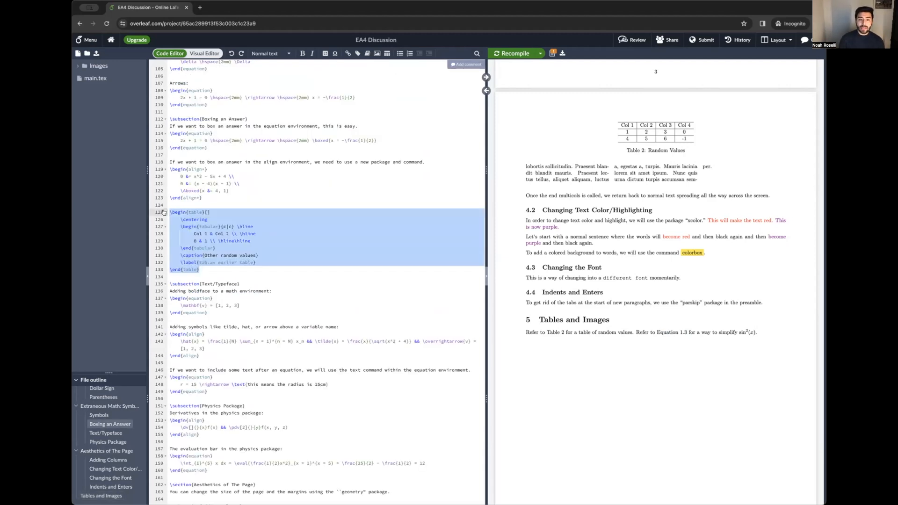
- Add the placement option h to the Other random values table and check its position in the compiled pages
left_click(207, 213)
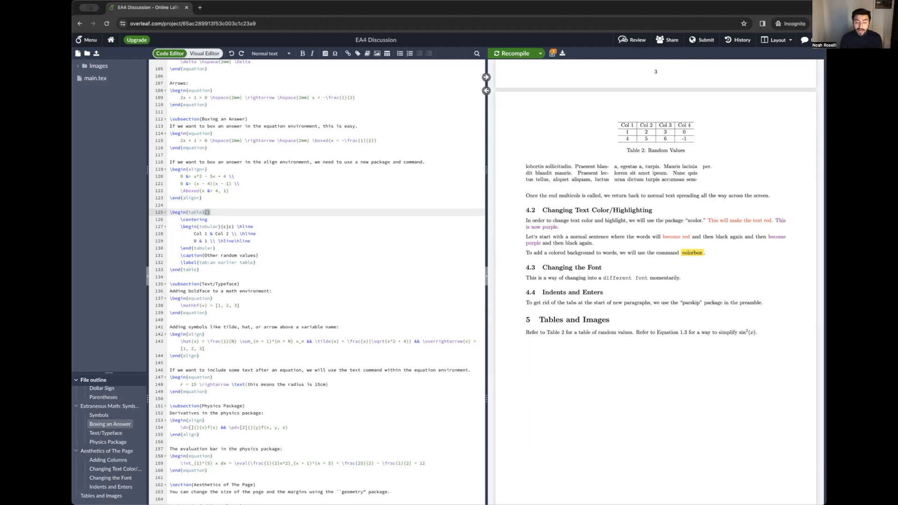
type("h")
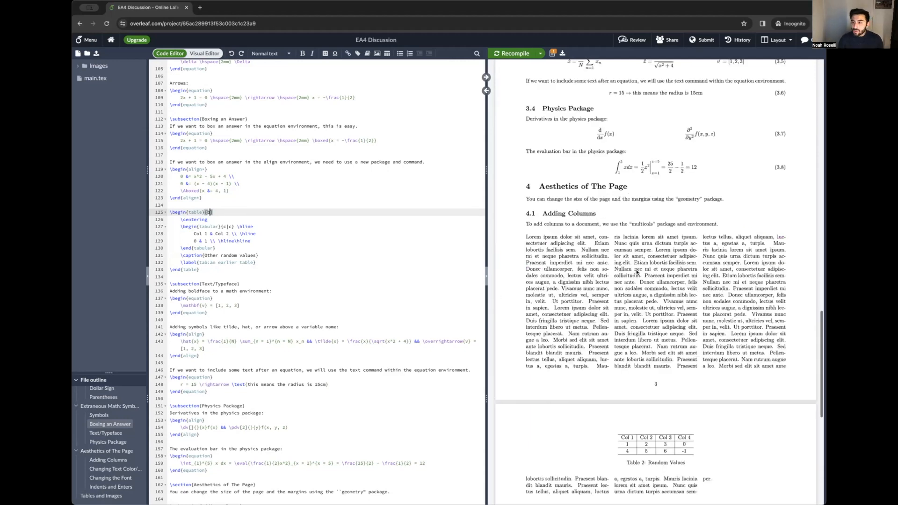
scroll(698, 120, "down", 2)
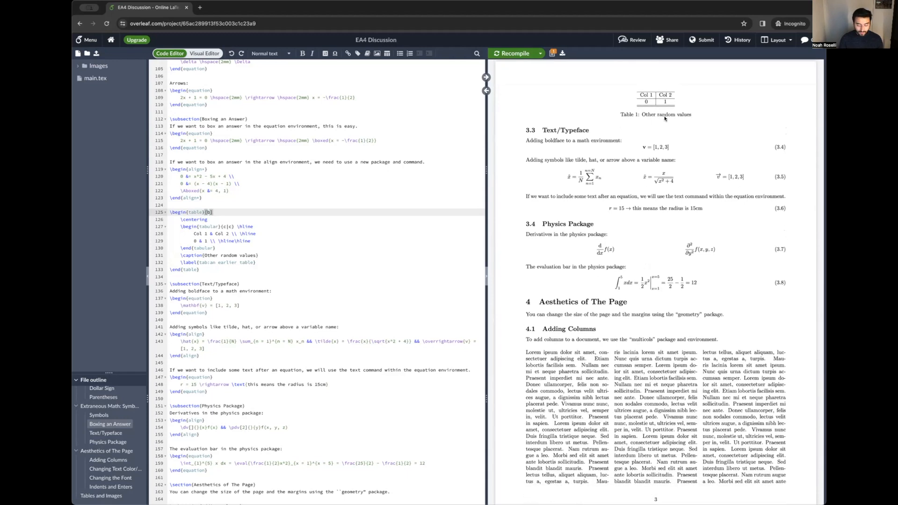
- Try the placement option b on the Other random values table, recompile, and return the option to h
key("super+s")
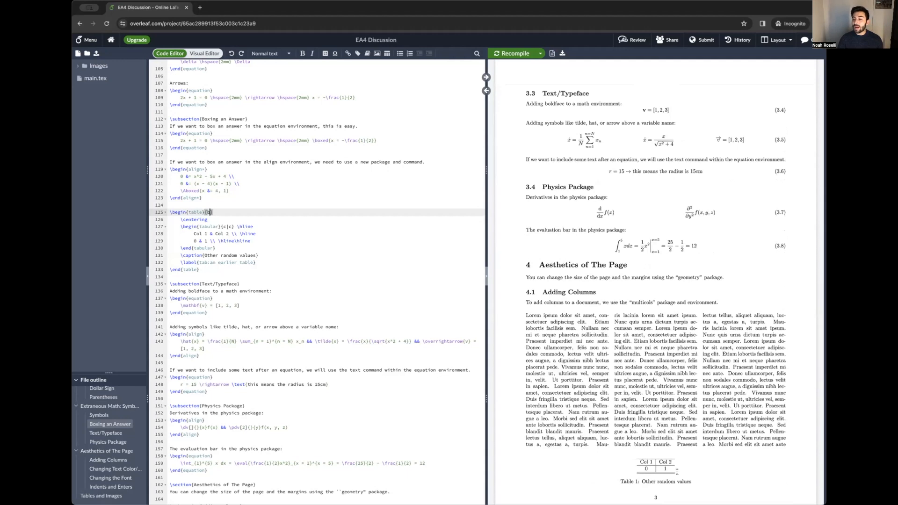
scroll(645, 463, "down", 1)
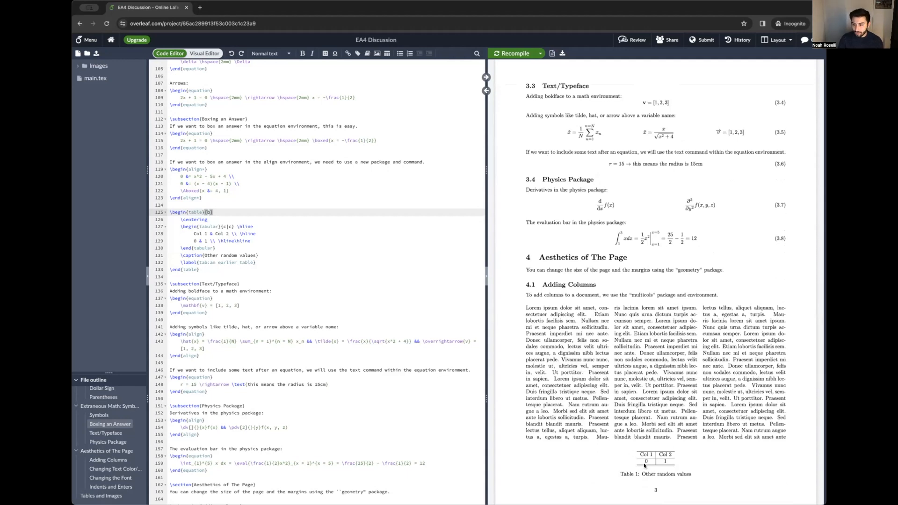
type("]")
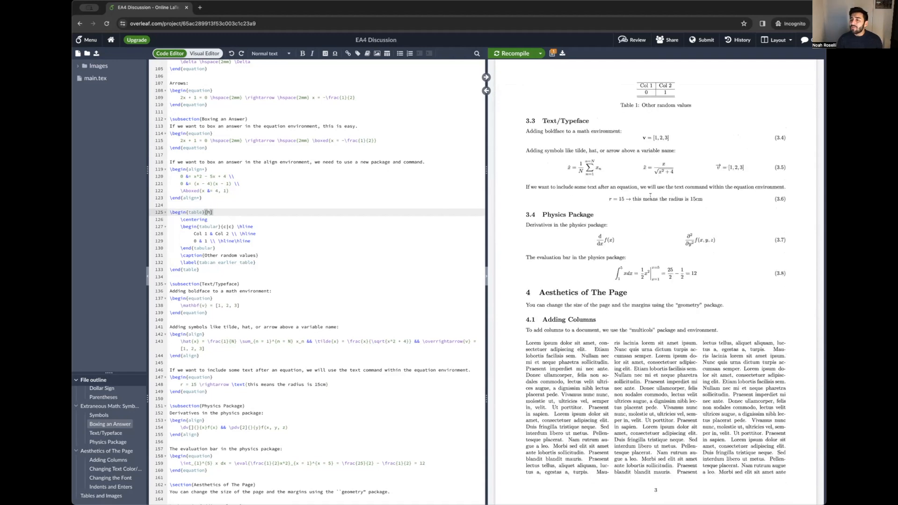
scroll(644, 206, "up", 1)
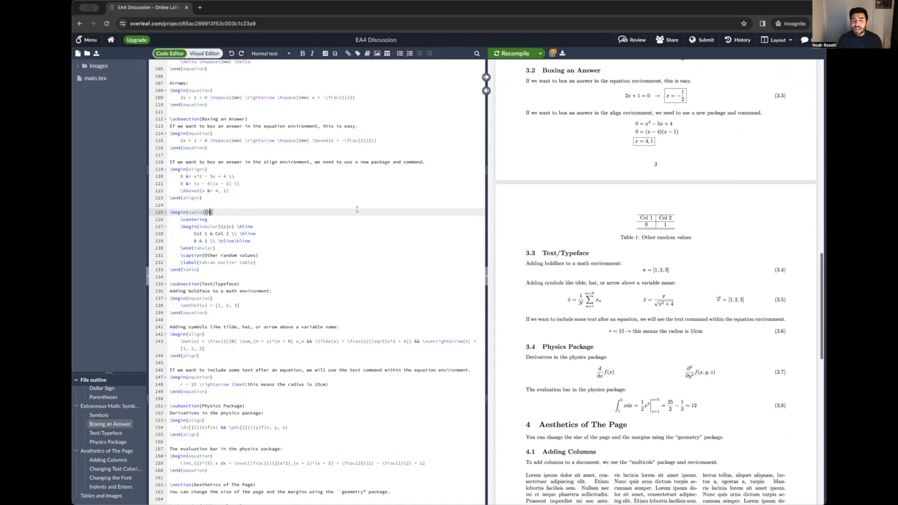
- Compare the align* block just above the Other random values table in the source with the table's place in the compiled pages
left_click(199, 197)
left_click_drag(171, 169, 229, 191)
left_click(198, 191)
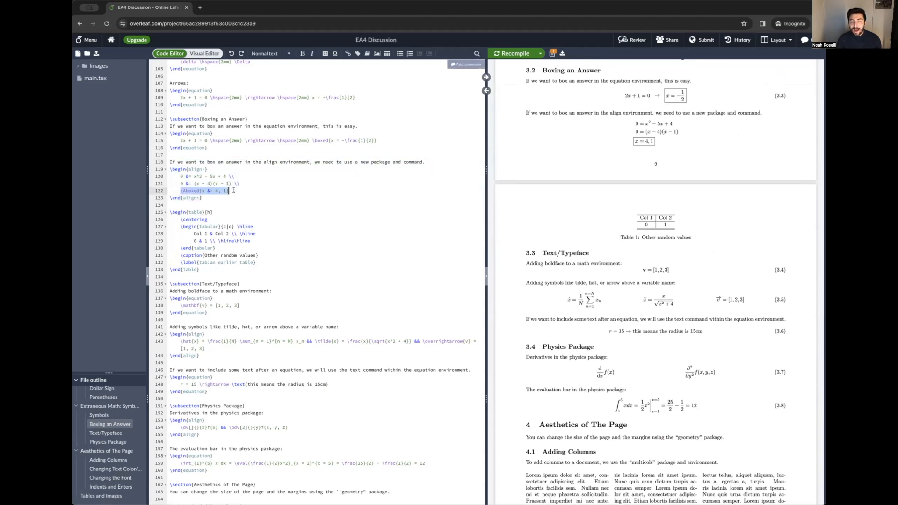
scroll(237, 191, "down", 1)
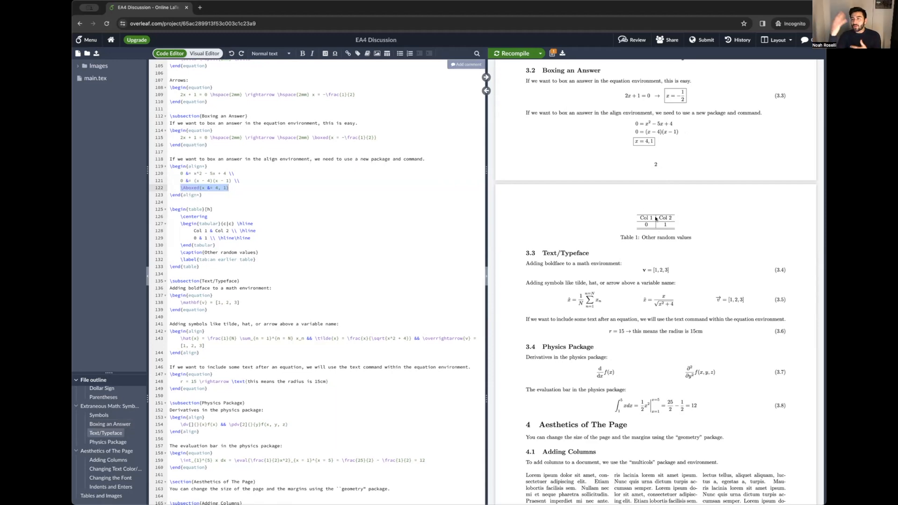
scroll(655, 218, "up", 2)
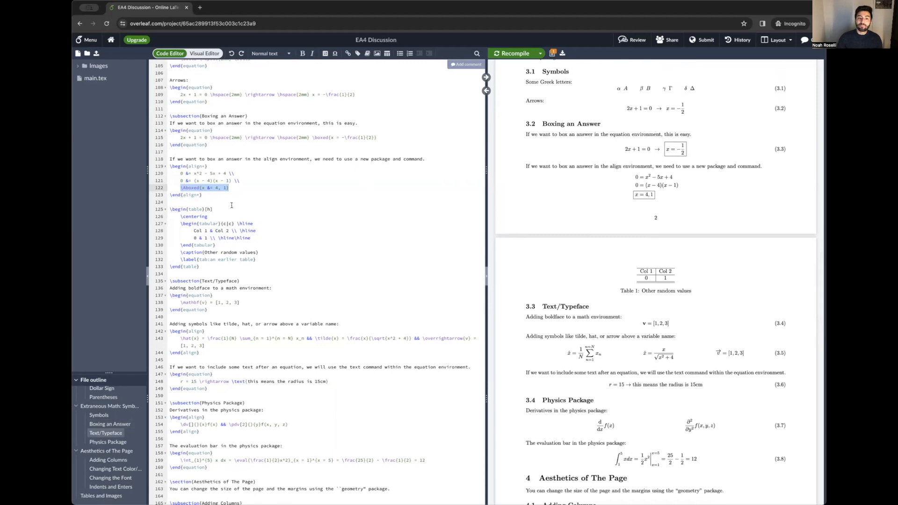
- Try the placement options H and t on the Other random values table, and set the option back to h
left_click(213, 209)
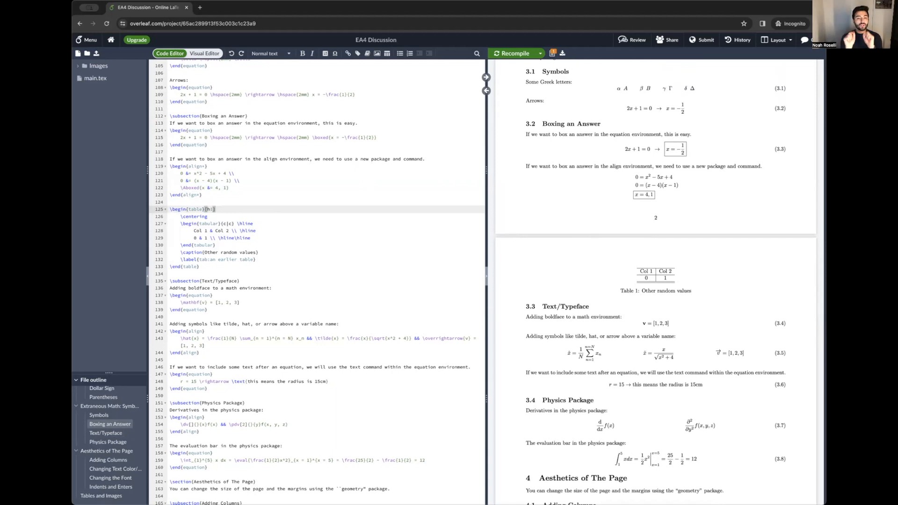
key("BackSpace")
type("H")
key("BackSpace")
type("t")
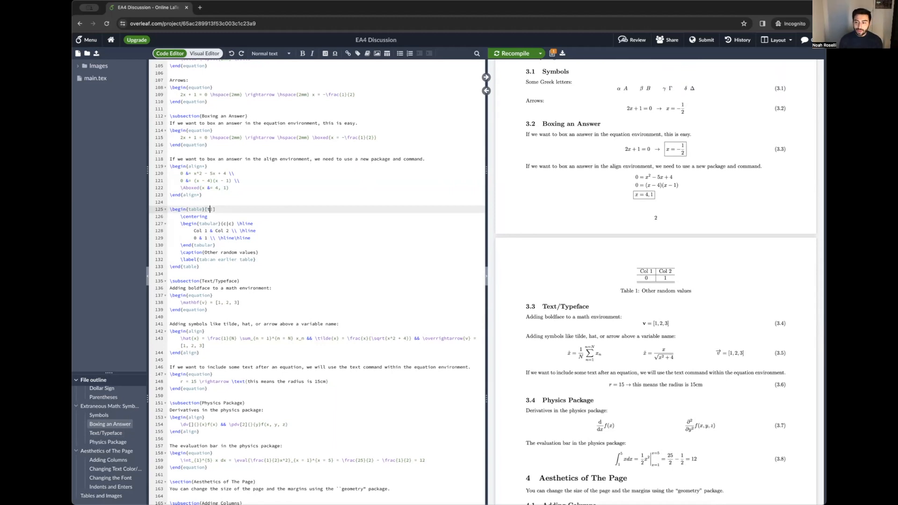
key("BackSpace")
type("h")
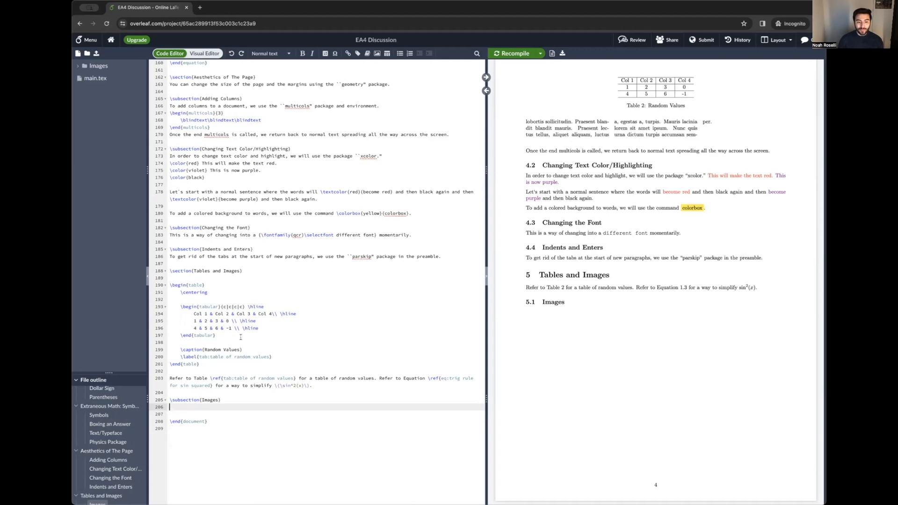
- Begin a figure environment under the Images subsection and include the image file Images/taylorswift.jpg
double_click(178, 285)
double_click(191, 285)
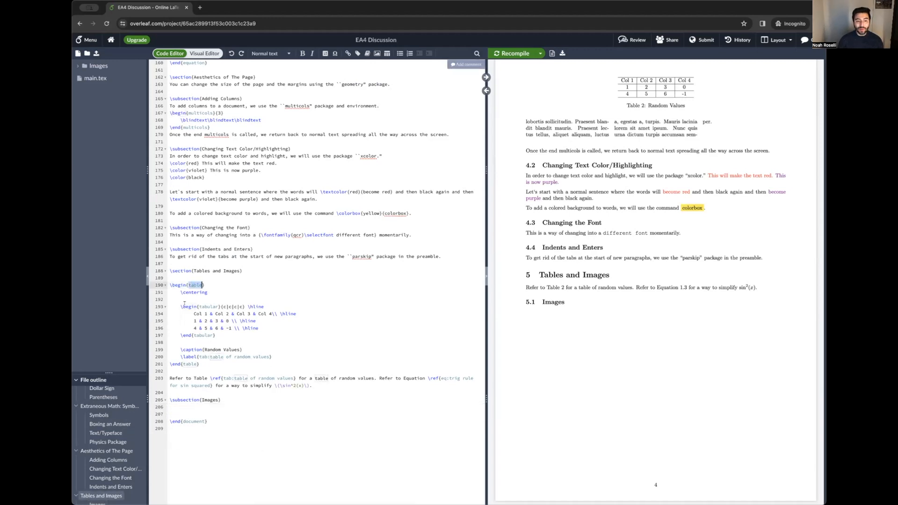
left_click(187, 406)
type("\beg")
type("in{fig")
key("Return")
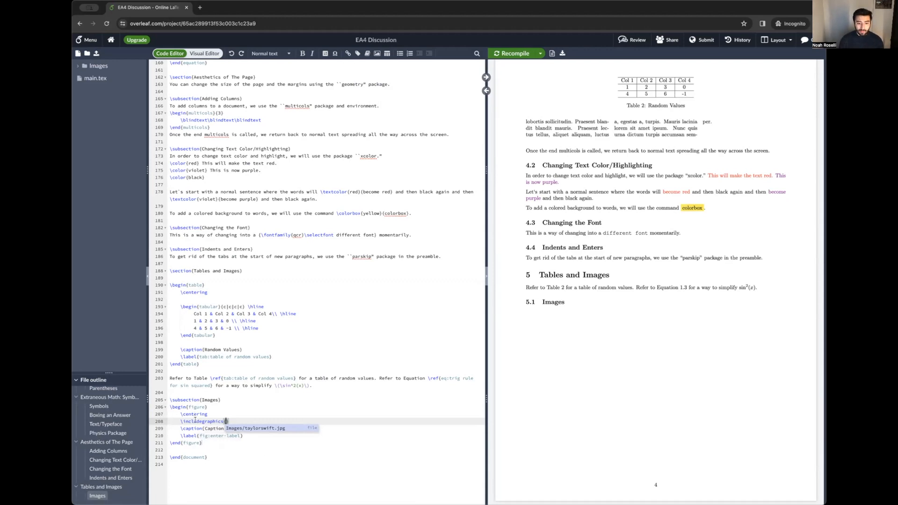
left_click(253, 428)
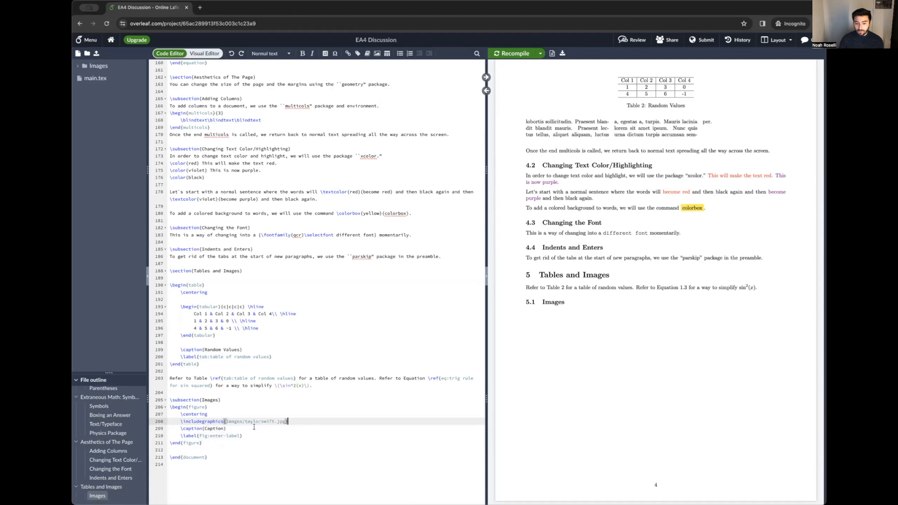
- Caption the figure "Taylor Swift at the Golden Globes", label it fig:Taylor Swift, and recompile
double_click(212, 429)
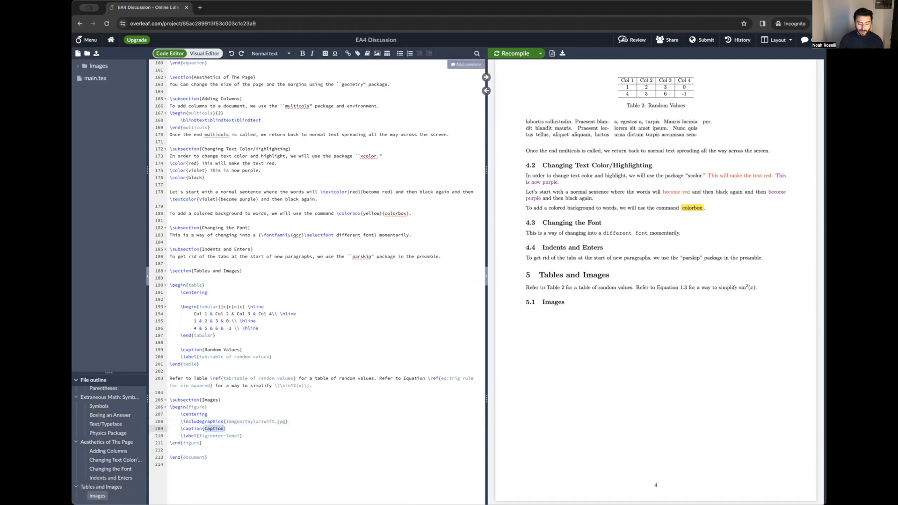
type("Taylor Swift at the  Golden Globes")
double_click(219, 436)
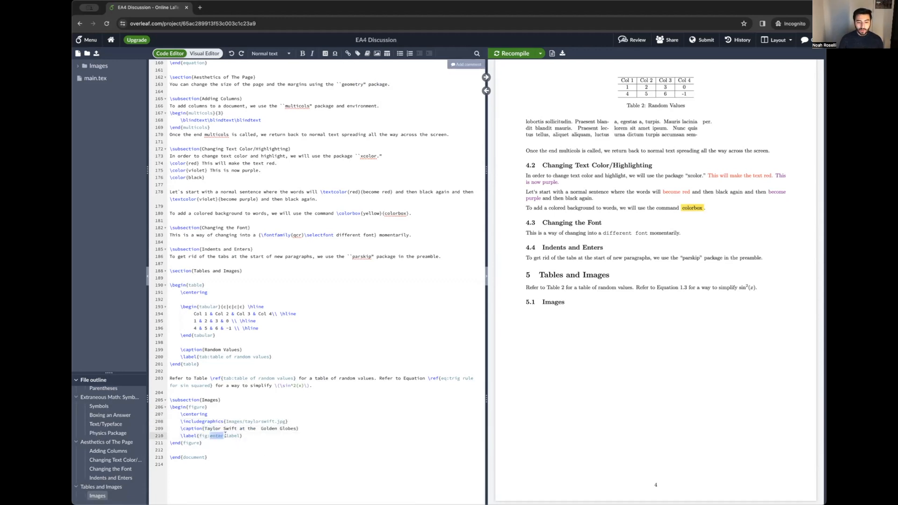
left_click_drag(240, 436, 210, 435)
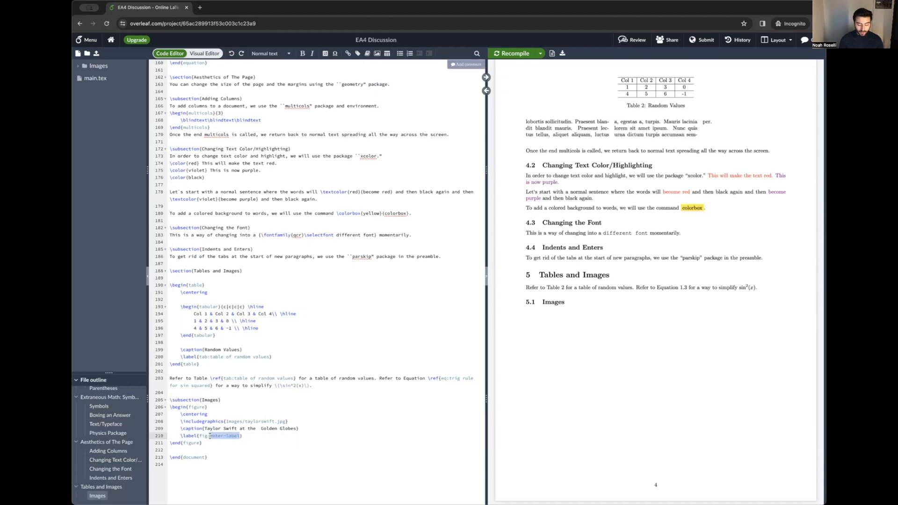
type("Taylor Swift")
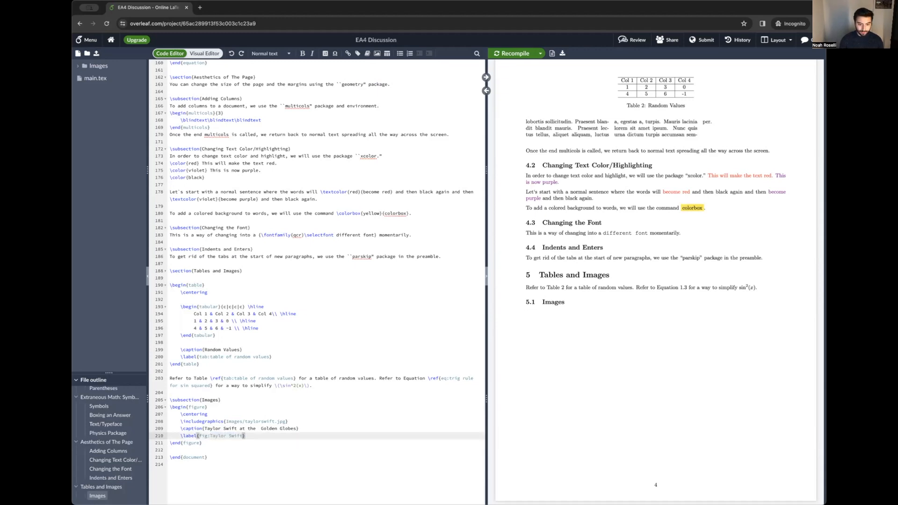
key("super+s")
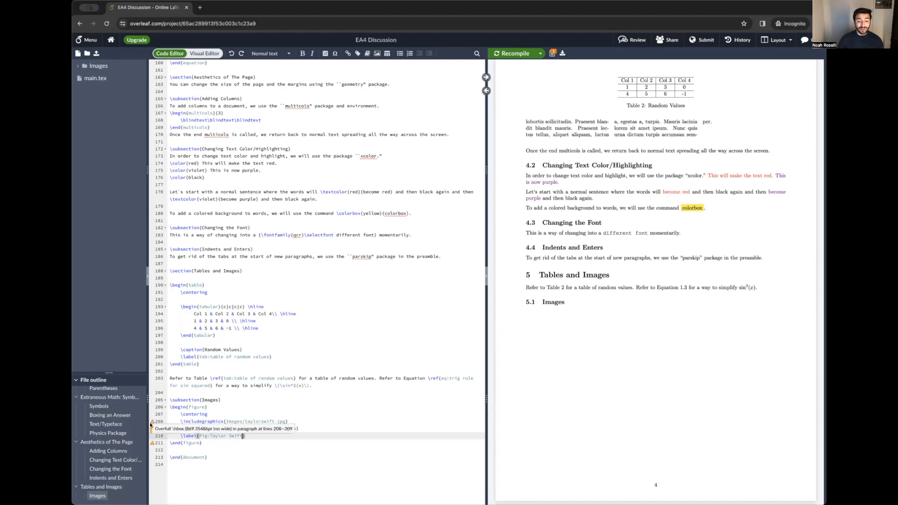
- Read the compile warnings on the figure's source lines and examine the size of the image in the compiled document
scroll(154, 420, "down", 1)
mouse_move(151, 421)
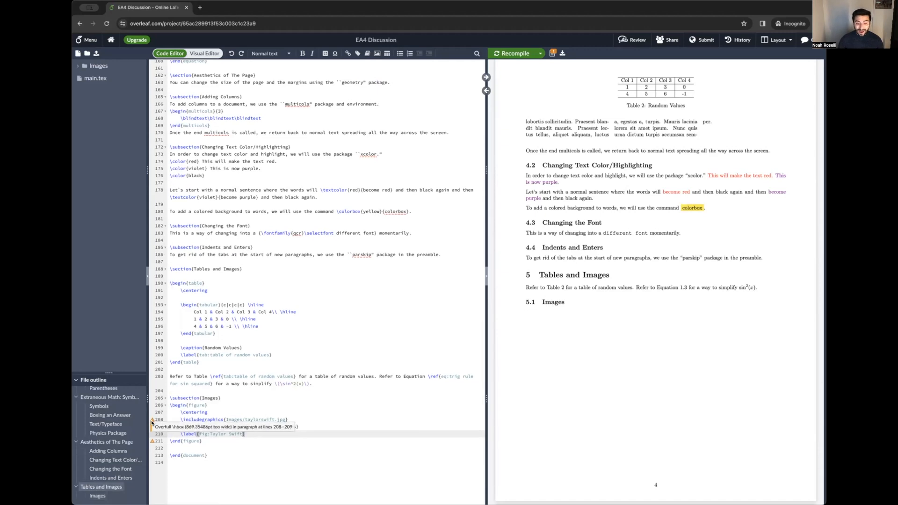
mouse_move(153, 441)
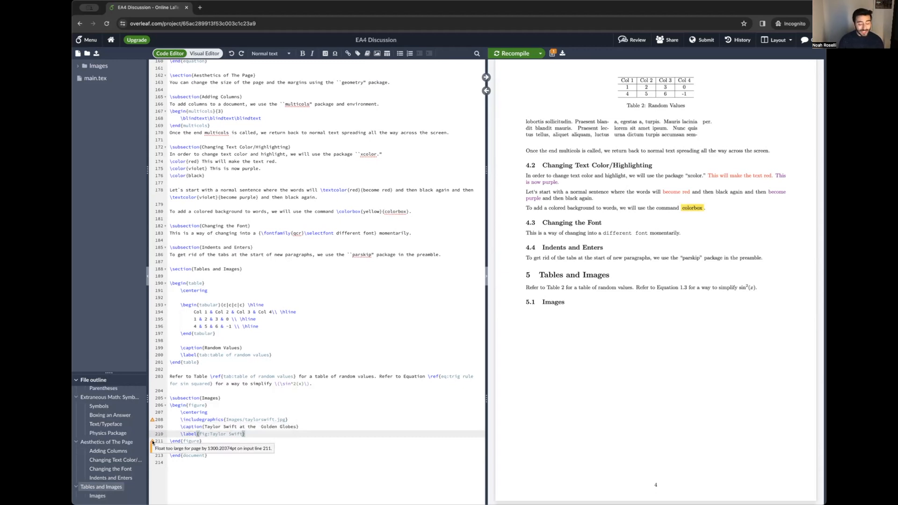
scroll(603, 300, "down", 7)
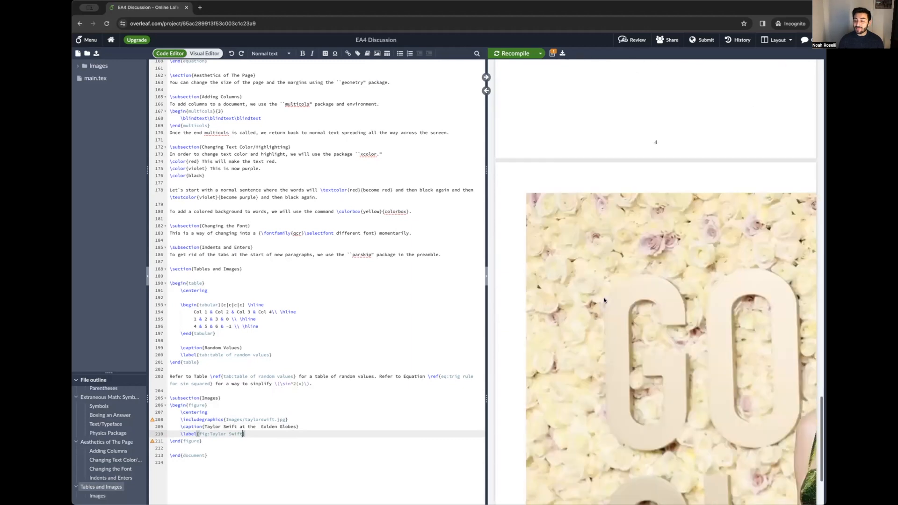
scroll(603, 299, "down", 3)
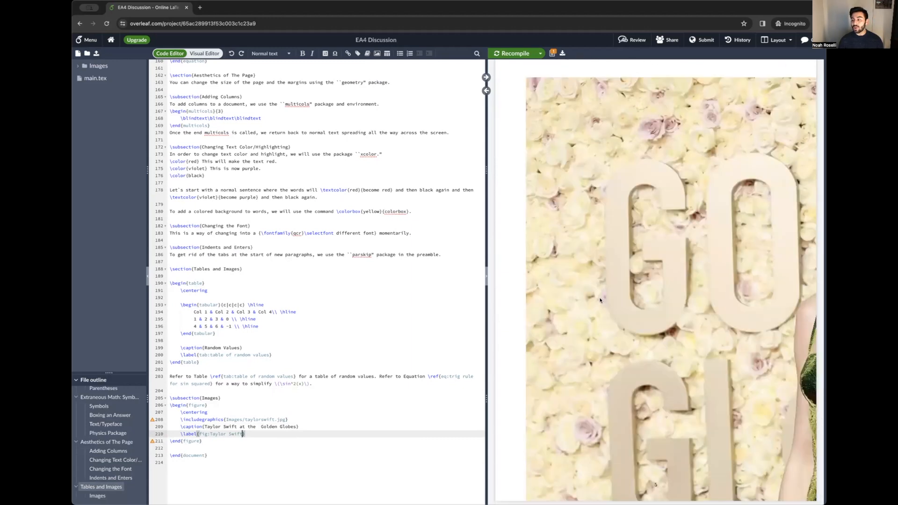
scroll(600, 299, "up", 1)
scroll(601, 301, "down", 1)
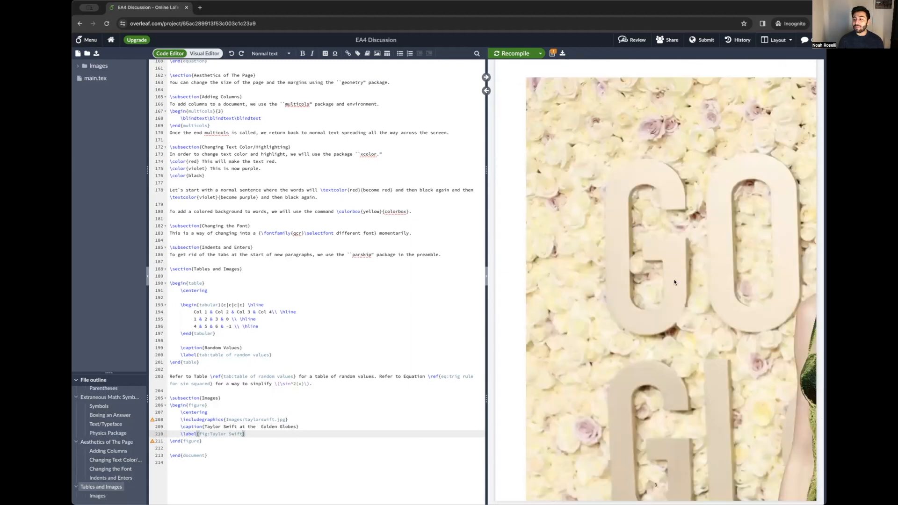
- Add the option width = \textwidth to the \includegraphics command of the Taylor Swift figure and recompile
left_click(223, 419)
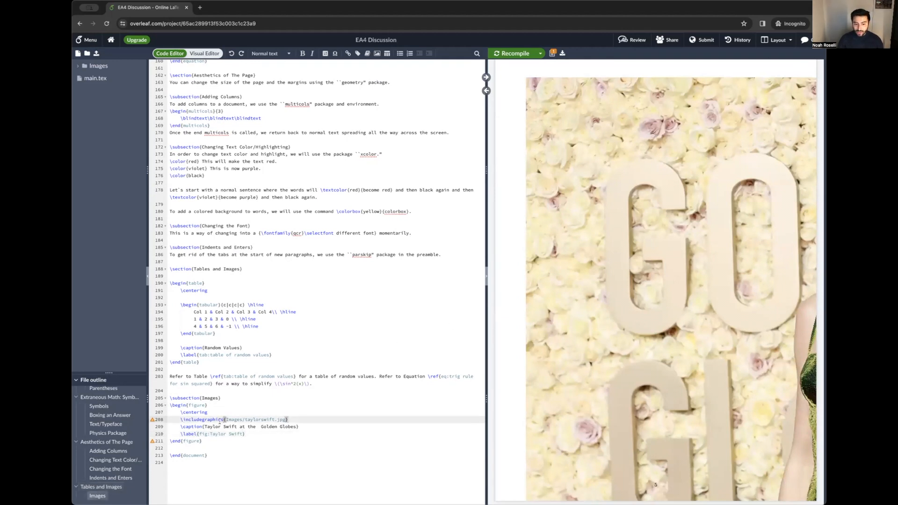
type("[")
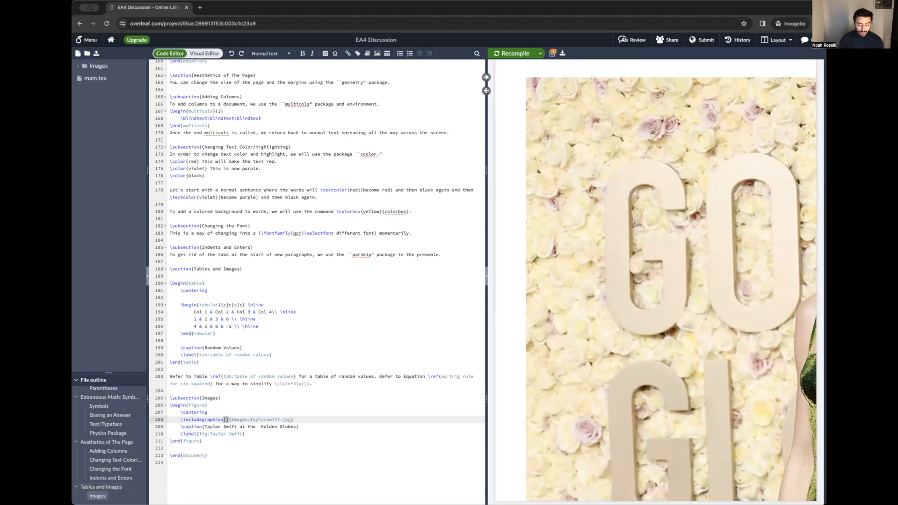
type("width = \\")
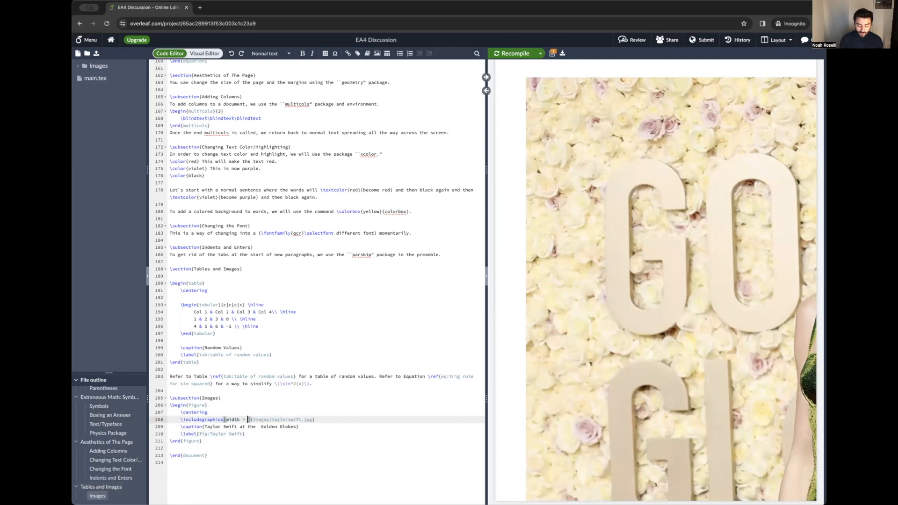
type("textwidth")
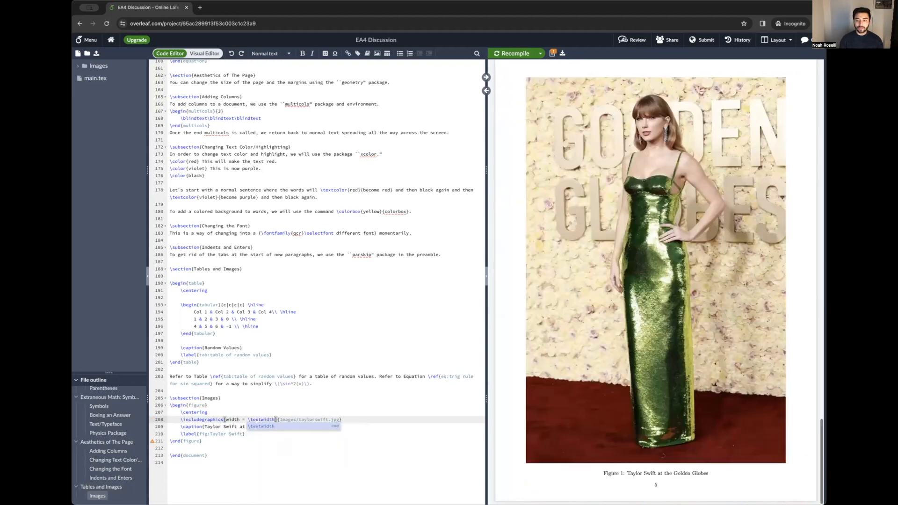
- Examine the size and page placement of the figure relative to the Images heading in the compiled document
scroll(604, 257, "up", 1)
scroll(604, 257, "up", 3)
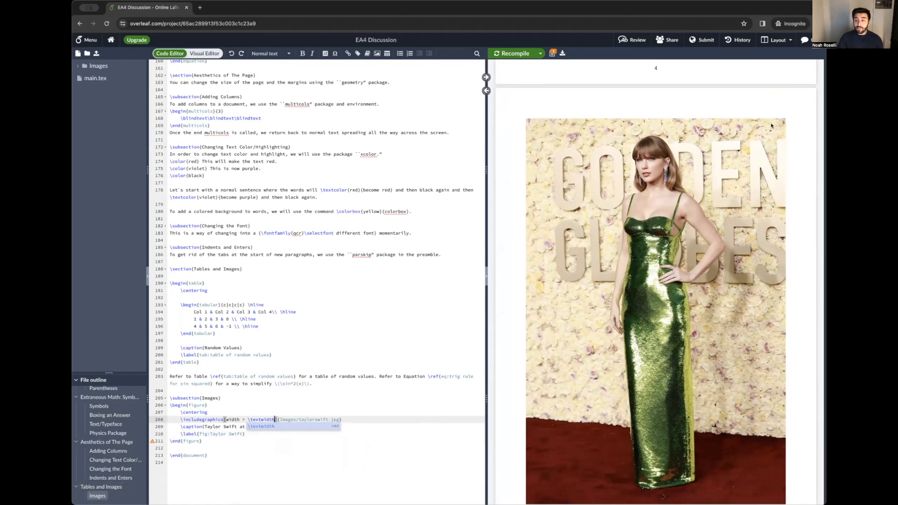
scroll(769, 122, "up", 3)
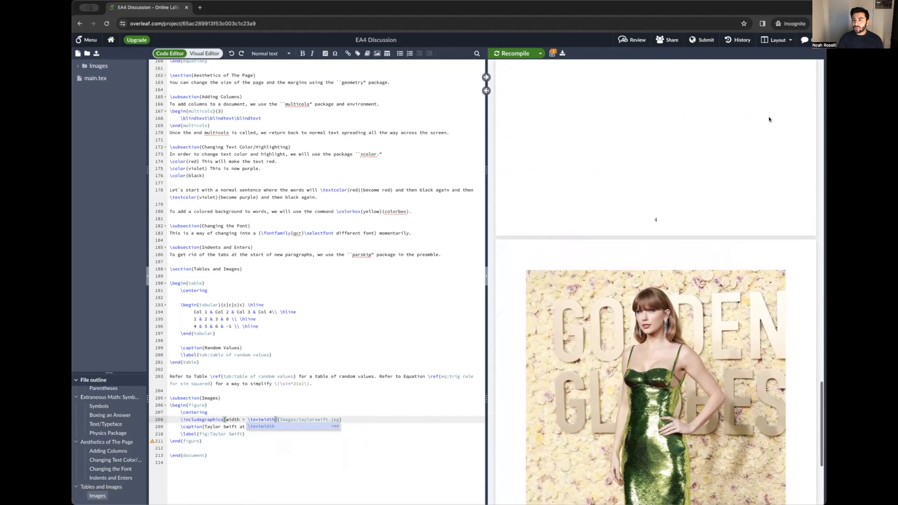
scroll(770, 123, "up", 2)
scroll(582, 124, "up", 4)
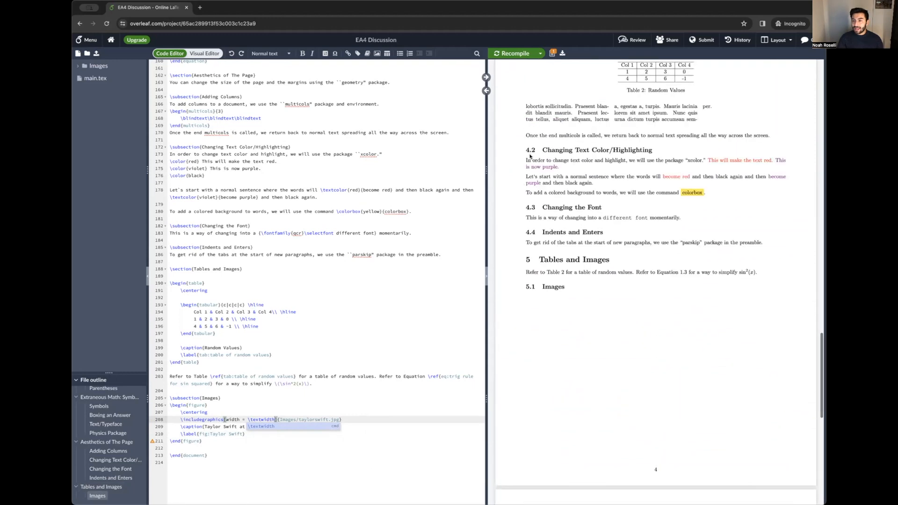
scroll(788, 160, "down", 1)
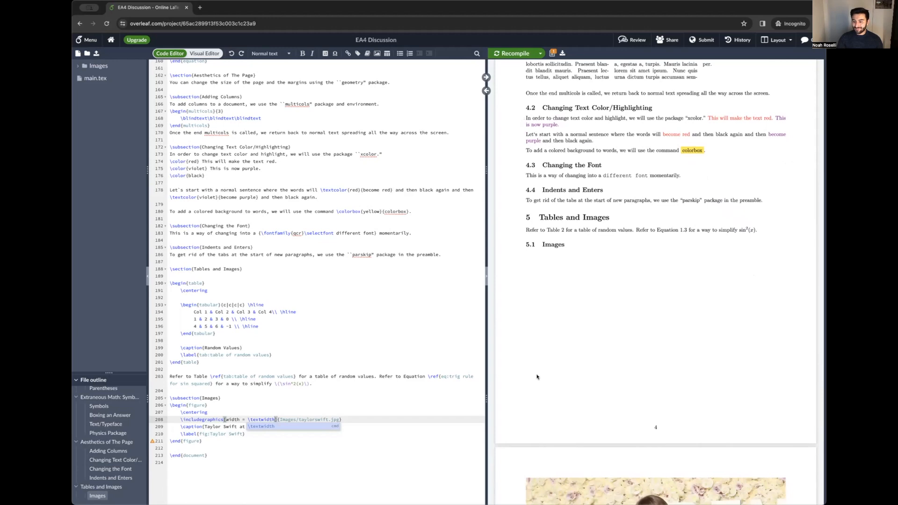
scroll(754, 477, "down", 5)
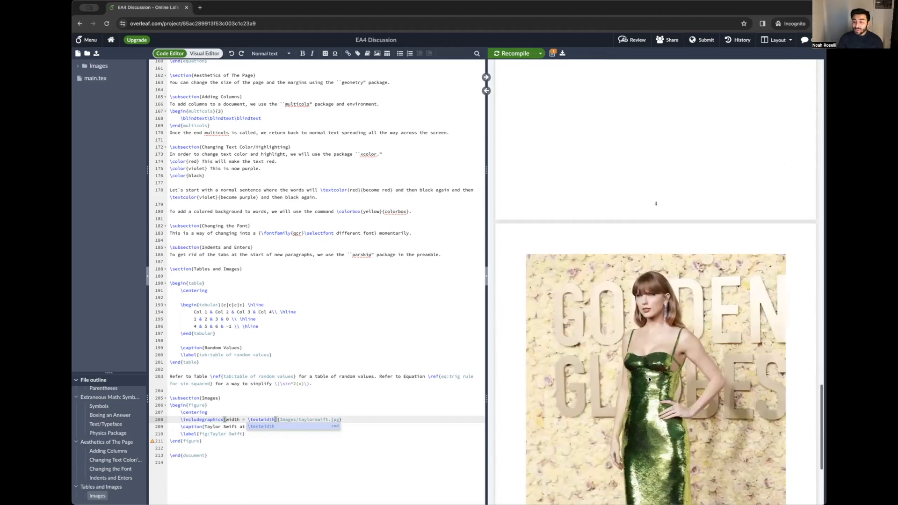
scroll(649, 379, "down", 4)
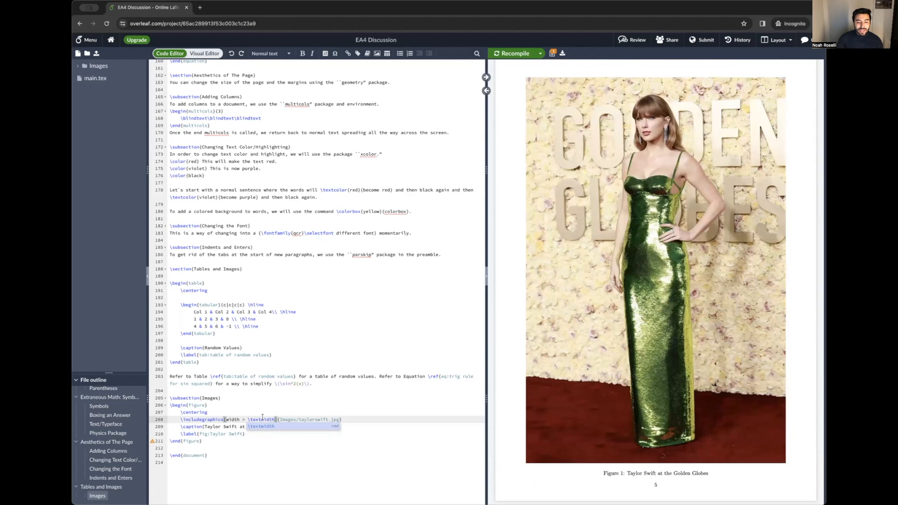
- Set the image width to 0.5\textwidth, recompile, and check the figure's placement in the compiled document
left_click(248, 419)
type("0.5")
key("ctrl+s")
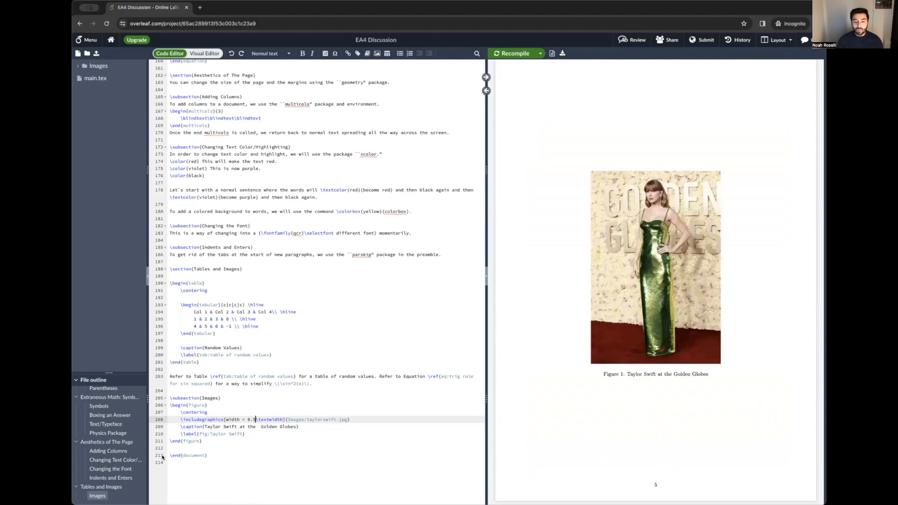
scroll(681, 243, "up", 5)
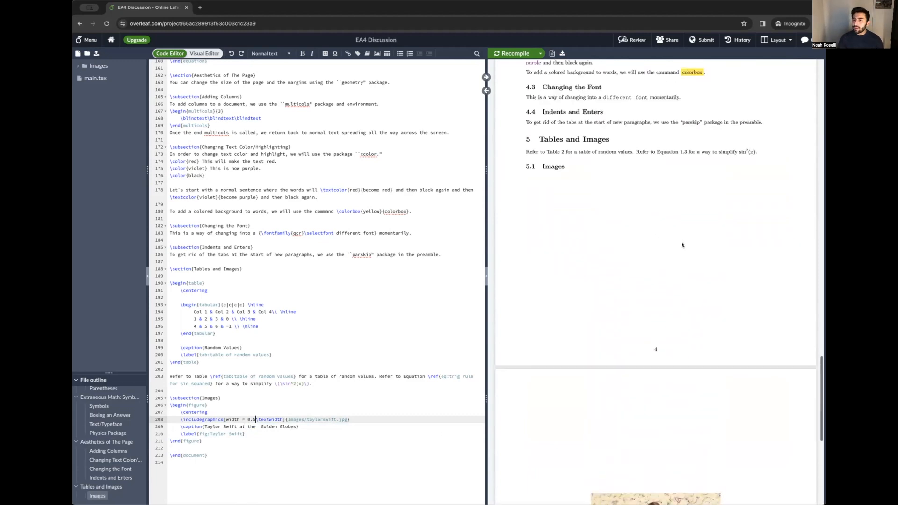
scroll(681, 243, "down", 6)
- Give the figure environment the placement option t!, recompile, and check the figure's position in the compiled document
double_click(681, 243)
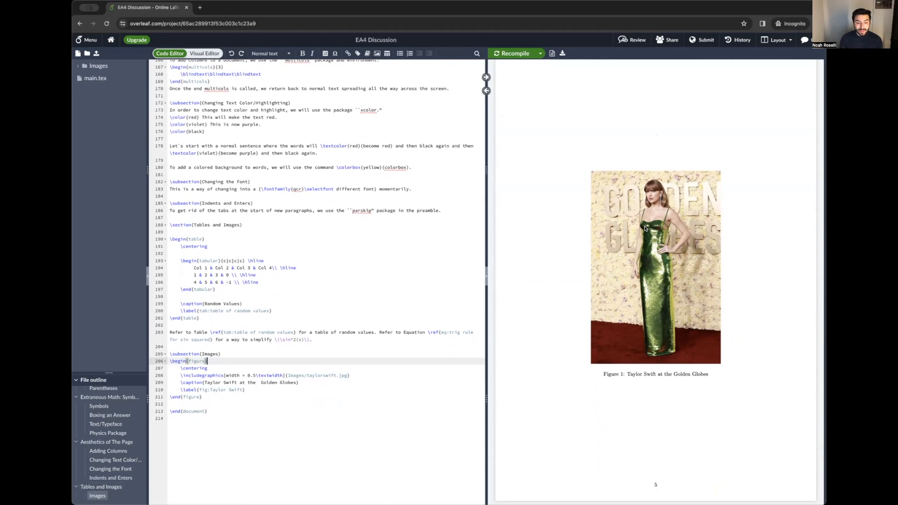
type("[")
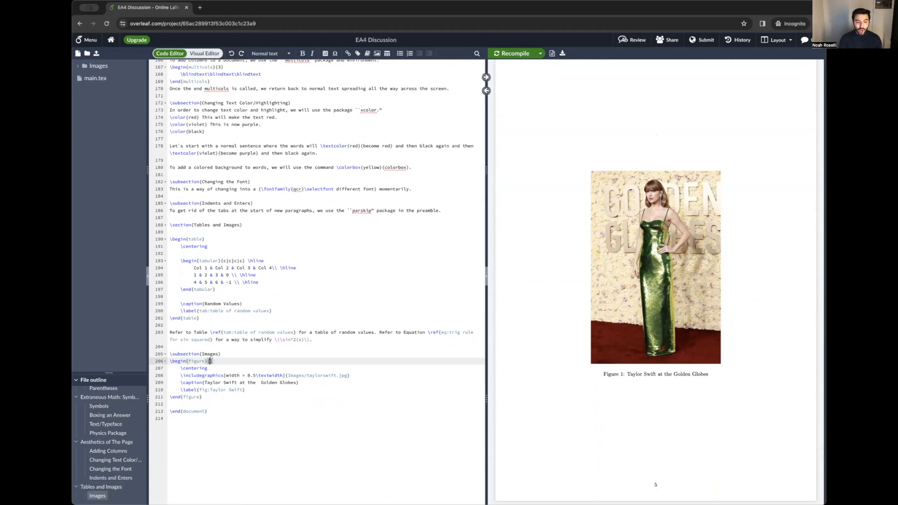
type("t!")
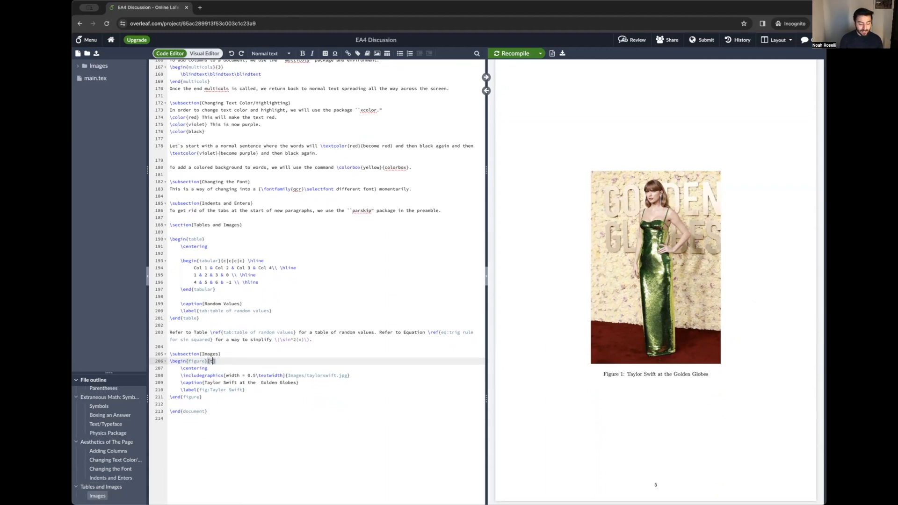
key("super+s")
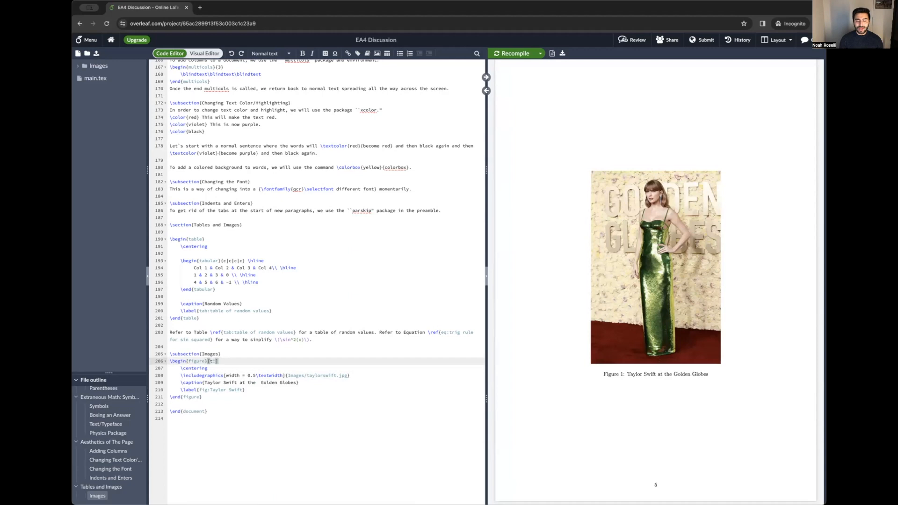
scroll(772, 249, "up", 5)
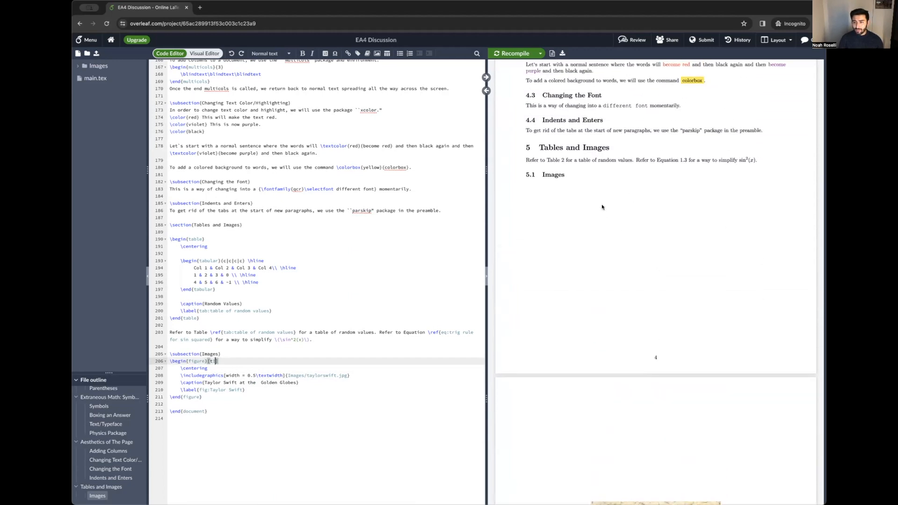
scroll(602, 207, "down", 5)
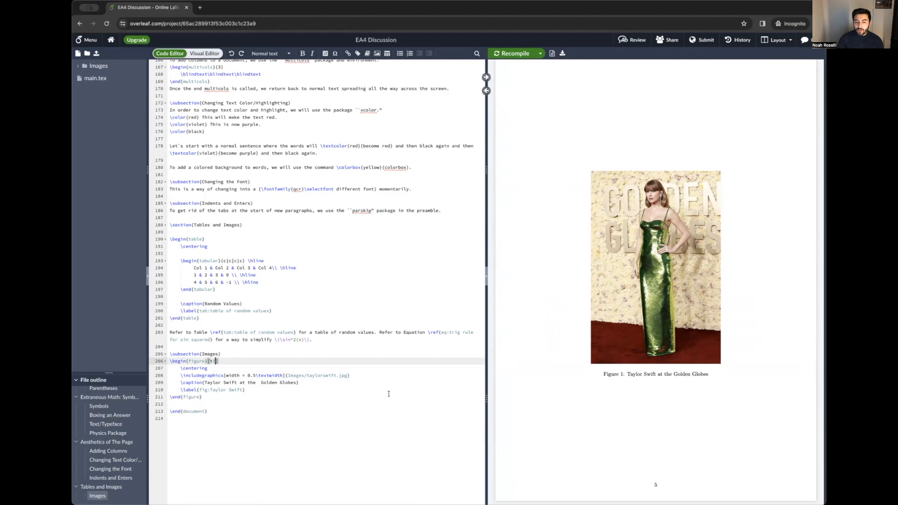
- Set the image width to 0.25\textwidth, recompile, and highlight the source of the Random Values table
left_click(252, 375)
type("2")
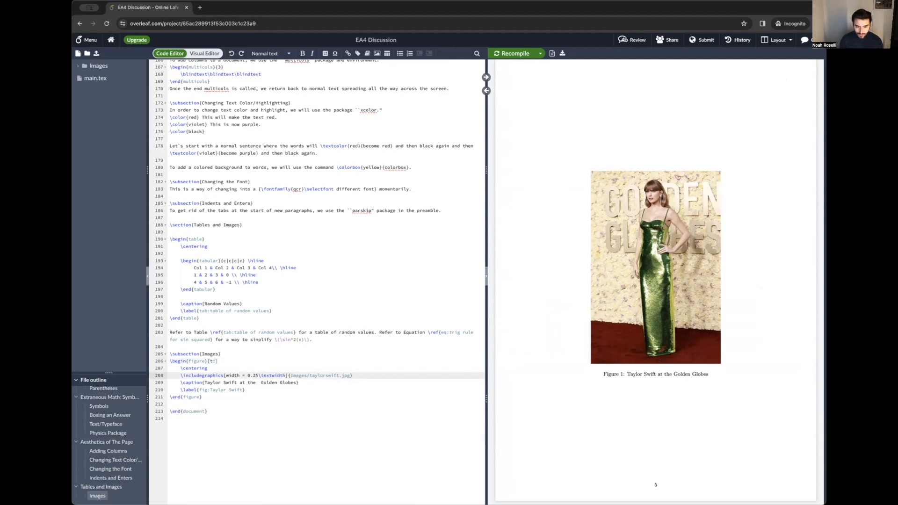
key("ctrl+s")
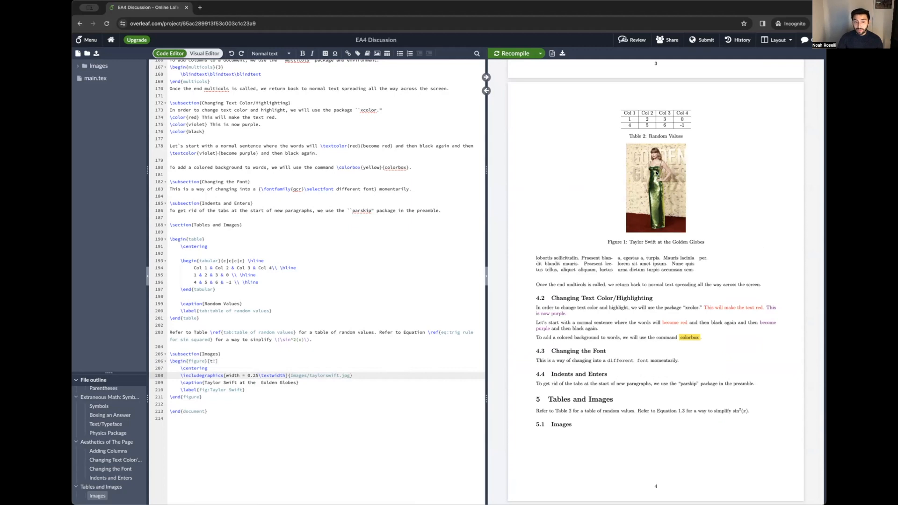
left_click_drag(201, 319, 154, 240)
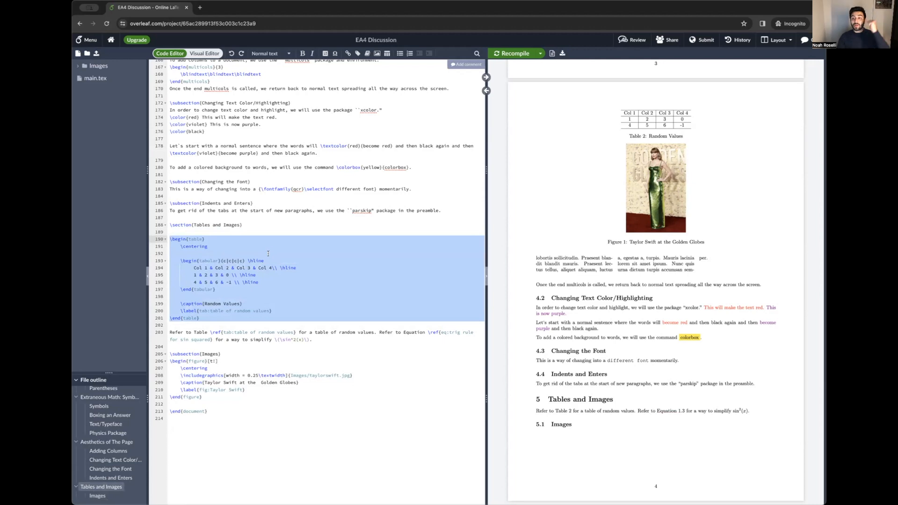
- Below the figure, add the sentence "Refer to Figure \ref{fig:Taylor Swift} to see Taylor Swift at the Golden Globes." and recompile
left_click_drag(236, 396, 160, 353)
key("Right")
key("Return")
key("Return")
type("Re")
key("BackSpace")
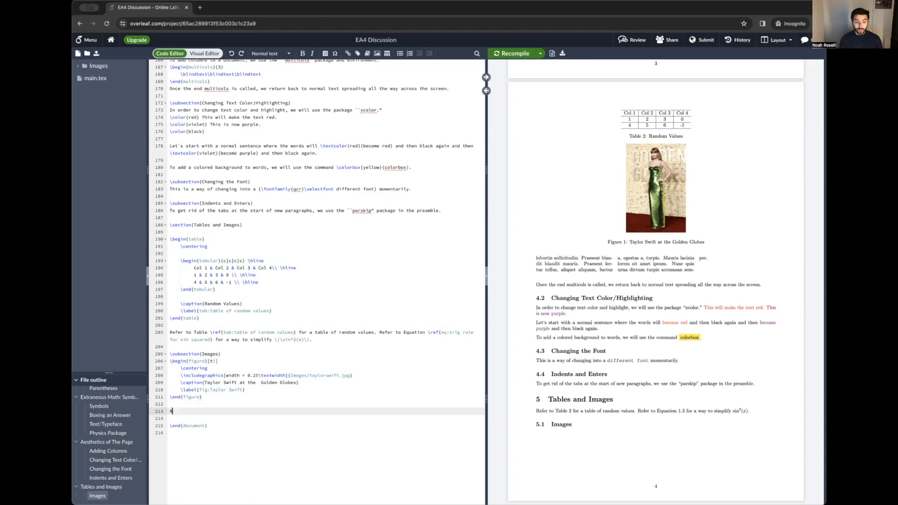
type("efer to Figure \ref{fig:Taylor Swift} to see Taylor Swift at the Golden Globes.")
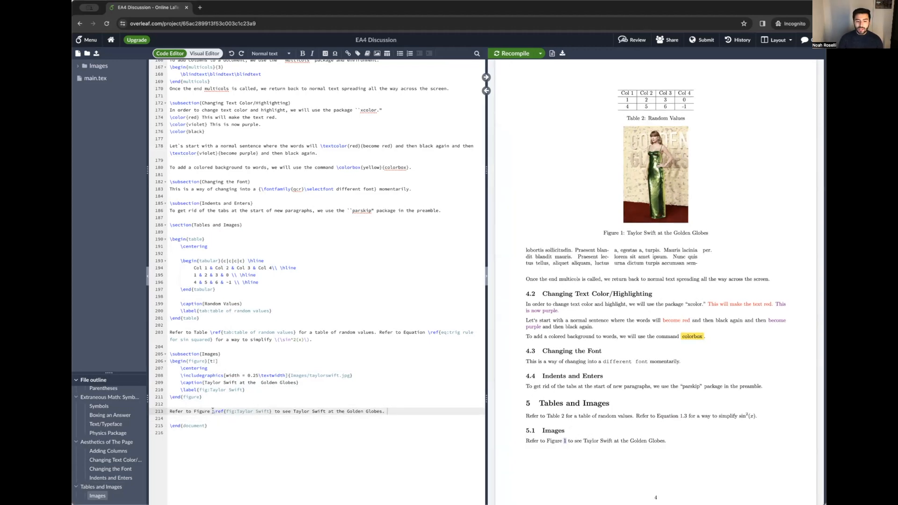
- Try adding the option height = 30mm after the image's width option in the \includegraphics command, and recompile
left_click_drag(213, 411, 271, 411)
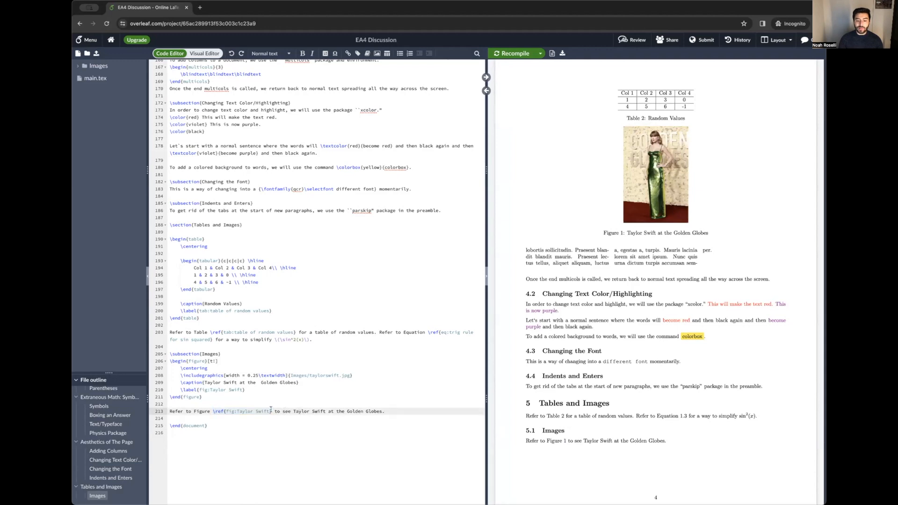
left_click(258, 397)
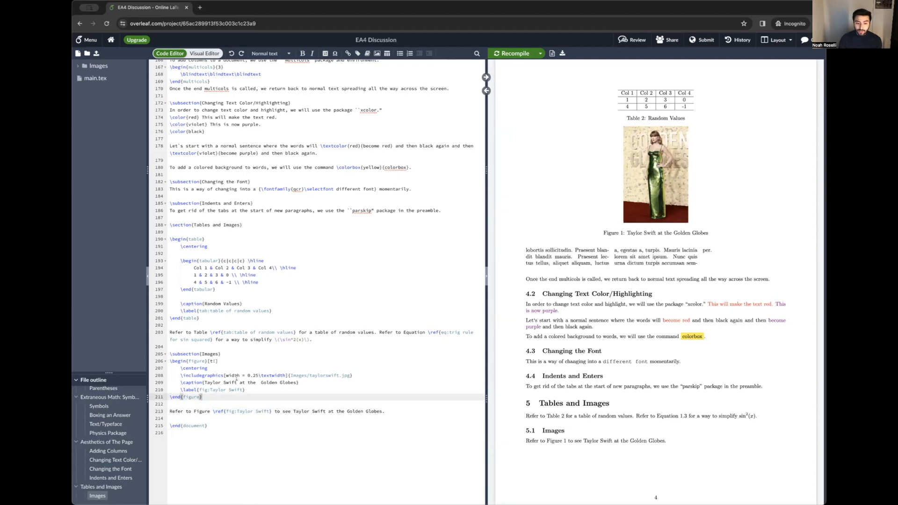
double_click(232, 376)
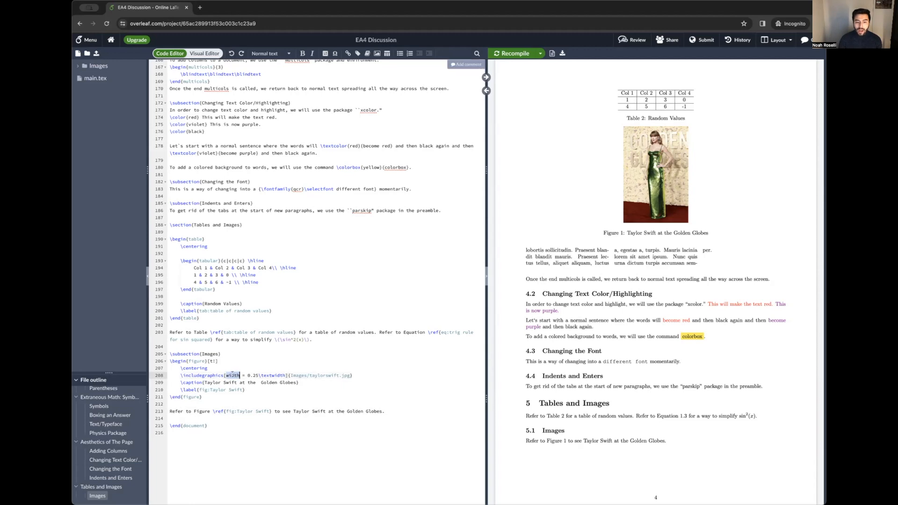
left_click(286, 376)
type(", height = ")
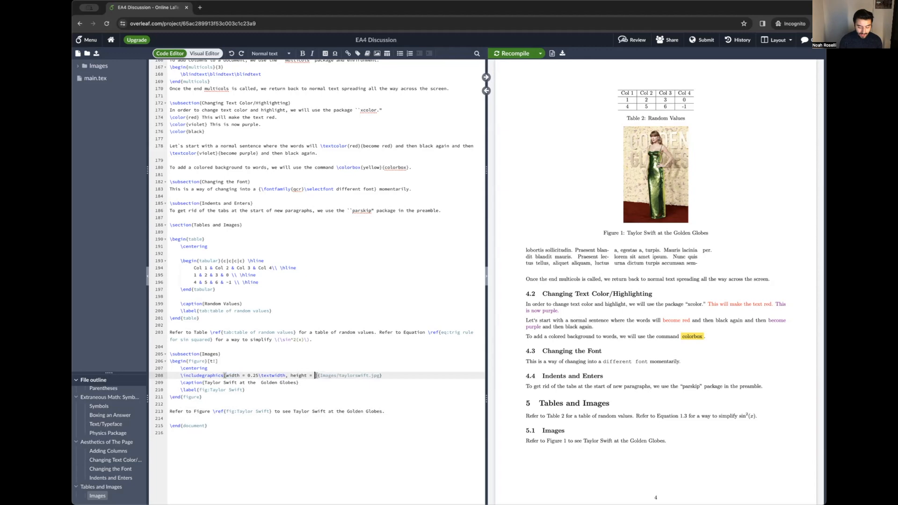
type("30")
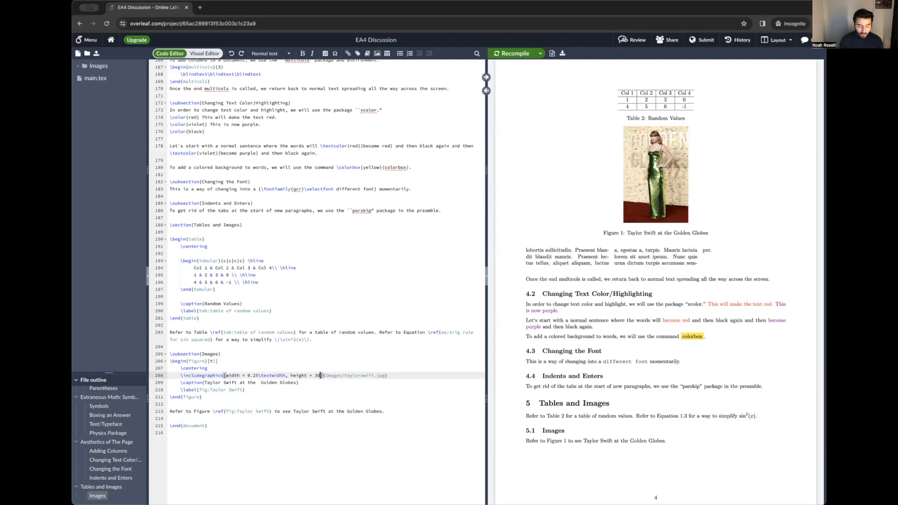
type("mm")
key("super+s")
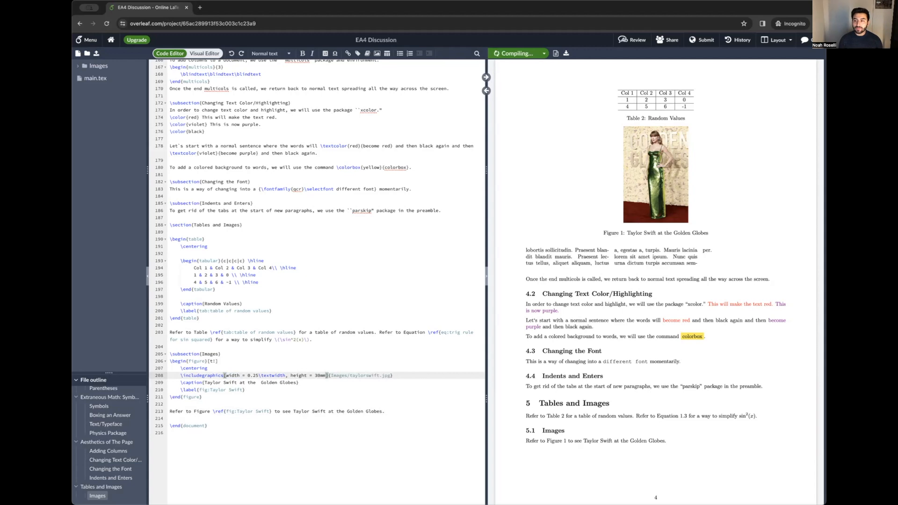
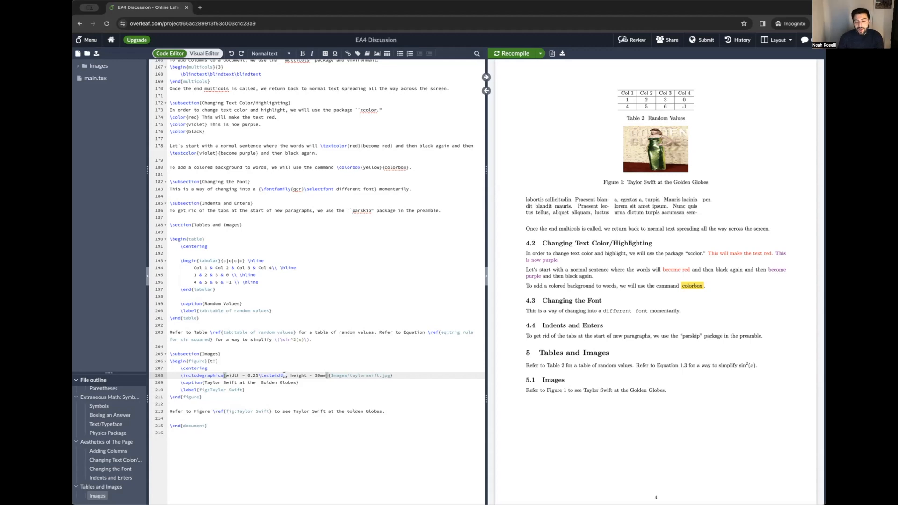
- Remove the height option from the \includegraphics command, keeping the width option
left_click_drag(284, 375, 326, 375)
key("BackSpace")
left_click(273, 397)
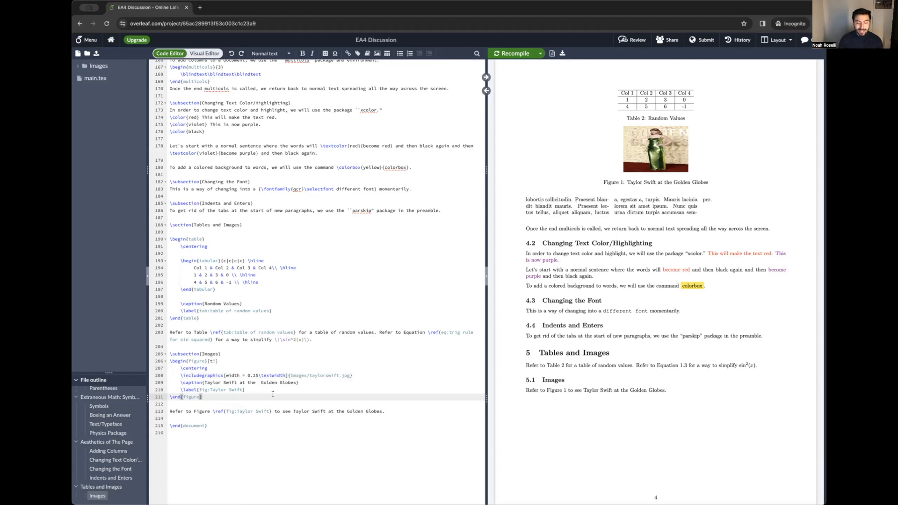
- Add two blank lines below the figure environment and look through the document in the Visual Editor
key("Return")
key("Return")
left_click(205, 54)
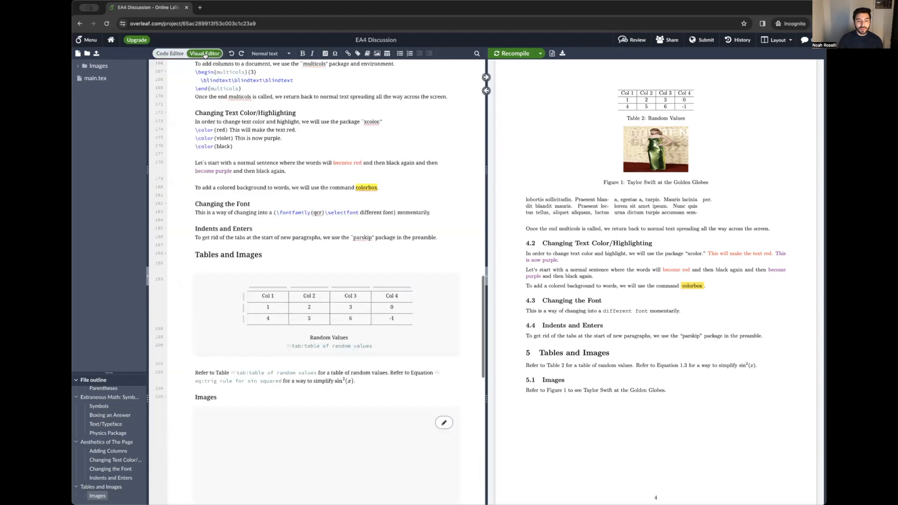
scroll(258, 291, "down", 5)
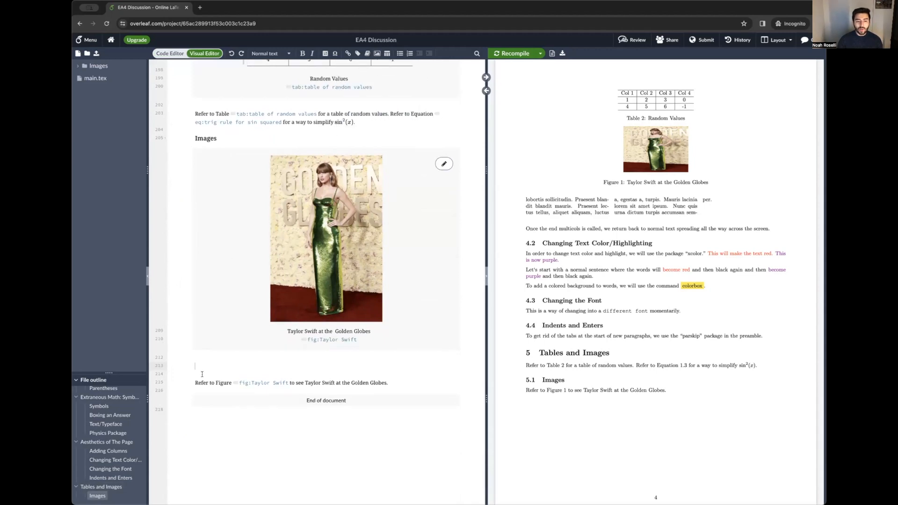
scroll(232, 321, "up", 8)
scroll(232, 321, "up", 12)
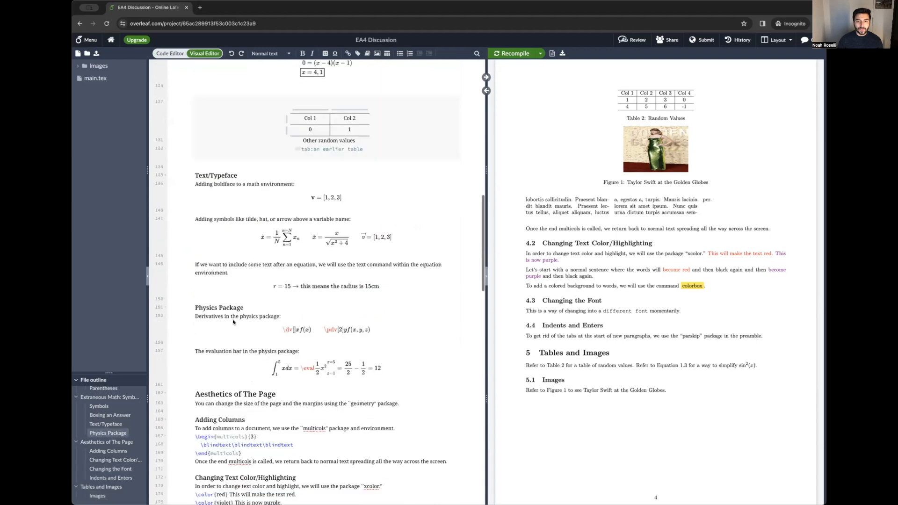
- Insert taylorswift.jpg below the Extraneous Math introduction at ¼ width, with a label and the caption "Another Image of Taylor Swift"
left_click(378, 54)
left_click(377, 89)
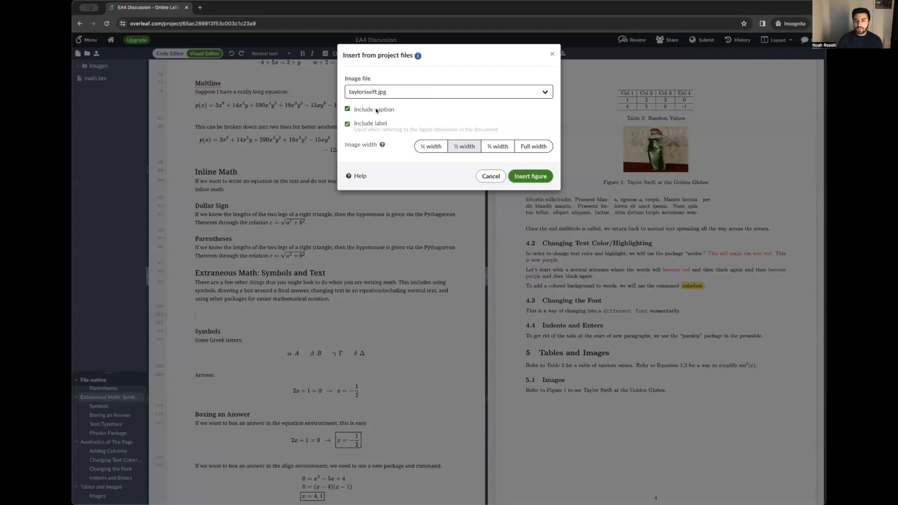
left_click(431, 146)
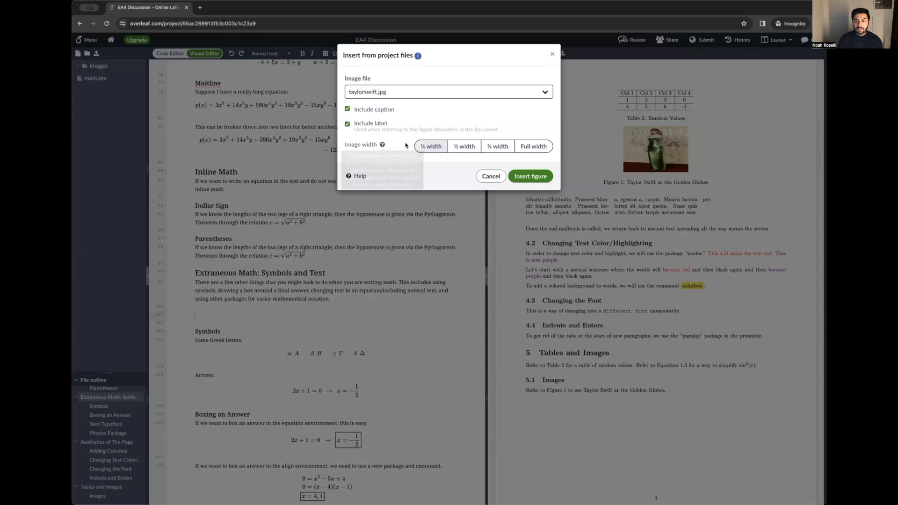
left_click(533, 176)
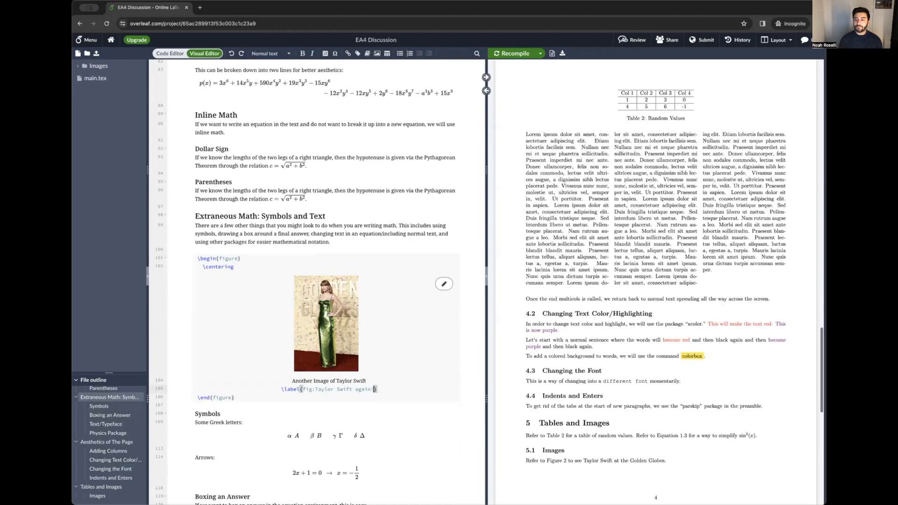
- Examine the placement, numbering and cross-reference of both Taylor Swift figures in the compiled PDF, and return to the code view
scroll(662, 395, "down", 10)
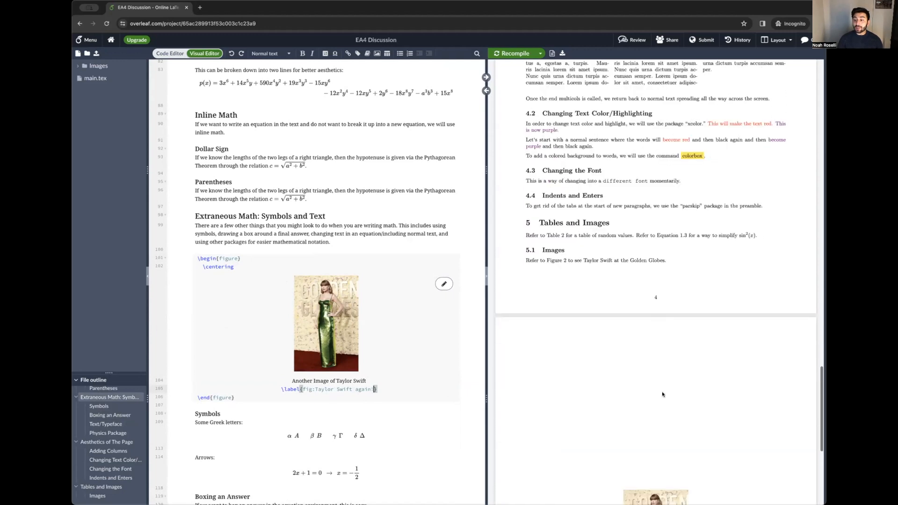
scroll(662, 394, "down", 2)
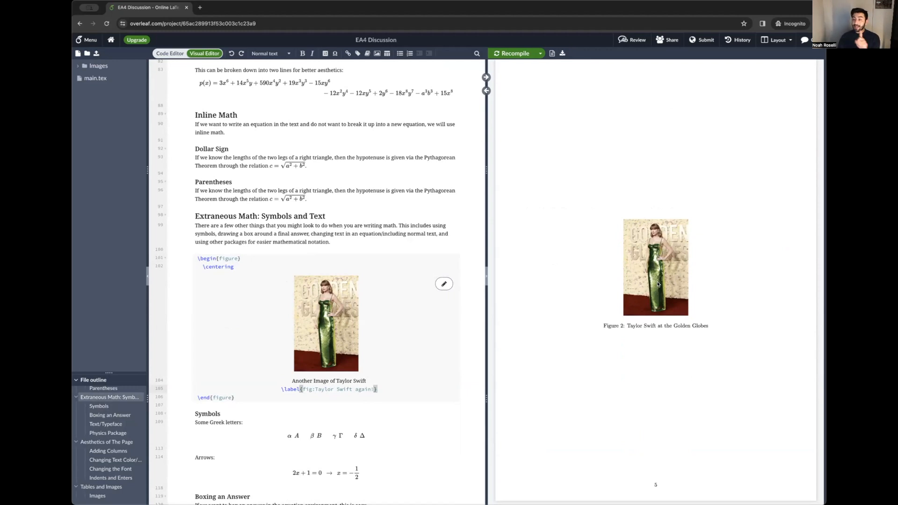
scroll(657, 284, "up", 10)
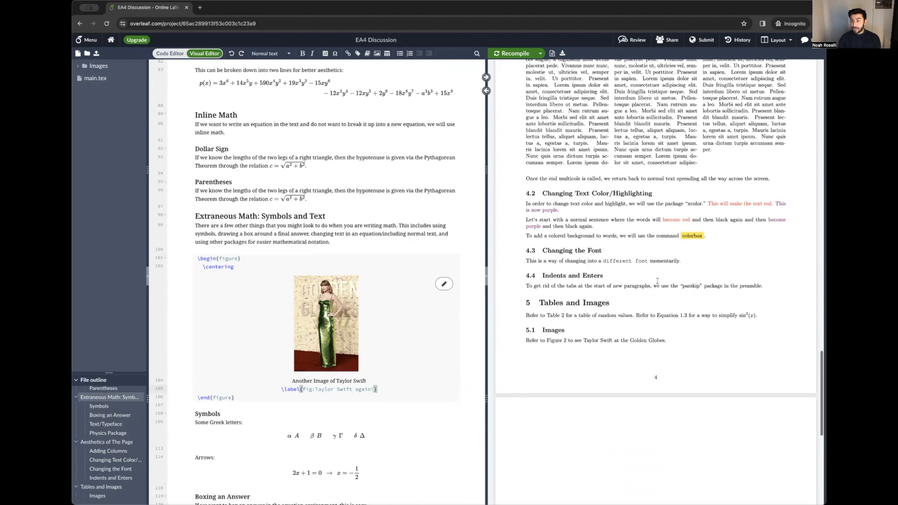
scroll(657, 282, "up", 15)
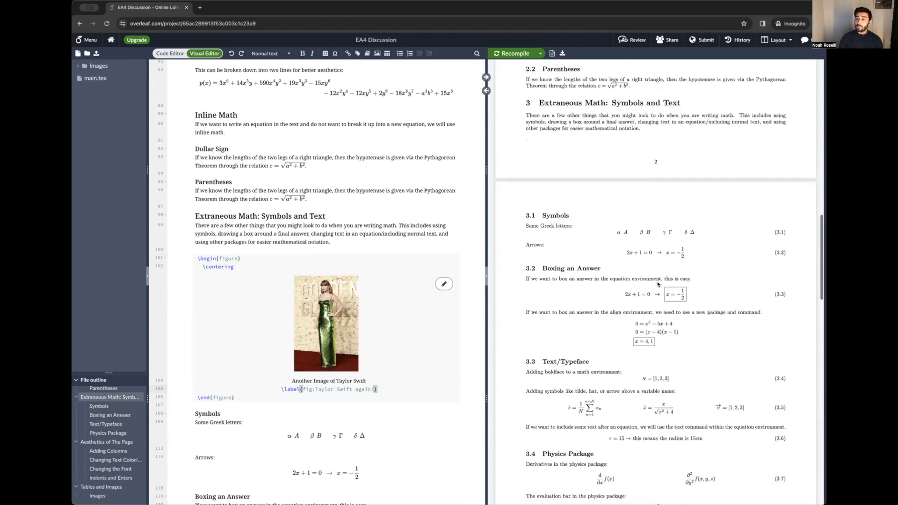
scroll(658, 284, "up", 5)
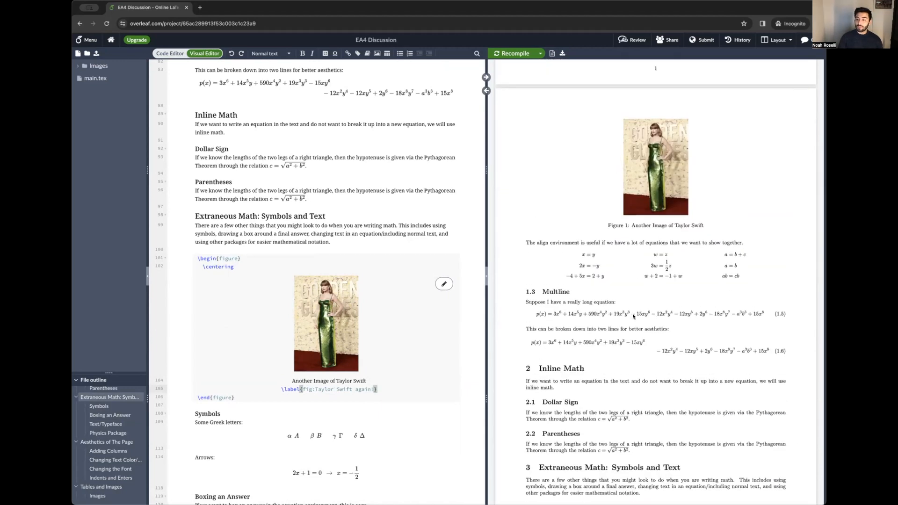
left_click_drag(604, 227, 658, 223)
left_click(611, 225)
scroll(608, 226, "down", 20)
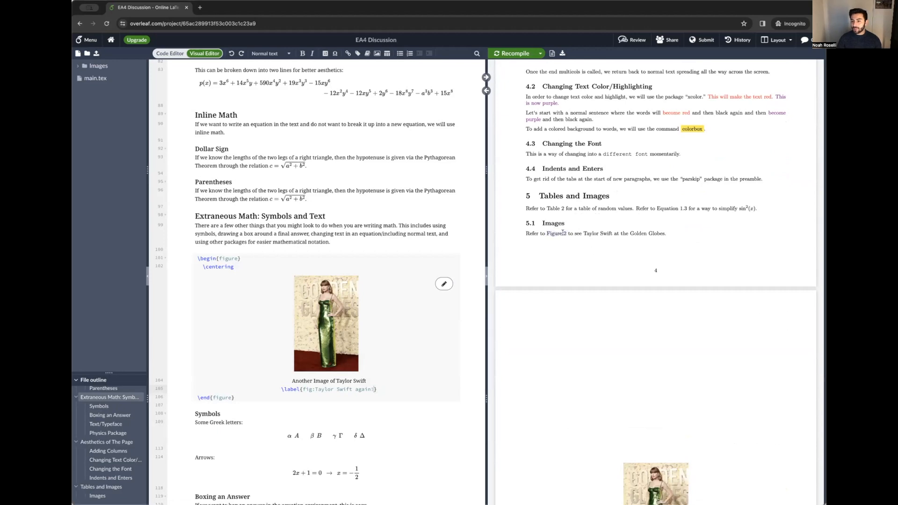
scroll(589, 281, "down", 3)
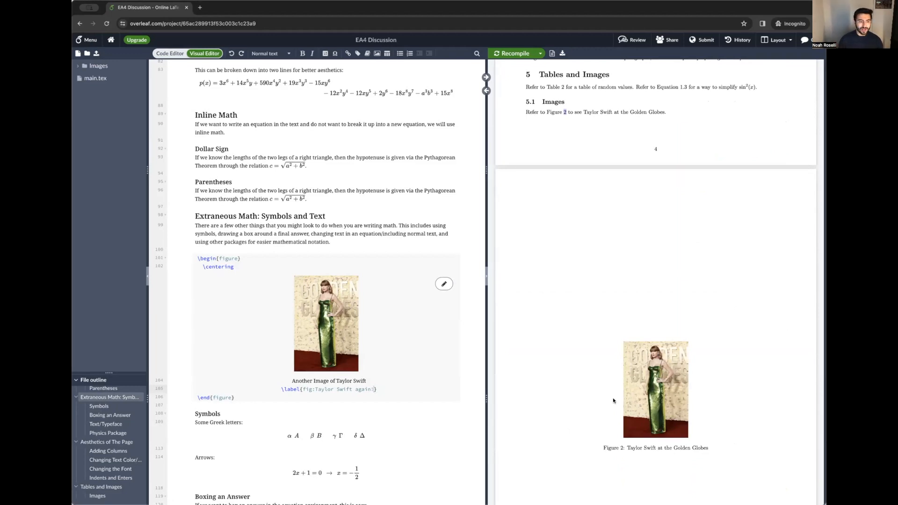
scroll(334, 344, "down", 2)
left_click(170, 54)
- In the MECH395 project, locate the source code of the side-by-side COVID-19 Data and Deterministic Model figure
scroll(250, 251, "down", 15)
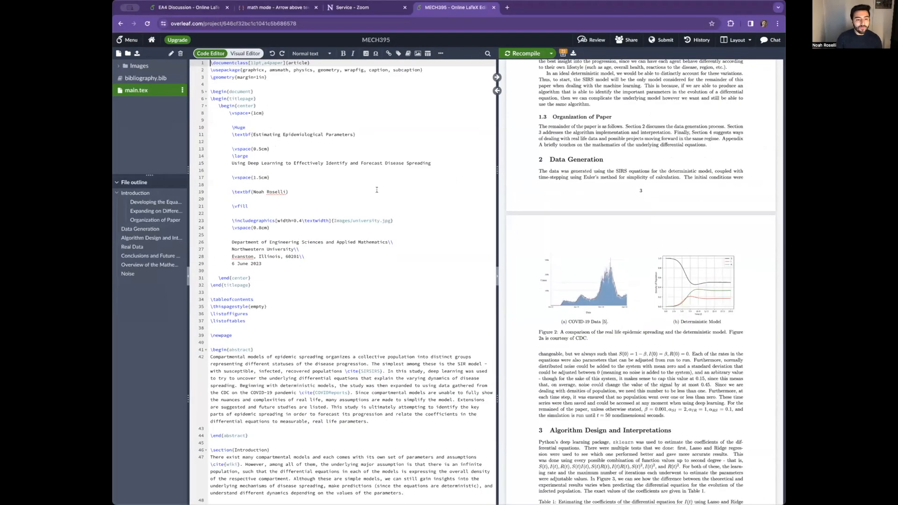
scroll(453, 209, "down", 10)
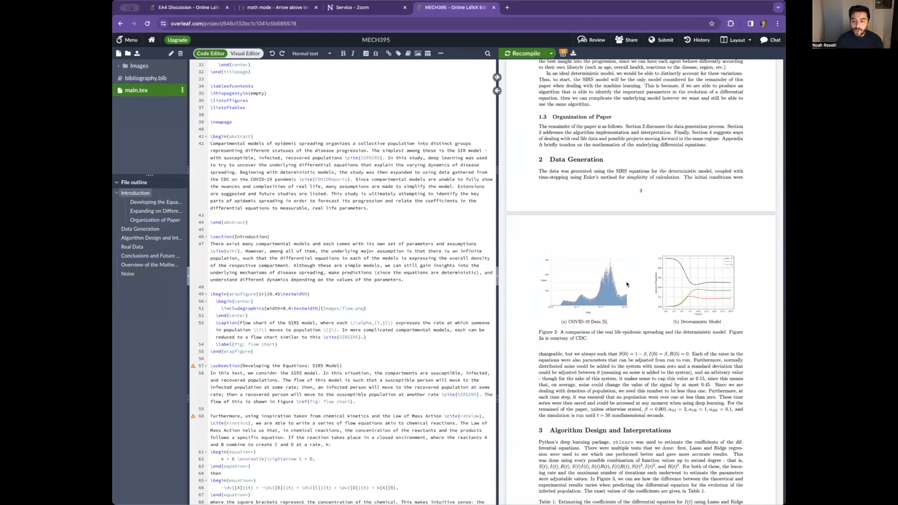
double_click(576, 321)
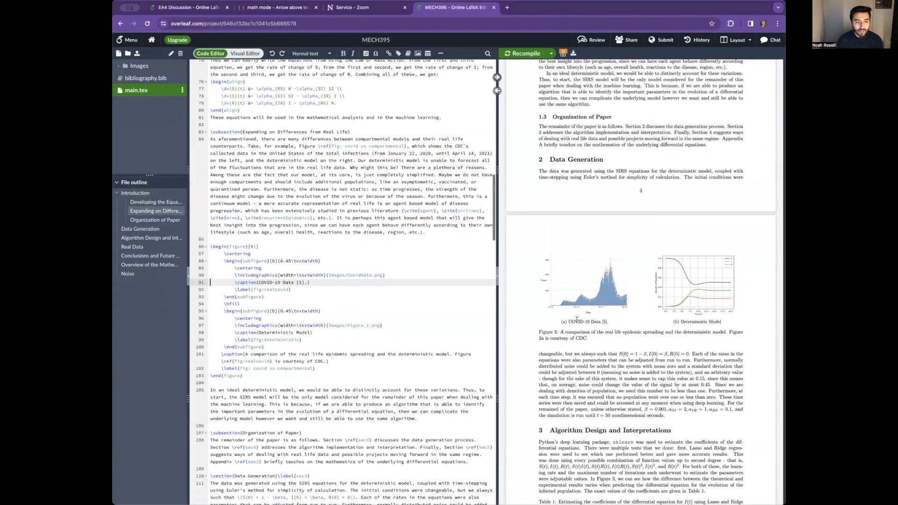
left_click(320, 245)
left_click_drag(254, 377, 197, 247)
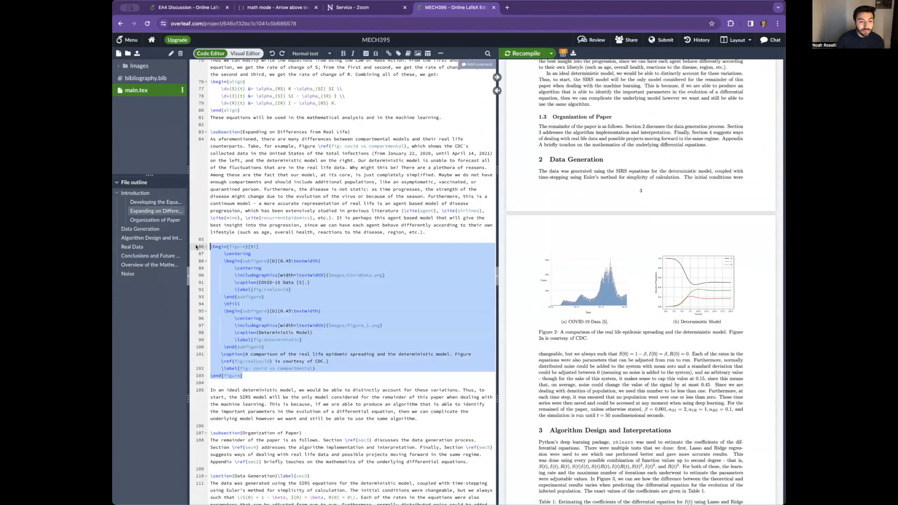
left_click(260, 267)
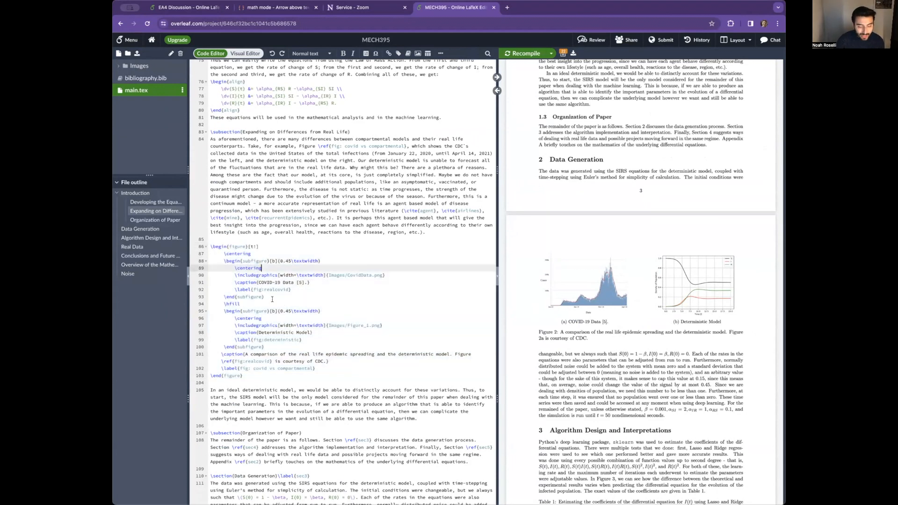
- Separate the subfigure blocks, the \hfill command and the overall caption of the figure environment with blank lines
left_click(272, 298)
key("Return")
left_click(273, 310)
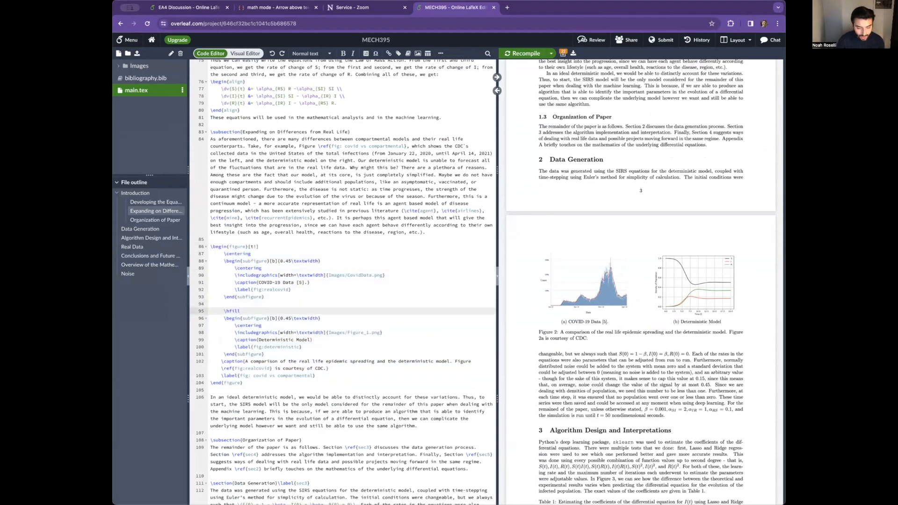
key("Return")
left_click(277, 360)
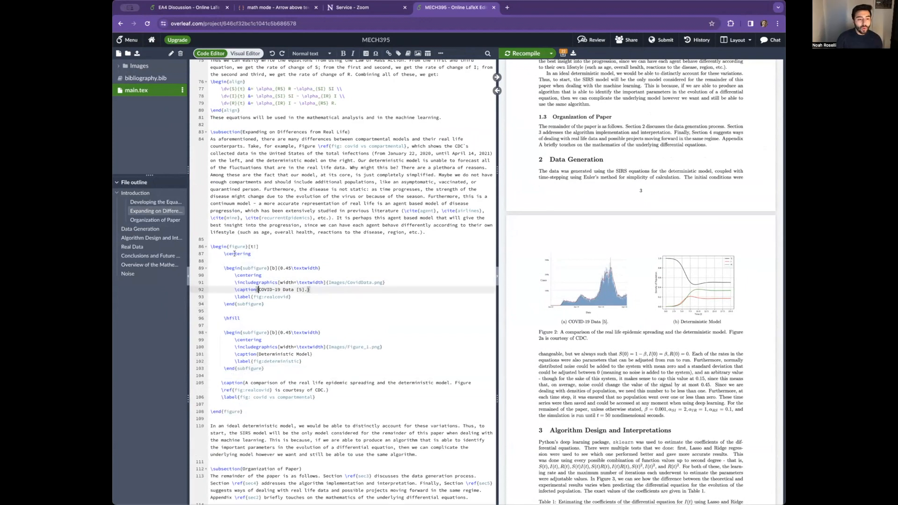
- Examine the figure code: the outer environment, each subfigure's 0.45\textwidth setting and contents, and the \hfill between them
left_click_drag(211, 247, 260, 248)
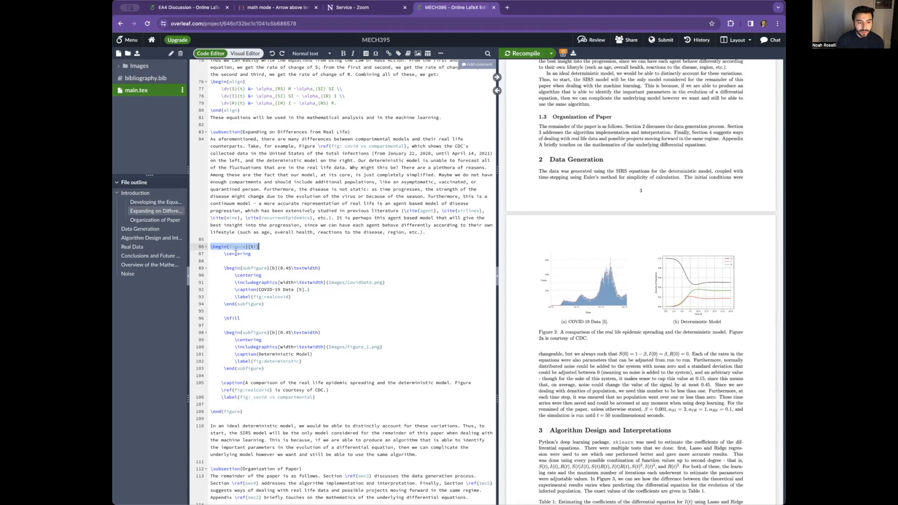
left_click(236, 254)
left_click_drag(224, 268, 275, 303)
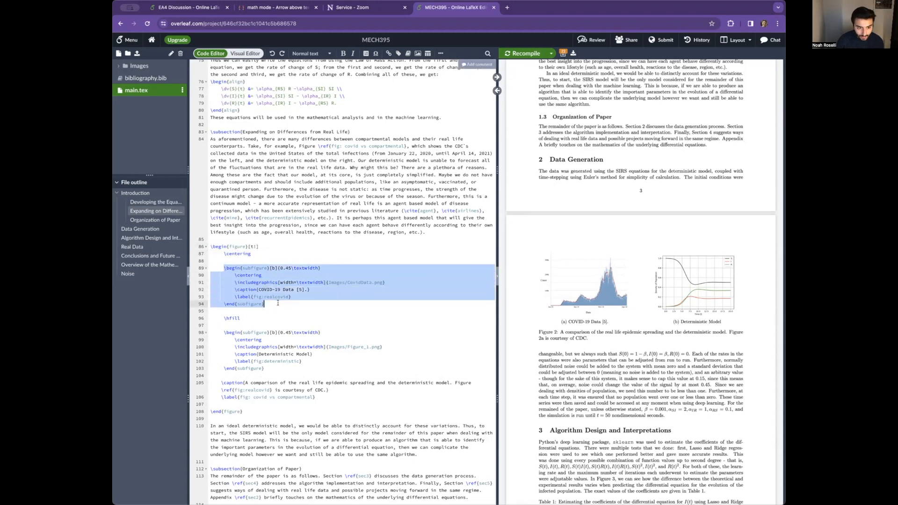
scroll(278, 303, "down", 1)
left_click(289, 256)
left_click_drag(279, 257, 318, 257)
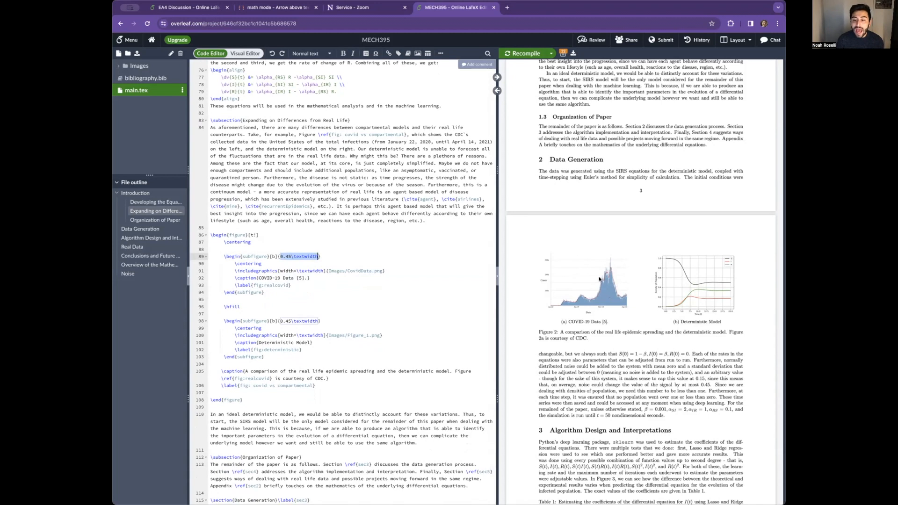
left_click_drag(235, 263, 345, 286)
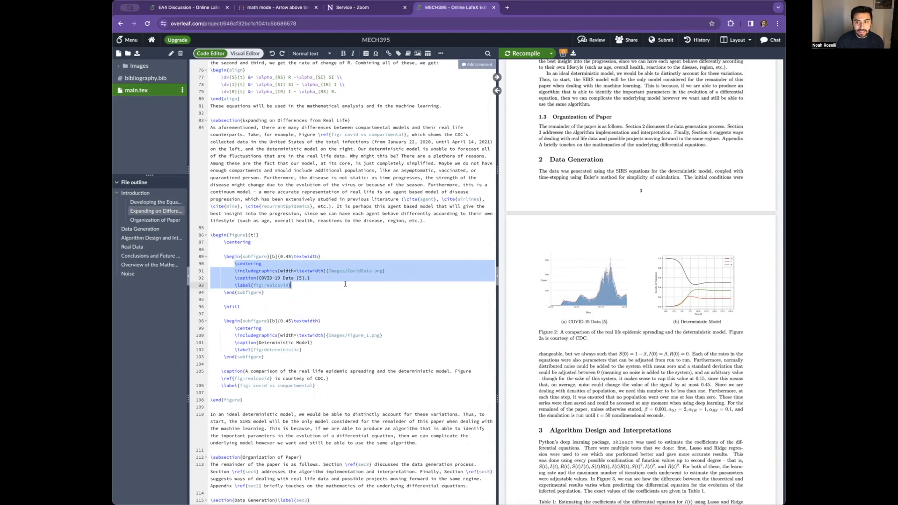
left_click(310, 283)
double_click(232, 306)
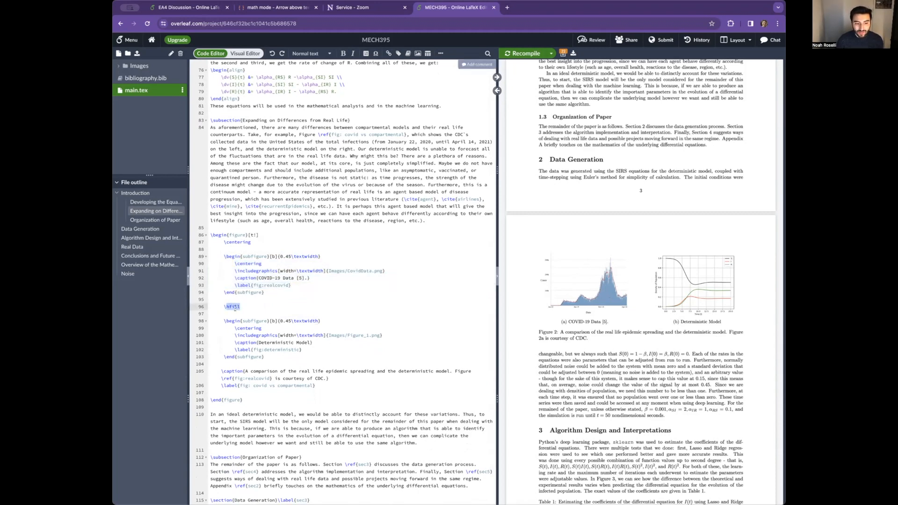
left_click_drag(220, 321, 271, 354)
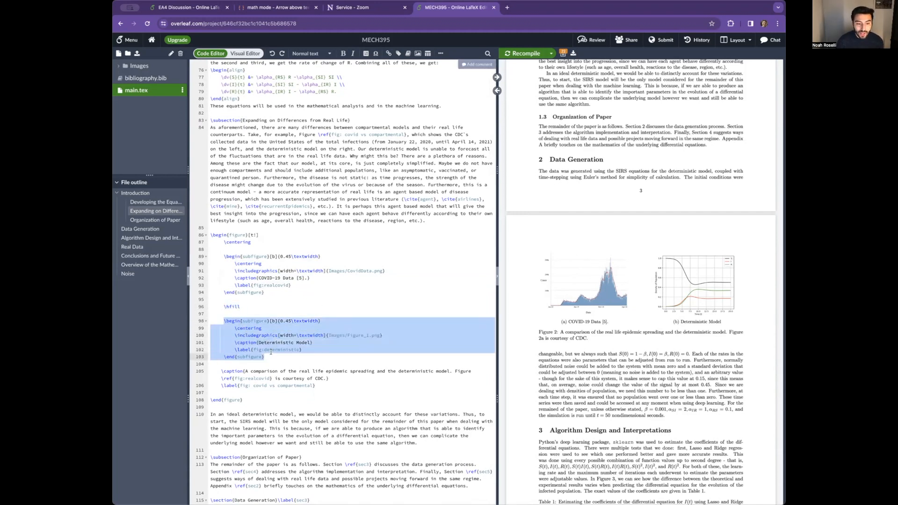
left_click(277, 314)
left_click_drag(280, 321, 318, 321)
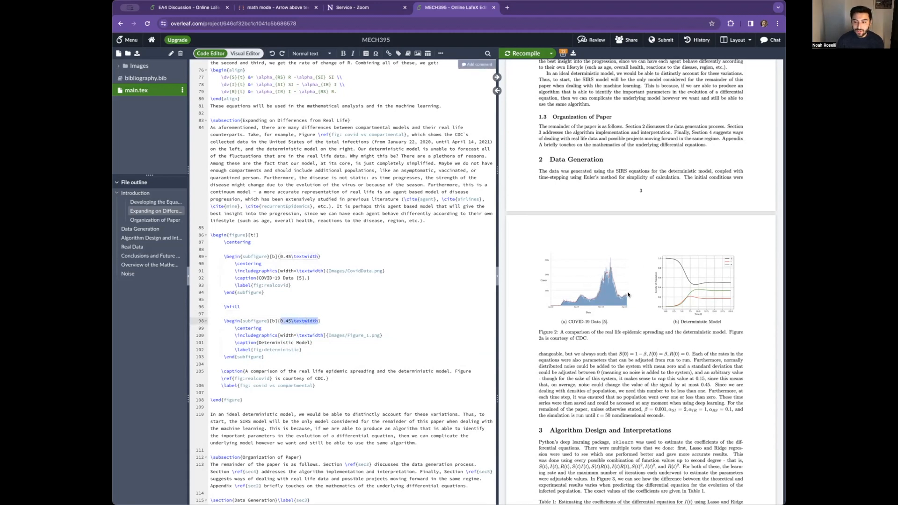
left_click(293, 313)
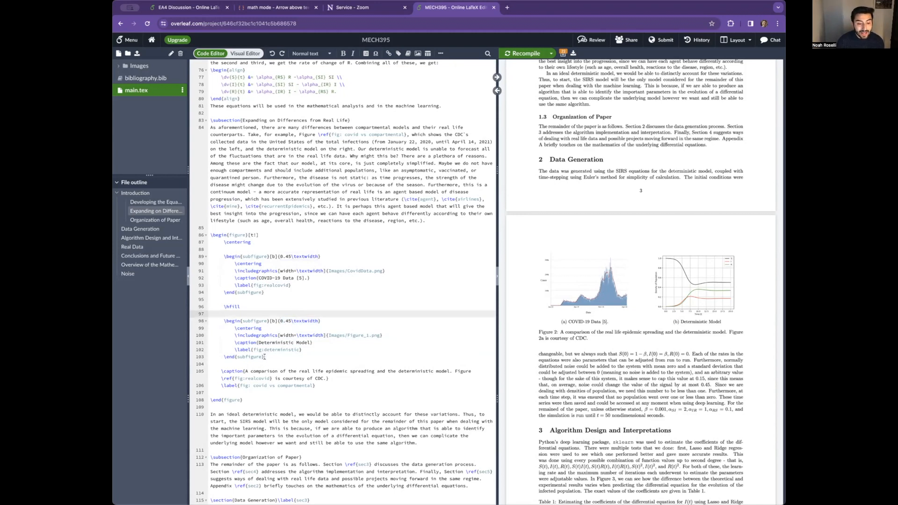
- Duplicate the \hfill command and the Deterministic Model subfigure directly below the second subfigure to make a third one
left_click(264, 357)
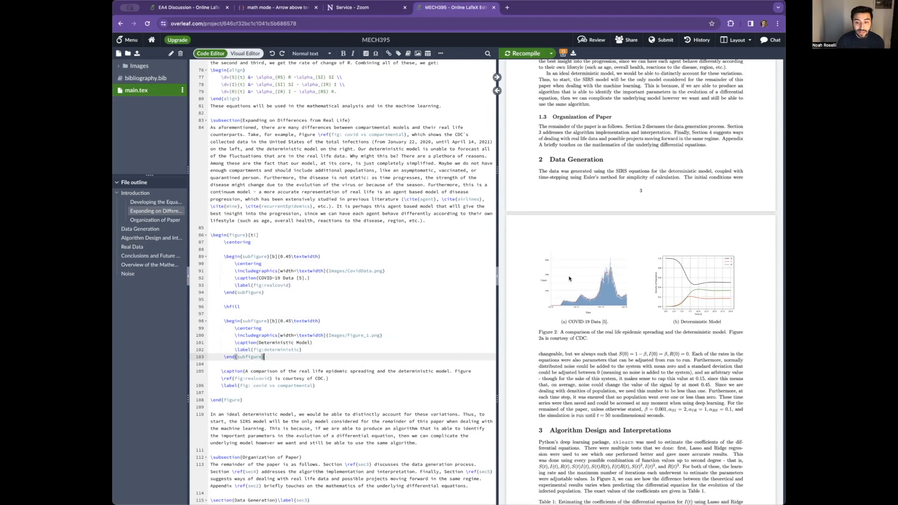
key("shift+Up")
key("shift+Up")
key("shift+Up")
key("shift+Up")
key("shift+Up")
key("shift+Up")
key("shift+Up")
key("shift+Up")
key("shift+Up")
key("super+c")
key("Right")
key("super+v")
scroll(259, 384, "down", 1)
left_click(259, 384)
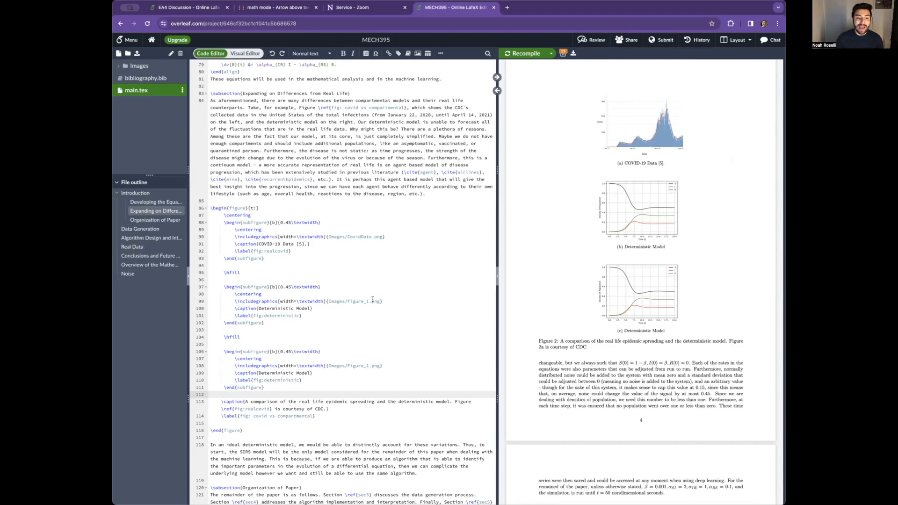
- Remove the blank lines between the subfigures and around the \hfill commands, and recompile the document
left_click(233, 264)
left_click(234, 280)
left_click(237, 329)
left_click(234, 344)
left_click(229, 265)
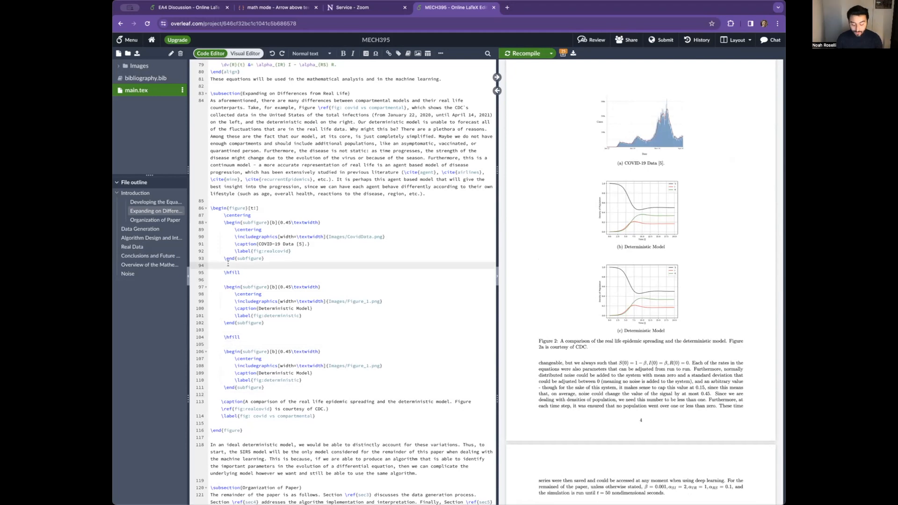
key("BackSpace")
left_click(232, 272)
key("BackSpace")
left_click(233, 316)
key("BackSpace")
left_click(234, 322)
key("BackSpace")
left_click(235, 366)
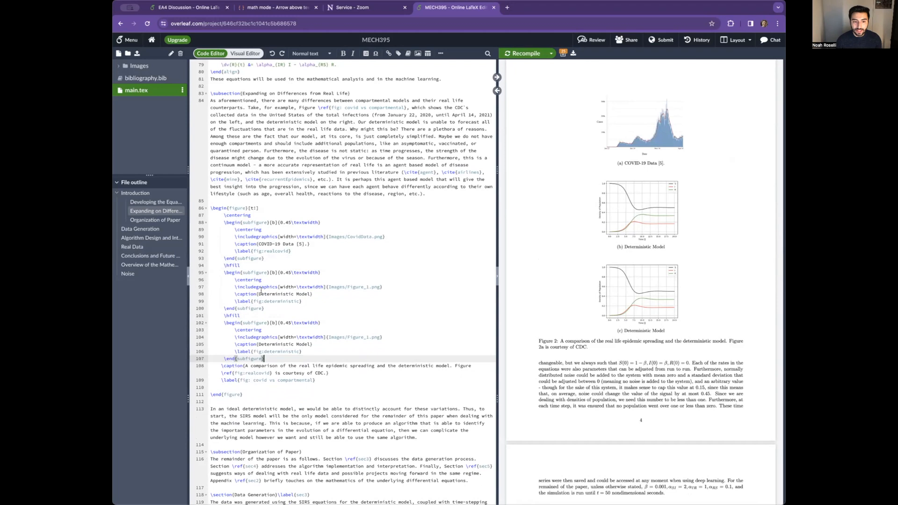
key("ctrl+s")
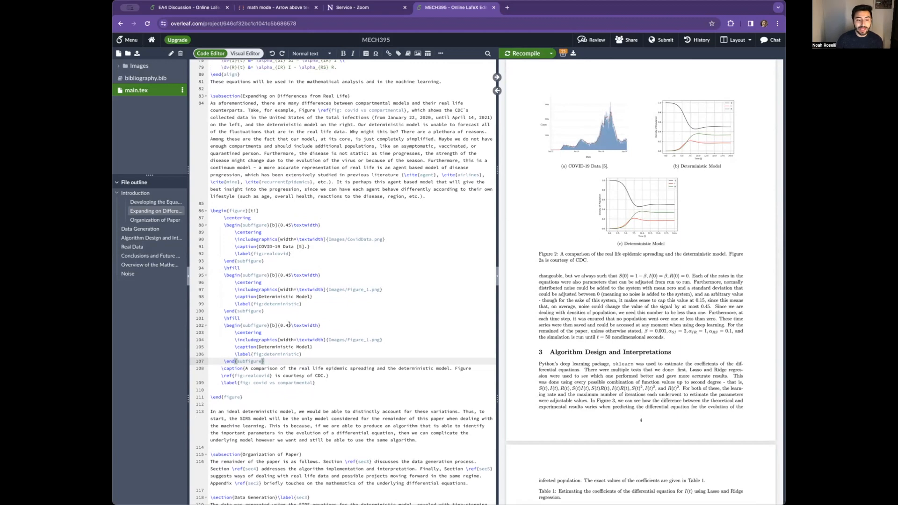
- Set the width of all three subfigures to 0.3\textwidth and recompile the document
left_click_drag(279, 325, 291, 325)
left_click_drag(279, 225, 291, 225)
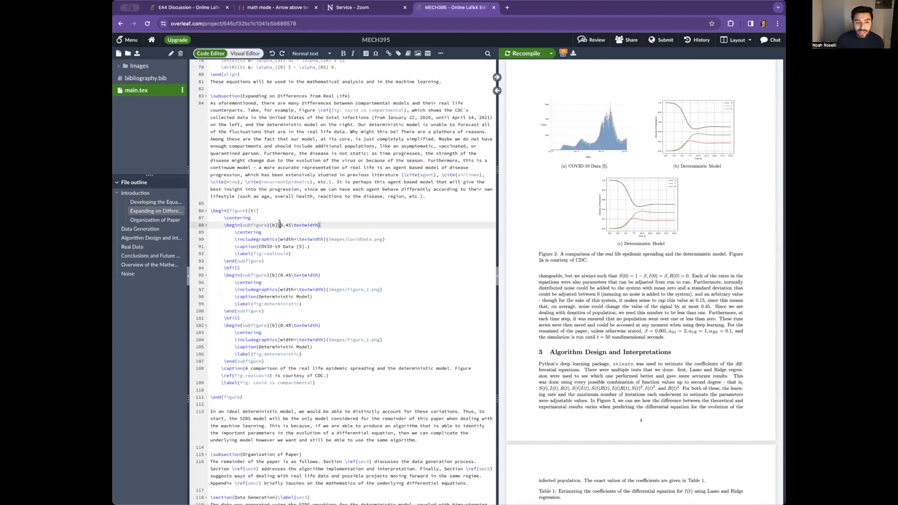
left_click_drag(286, 274, 288, 272)
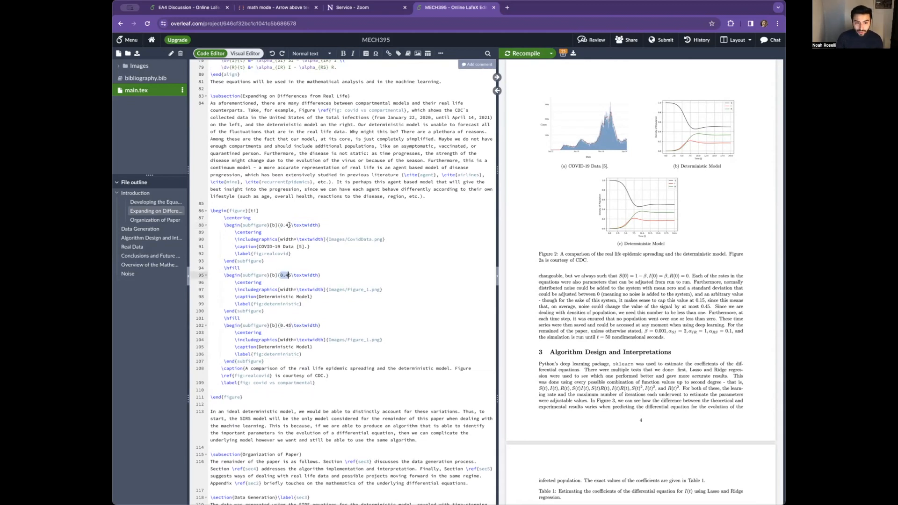
left_click(290, 225)
key("BackSpace")
key("BackSpace")
type("3")
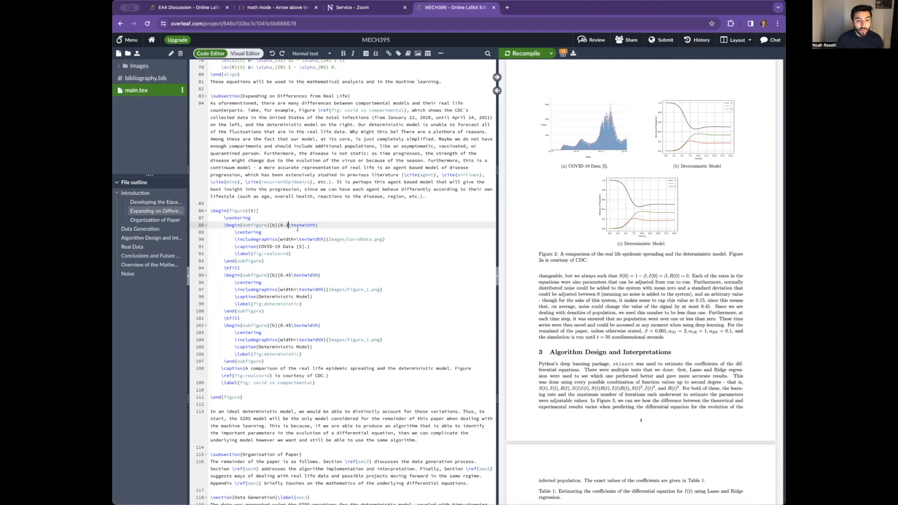
left_click(288, 274)
key("BackSpace")
key("BackSpace")
type("3")
left_click(288, 325)
key("BackSpace")
key("BackSpace")
type("3")
key("ctrl+s")
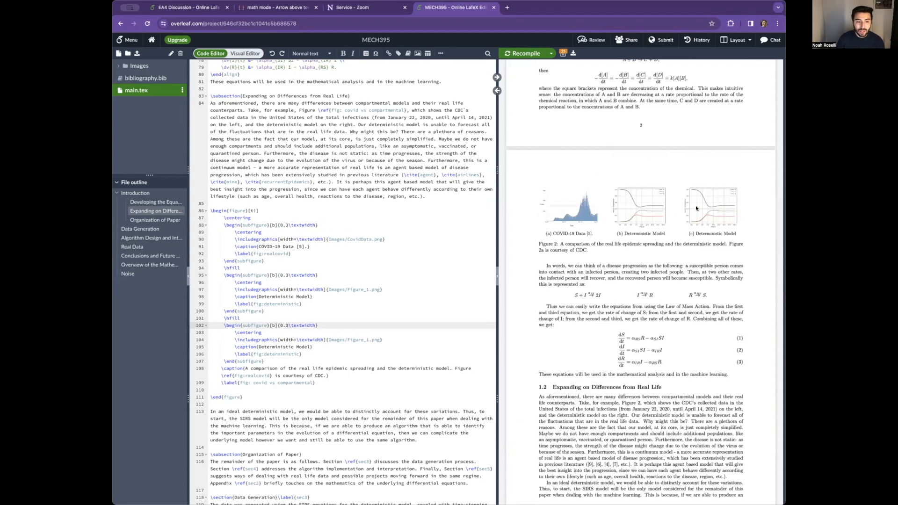
double_click(254, 275)
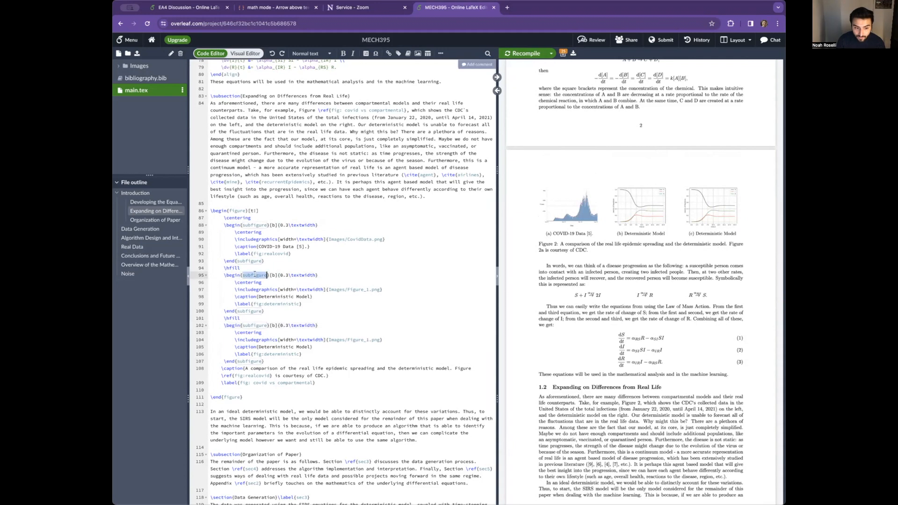
- Find the source of the Figure 1 flow chart from its compiled caption and examine the wrapfigure environment's placement and width arguments
double_click(237, 211)
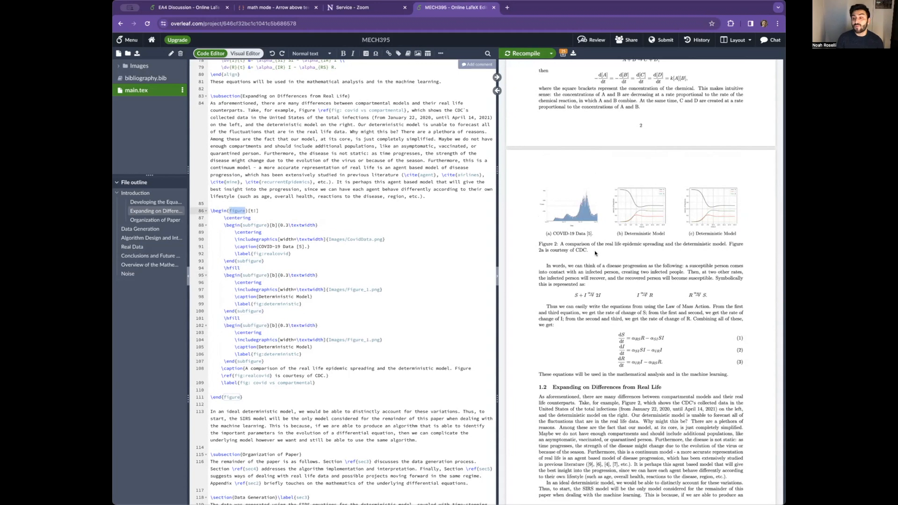
scroll(594, 250, "up", 5)
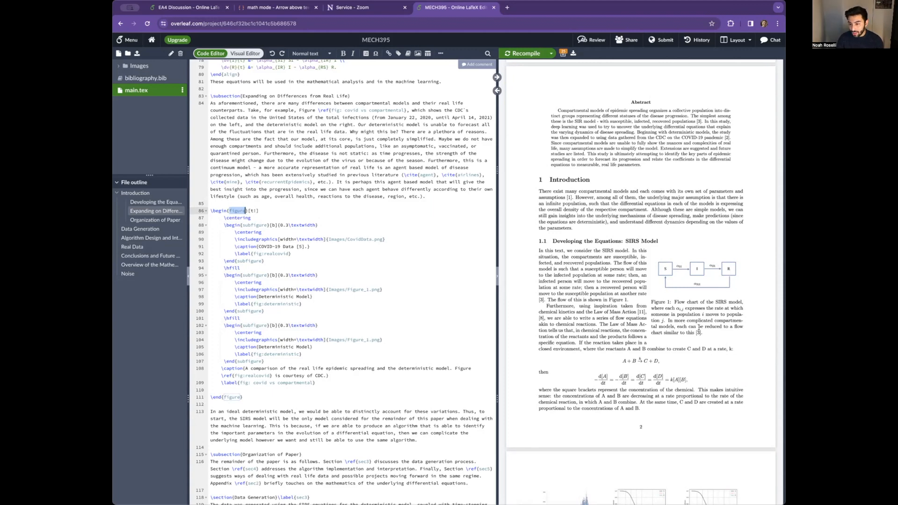
double_click(680, 302)
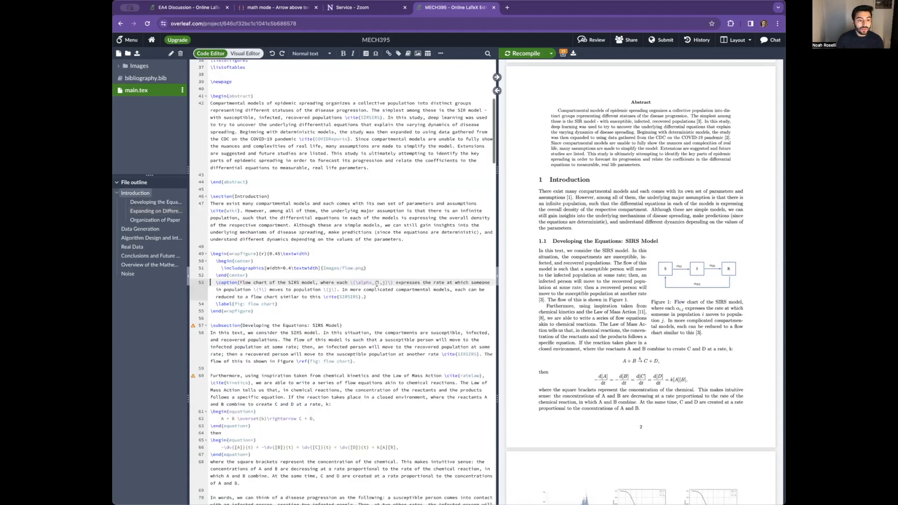
left_click(296, 268)
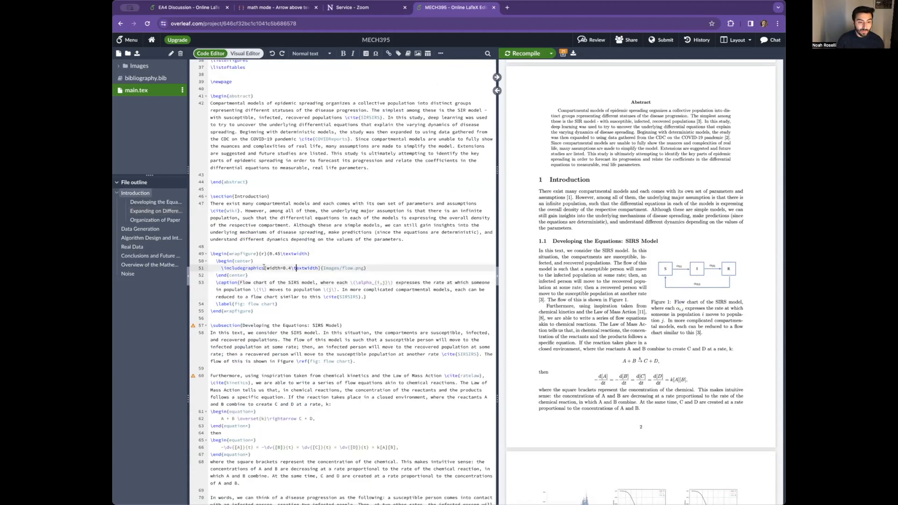
double_click(236, 254)
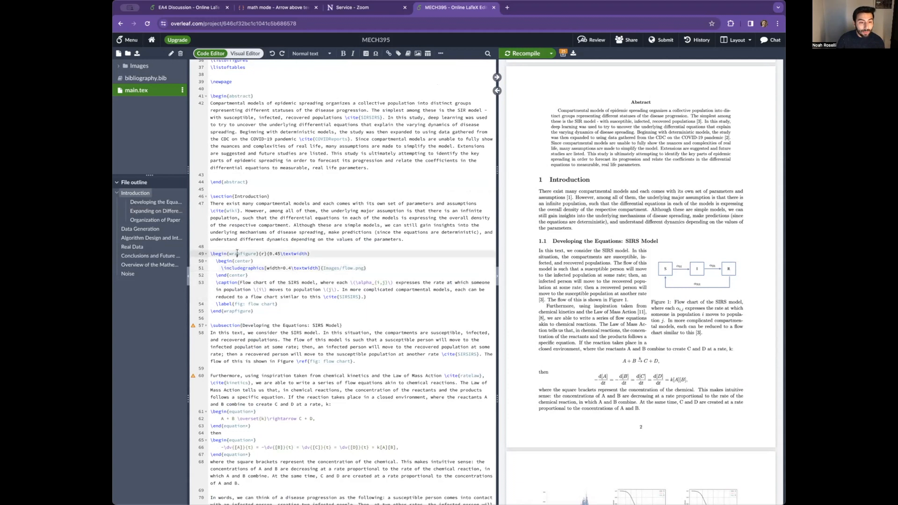
left_click(259, 253)
left_click_drag(259, 254, 311, 254)
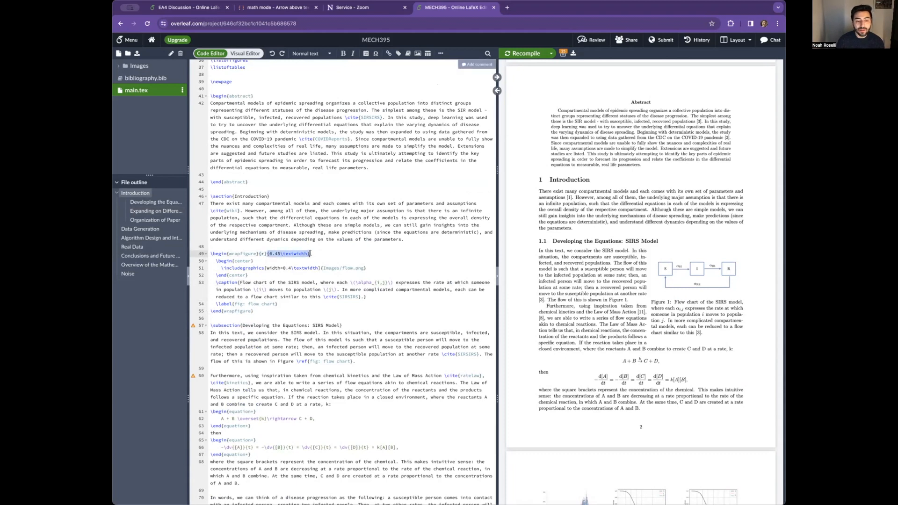
- Examine the flow chart's \includegraphics line and width setting, and the wrapfig, caption and subcaption packages loaded in the preamble
left_click(290, 268)
left_click_drag(216, 261, 367, 267)
left_click(261, 268)
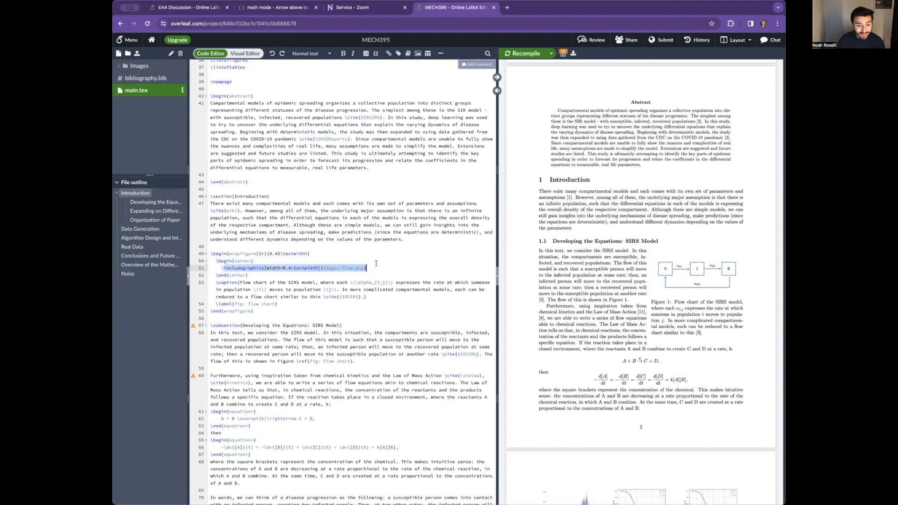
left_click(285, 267)
left_click_drag(284, 268, 315, 267)
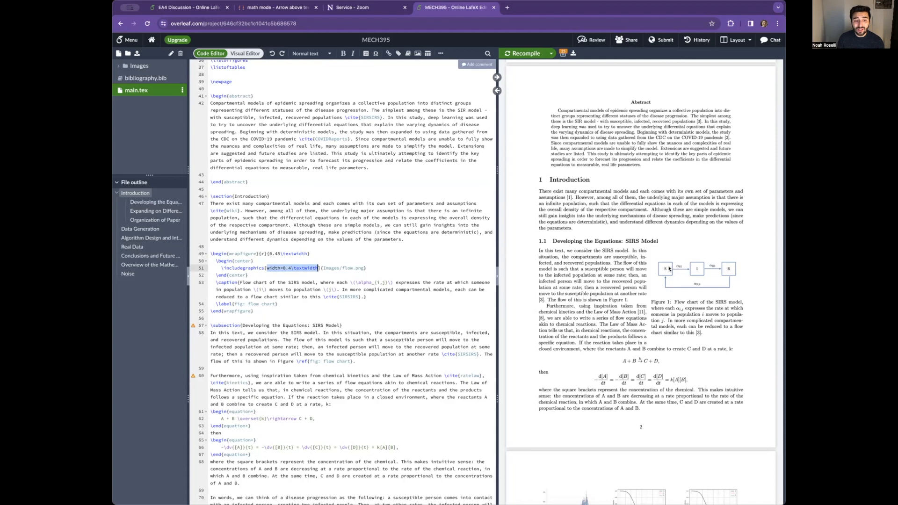
double_click(240, 253)
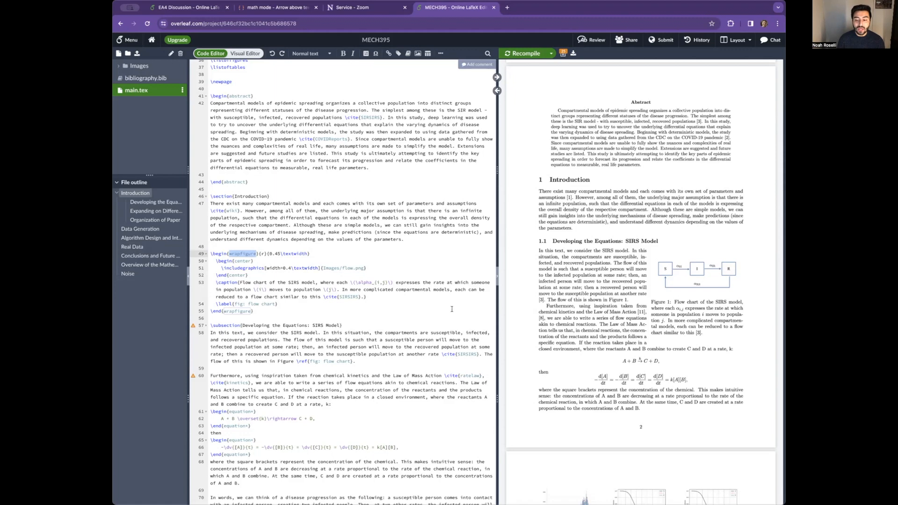
scroll(402, 290, "up", 5)
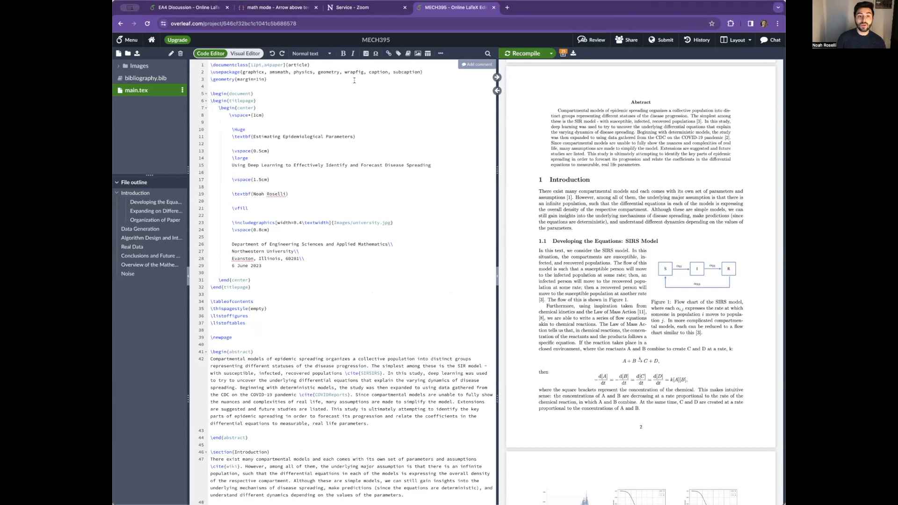
left_click_drag(344, 72, 420, 70)
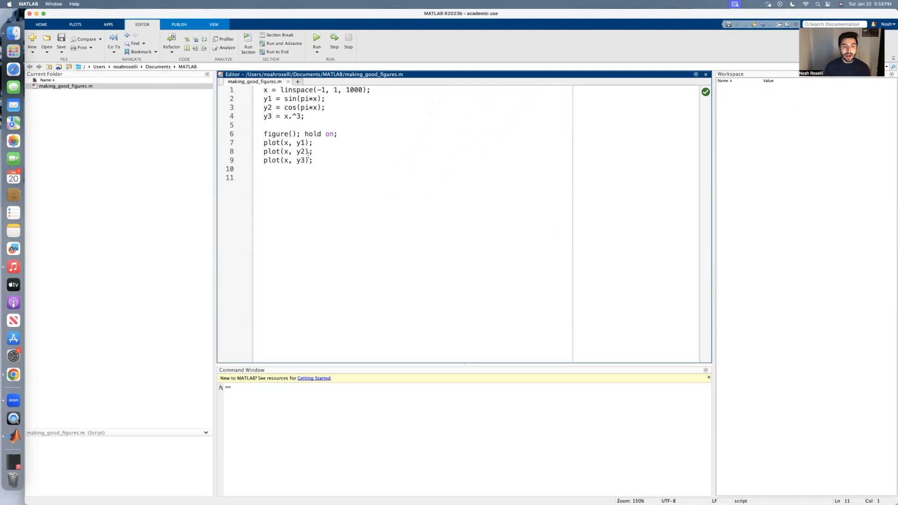
- Switch to MATLAB and run the making_good_figures.m section to view the three plotted curves
left_click(247, 52)
mouse_move(426, 139)
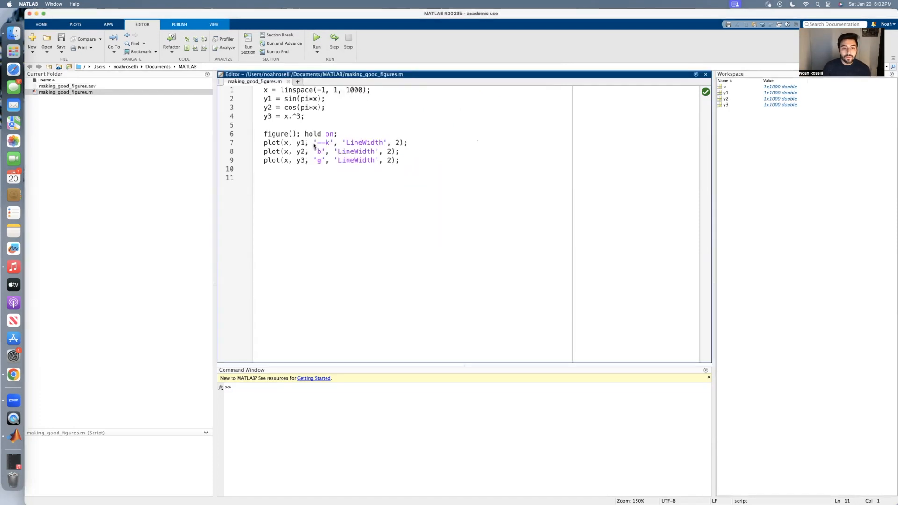
- Examine the line style, colour and 'LineWidth' arguments in the three plot commands
mouse_move(313, 143)
left_mouse_down()
mouse_move(333, 144)
mouse_move(326, 152)
mouse_move(319, 145)
left_mouse_up()
left_click(329, 145)
left_click(321, 153)
left_click(321, 161)
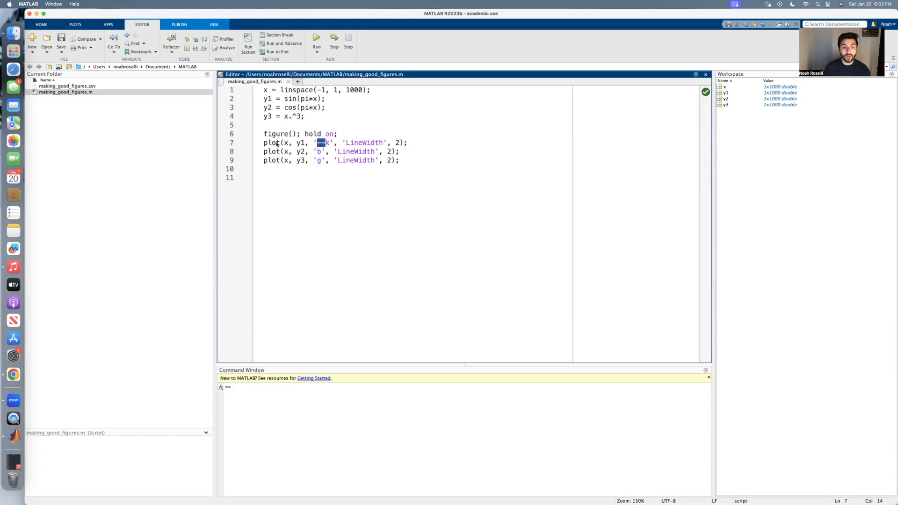
double_click(300, 144)
left_click_drag(345, 144, 402, 144)
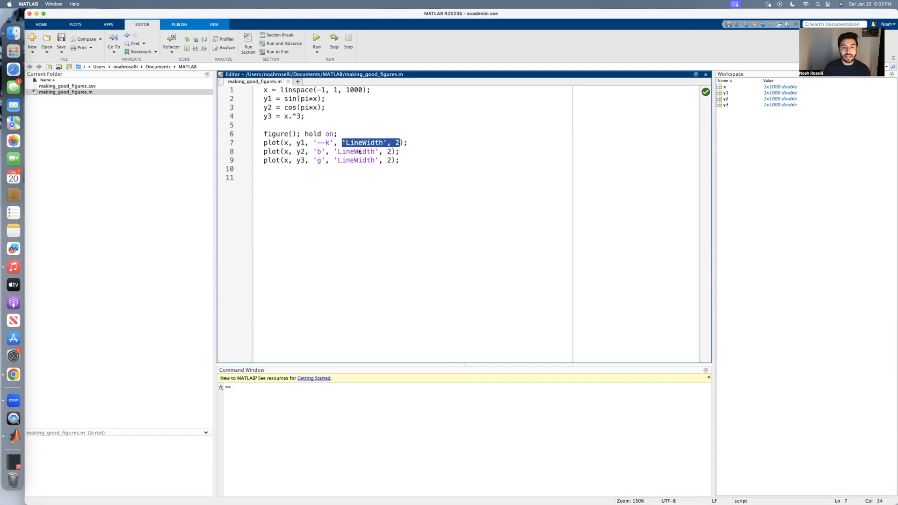
left_click_drag(335, 152, 393, 161)
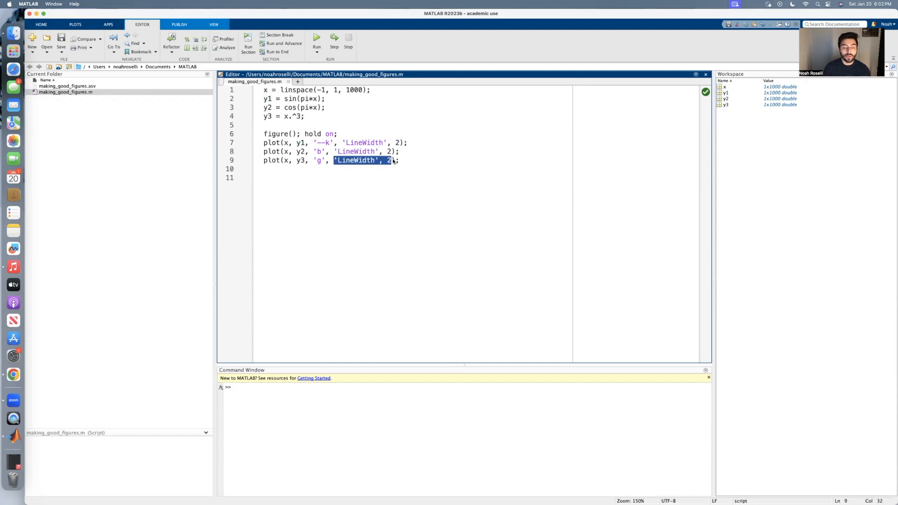
- Run the section with the styled plot commands and view the resulting figure
left_click(357, 179)
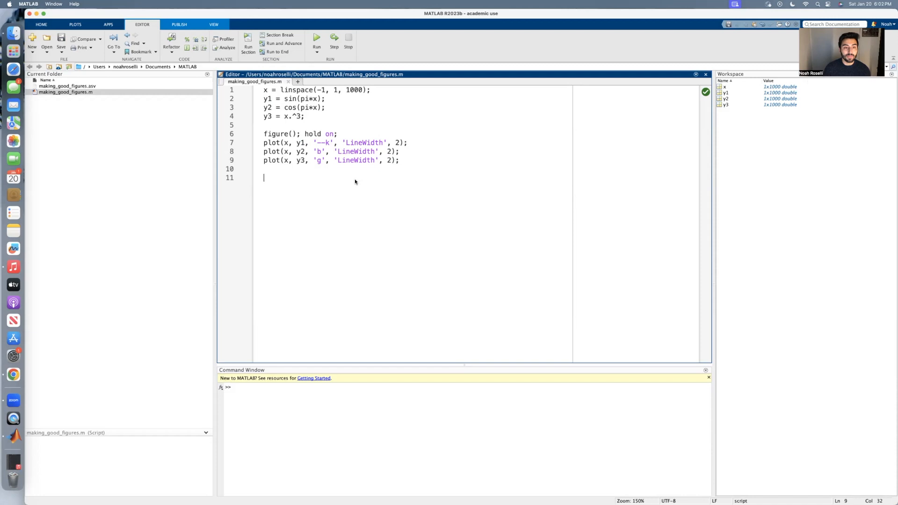
left_click(248, 49)
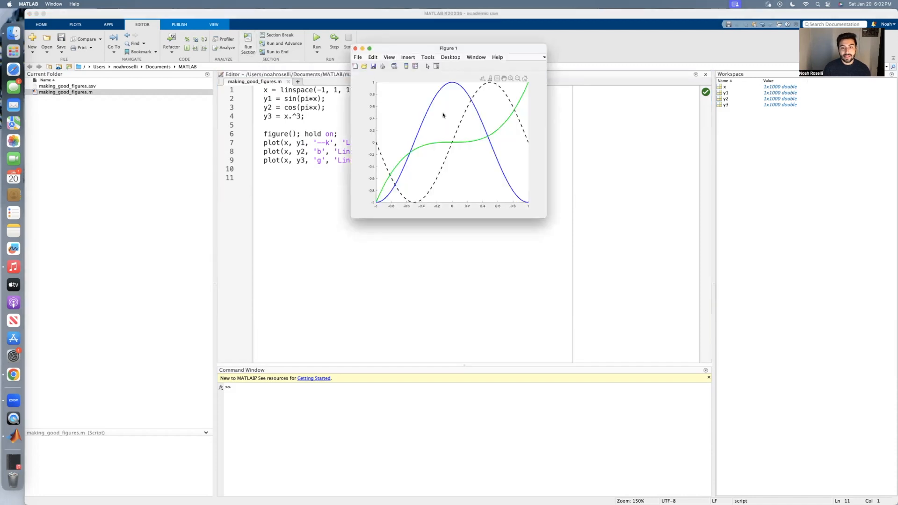
mouse_move(467, 108)
- Close the figure, add "grid on;" on line 11 of the script, and run the section again
left_click(356, 48)
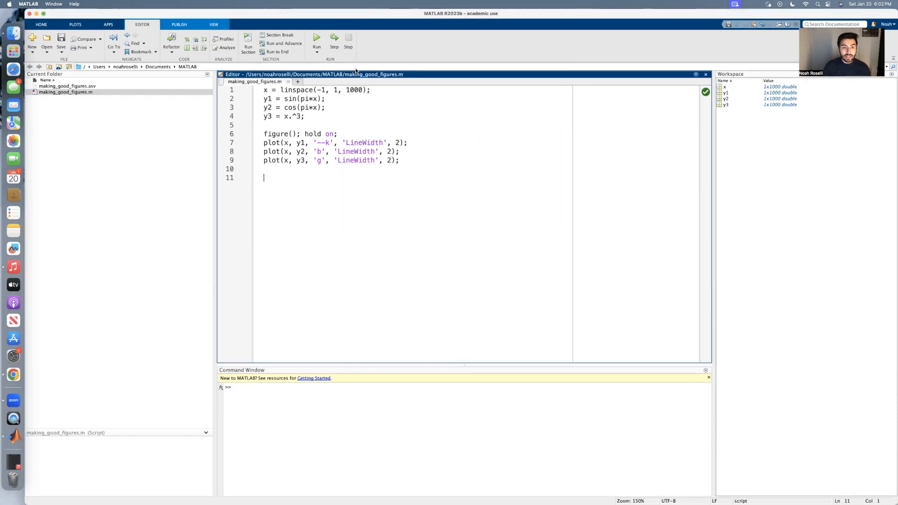
type("grid on;")
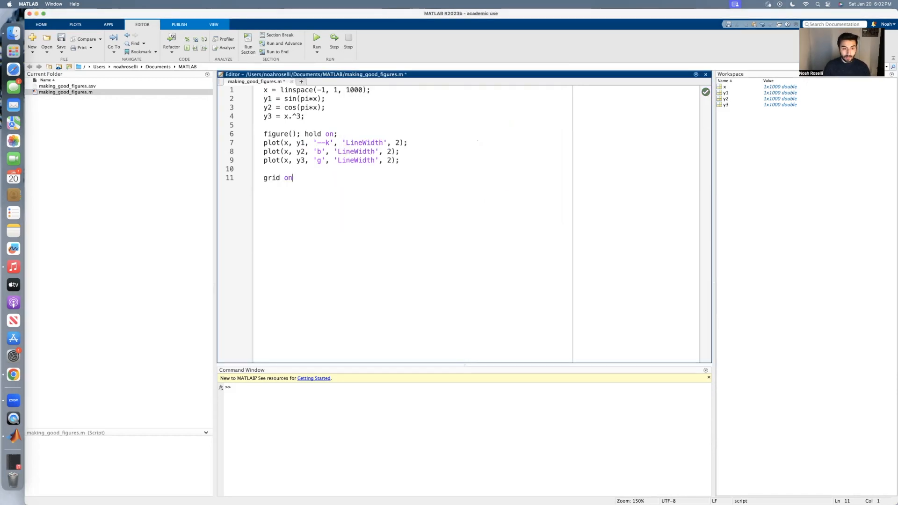
left_click(253, 43)
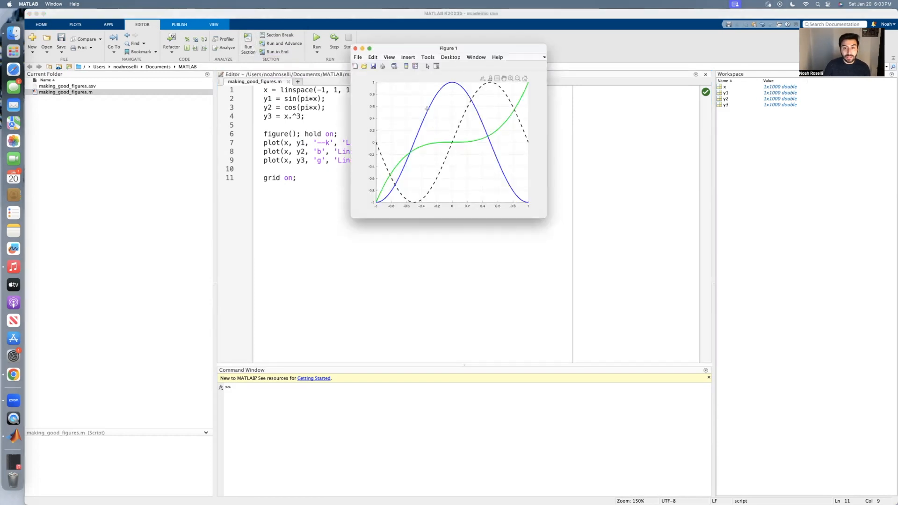
- Add set(gca, 'FontSize', 16) below the grid command and run the section again
left_click(321, 178)
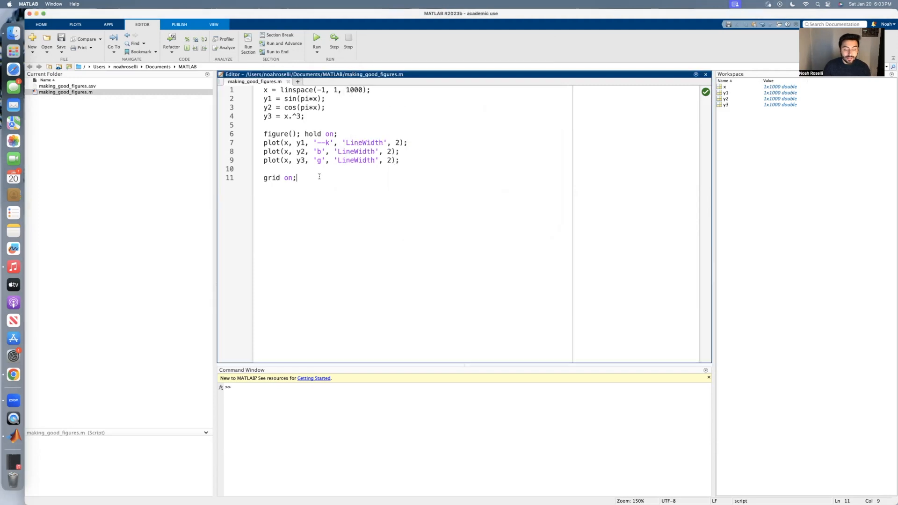
key("Return")
type("set(gca, ")
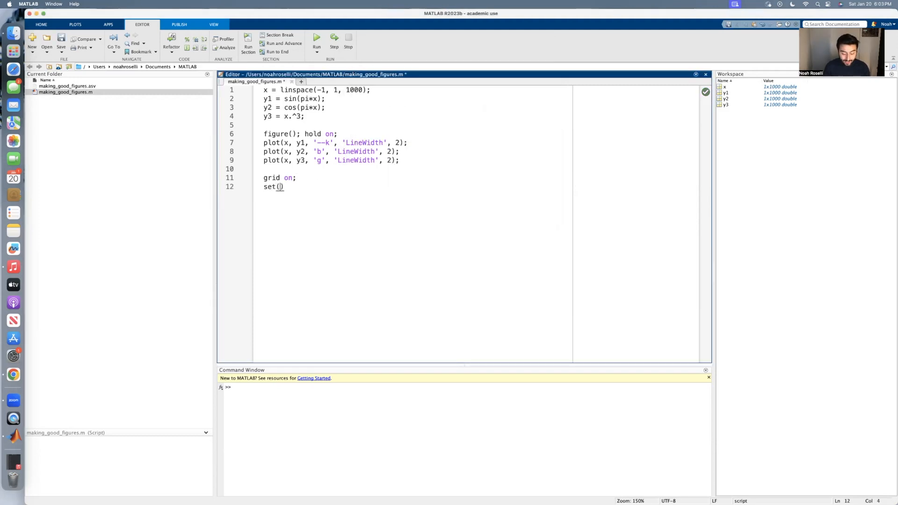
type("'FontSiz")
type("e', 16")
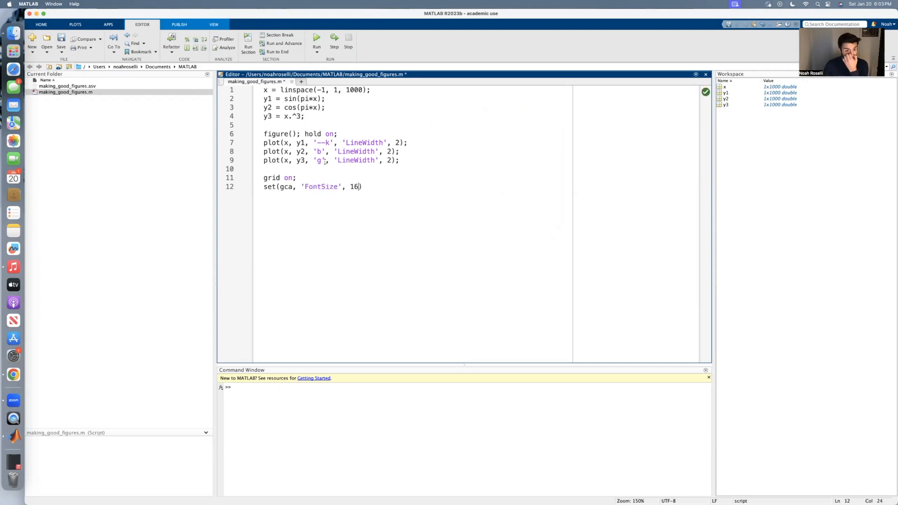
left_click(248, 48)
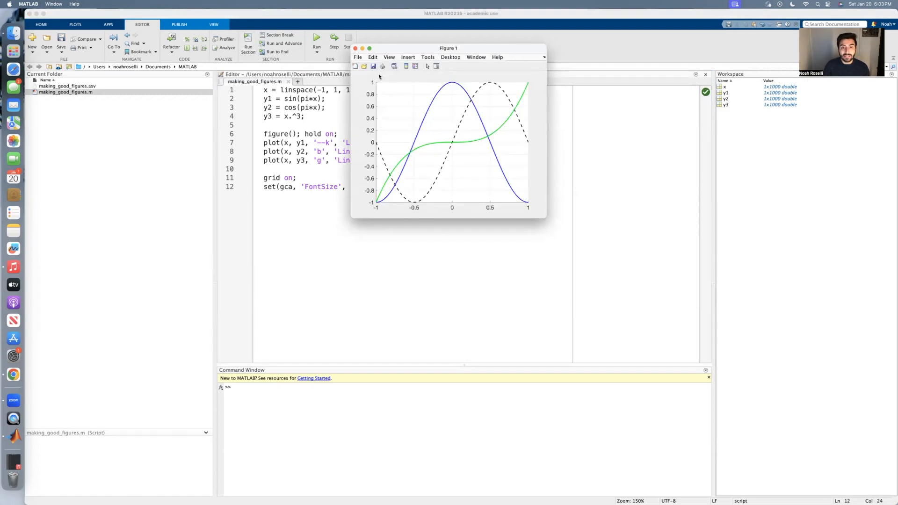
- Label the x axis 'Time [s]' and the y axis 'Position [m]' below the font size command, run the section, and close the figure
left_click(361, 187)
key("Return")
type("xlabel('Time [s]') ylabel('Position [m]')")
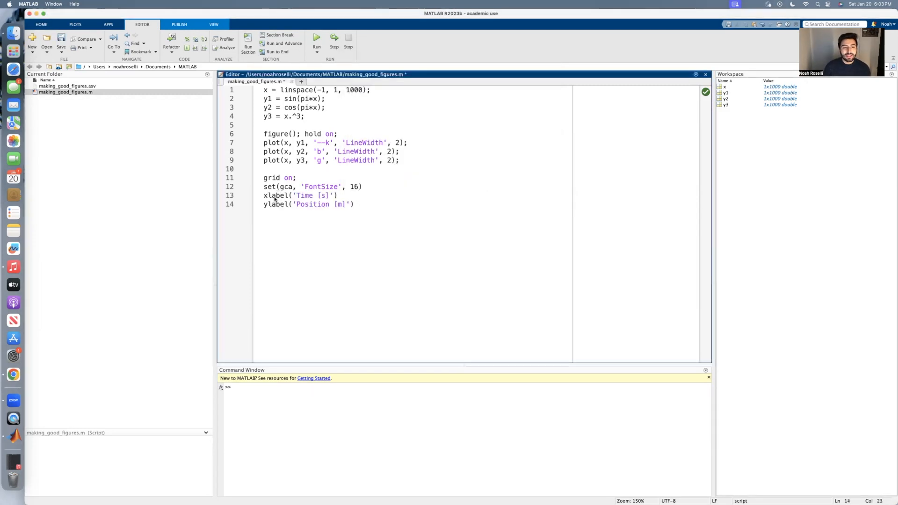
double_click(304, 196)
double_click(322, 196)
double_click(304, 204)
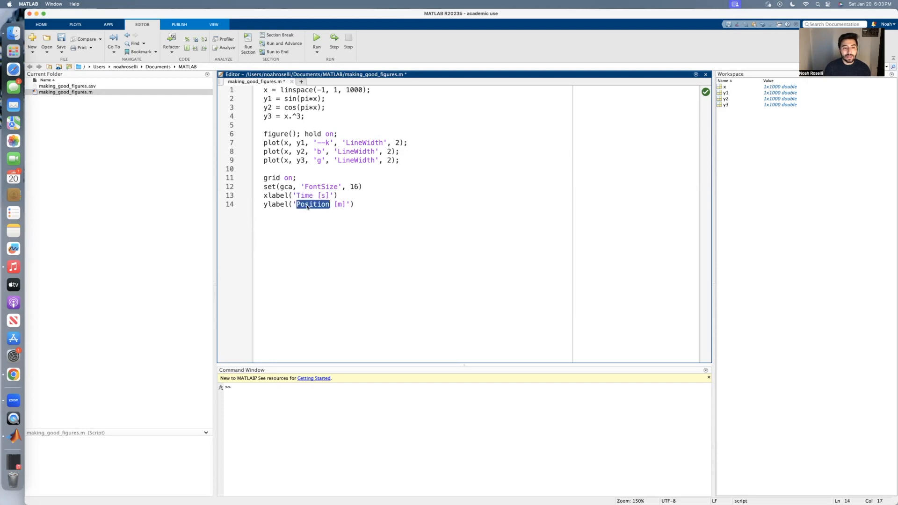
double_click(340, 204)
left_click(367, 208)
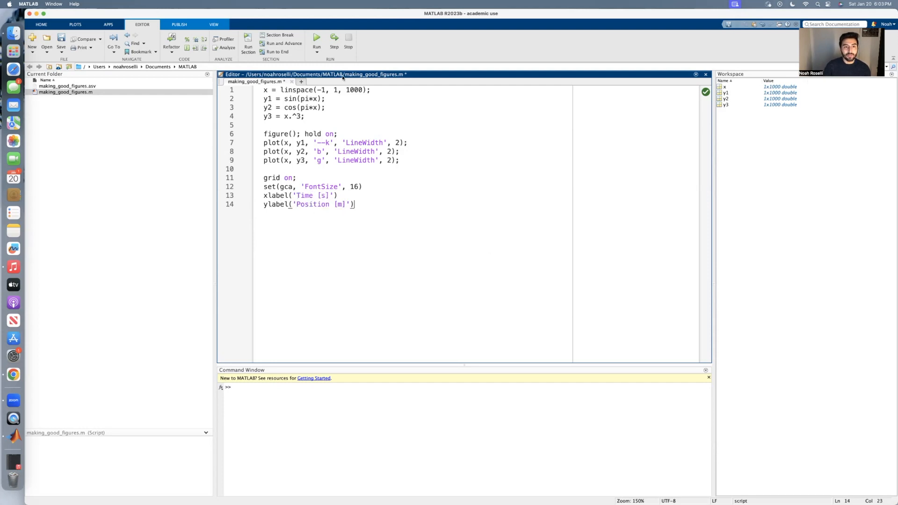
left_click(249, 49)
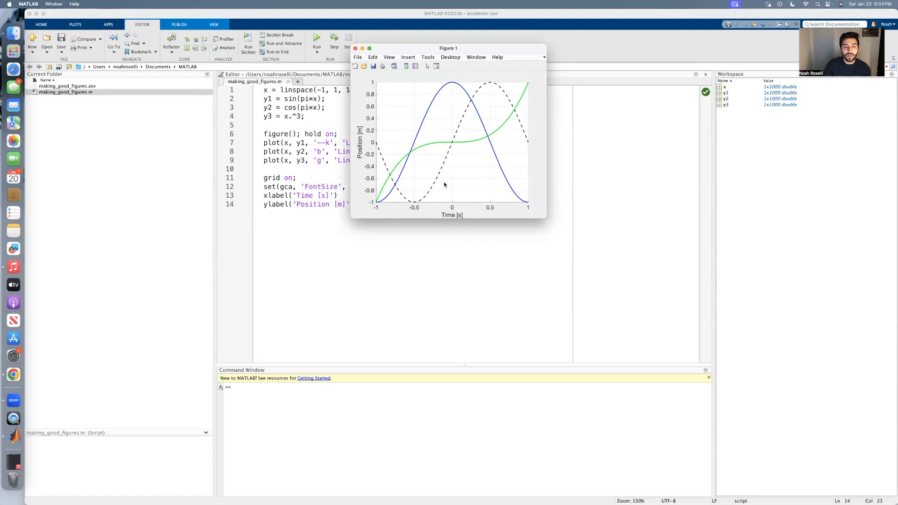
left_click(355, 49)
- Add legend('sin(pi t)', 'cos(pi t)', 'x^3') on line 16 and run the section to view the plot
left_click_drag(265, 186, 362, 186)
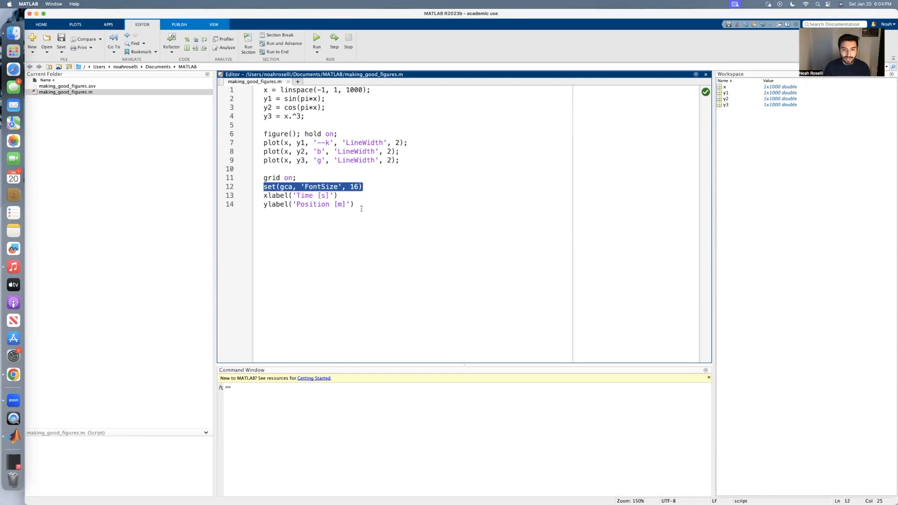
left_click(313, 248)
key("Return")
key("Return")
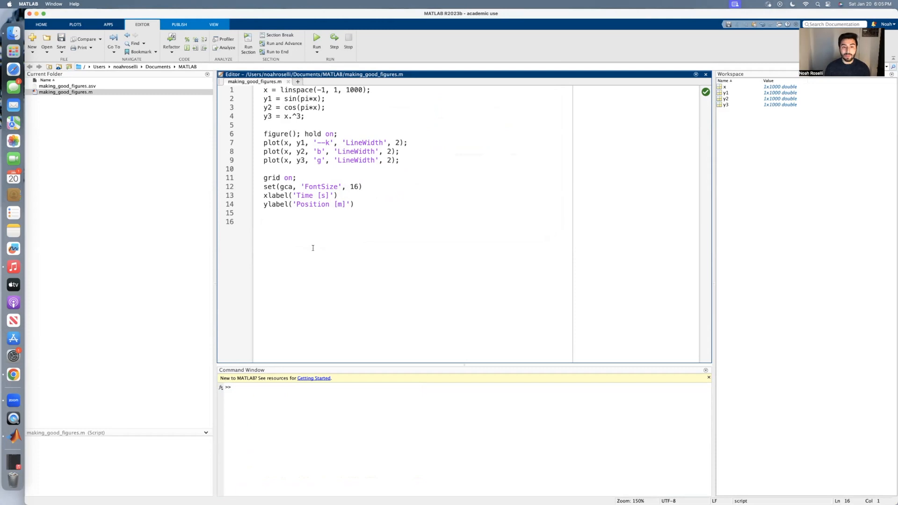
type("legend('sin(pi t)', 'cos(pi t)', 'x^3')")
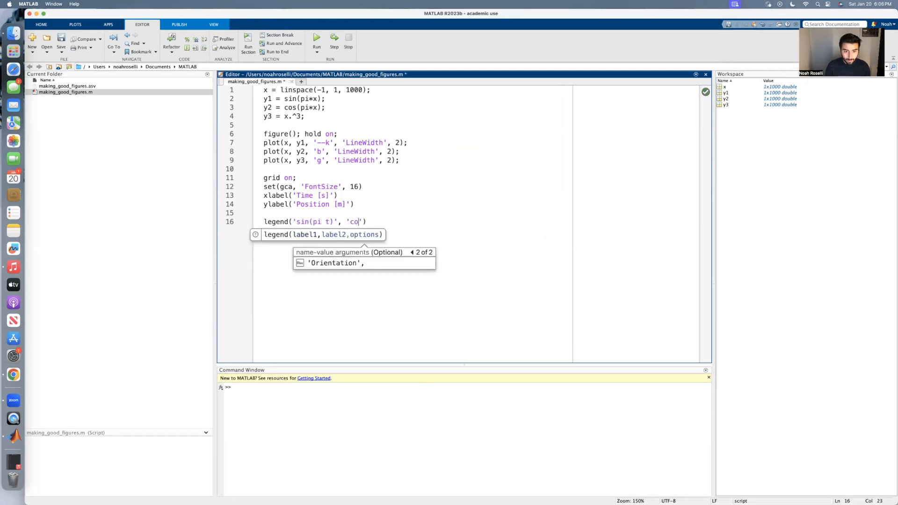
left_click_drag(430, 224, 263, 223)
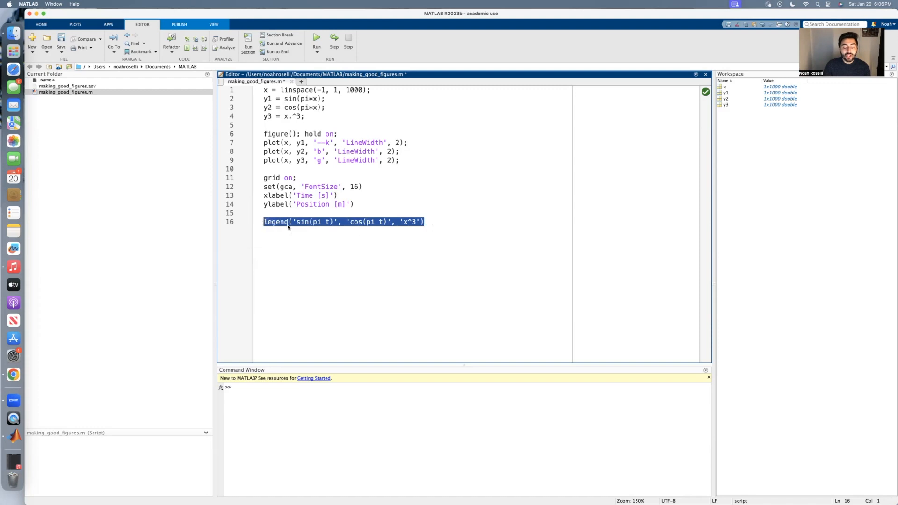
left_click(417, 224)
left_click(422, 222)
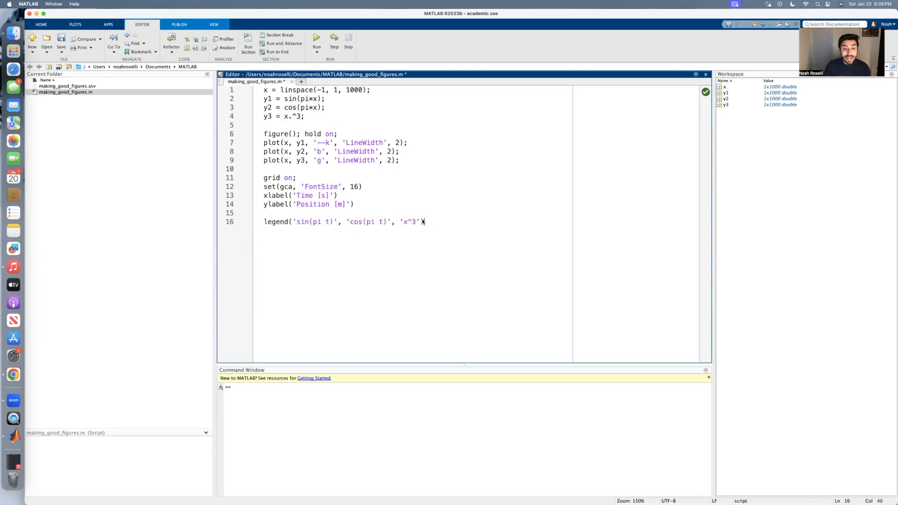
left_click(249, 48)
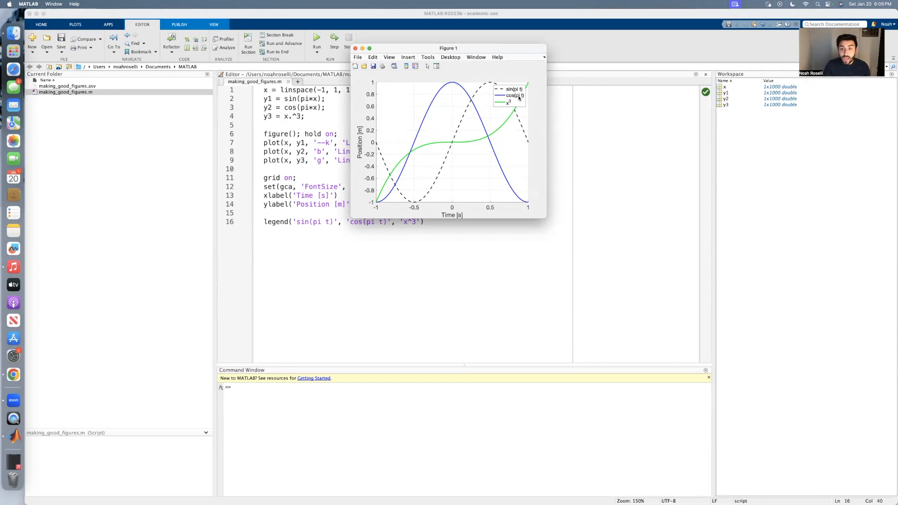
left_click(389, 42)
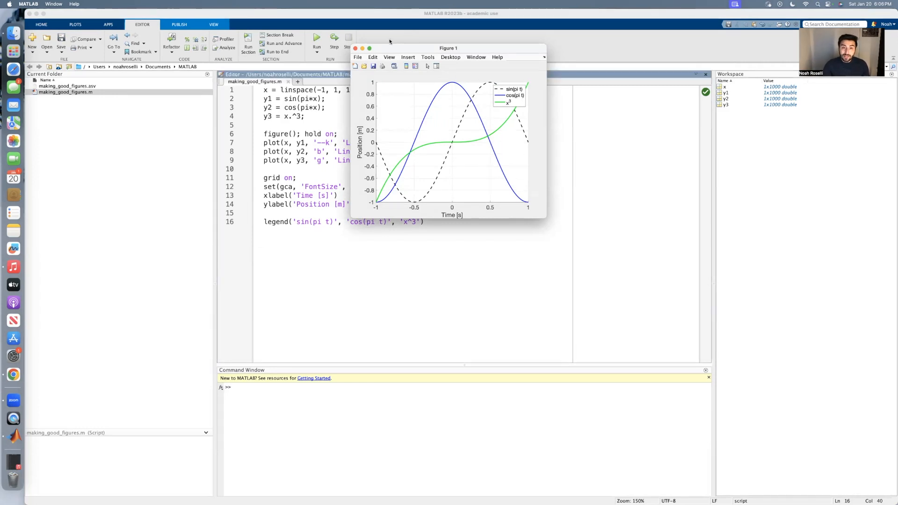
- Close the figure and add the 'Interpreter', 'latex' option to the legend command on line 16
left_click(355, 48)
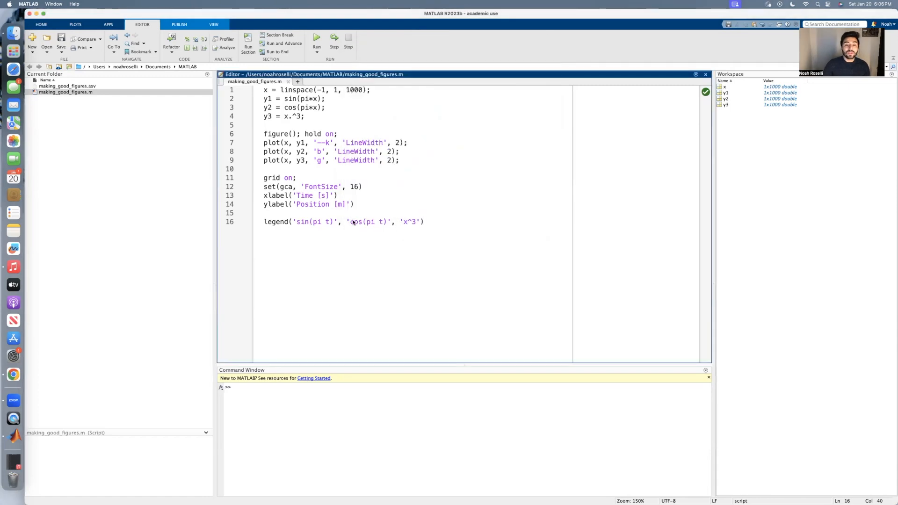
left_click(421, 222)
type(", 'Interpreter")
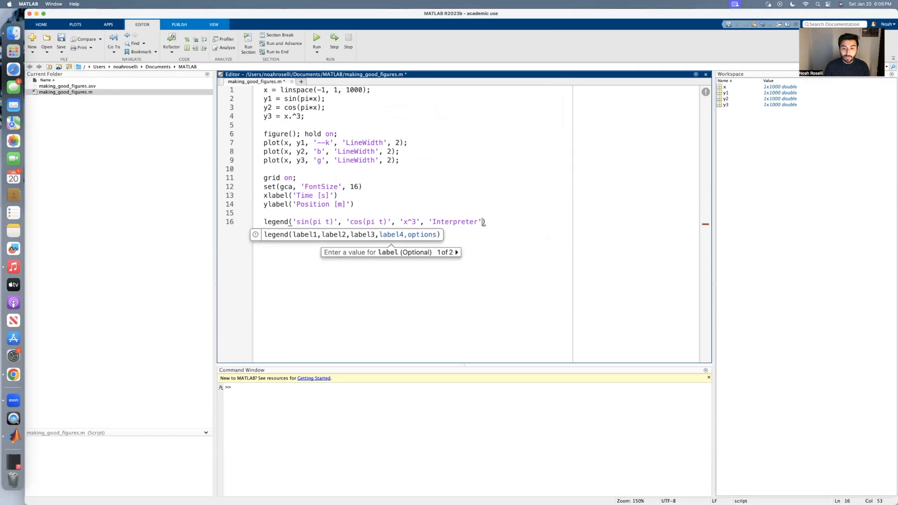
type("', 'latex")
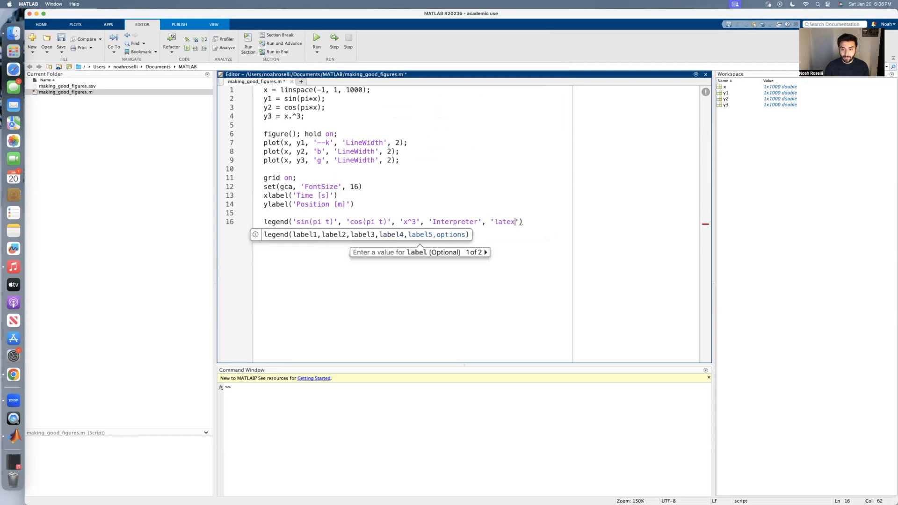
left_click(462, 208)
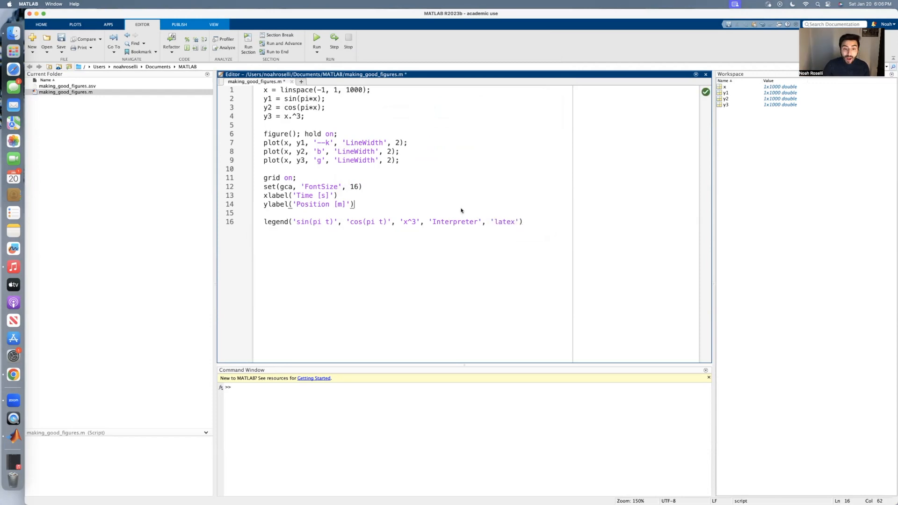
- Rewrite the first legend entry as '$\sin(\pi t)$', run the script, and close the resulting figure
left_click(296, 221)
type("$")
left_click(337, 222)
type("$")
left_click(319, 223)
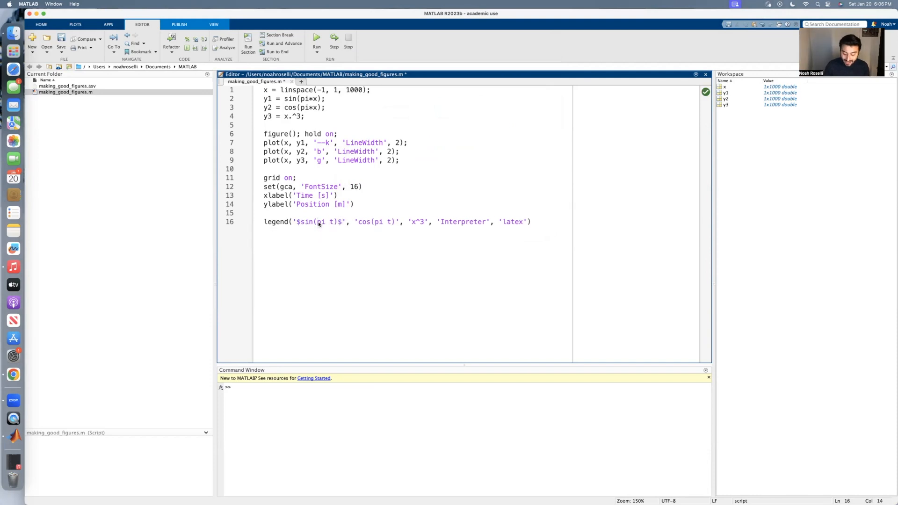
type("\\")
left_click(301, 224)
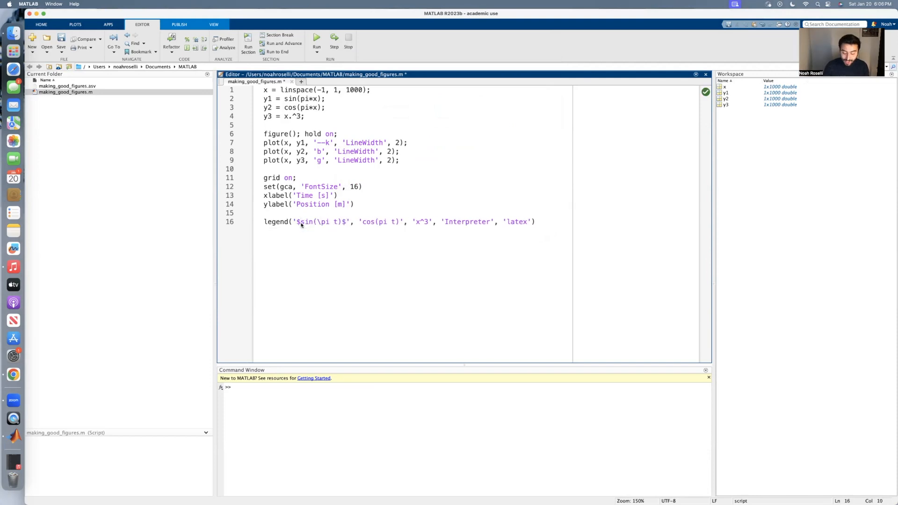
type("\\")
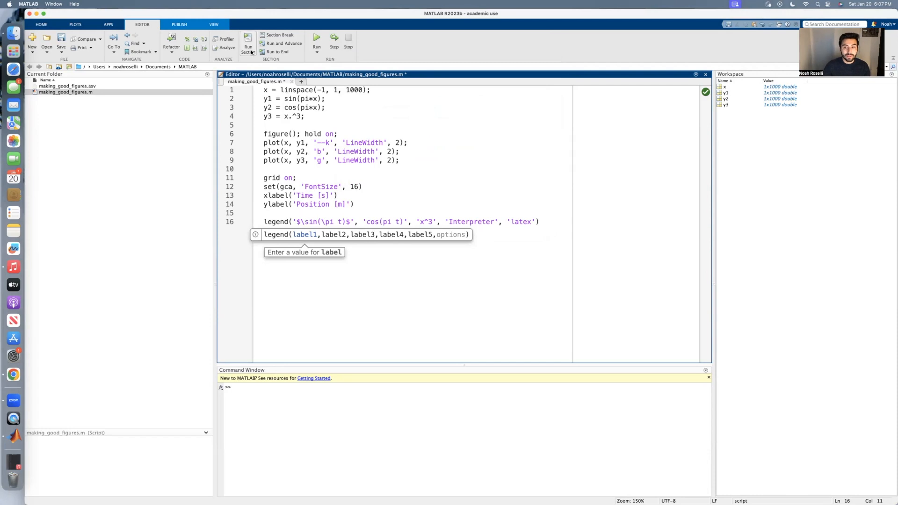
key("F5")
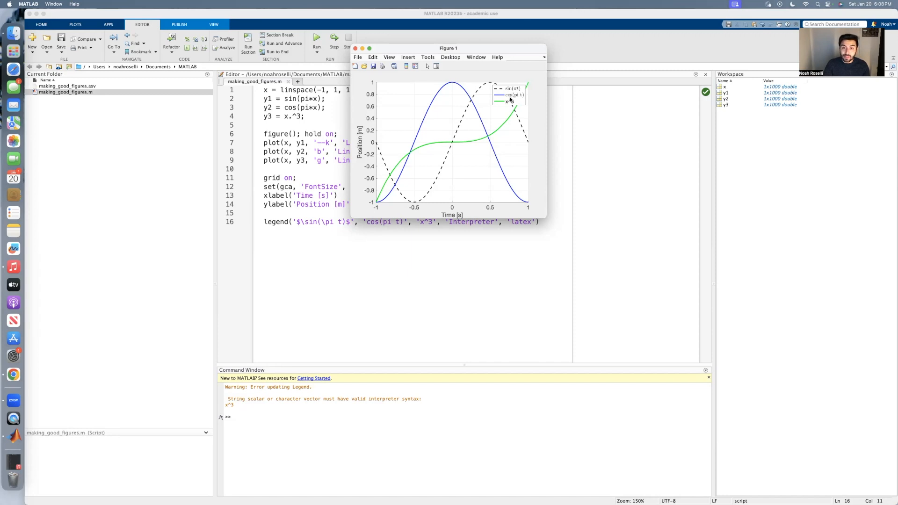
left_click(356, 49)
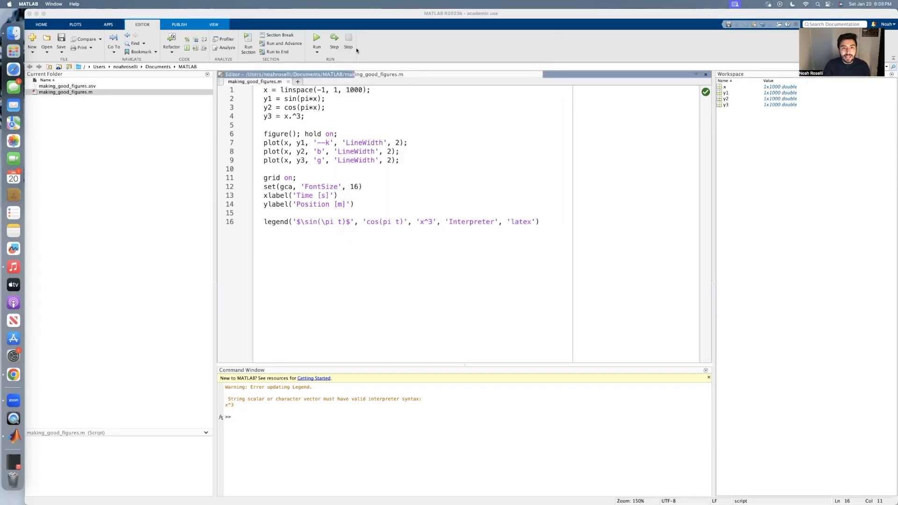
- Rewrite the other legend entries as '$\cos(\pi t)$' and '$x^{3}$', run the script, and close the figure
left_click(366, 223)
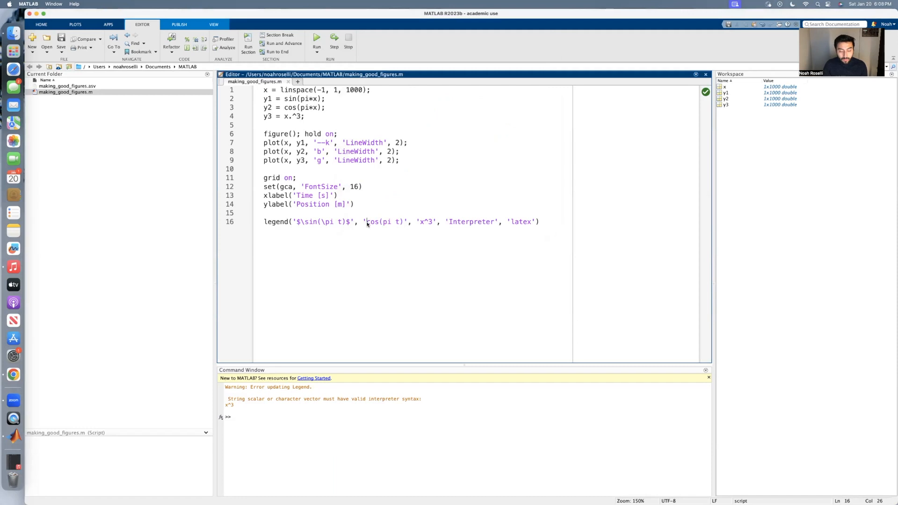
type("$\\\\$$${}")
left_click(317, 38)
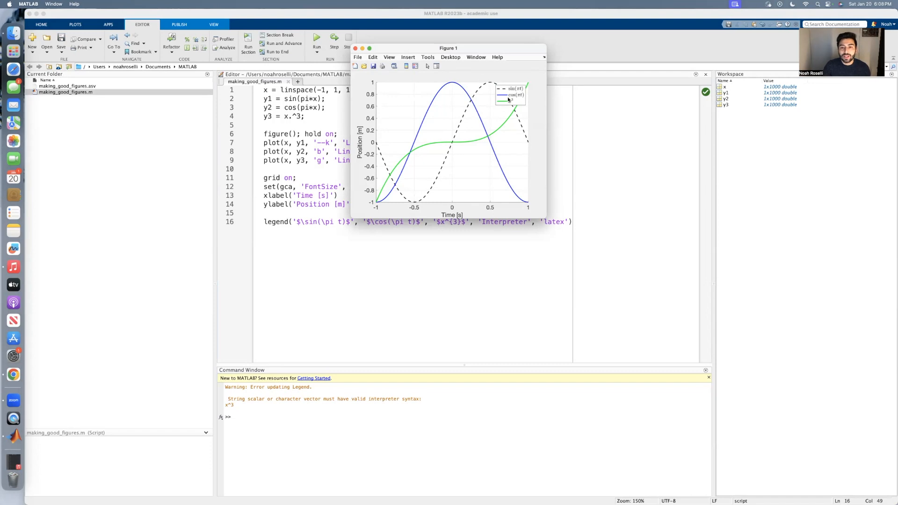
left_click(355, 49)
- Add 'Location', 'northwest' to the end of the legend command and run the script
left_click(569, 222)
type(", '")
type("Location', '")
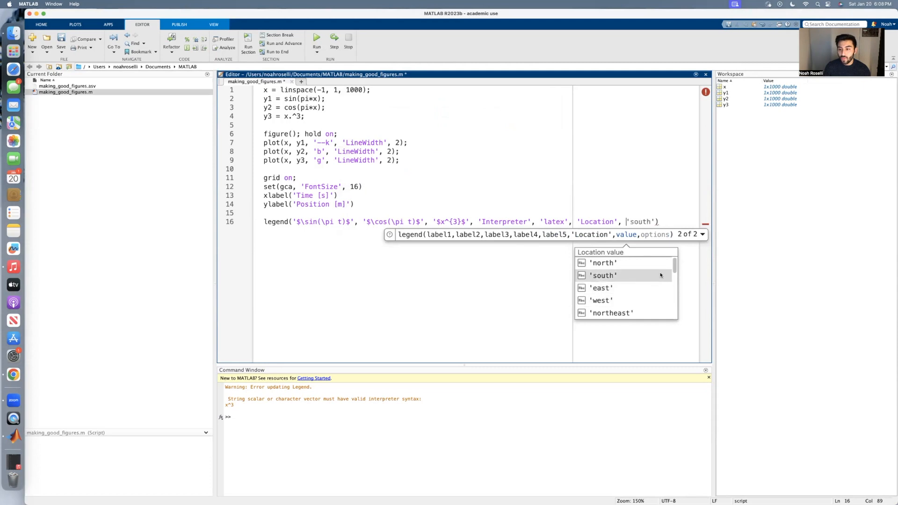
scroll(655, 281, "down", 3)
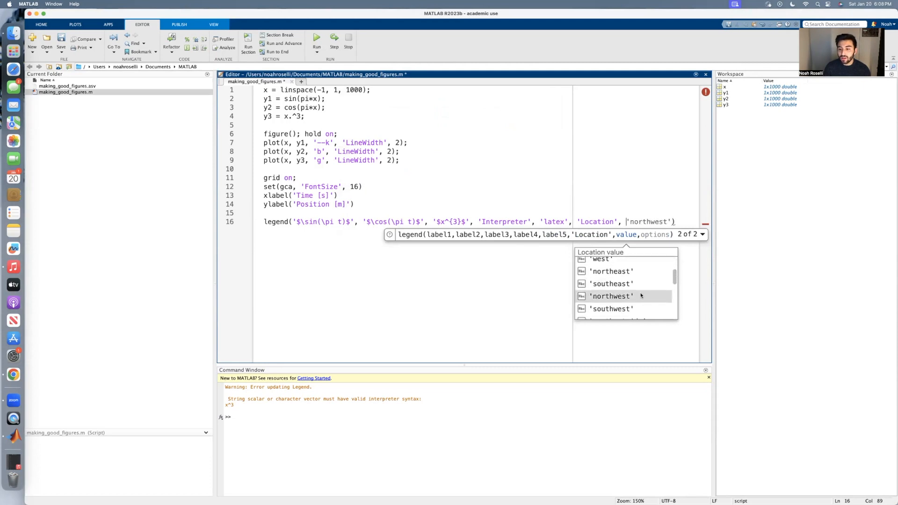
left_click(639, 294)
key("F5")
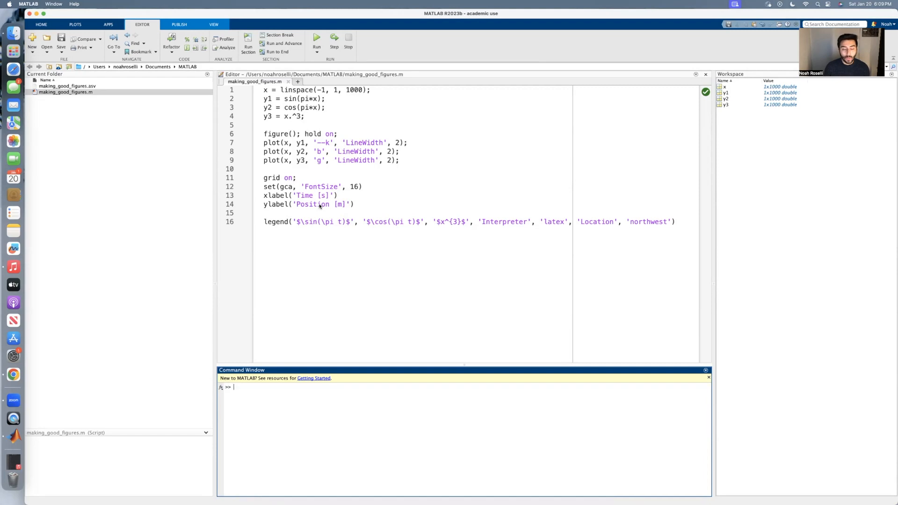
- Add the 'Interpreter', 'latex' option to both the xlabel and ylabel commands on lines 13 and 14
left_click(331, 195)
type(", '")
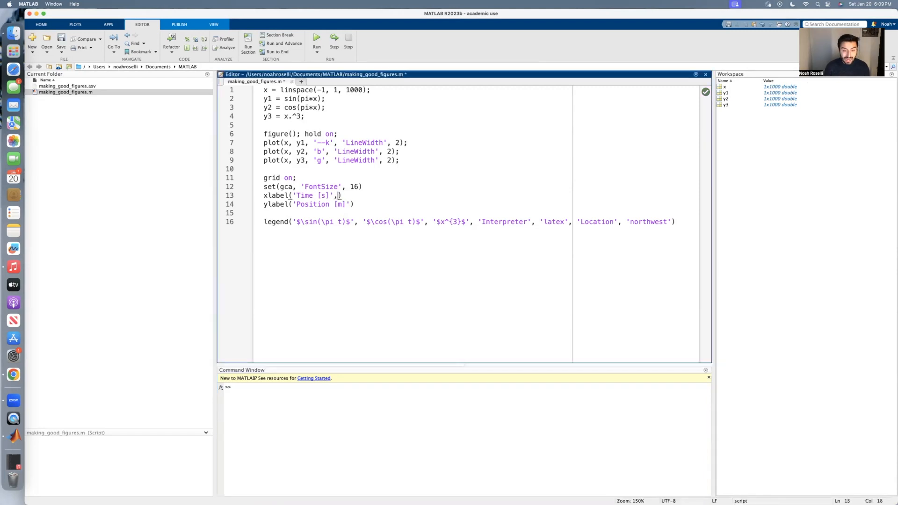
type("Interpreter','latex")
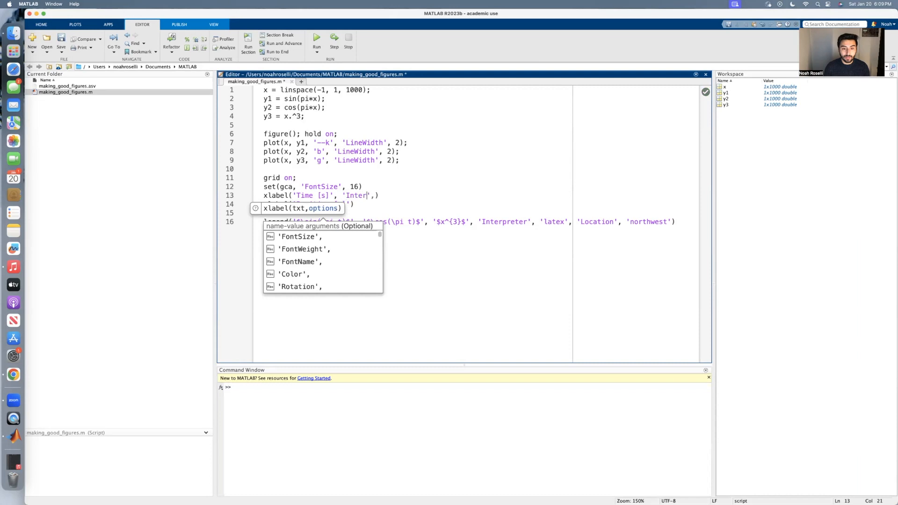
left_click(400, 195)
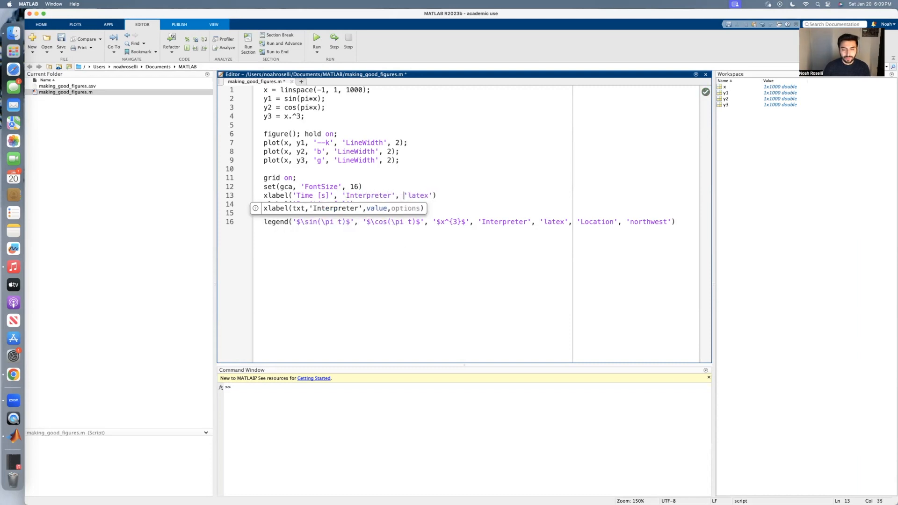
left_click(350, 204)
type(", 'Interpreter',")
type("'latex'")
- Change the x label to '$t^{1/2} [s]$' and the y label to '$\sqrt{x^2 + 5} [m]$'
double_click(305, 196)
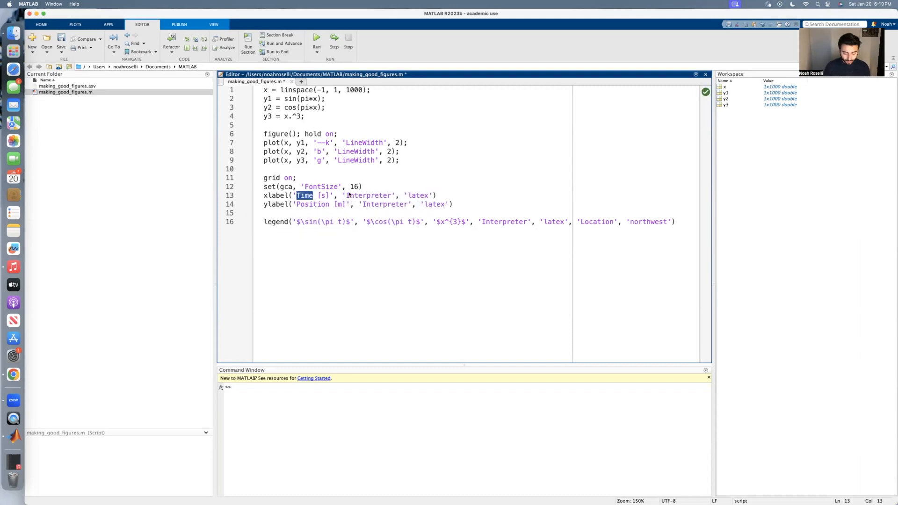
type("$t^{1/2} [s]$")
double_click(312, 204)
type("$\\sqrt{x^2 + 5}")
left_click(375, 205)
type("$")
key("super+s")
- Check the new label strings on lines 13 and 14 and run the section to plot the figure
left_click_drag(296, 195, 350, 195)
left_click(338, 204)
left_click_drag(296, 205, 383, 205)
left_click(383, 204)
key("Right")
left_click(249, 41)
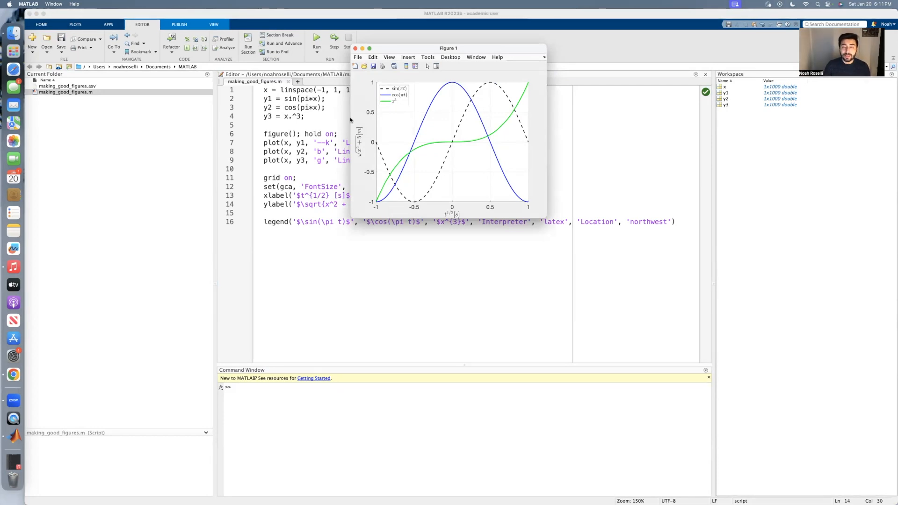
left_click(358, 57)
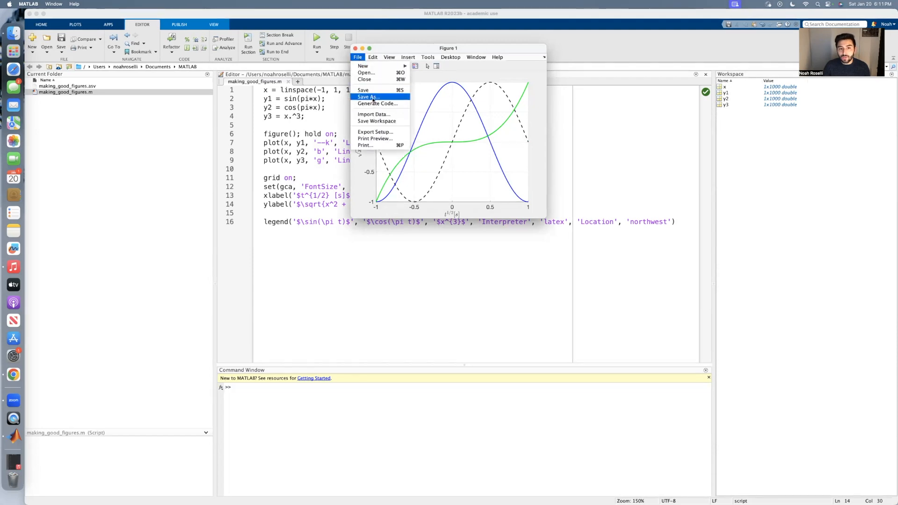
left_click(382, 97)
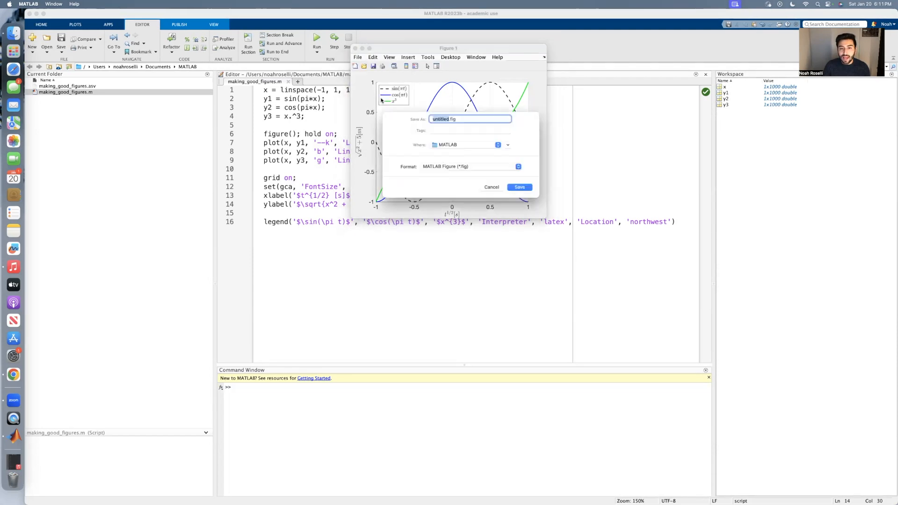
left_click(473, 167)
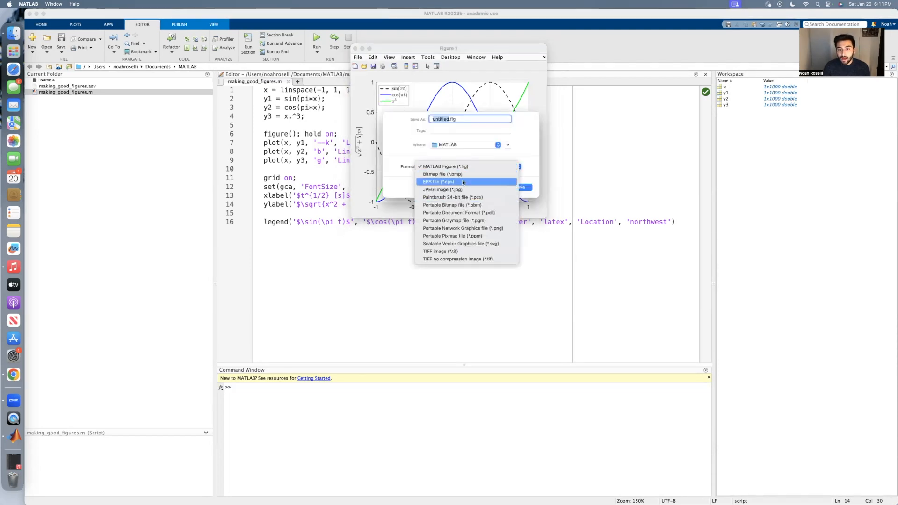
left_click(482, 228)
left_click(488, 188)
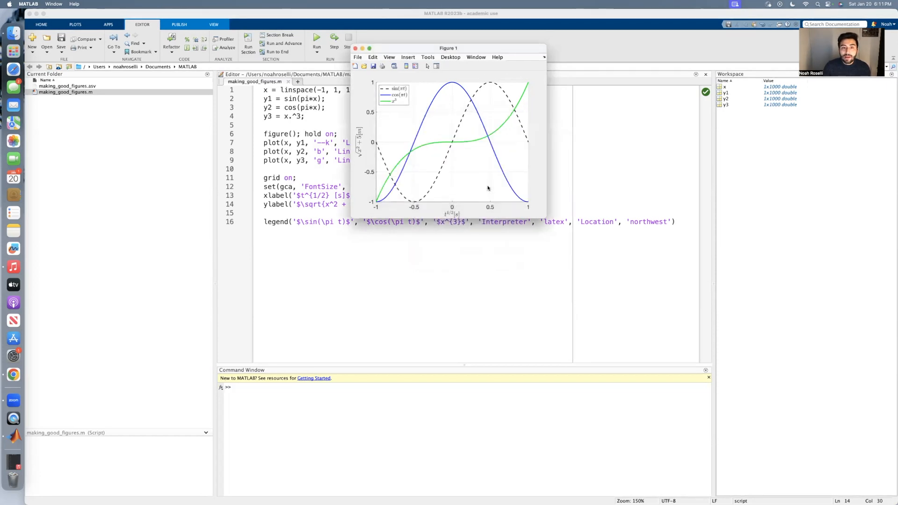
- Set the figure's export rendering resolution to 800 dpi in Export Setup and apply it to the figure
left_click(358, 57)
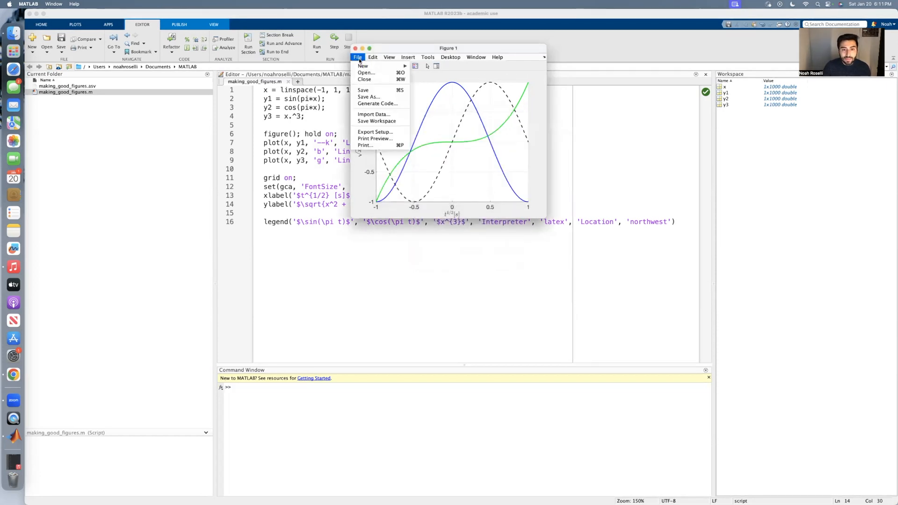
left_click(374, 132)
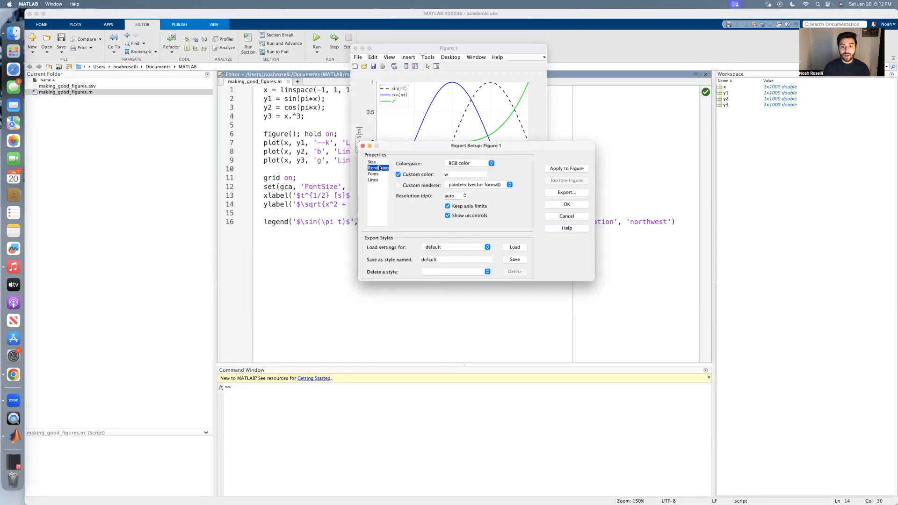
double_click(449, 196)
type("800")
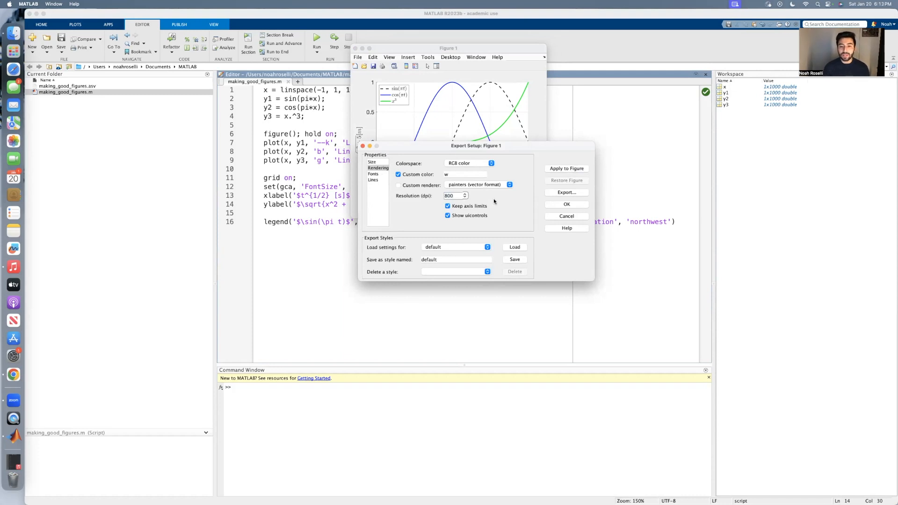
left_click(562, 167)
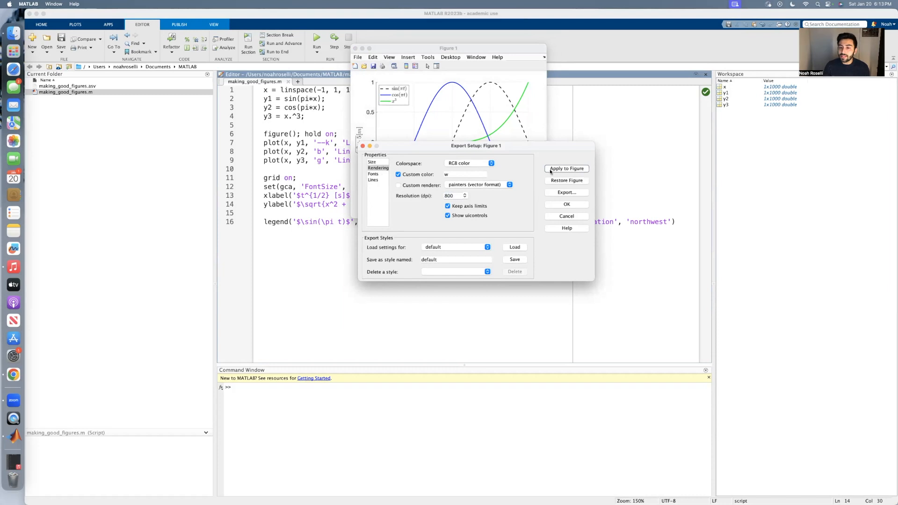
- Export the figure as a JPEG image named example_image in the MATLAB folder
left_click(566, 192)
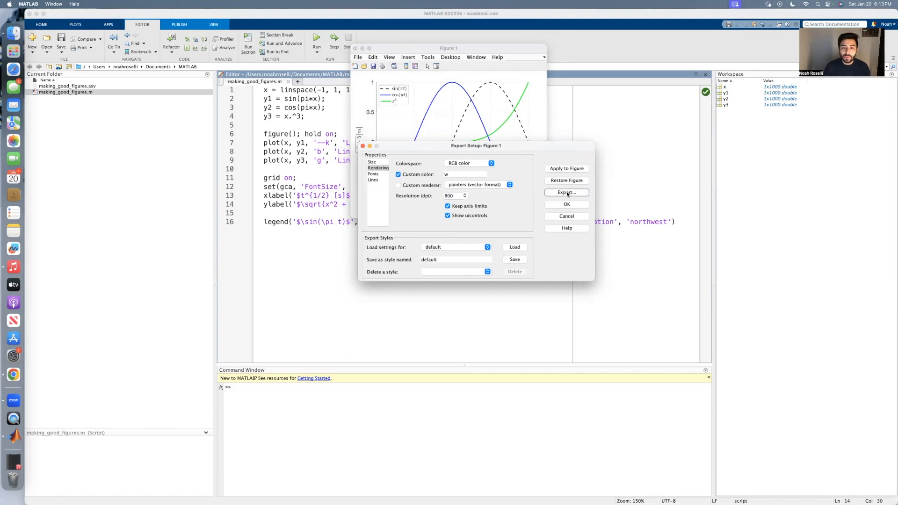
left_click(467, 166)
left_click(468, 188)
type("e")
key("Return")
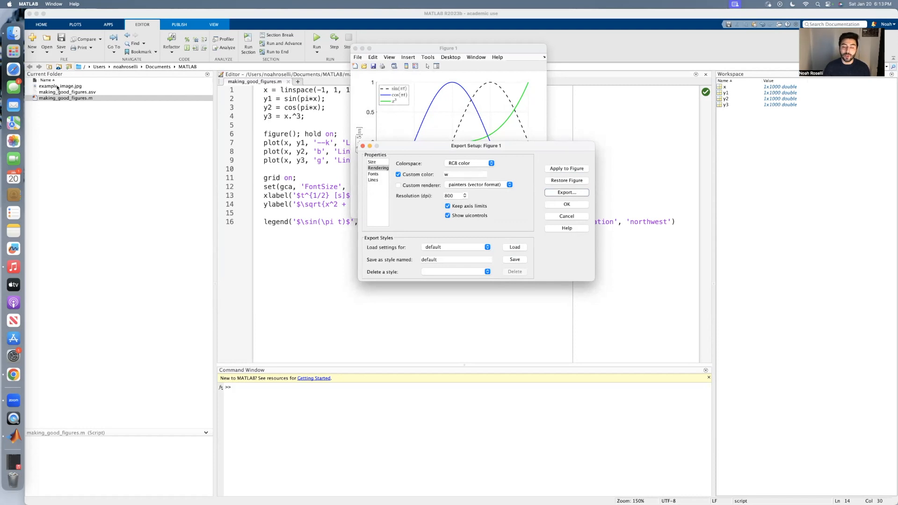
- Open example_image.jpg outside MATLAB to inspect the exported plot, and return to the script
left_click(58, 87)
right_click(57, 87)
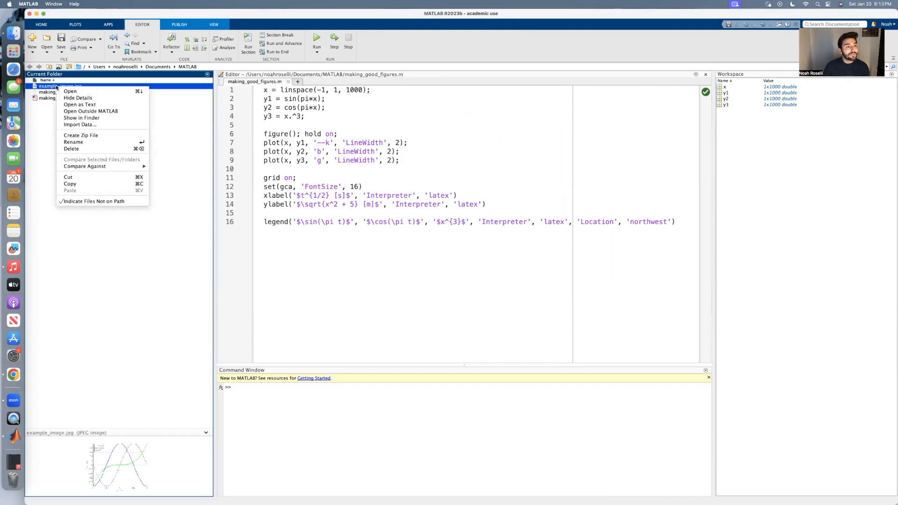
left_click(80, 113)
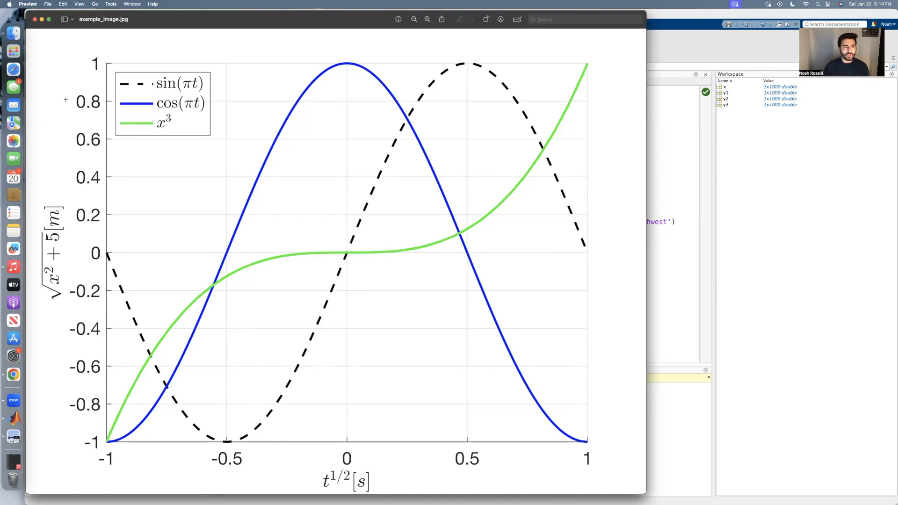
key("super+Tab")
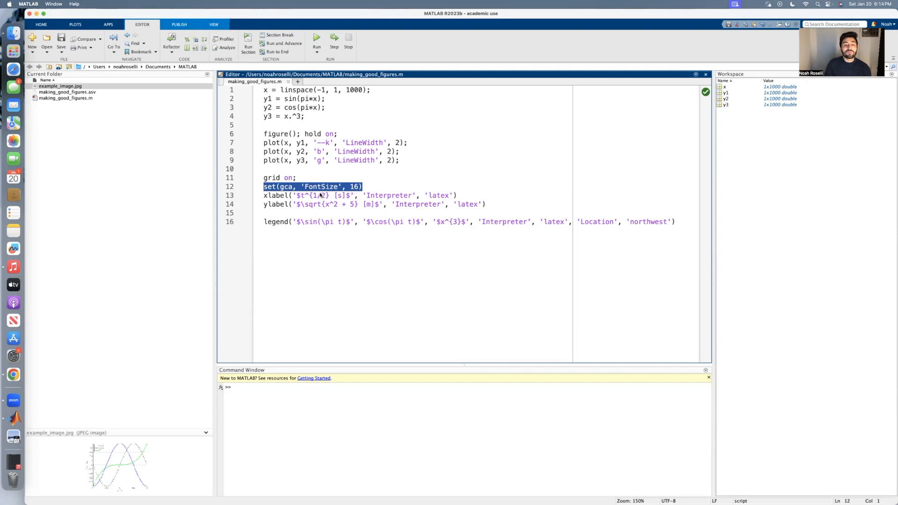
double_click(389, 195)
double_click(438, 195)
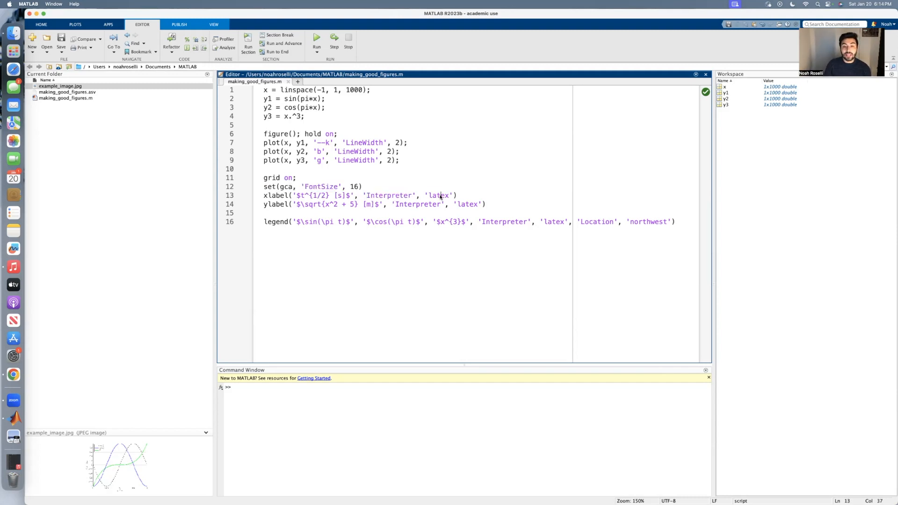
double_click(389, 195)
left_click(270, 195)
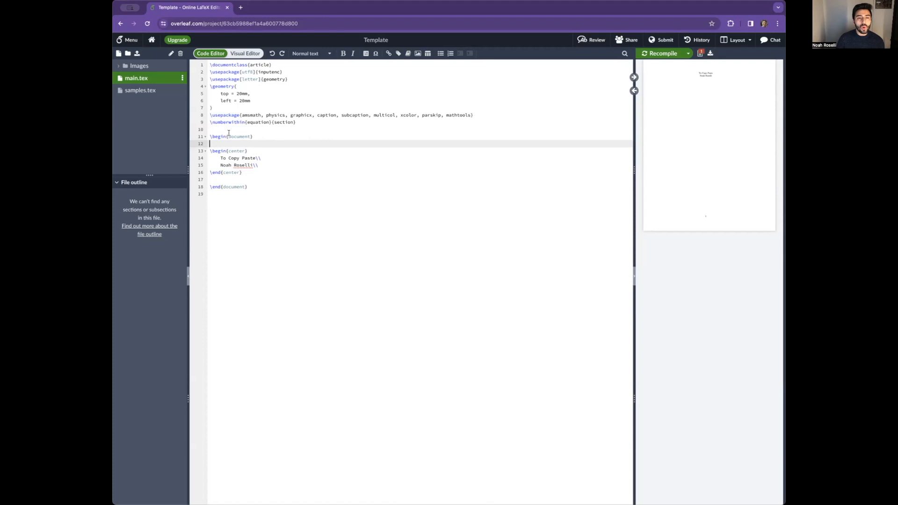
- Examine the preamble of main.tex: the package list, the numberwithin equation-by-section setting, and the geometry top and left margins
left_click_drag(295, 123, 211, 115)
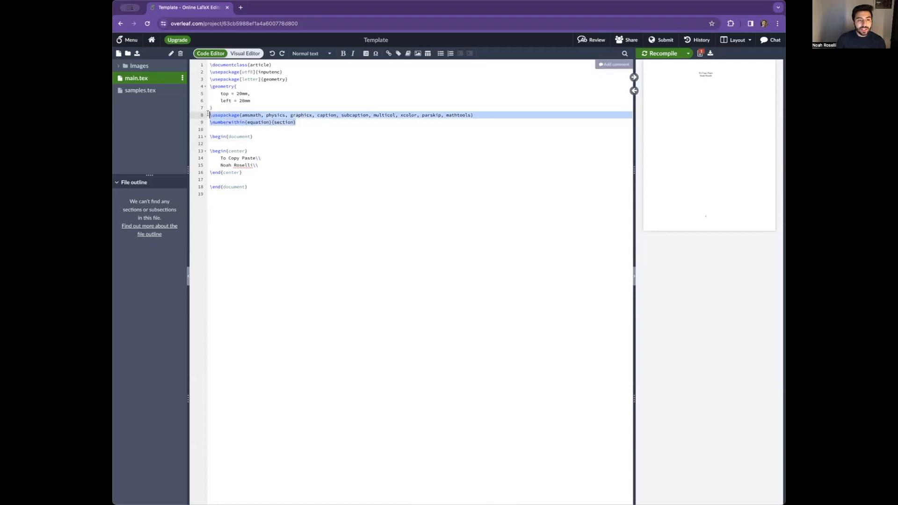
left_click(239, 115)
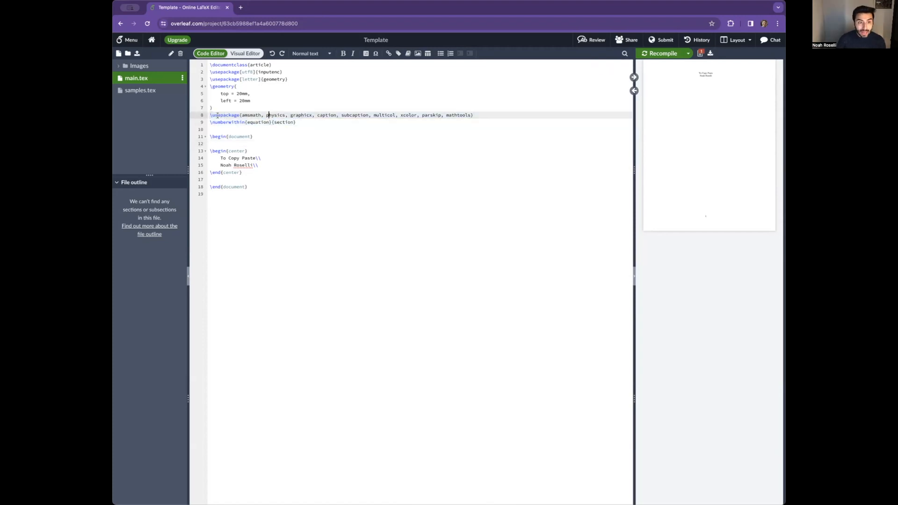
double_click(239, 114)
double_click(237, 122)
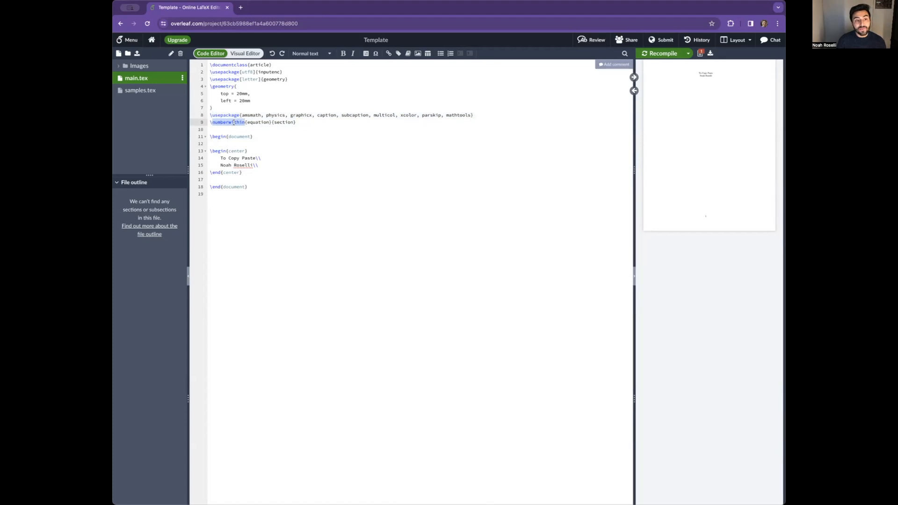
double_click(258, 122)
double_click(283, 122)
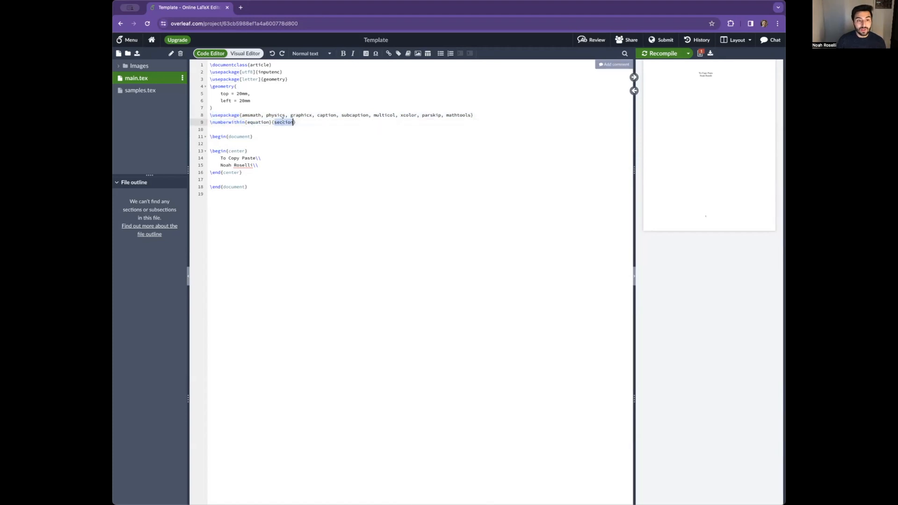
left_click_drag(250, 100, 179, 92)
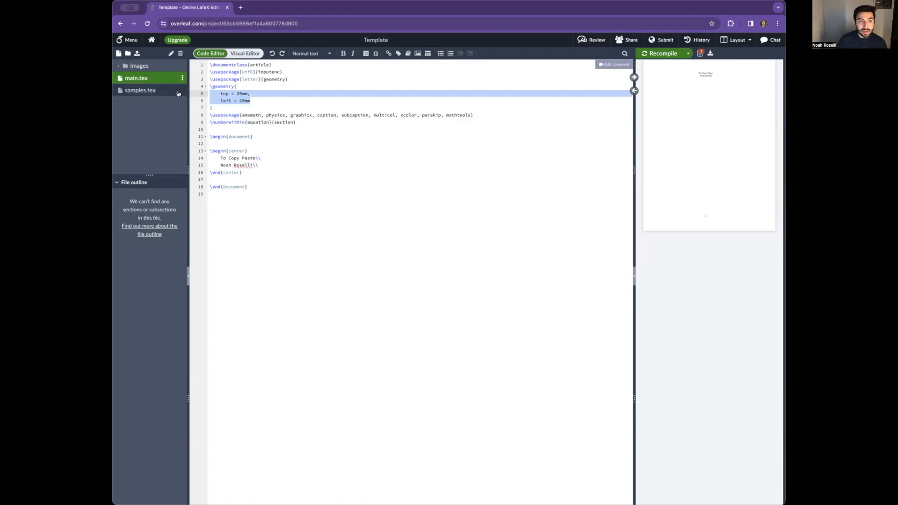
left_click(158, 128)
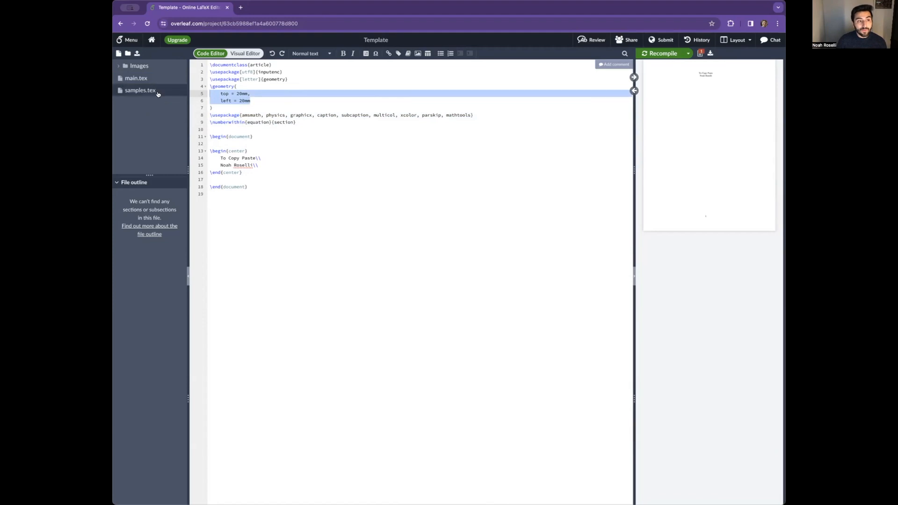
- Open samples.tex and examine the figure code blocks for one image and for two images side by side
left_click(140, 91)
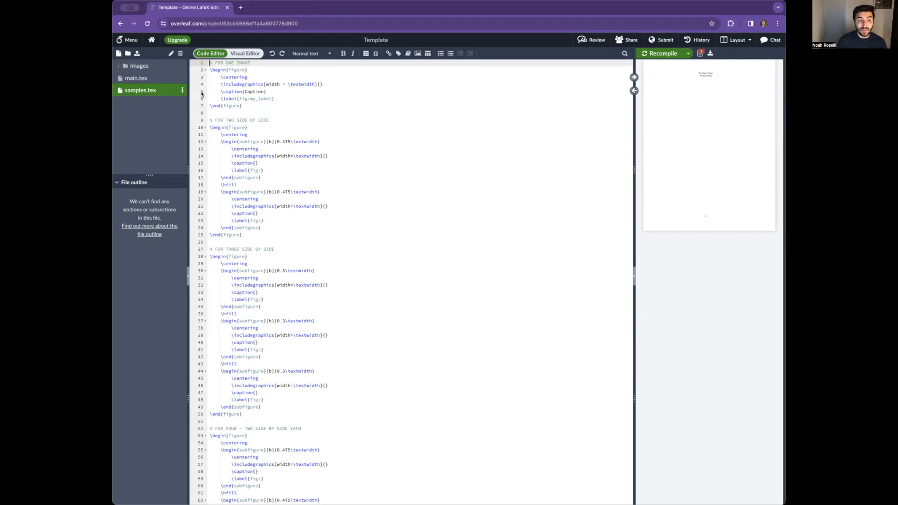
left_click(140, 79)
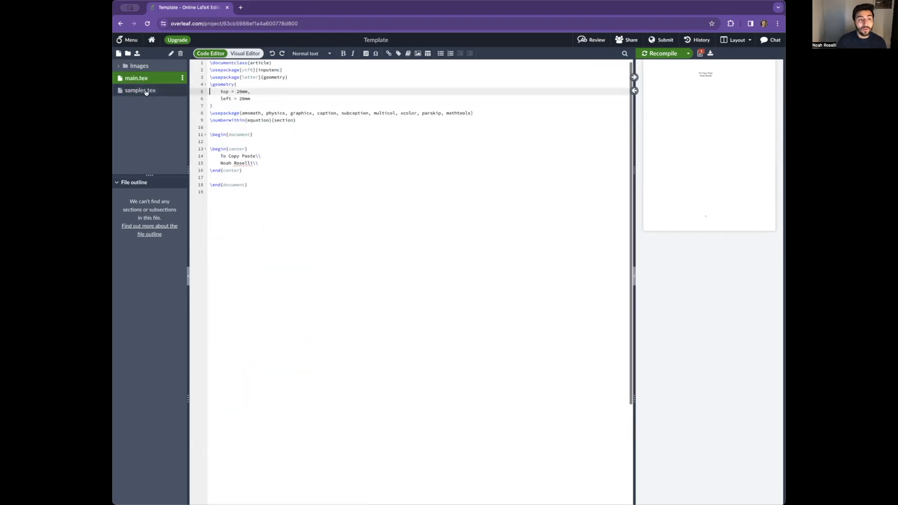
left_click(143, 90)
left_click_drag(264, 115, 210, 63)
left_click(264, 170)
left_click_drag(262, 239, 191, 116)
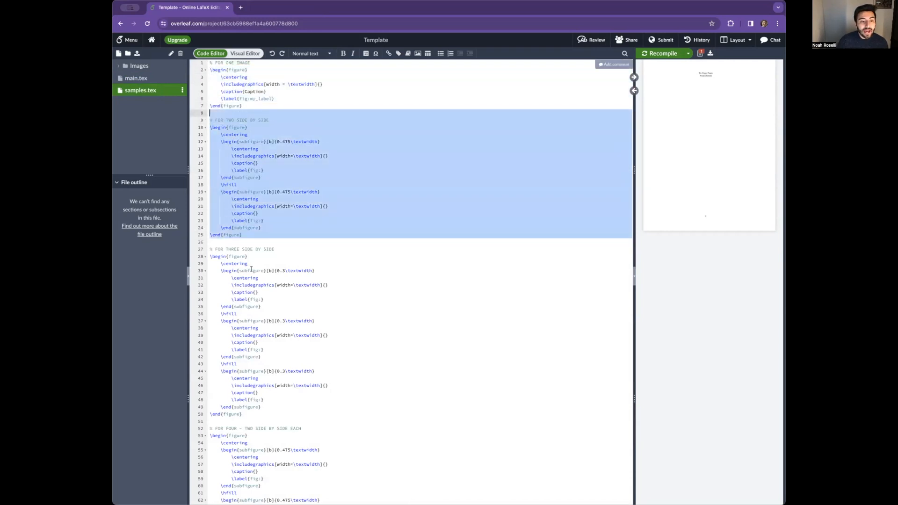
- Examine the samples.tex code blocks for three images side by side and for four images in two pairs
scroll(251, 269, "down", 1)
left_click_drag(242, 374, 210, 202)
scroll(233, 227, "down", 4)
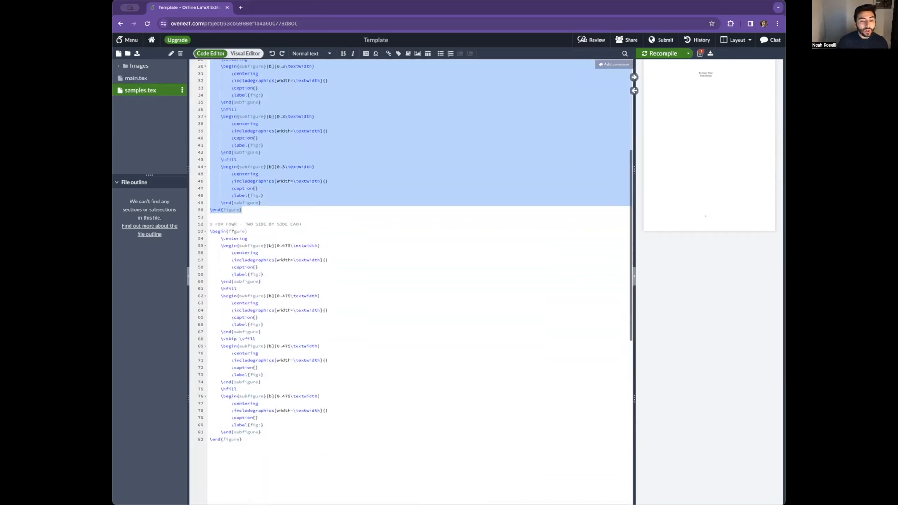
scroll(233, 228, "down", 1)
left_click_drag(241, 412, 210, 197)
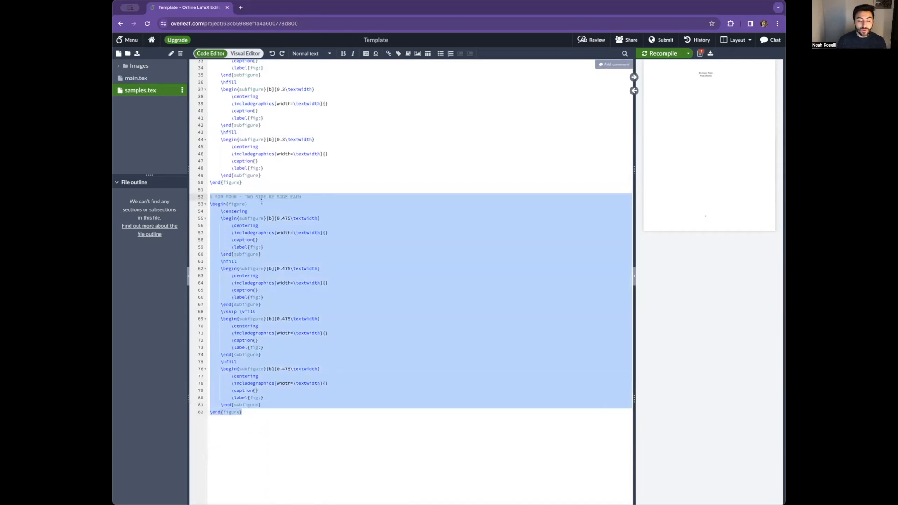